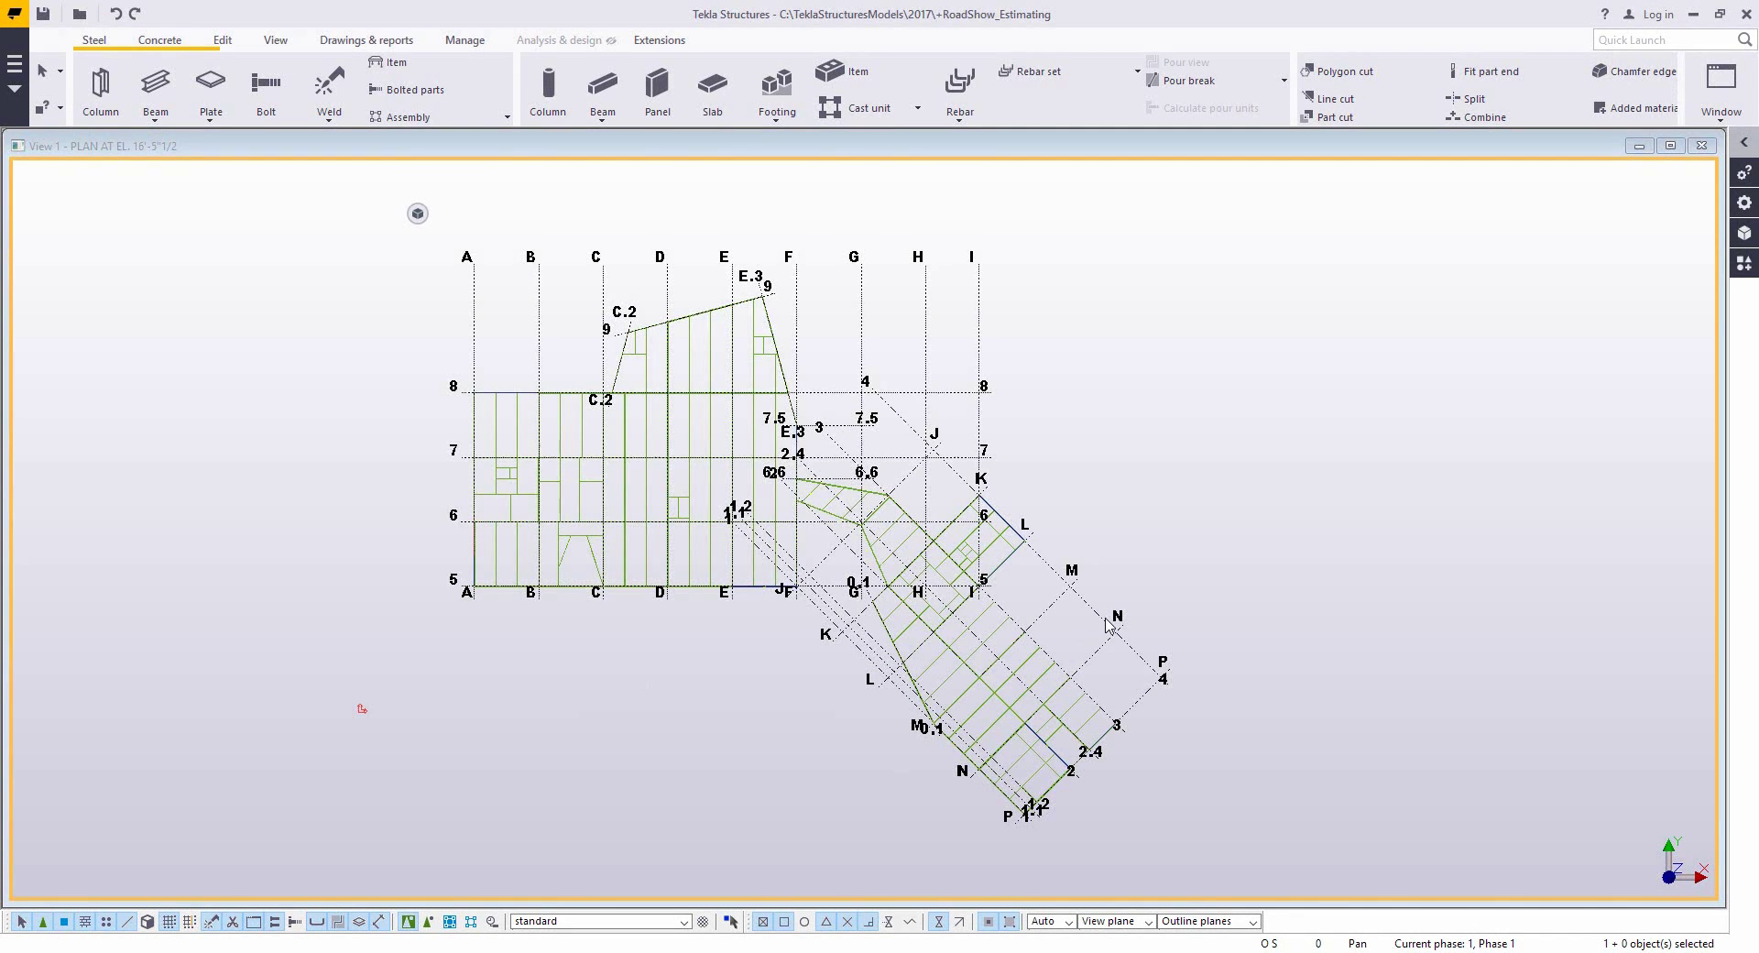
- Start a steel beam and set its profile to W24X62, keeping the other standard attributes
middle_drag(1070, 626, 877, 577)
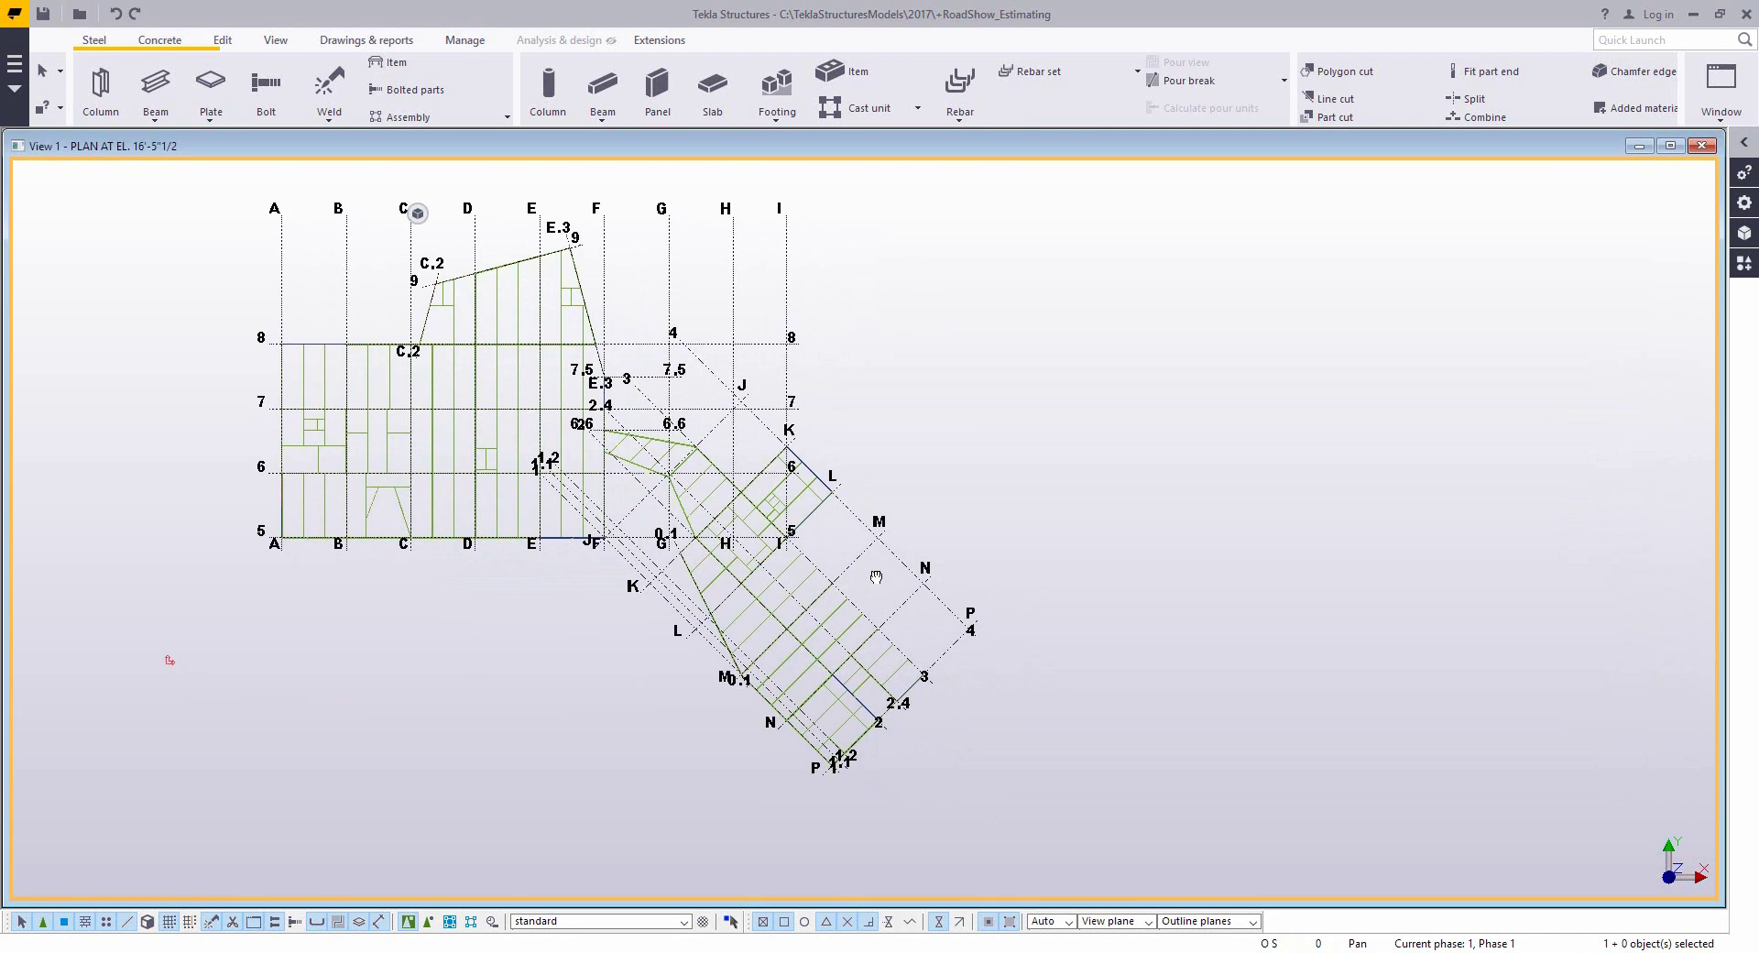
scroll(831, 588, up, 8)
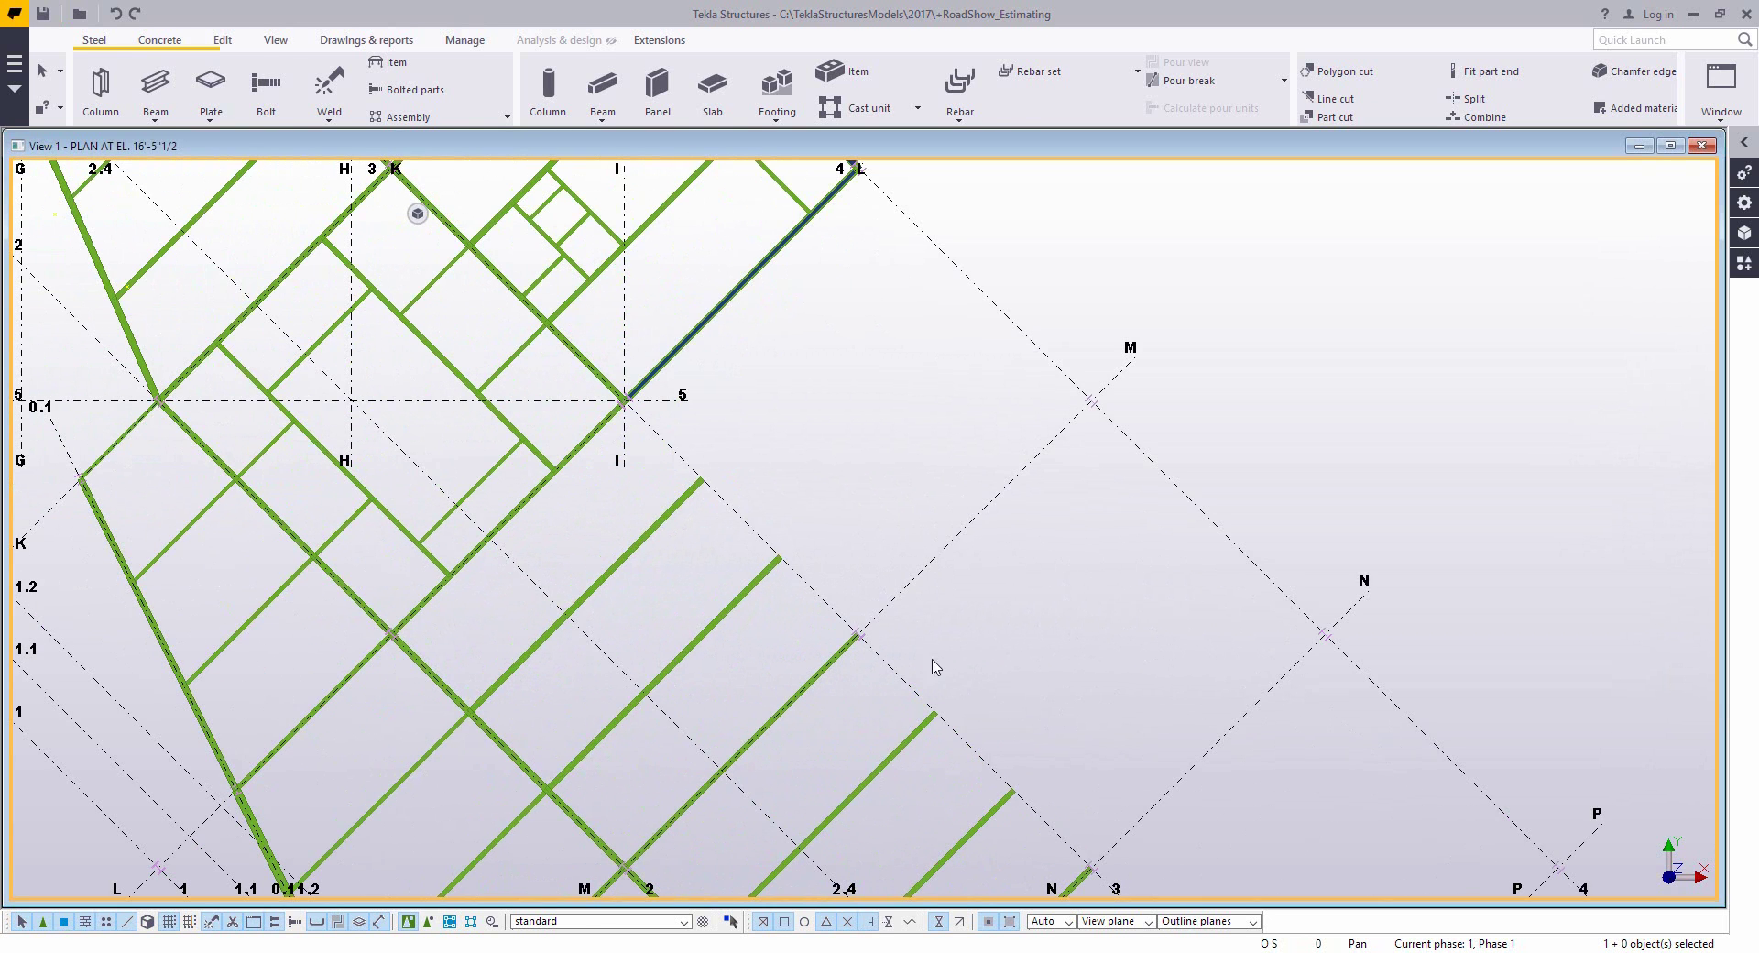
double_click(156, 87)
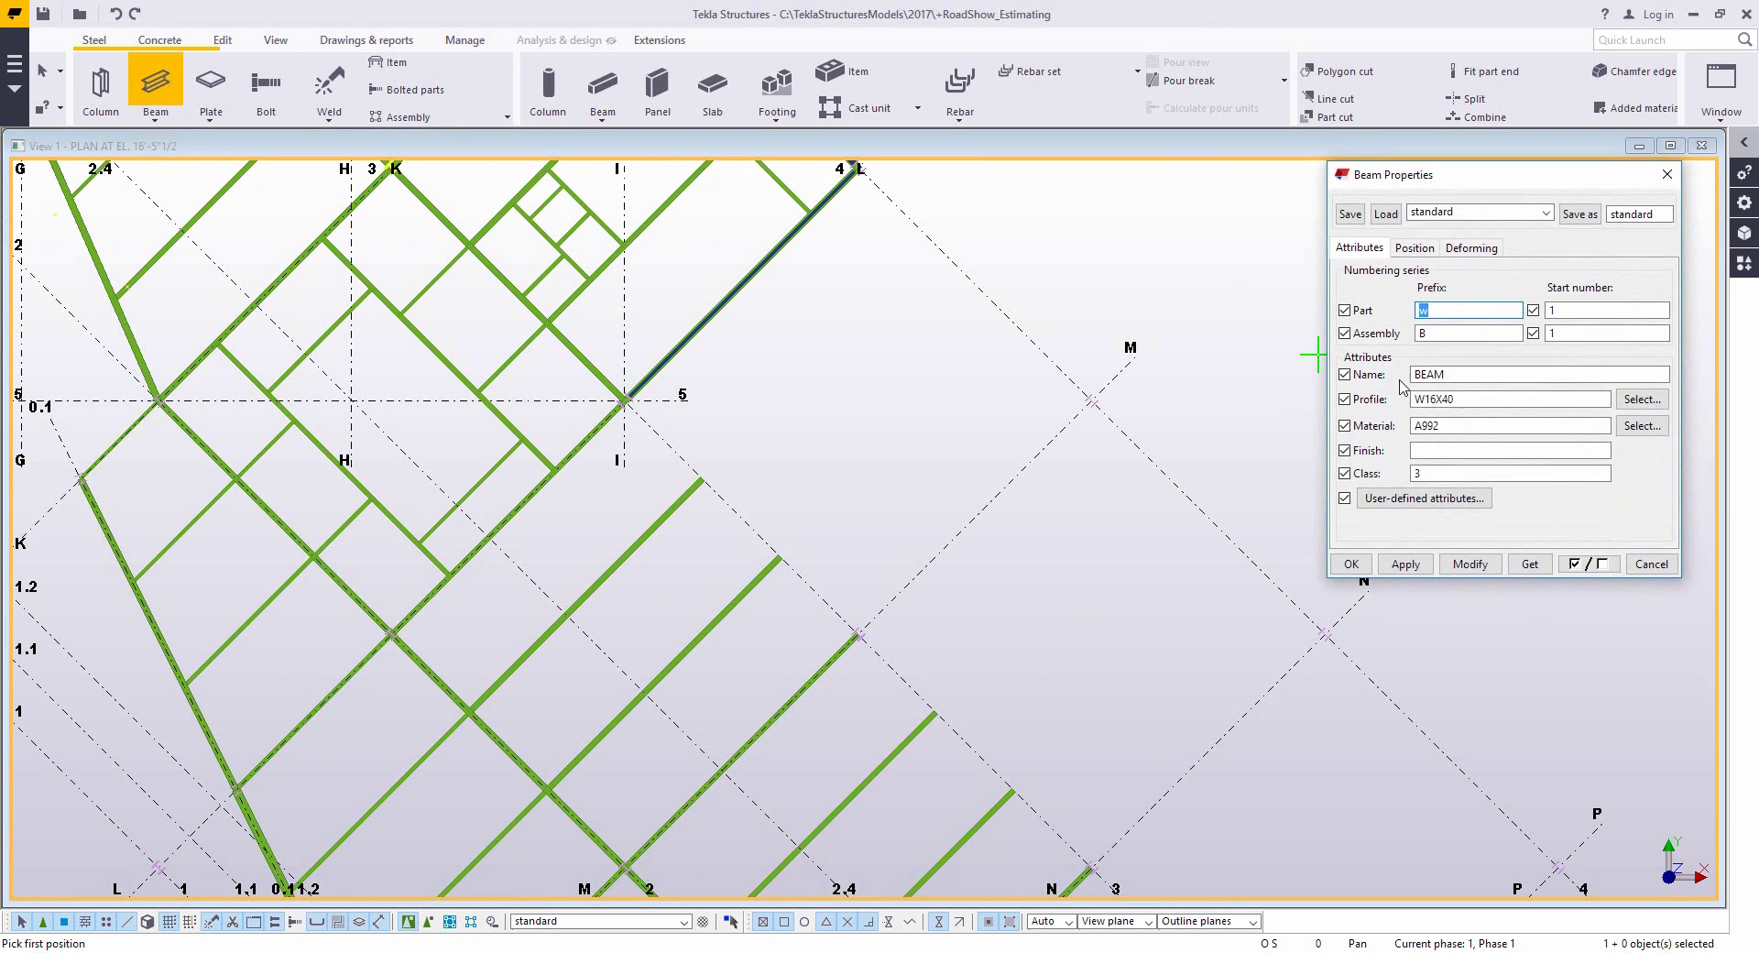
click(1429, 398)
double_click(1429, 399)
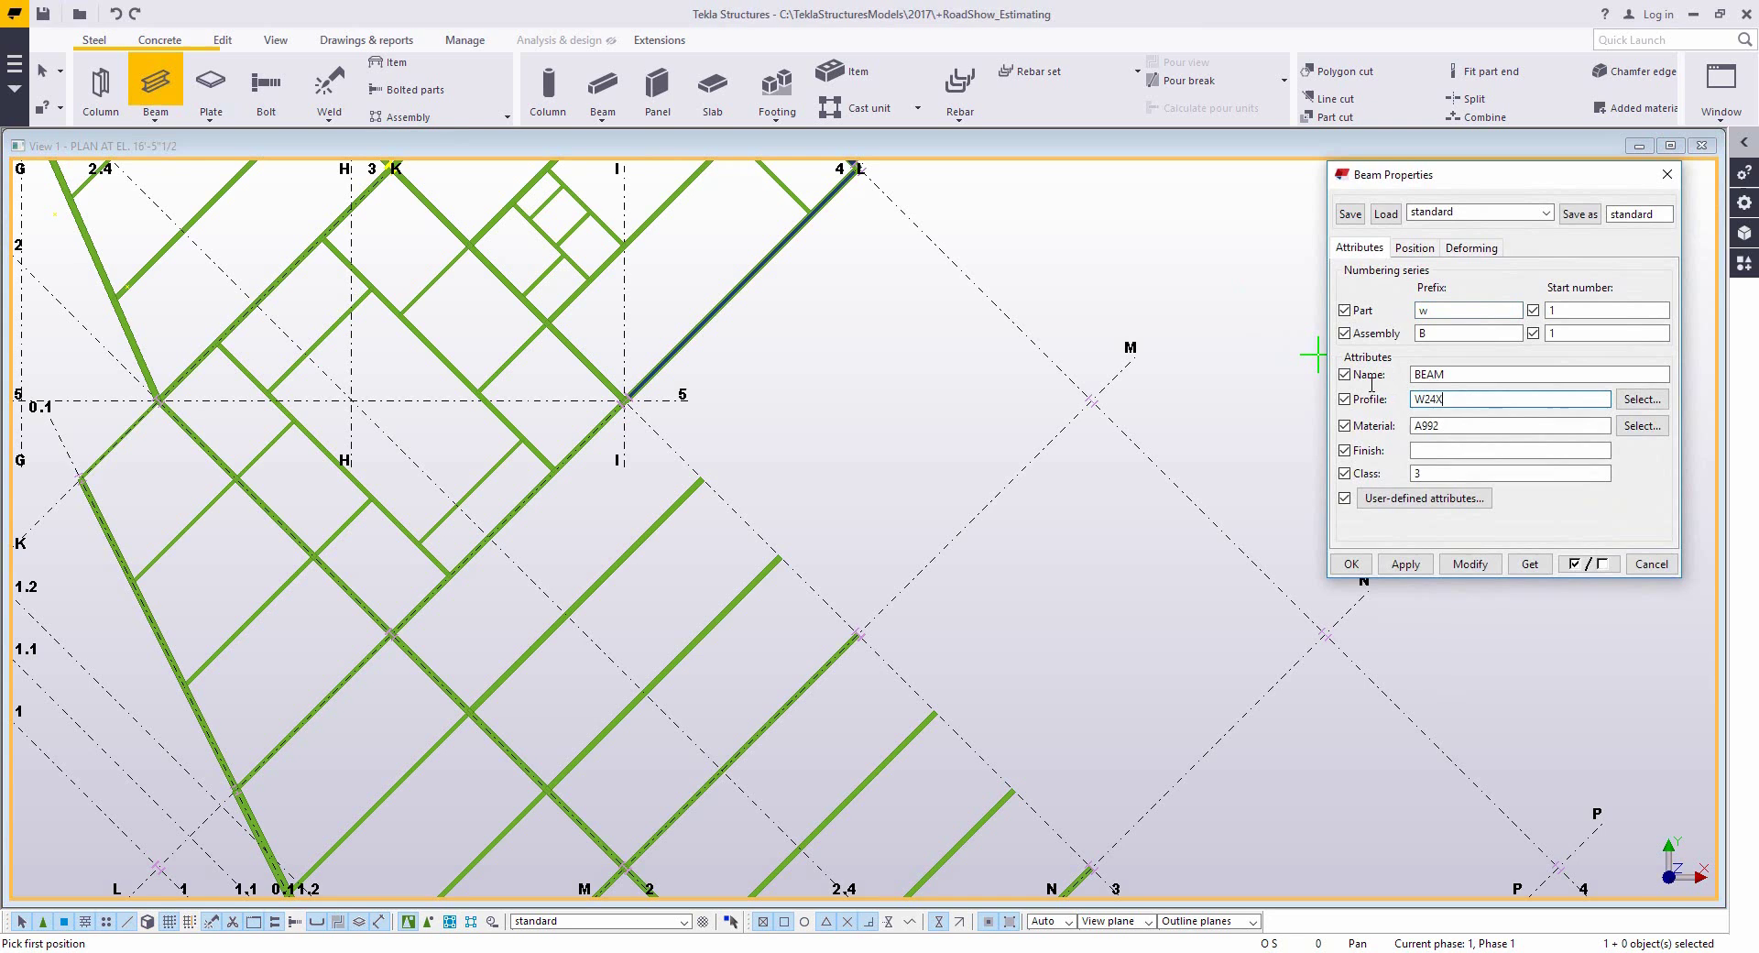
click(1401, 563)
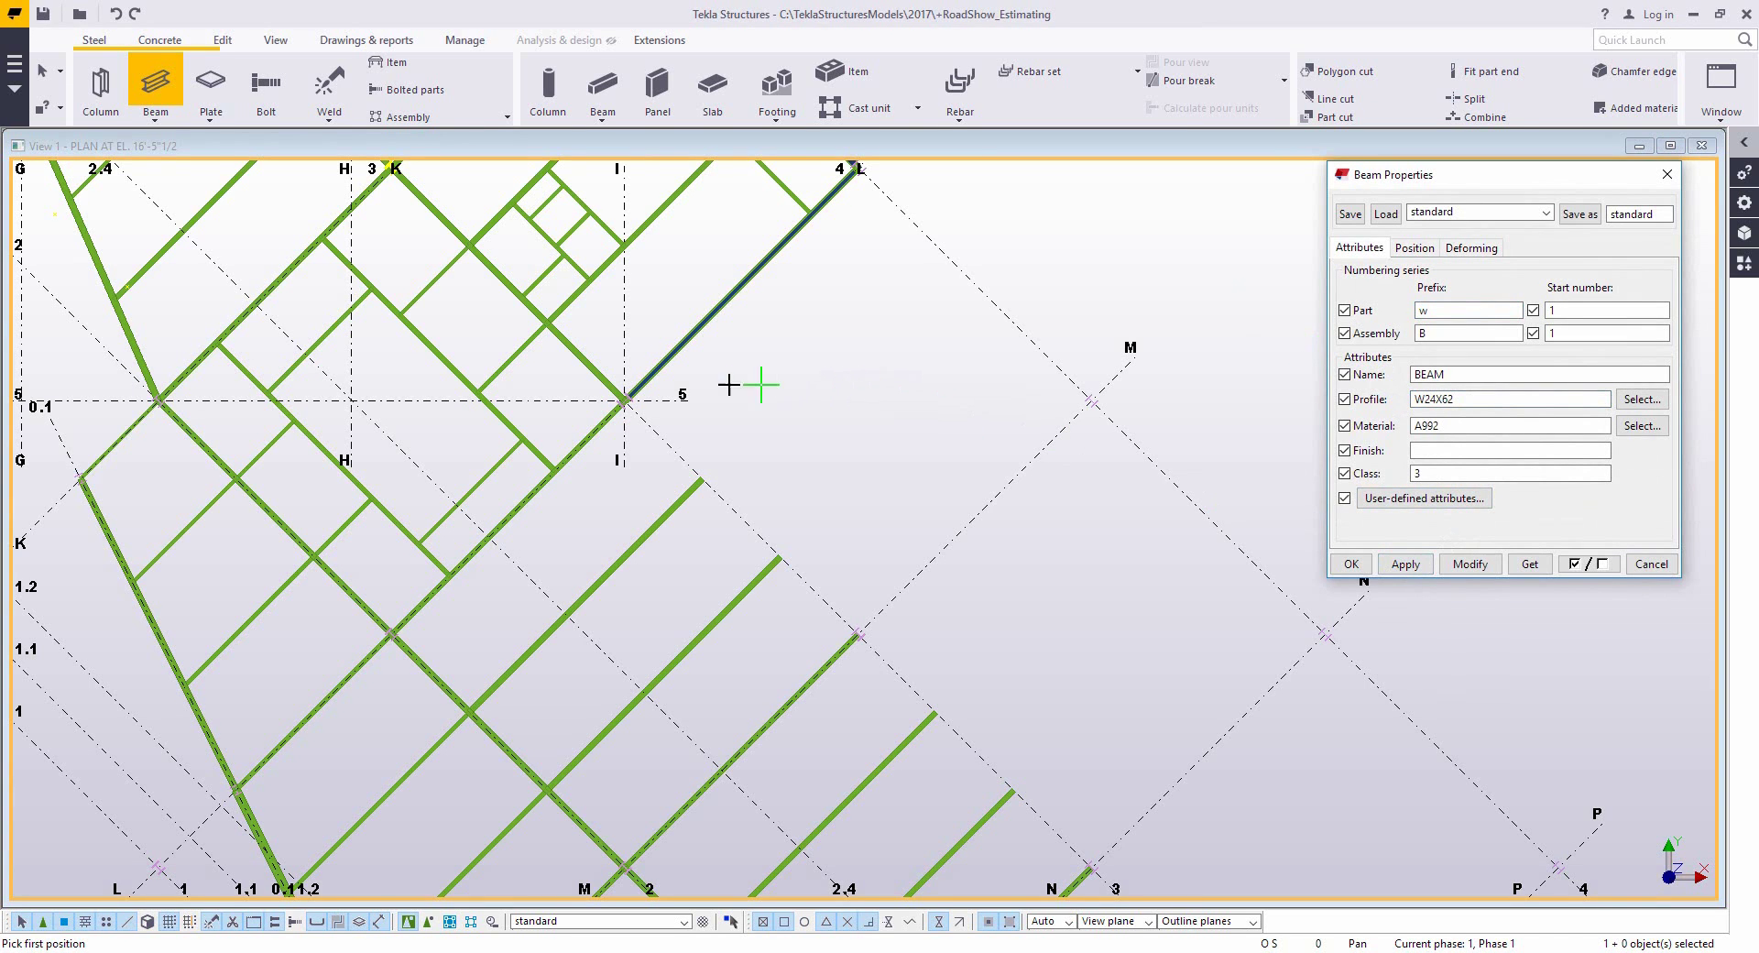
- Place W24X62 beams along grid line 3 from grid L to M and from M to N
click(620, 402)
click(858, 634)
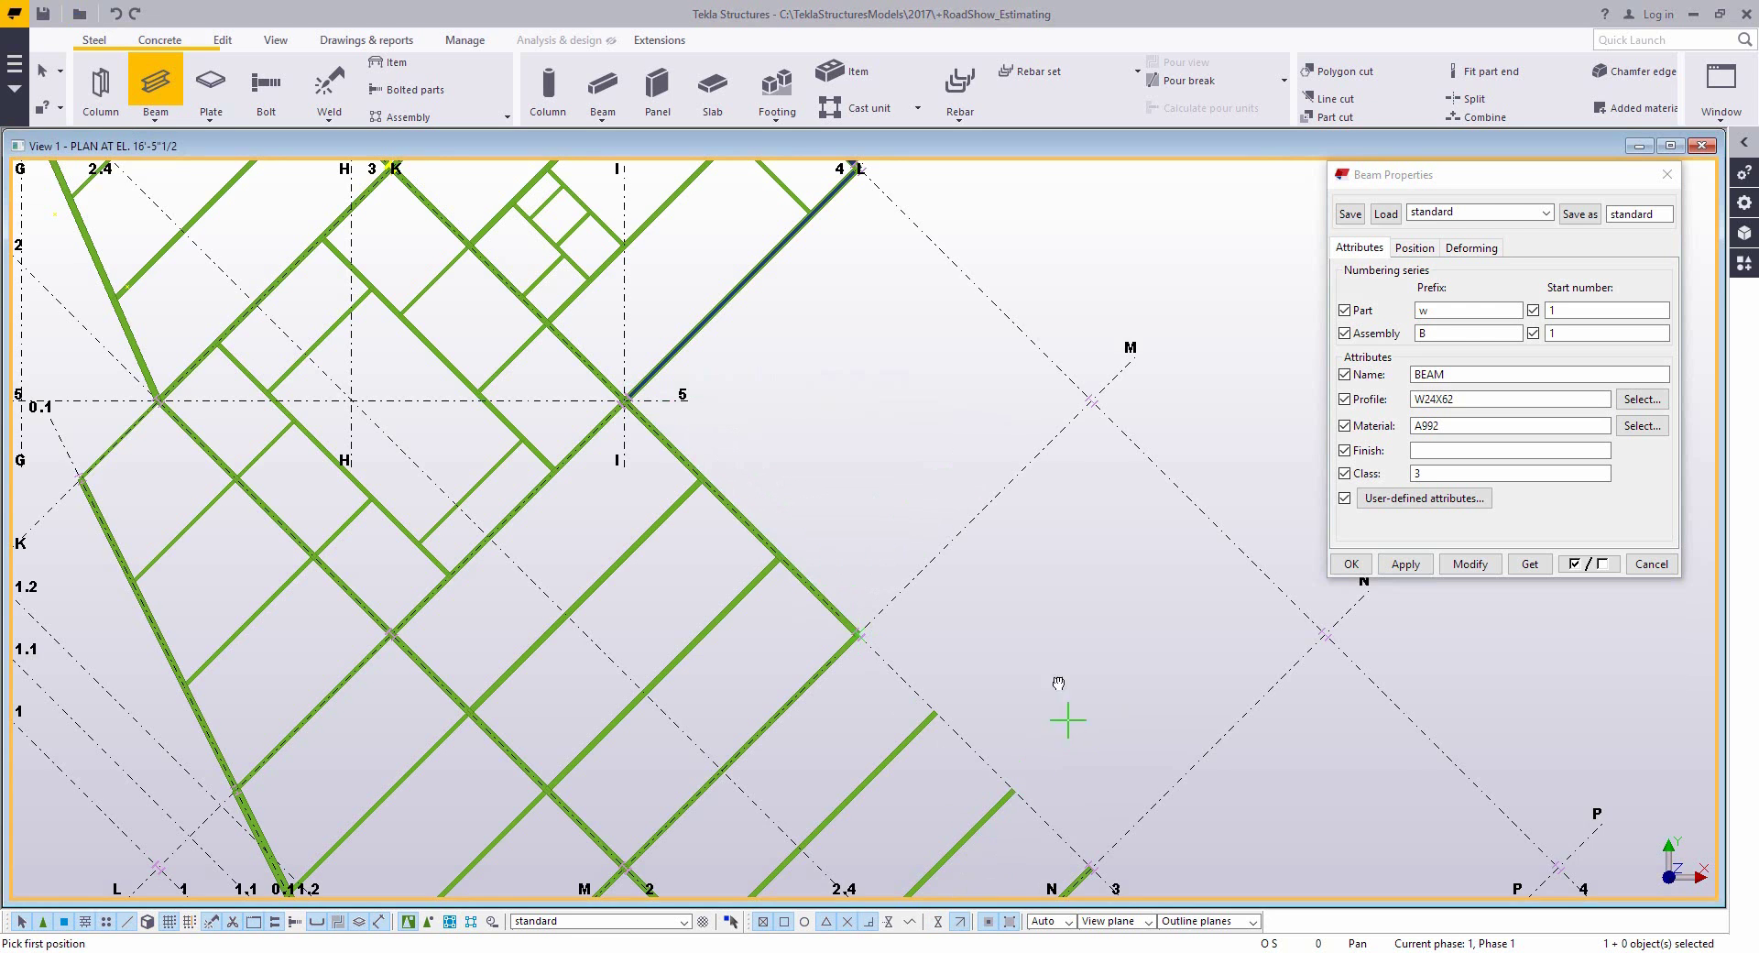
middle_drag(1060, 699, 844, 452)
click(826, 562)
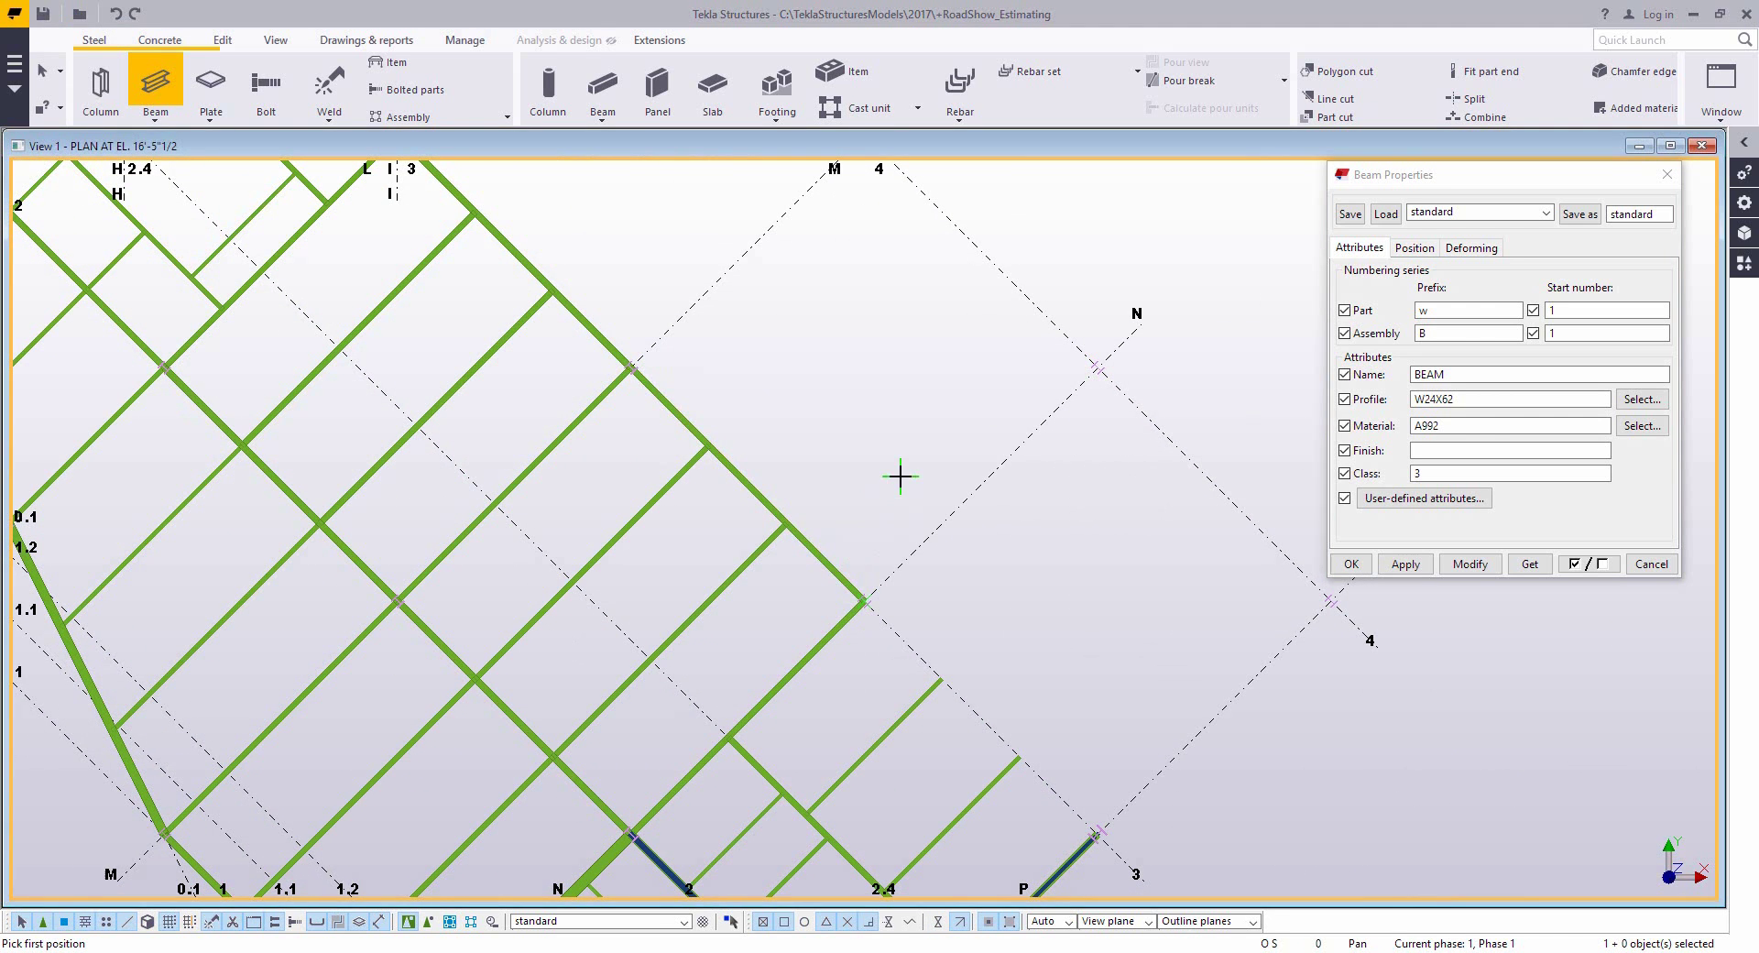
- Set the beam profile to W24X55 and apply it
click(1502, 400)
key(BackSpace)
key(BackSpace)
text(5)
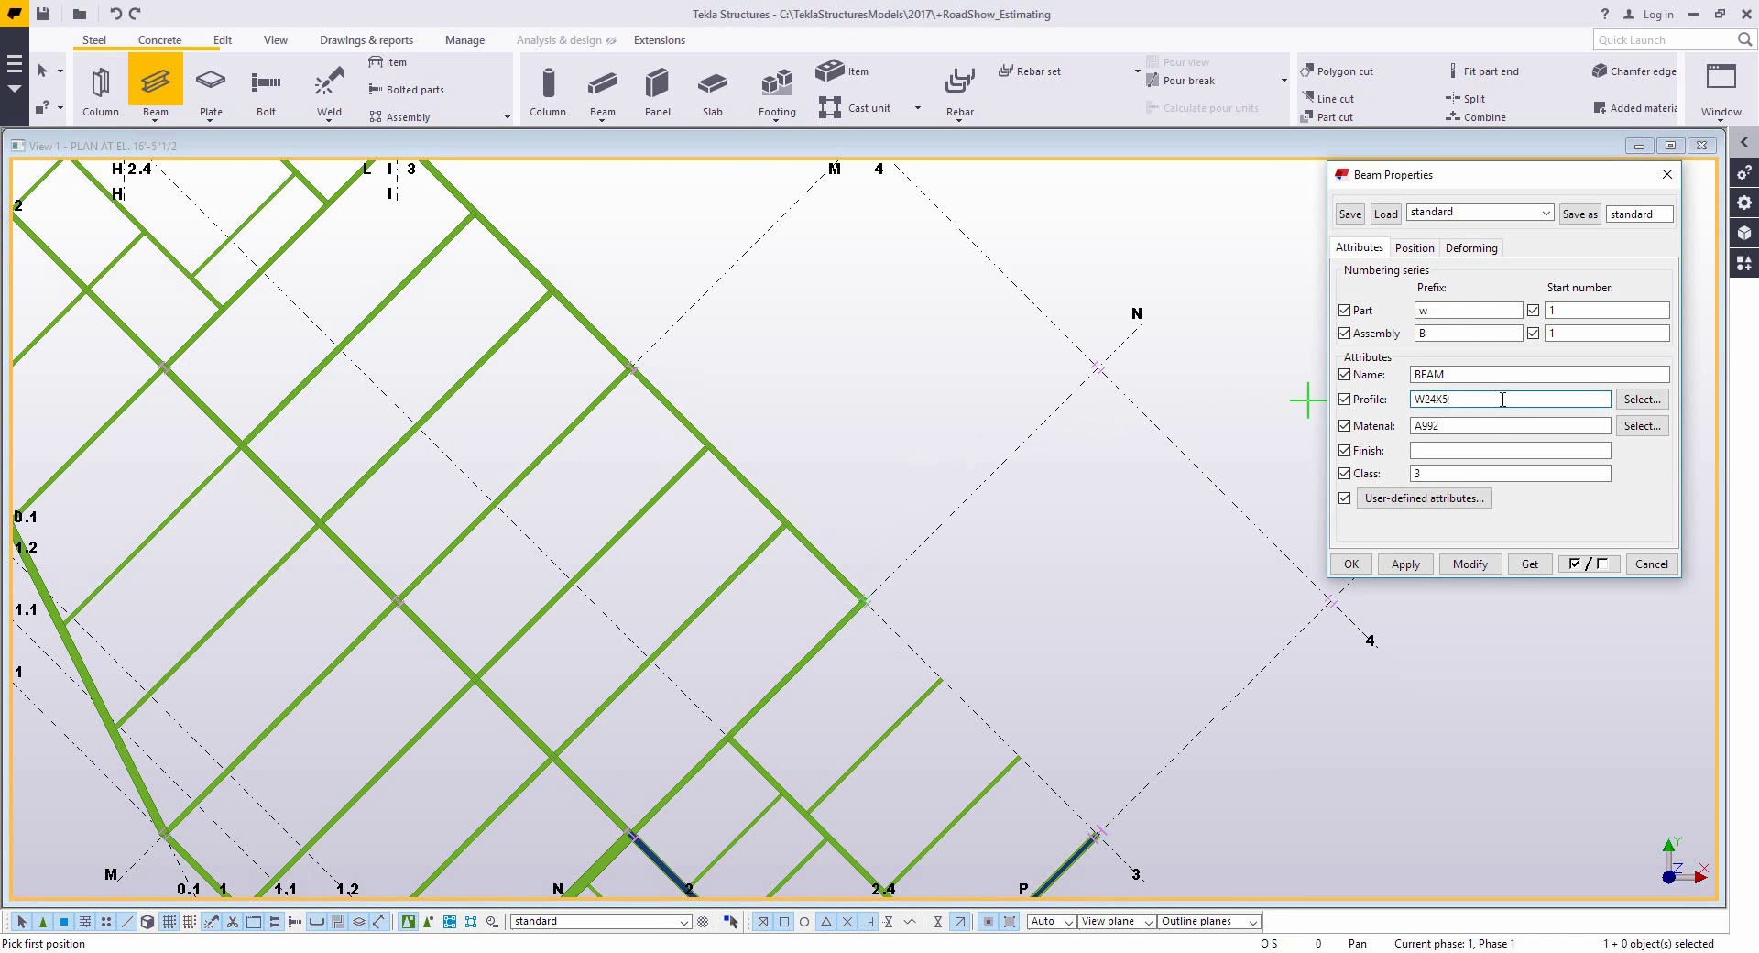
text(5)
click(1402, 563)
- Place the W24X55 beam along grid line 3 from grid N to P and end the beam command
middle_drag(1166, 675, 979, 475)
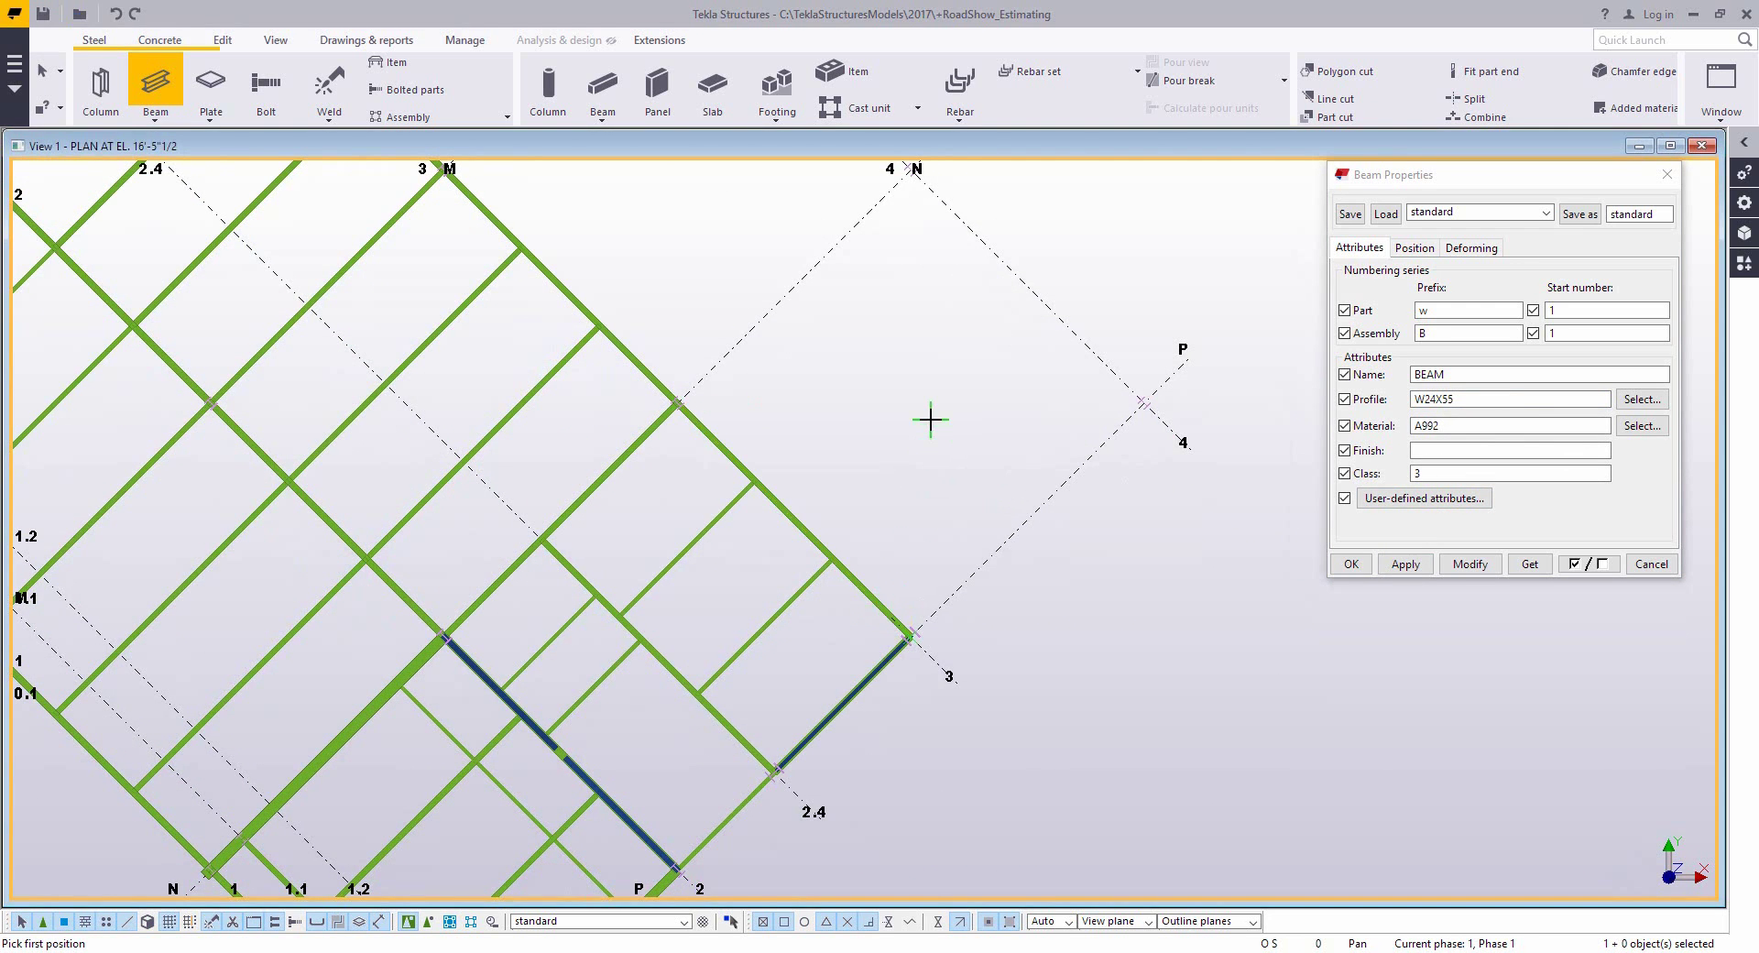
right_click(904, 375)
click(955, 382)
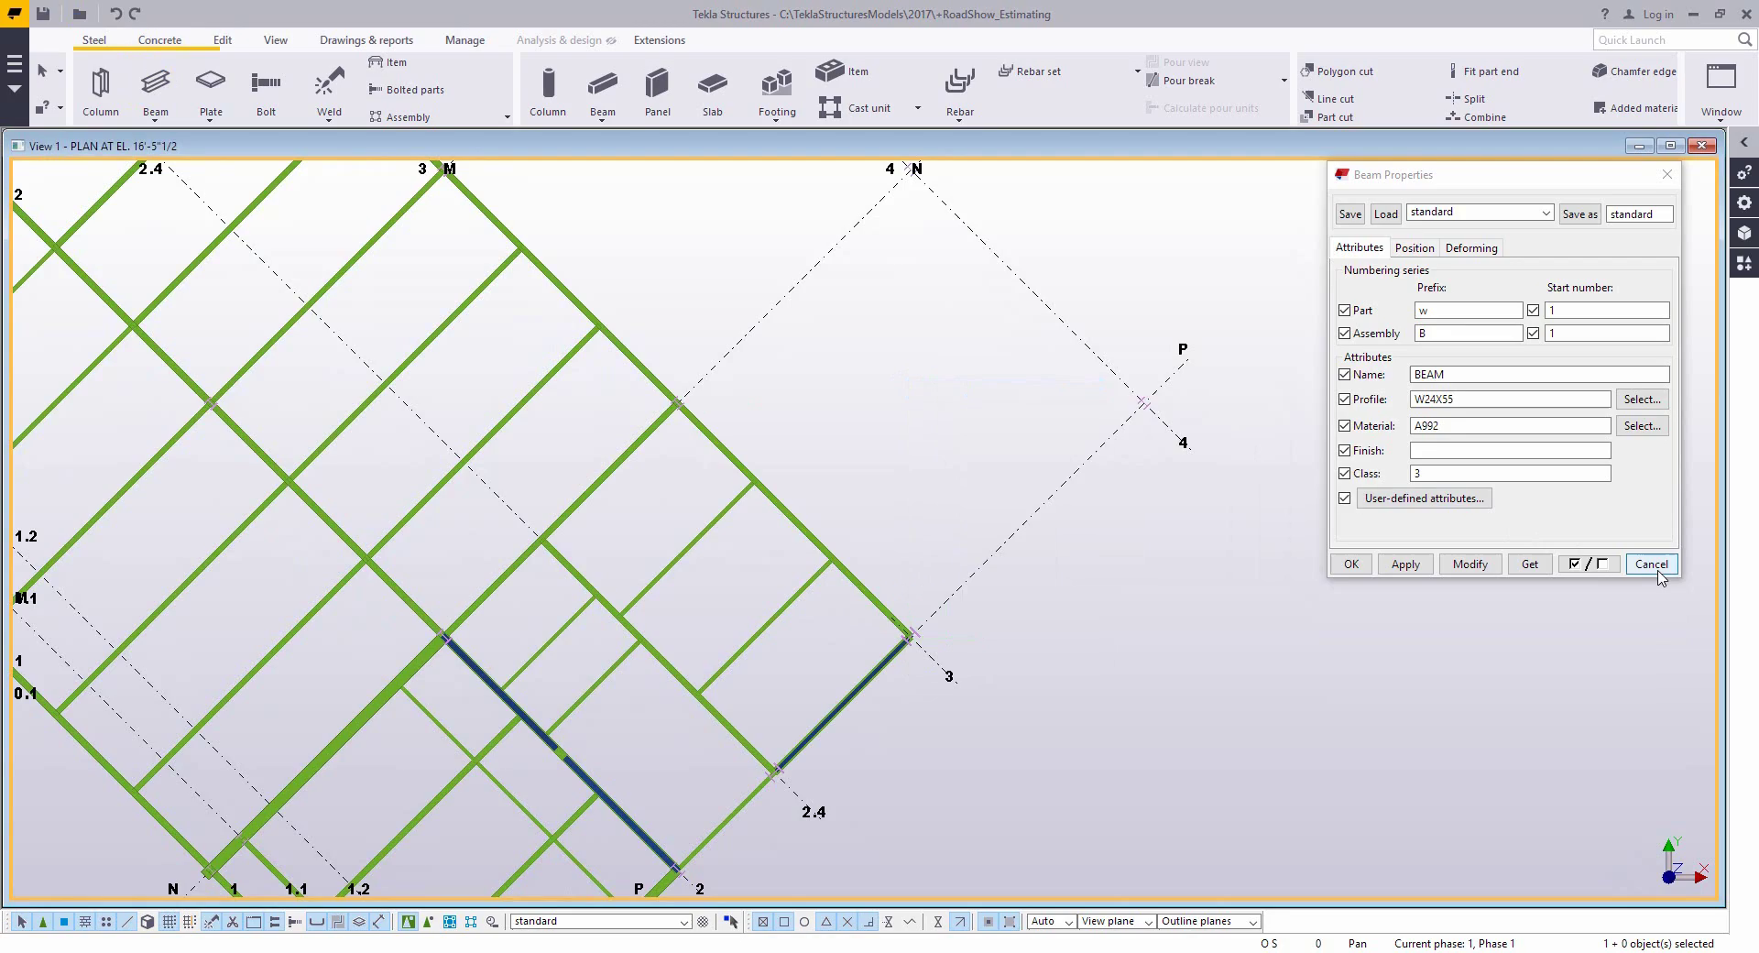
- Check the unframed bays between grids 3 and 4, and page through Structural Drawings.pdf in Adobe Acrobat Reader to the detailed framing plan
scroll(887, 435, down, 3)
middle_drag(866, 385, 953, 561)
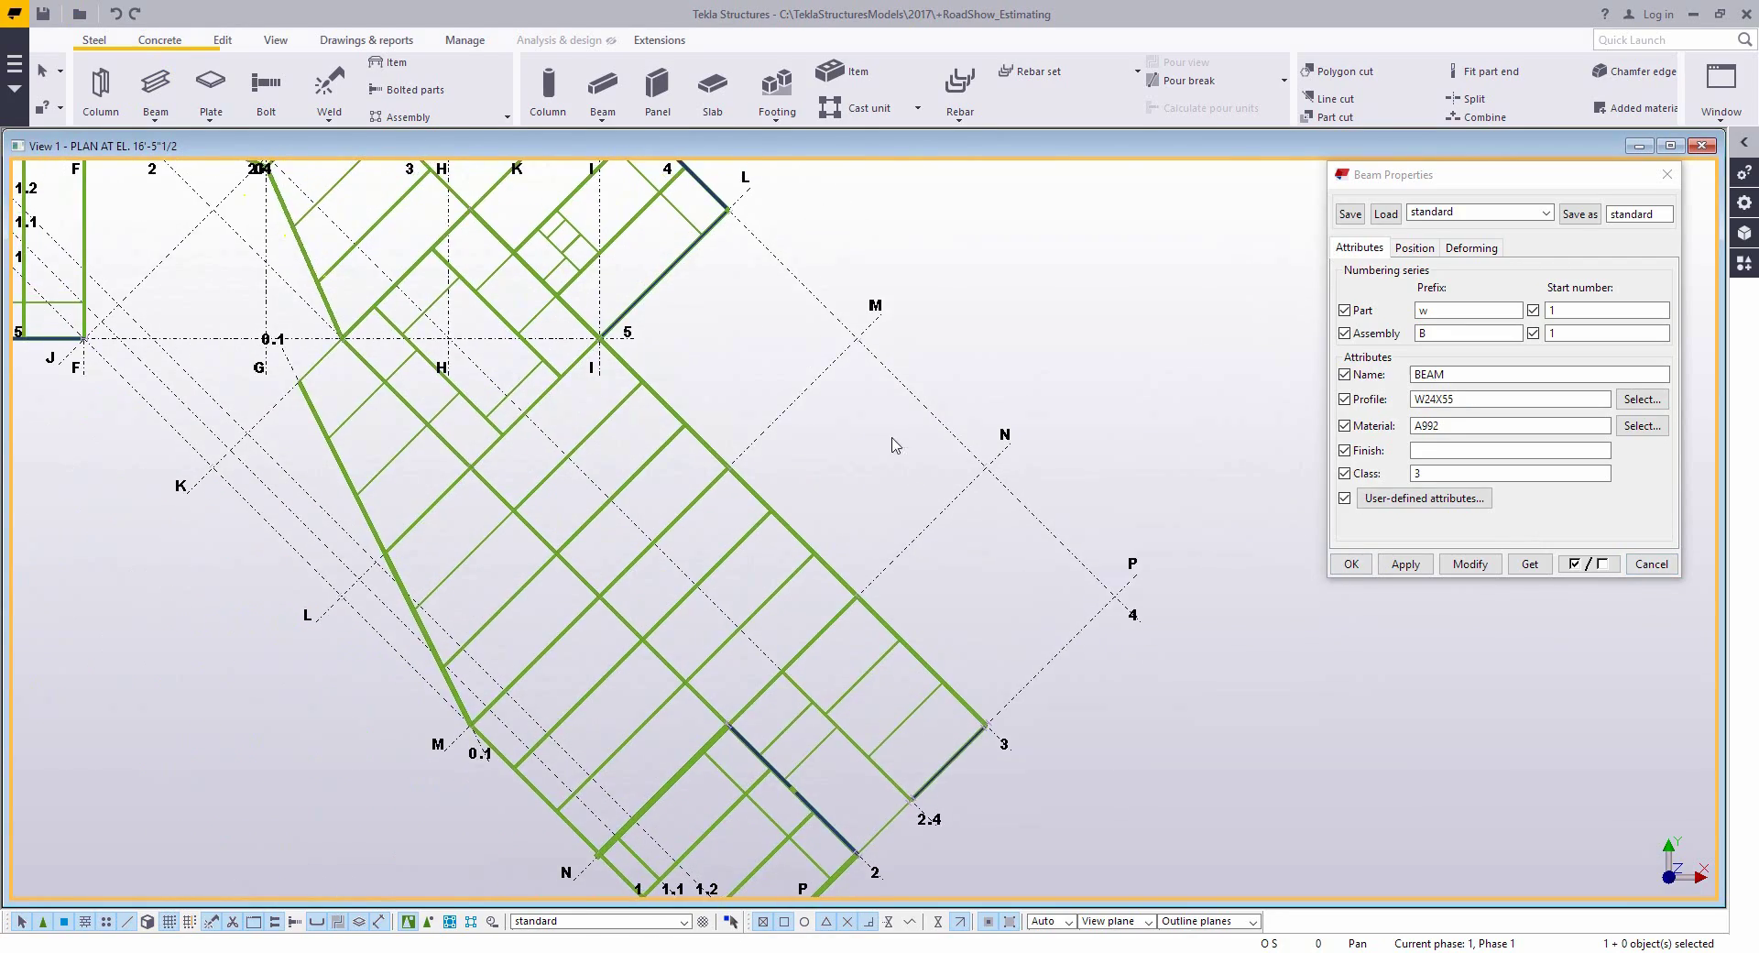
middle_drag(880, 436, 871, 503)
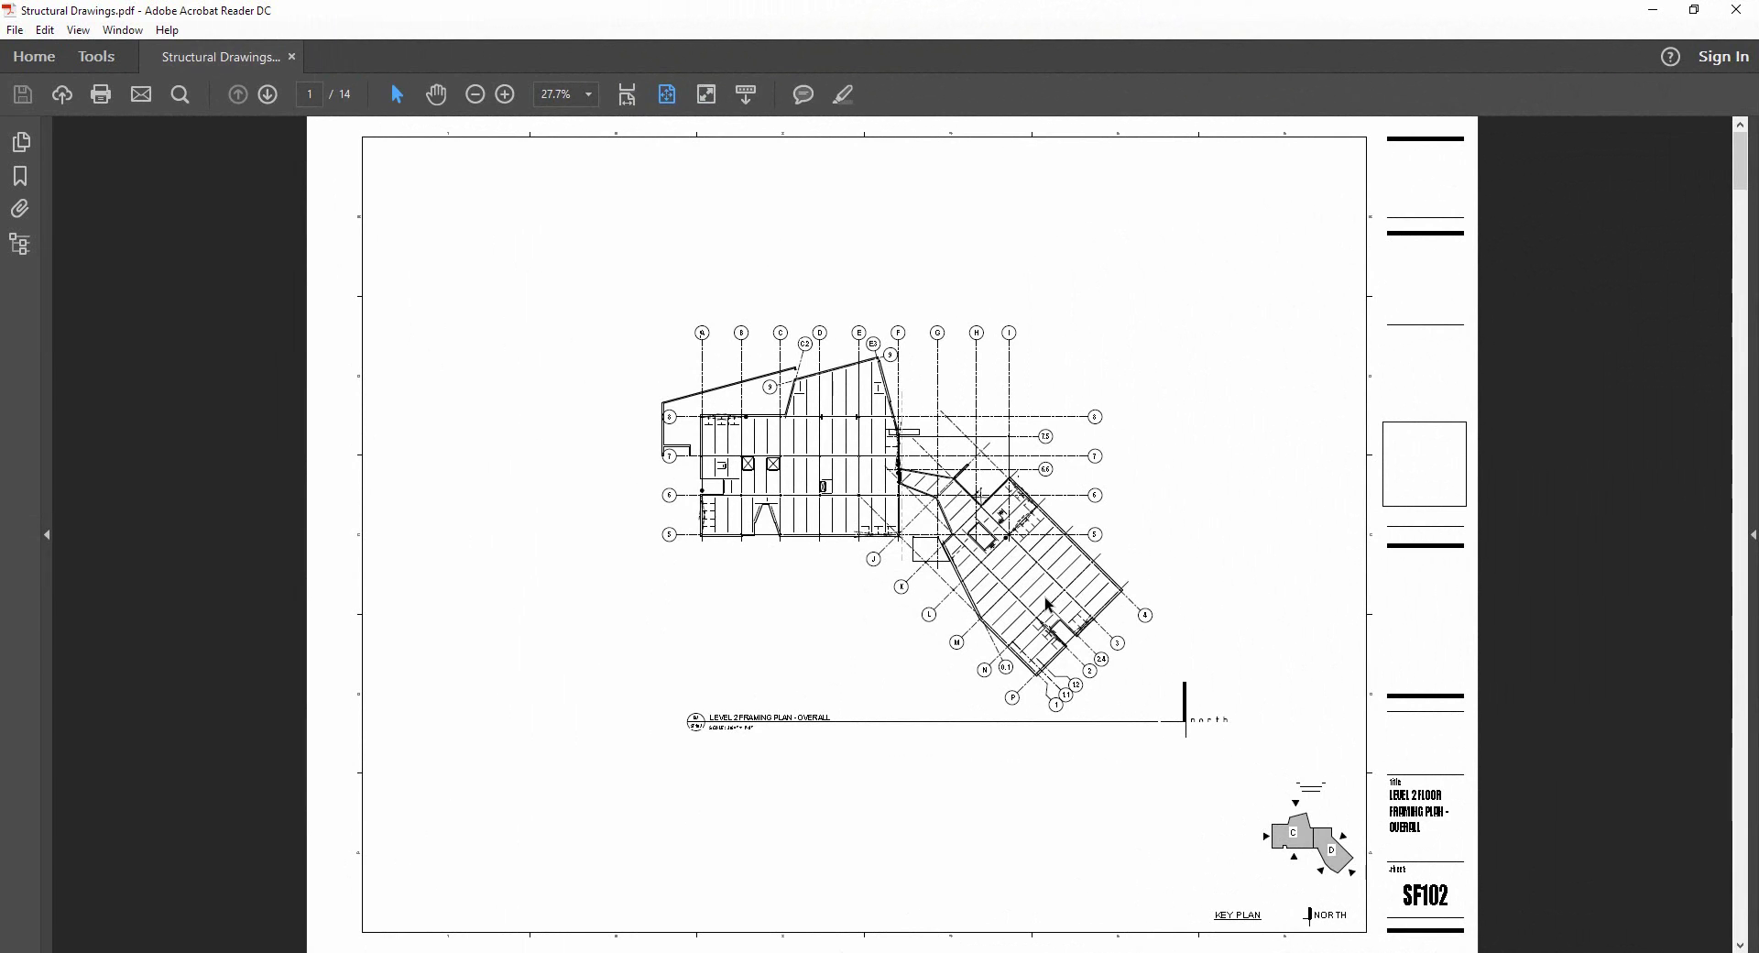
scroll(1042, 606, down, 1)
scroll(1042, 605, down, 1)
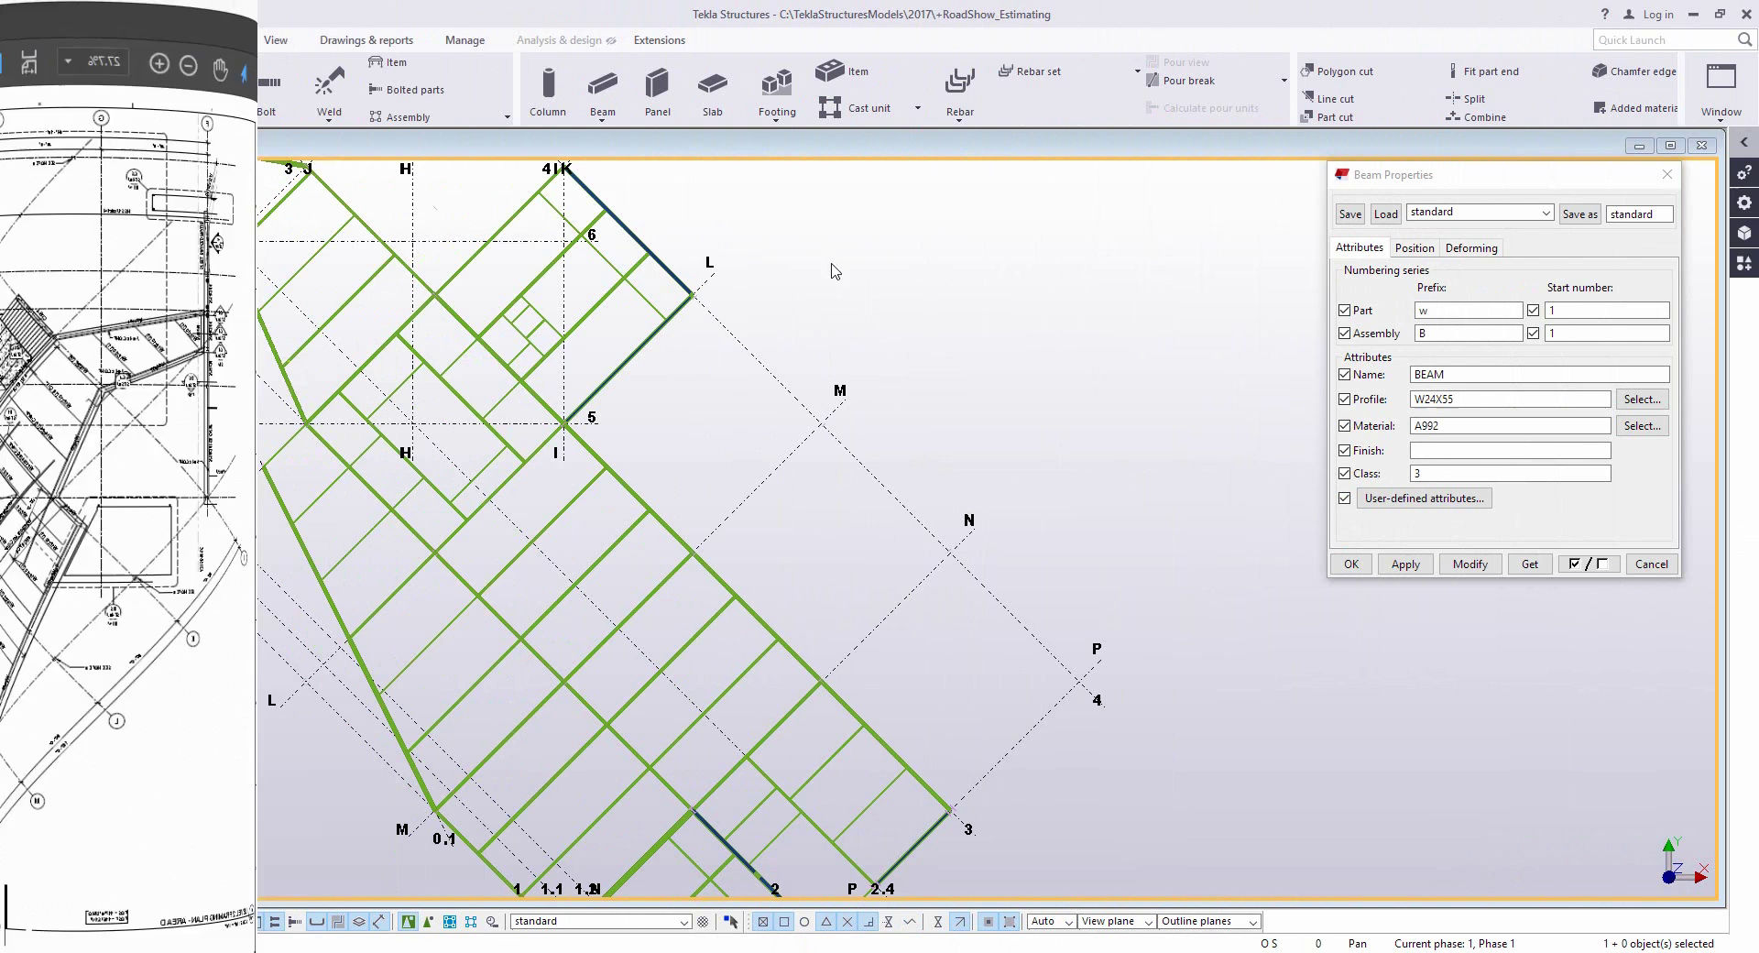
- Back in Tekla Structures, start a PDF reference model import and choose Structural Drawings.pdf from the Designs folder
click(16, 91)
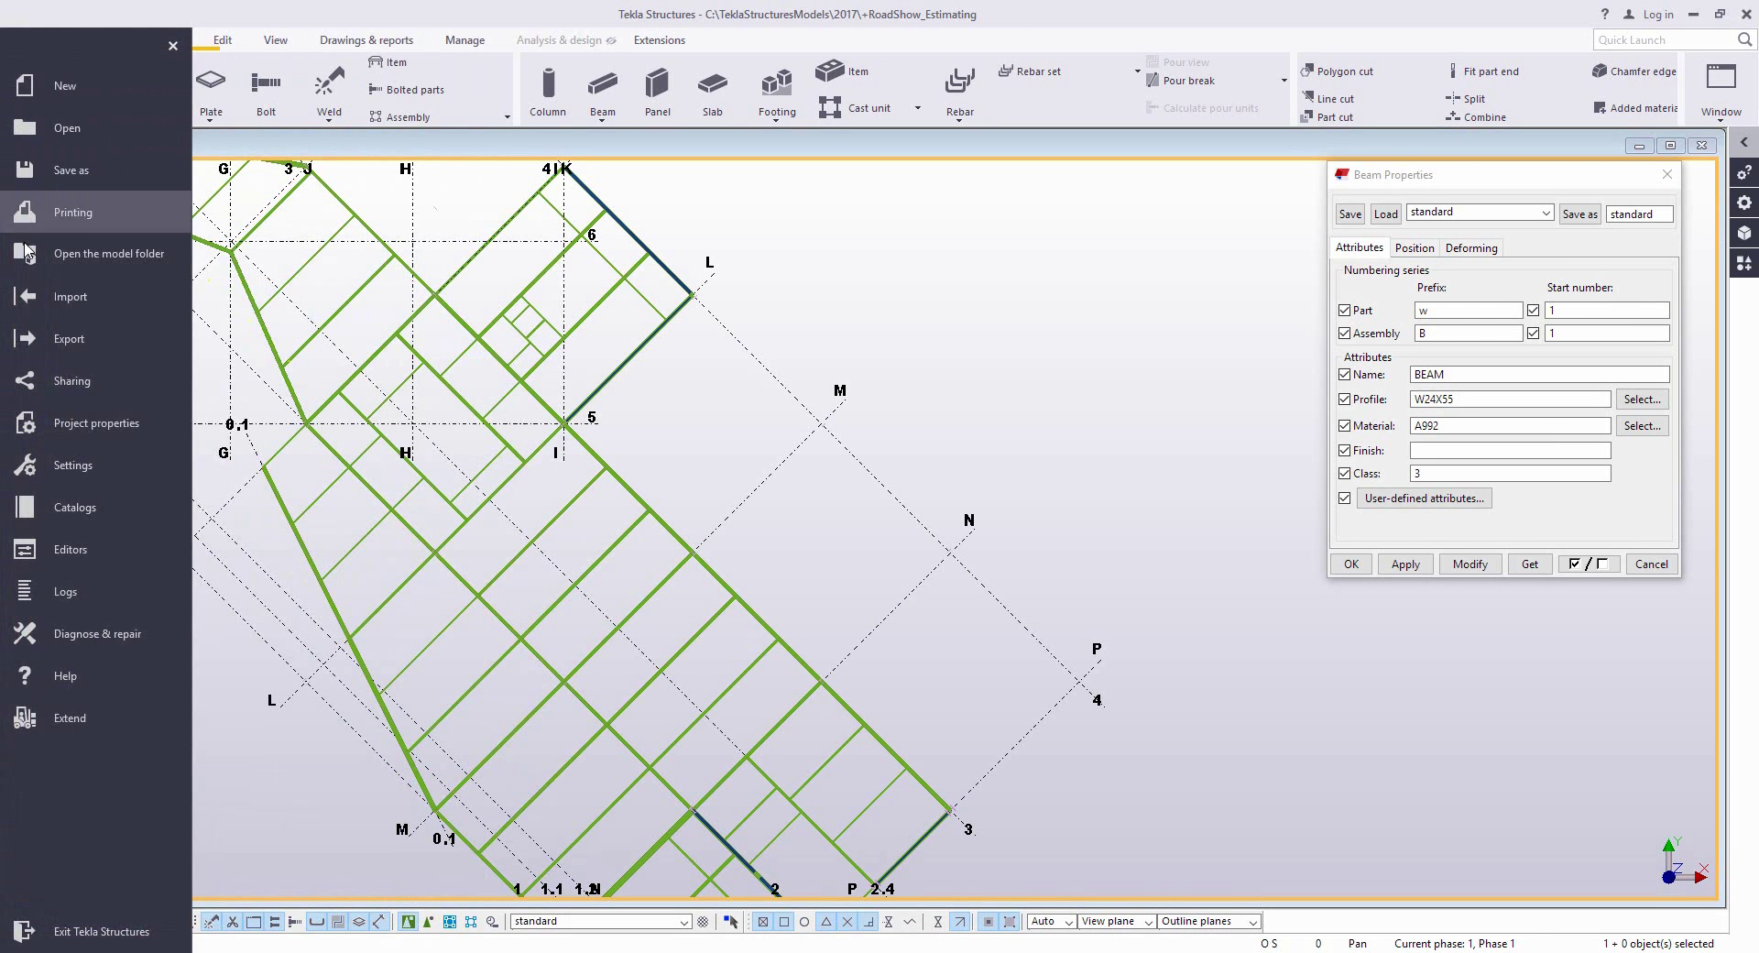
mouse_move(133, 282)
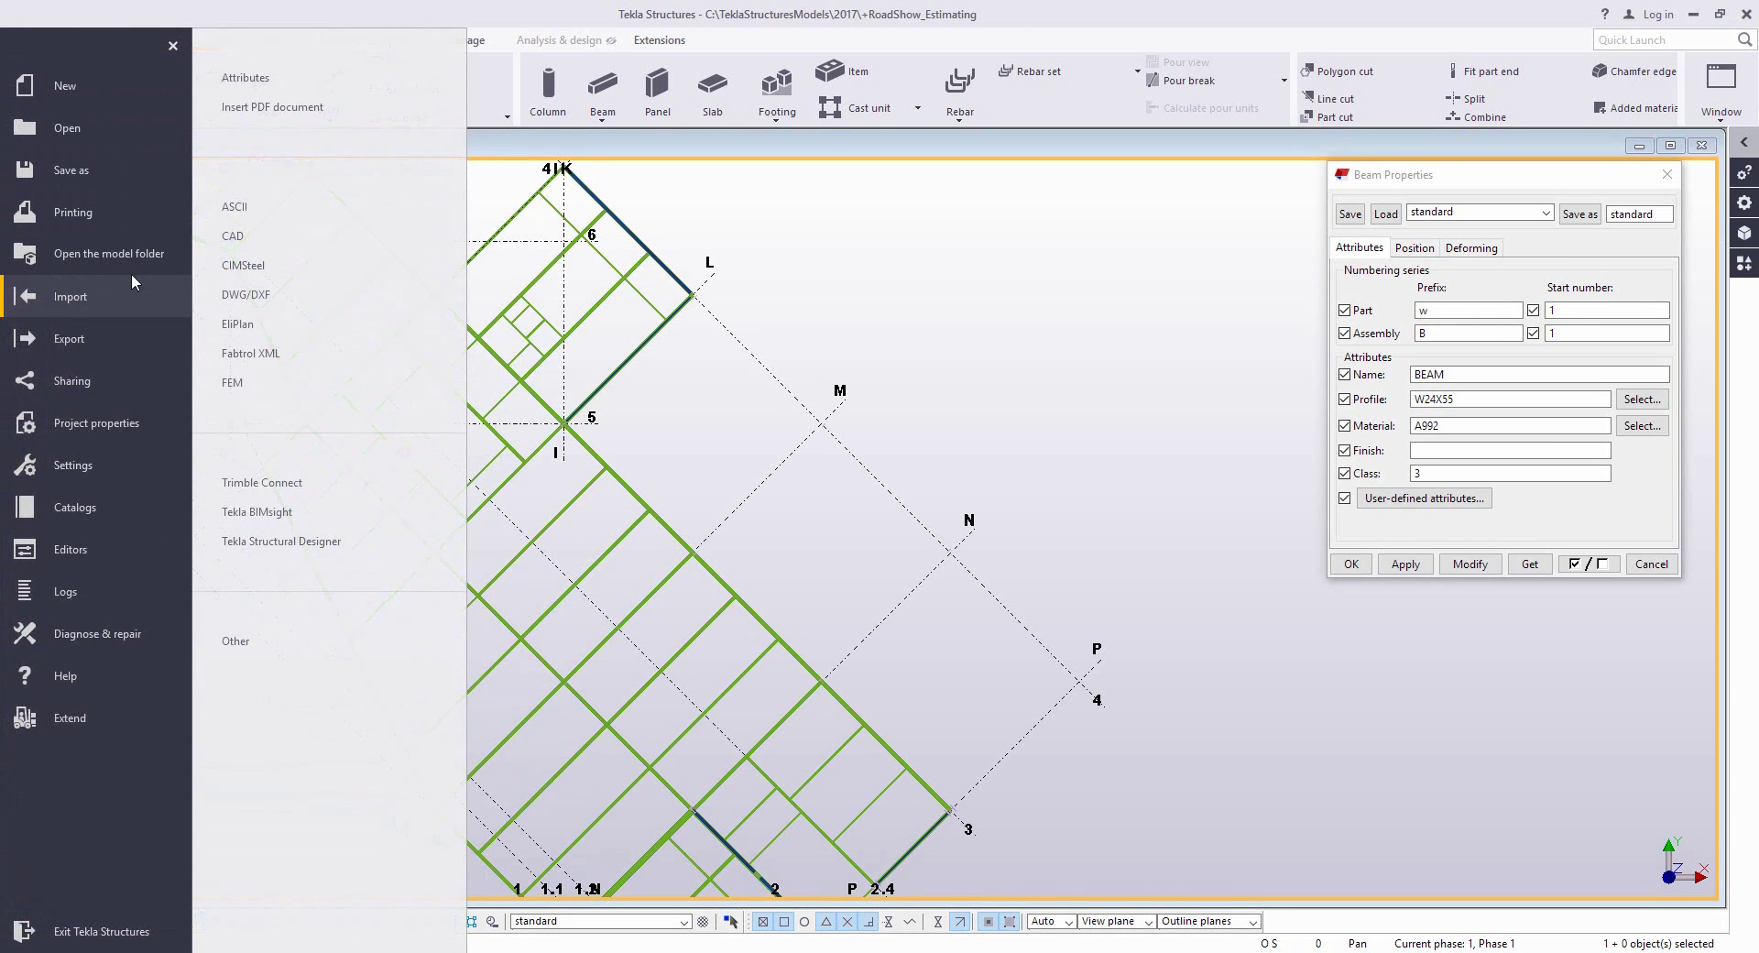
click(238, 110)
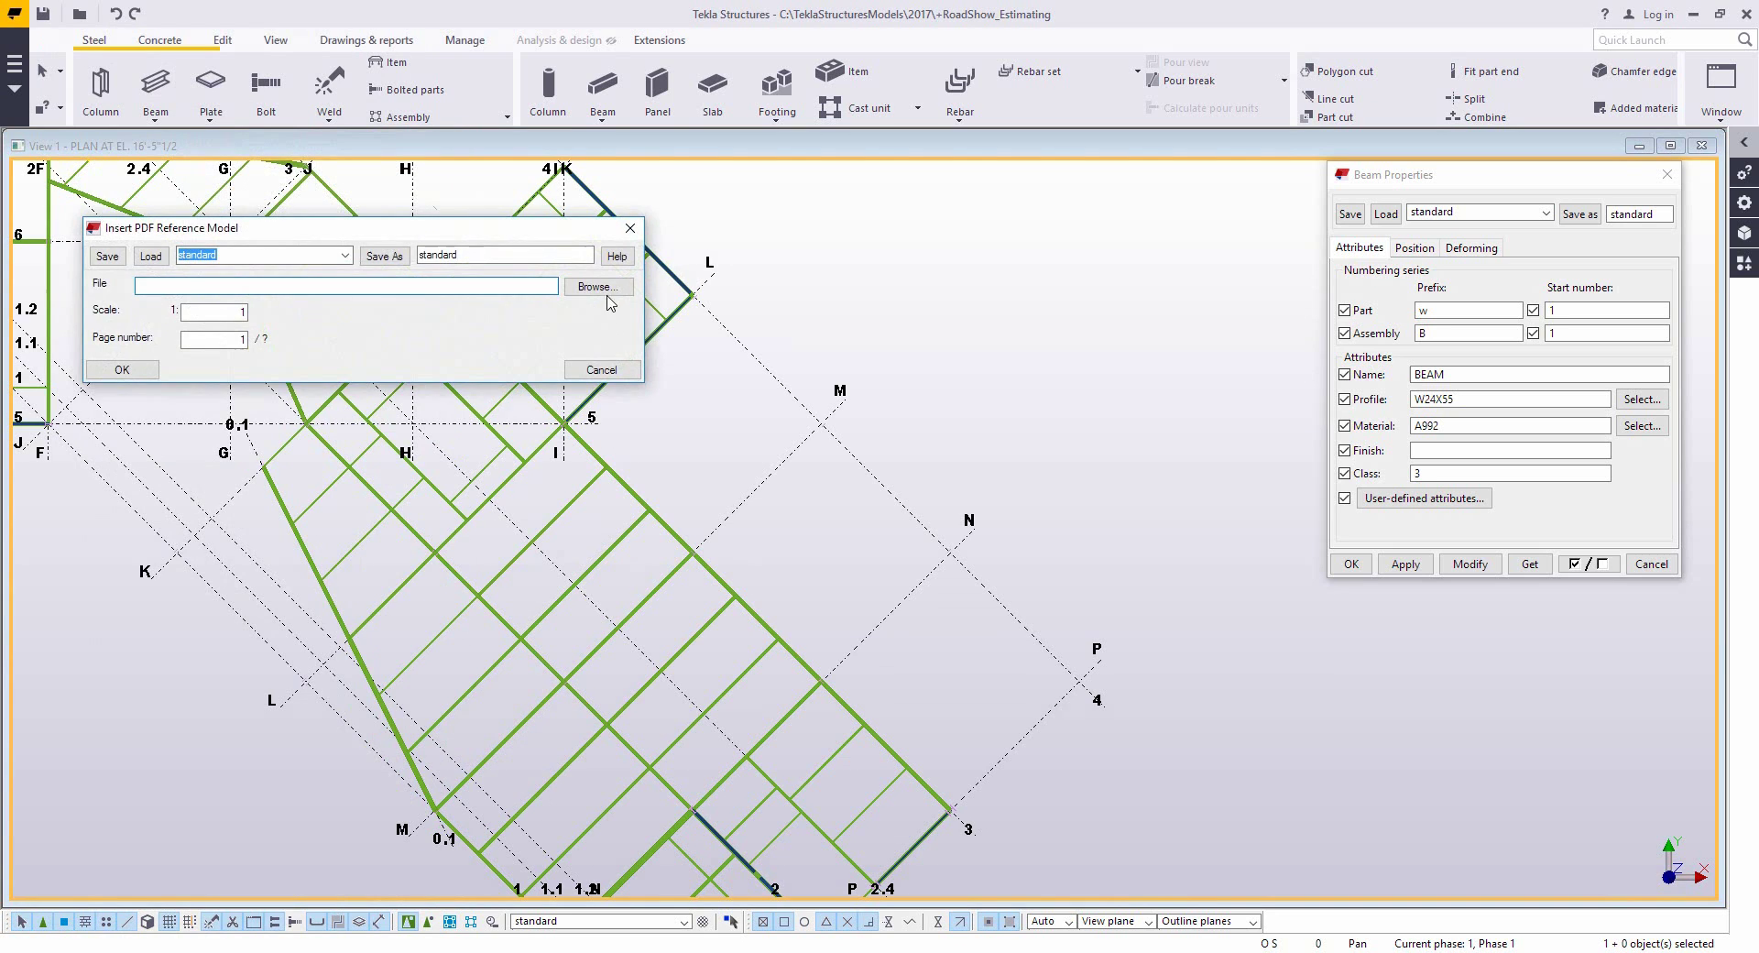
click(600, 287)
click(386, 377)
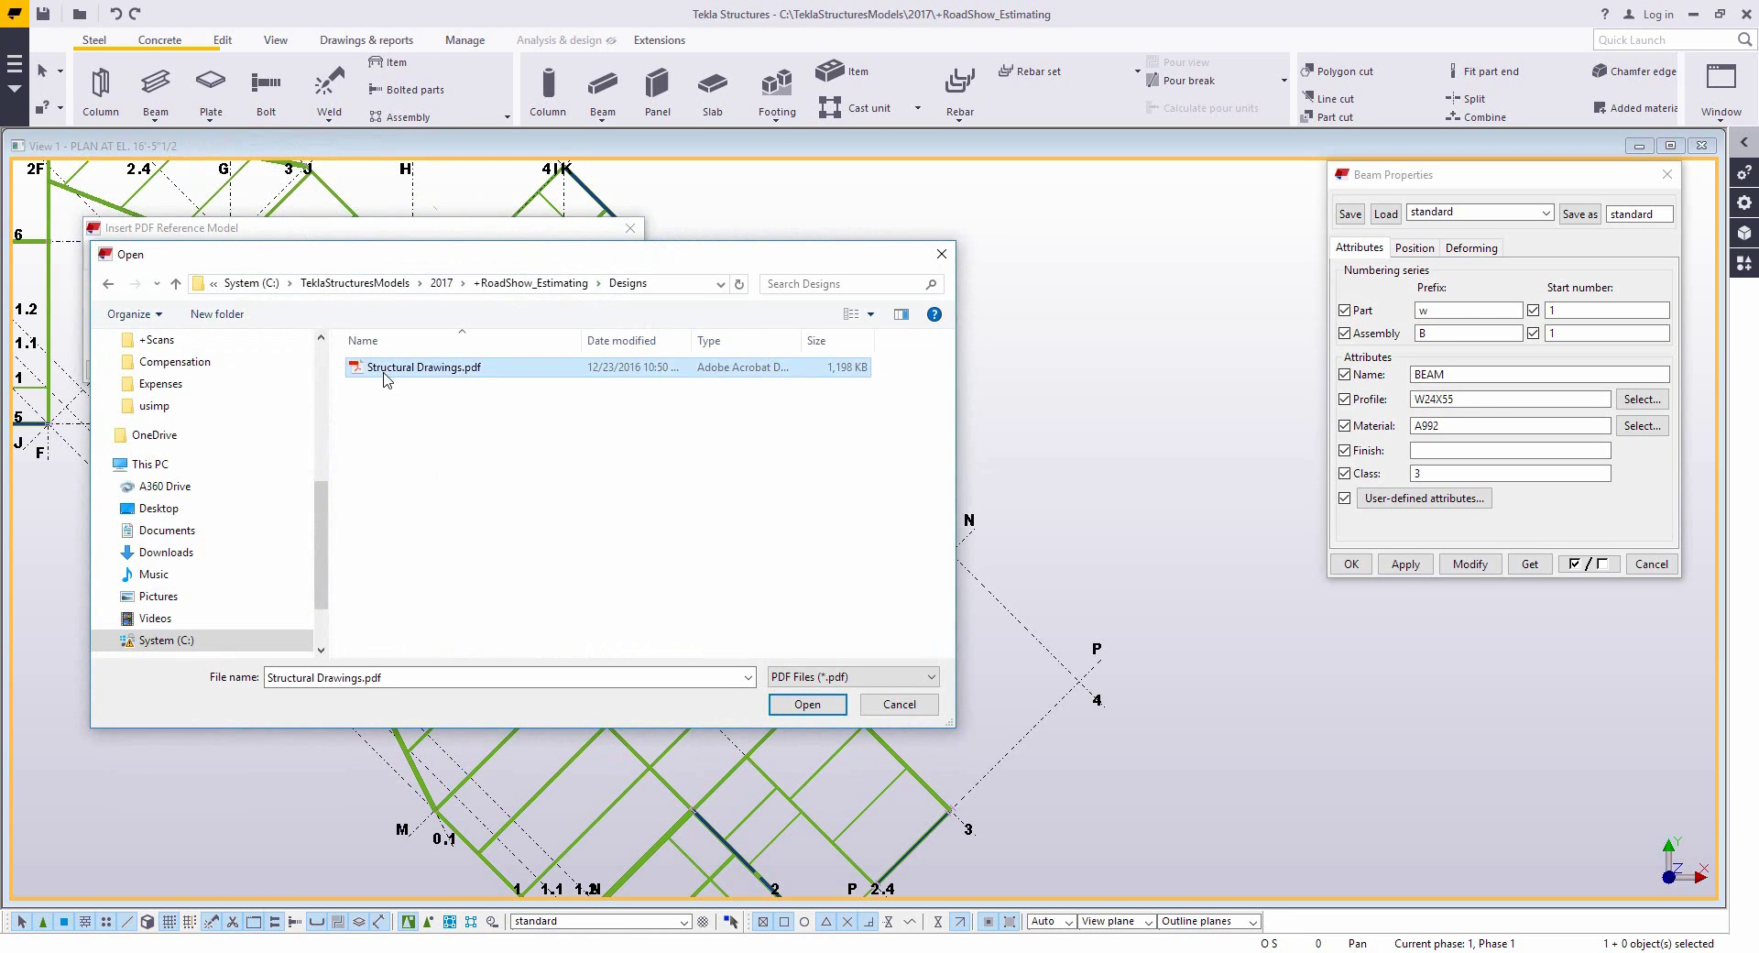
click(797, 710)
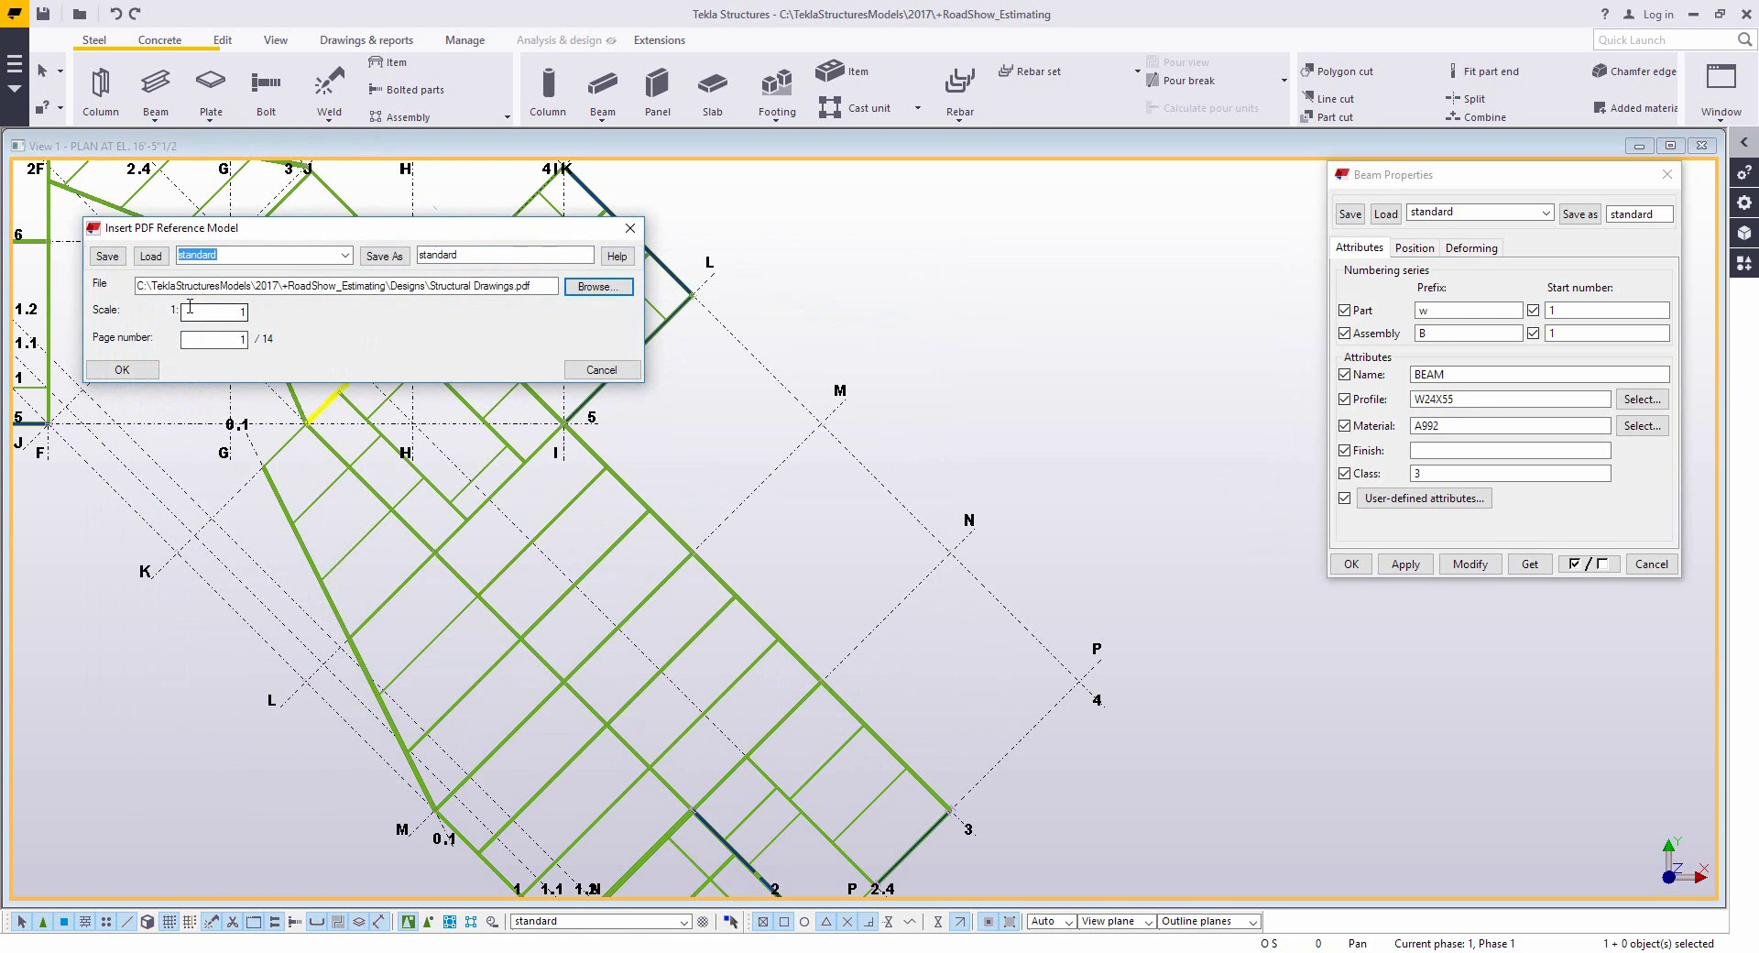
- Insert page 3 of the PDF at scale 1:1 with its insertion point at grid intersection F-5
drag(188, 310, 286, 316)
click(122, 370)
middle_drag(224, 628, 887, 696)
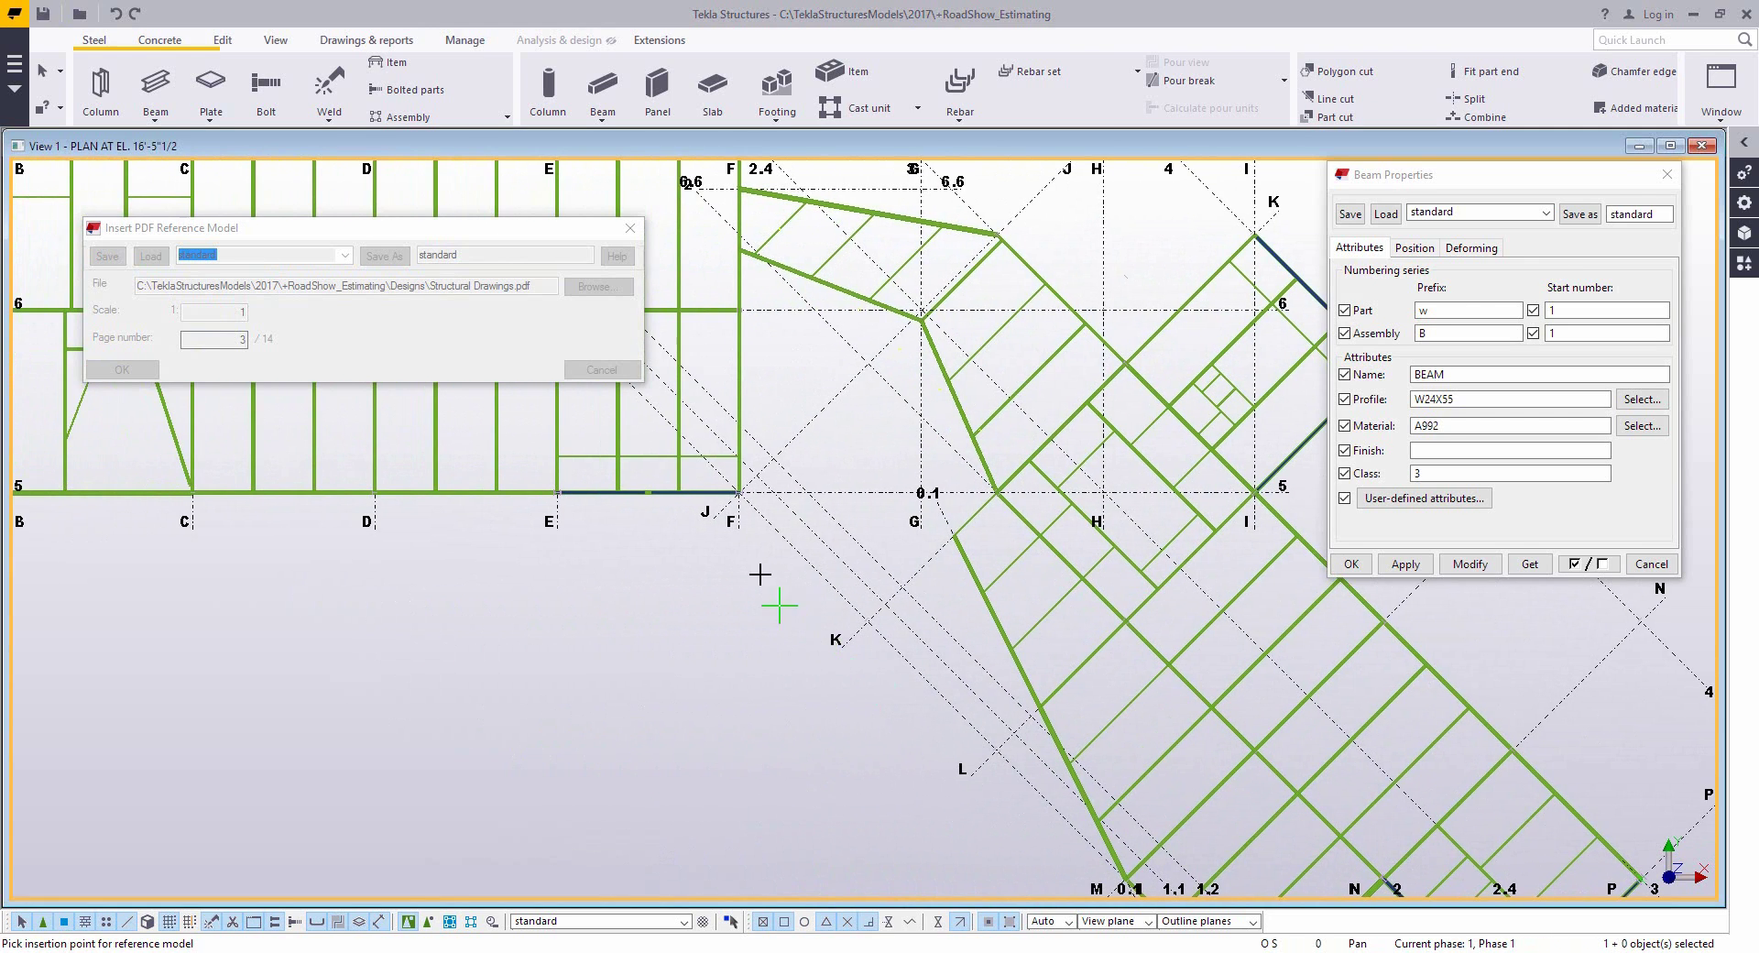
click(739, 492)
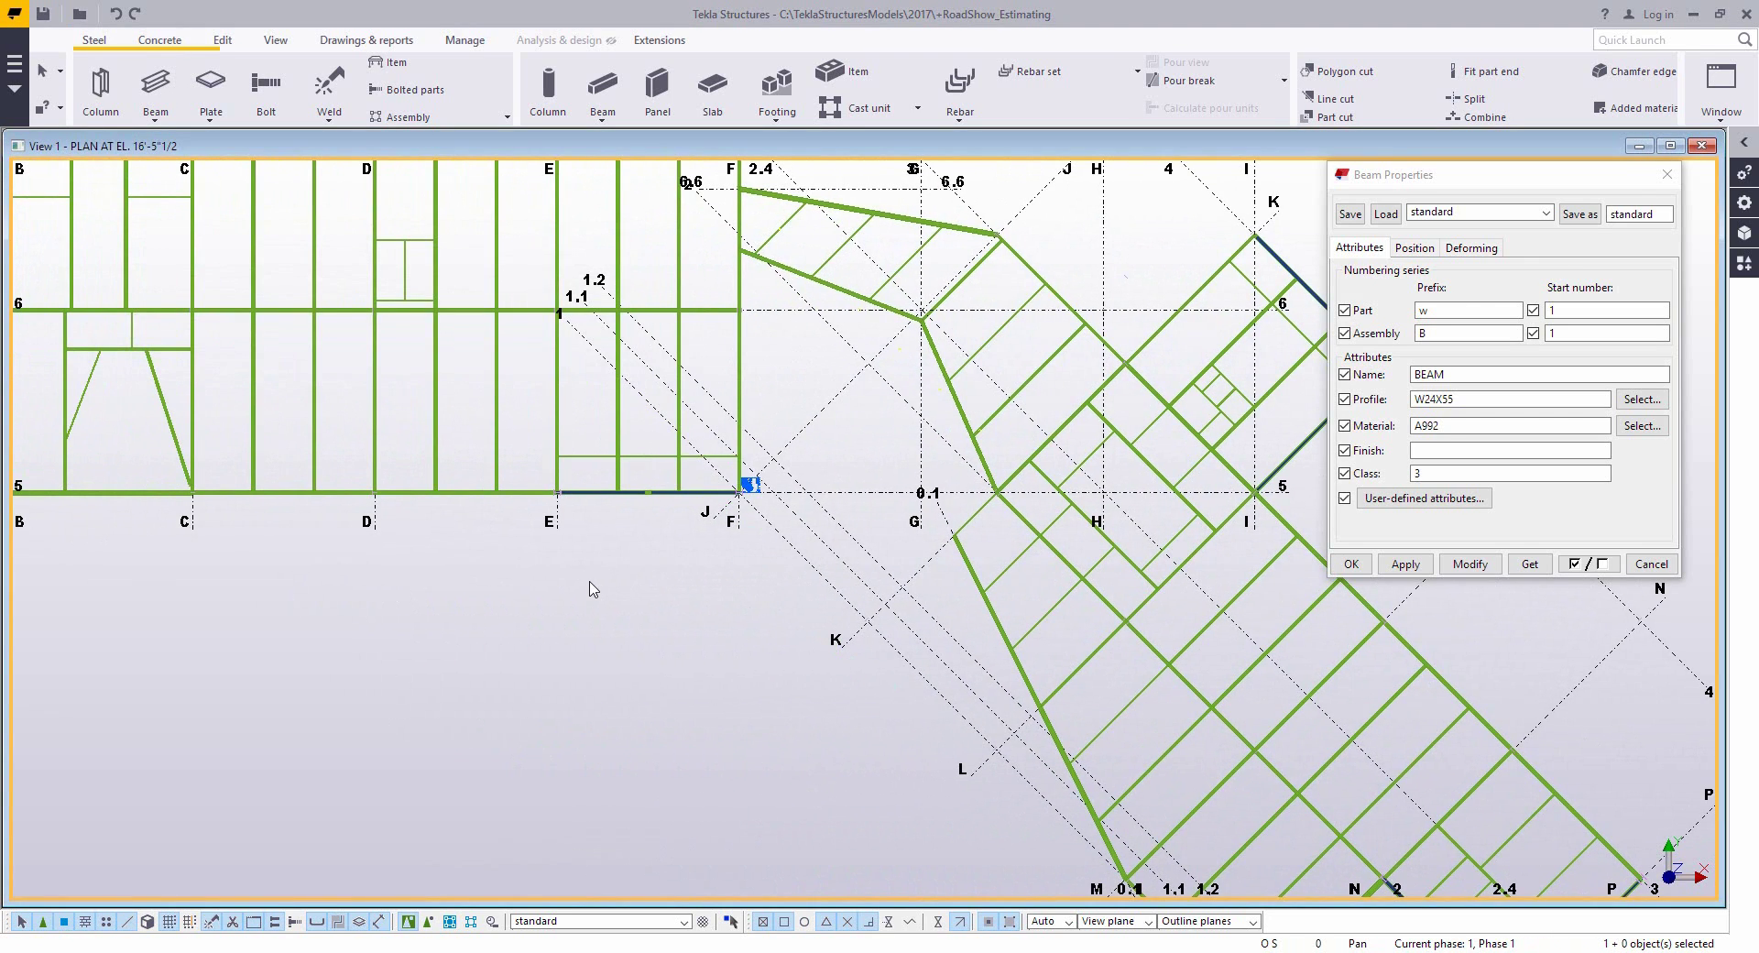
- Close the beam properties and examine the inserted PDF plan near grid F-5, including its grid spacing dimensions
scroll(762, 484, up, 5)
scroll(766, 480, up, 8)
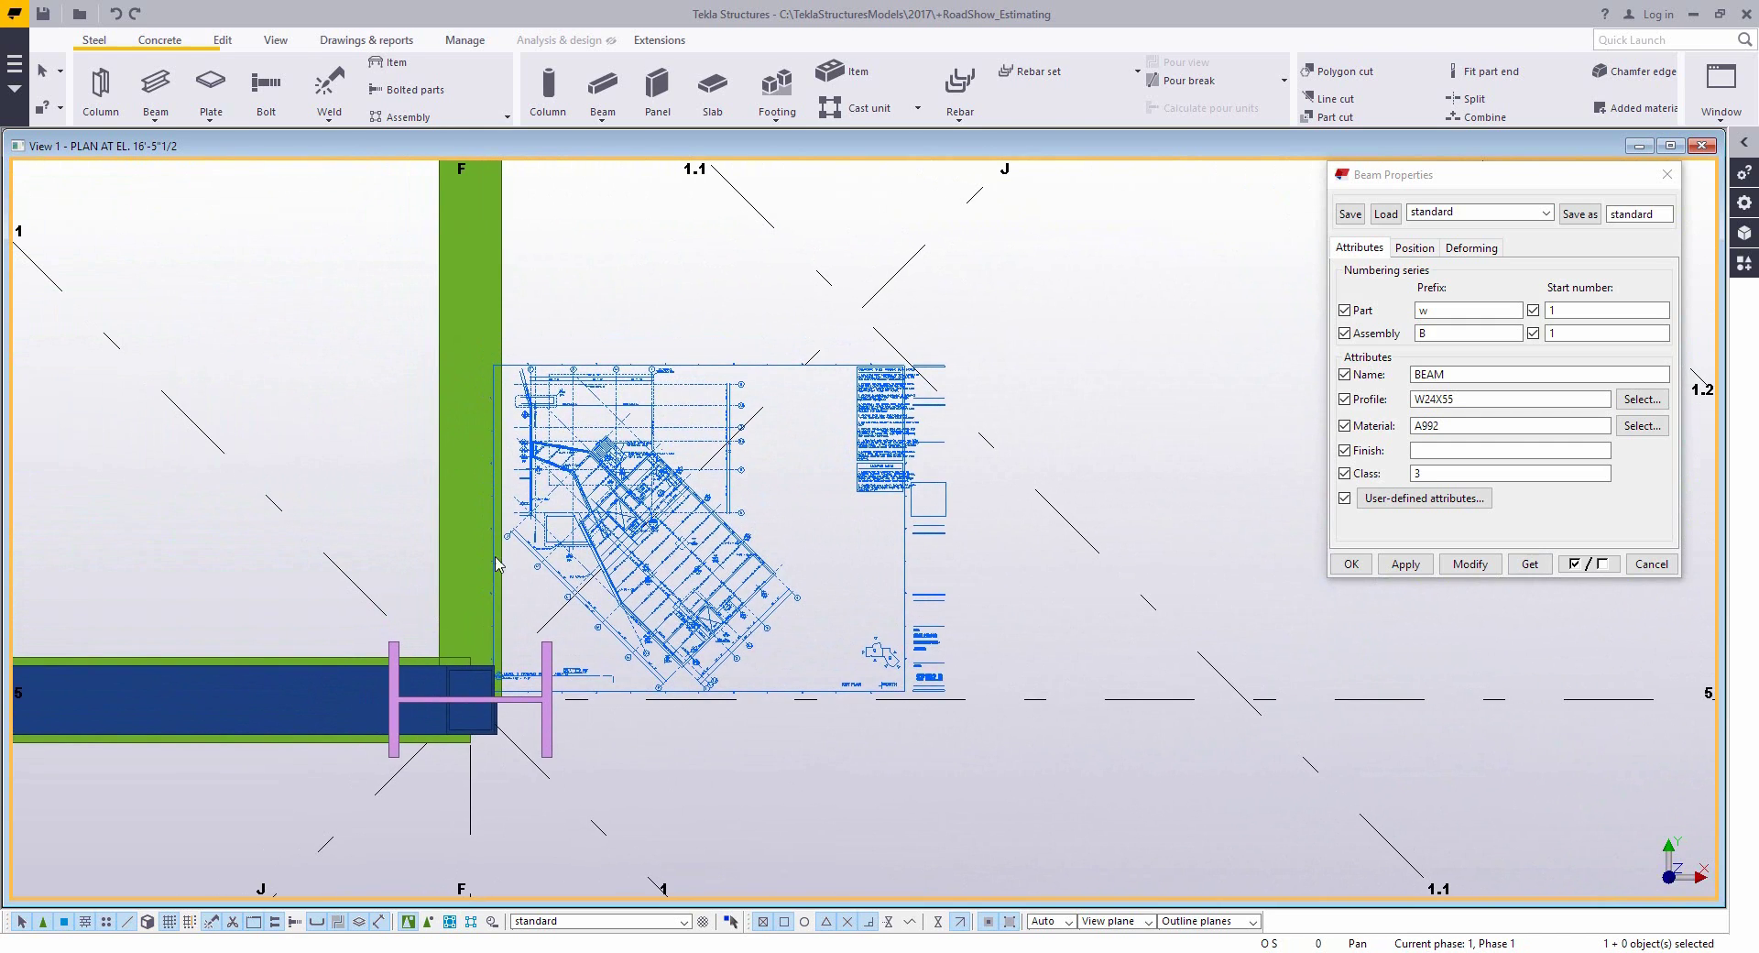
scroll(496, 562, up, 2)
click(1652, 564)
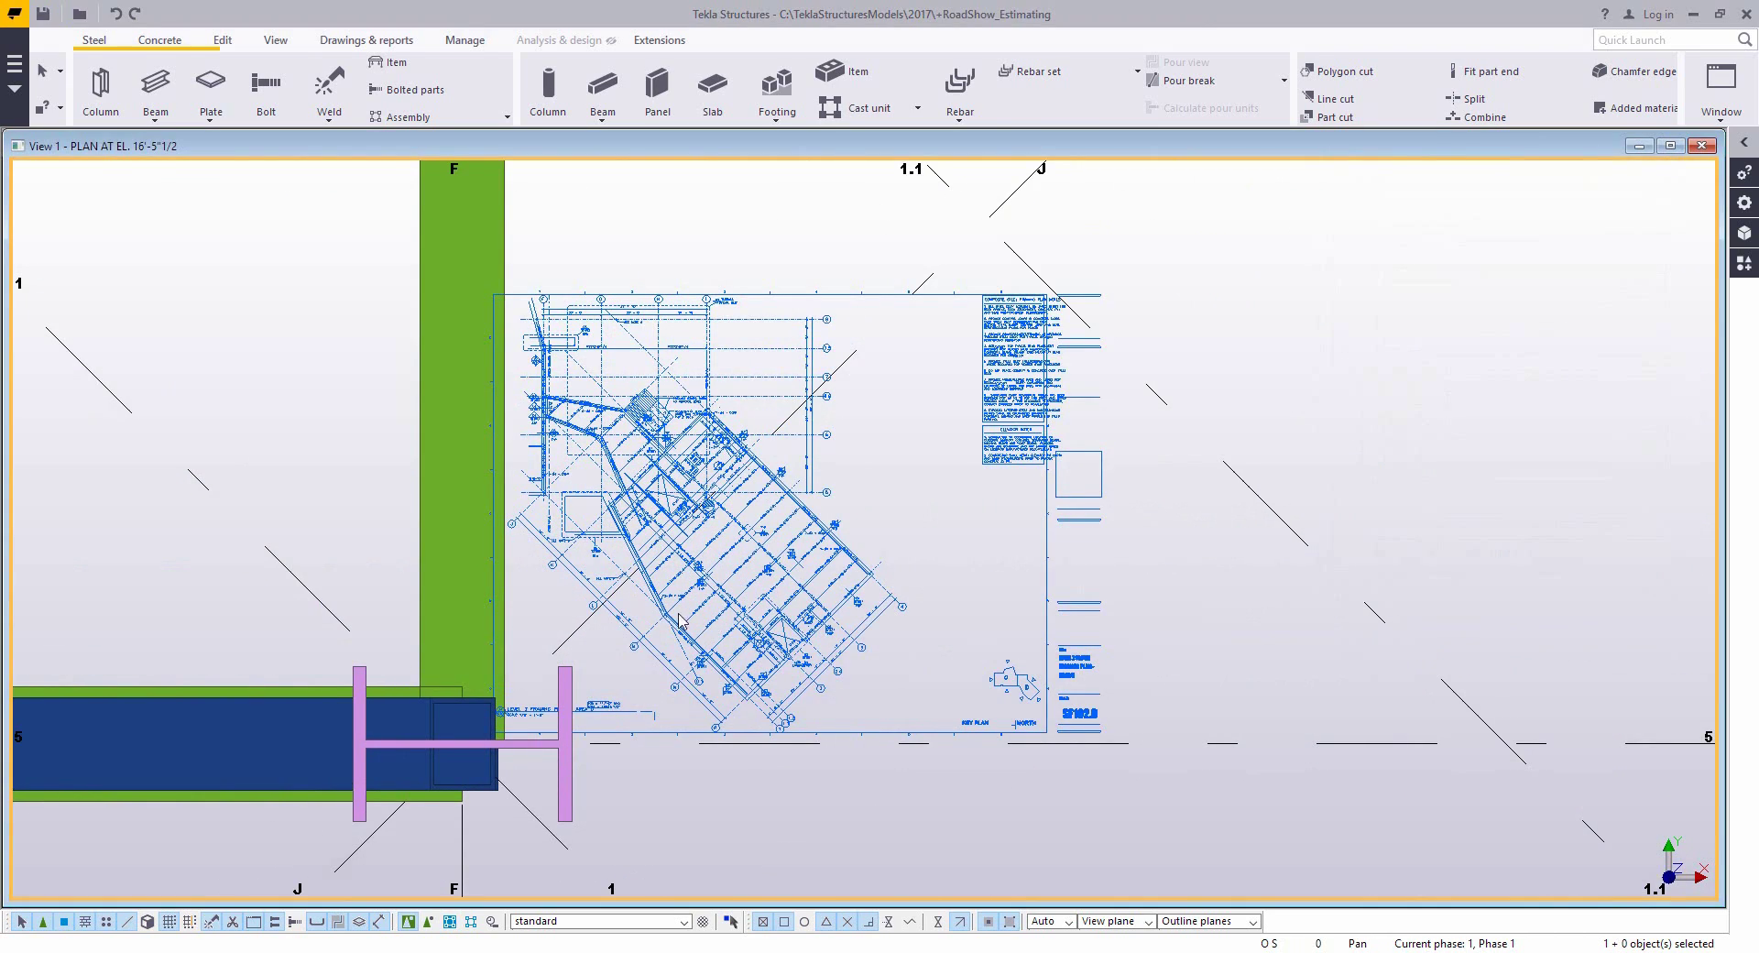
scroll(683, 623, up, 6)
scroll(547, 523, up, 2)
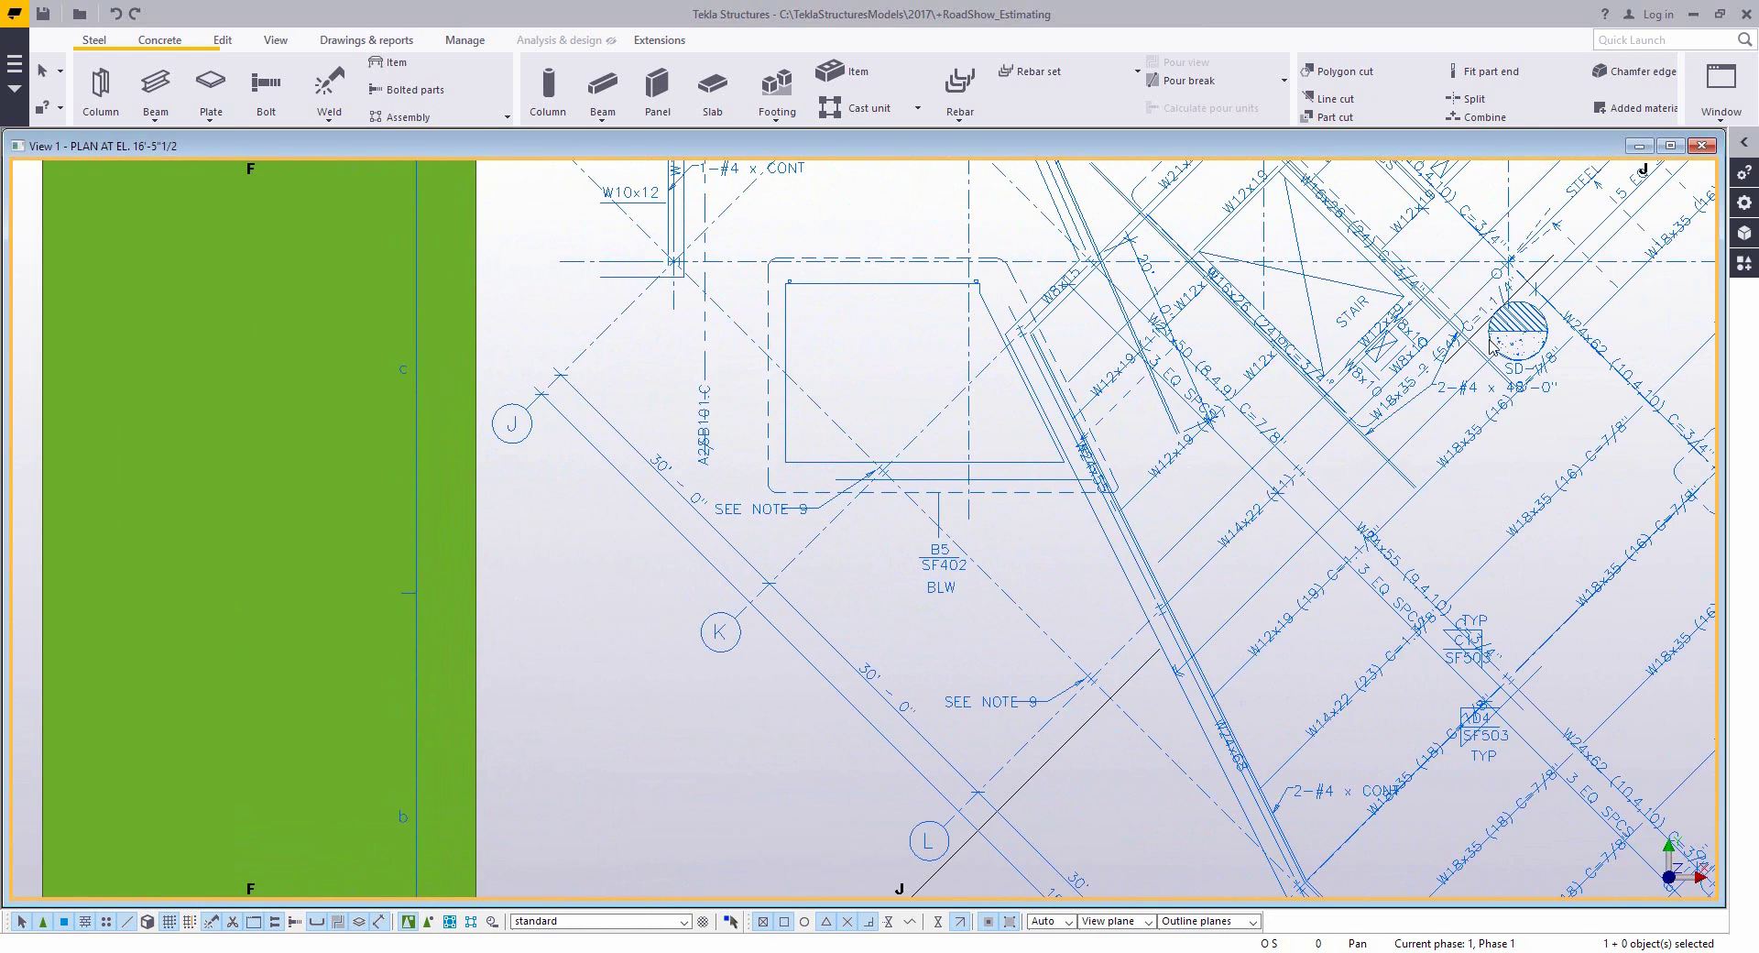
- Limit selection to reference models, run the ReferenceModelScale extension from US Extensions, and select the inserted PDF plan
click(1743, 264)
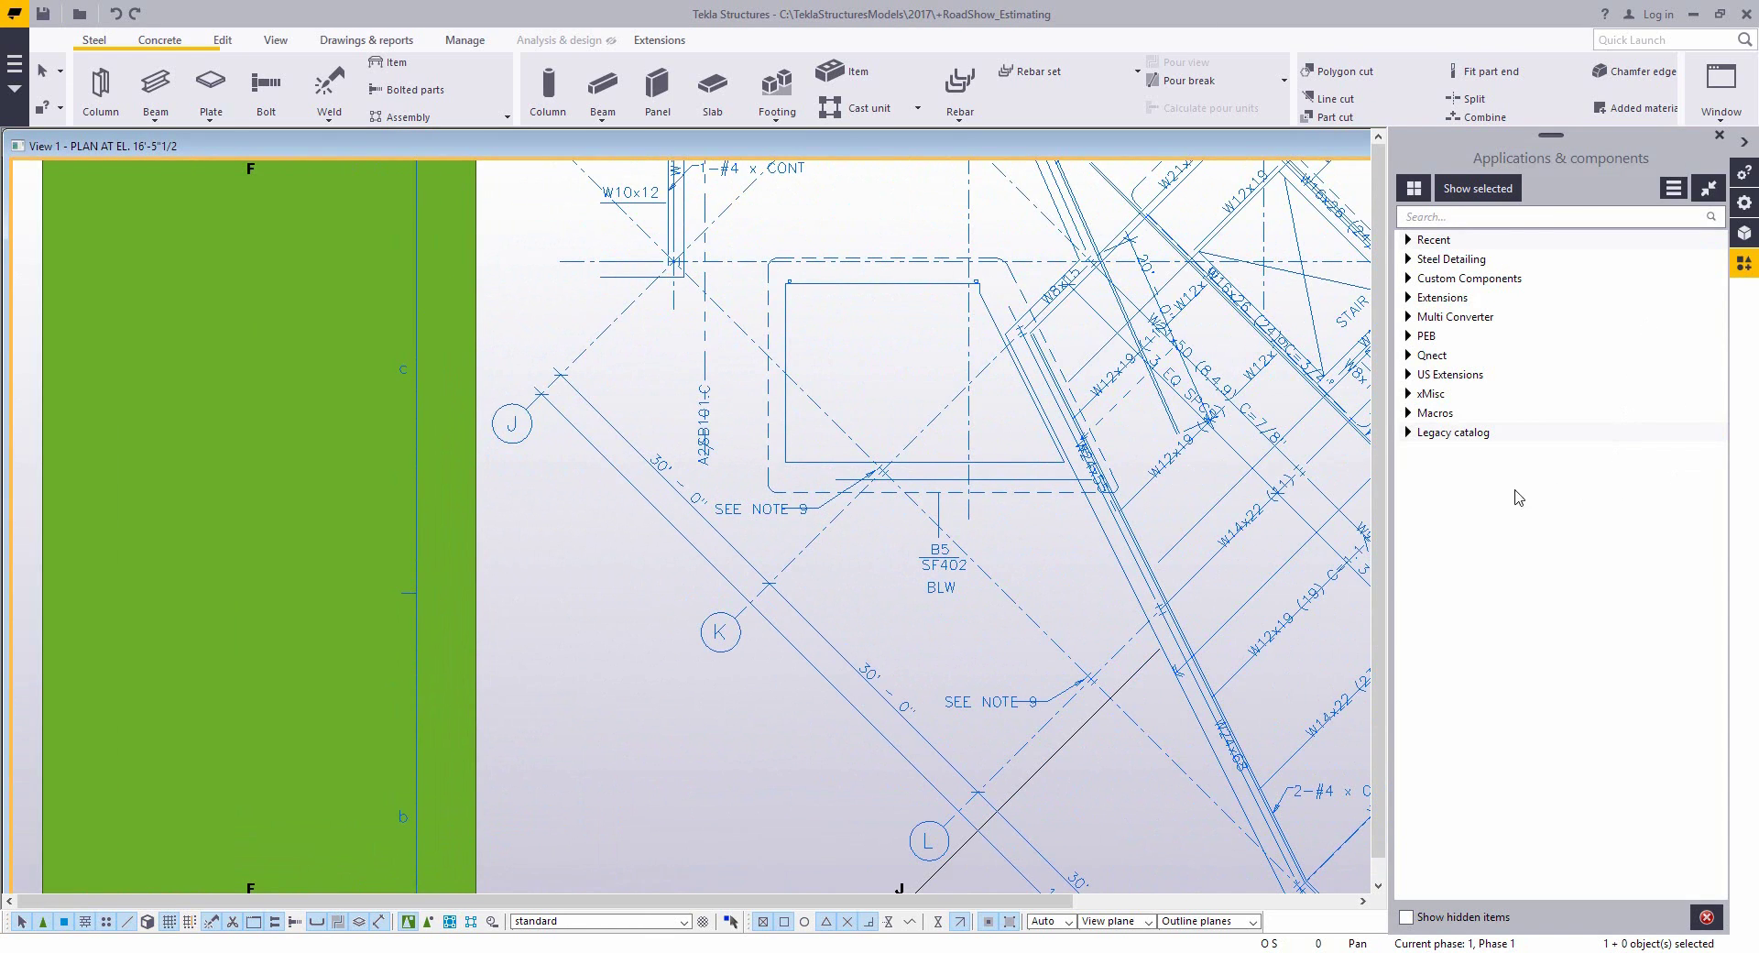
click(1448, 375)
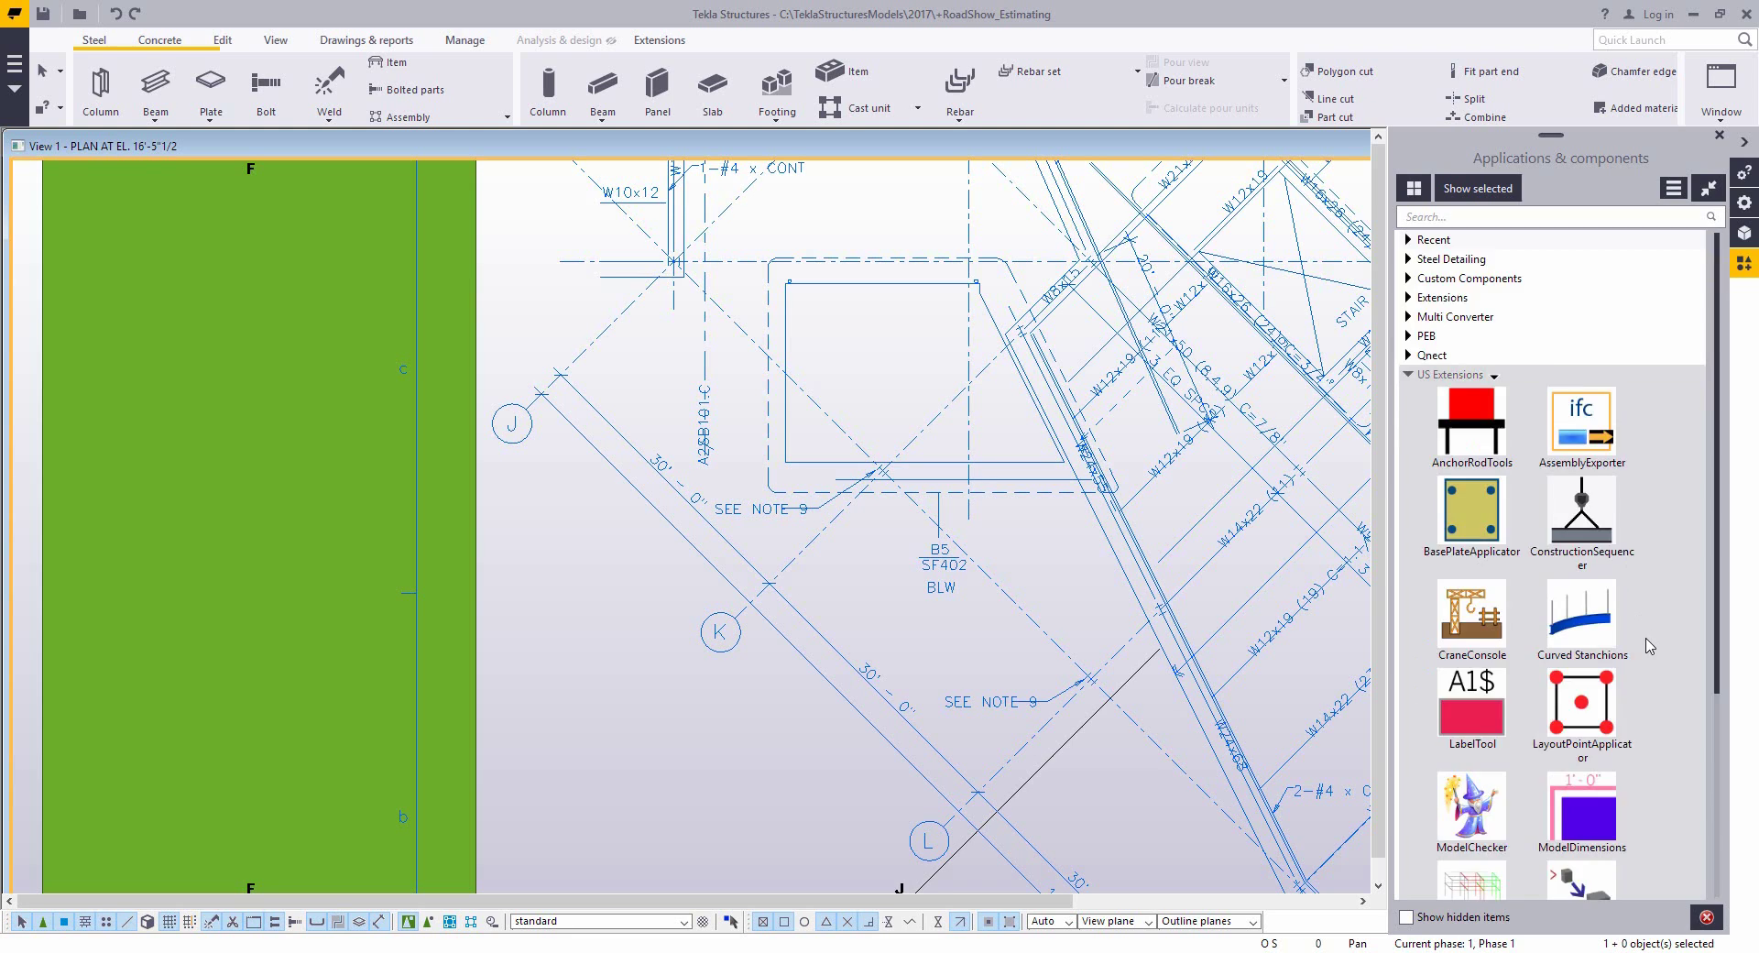
scroll(1650, 645, down, 5)
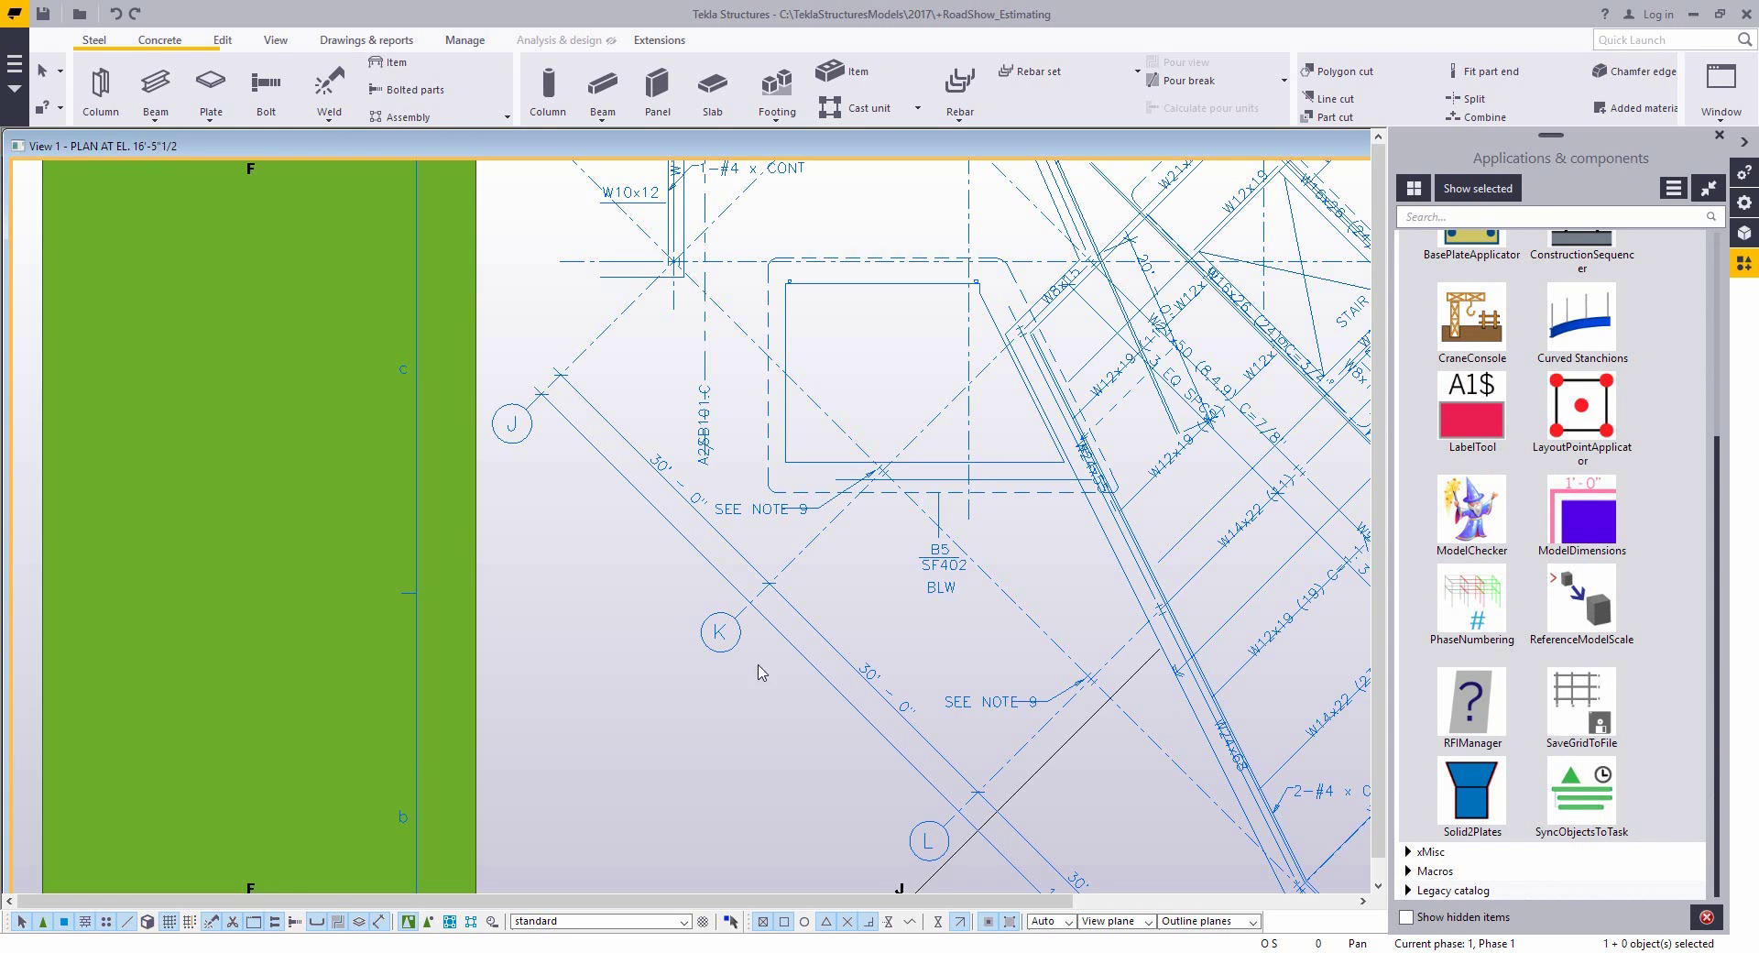
click(147, 921)
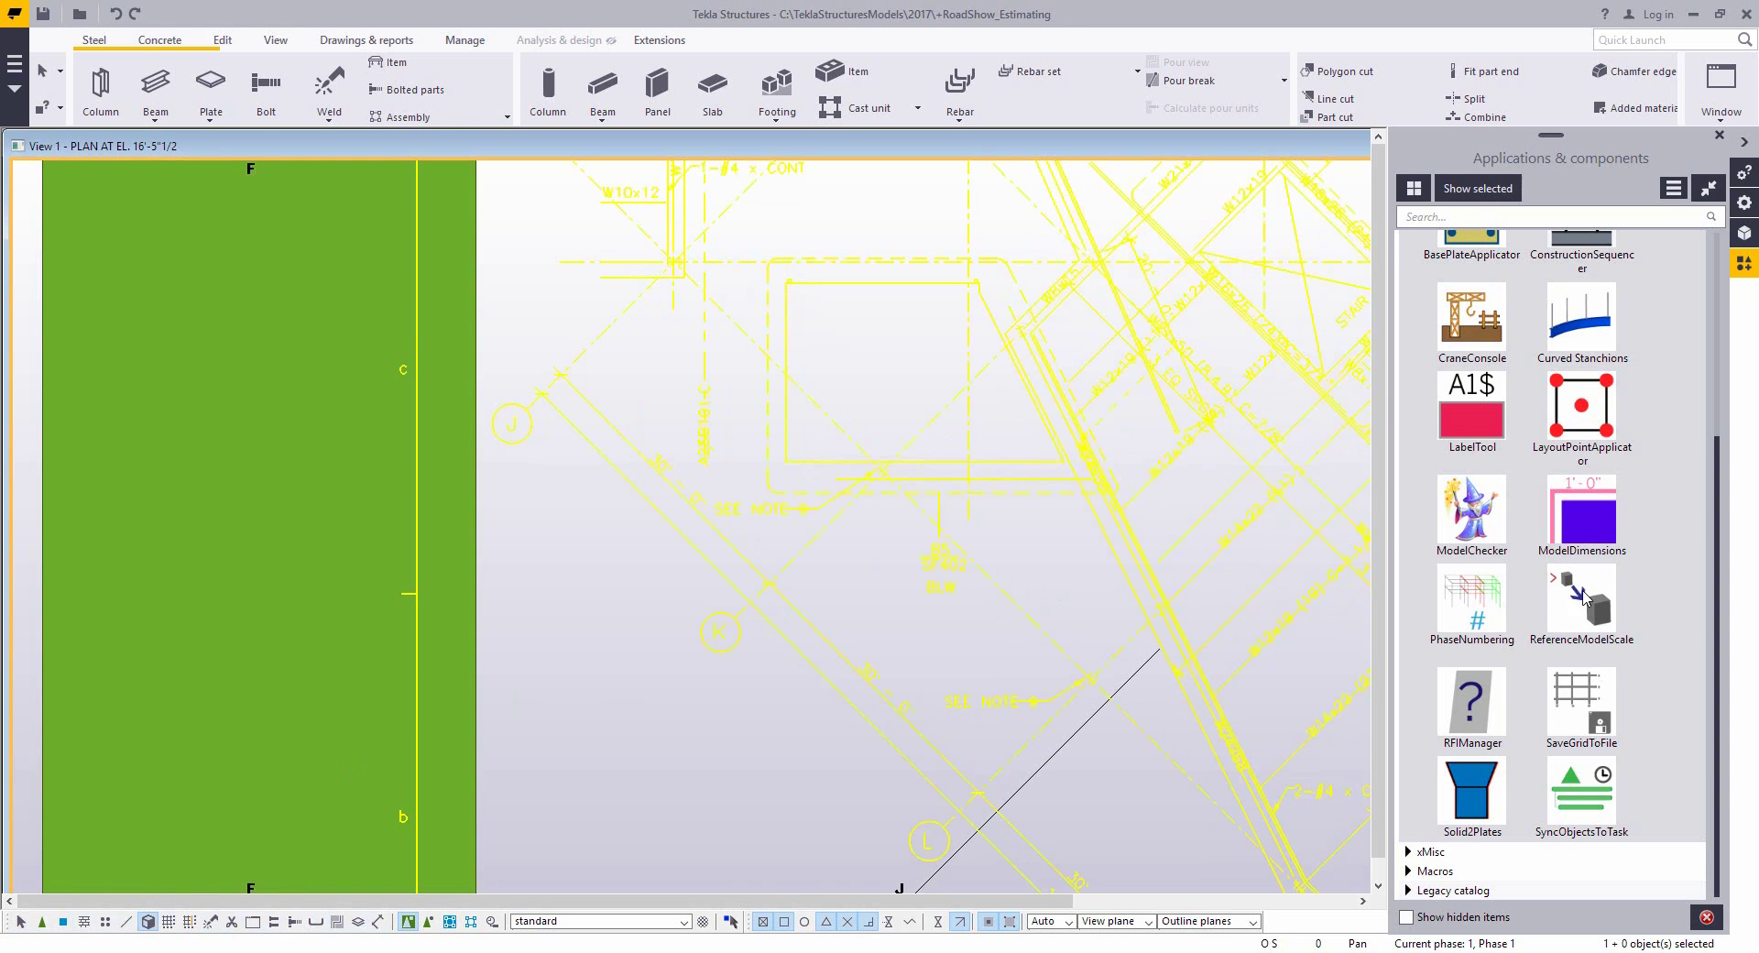
click(1592, 619)
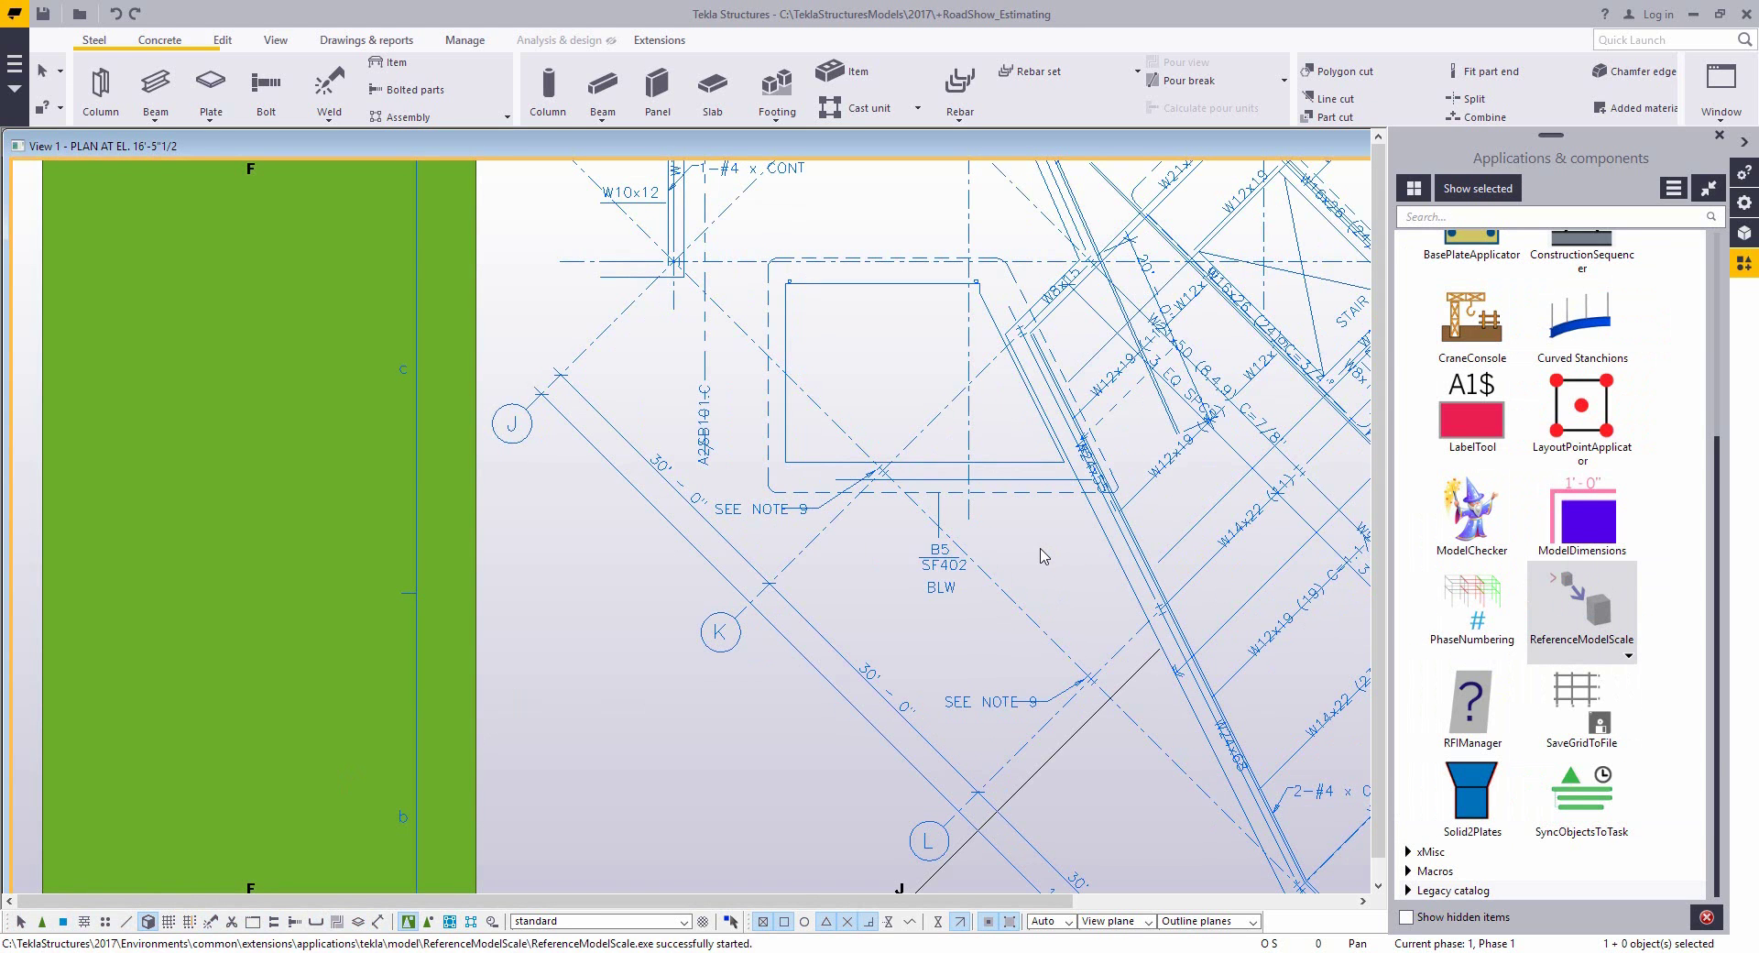
click(1002, 492)
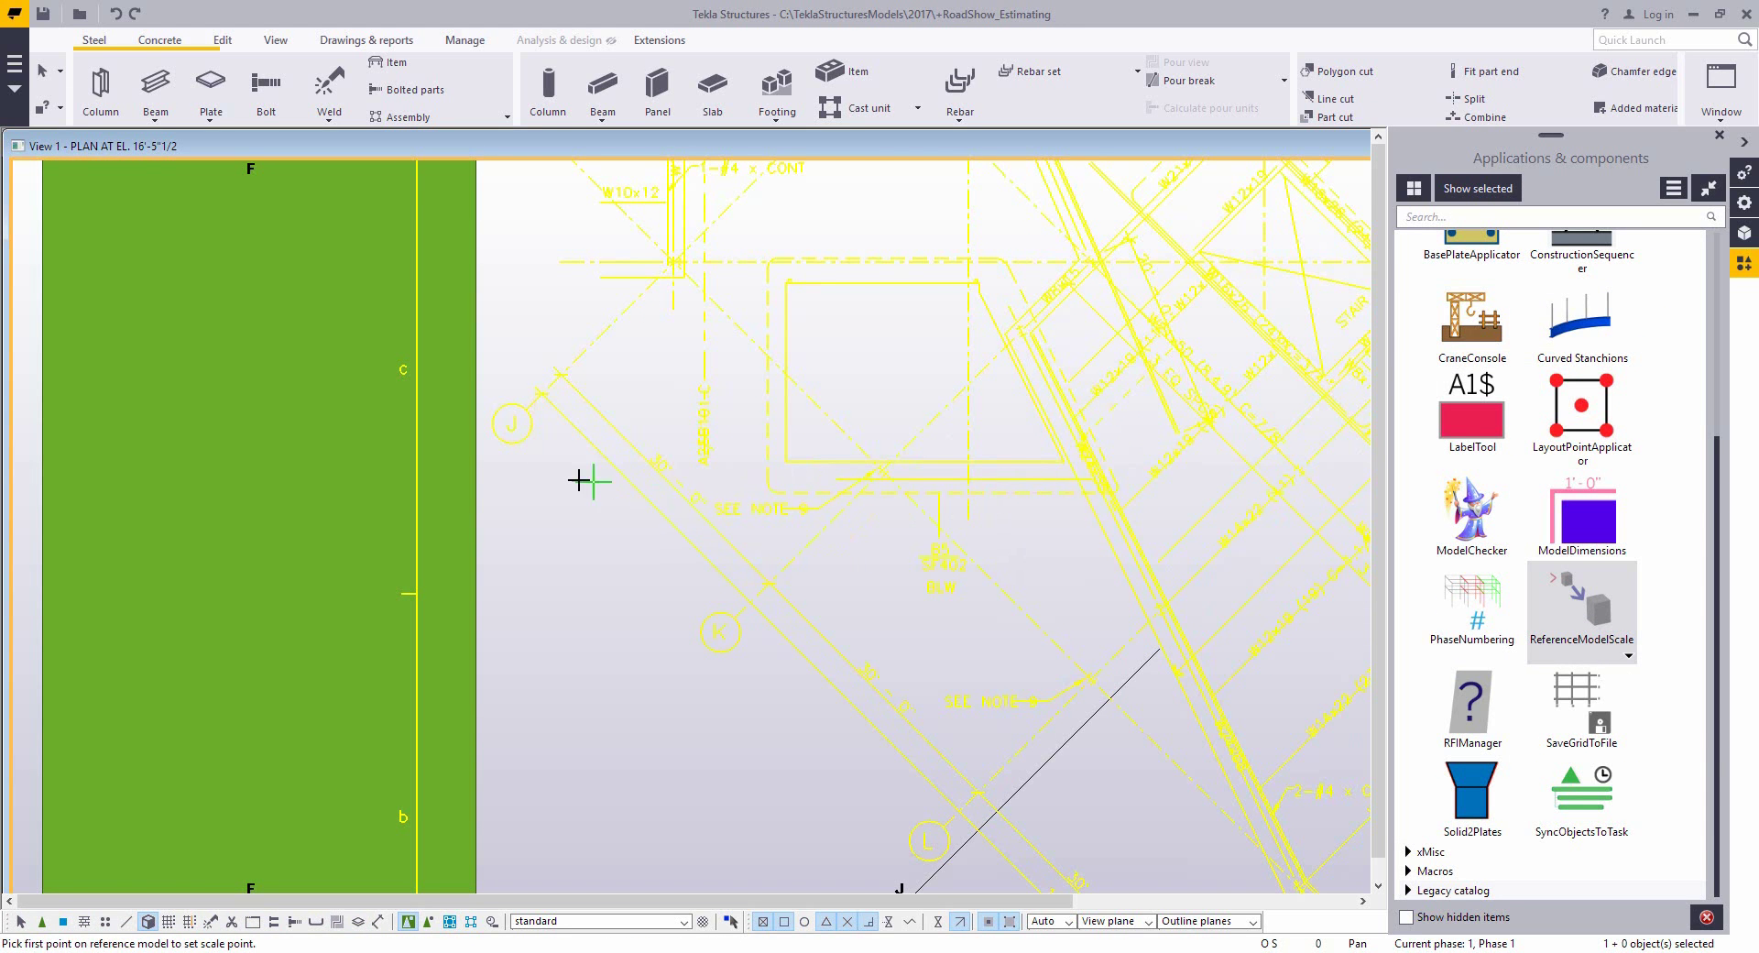
- Pick the ends of the dimension between grids J and K on the PDF plan as the two scale points
scroll(578, 467, up, 5)
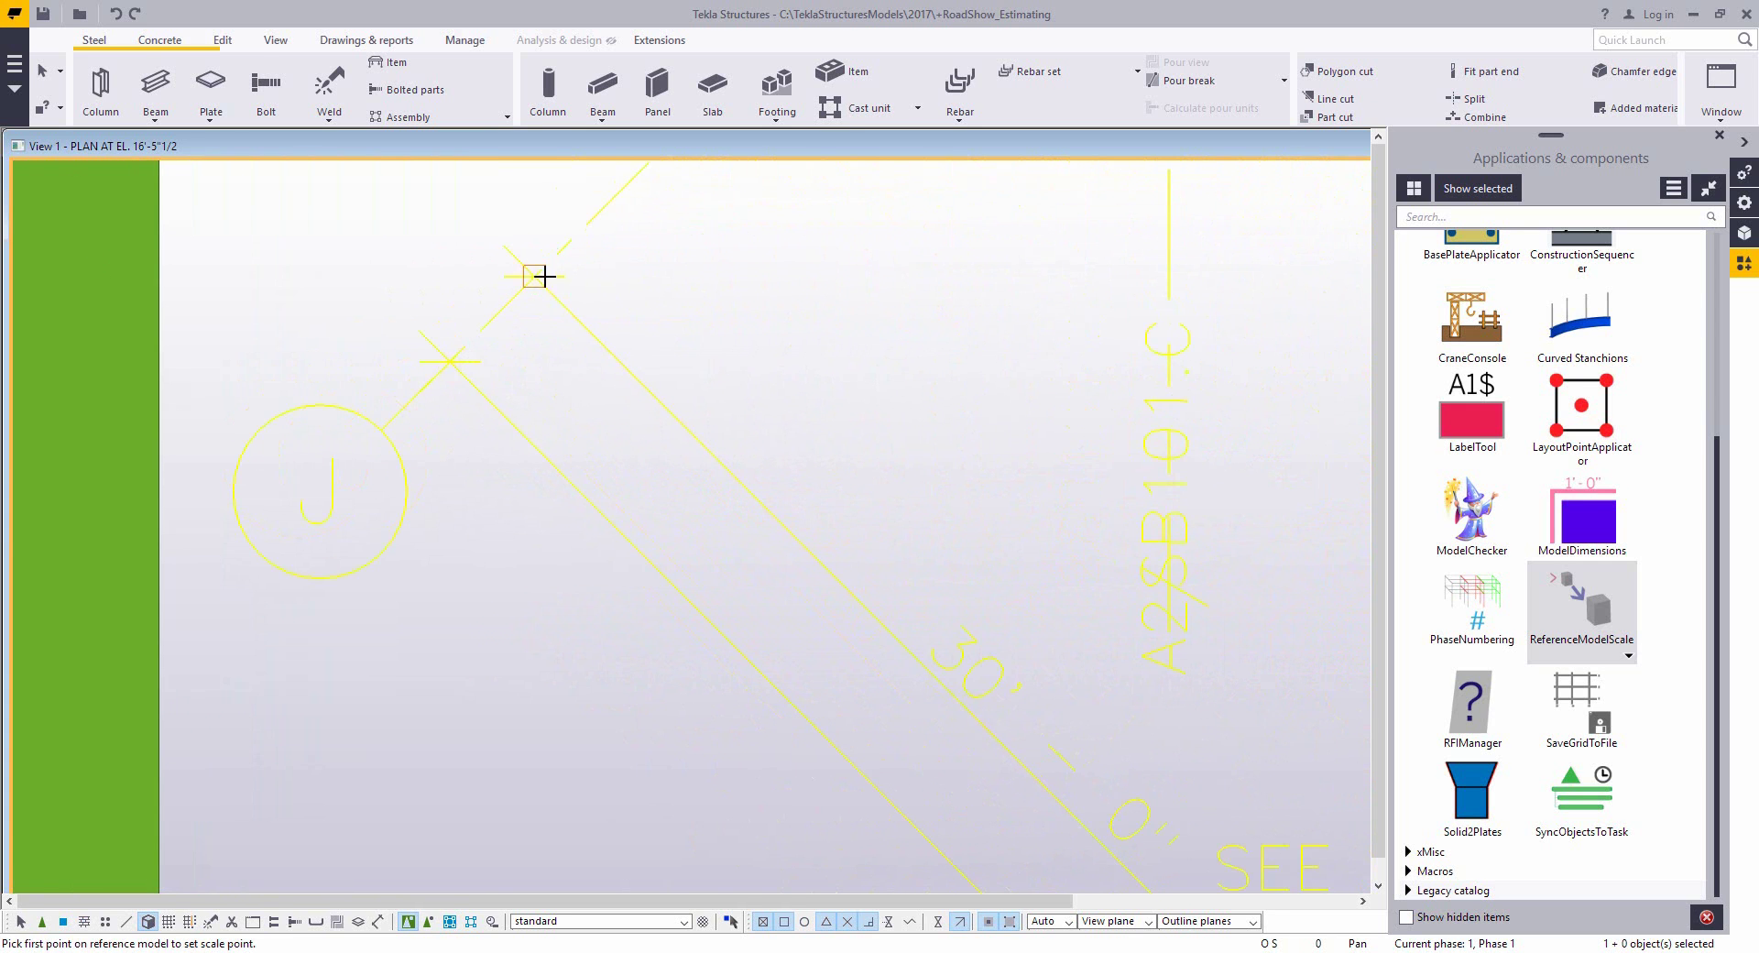
click(544, 276)
scroll(807, 423, down, 3)
scroll(1112, 697, up, 4)
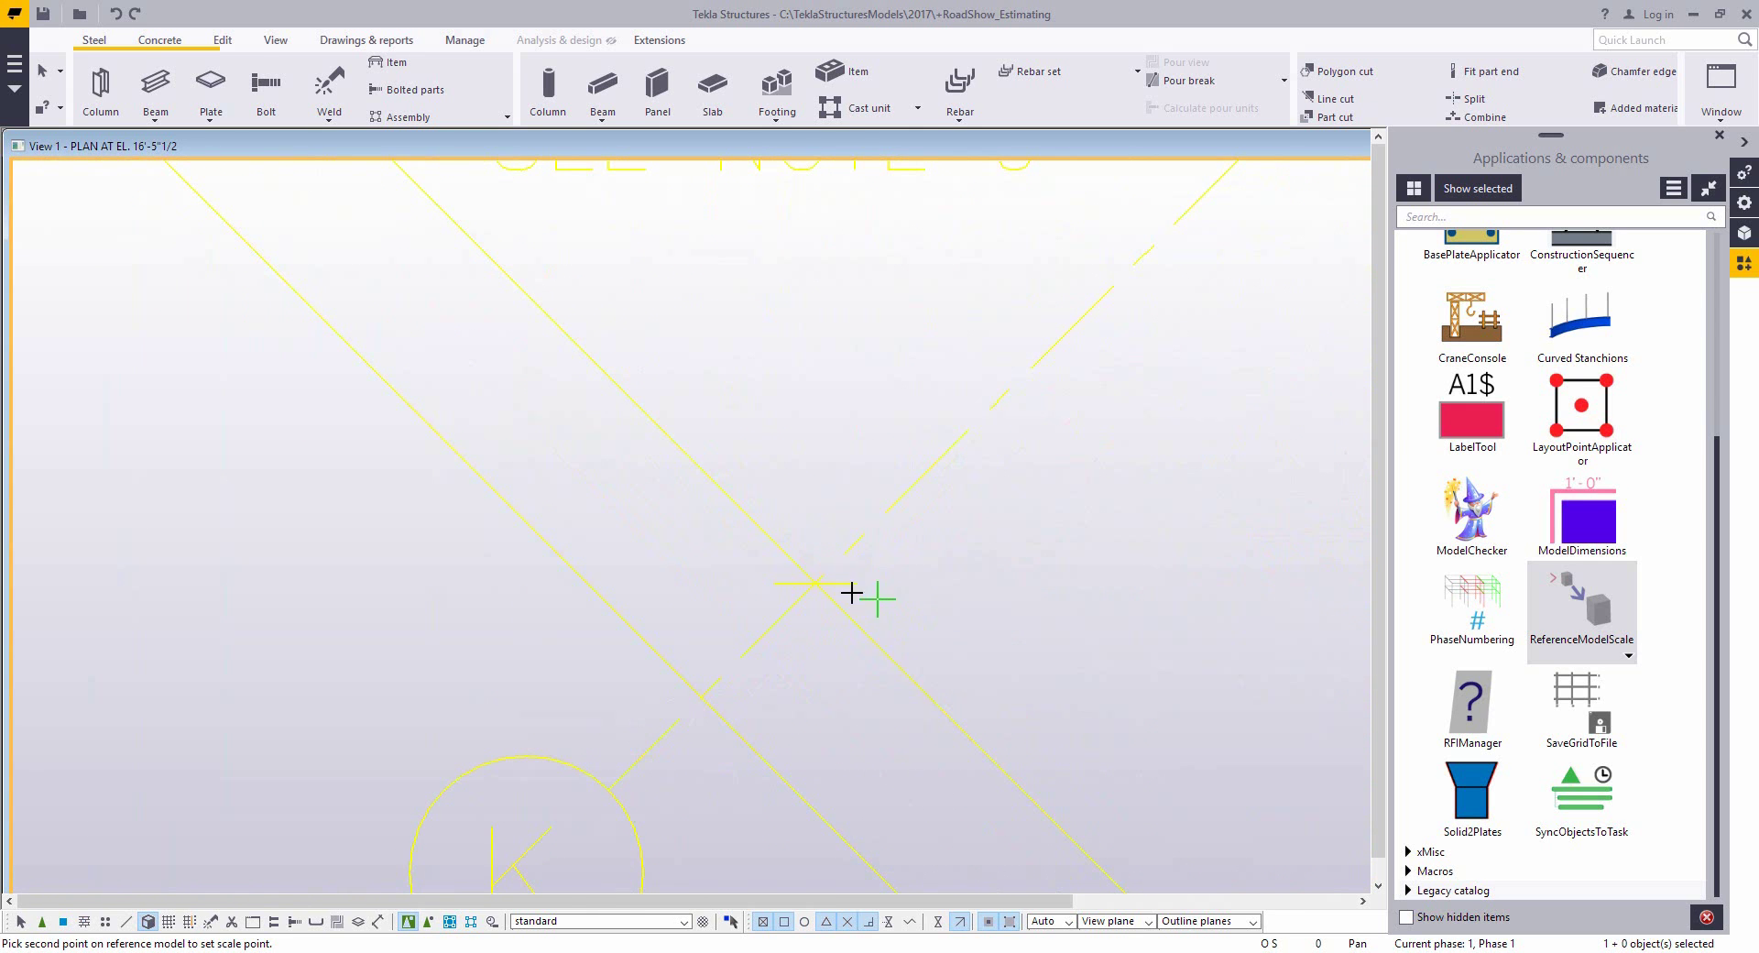
click(813, 583)
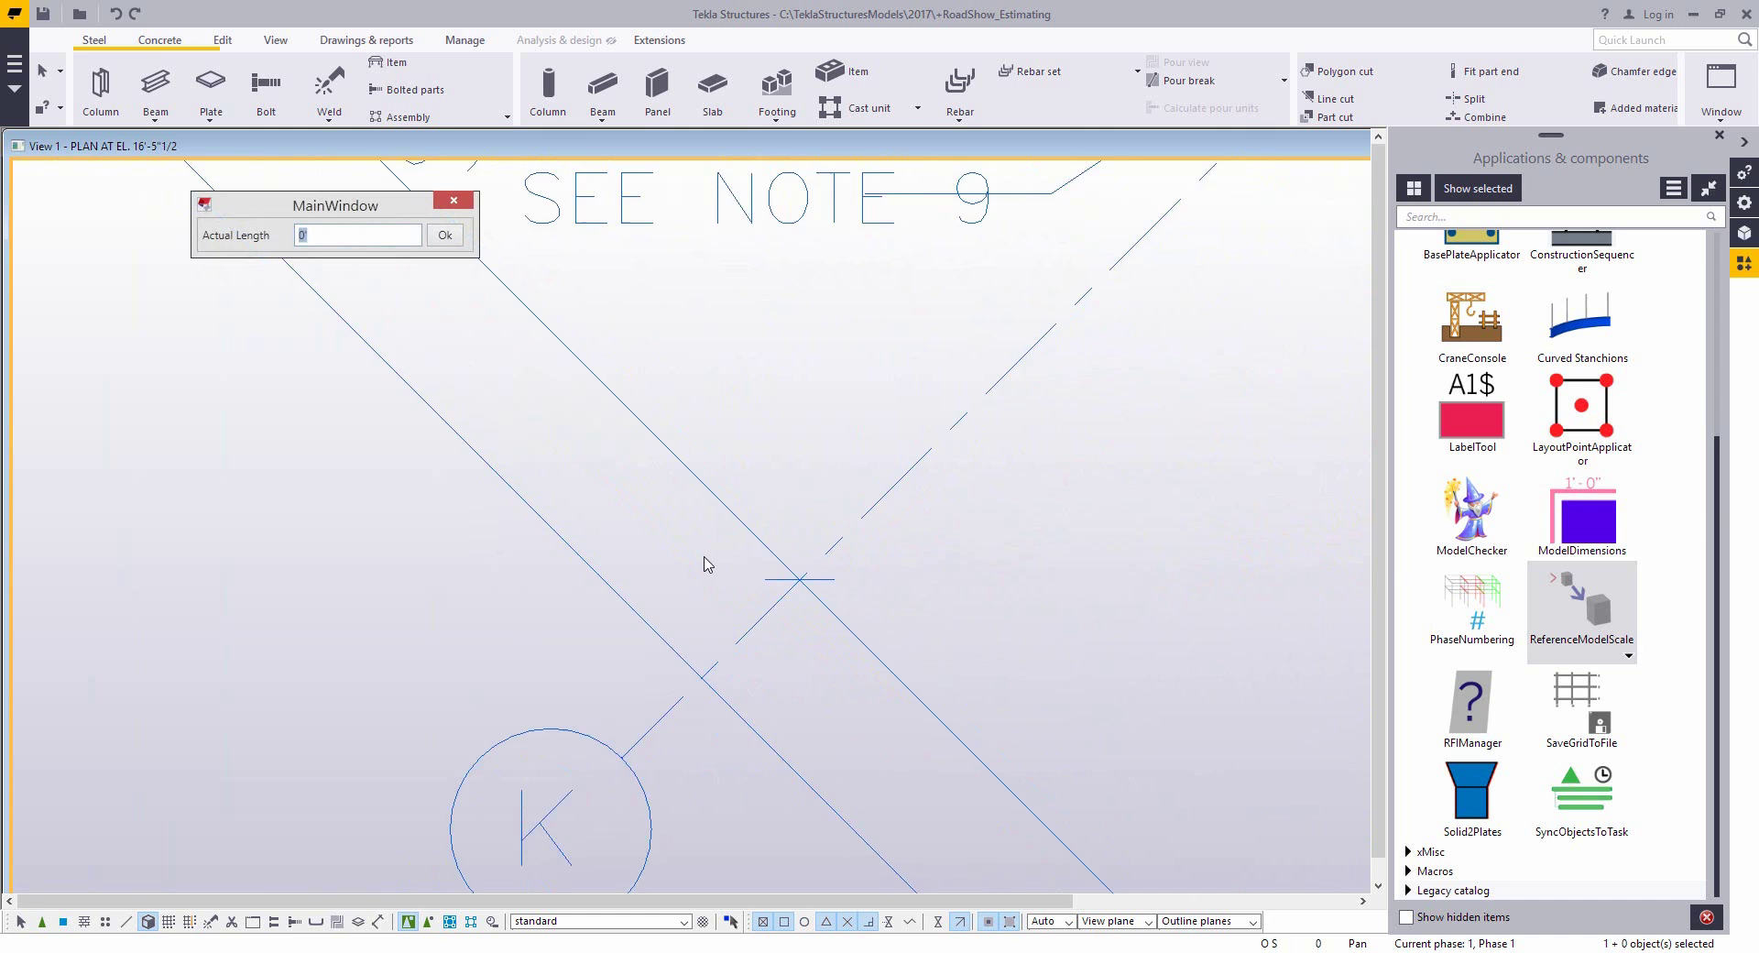
- Set the actual length between the two picked points to 30'-0 and rescale the PDF plan
scroll(647, 545, down, 4)
scroll(664, 545, up, 3)
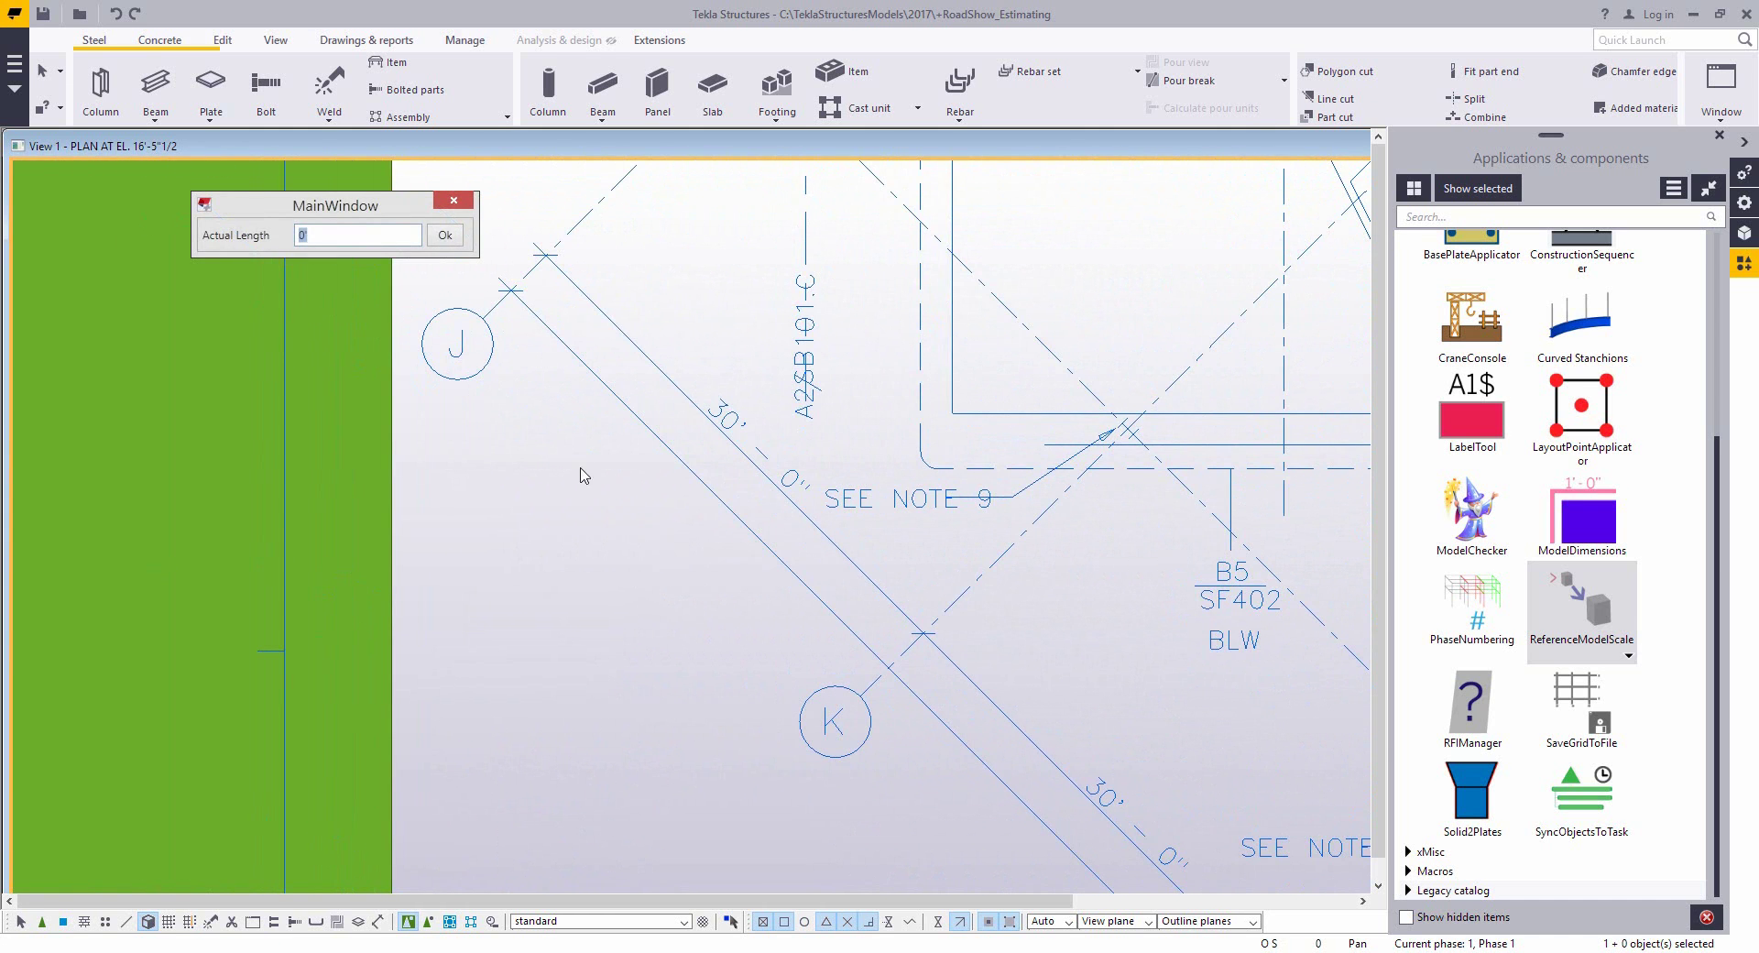
click(365, 235)
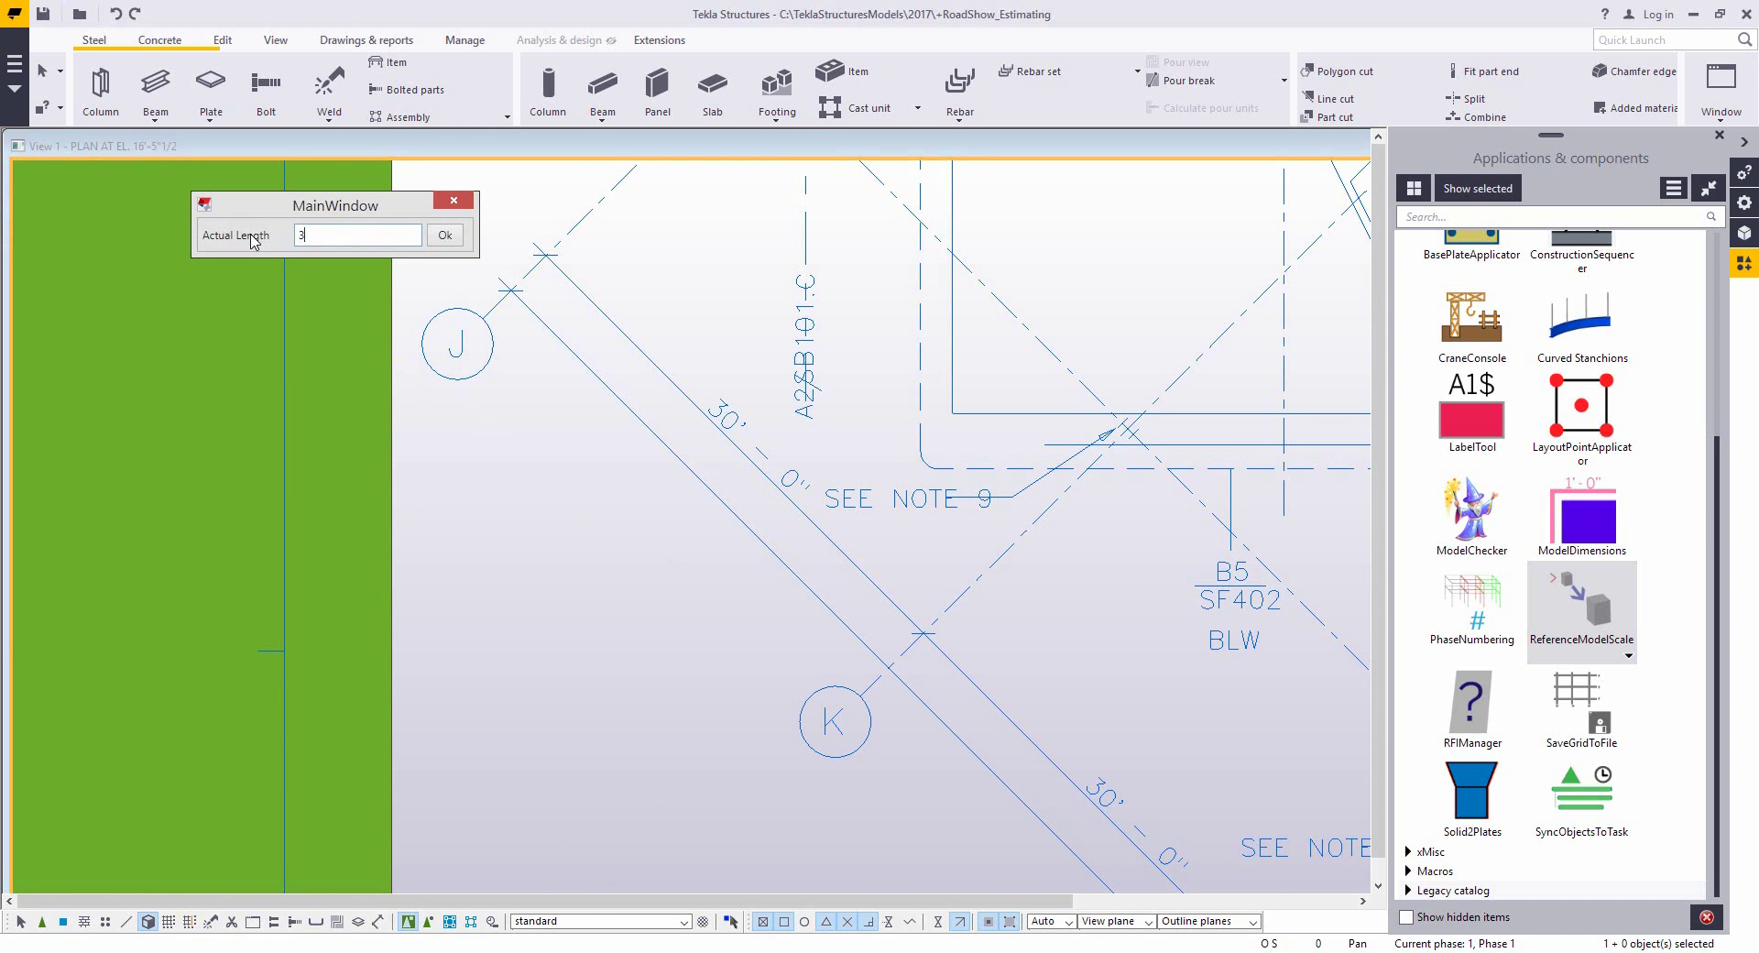
click(442, 240)
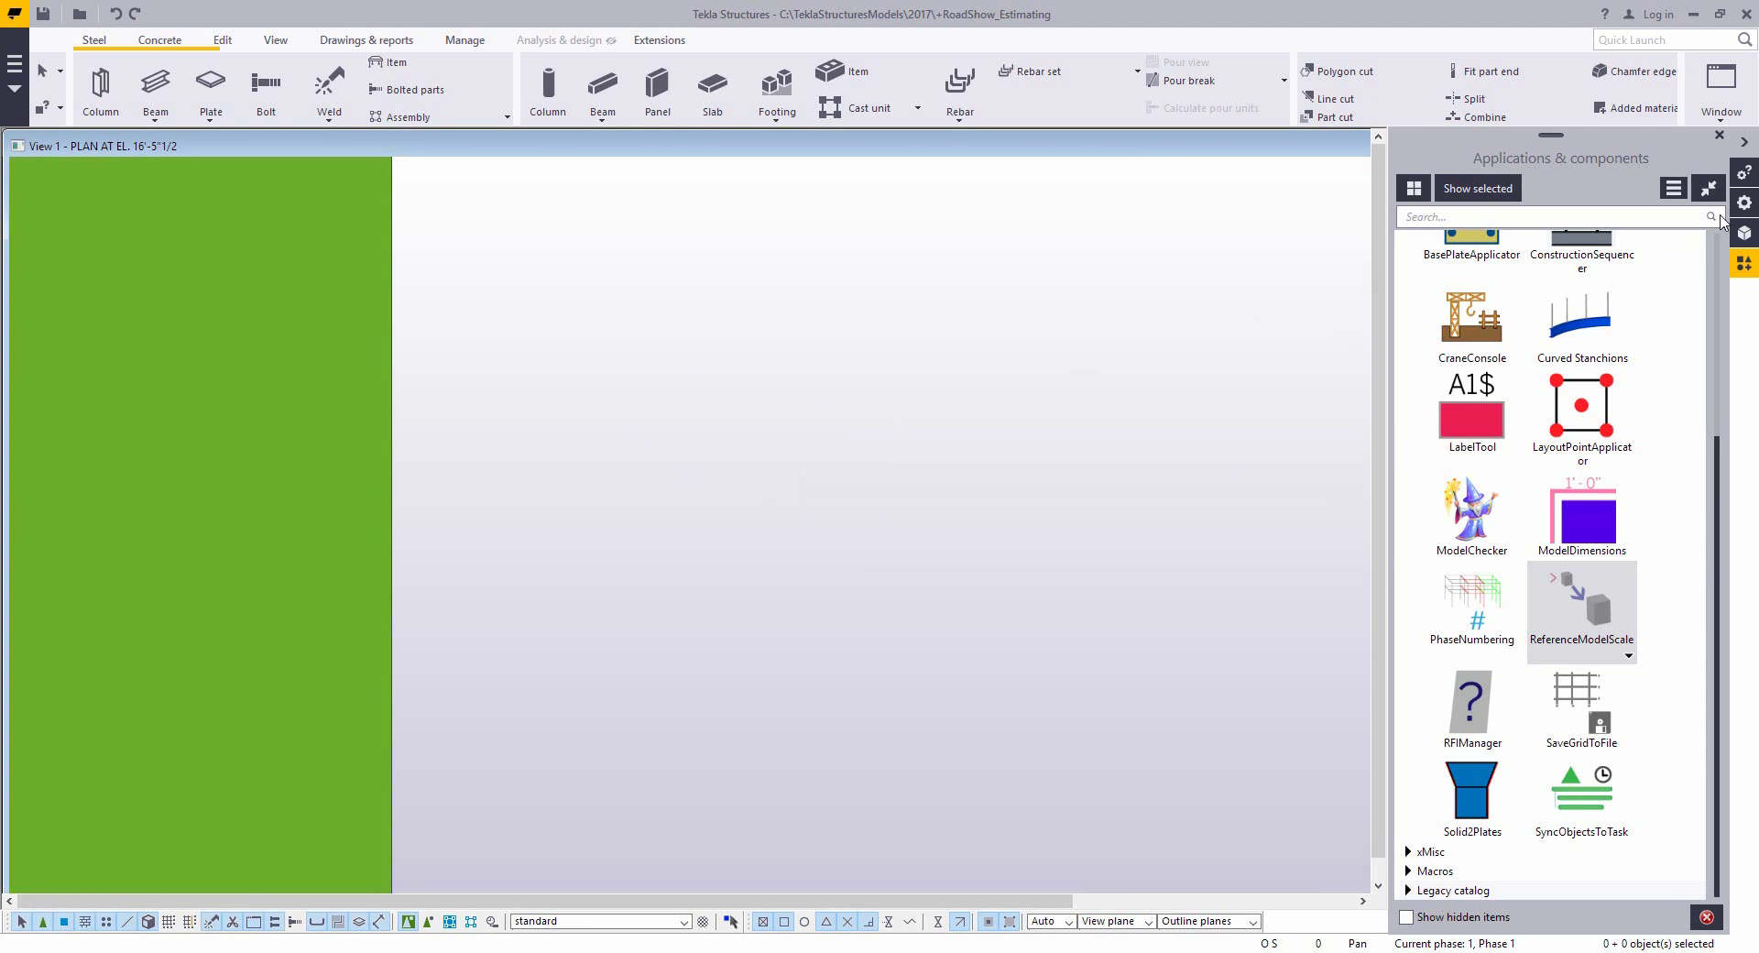
- Collapse the applications and components pane and fit the work area to the entire model
click(1745, 142)
right_click(733, 454)
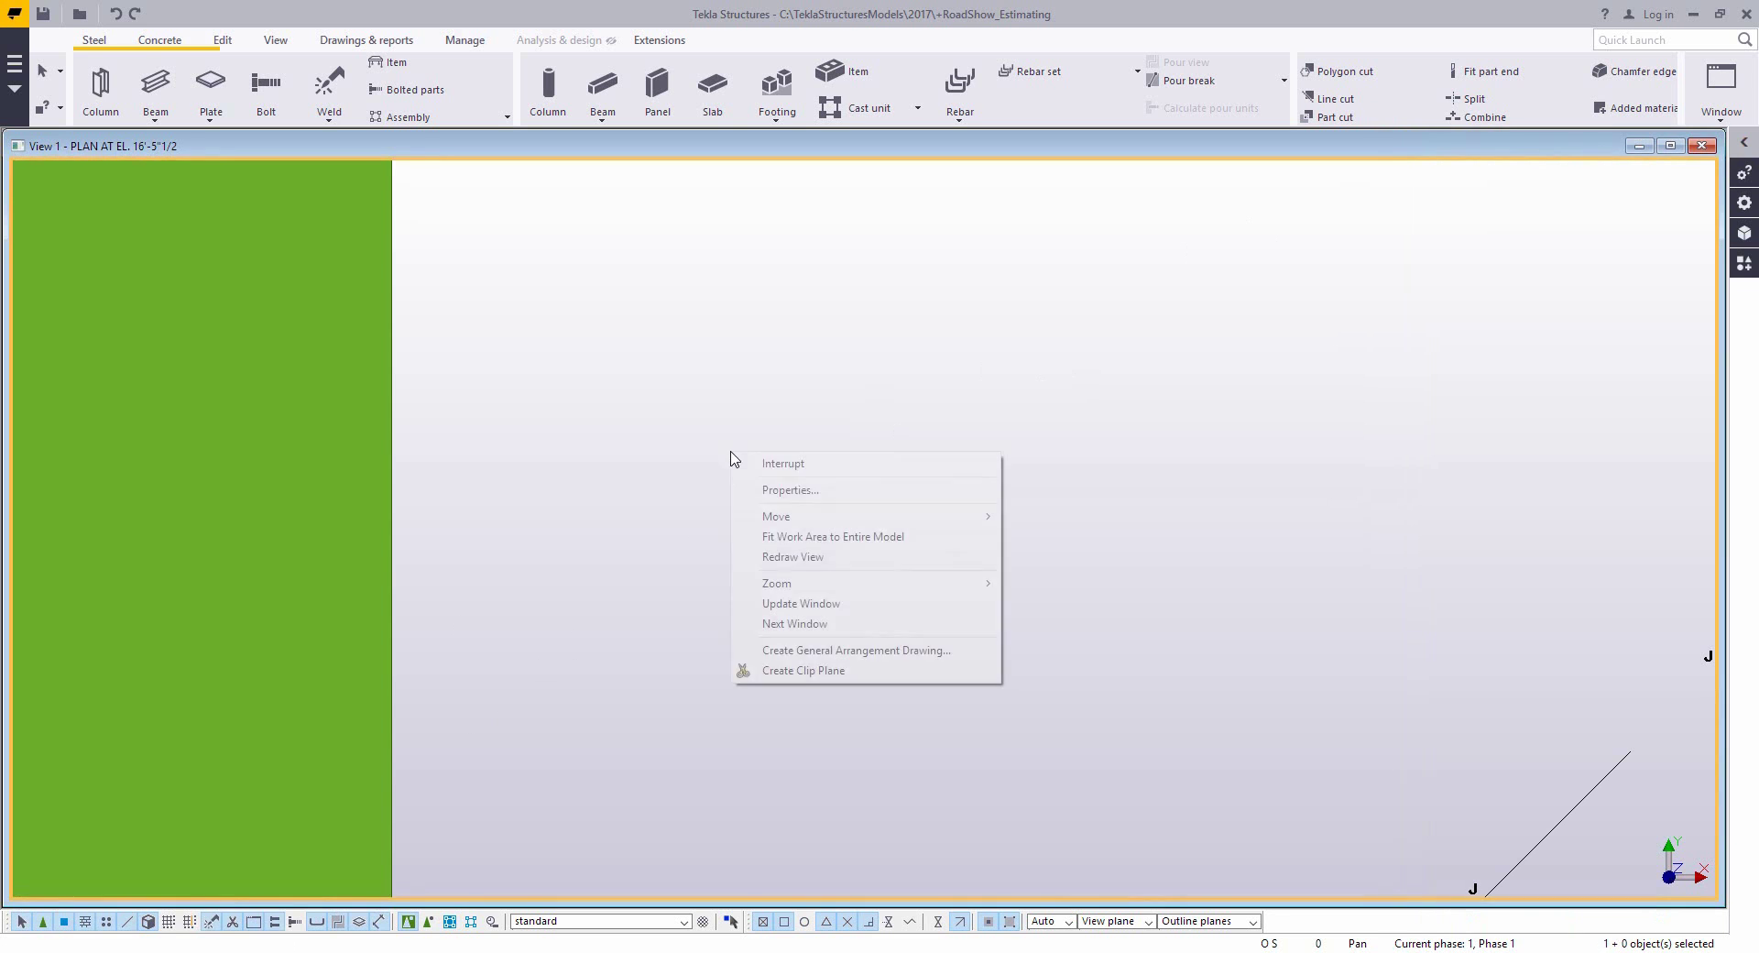
click(806, 536)
middle_drag(1128, 451, 1005, 494)
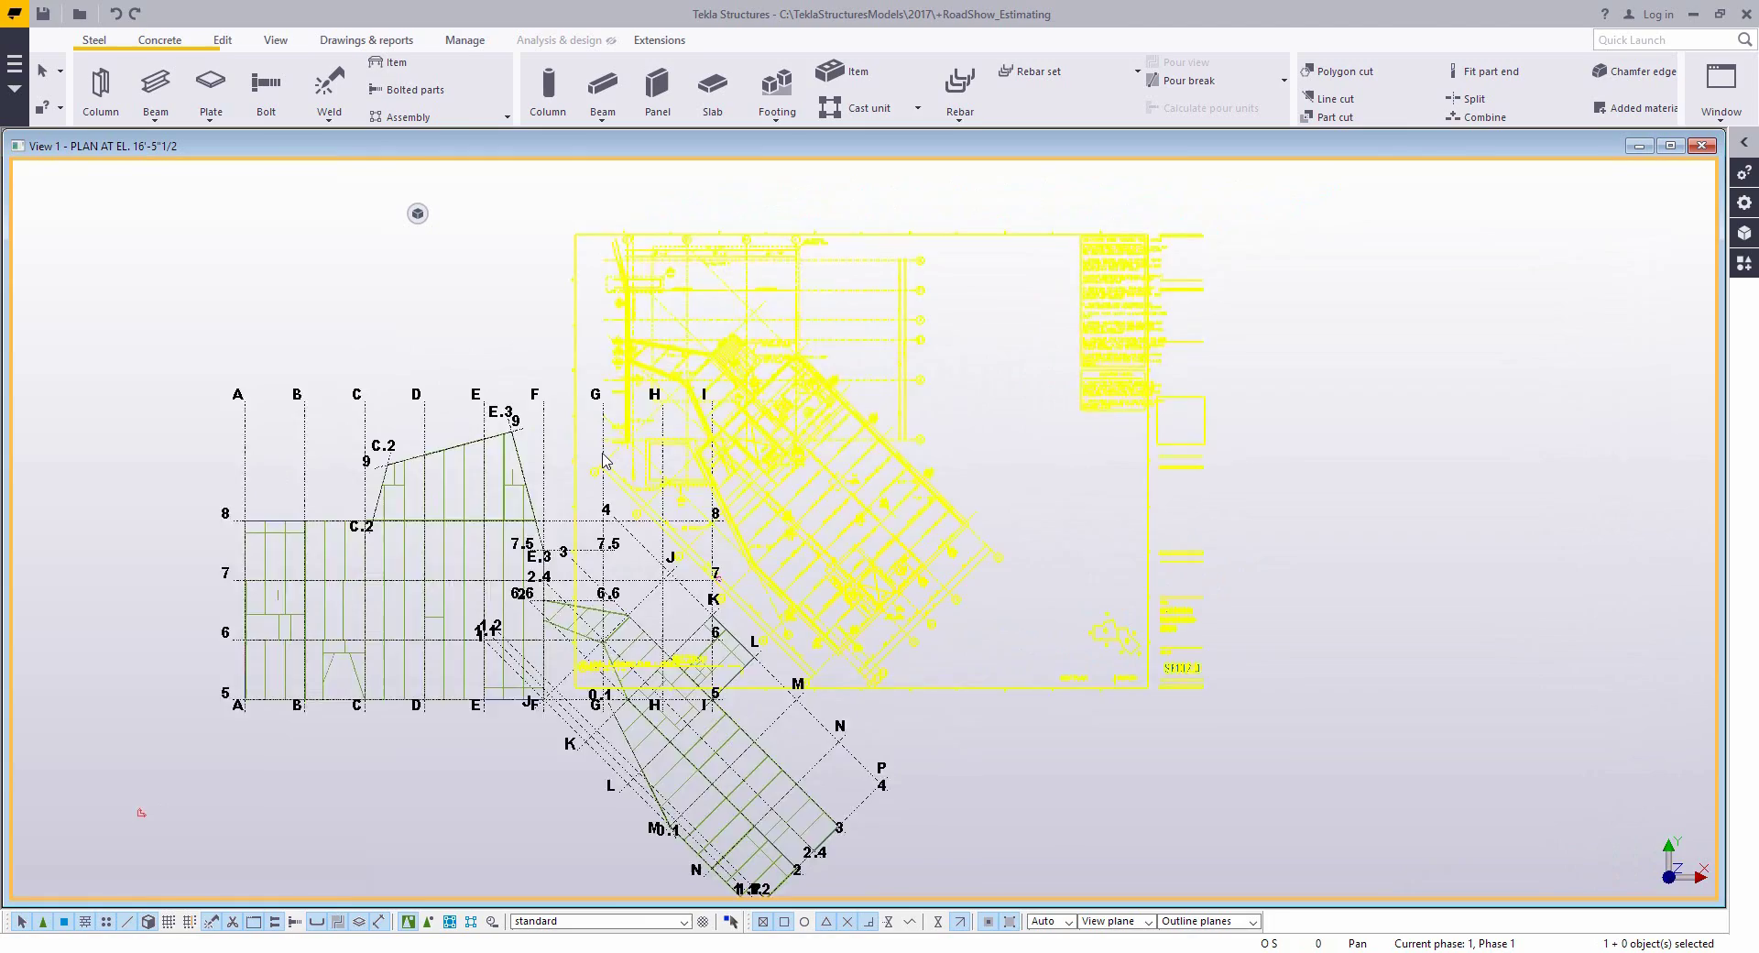
- Move the PDF plan from its own F-5 grid intersection to the model's F-5 intersection, without expanding the work area, and end the command
scroll(641, 444, up, 6)
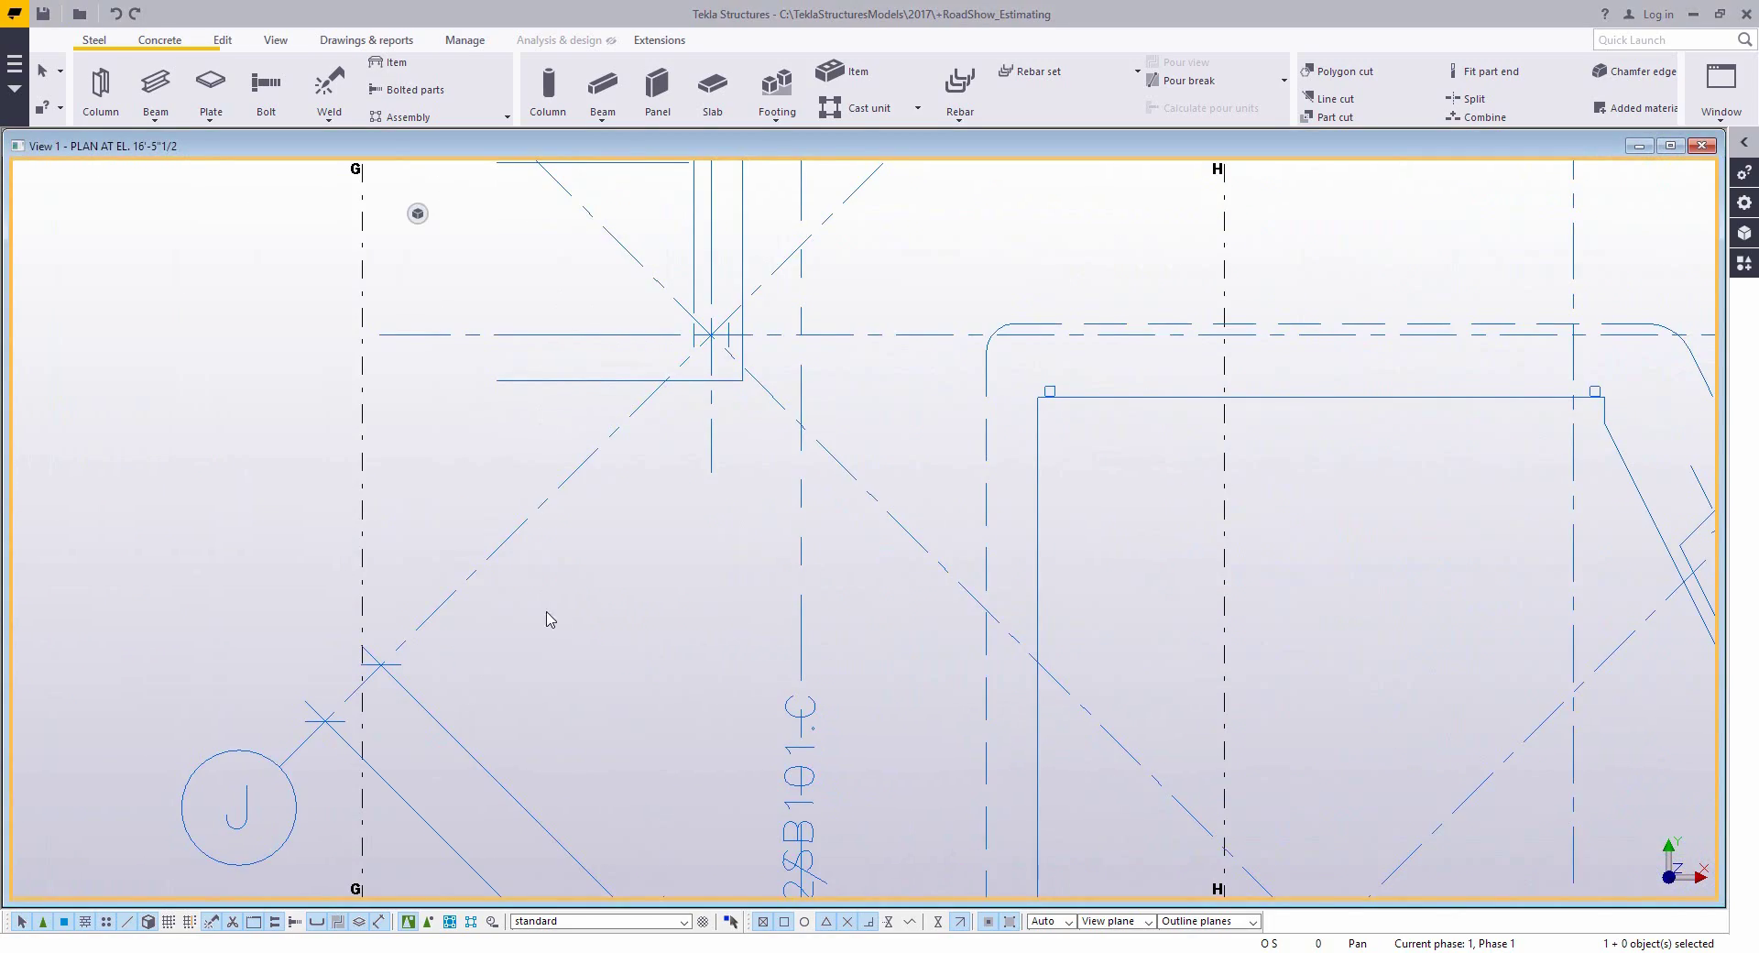
right_click(571, 490)
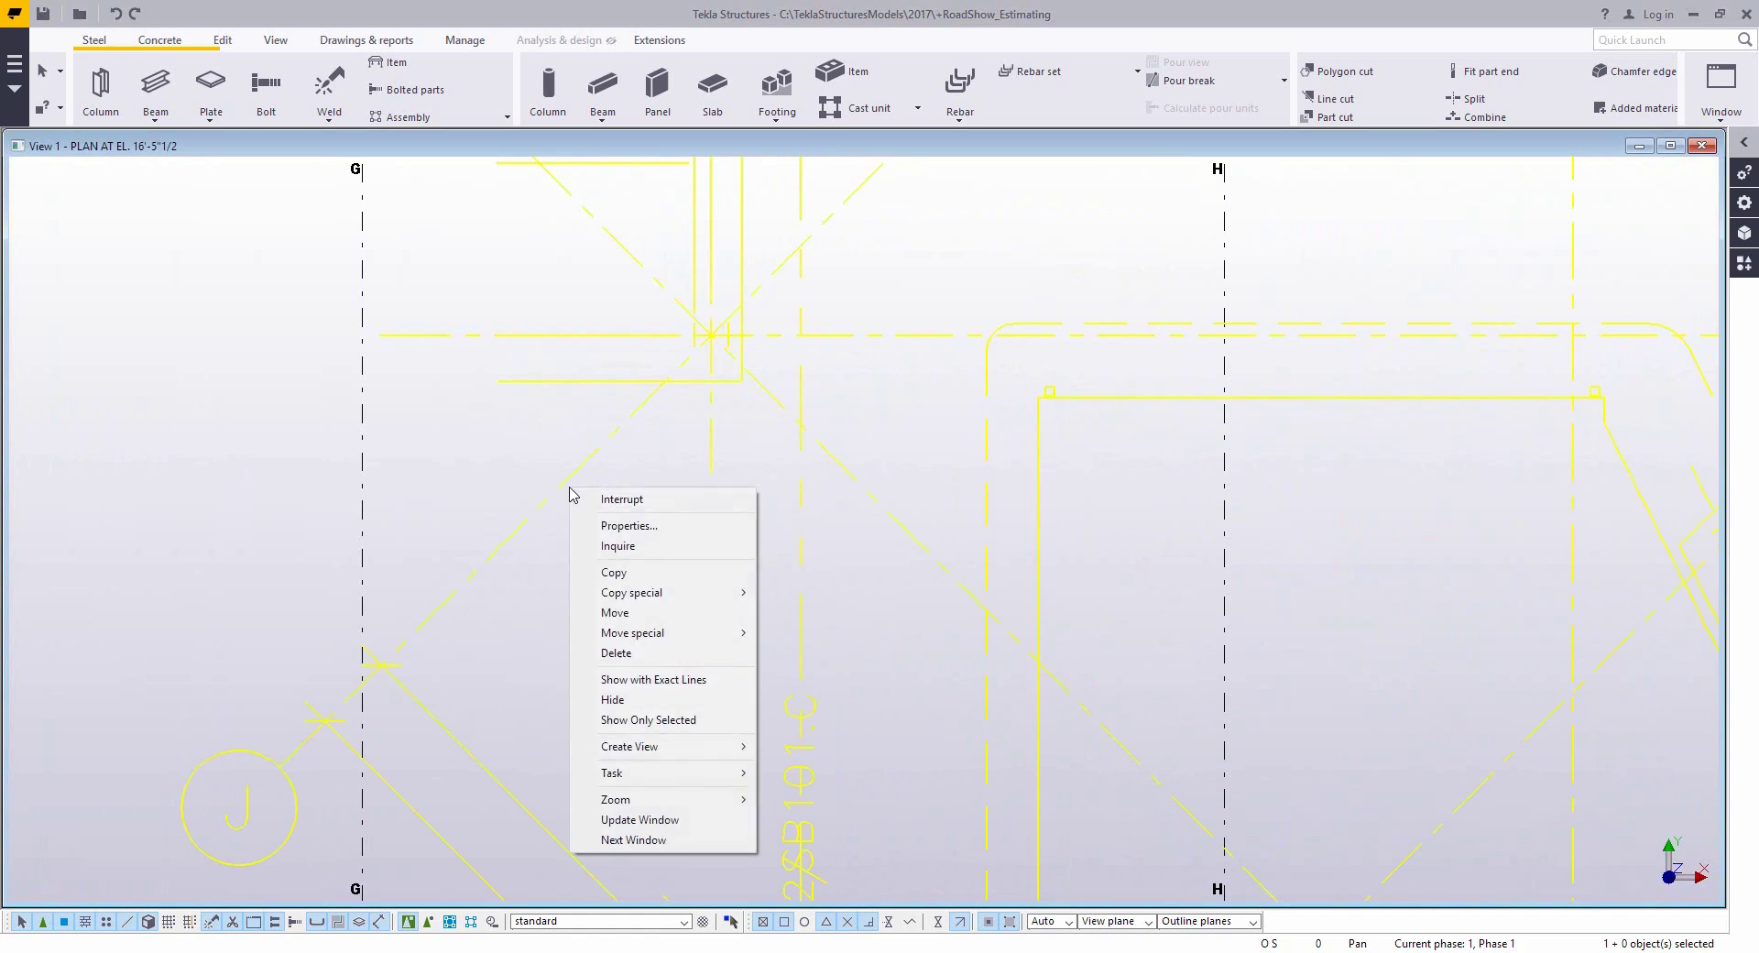
click(629, 613)
scroll(695, 323, up, 6)
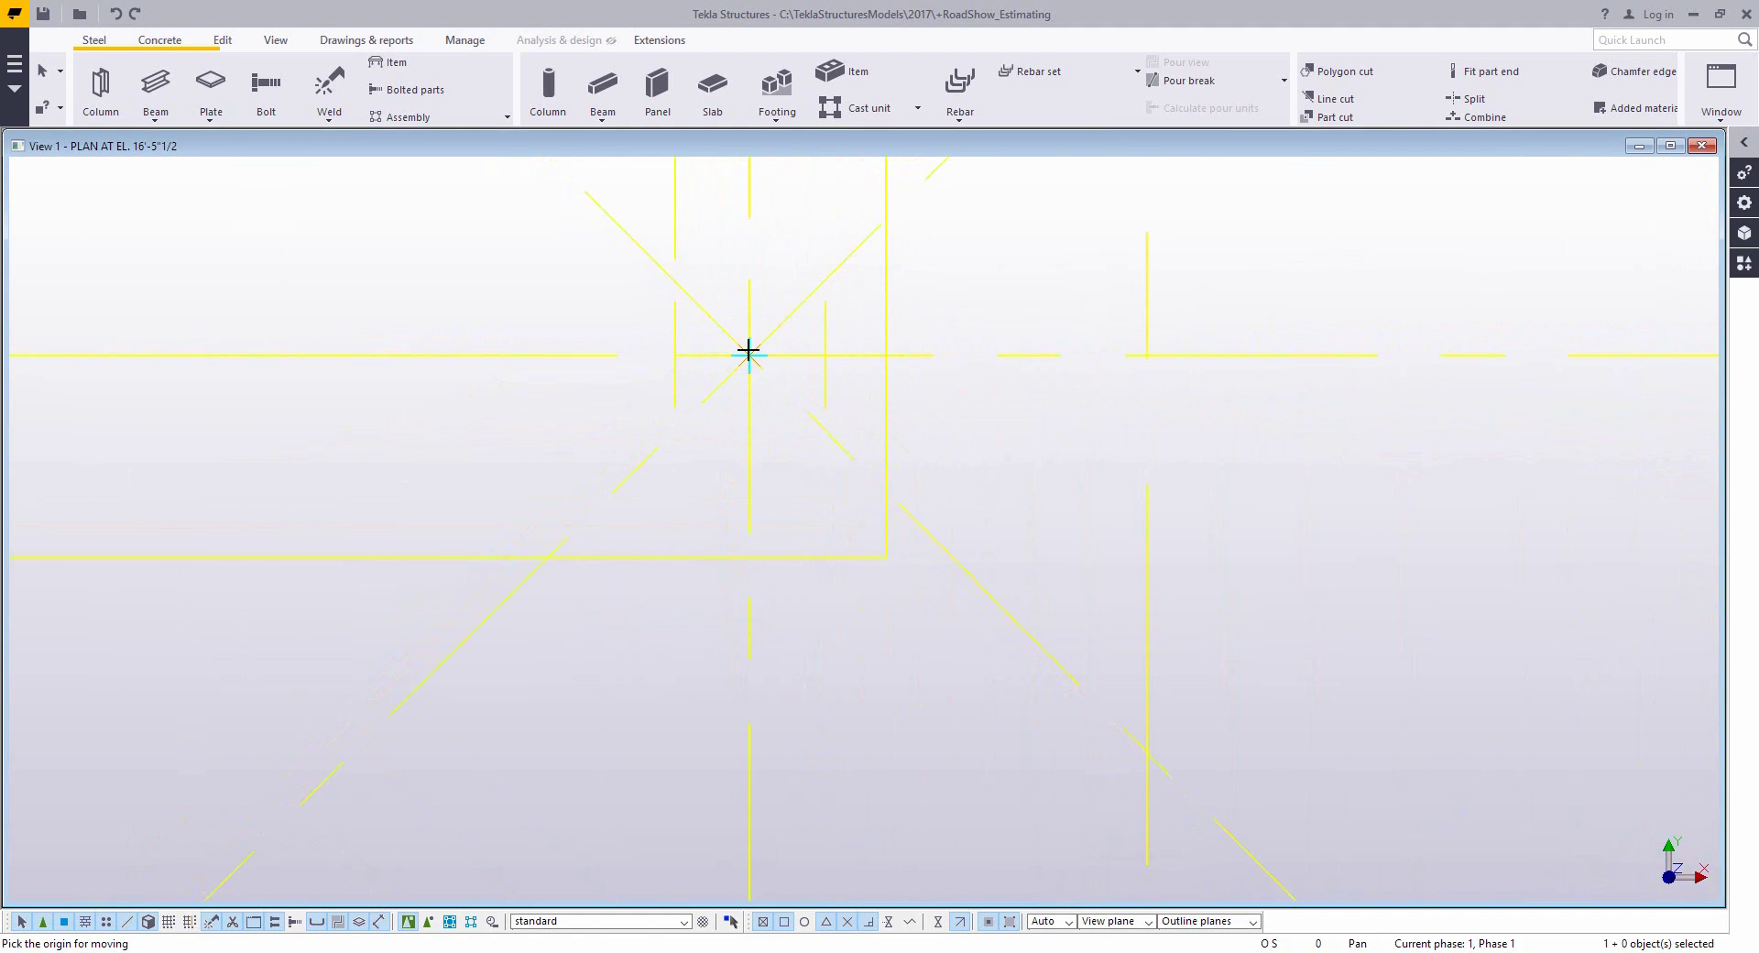
click(747, 352)
scroll(476, 724, down, 8)
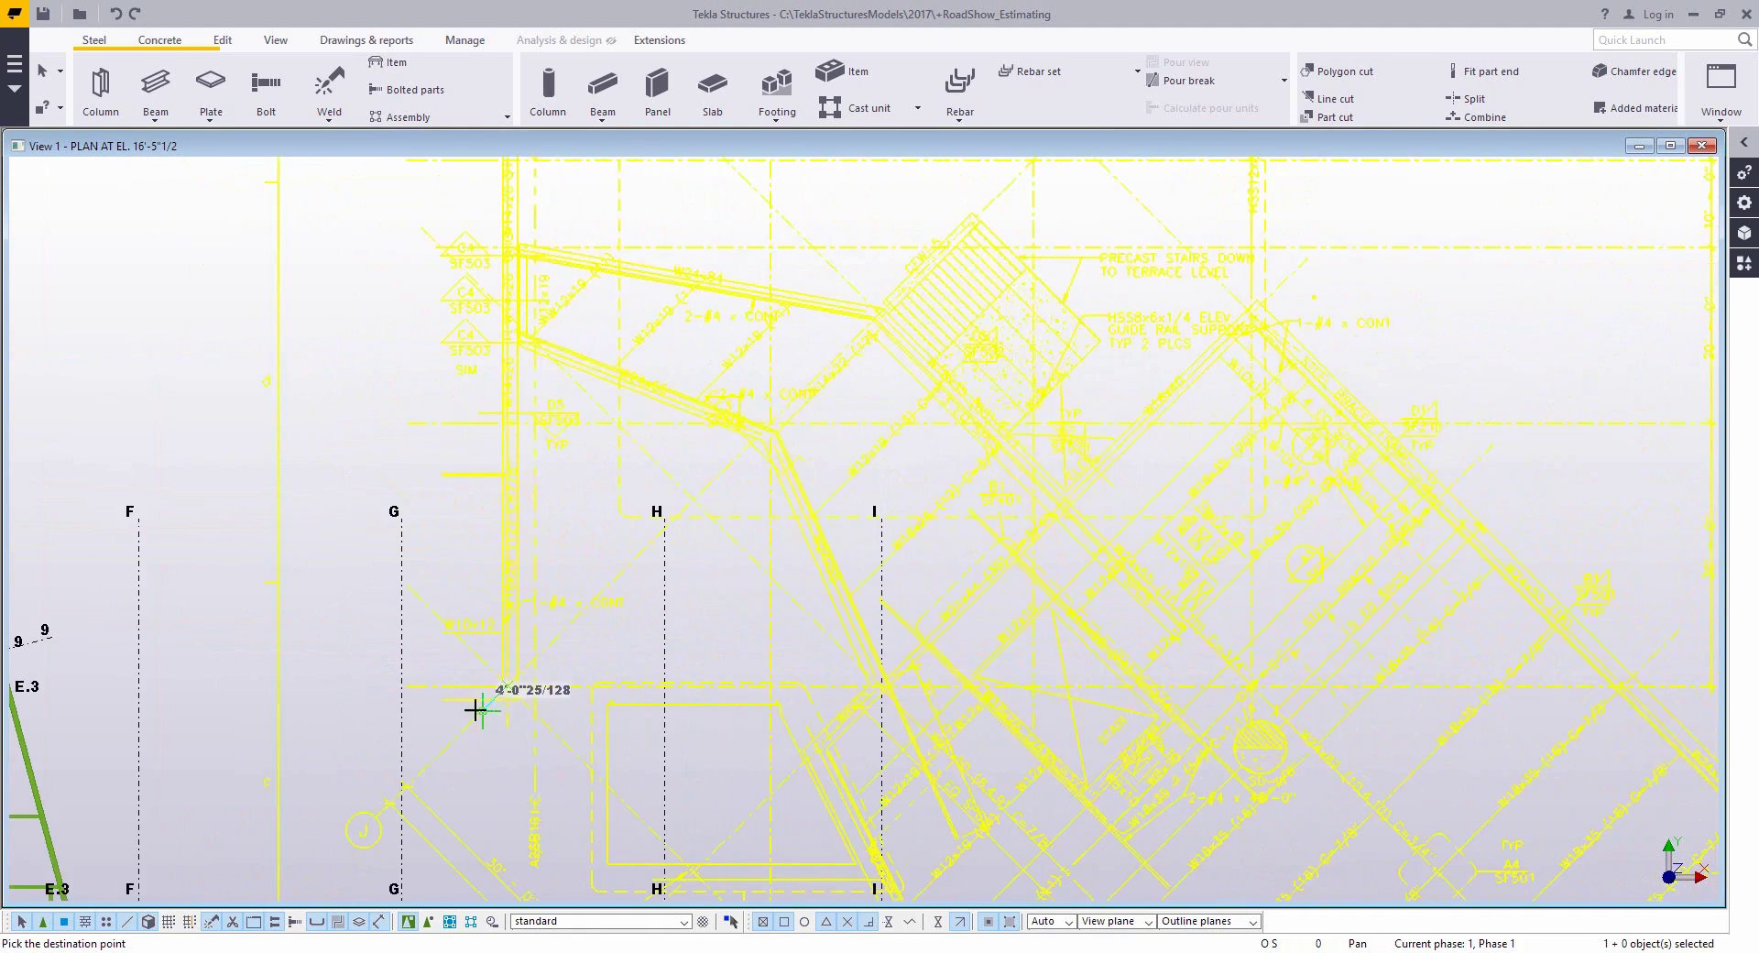
middle_drag(475, 711, 642, 134)
scroll(536, 715, up, 9)
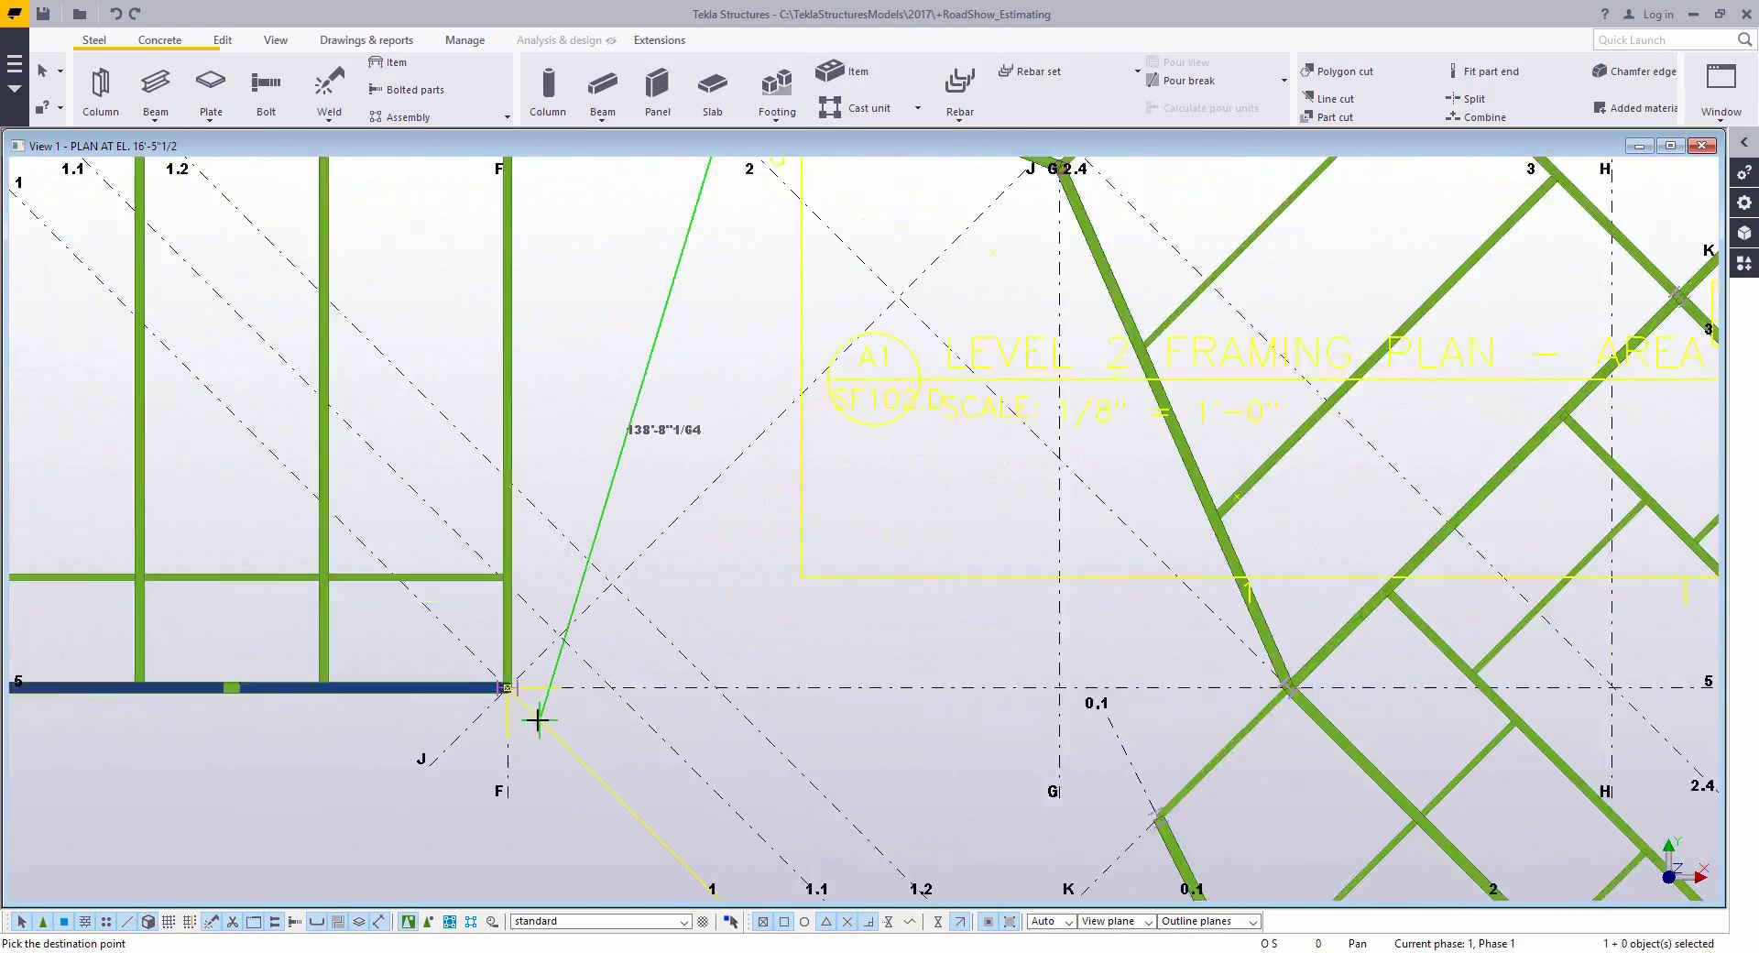
click(463, 635)
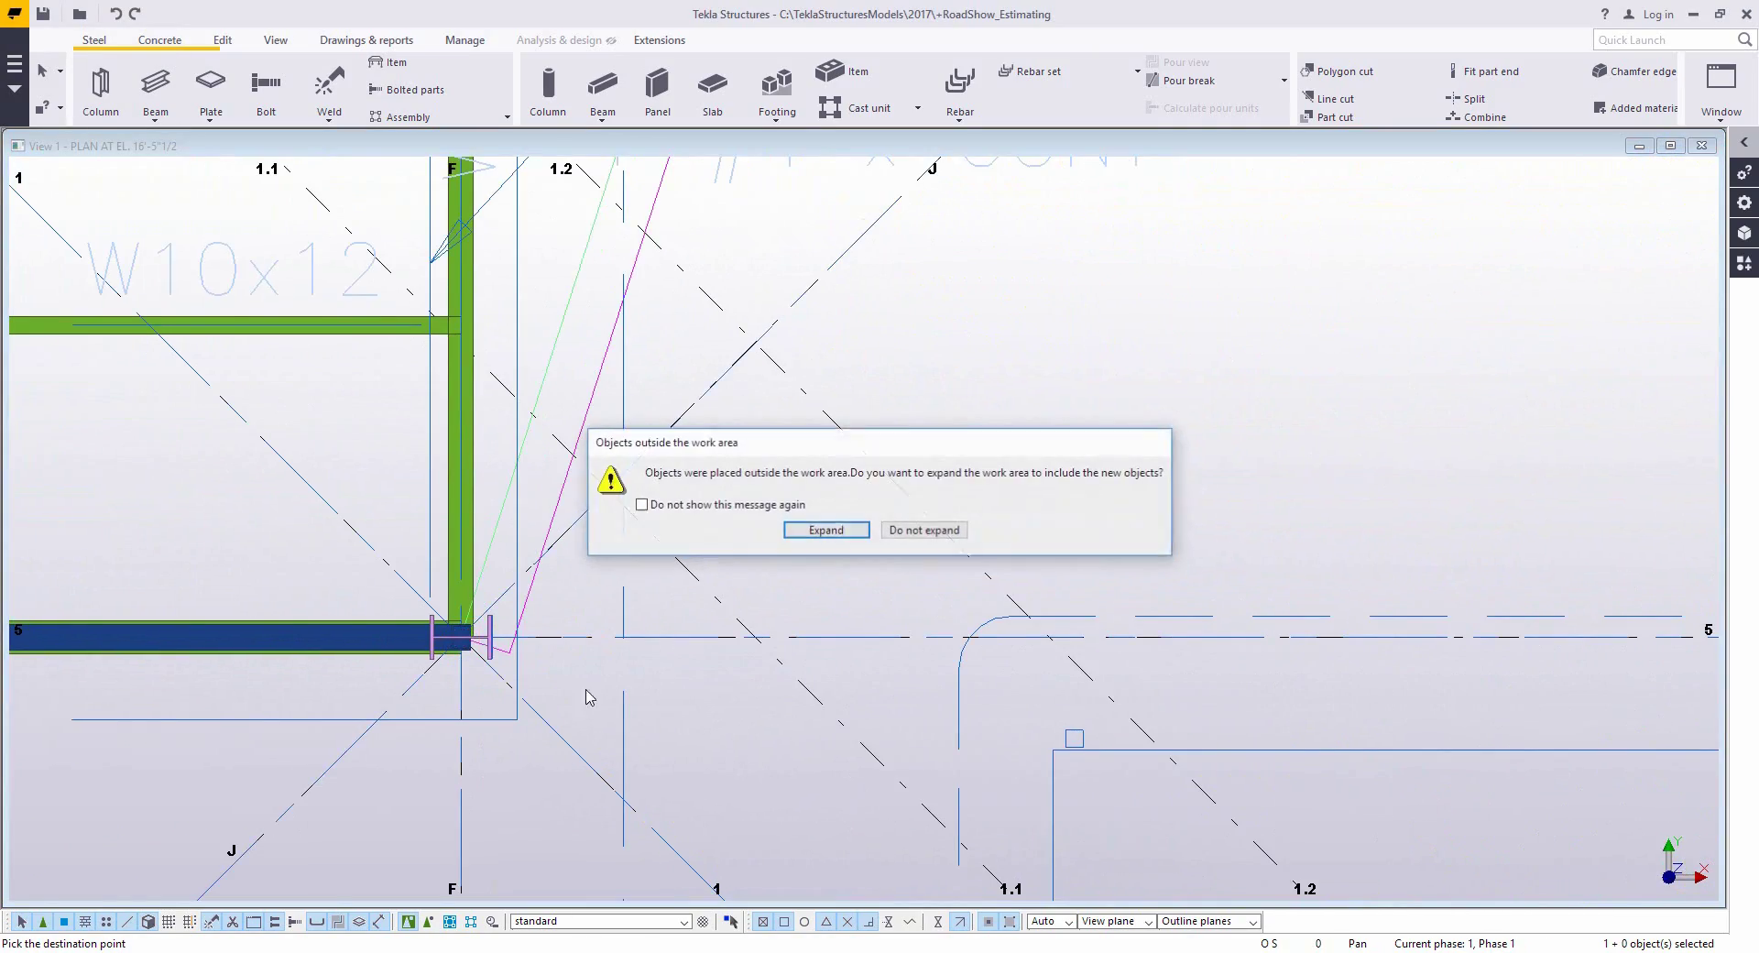
click(905, 531)
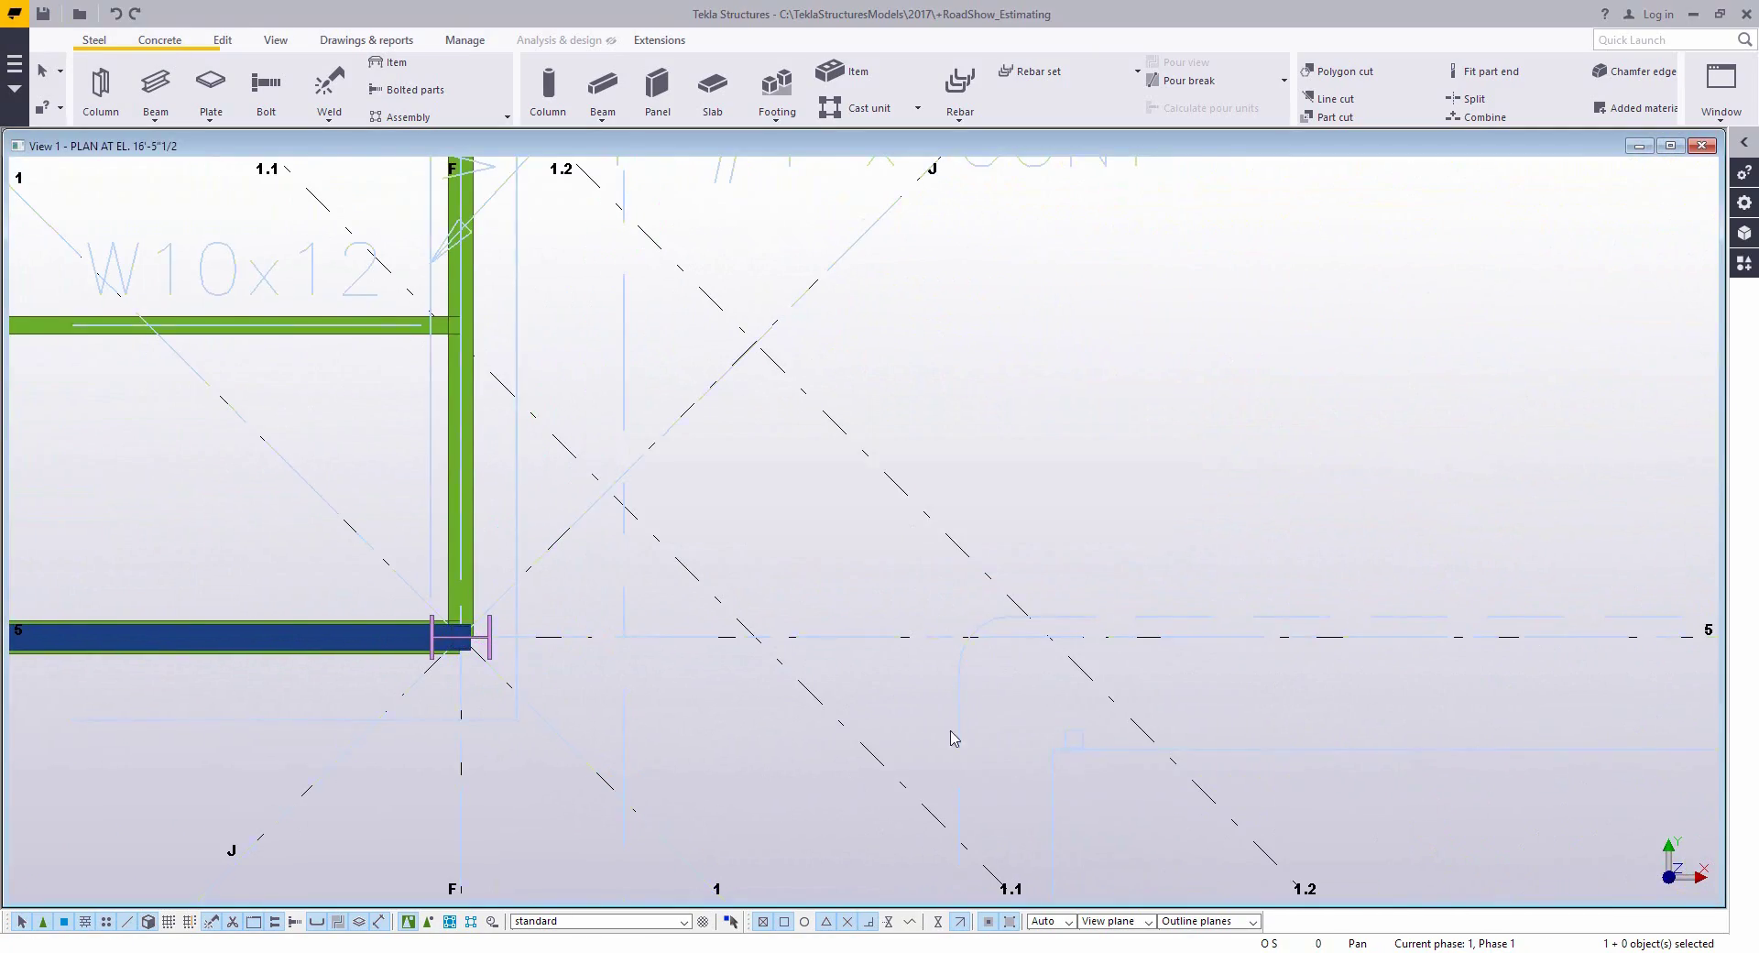
click(937, 921)
right_click(982, 441)
click(1014, 449)
- Set the beam profile to W18X35 and model the first missing beam beside the braced frame, between grid lines 3 and 4
scroll(1005, 397, down, 1)
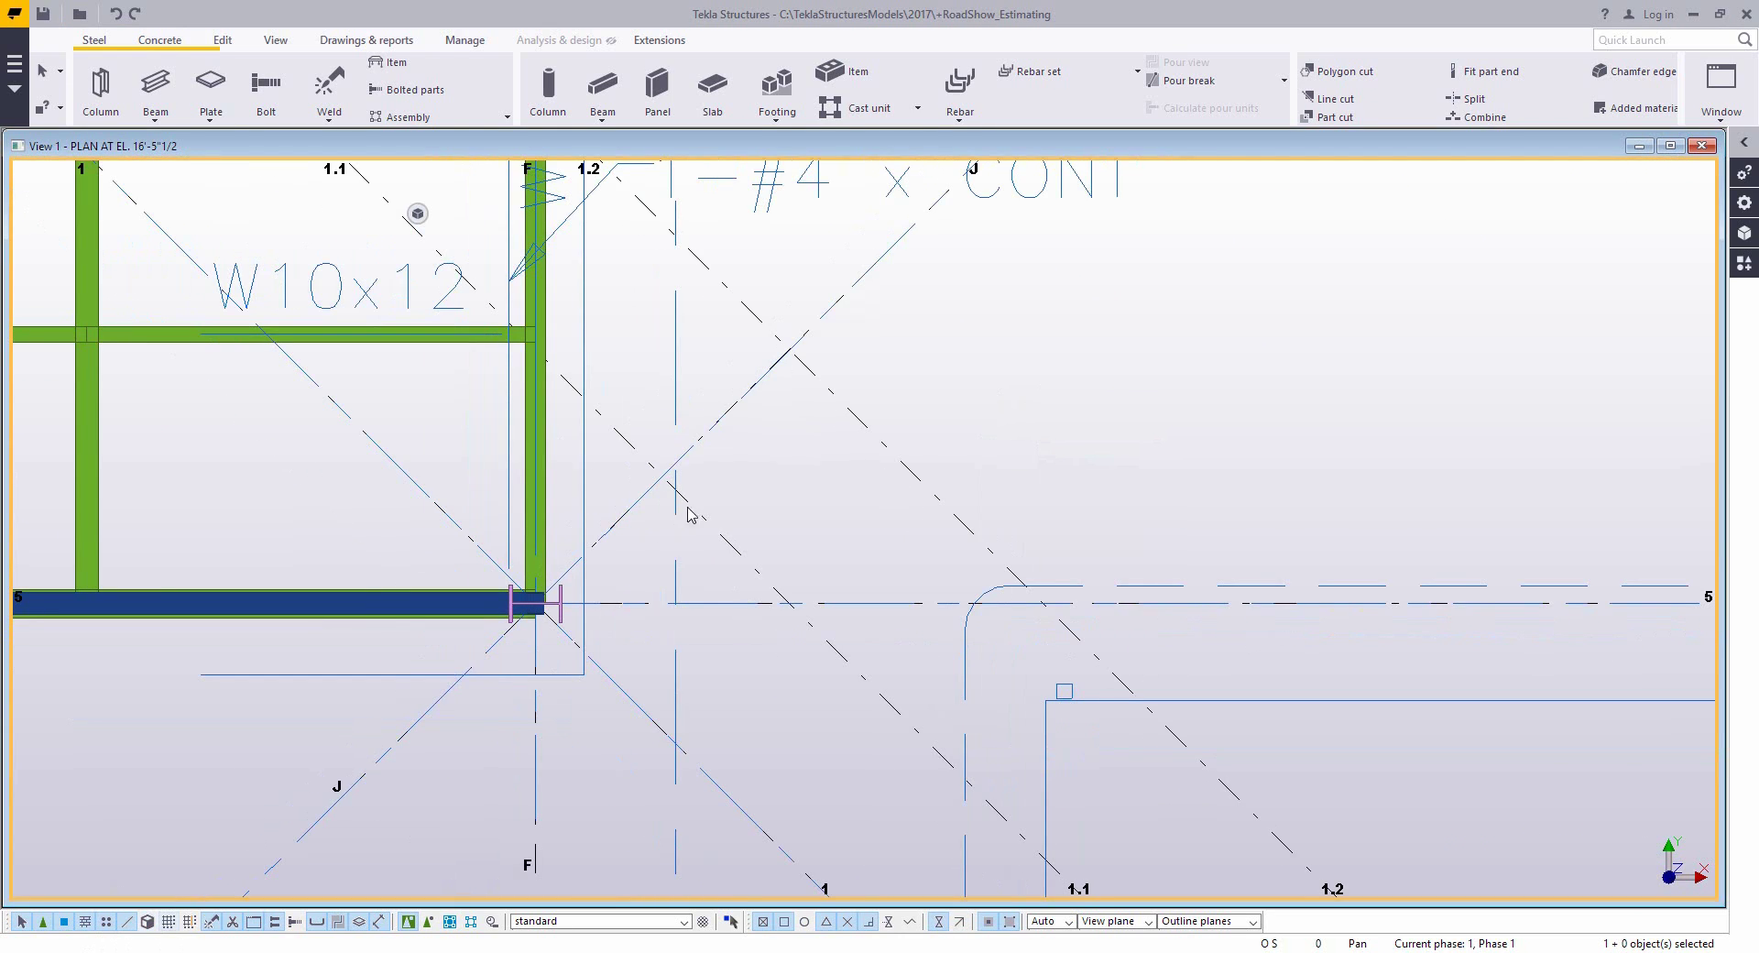
scroll(689, 515, down, 10)
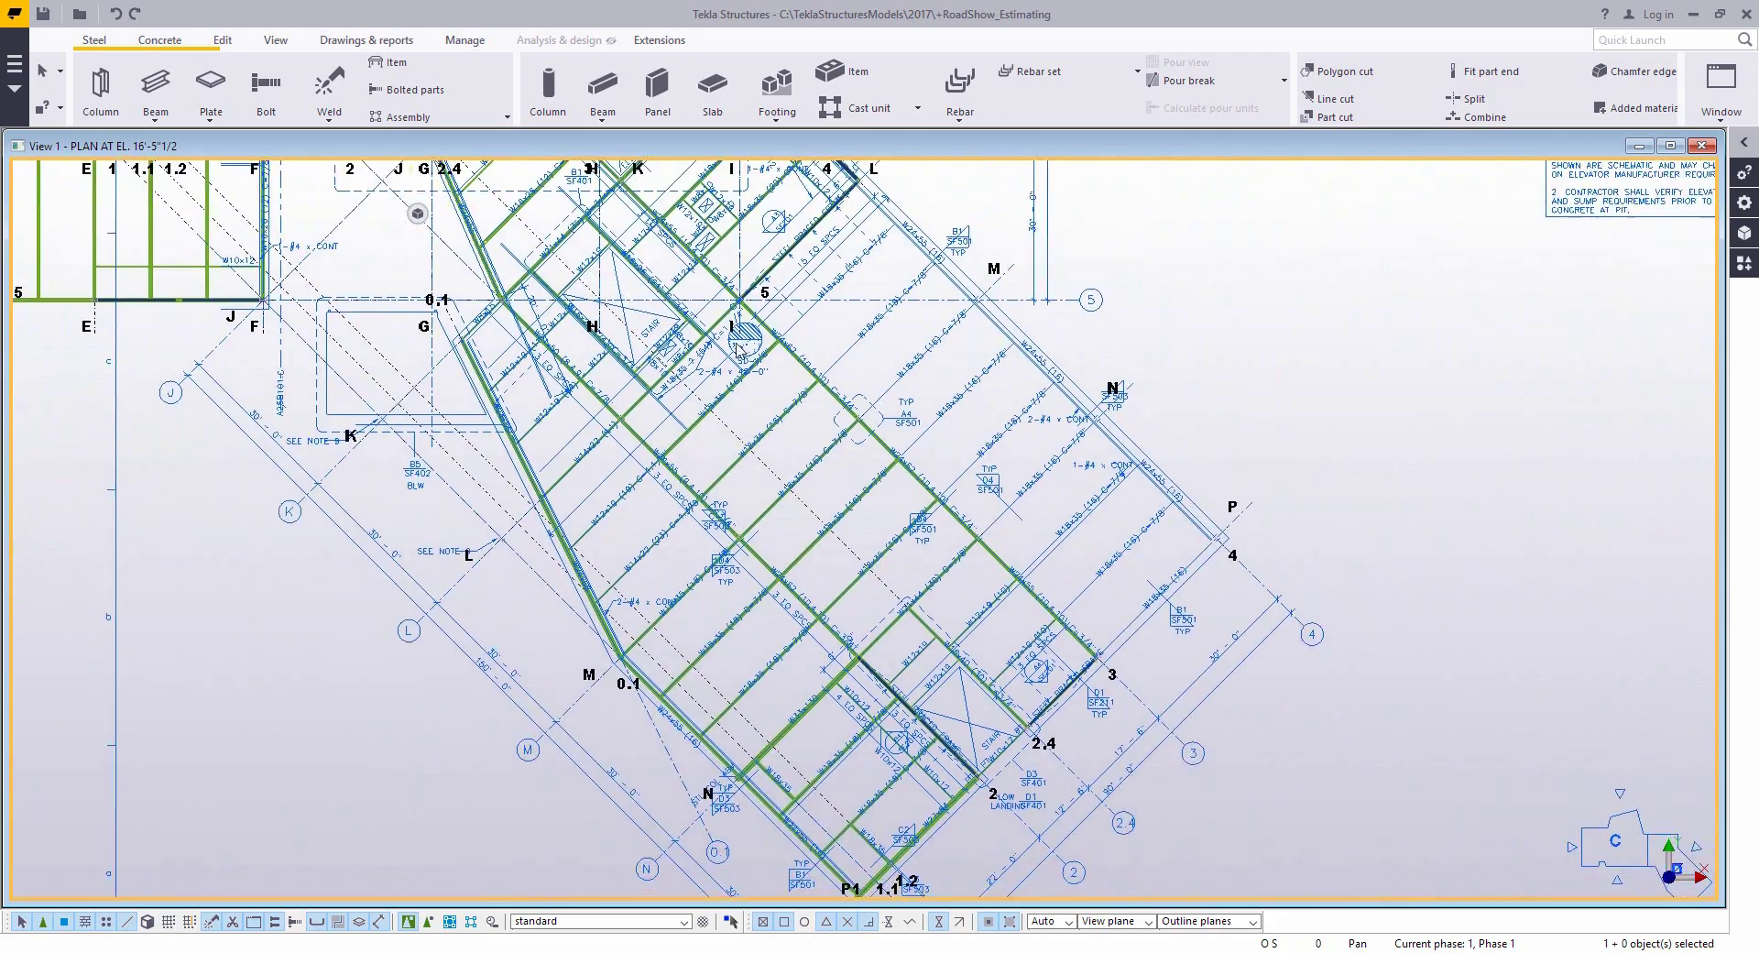
middle_drag(1105, 589, 949, 504)
middle_drag(1248, 562, 1253, 661)
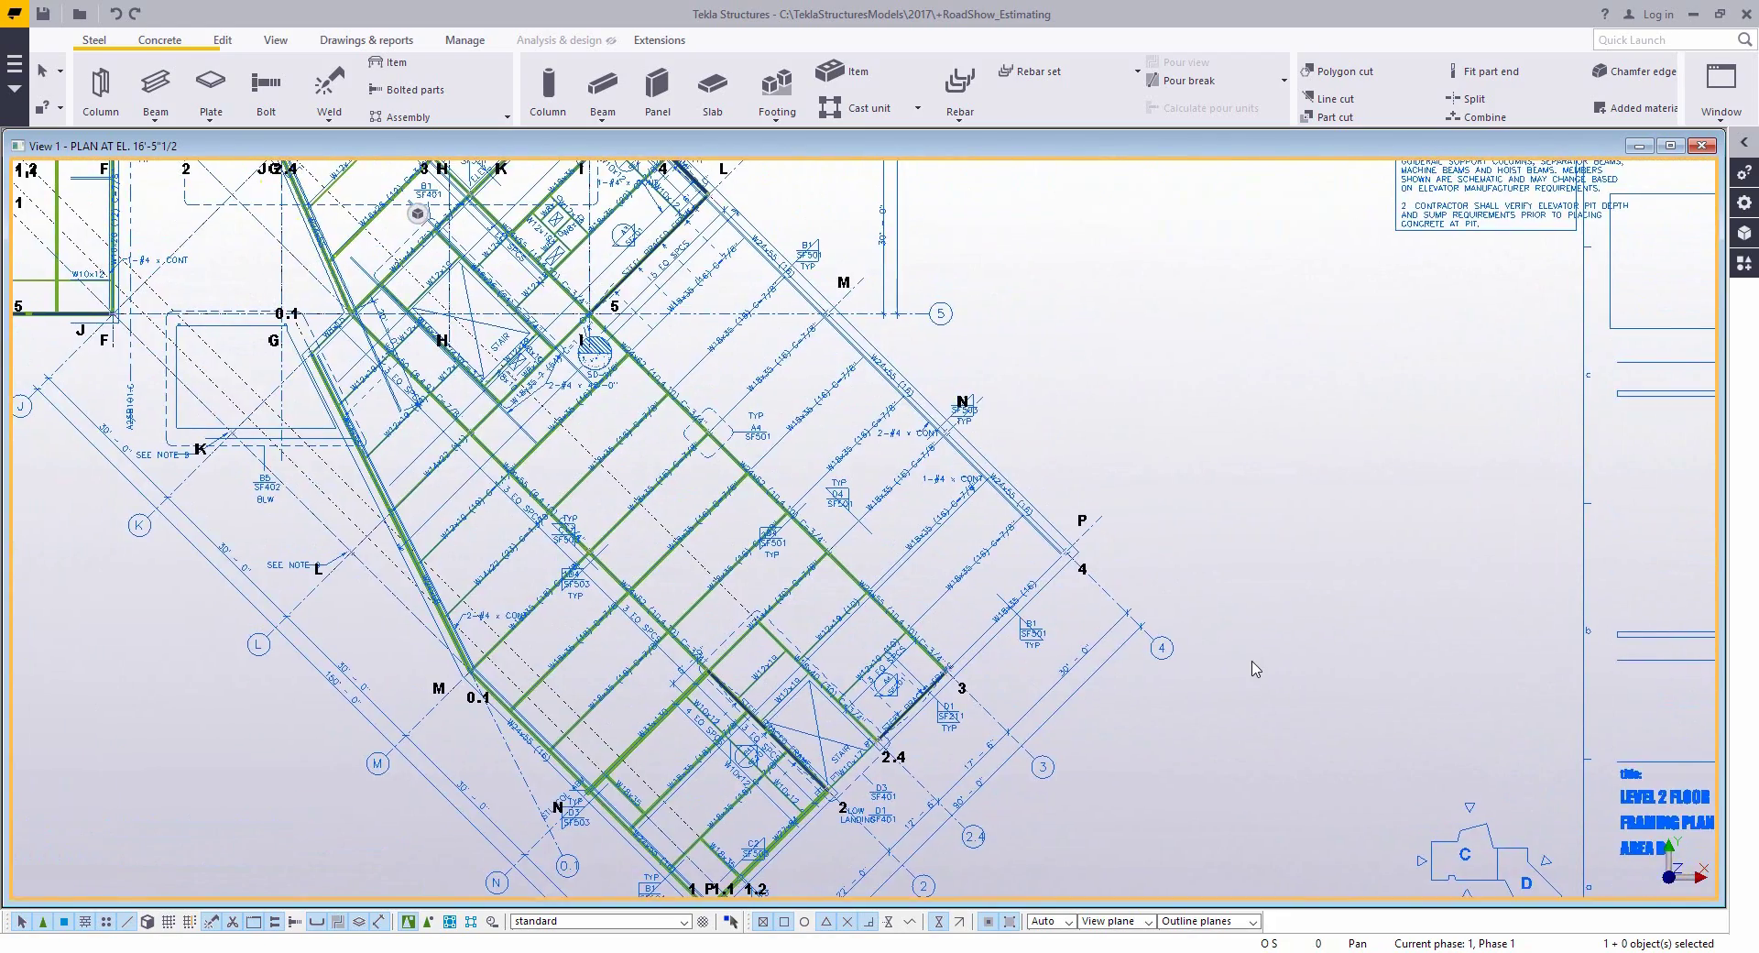
middle_drag(764, 378, 736, 567)
scroll(669, 450, up, 5)
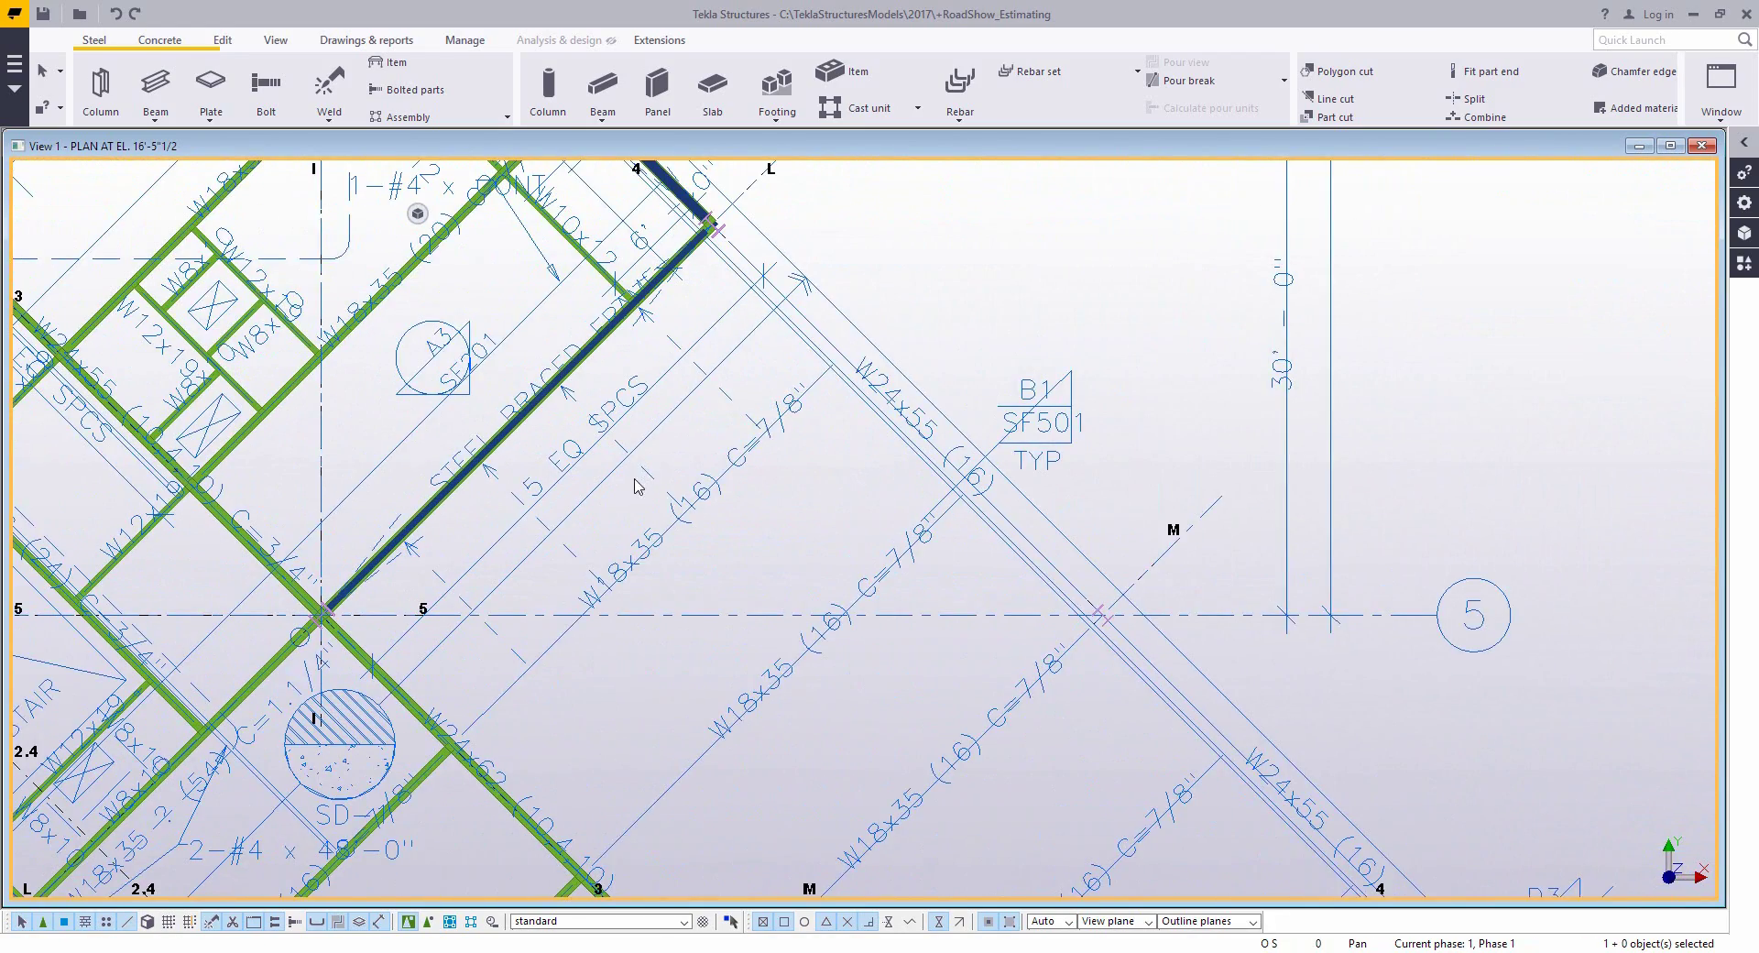
middle_drag(634, 491, 693, 467)
double_click(156, 87)
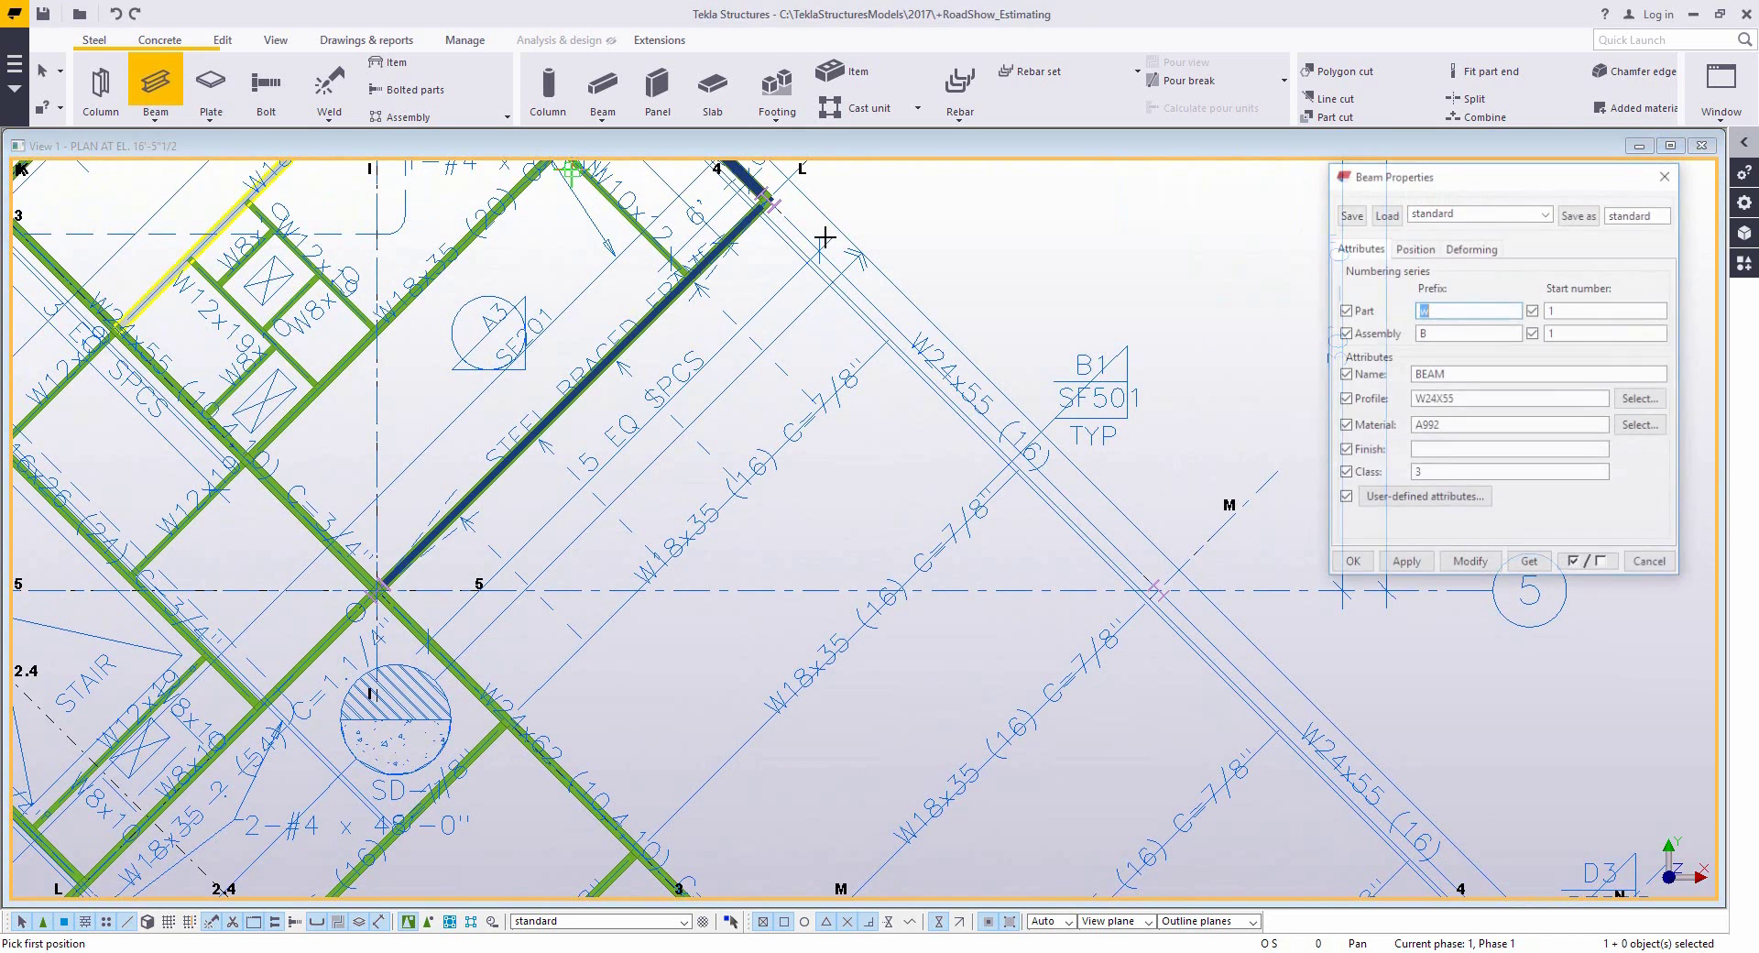
double_click(1458, 399)
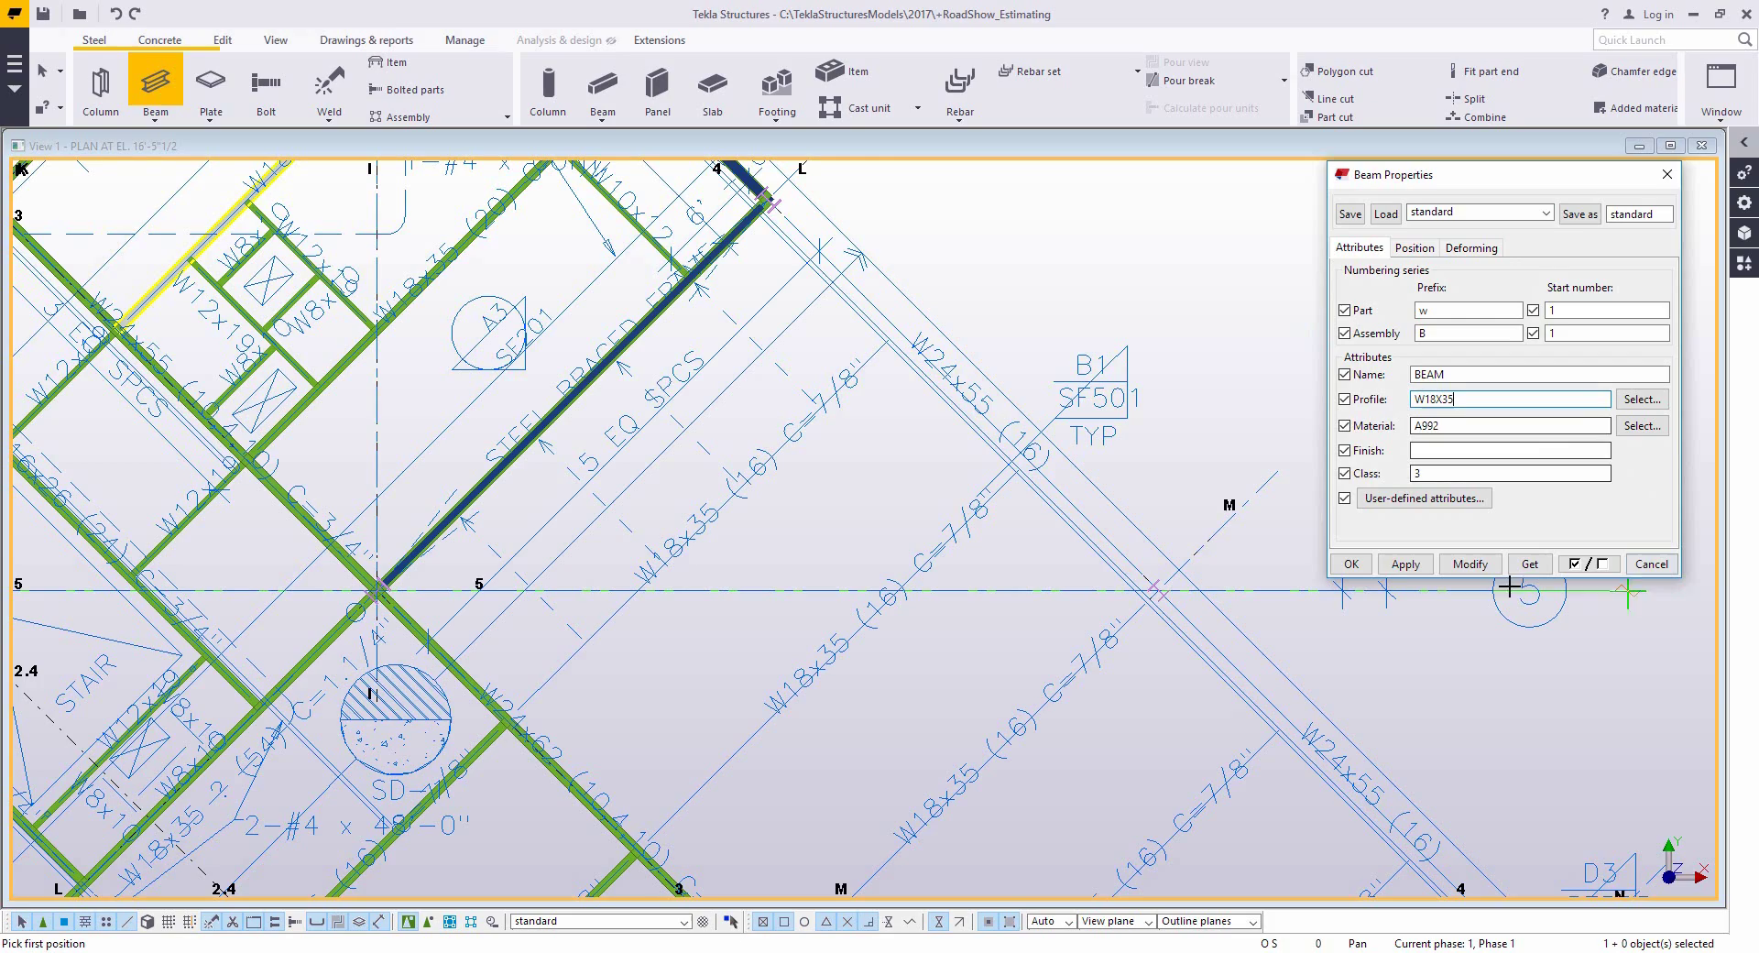
click(1405, 563)
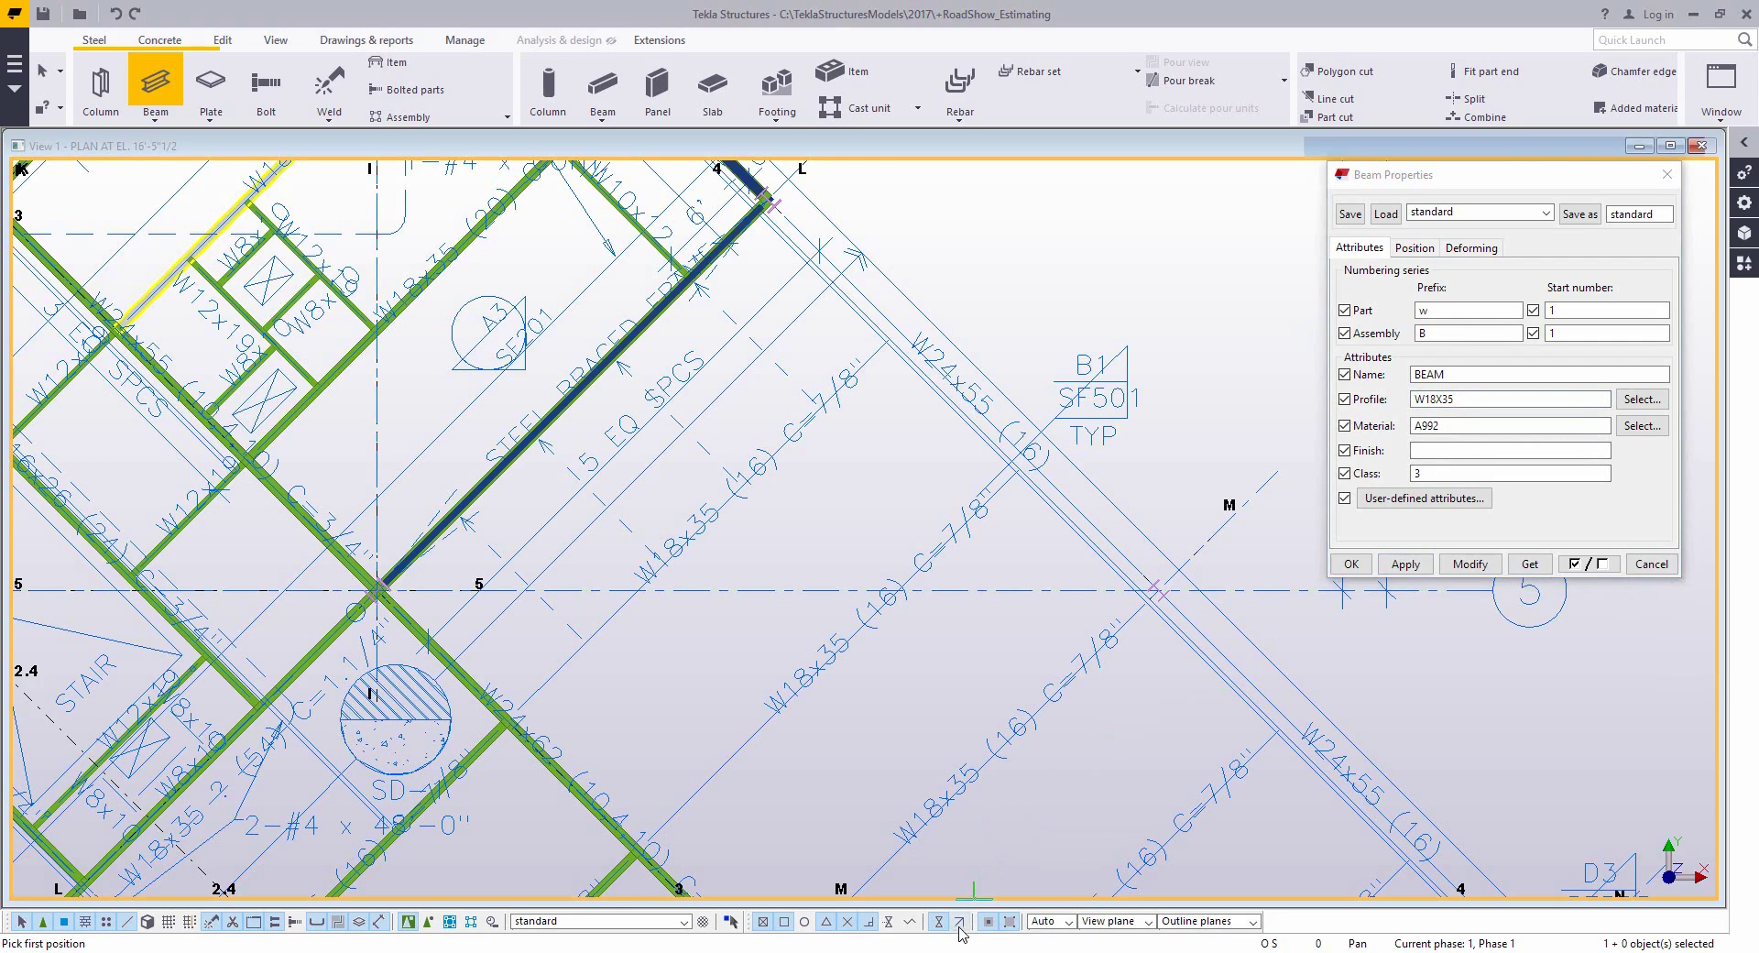
scroll(829, 403, up, 5)
scroll(861, 404, down, 4)
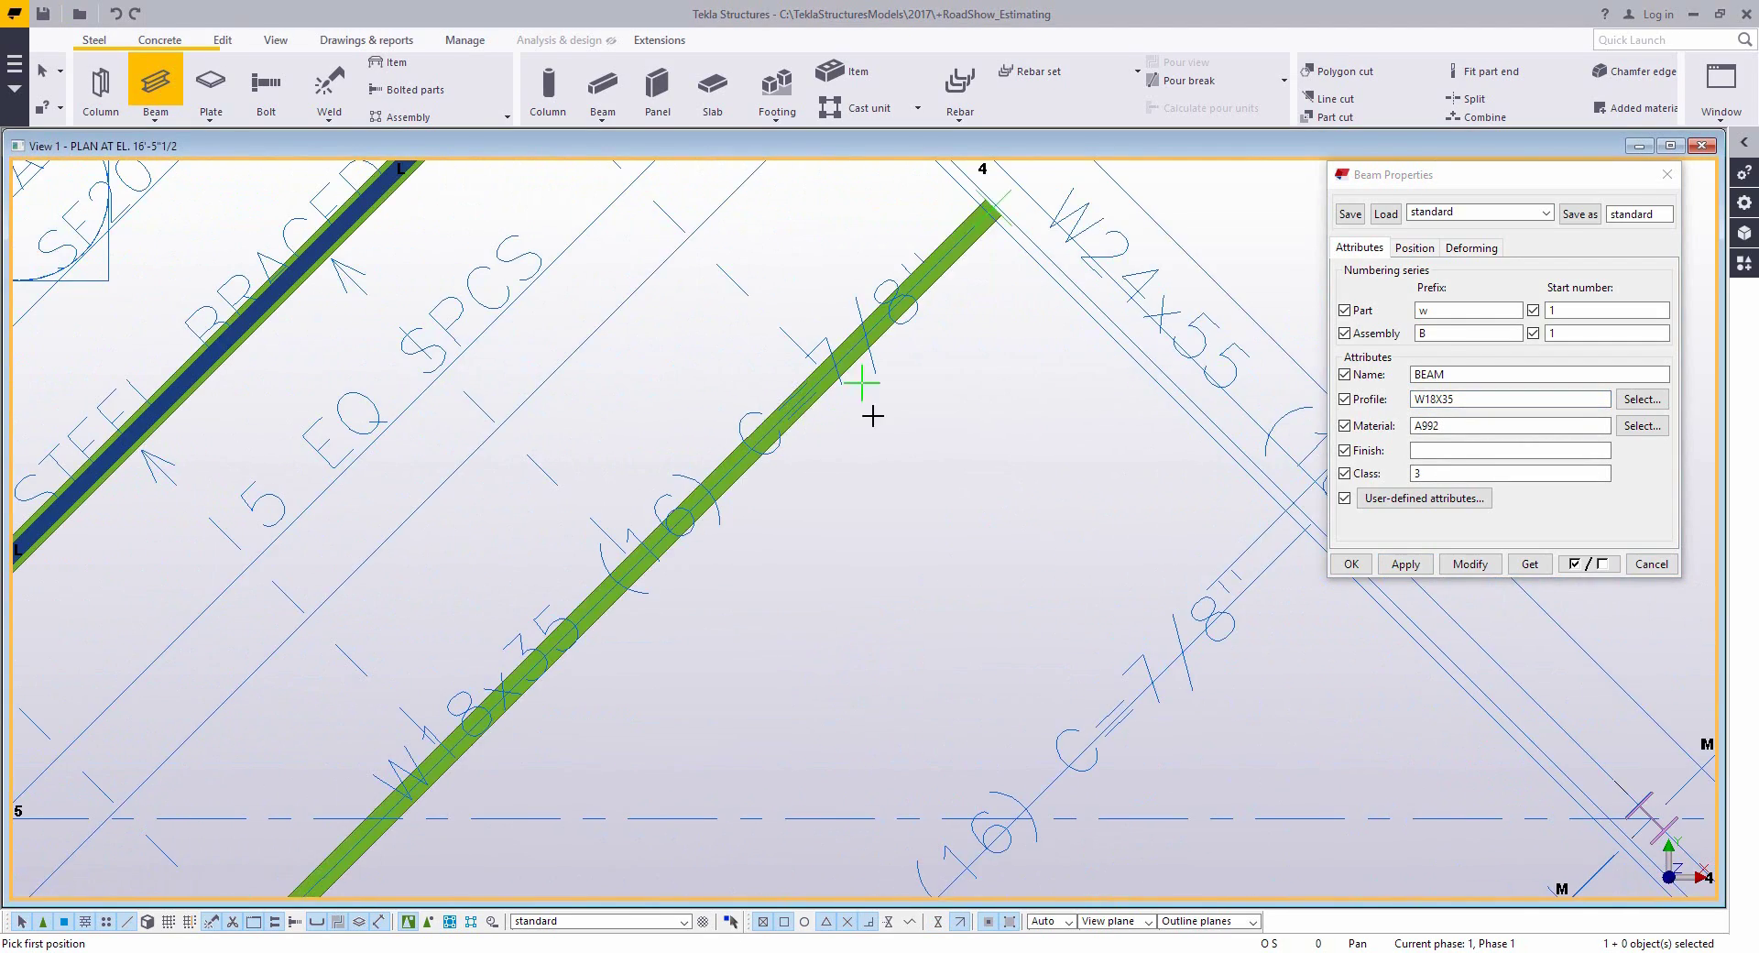
- Model the next two W18X35 beams between grid lines 3 and 4, ending with the one on grid line M
scroll(837, 397, up, 4)
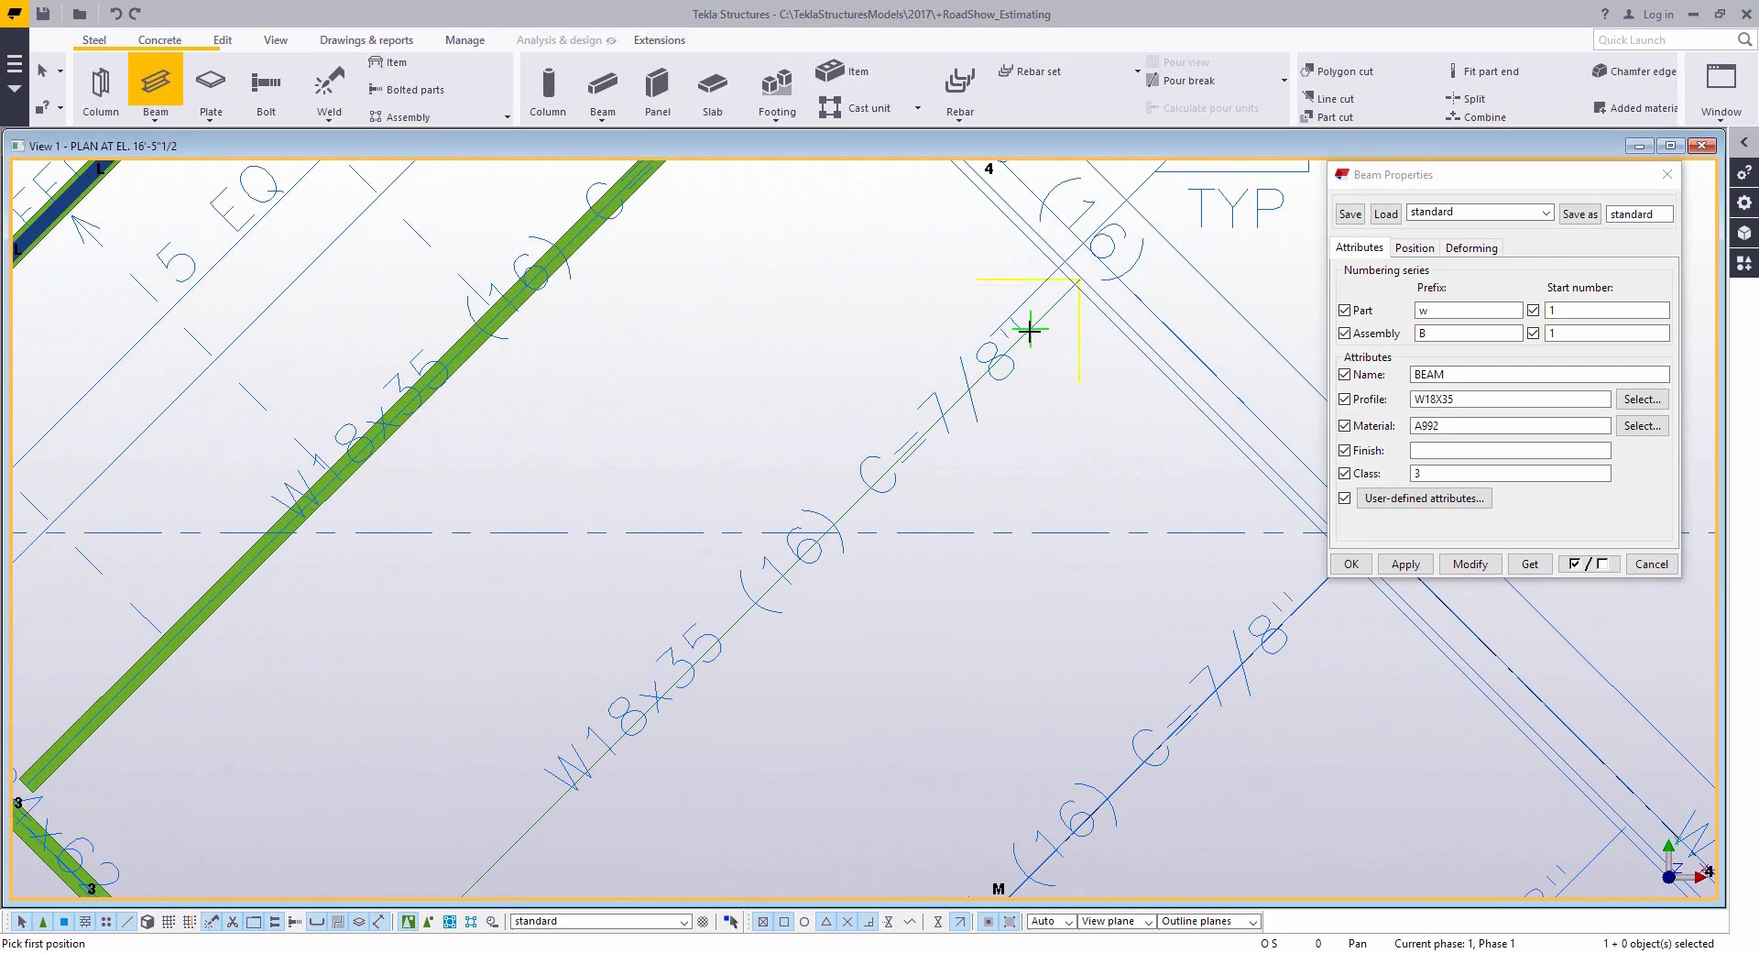
click(1029, 331)
scroll(1068, 417, down, 3)
middle_drag(1060, 560, 843, 450)
scroll(981, 408, up, 3)
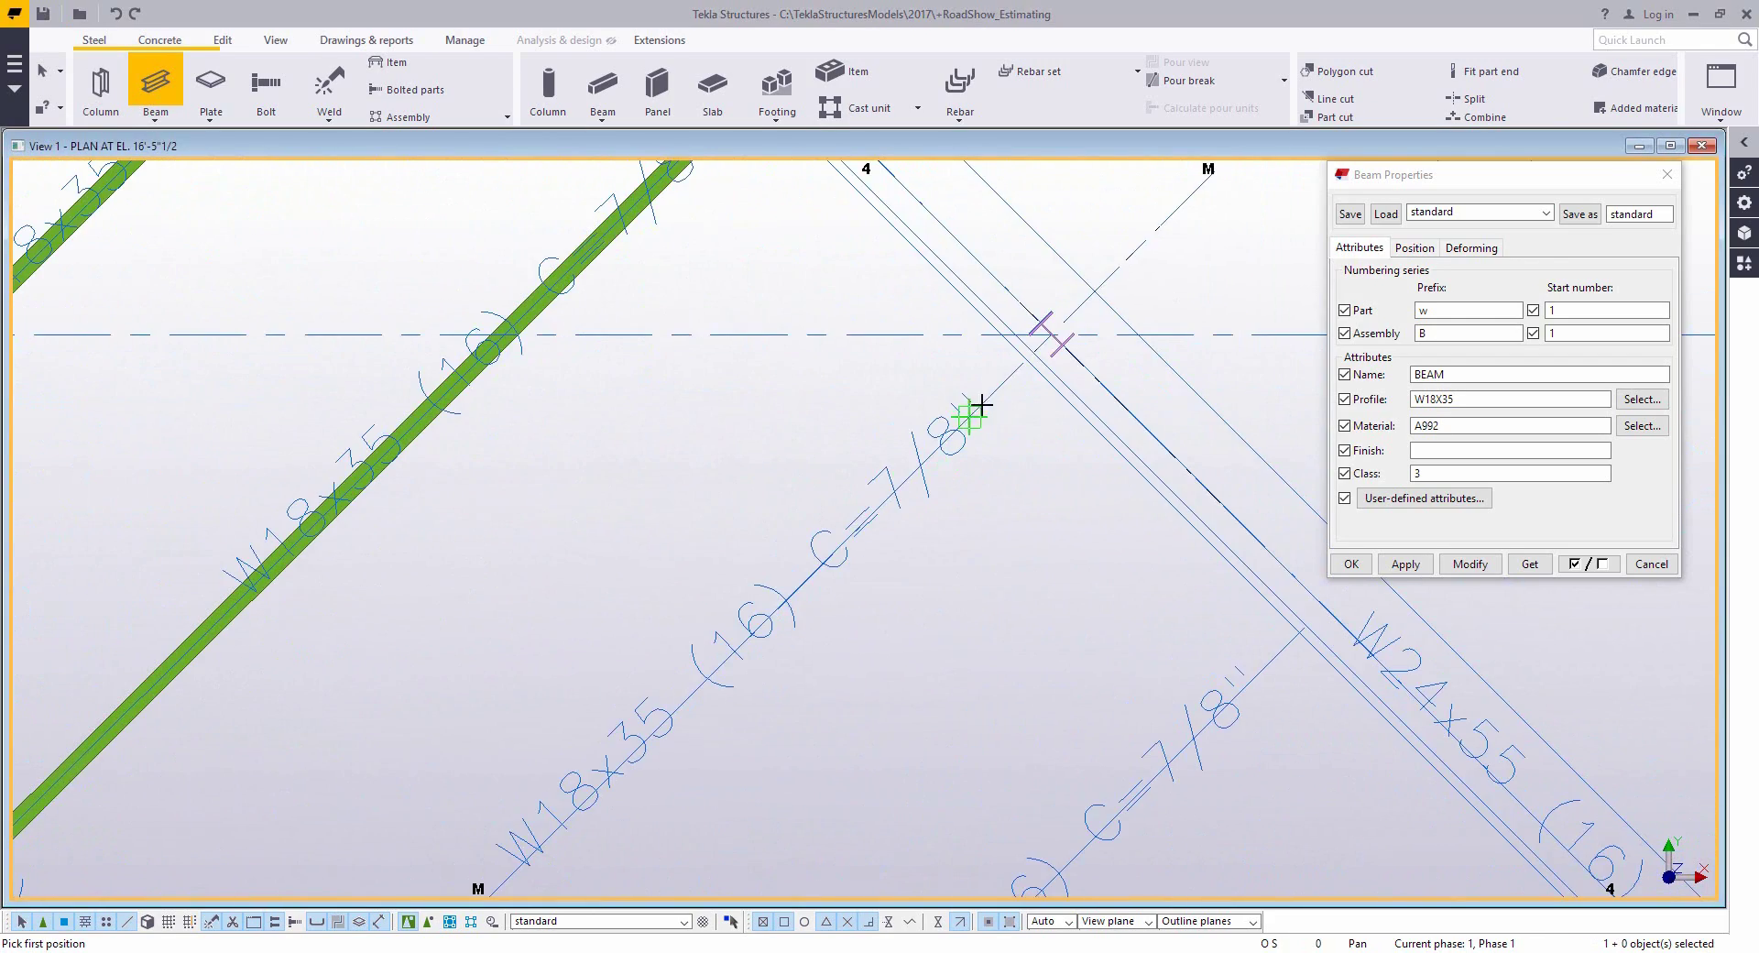
click(1042, 332)
scroll(1043, 616, down, 4)
middle_drag(1045, 624, 1024, 560)
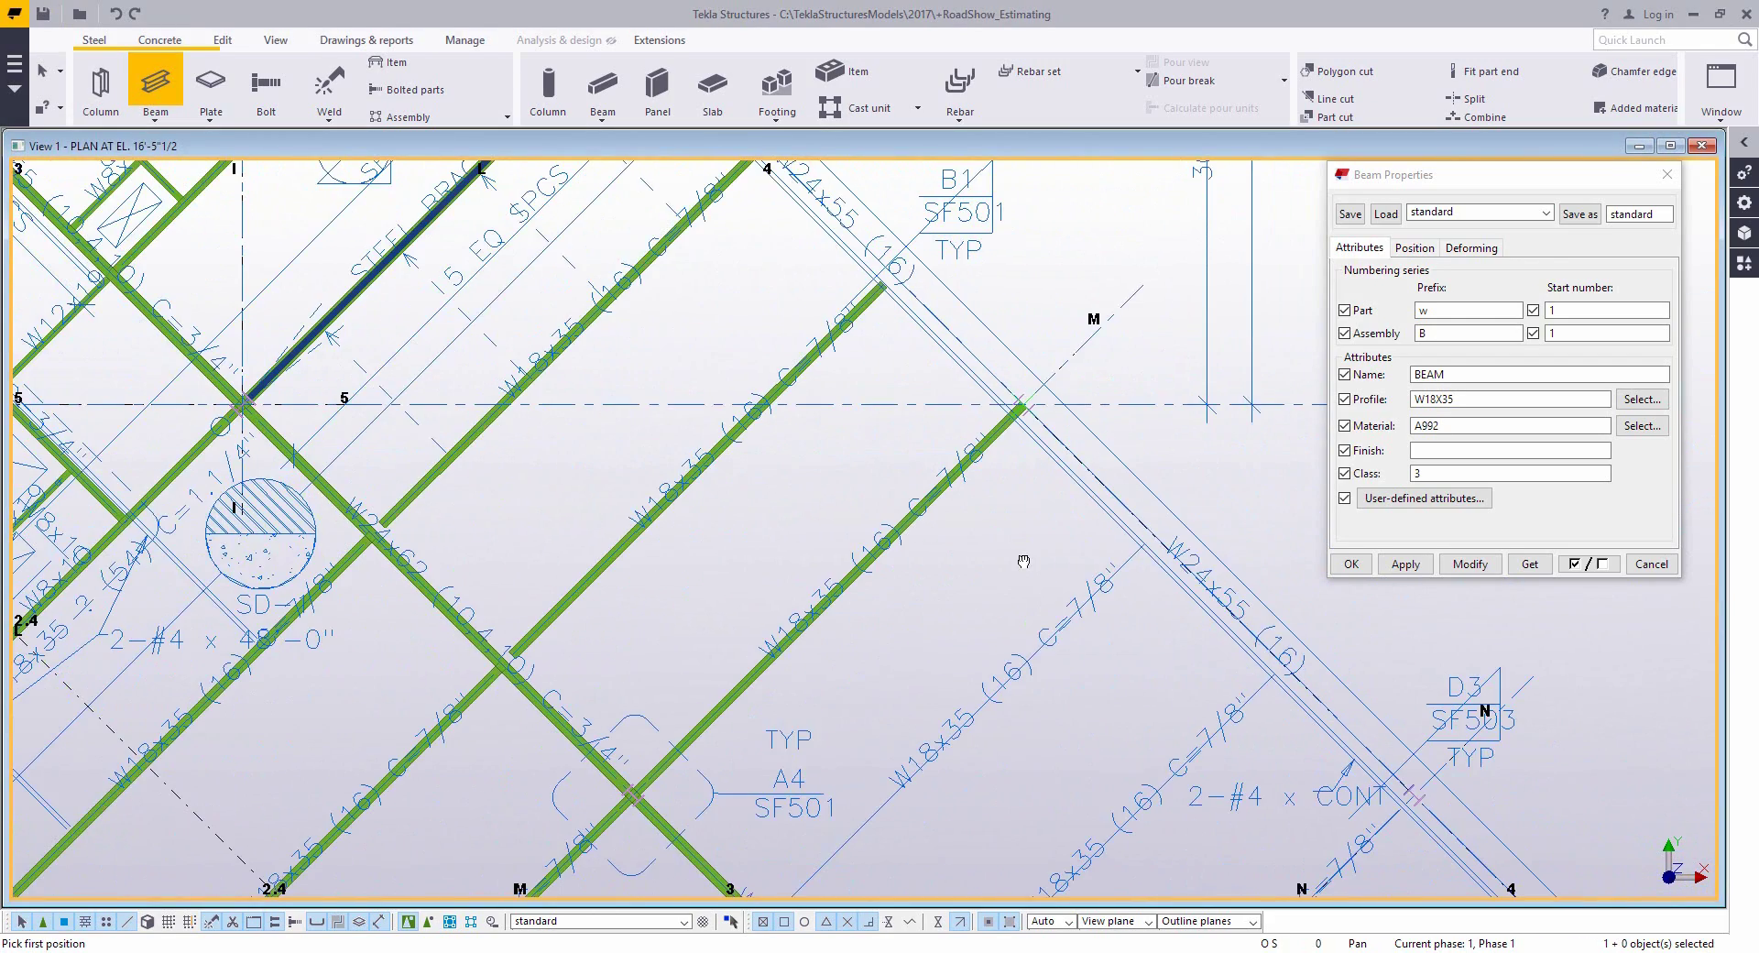
right_click(1028, 507)
click(1053, 523)
- Turn on part labels showing the profile in the plan view's advanced display settings
middle_drag(693, 531, 580, 543)
double_click(654, 500)
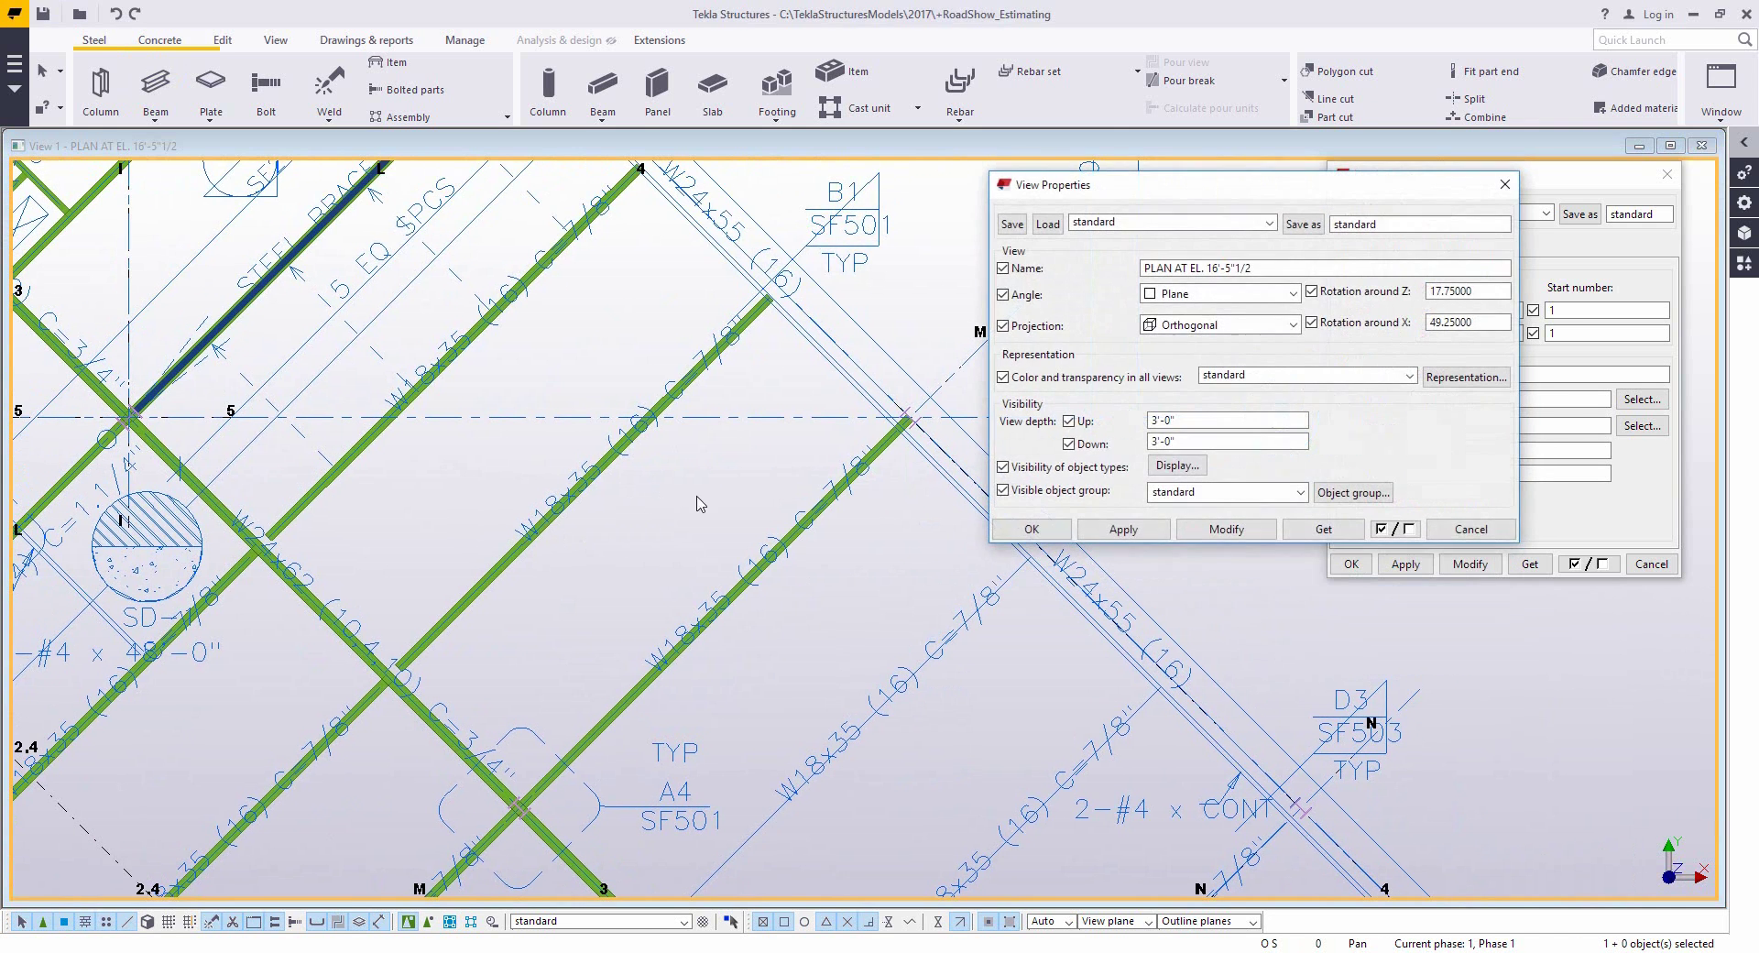
click(1200, 479)
click(894, 189)
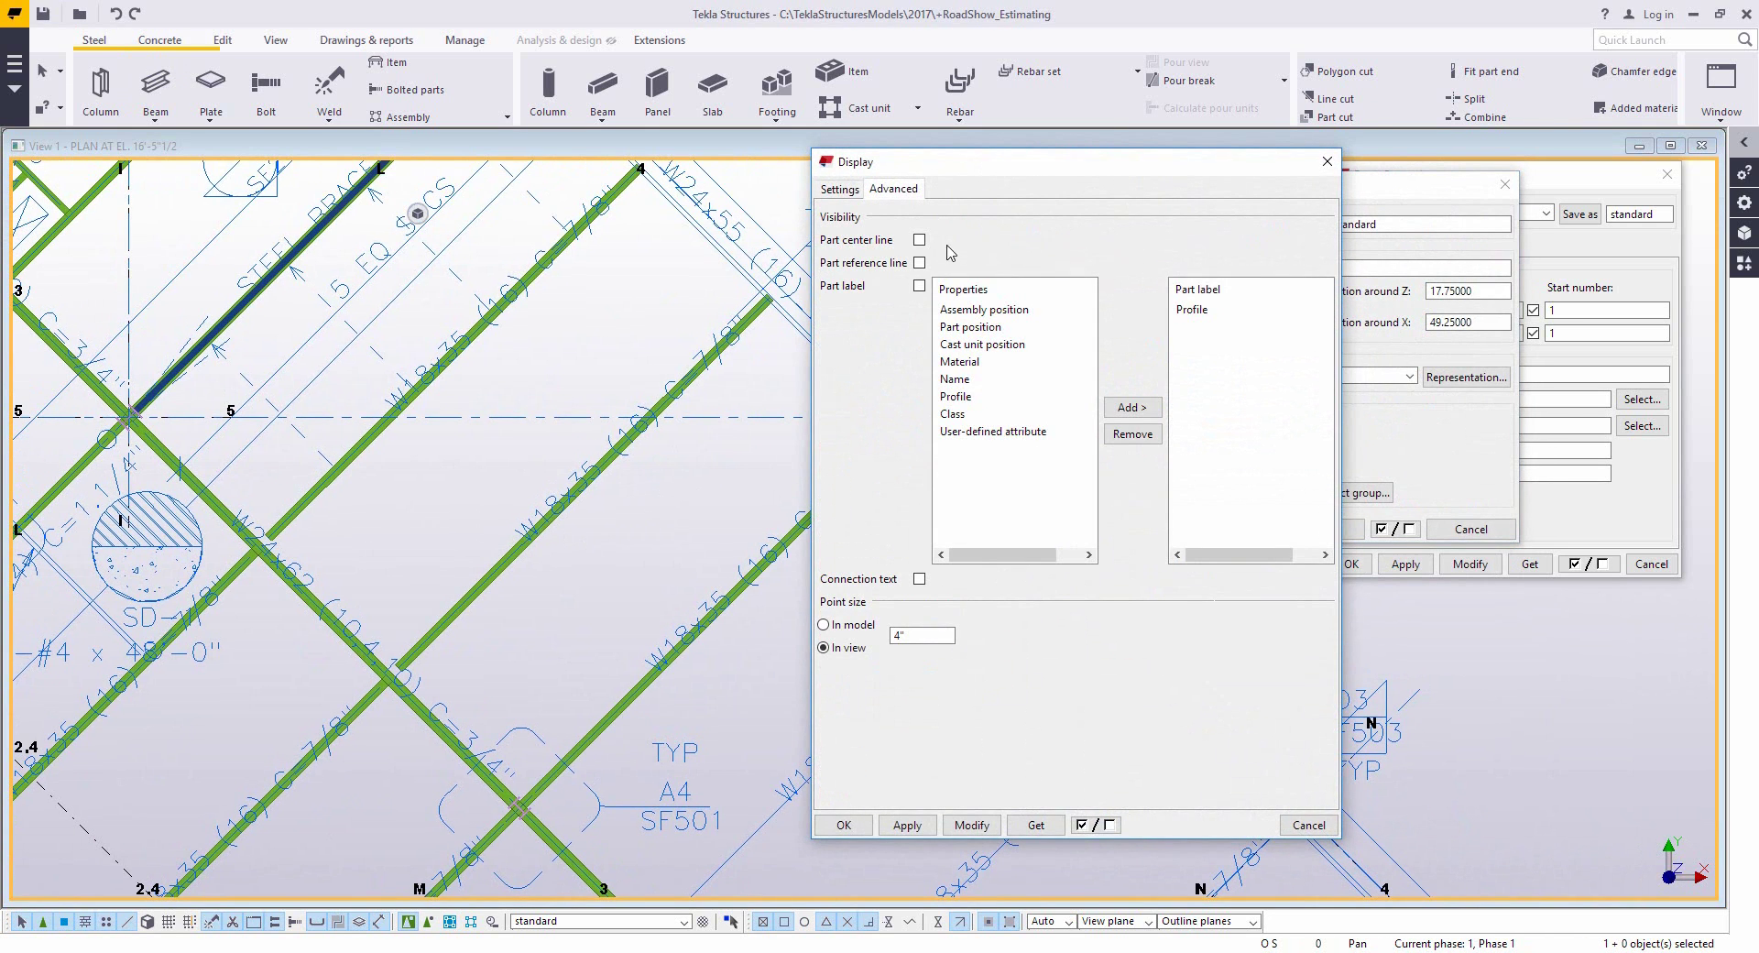
click(1205, 311)
click(973, 825)
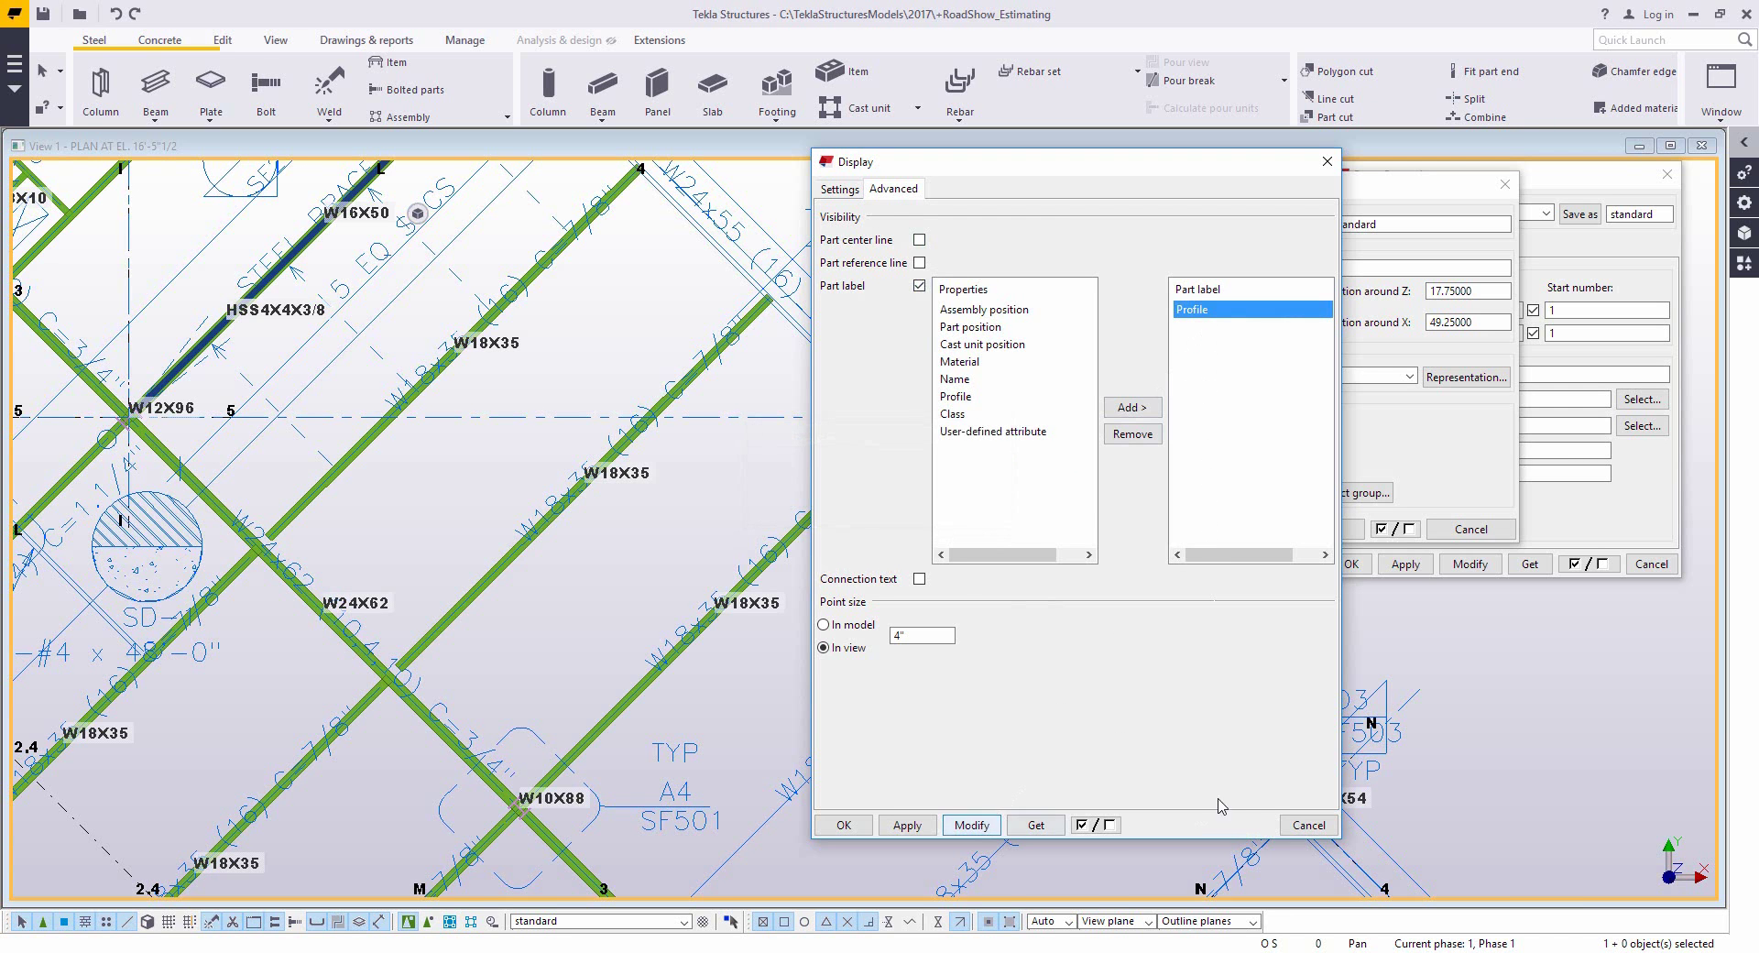
click(1309, 824)
click(1471, 529)
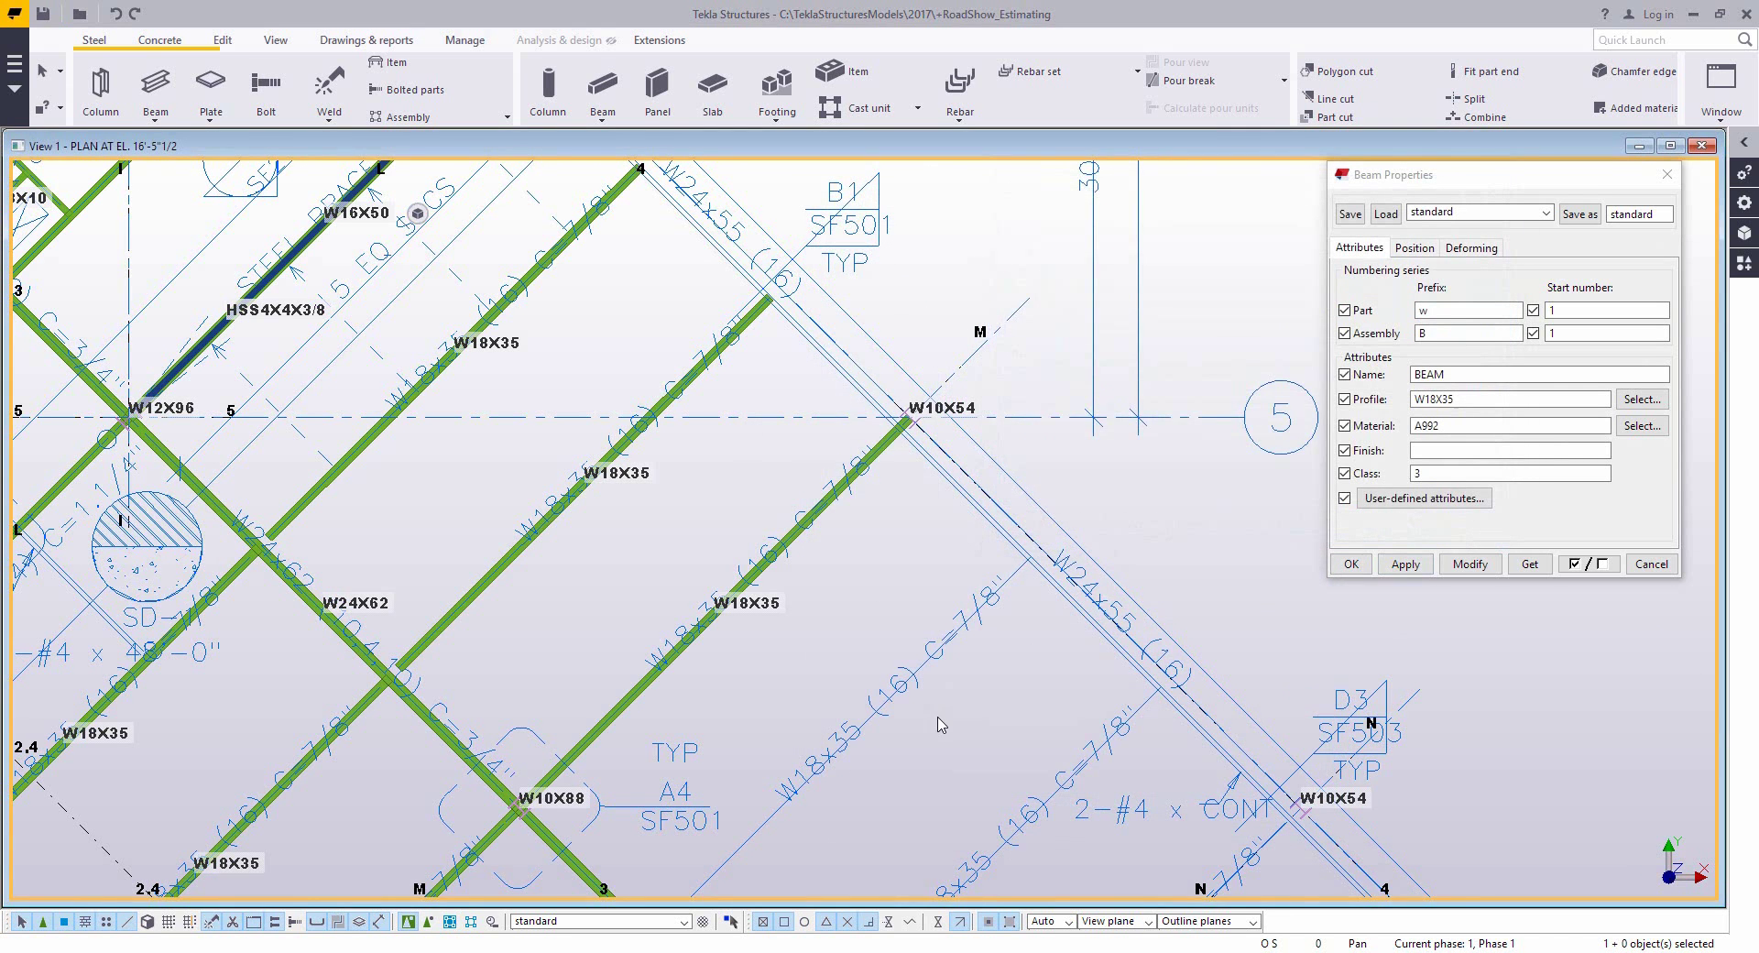
- Model the two W18X35 beams between grid lines M and N, spanning from grid line 3 to 4 on the PDF plan
middle_drag(937, 724, 844, 575)
click(155, 84)
scroll(943, 401, up, 2)
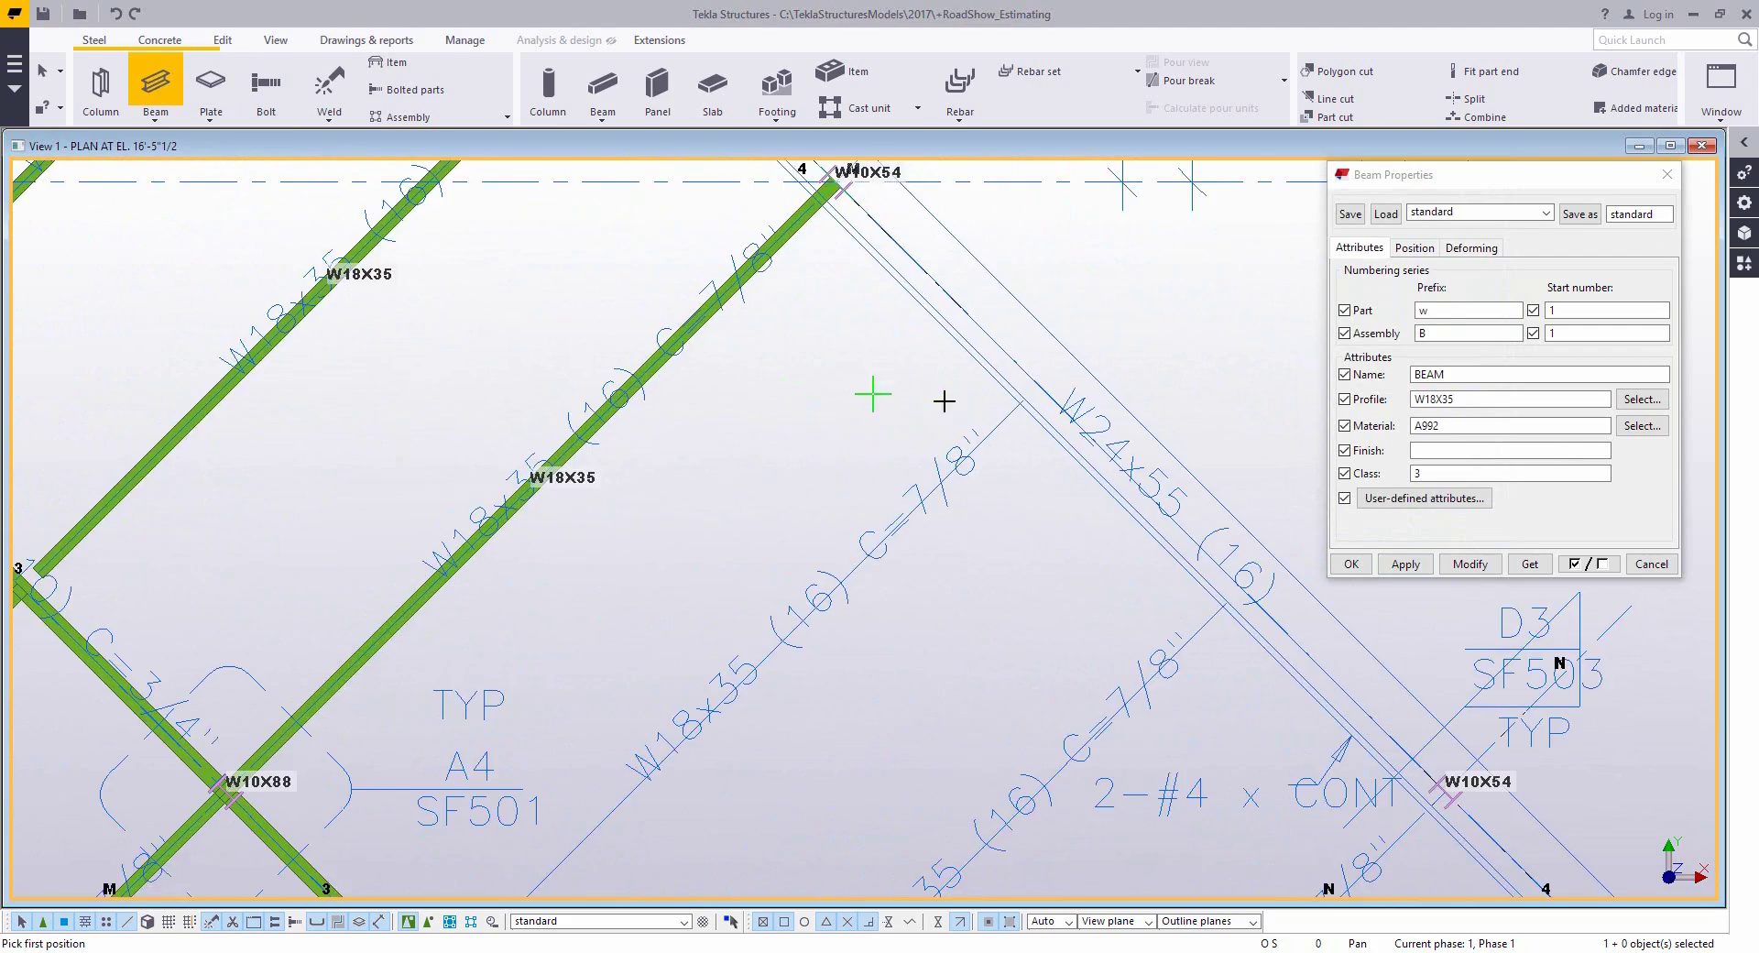
scroll(994, 401, up, 1)
click(1002, 437)
scroll(1086, 614, down, 2)
middle_drag(1086, 623, 810, 320)
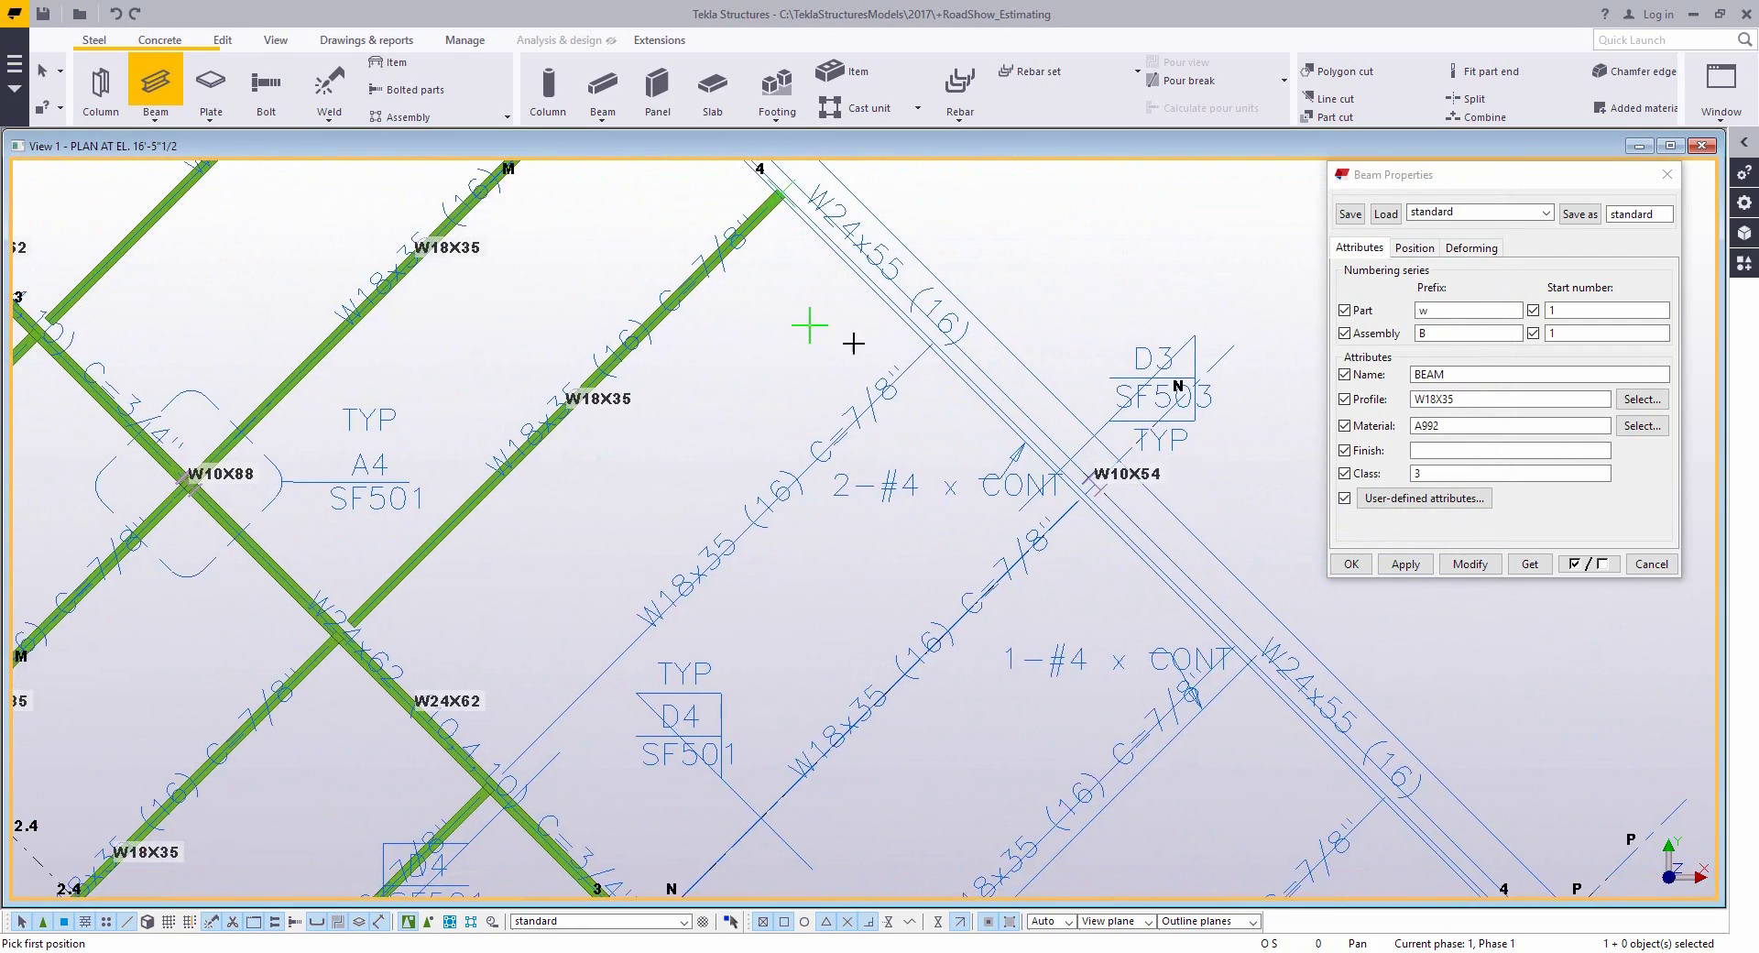
scroll(907, 377, up, 2)
click(915, 358)
middle_drag(998, 515, 765, 271)
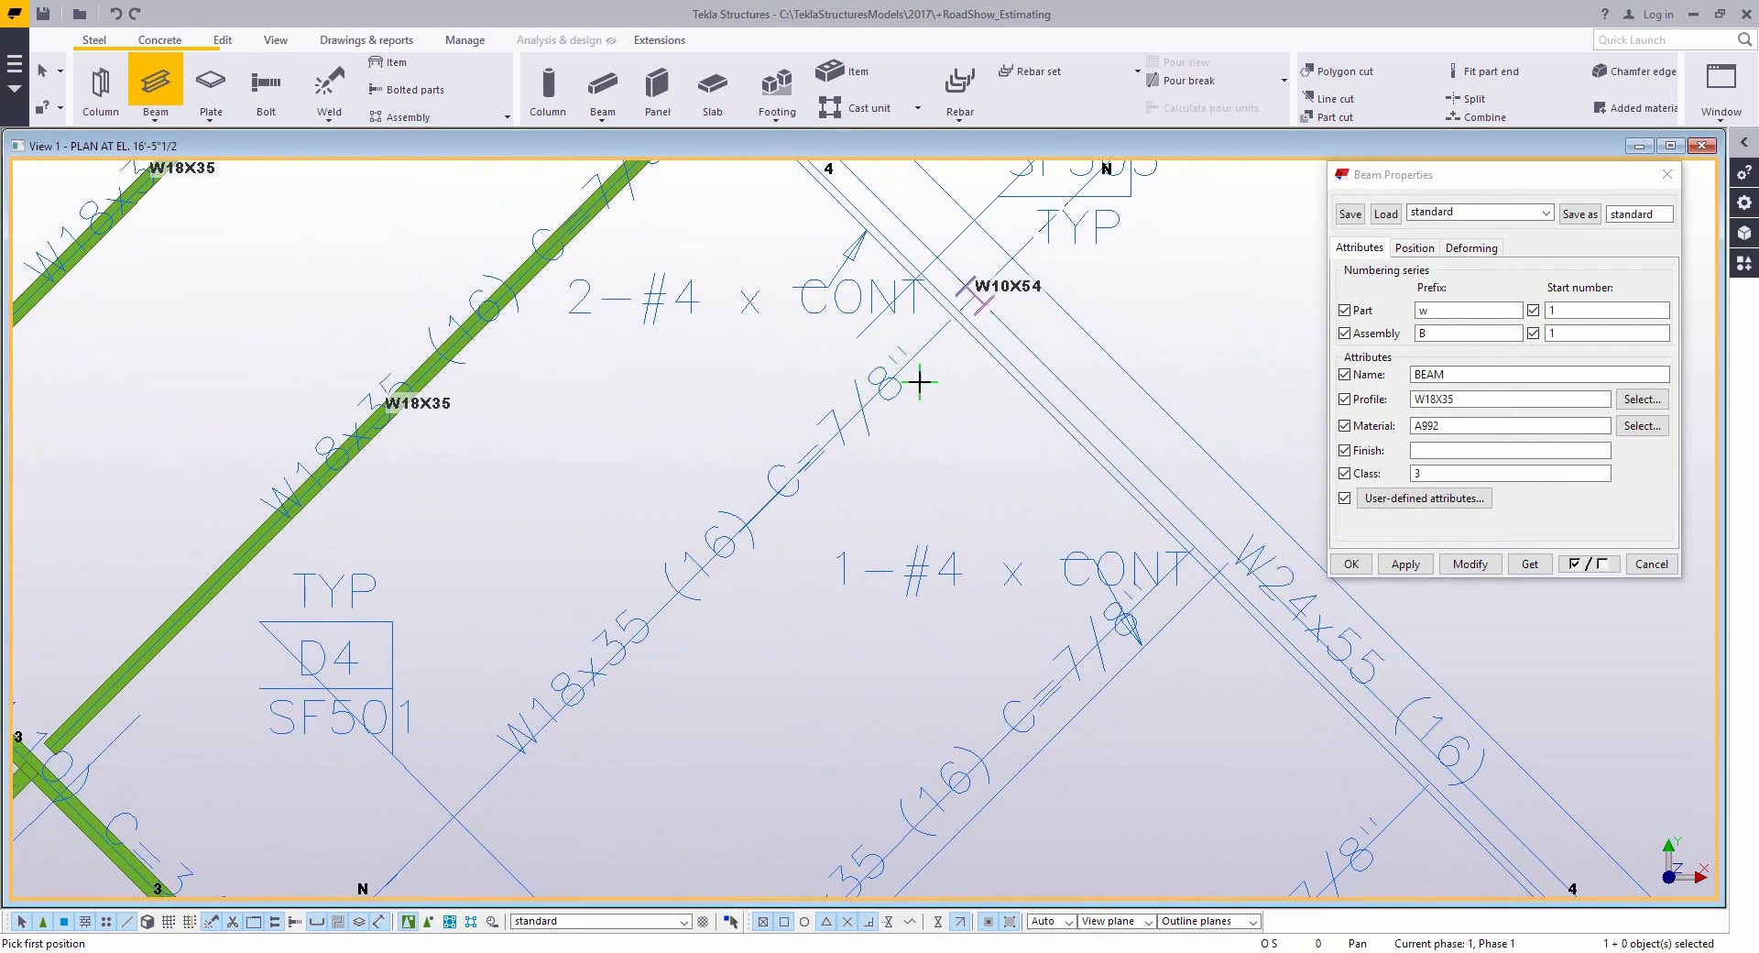
- Model four more W18X35 beams spanning grid lines 3 to 4: one on N, two between N and P, and one on P
scroll(1003, 541, down, 3)
middle_drag(1005, 549, 719, 341)
scroll(835, 381, up, 3)
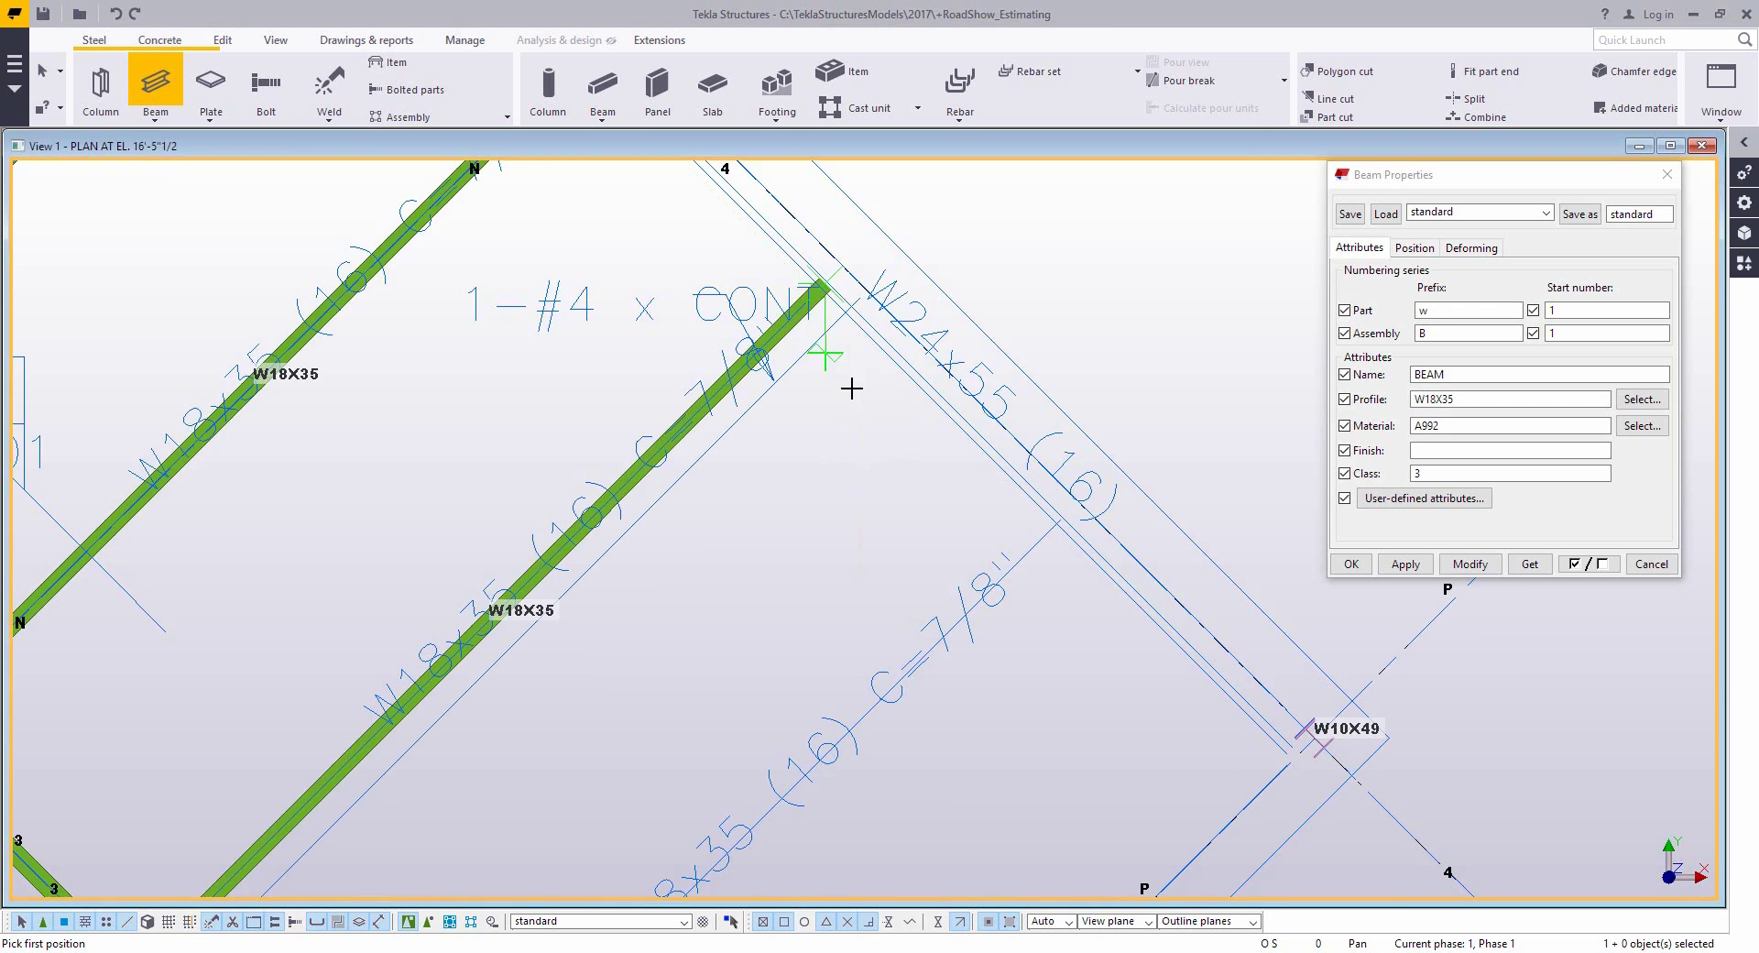
scroll(825, 342, down, 2)
scroll(778, 345, up, 3)
click(898, 413)
middle_drag(1004, 590, 679, 244)
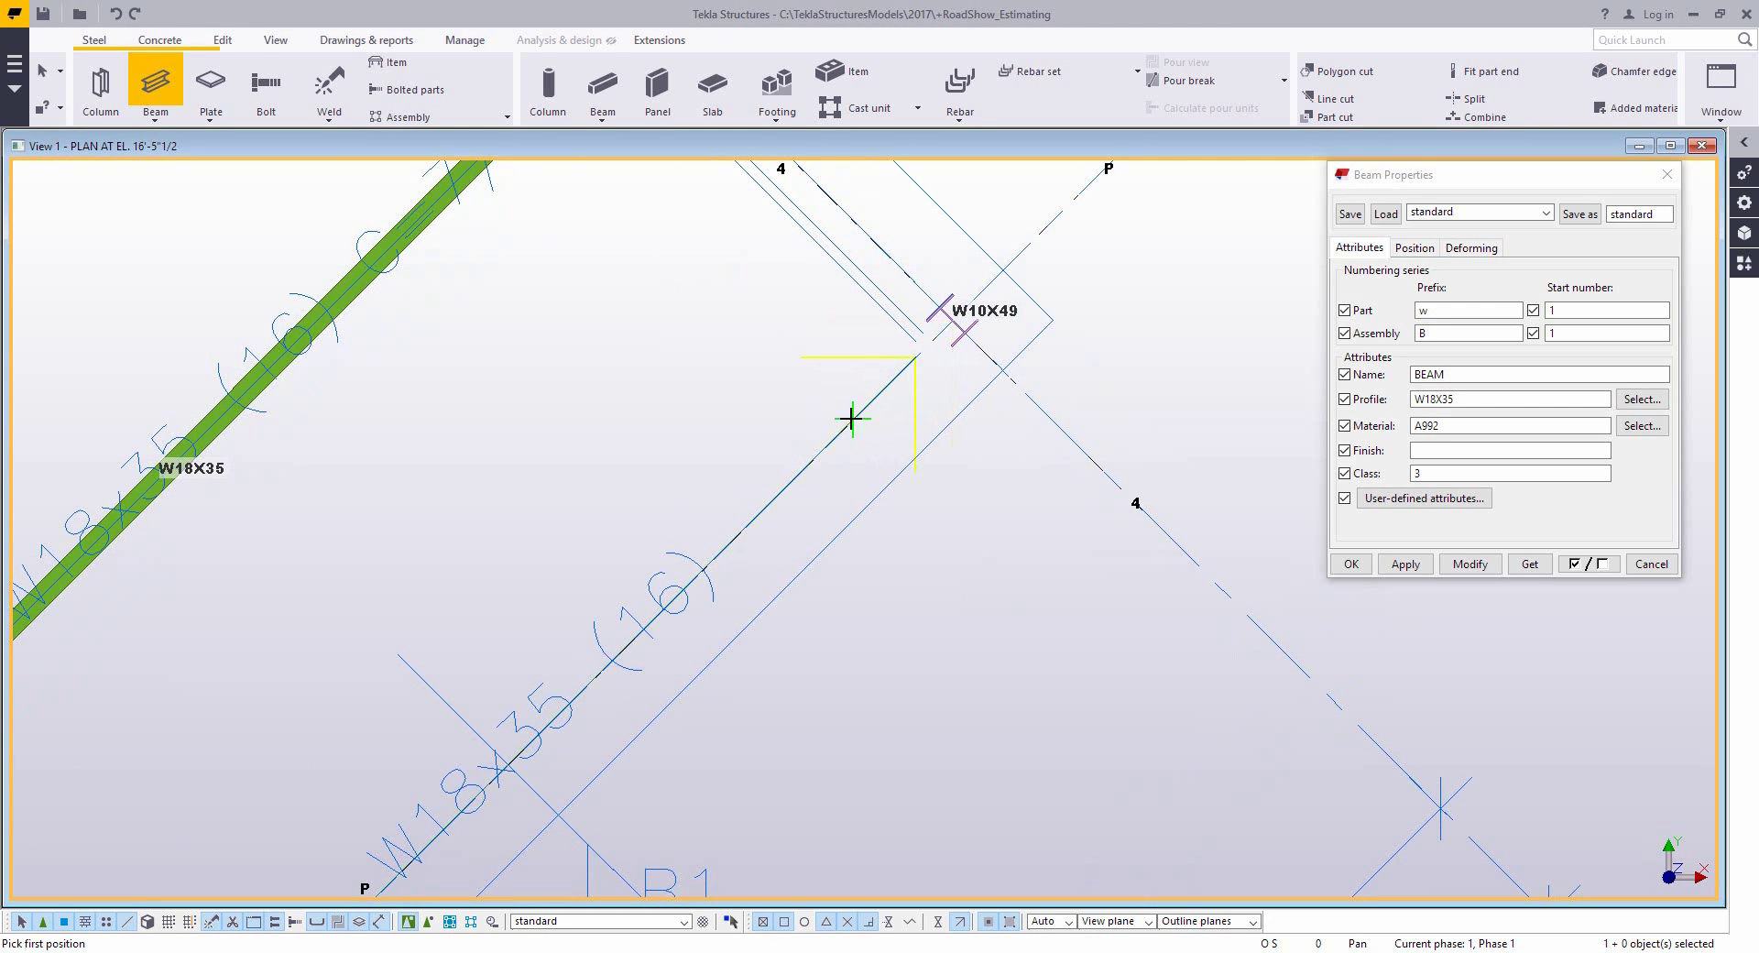
scroll(847, 427, down, 5)
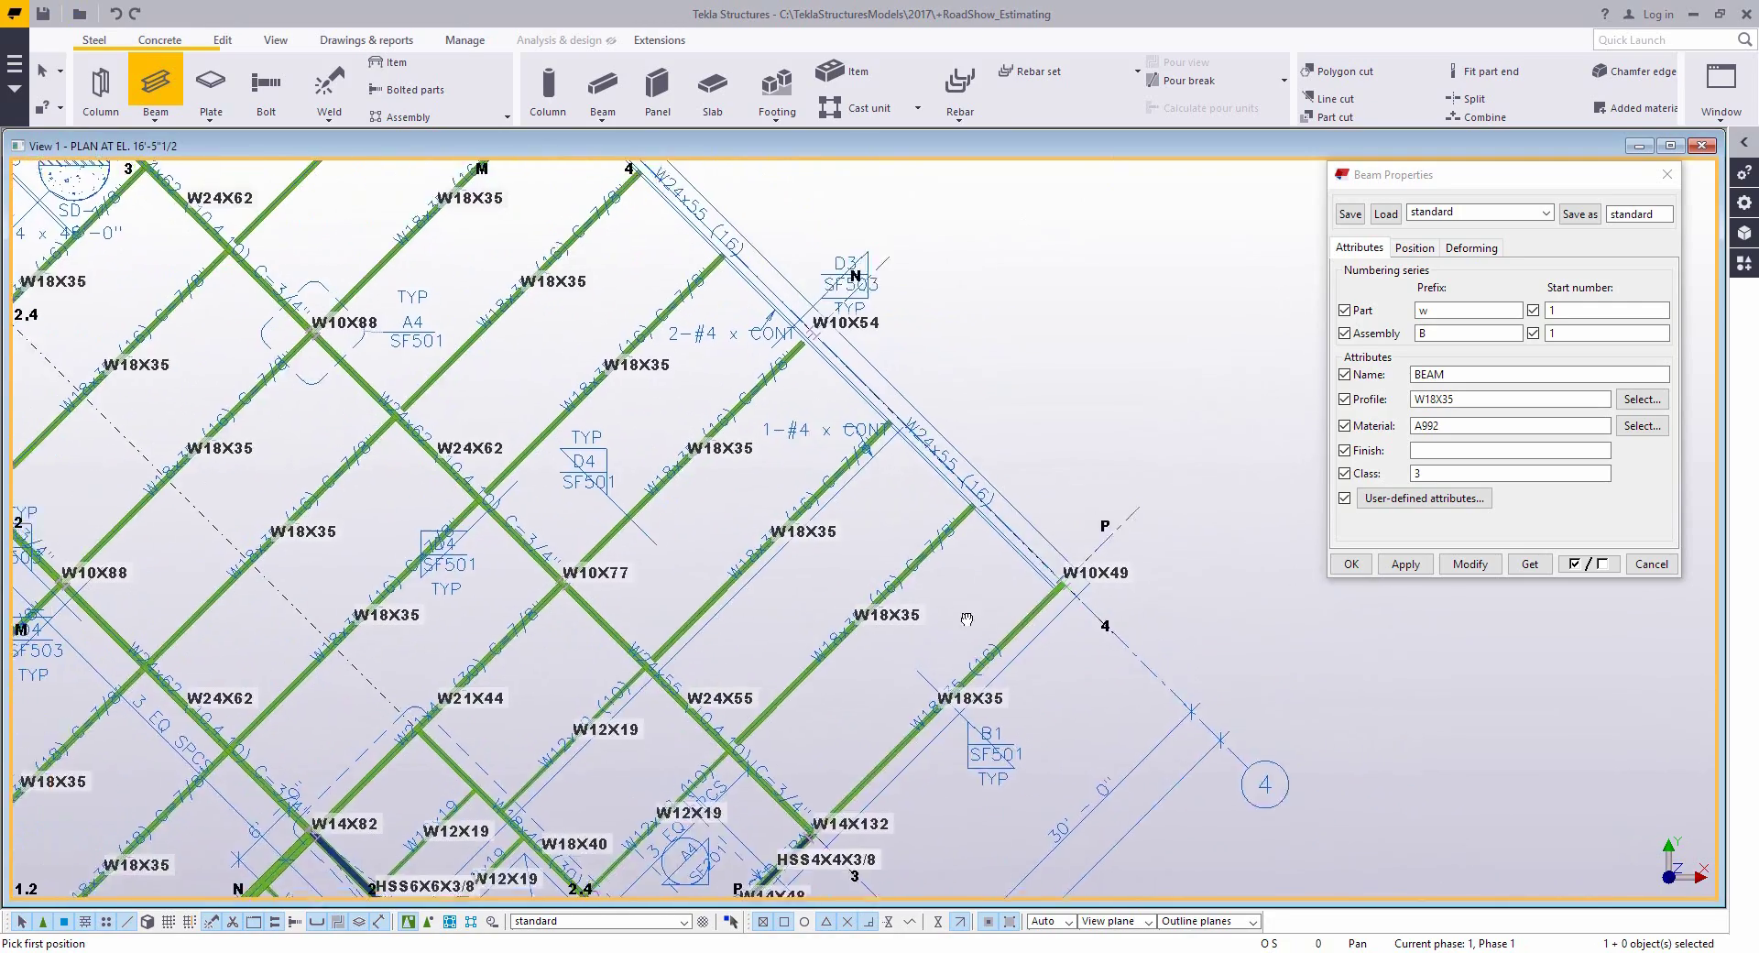
- Set the beam profile to W24X55 and model beams along grid line 4 from L to M and from M to N
scroll(746, 451, down, 1)
middle_drag(683, 385, 809, 628)
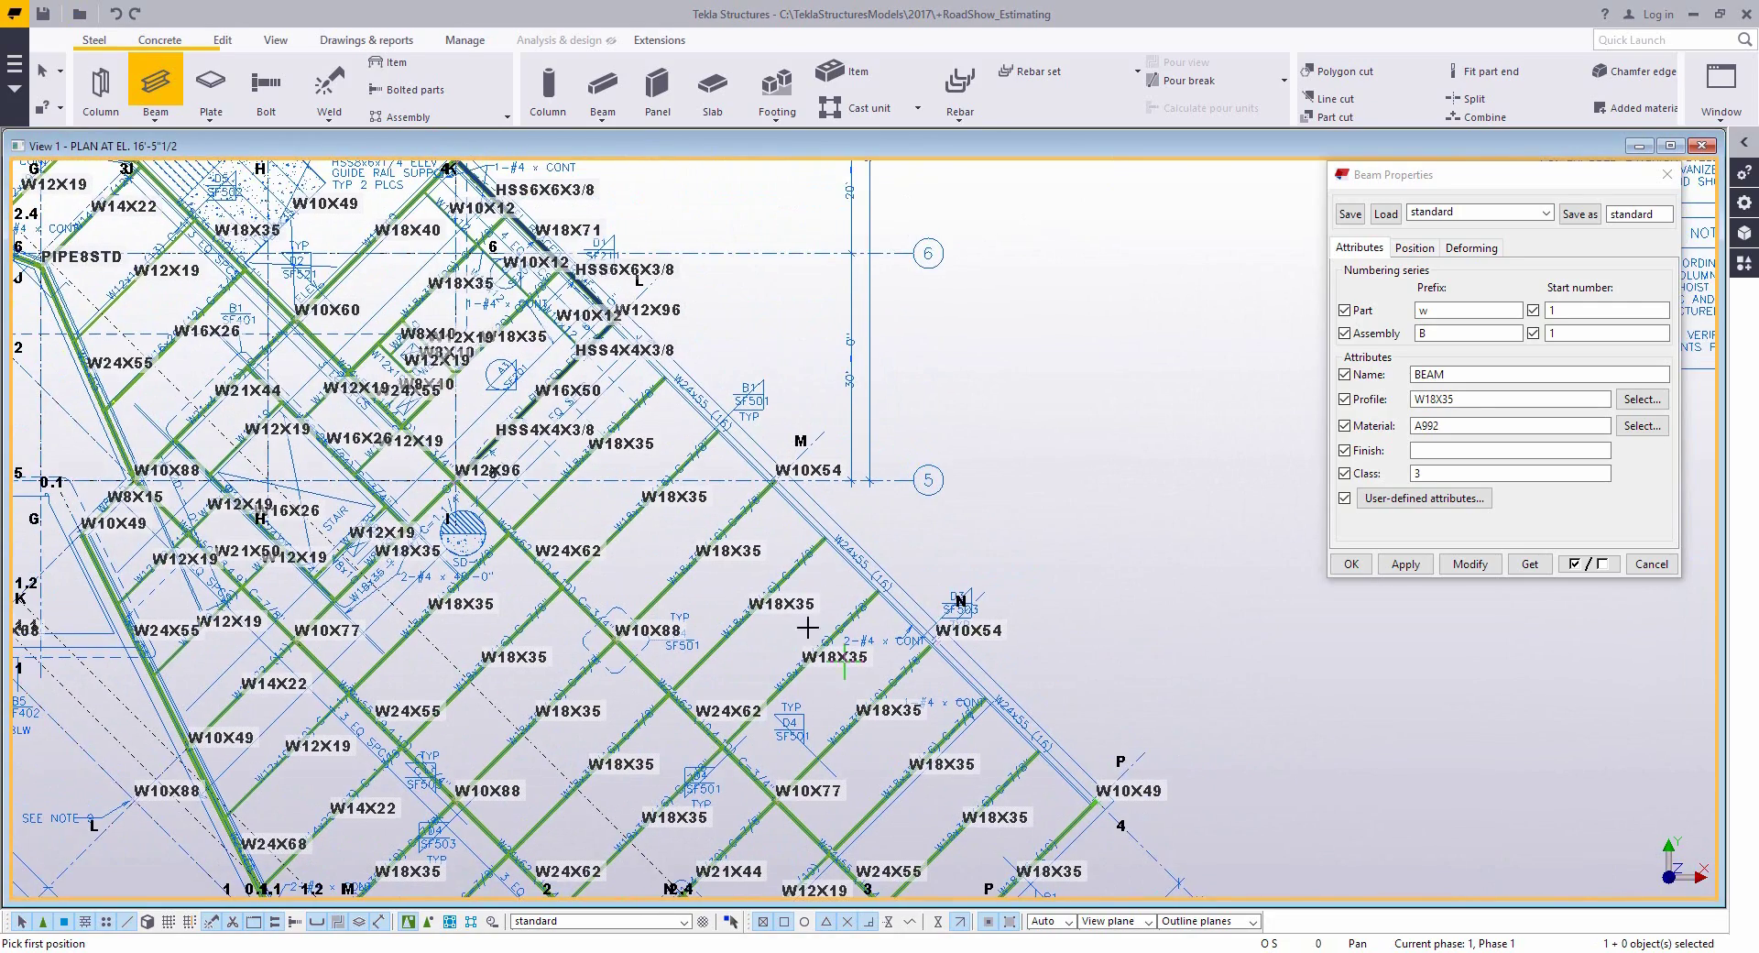
double_click(1473, 399)
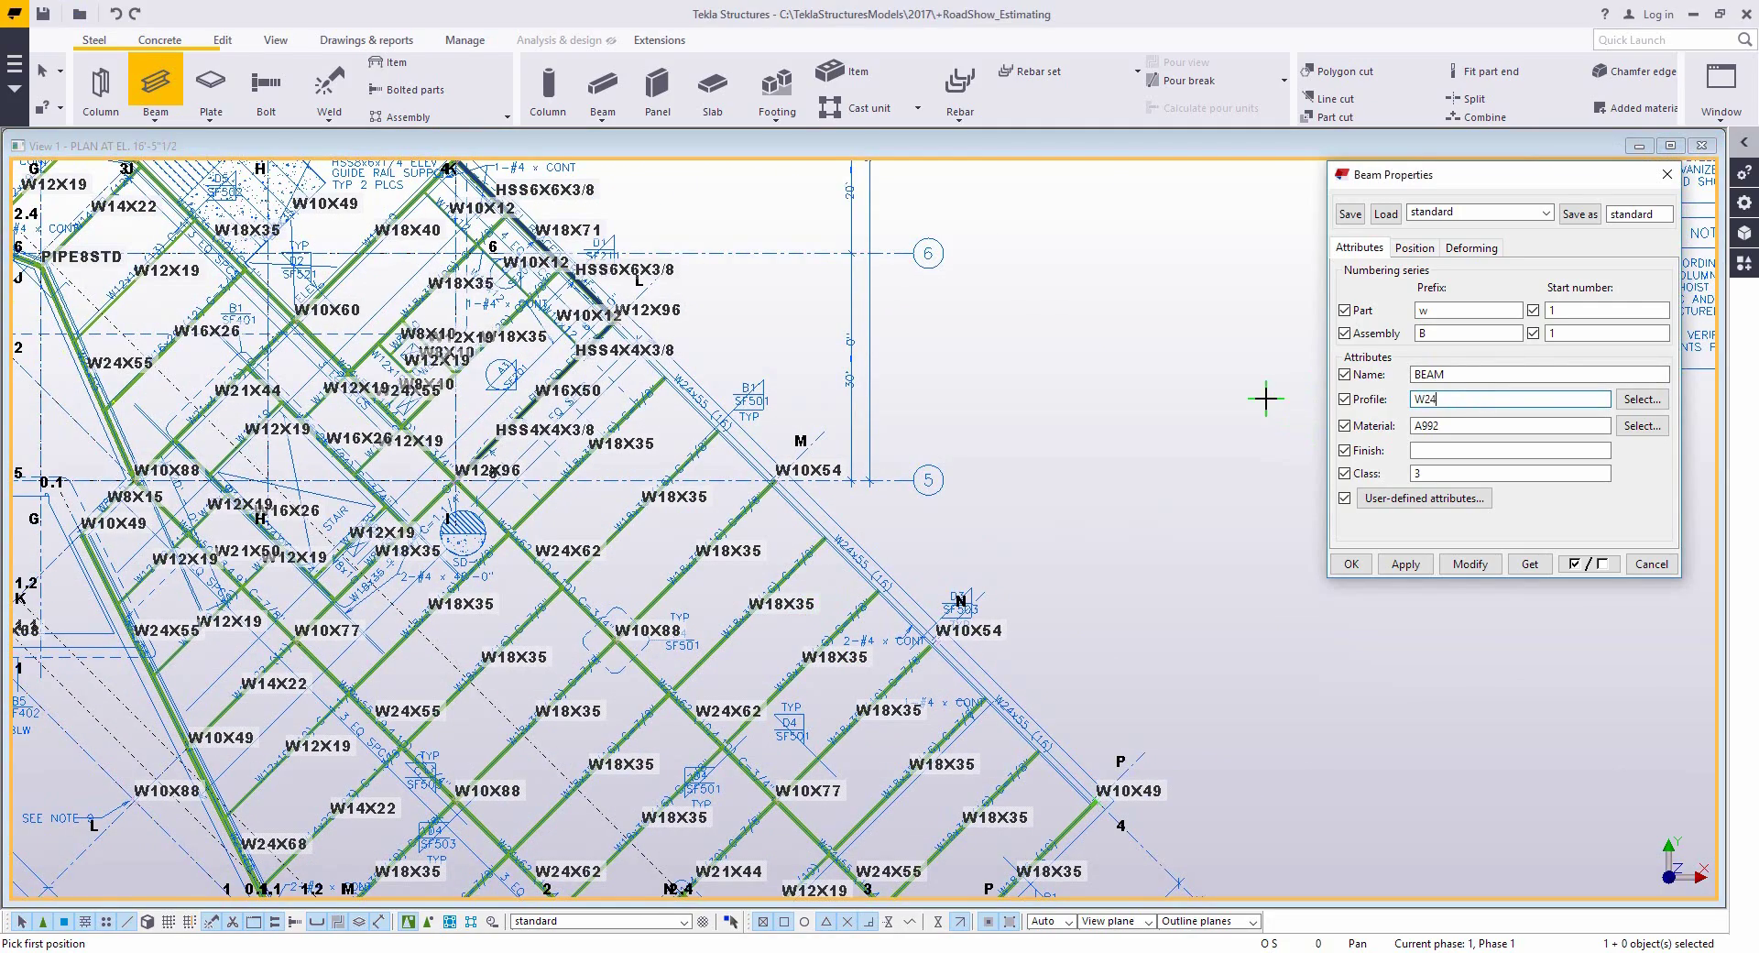
scroll(797, 534, up, 7)
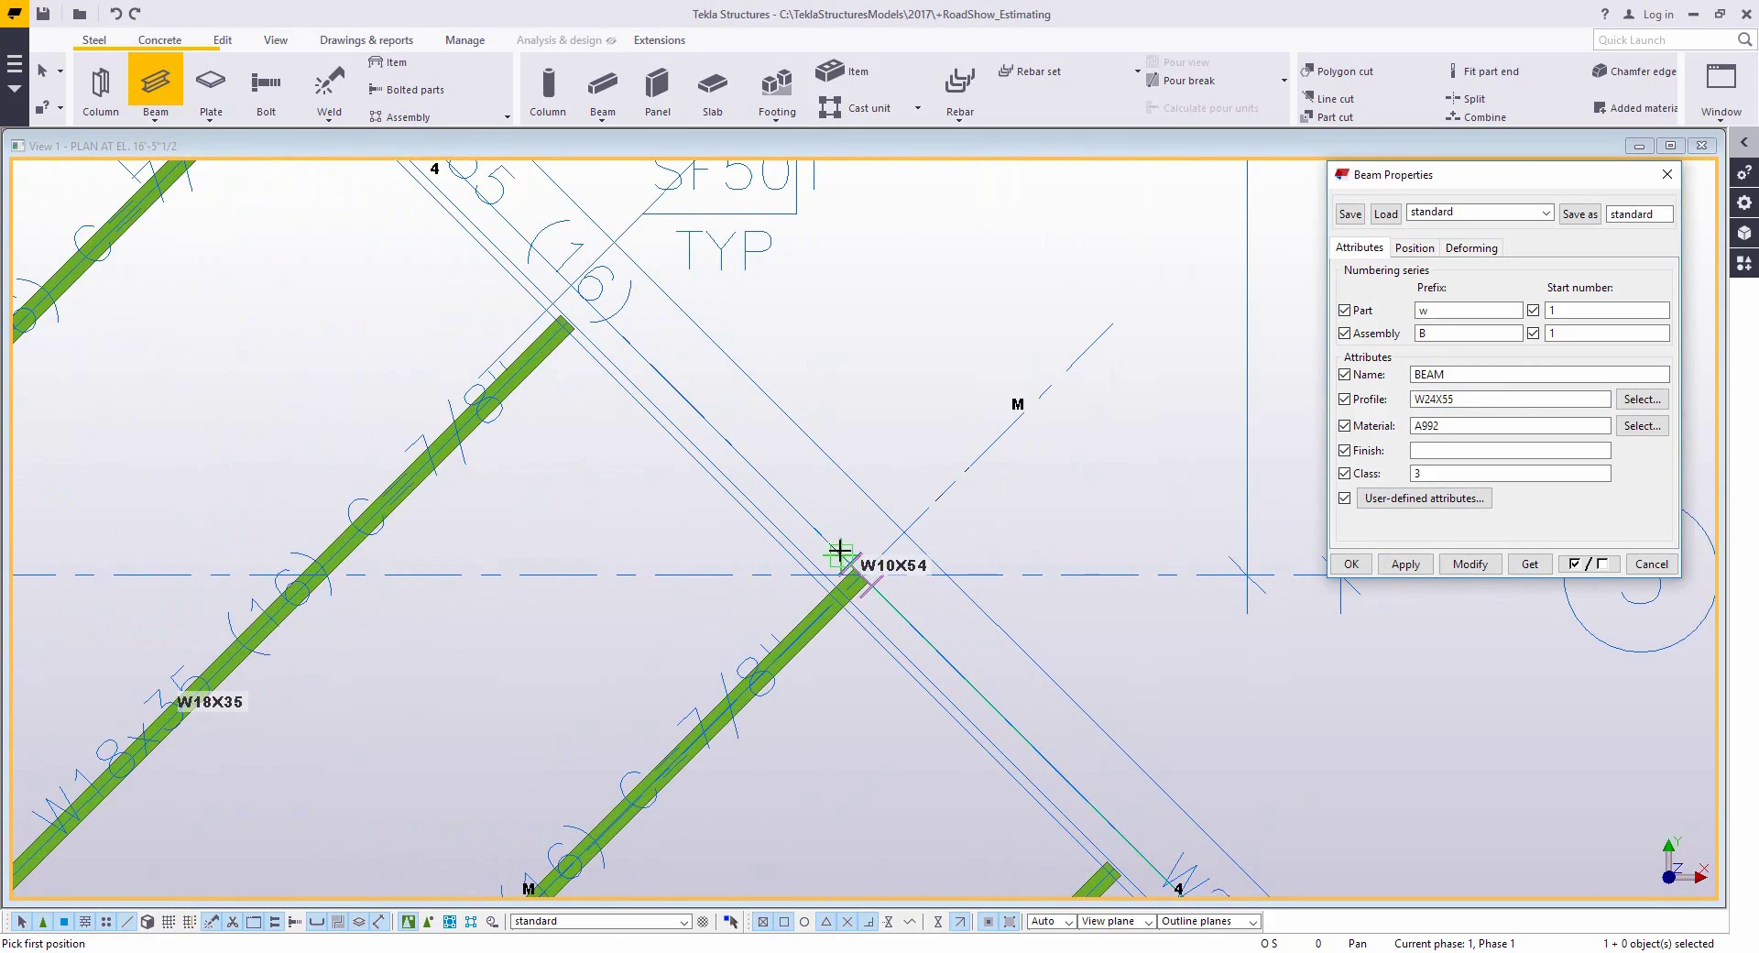
scroll(778, 451, down, 5)
scroll(1005, 753, up, 5)
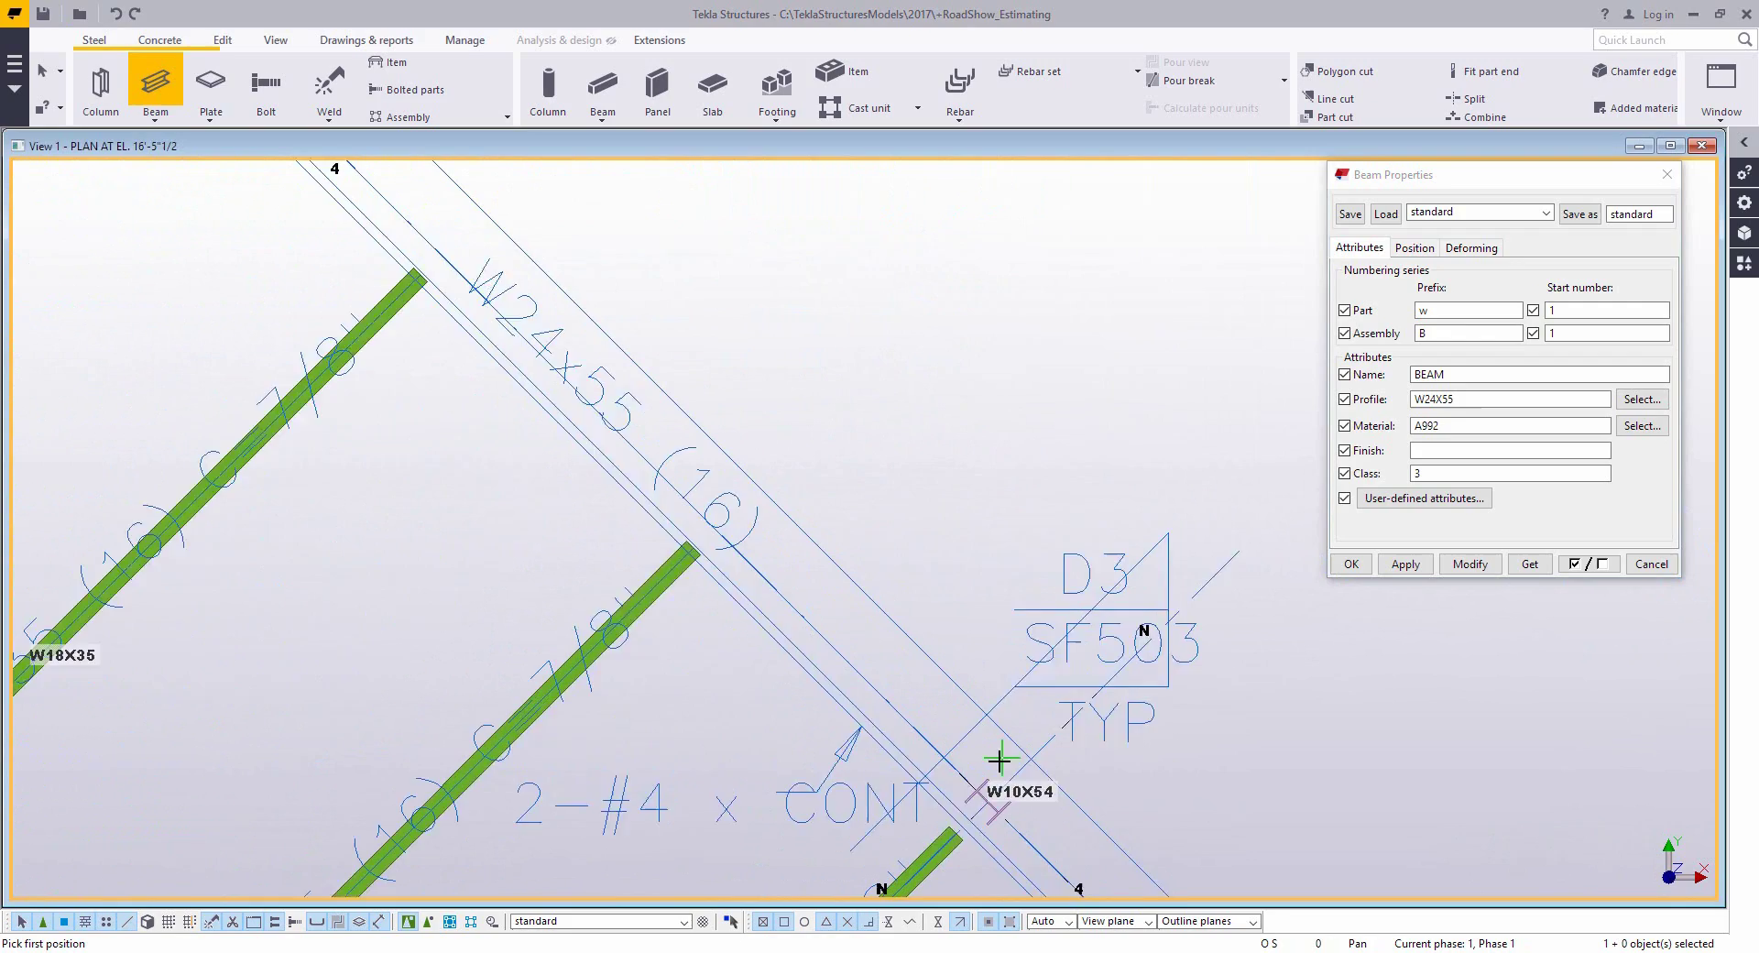
scroll(1014, 784, down, 3)
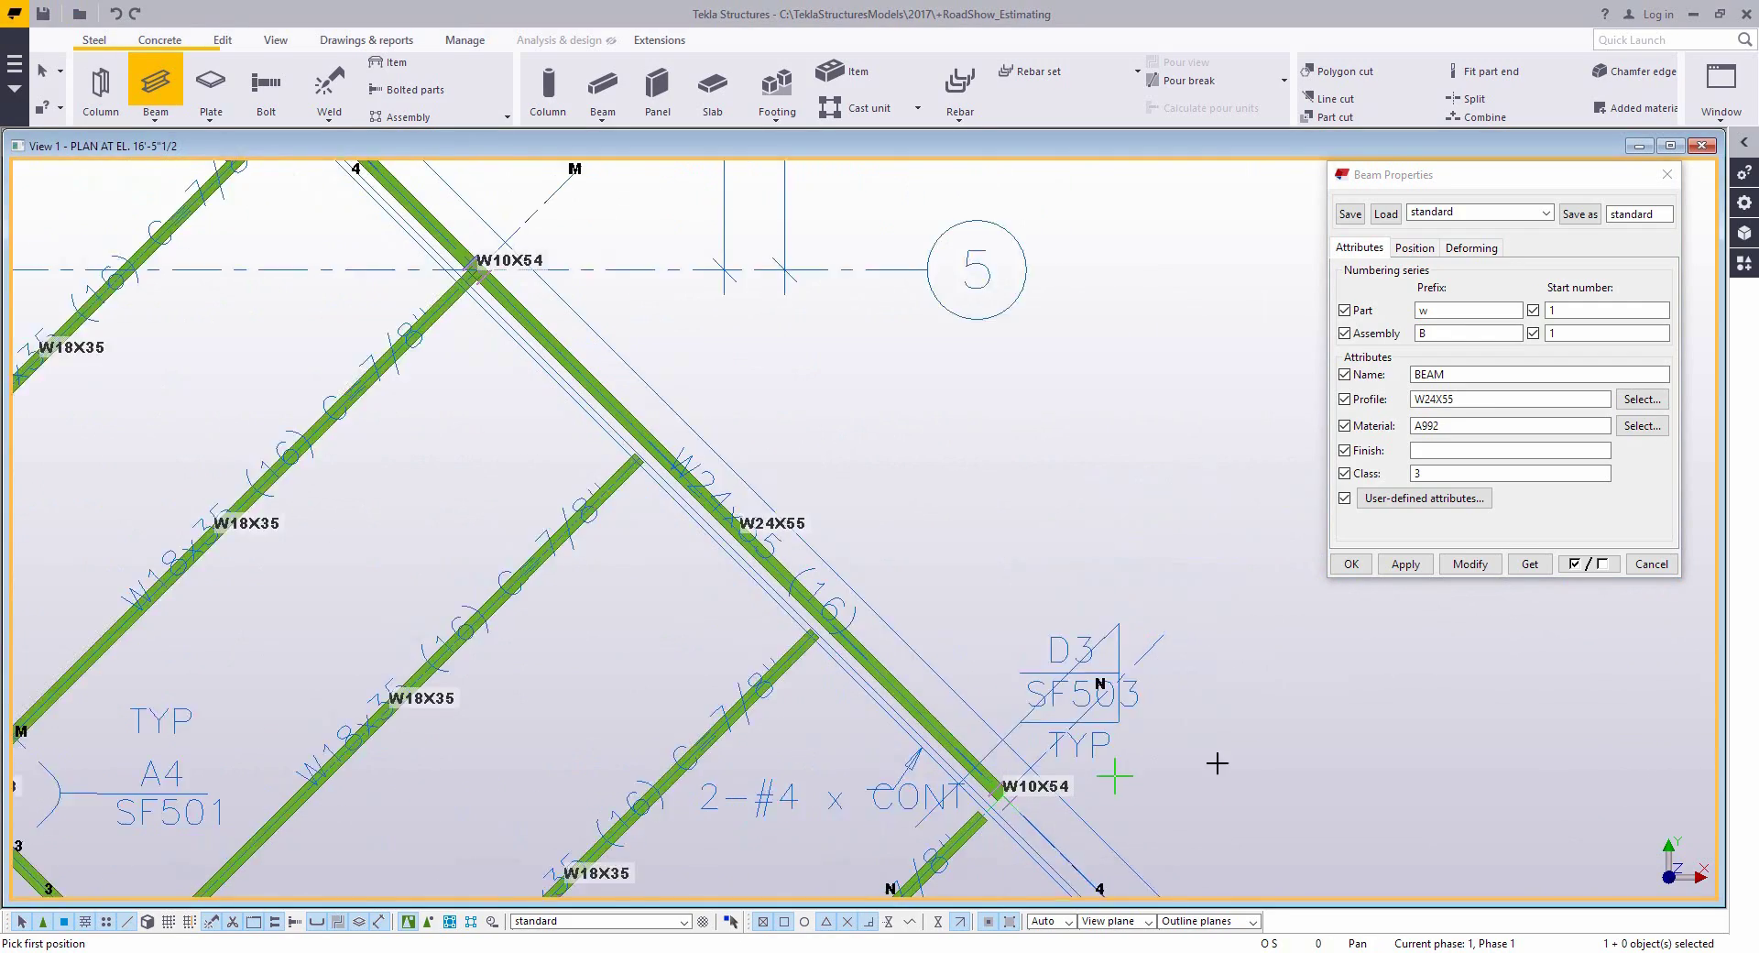
- Model the last W24X55 beam along grid line 4 from N to P, ending beam creation and closing its properties
middle_drag(1218, 764, 888, 354)
scroll(986, 620, up, 2)
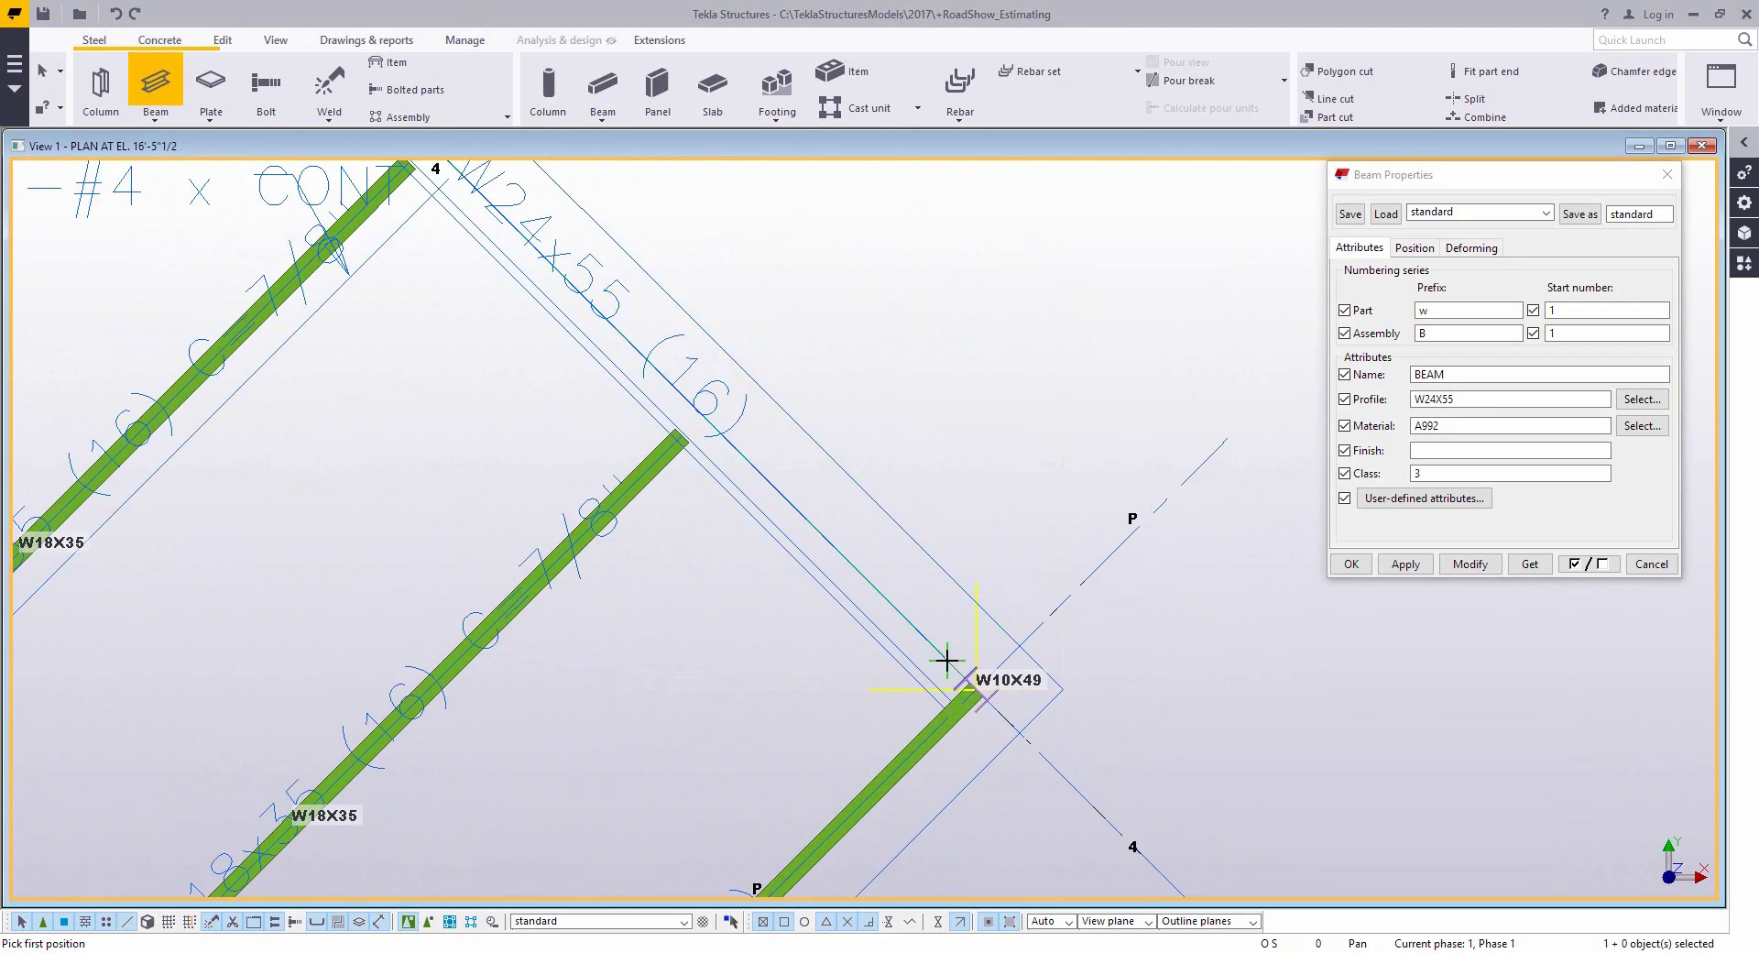
scroll(920, 589, down, 4)
middle_drag(860, 441, 1095, 563)
scroll(1113, 475, down, 1)
middle_drag(1112, 474, 1039, 516)
right_click(1064, 344)
click(1104, 354)
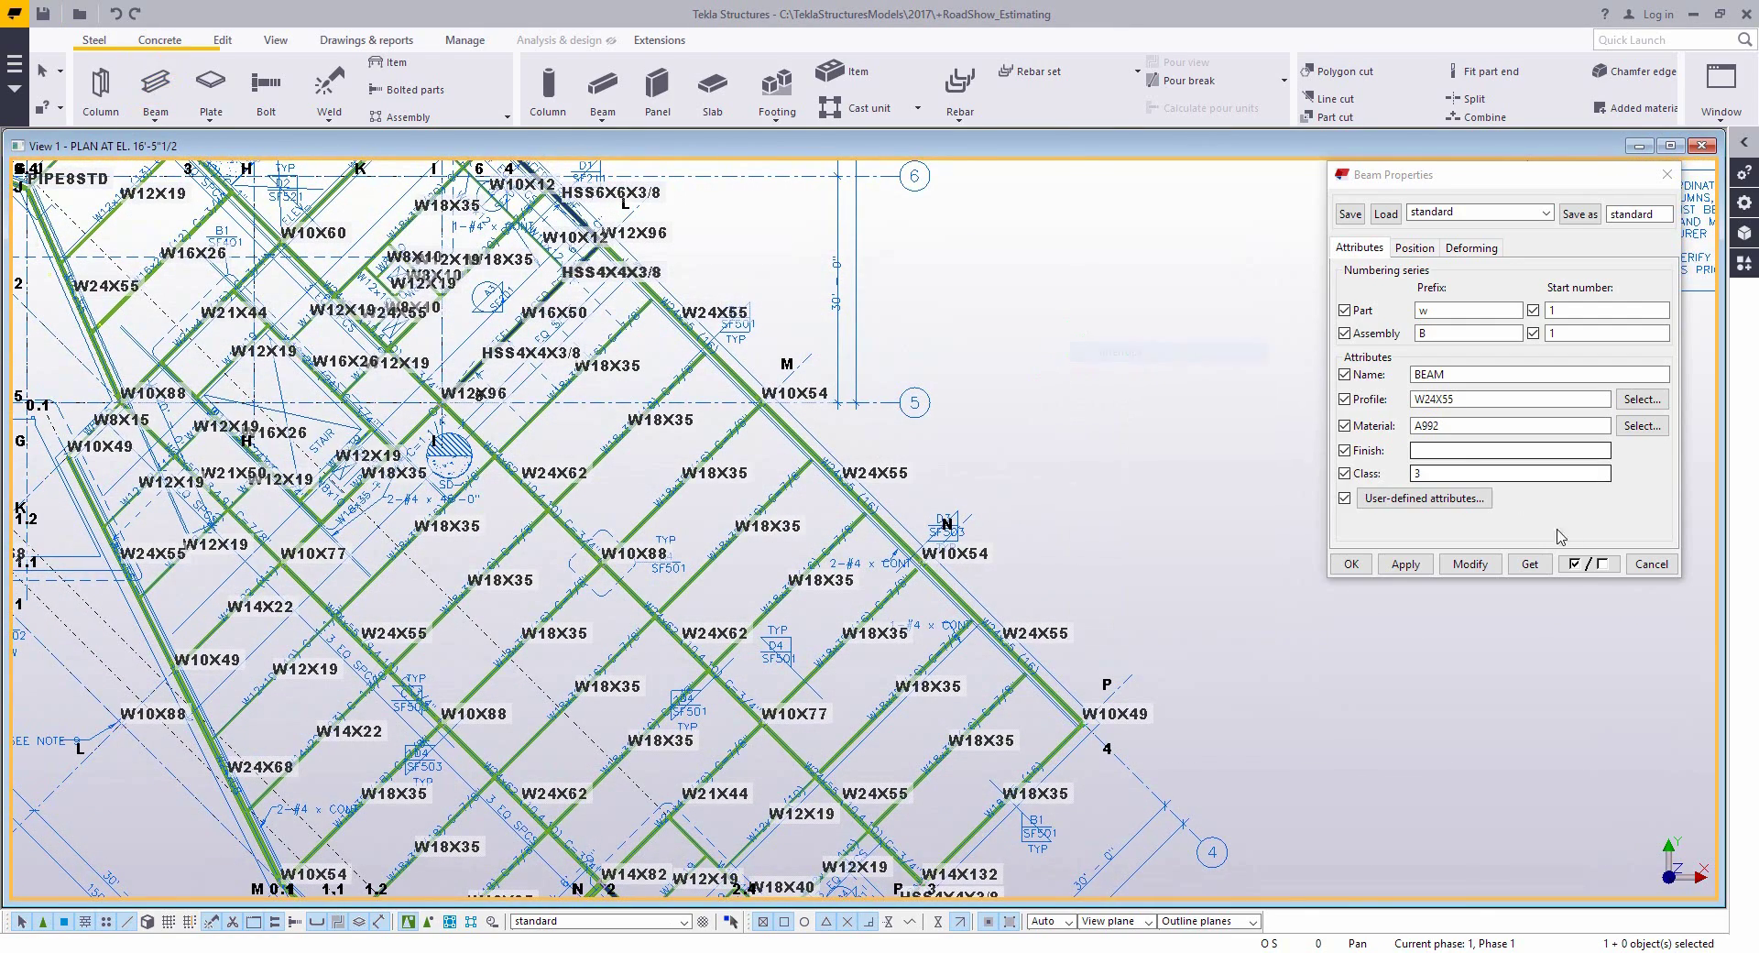
click(1649, 561)
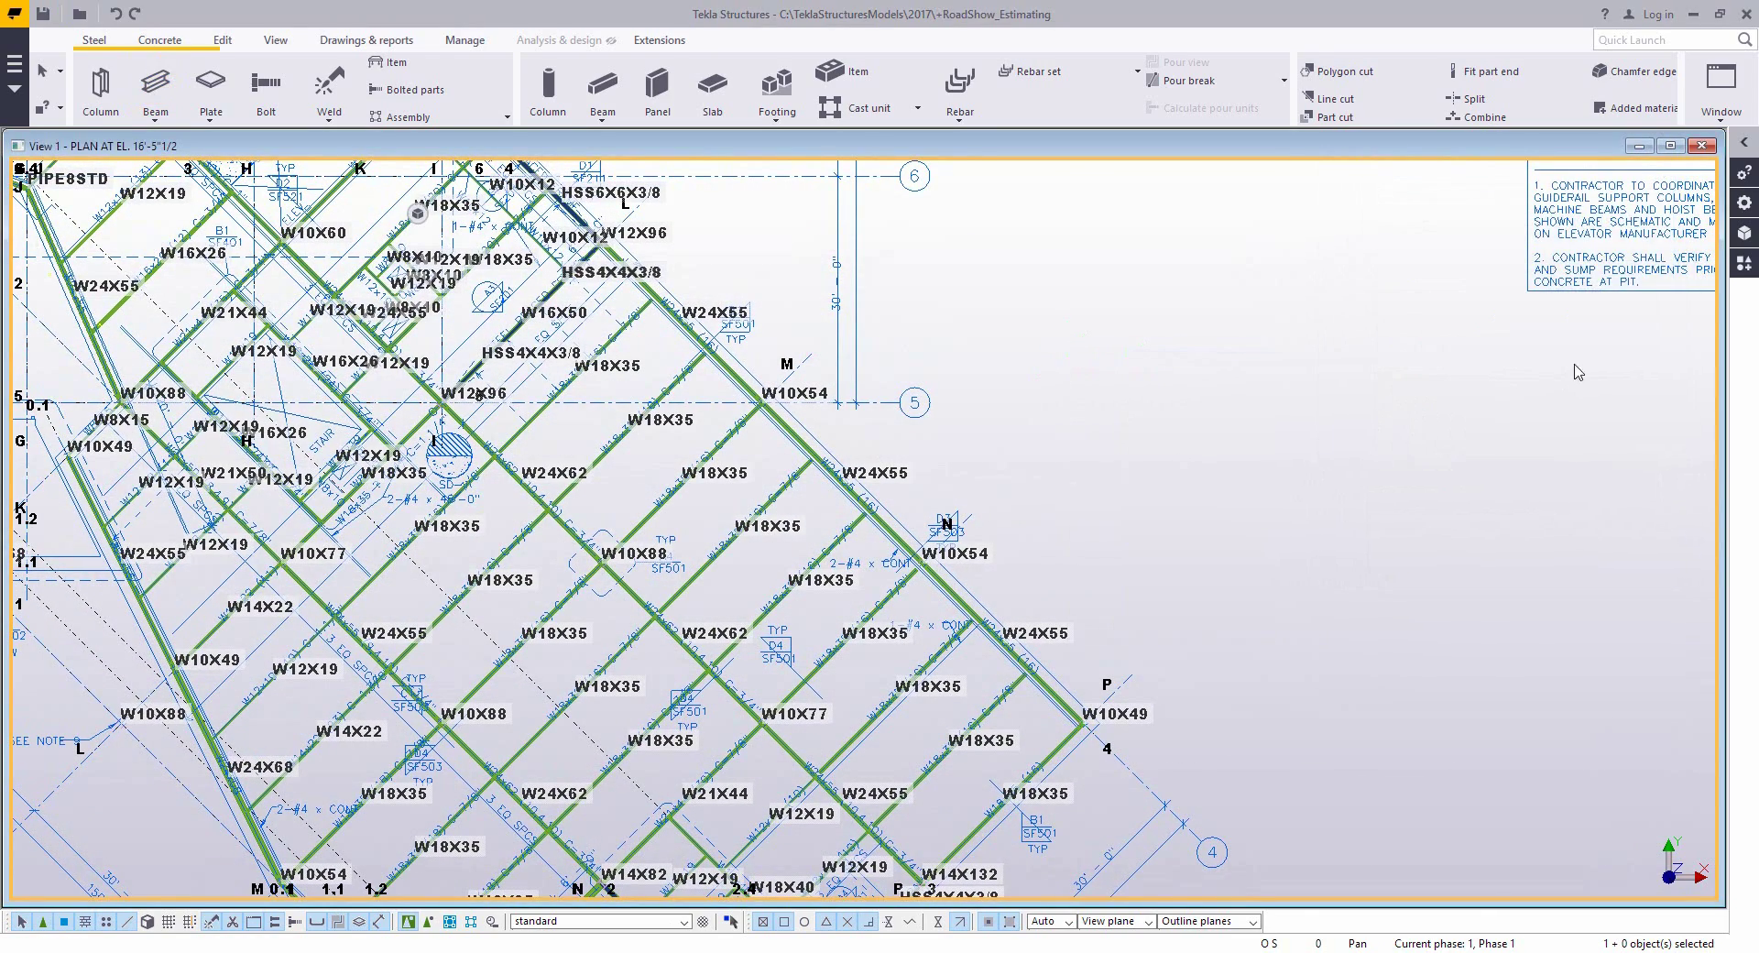
- Search the applications and components catalog for "extend"
click(1746, 265)
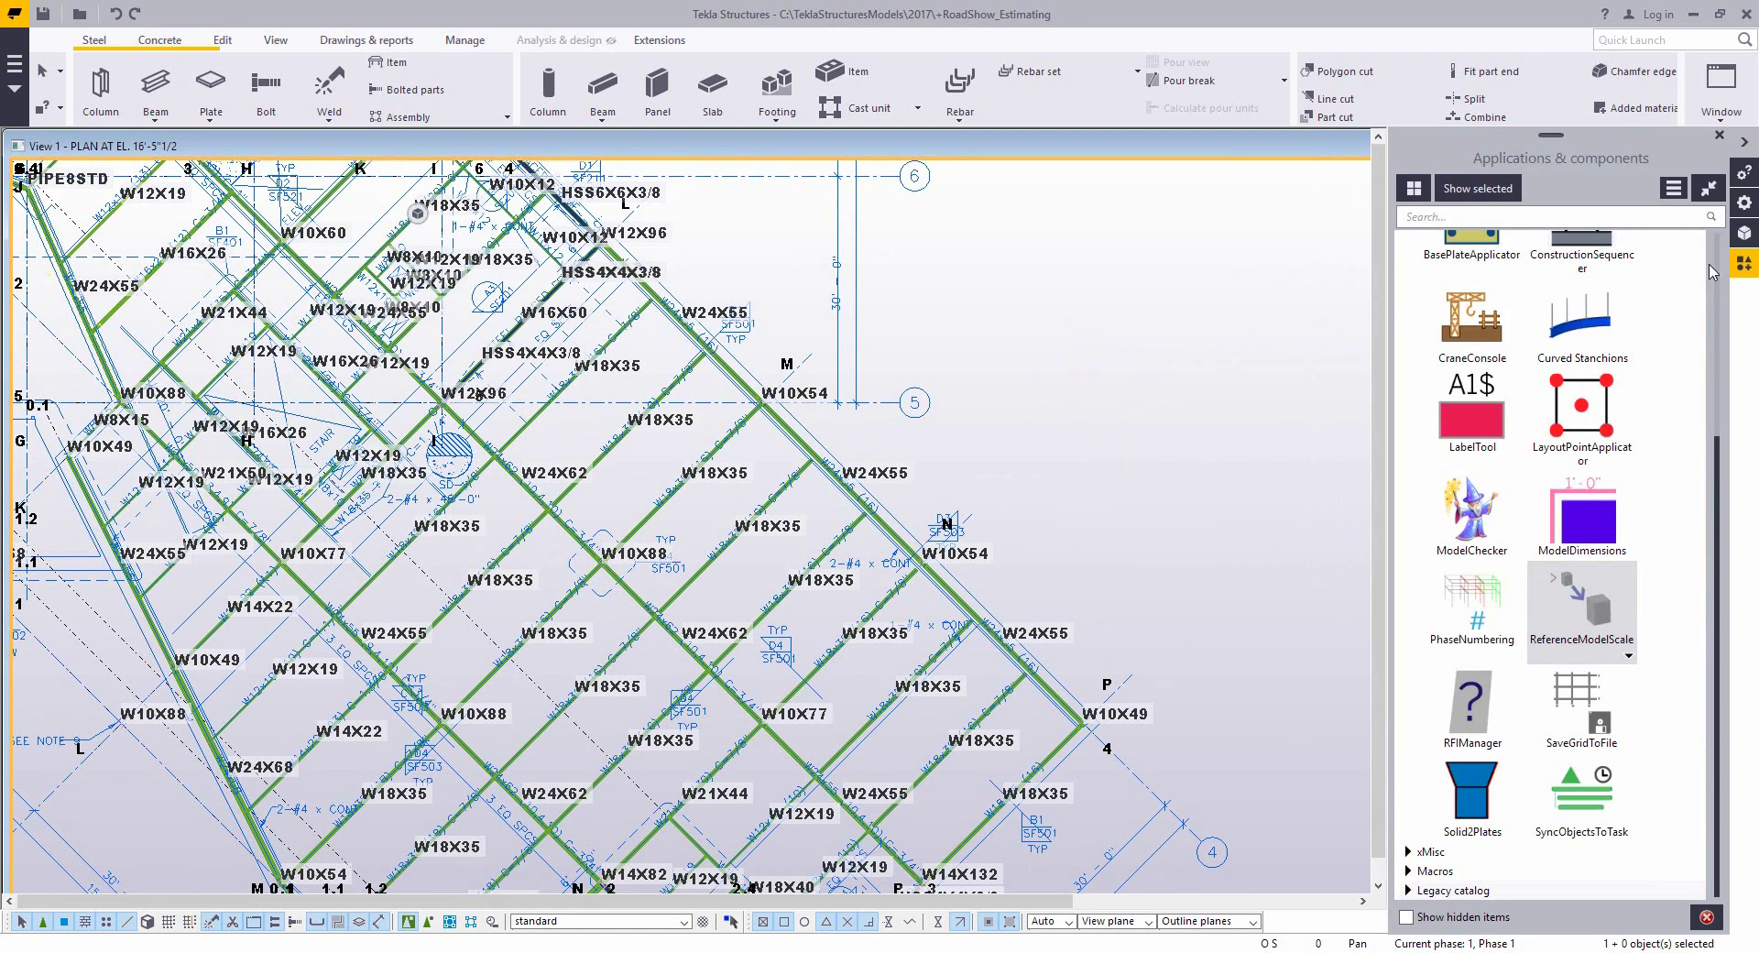
click(1426, 217)
text(extend)
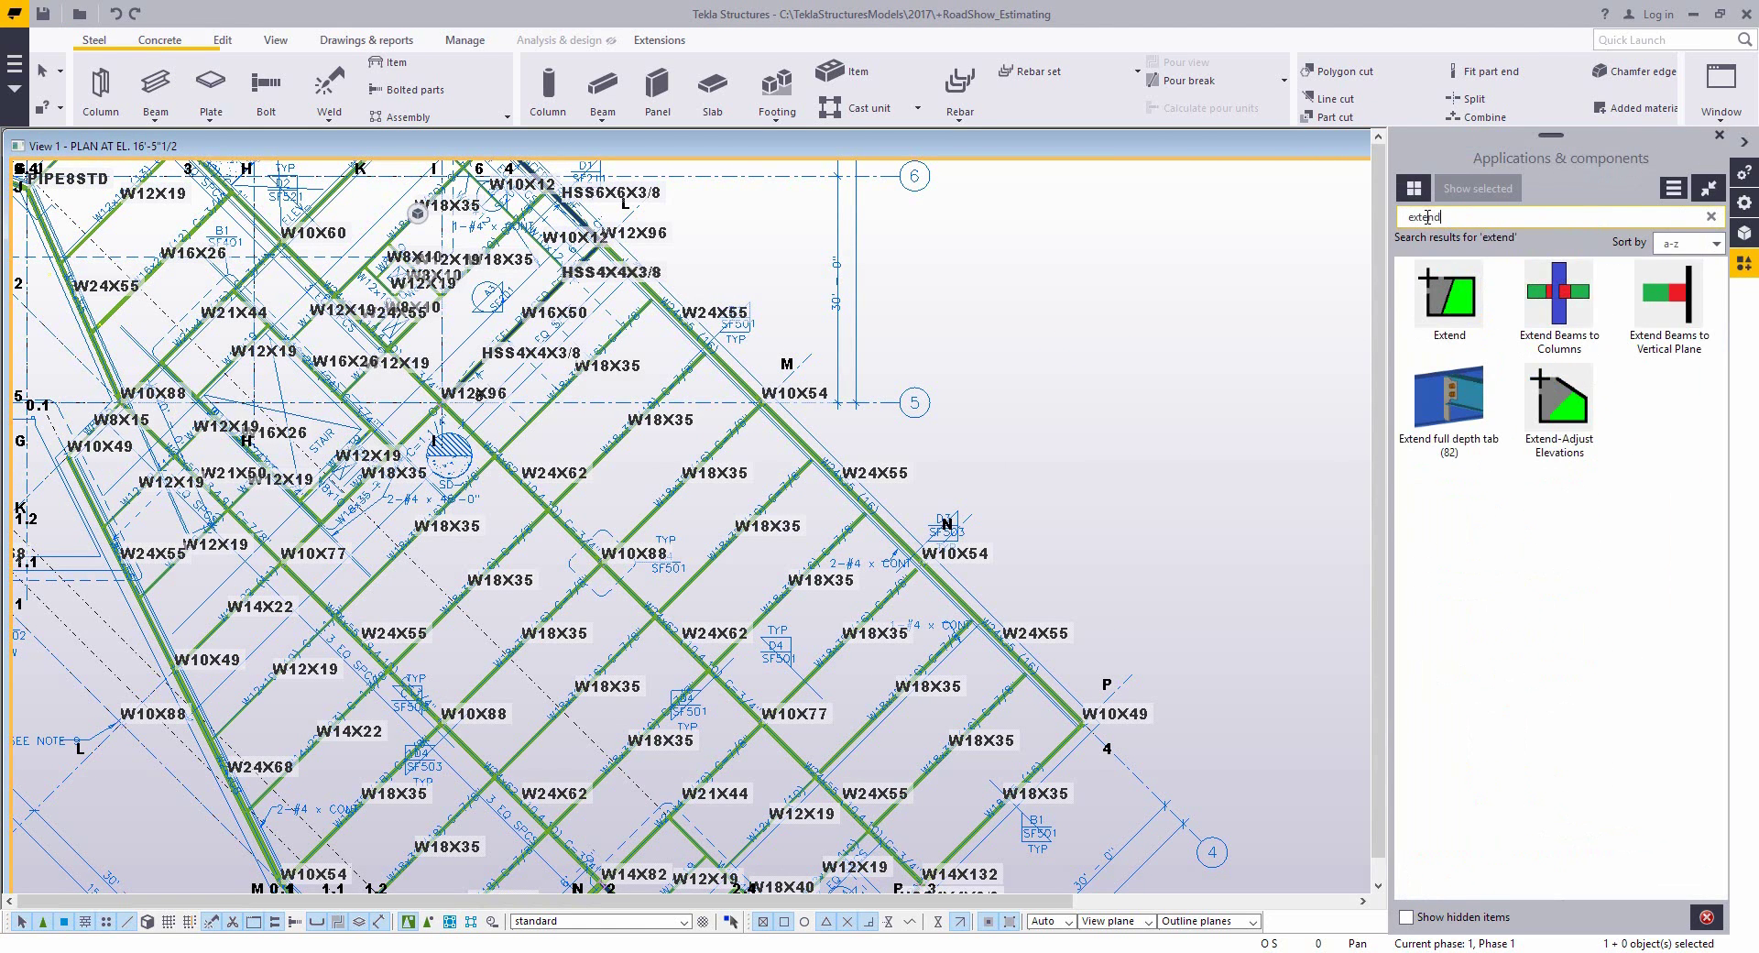
- Select all nine W18X35 beams spanning grid lines 3 to 4, from the one nearest L to the one on P
click(1049, 741)
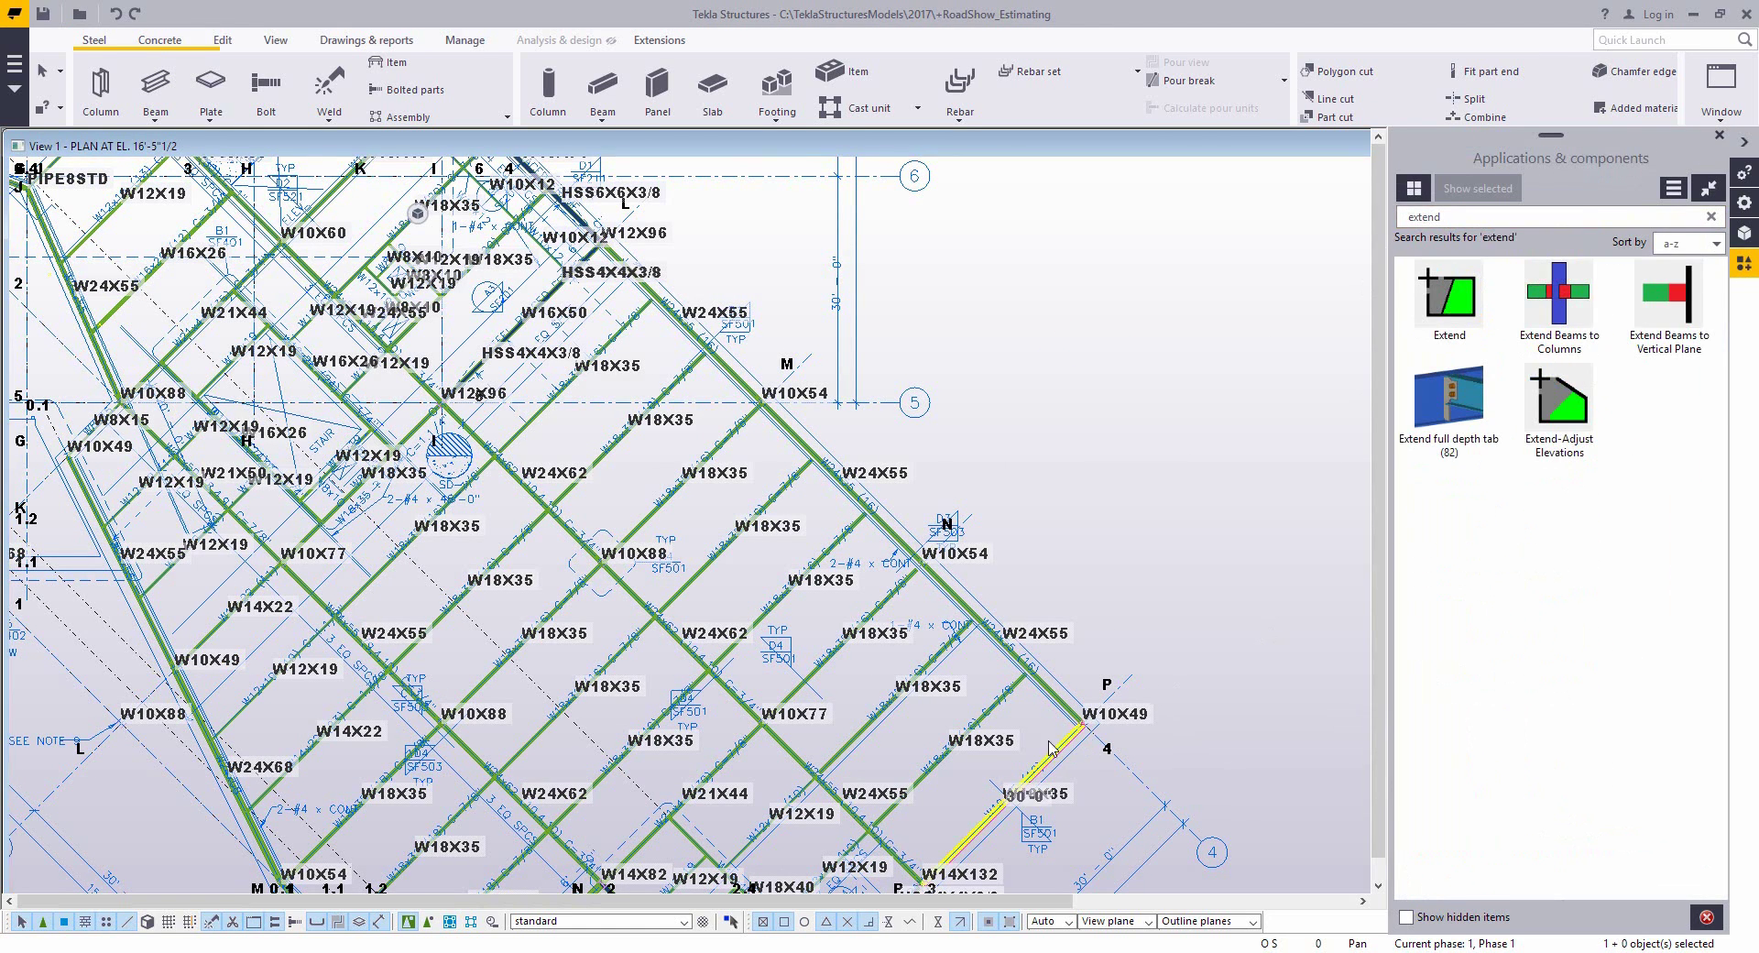
ctrl+click(997, 700)
ctrl+click(888, 608)
ctrl+click(834, 555)
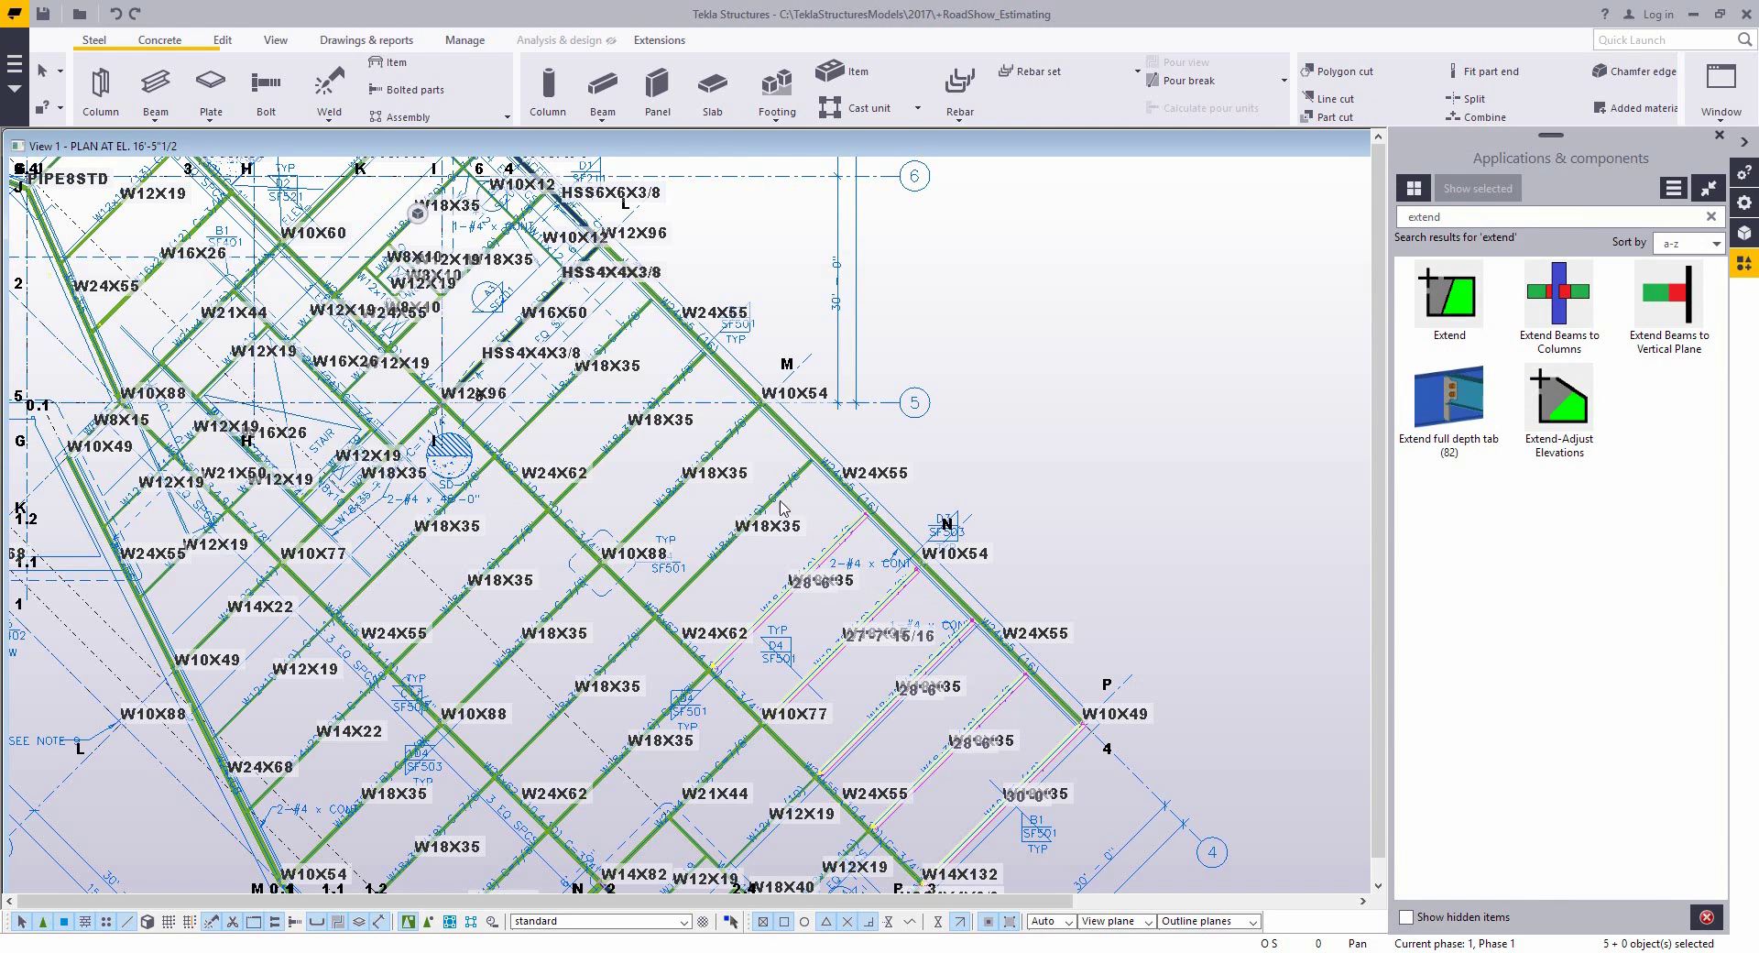
ctrl+click(781, 502)
ctrl+click(672, 388)
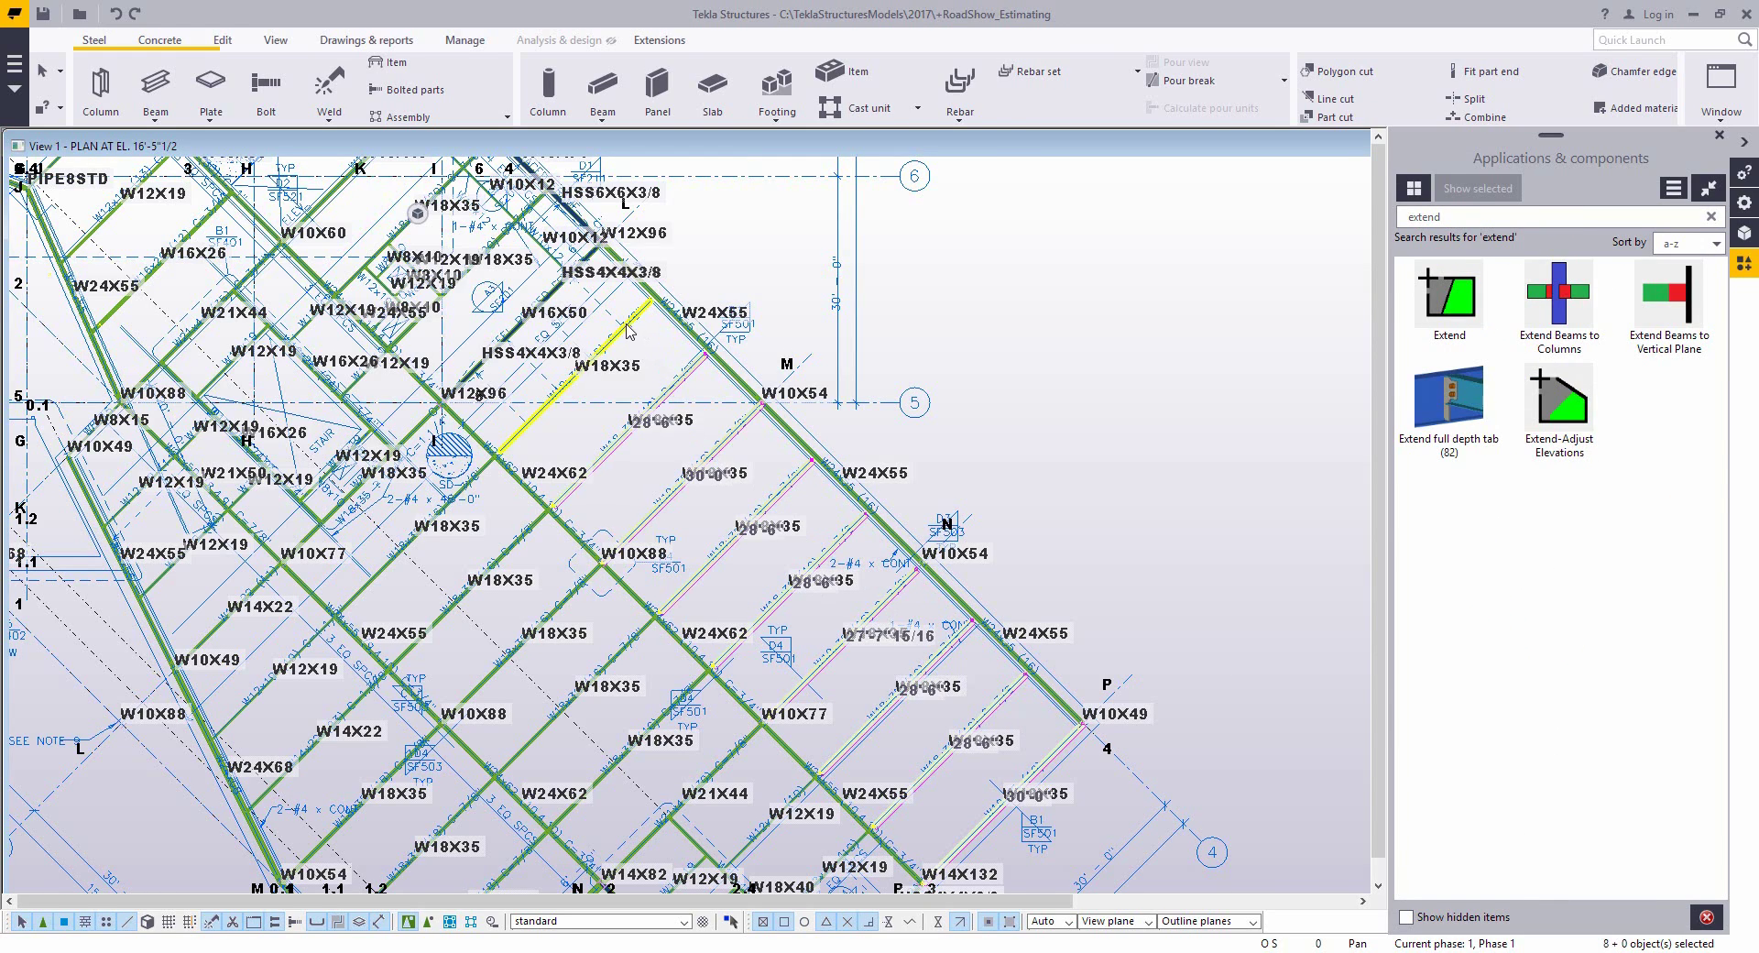
scroll(647, 330, up, 5)
scroll(648, 339, up, 2)
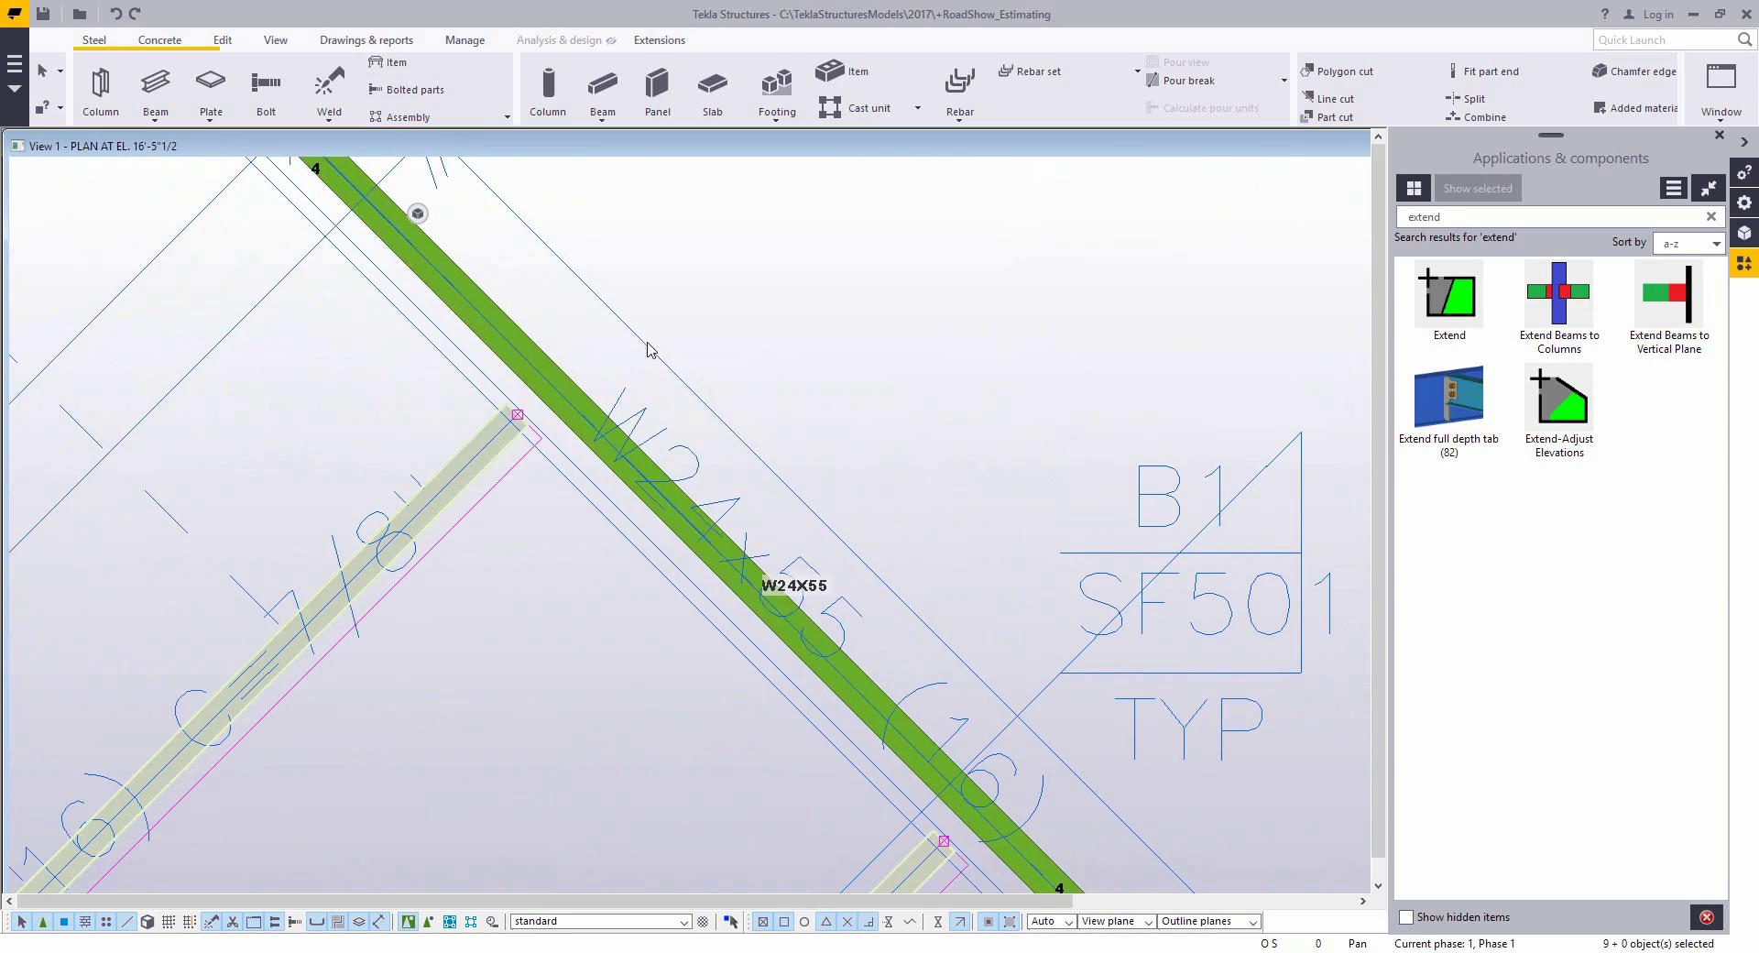
- Extend the selected W18X35 beams to the vertical plane along grid line 4, from the L intersection to the P intersection
middle_drag(872, 499, 765, 266)
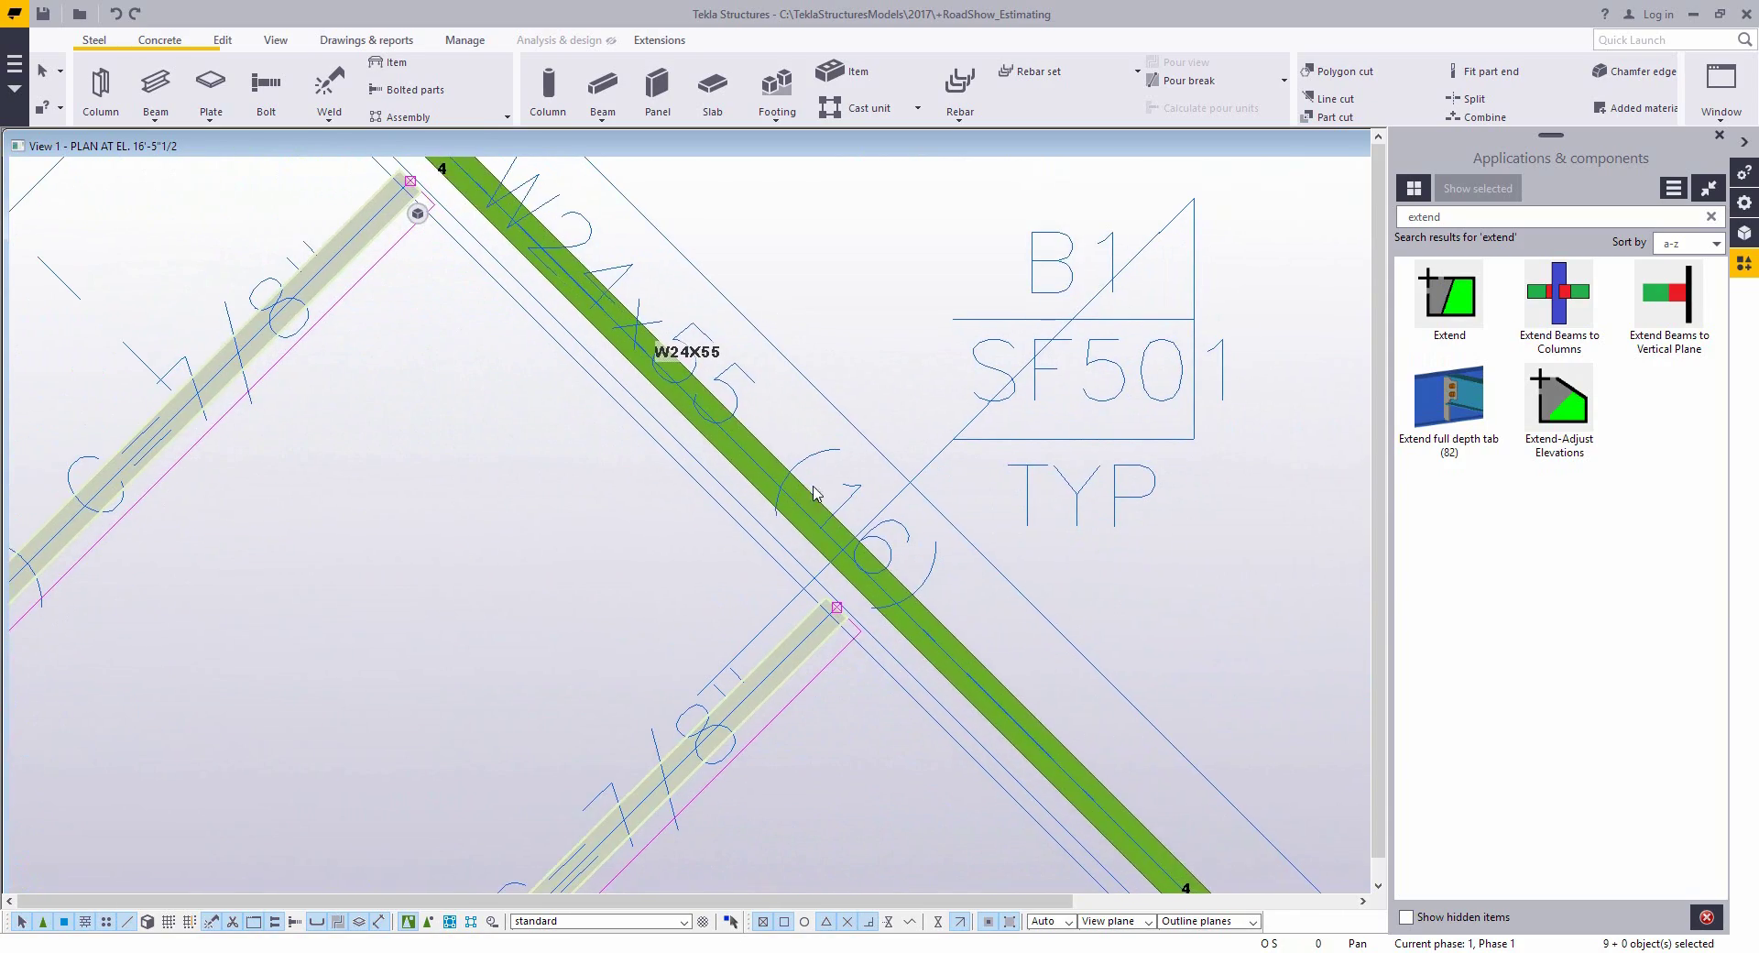
scroll(1095, 590, down, 5)
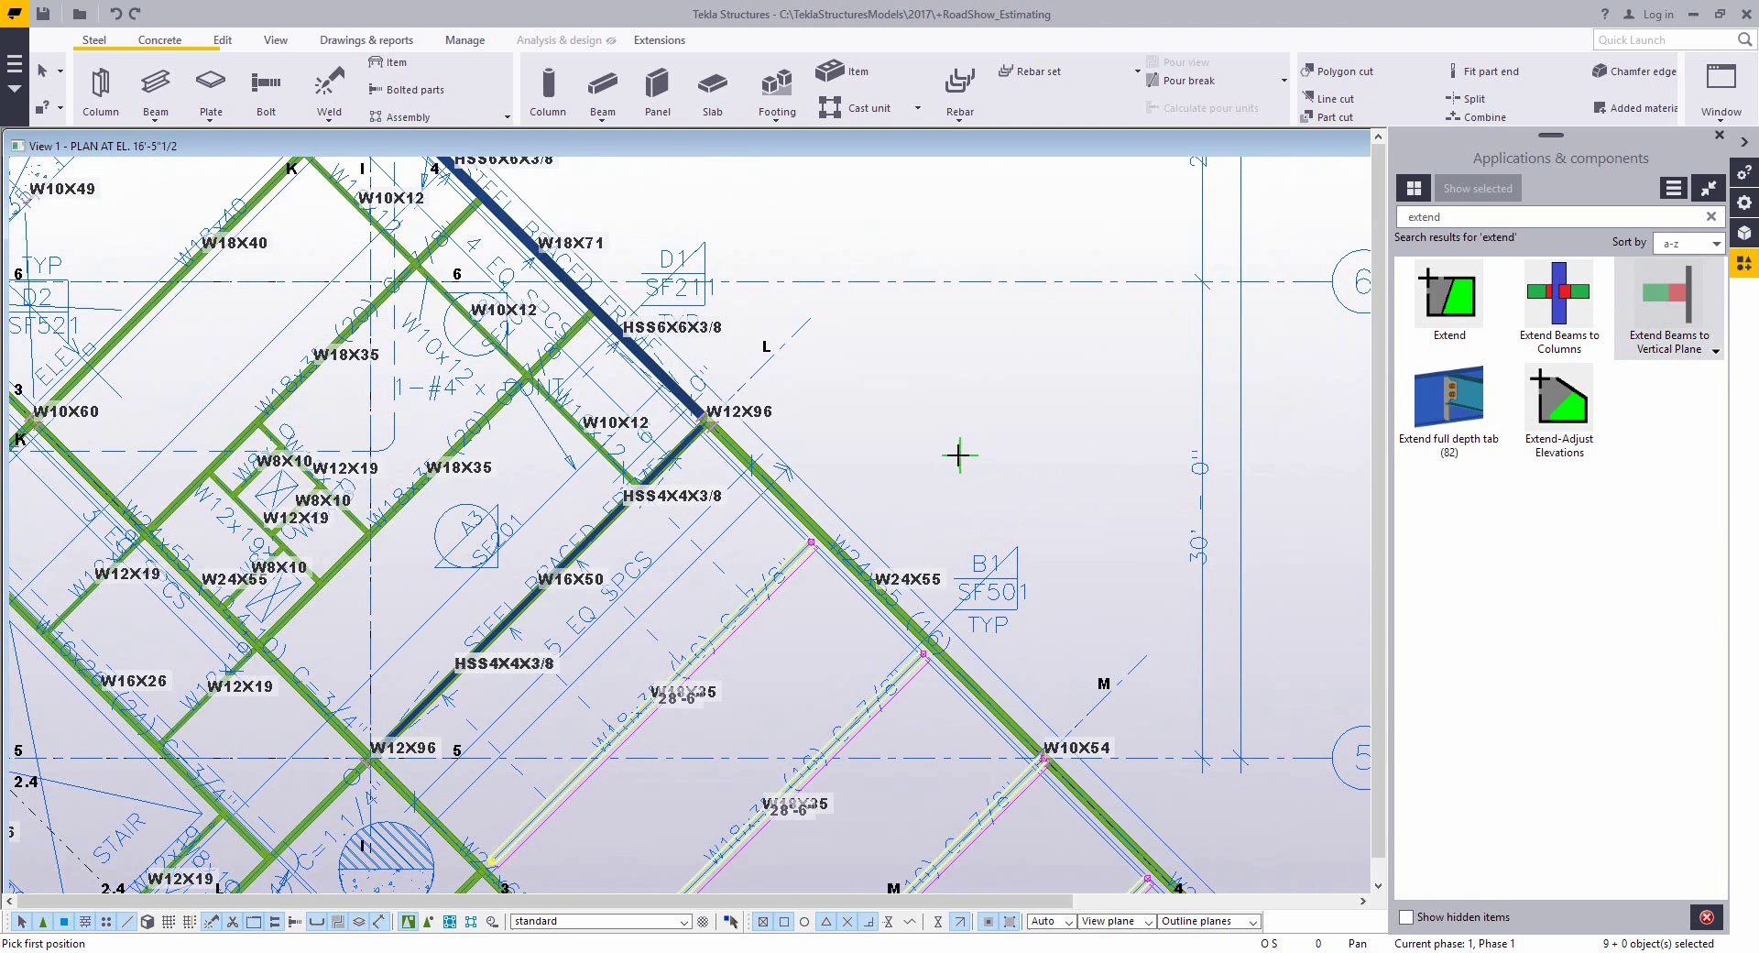
click(706, 420)
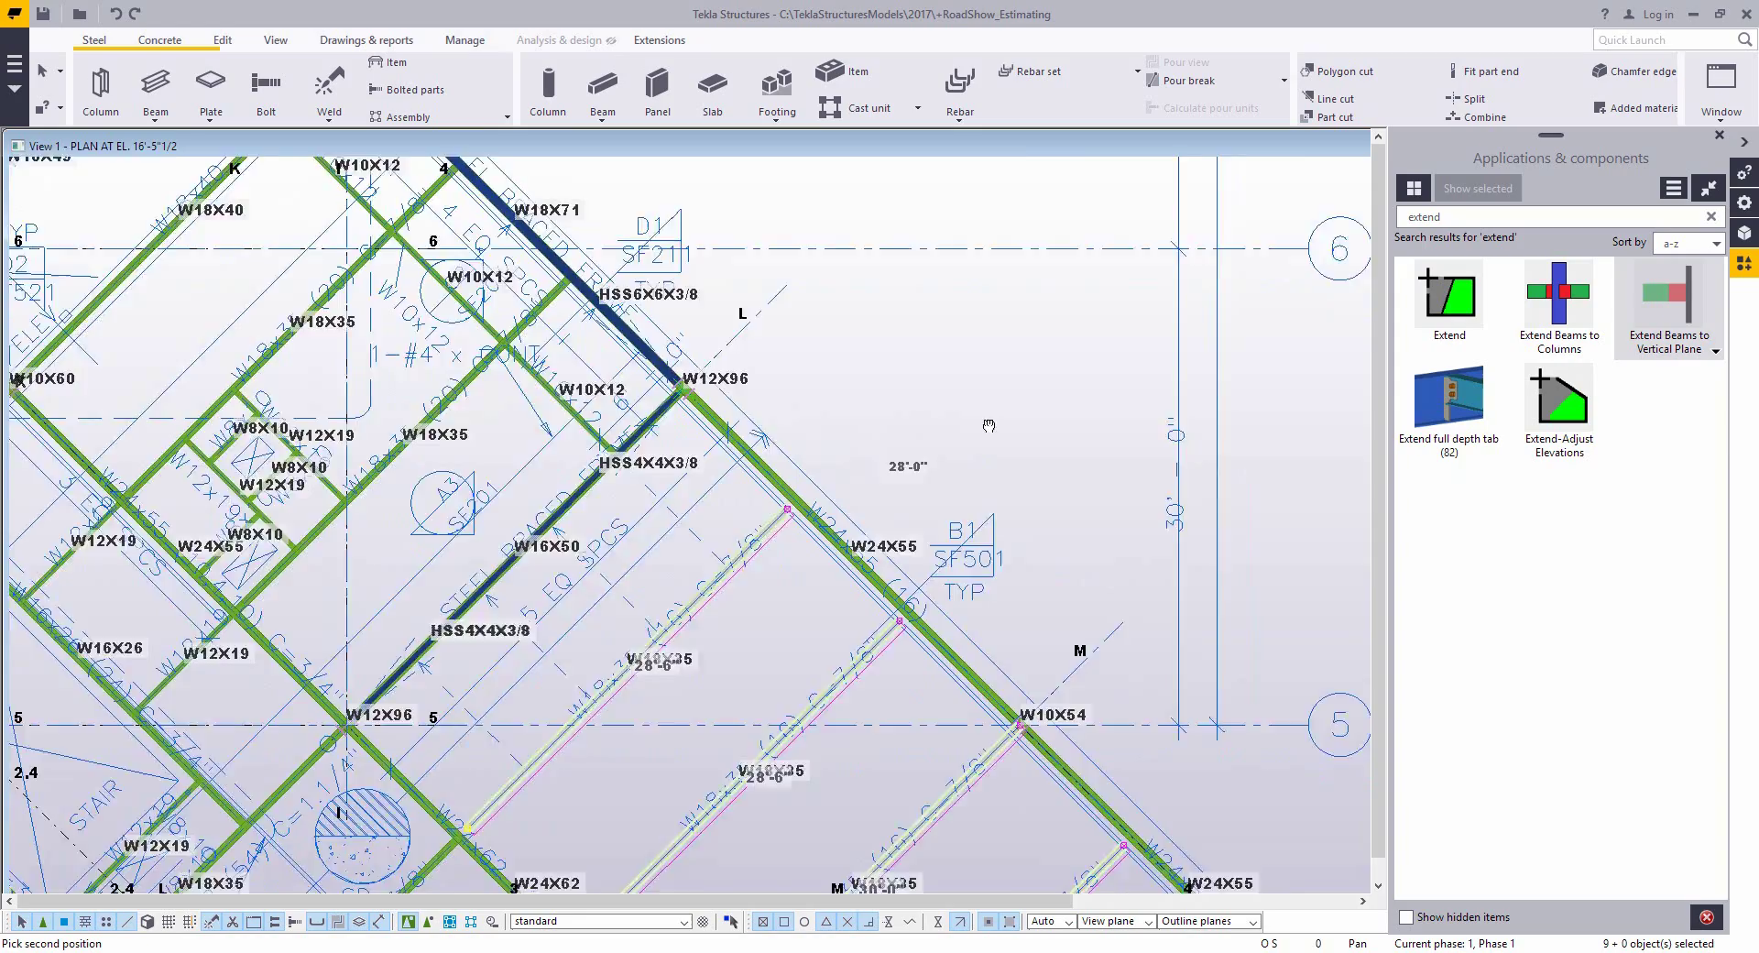
middle_drag(1237, 655, 1072, 479)
scroll(1059, 527, up, 4)
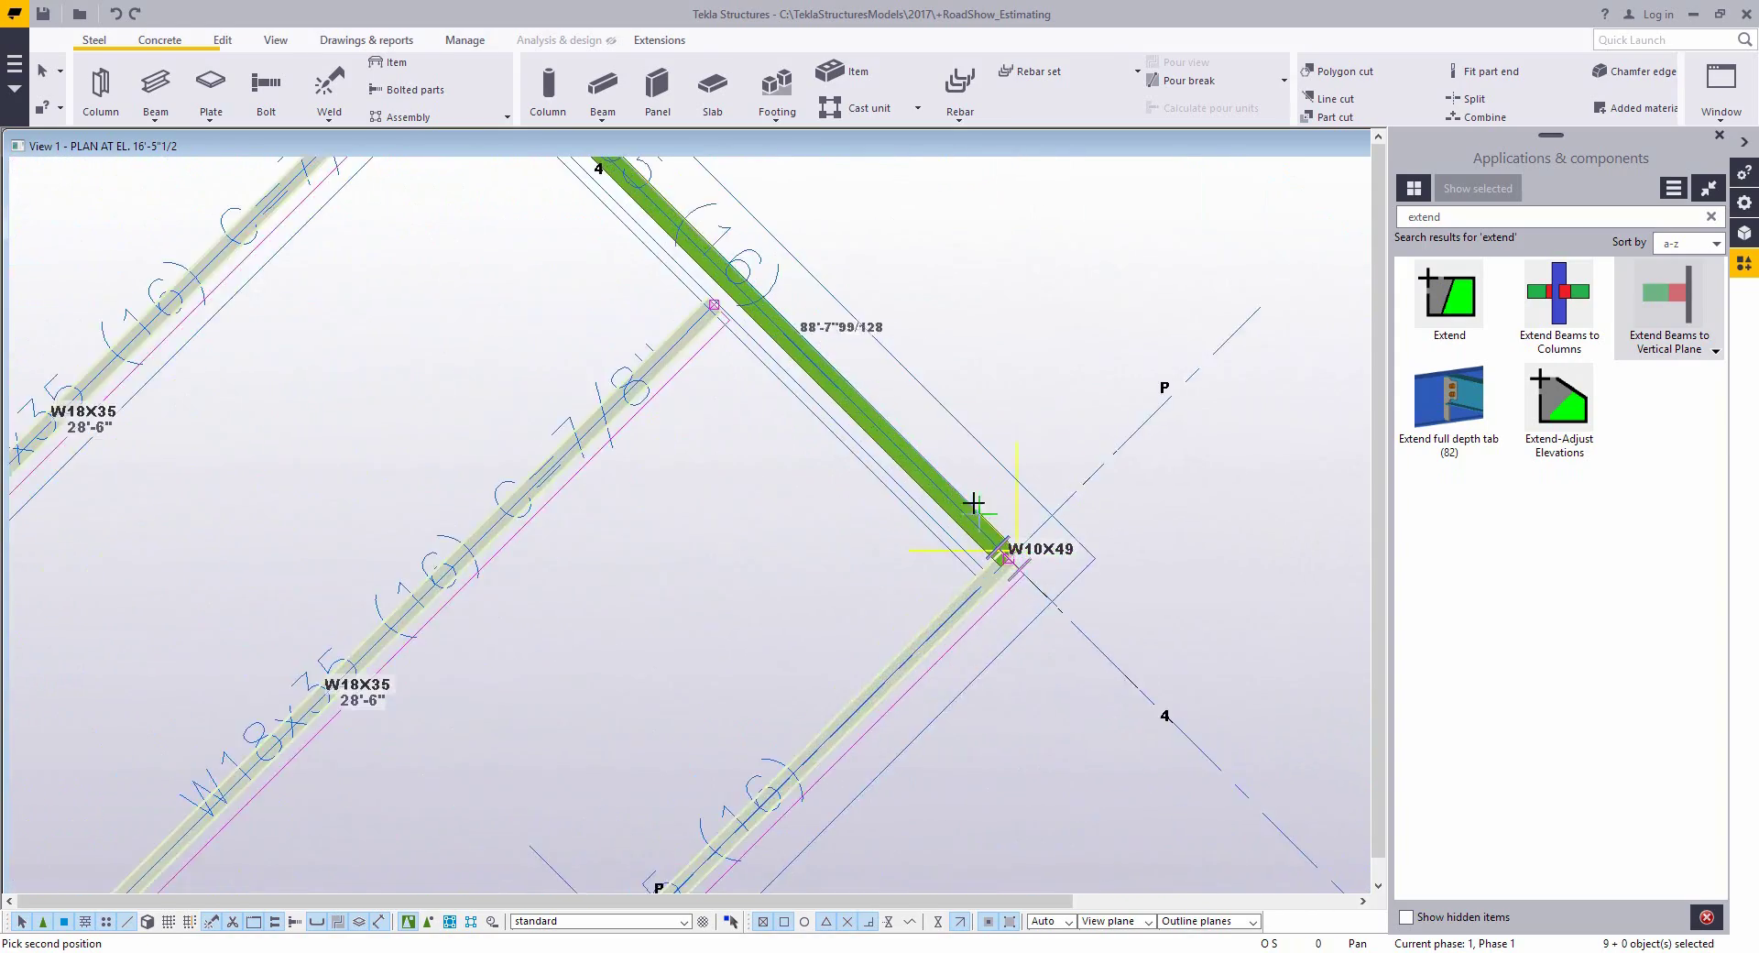
middle_drag(988, 353, 1201, 617)
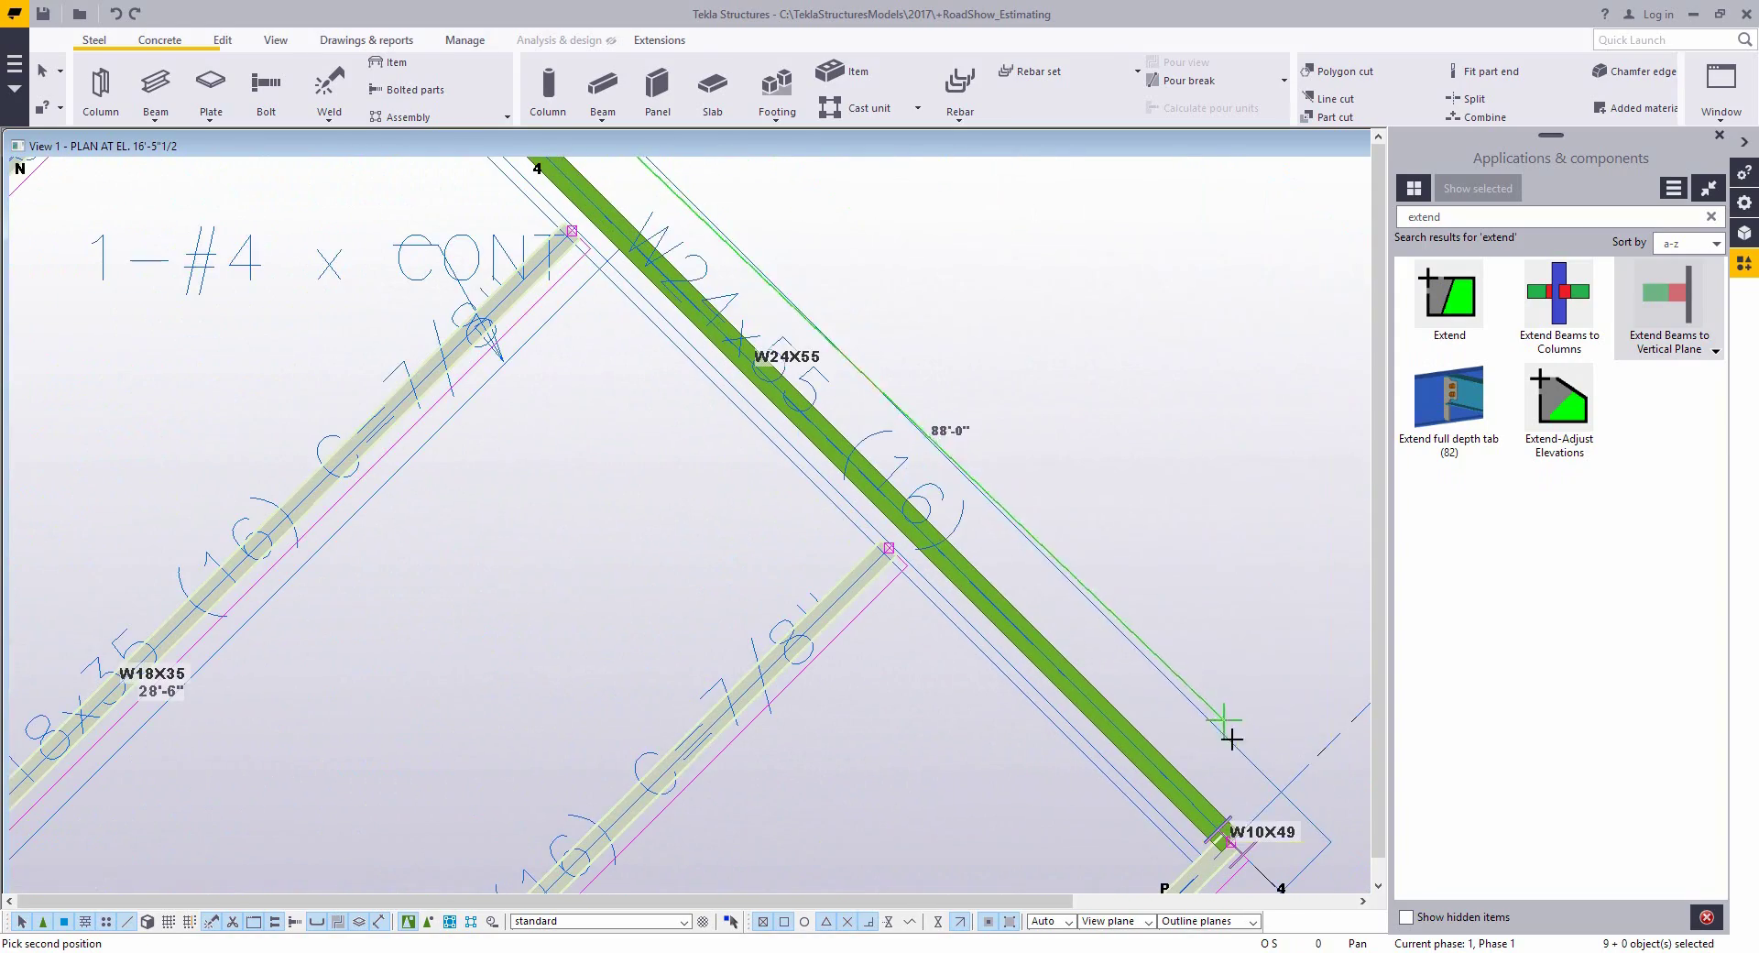
scroll(1229, 723, down, 1)
click(1229, 839)
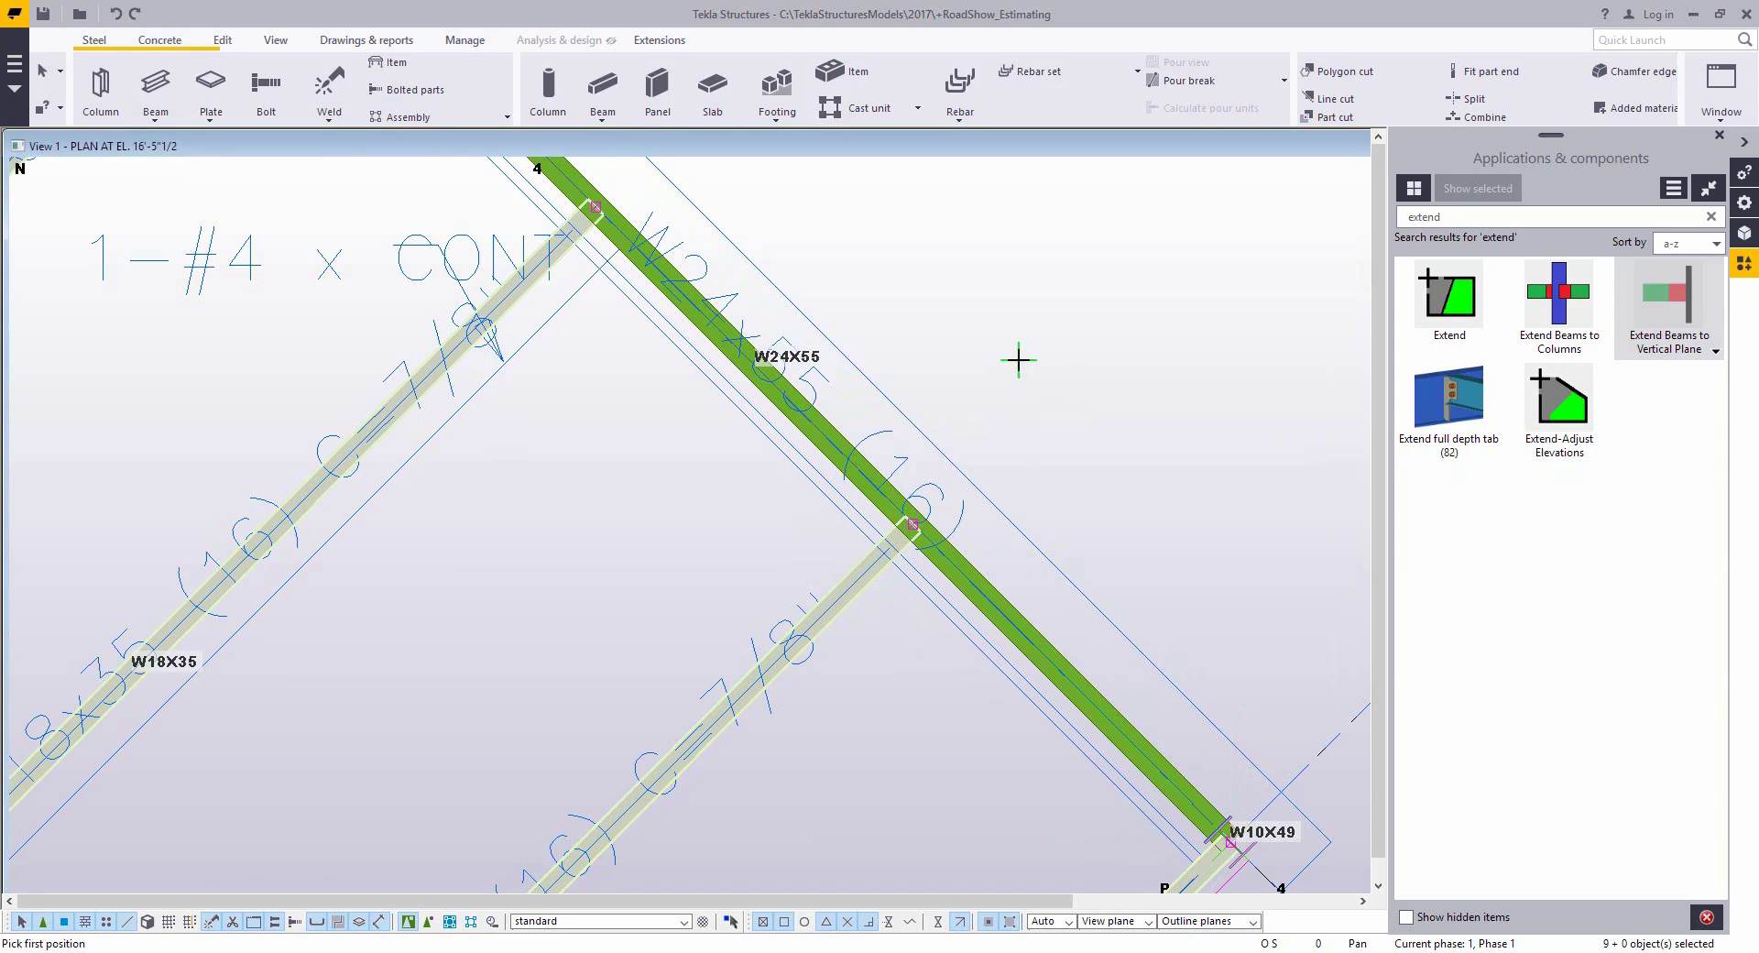
- Extend the other ends of the W18X35 beams to the vertical plane along grid line 3, from L to P, and clear the selection
scroll(911, 490, down, 8)
middle_drag(679, 449, 692, 463)
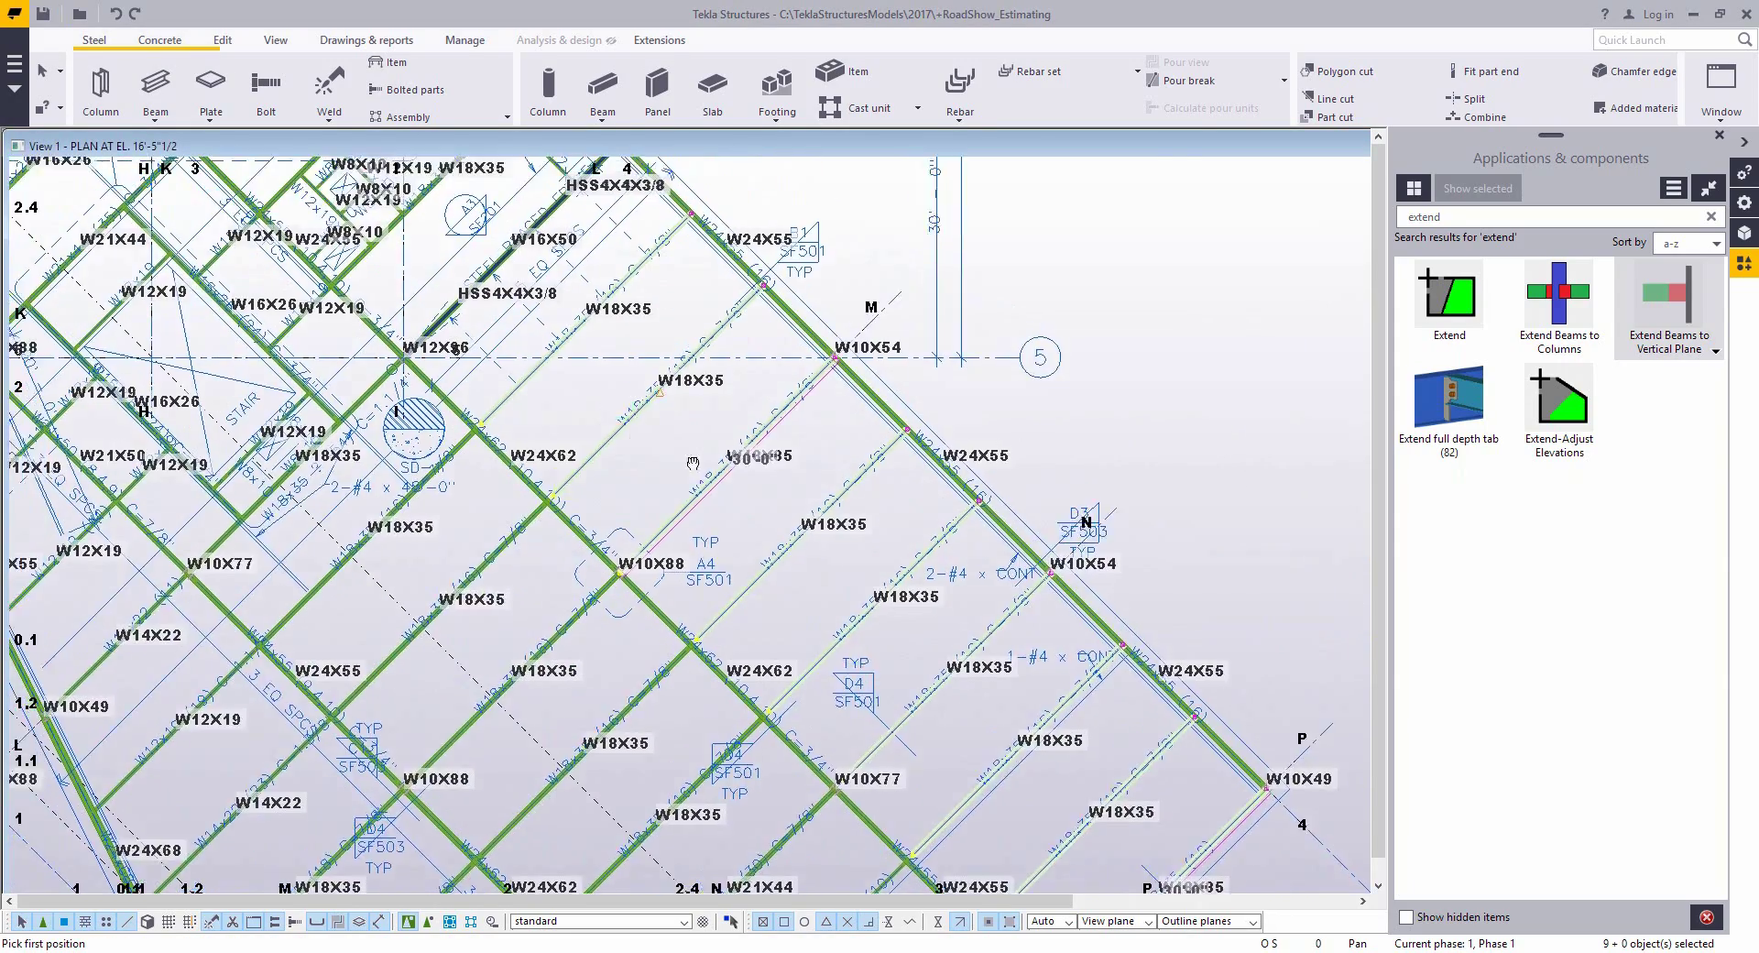
scroll(692, 463, up, 5)
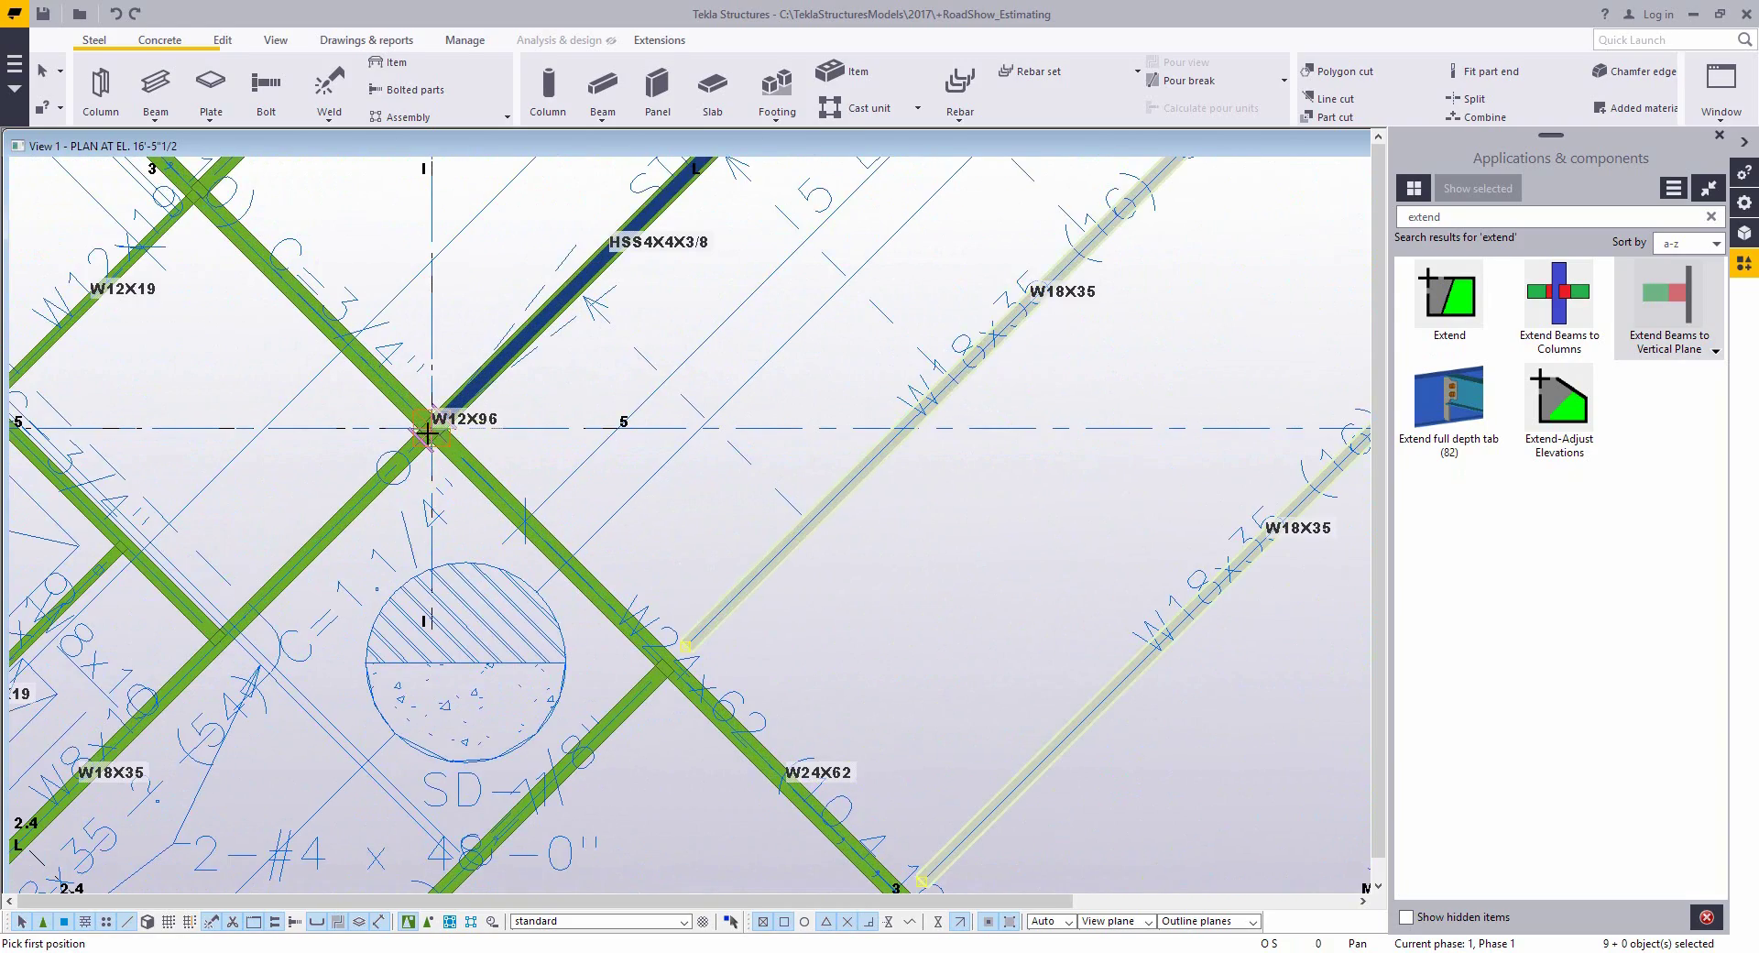
click(436, 428)
scroll(942, 676, down, 4)
middle_drag(1251, 884, 770, 324)
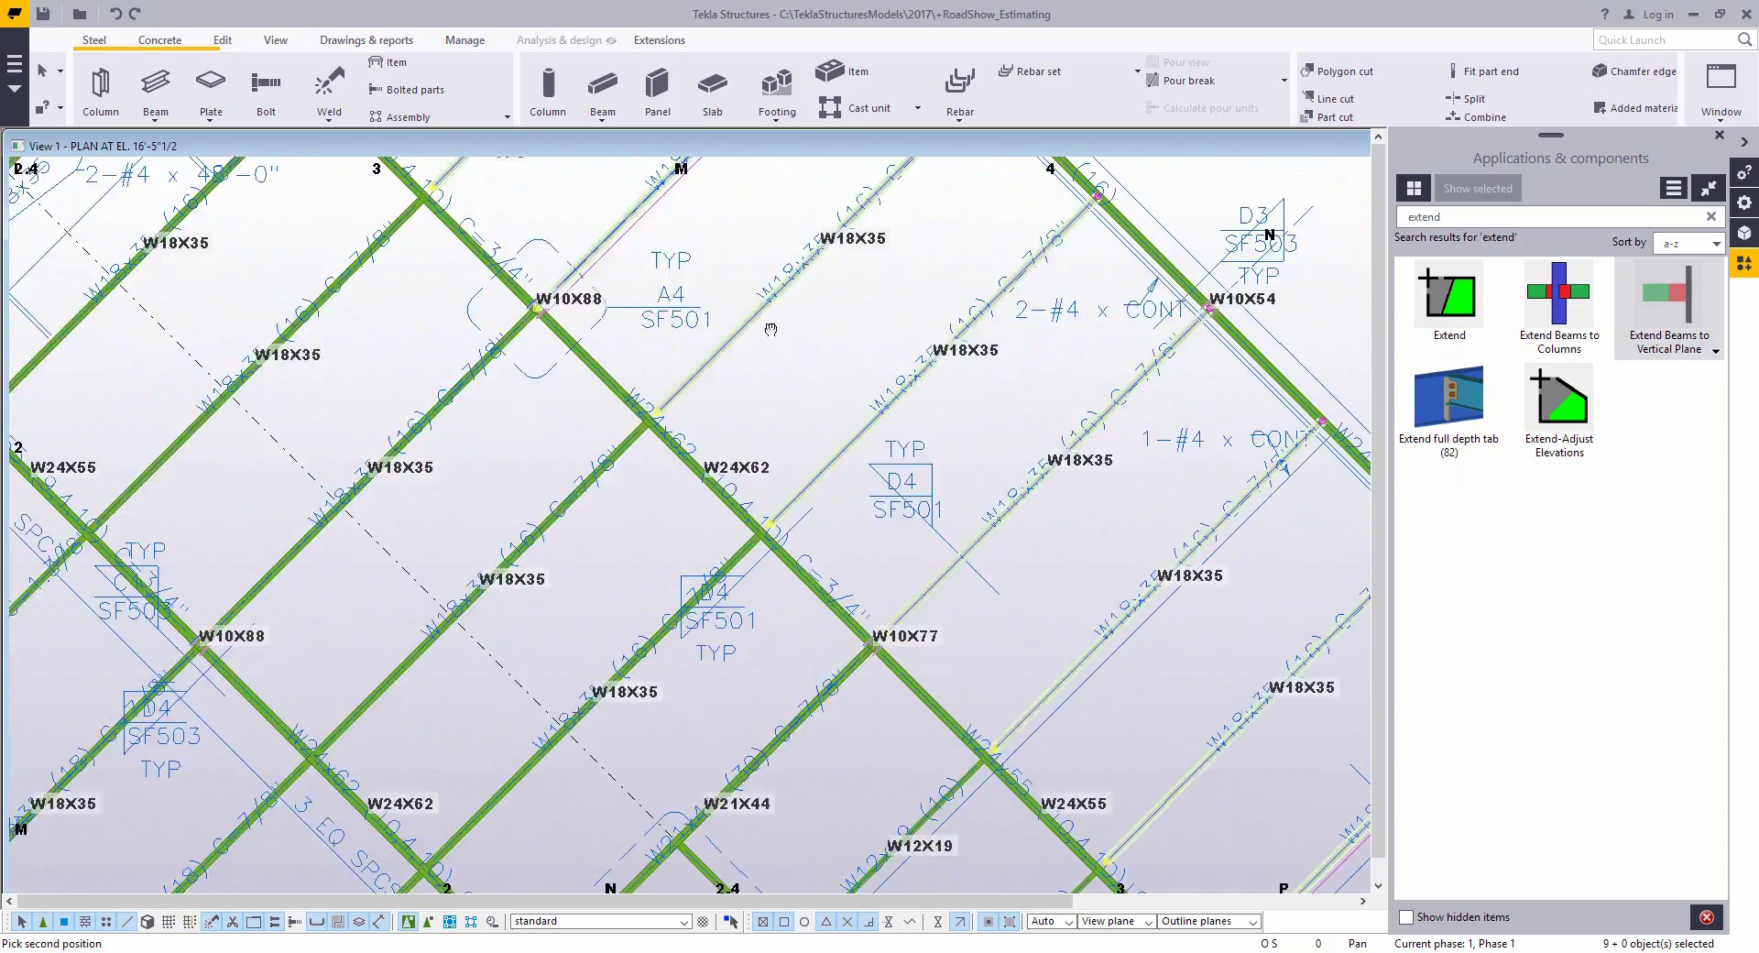
middle_drag(954, 568, 572, 220)
scroll(873, 576, up, 10)
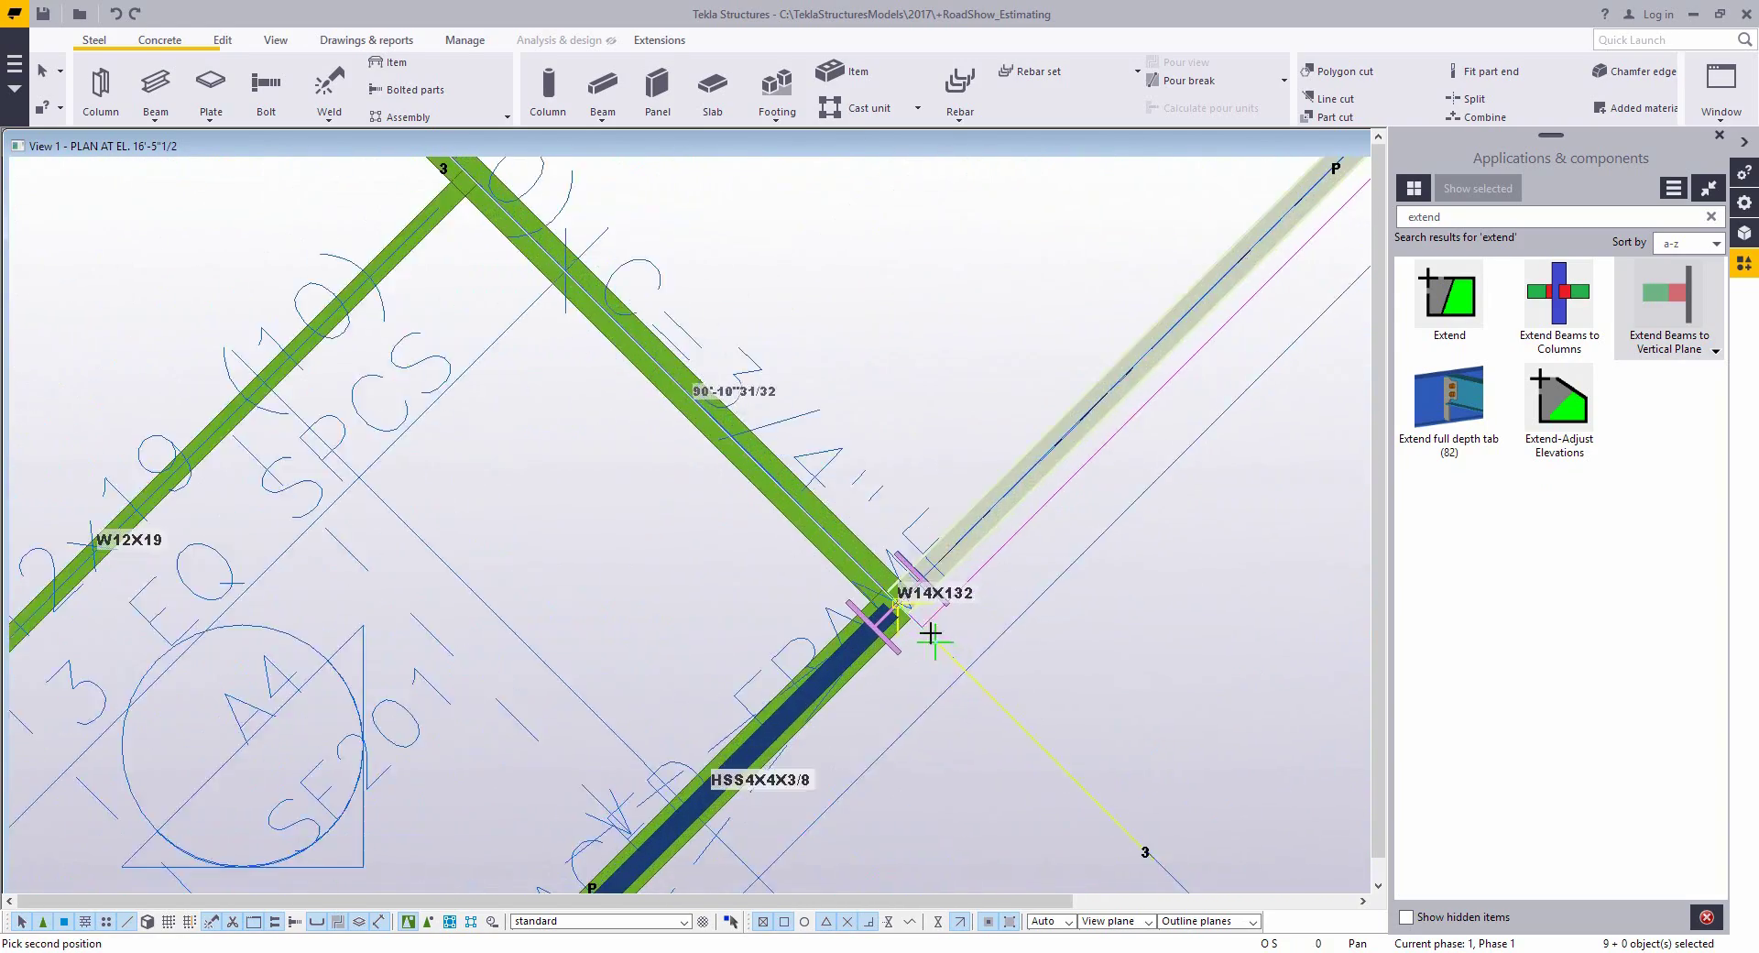
click(873, 574)
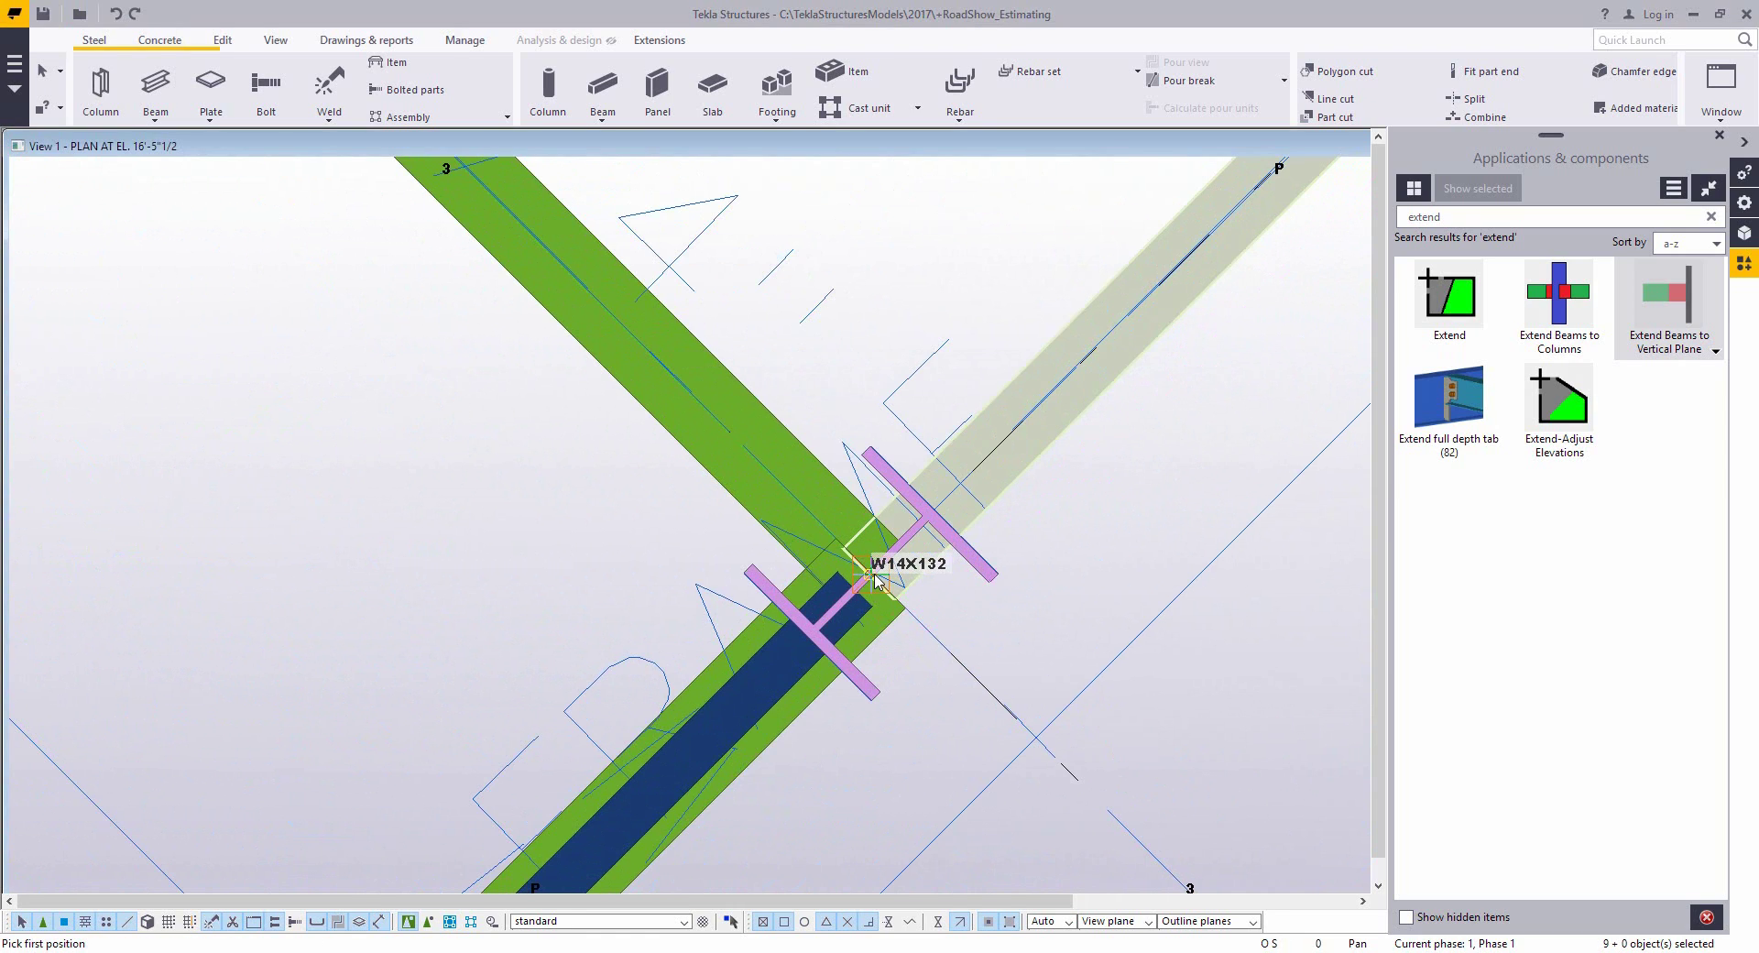
scroll(1008, 641, down, 10)
middle_drag(1048, 671, 1092, 707)
right_click(1019, 558)
click(1045, 573)
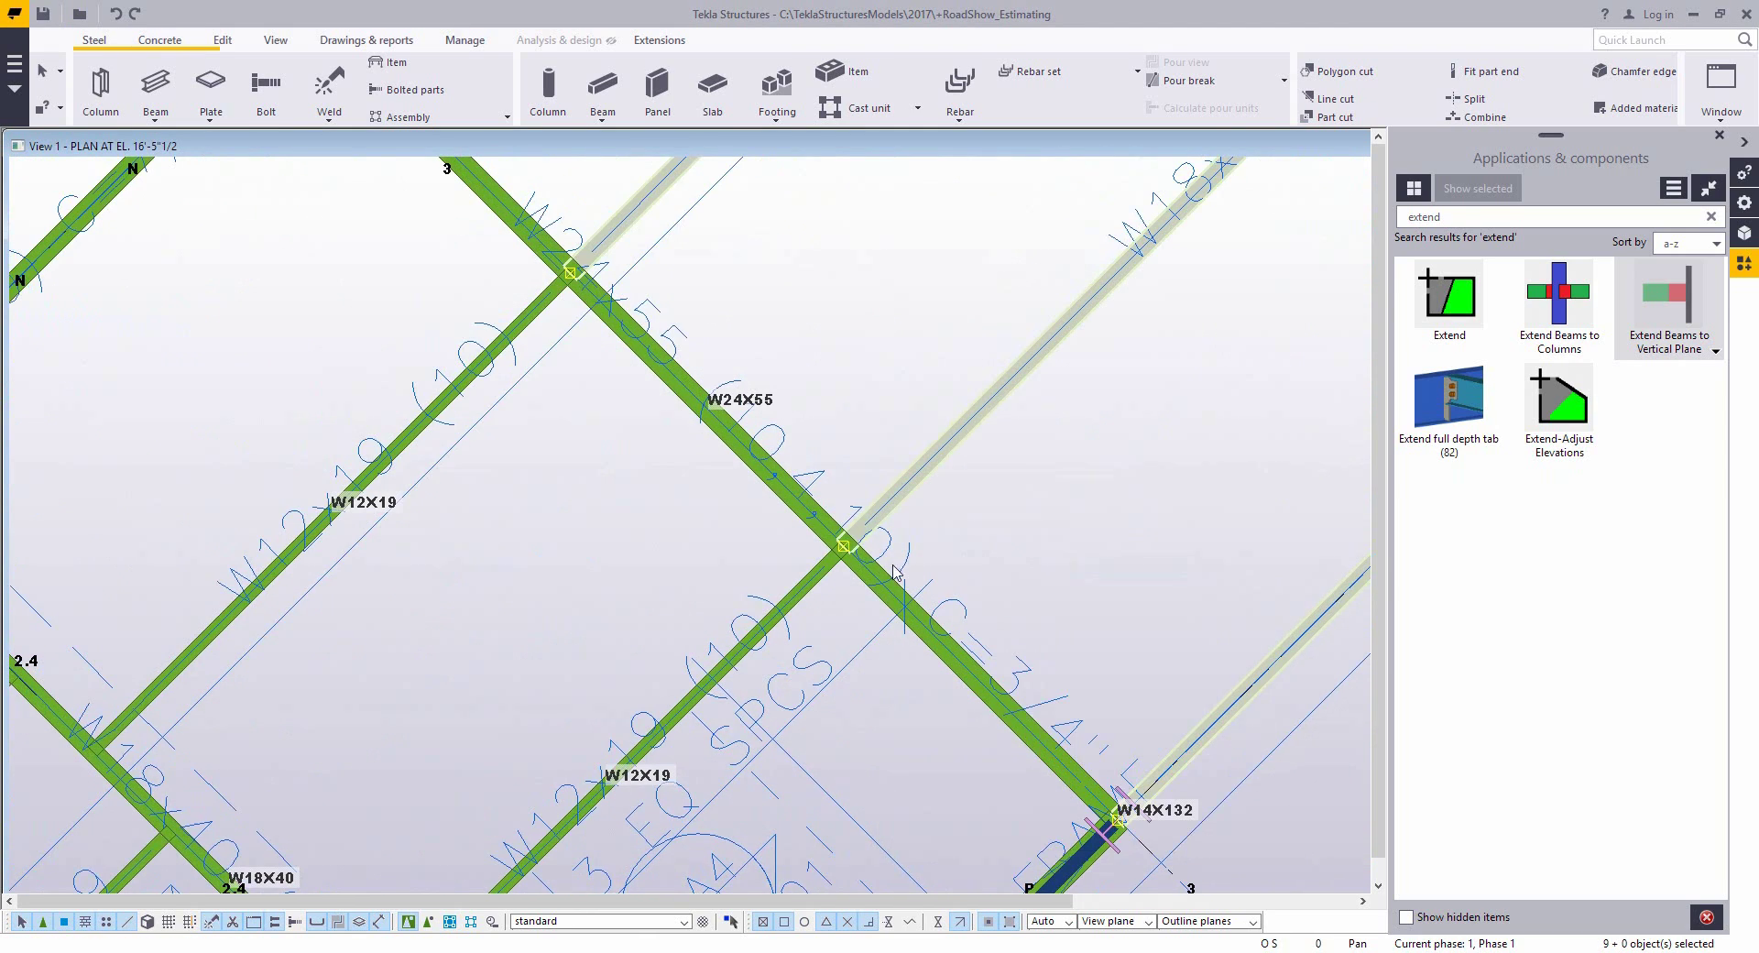
scroll(882, 566, up, 2)
scroll(915, 462, down, 4)
click(938, 320)
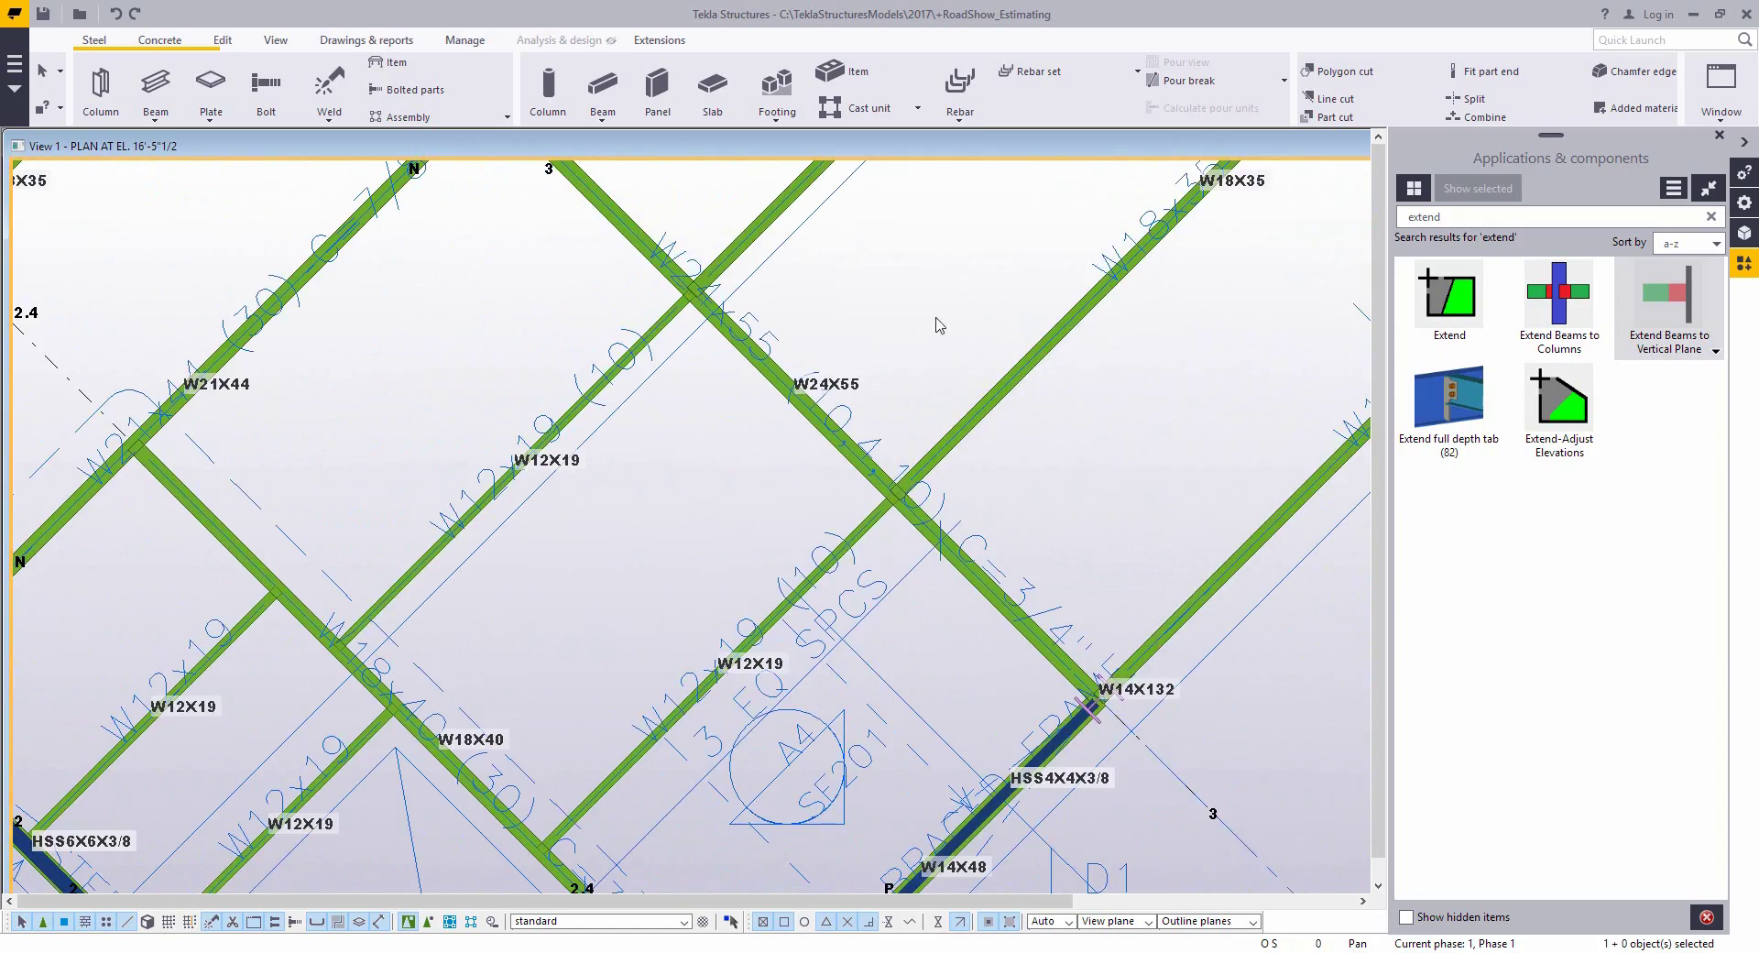
- Show the reference models Structural Drawings-2, -3, -5, -6, -8 and -9 in the 3D view and inspect them with the steel model
scroll(957, 302, down, 5)
middle_drag(965, 296, 835, 596)
scroll(840, 541, down, 2)
middle_drag(840, 538, 886, 554)
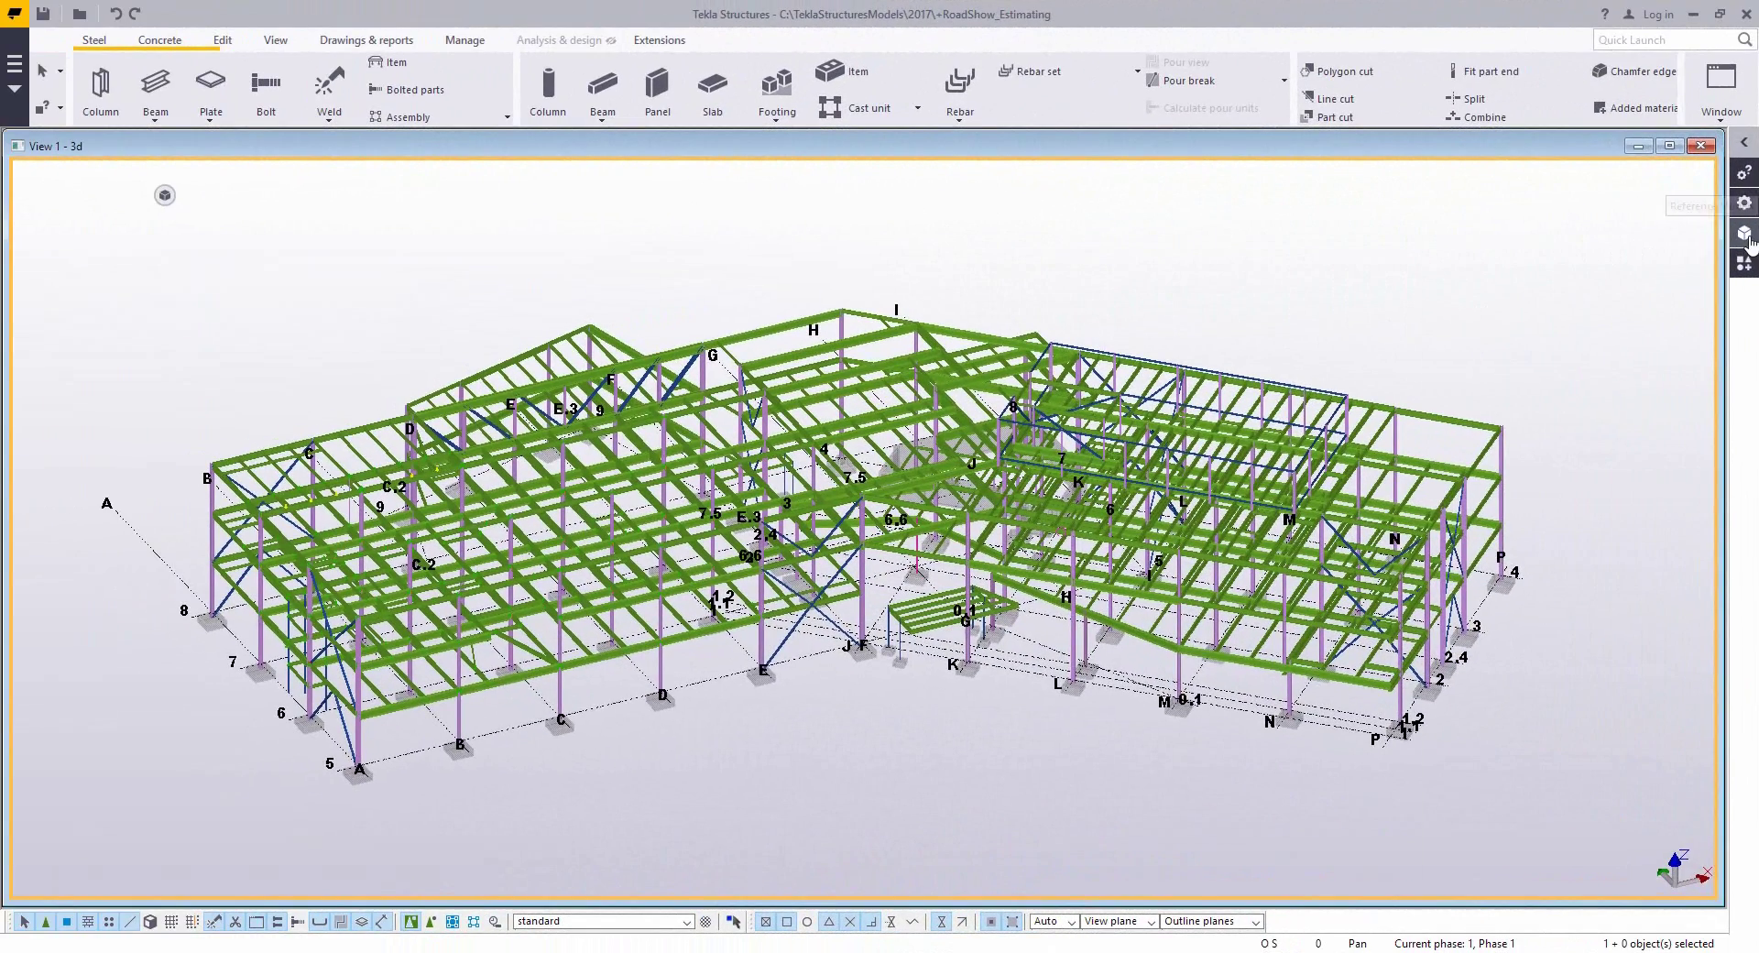
click(1747, 238)
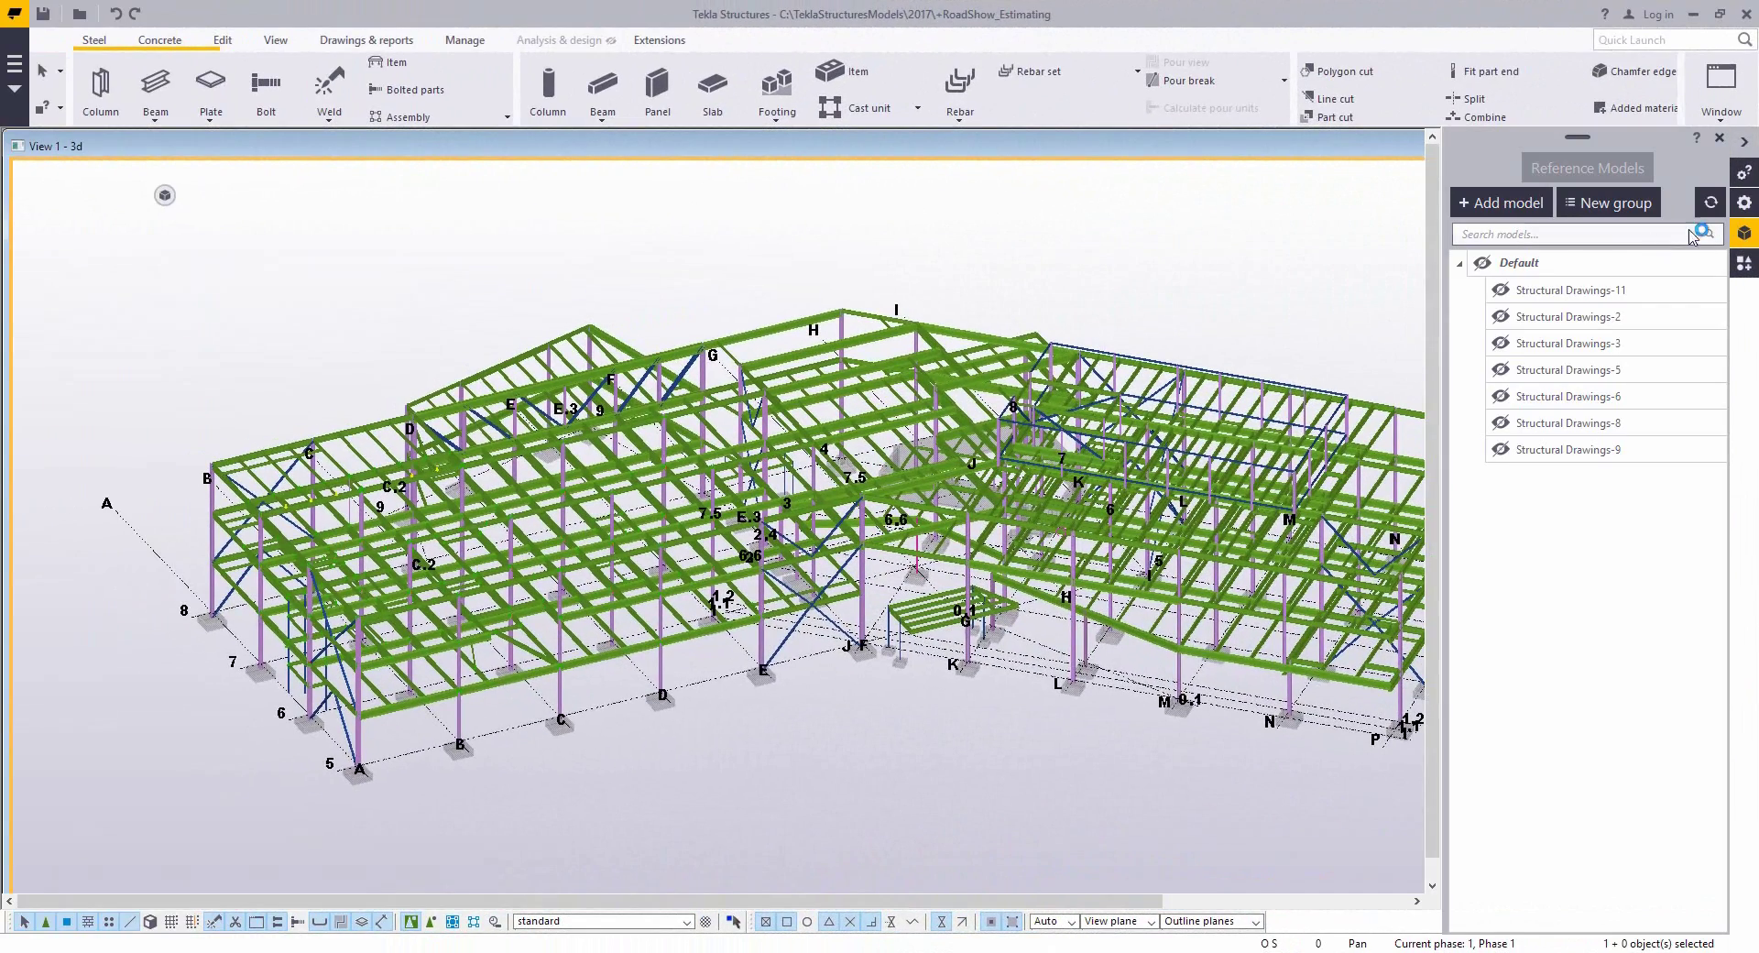
click(1501, 316)
click(1501, 343)
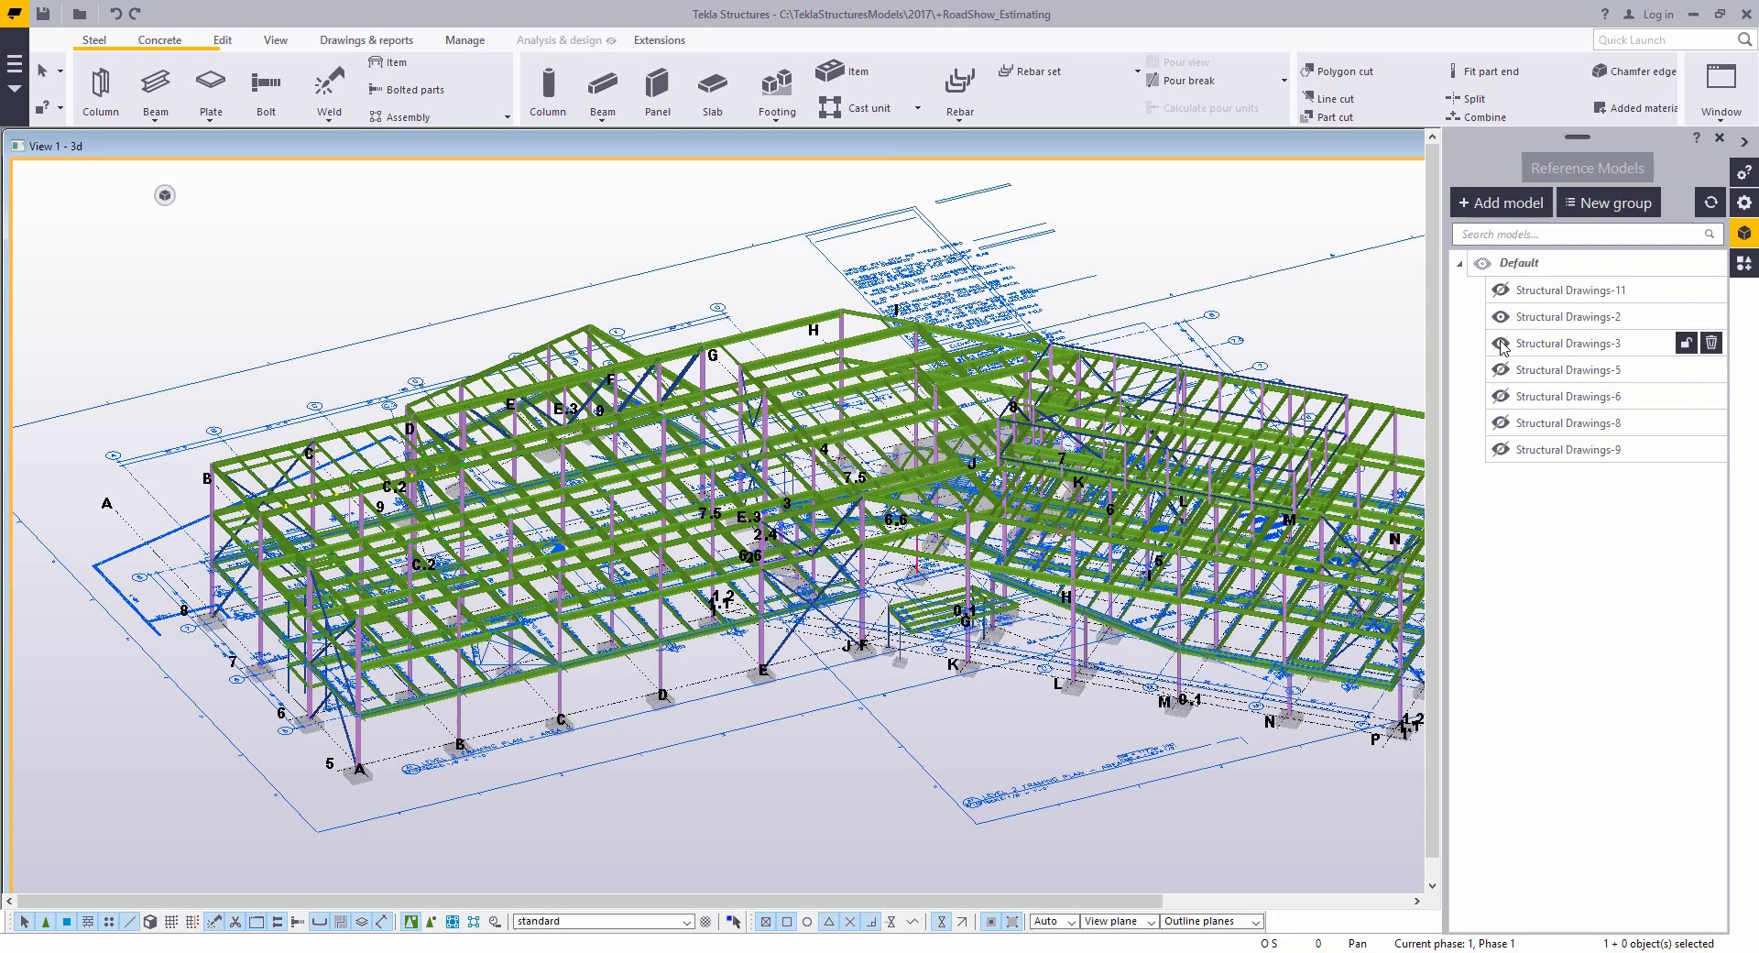
click(1501, 369)
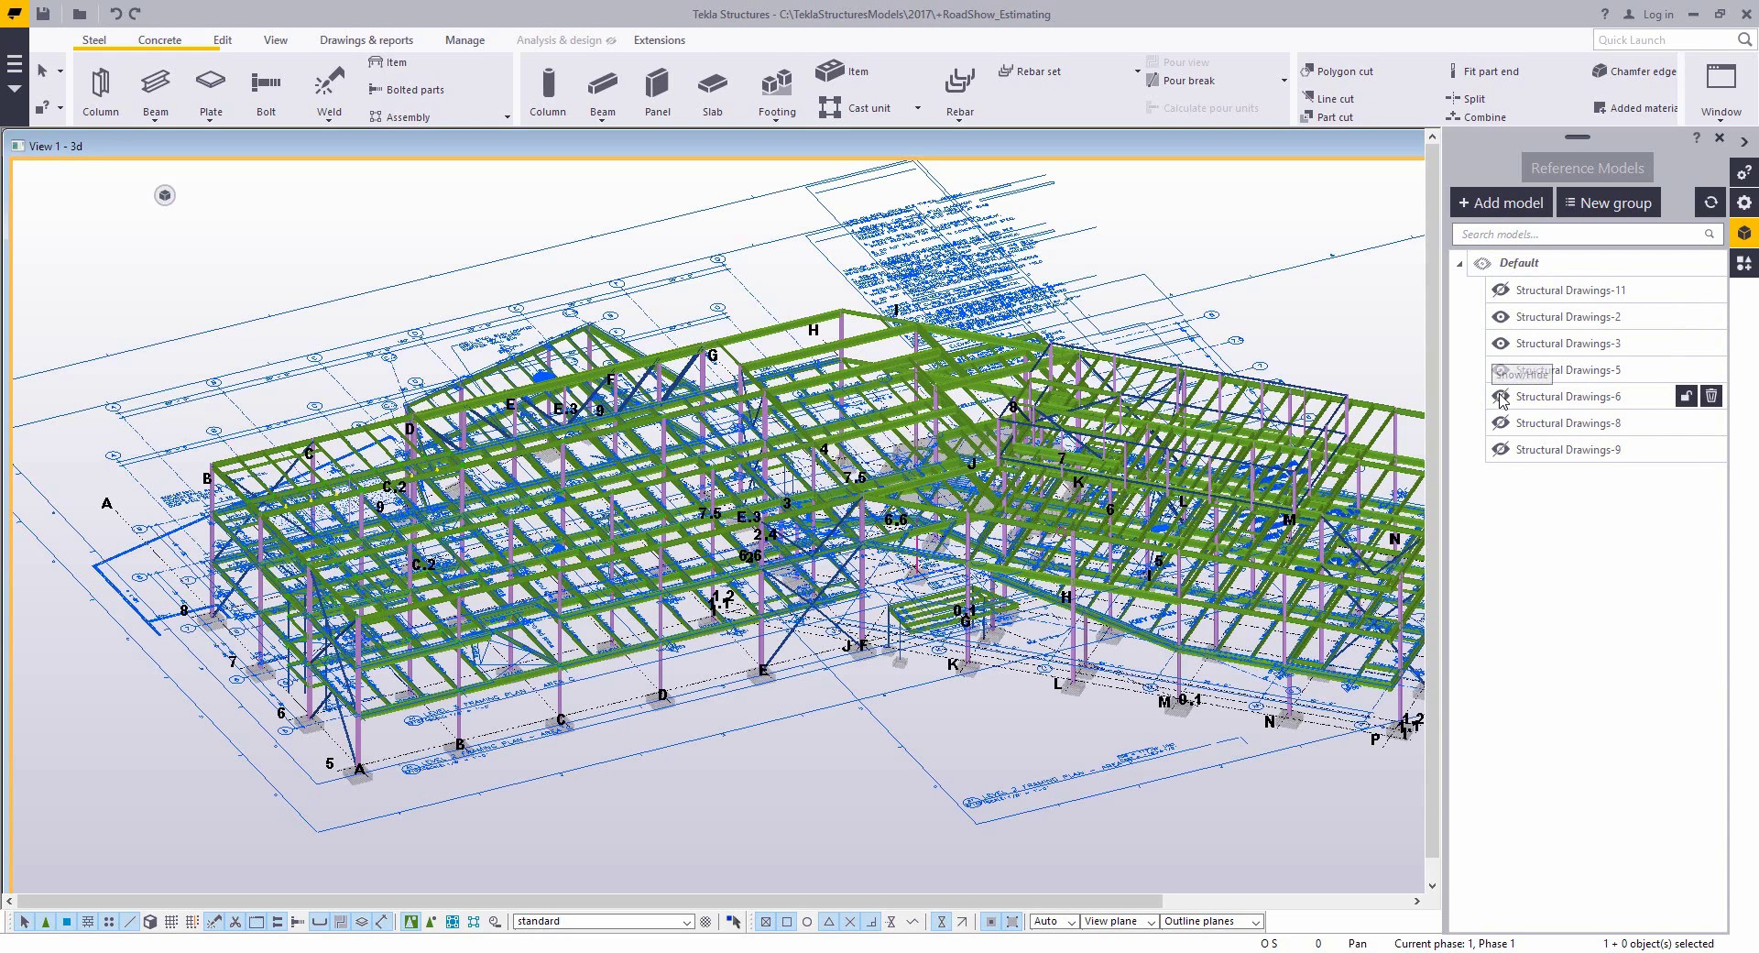
click(1501, 396)
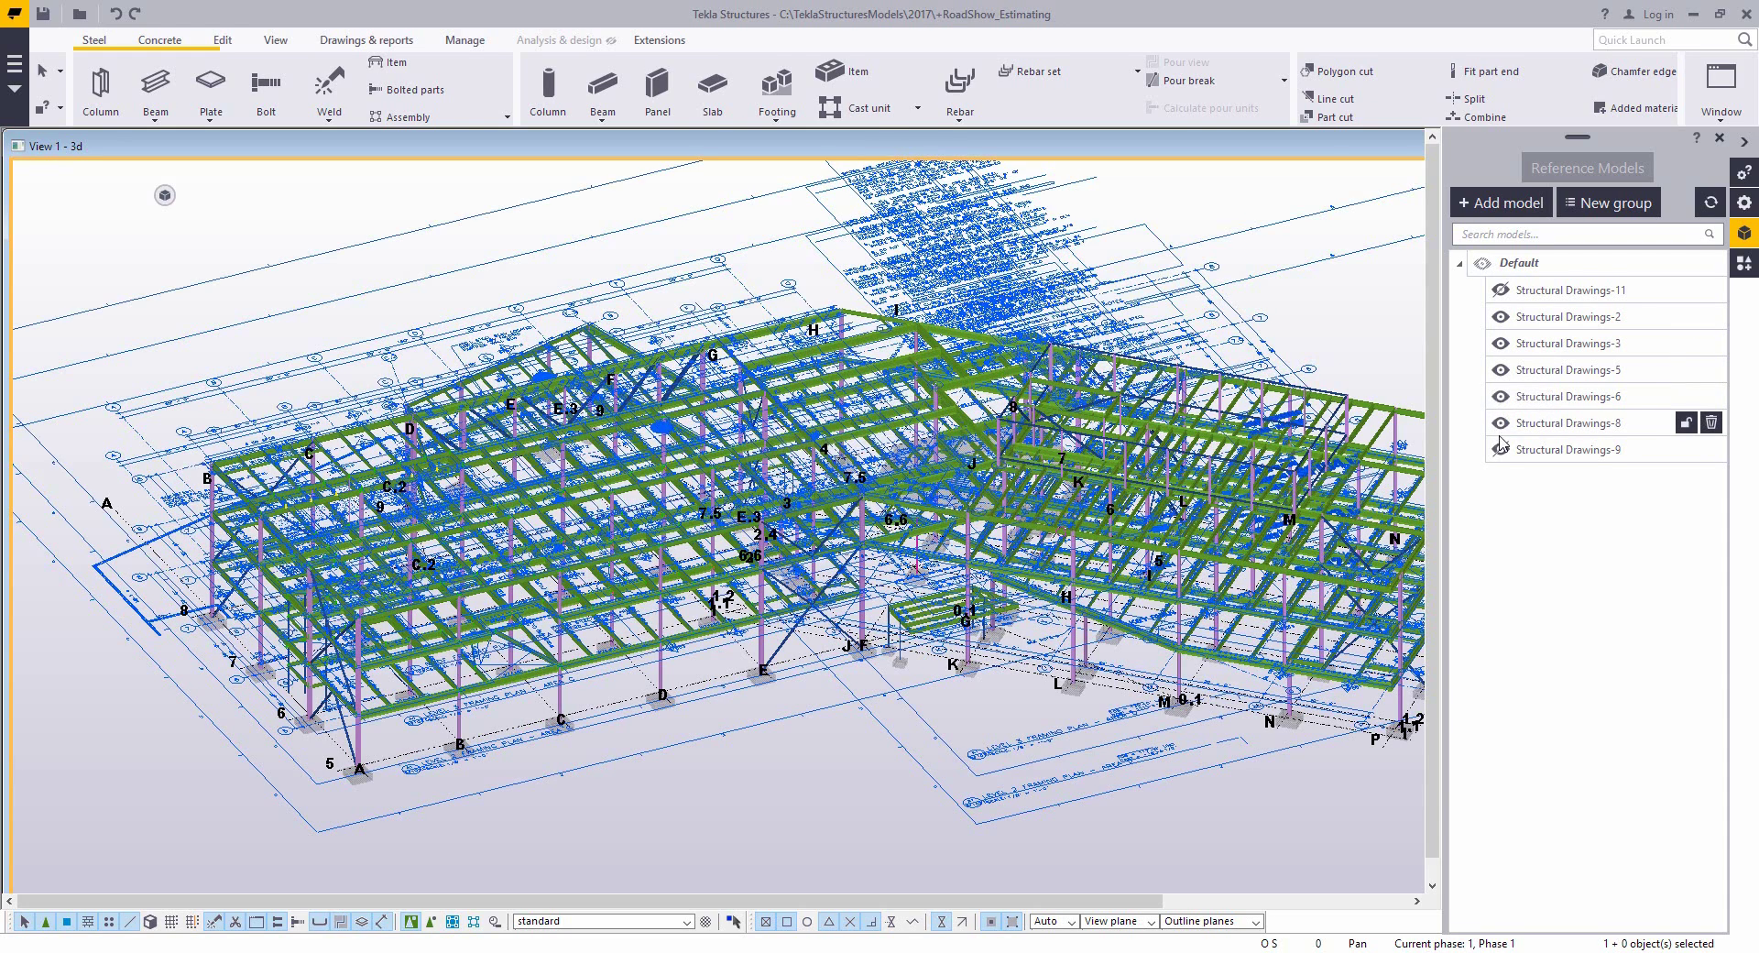
click(1501, 449)
ctrl+middle_drag(886, 675, 726, 646)
scroll(742, 587, up, 10)
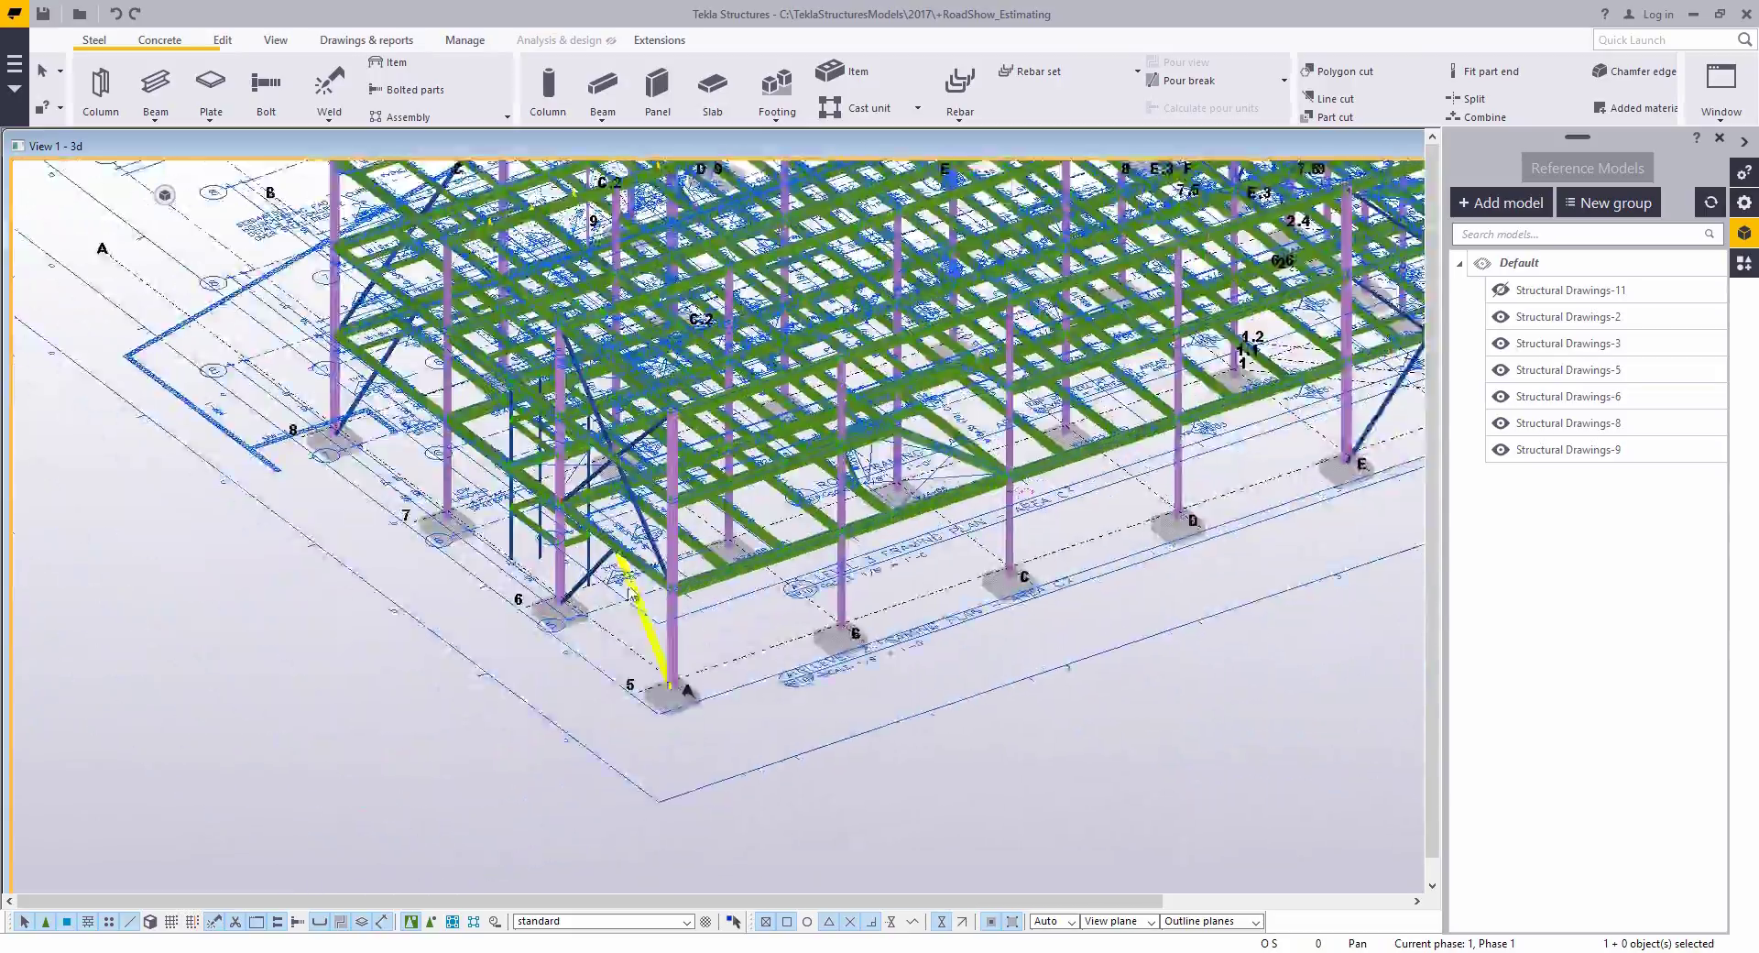
ctrl+middle_drag(693, 500, 756, 433)
scroll(756, 434, down, 10)
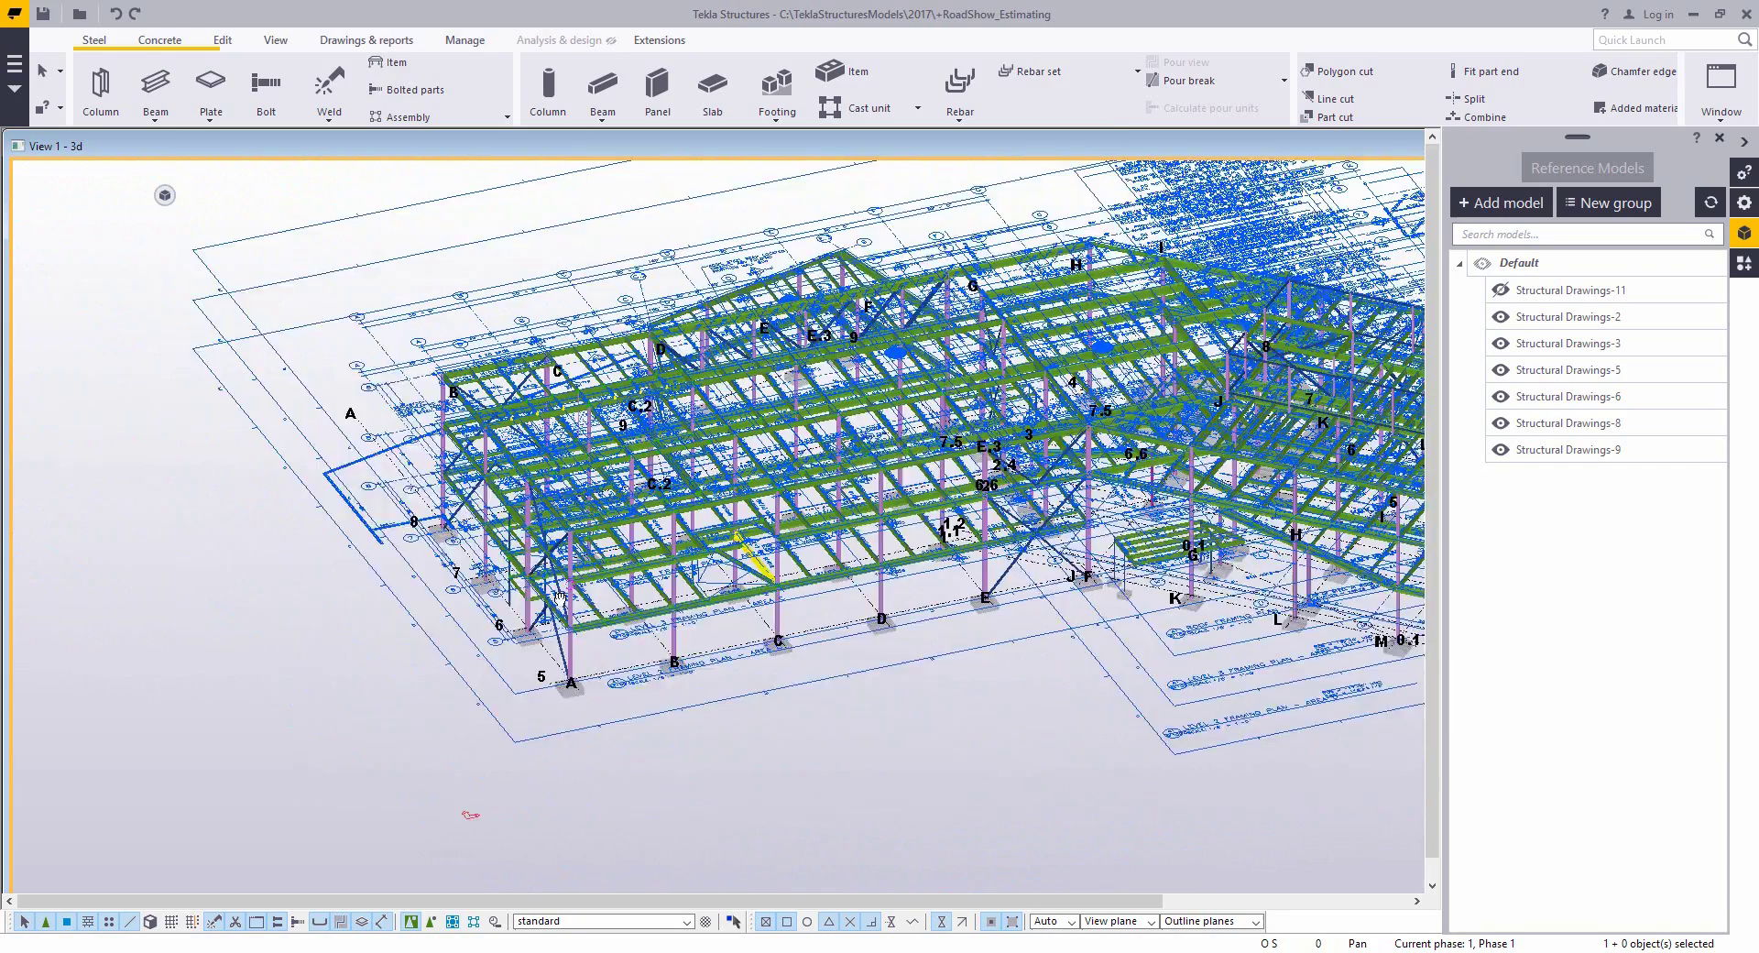
scroll(839, 611, down, 5)
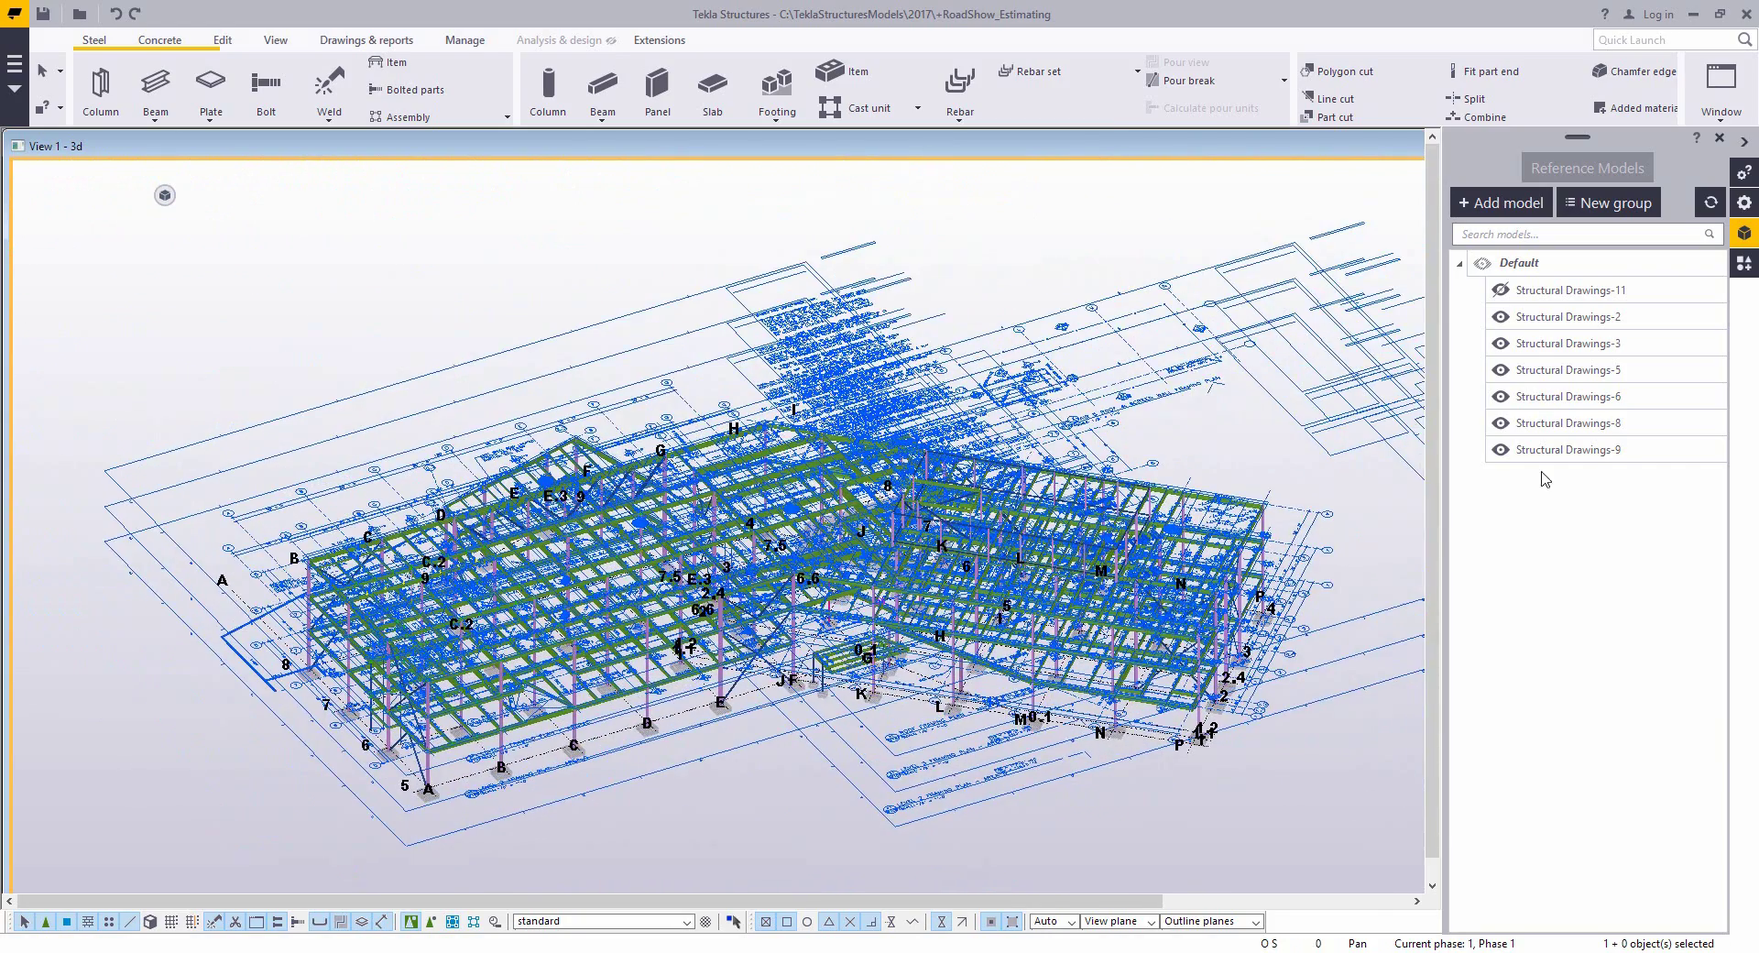
- Hide the reference models Structural Drawings-2, -3, -5, -6, -8 and -9
click(1500, 343)
click(1500, 369)
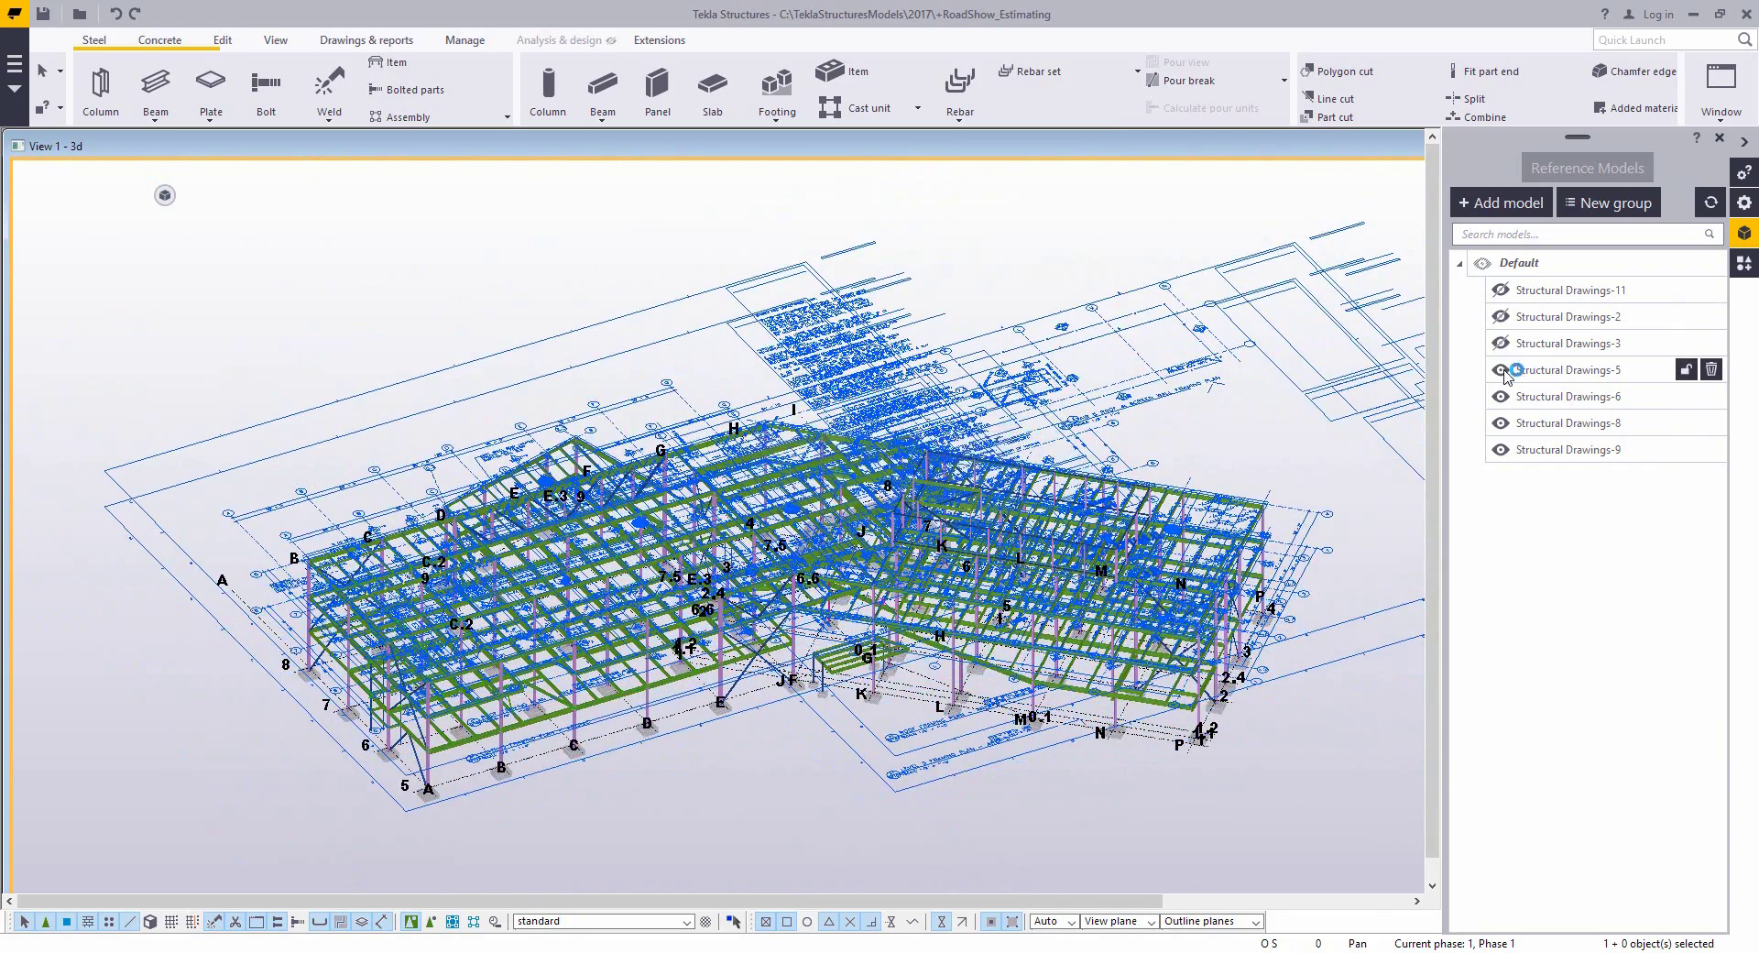
click(1500, 396)
click(1500, 423)
click(1500, 449)
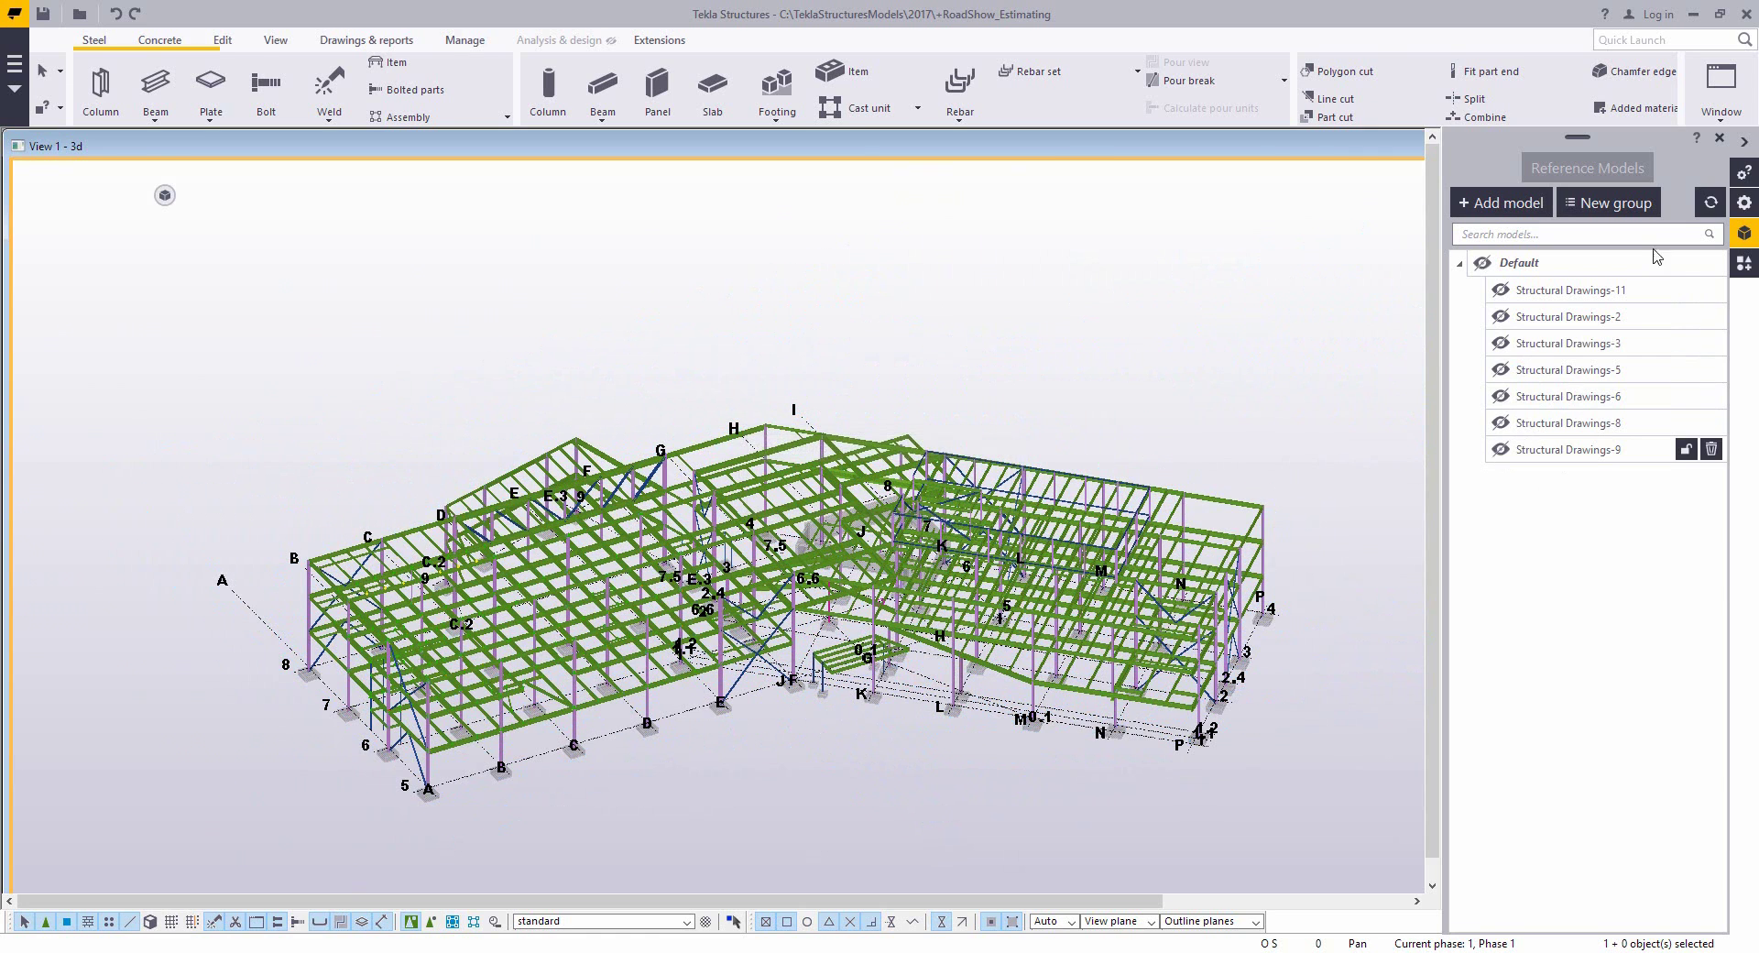
- Open the named view ELEVATION ON GRID 8
click(266, 45)
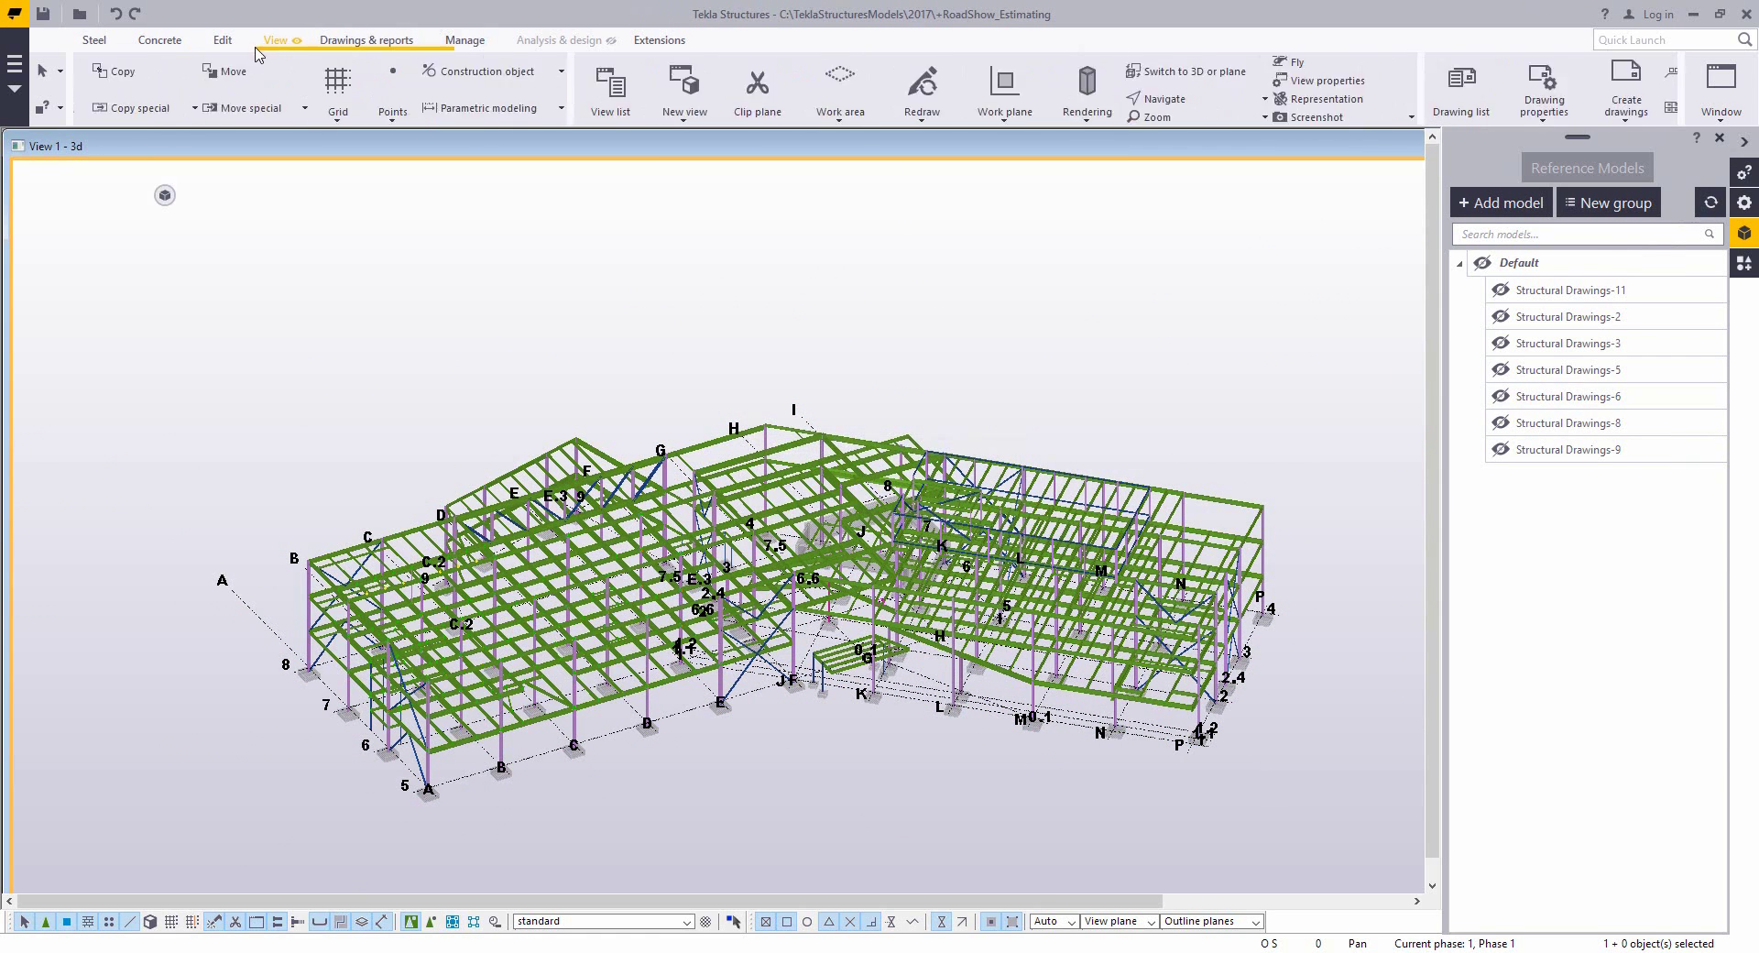
click(109, 92)
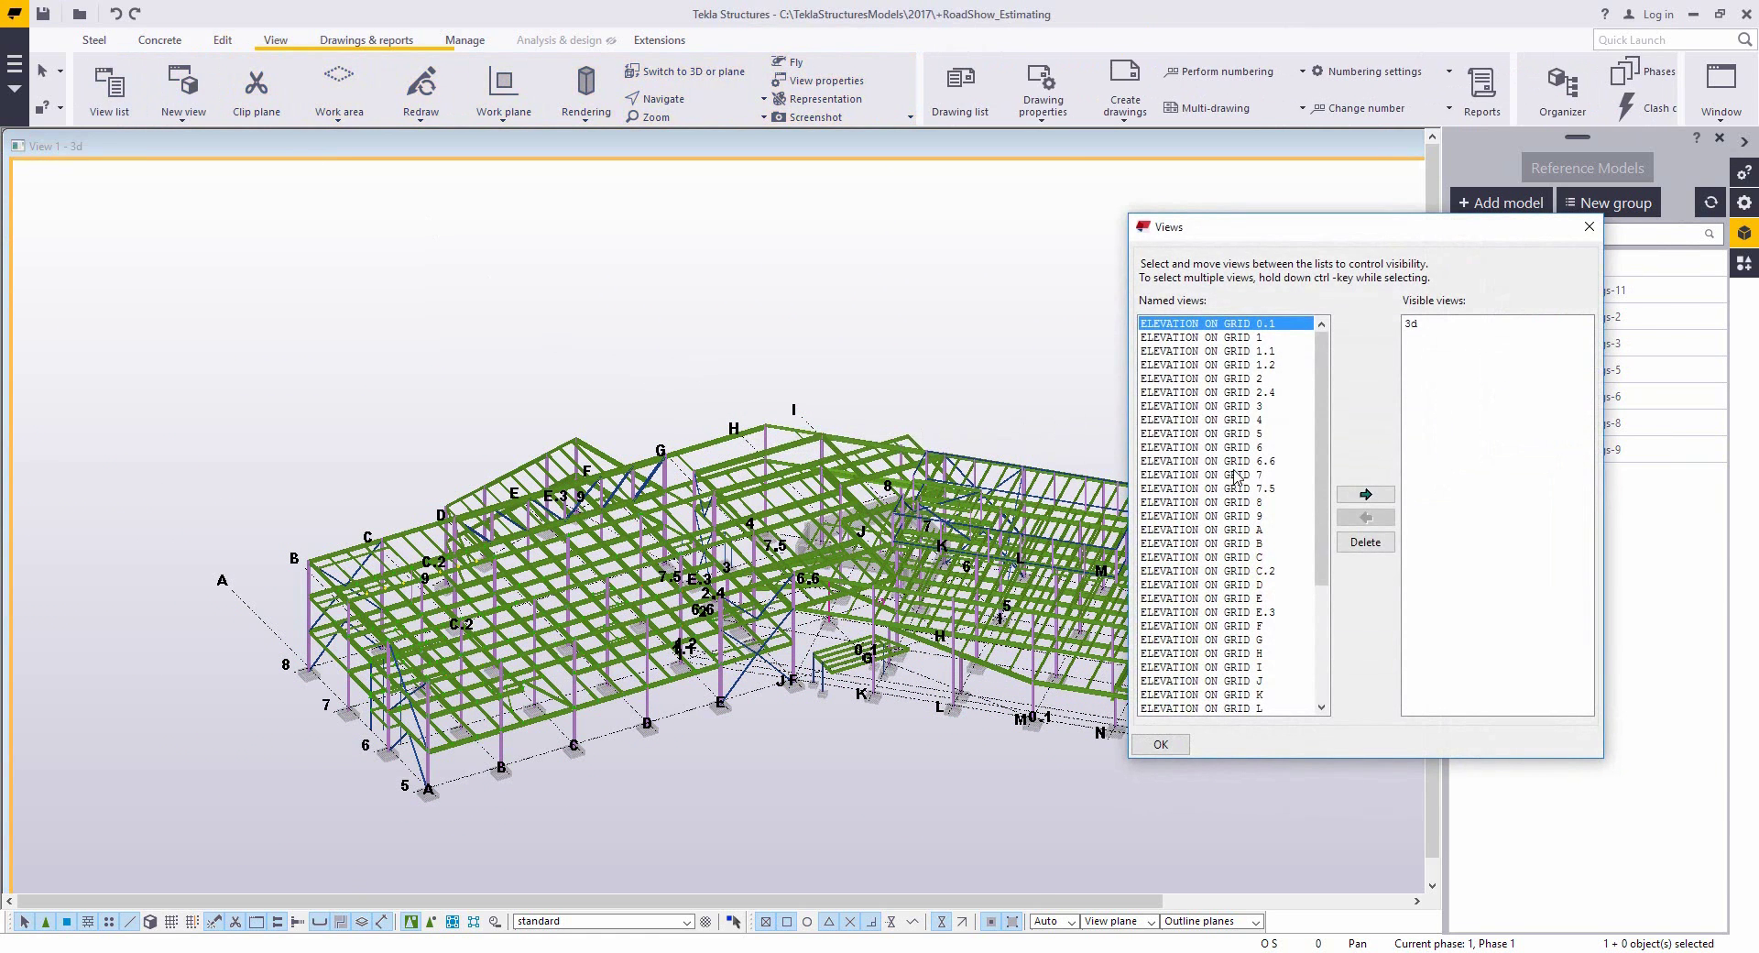
double_click(1261, 502)
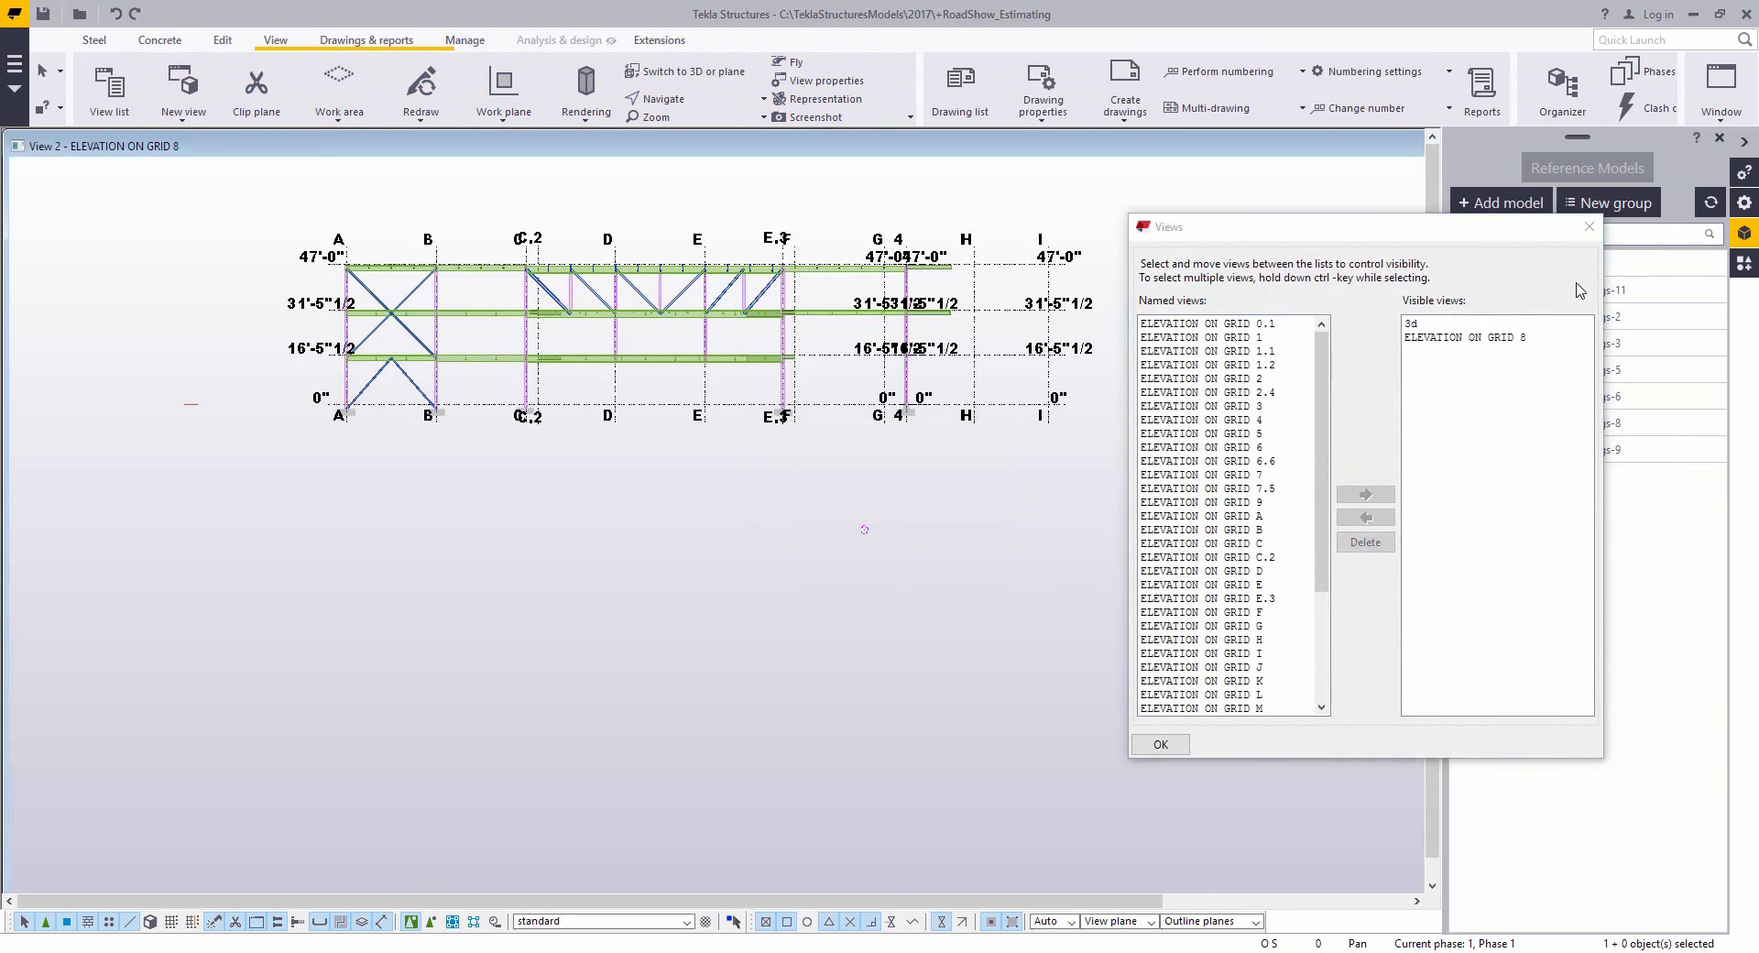
click(1589, 228)
- Show the reference model Structural Drawings-11 and compare its steel truss elevation with the modelled truss on grid 8
middle_drag(681, 250, 750, 389)
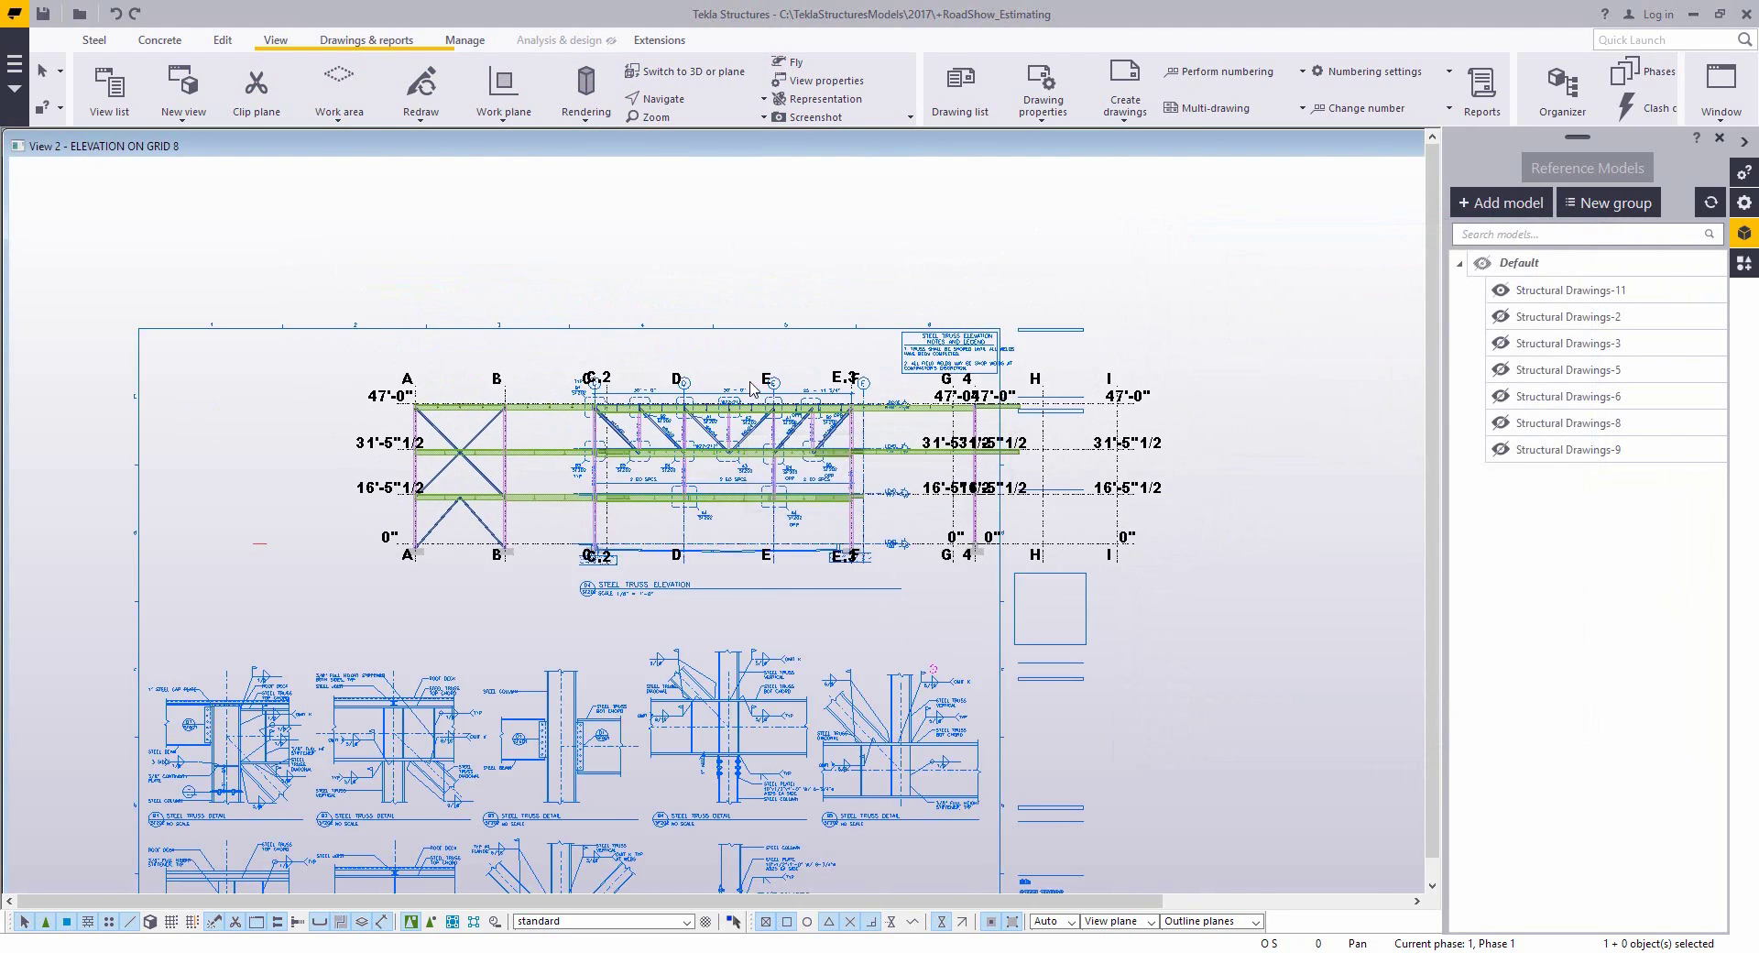
scroll(721, 442, up, 10)
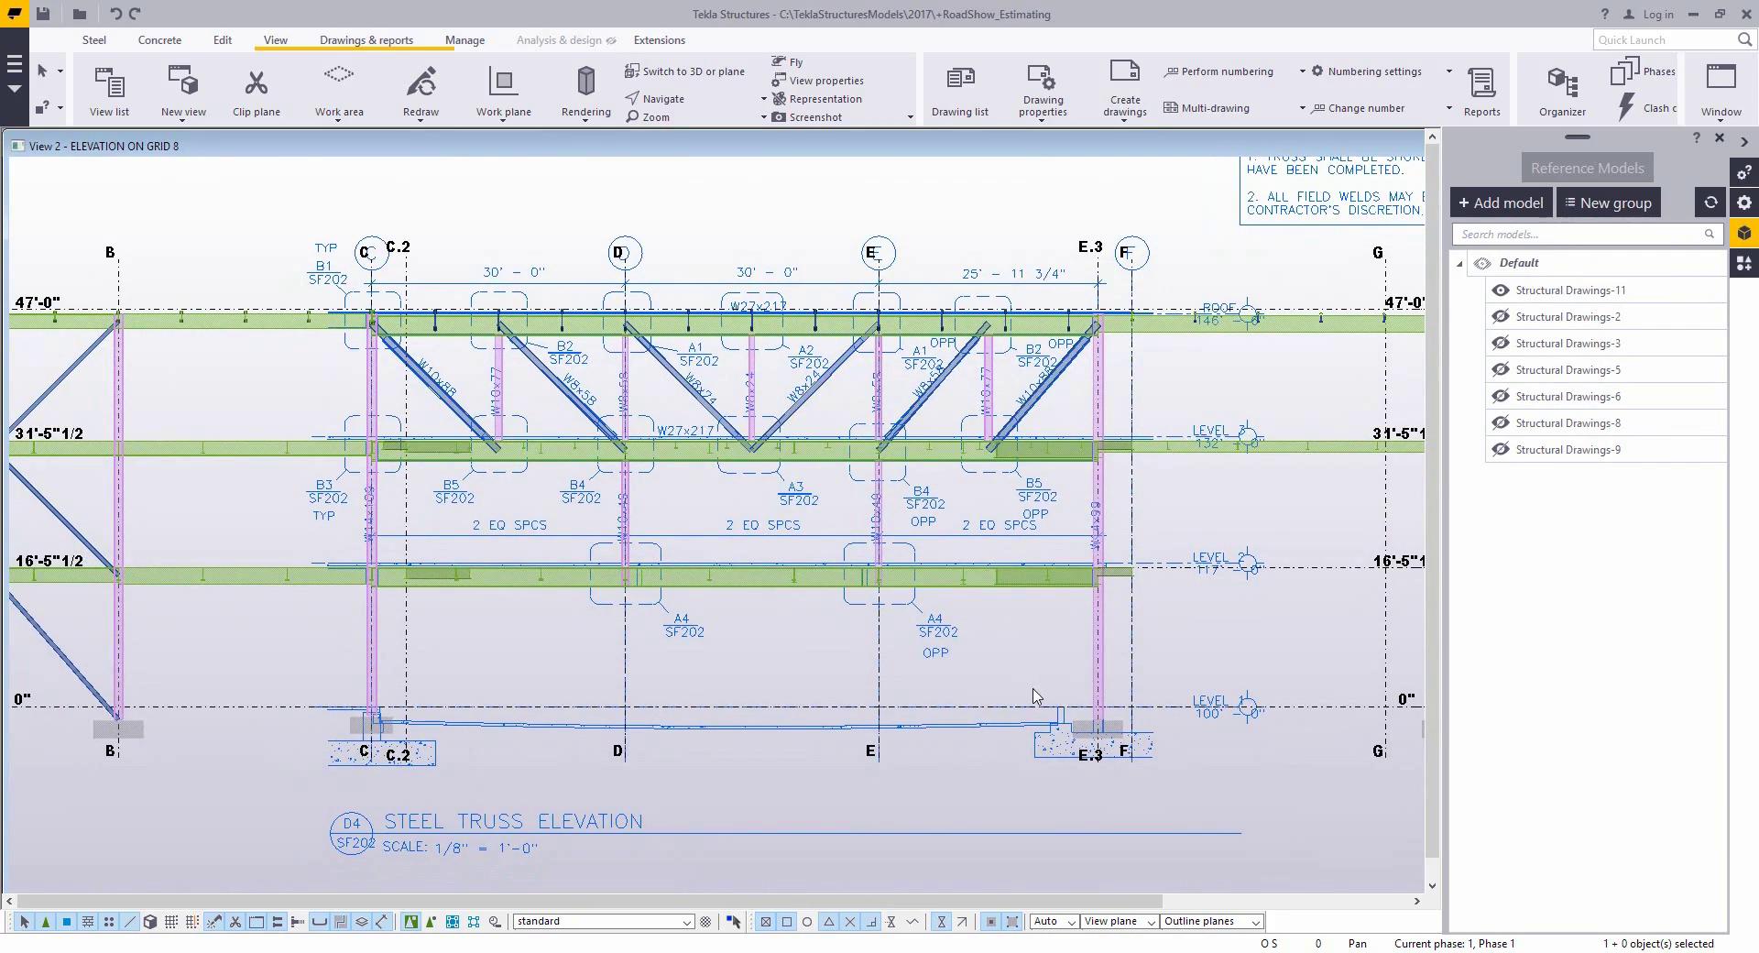
scroll(1033, 696, down, 3)
middle_drag(1033, 696, 850, 631)
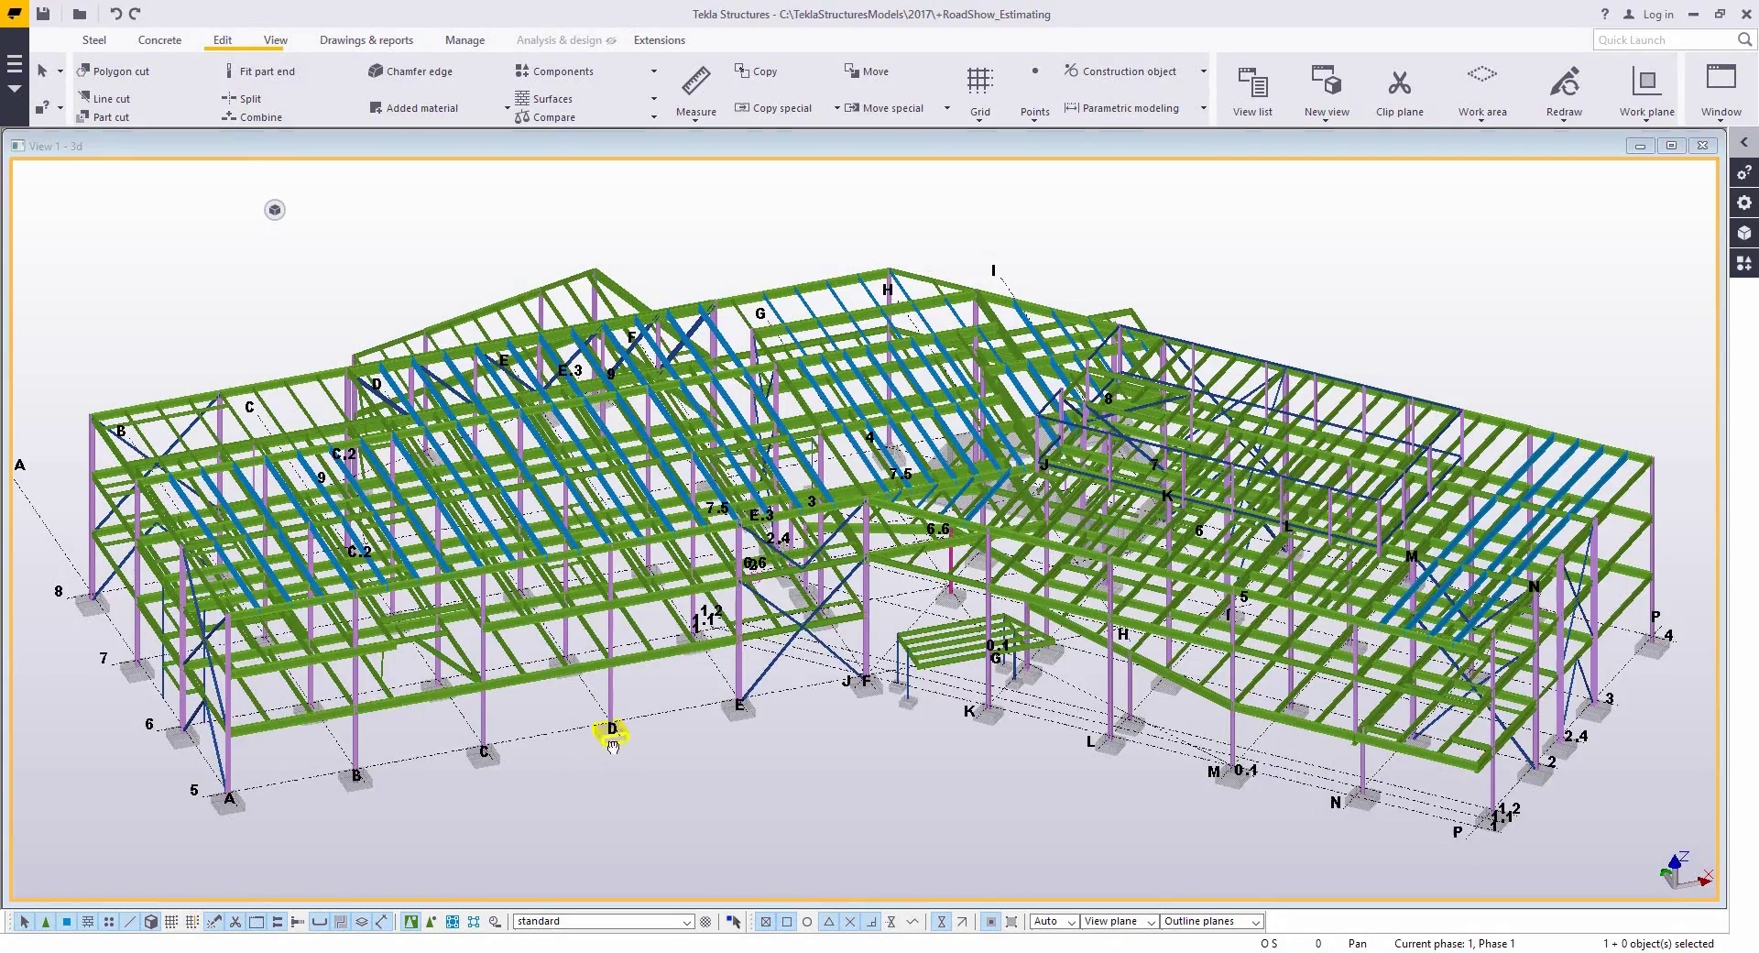
middle_drag(608, 731, 807, 717)
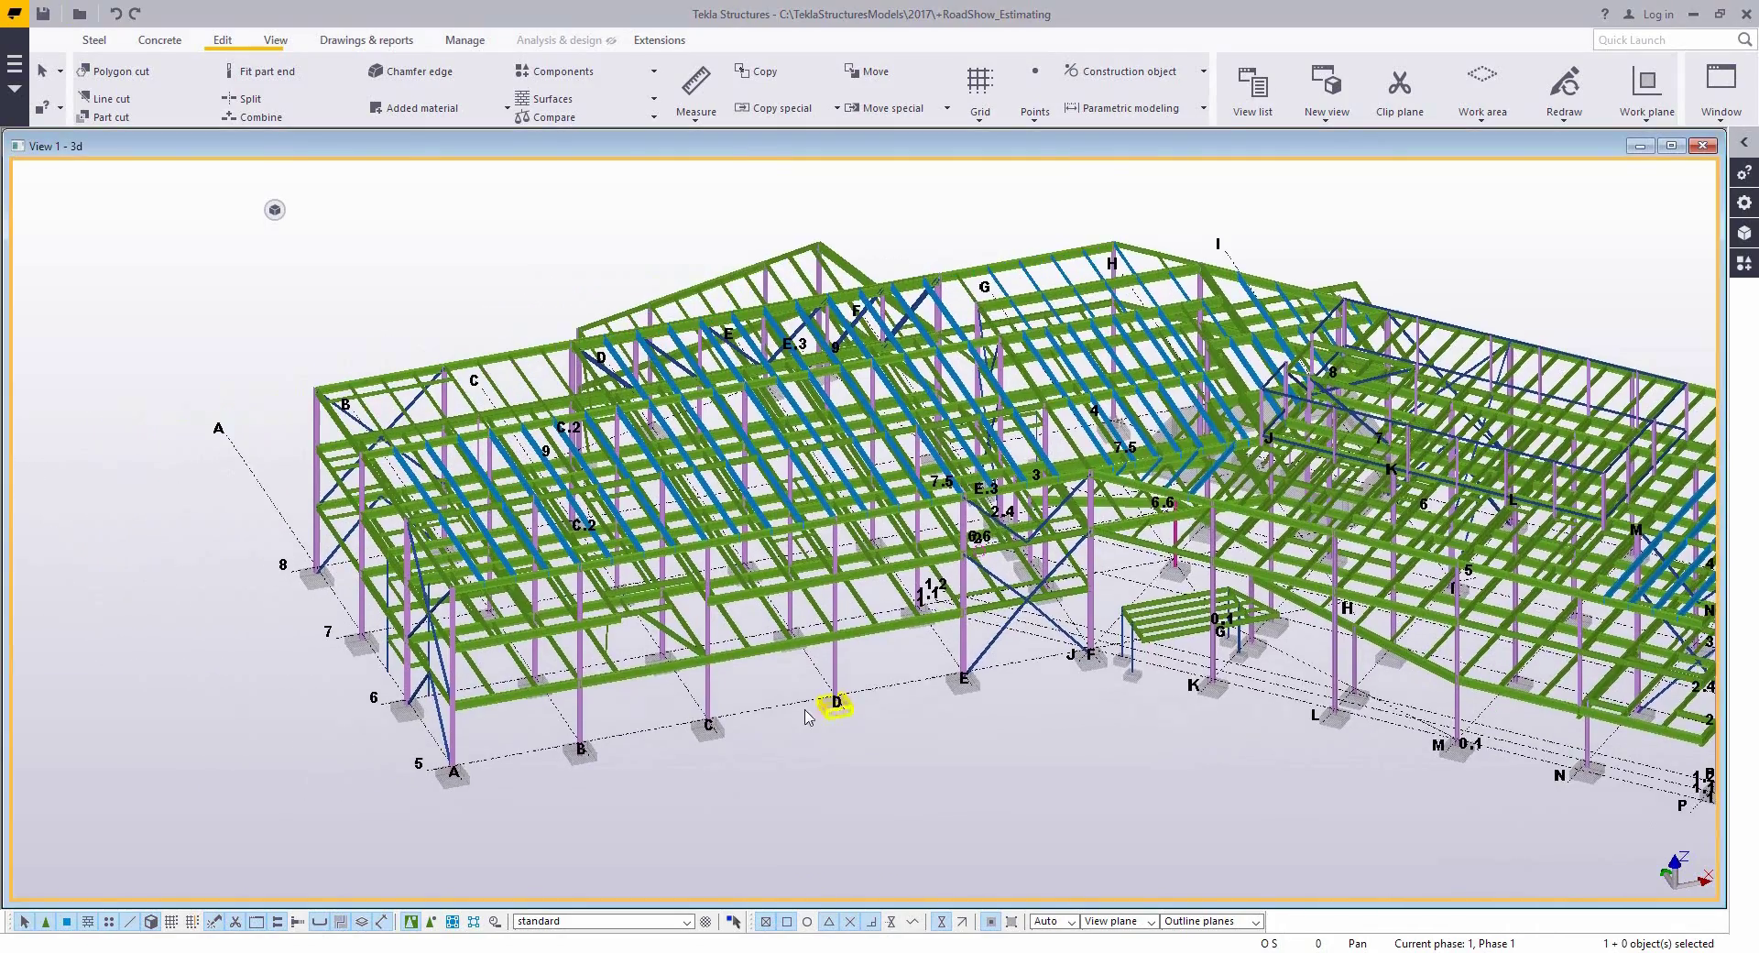
scroll(806, 718, up, 2)
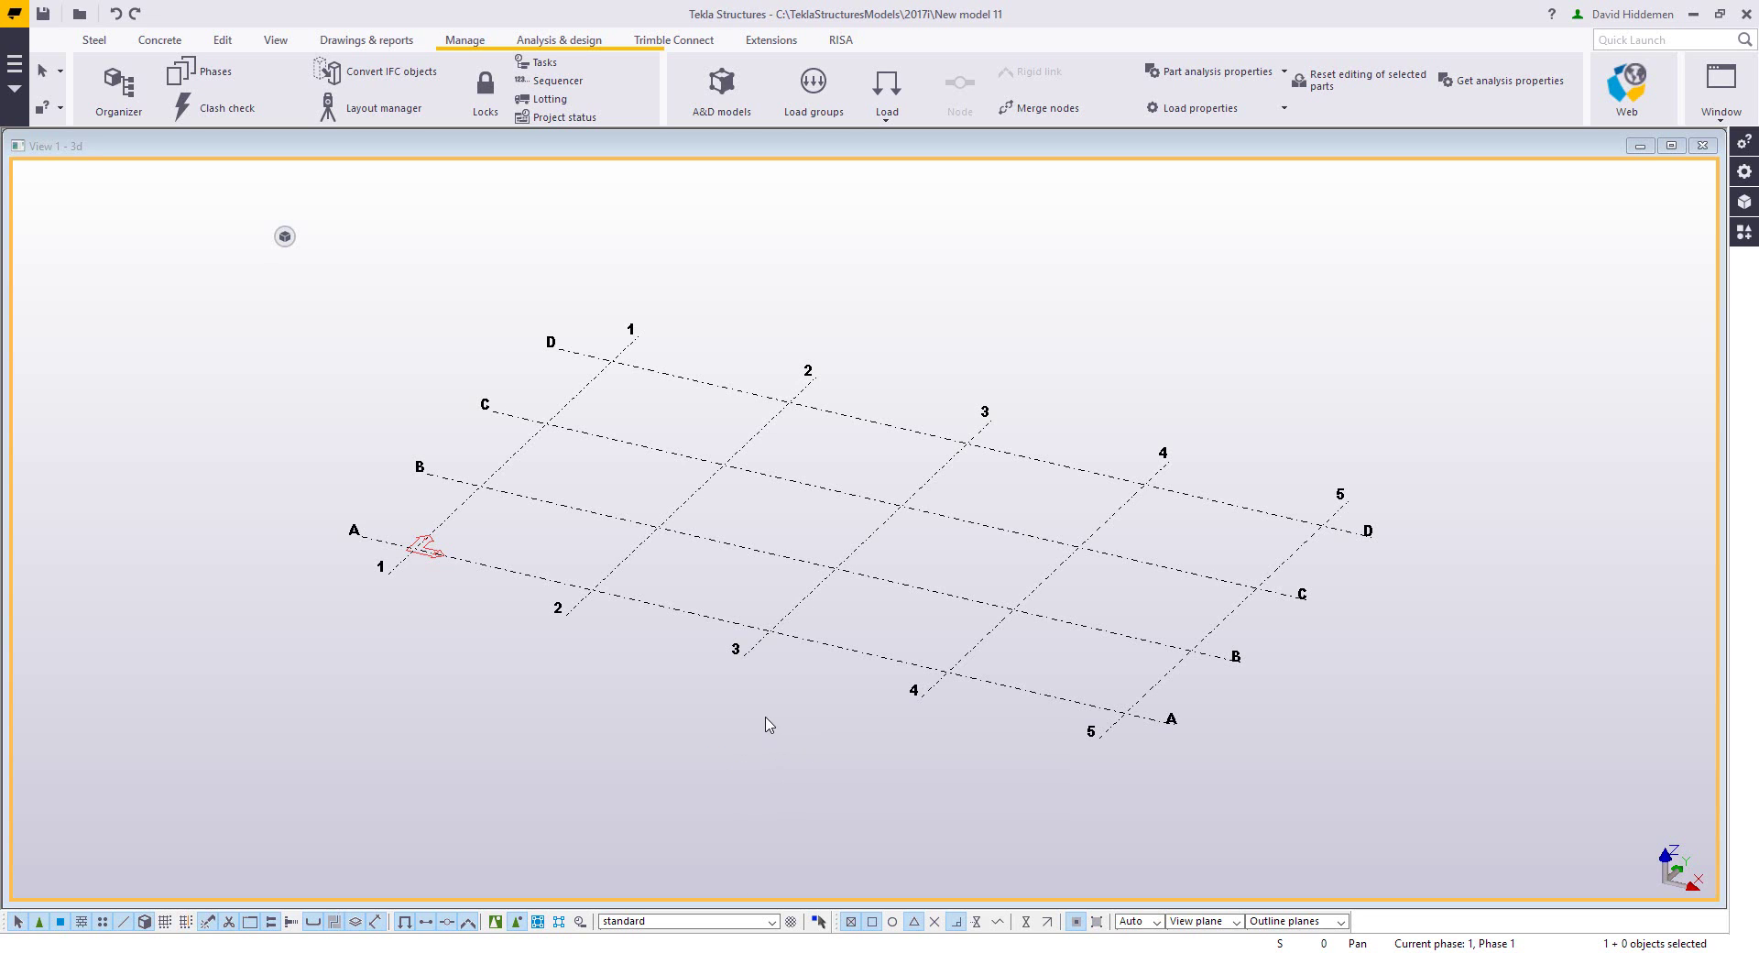
- Add SampleBuilding.ifc to the new model as a reference model in the Default group, located by the model origin
click(1747, 204)
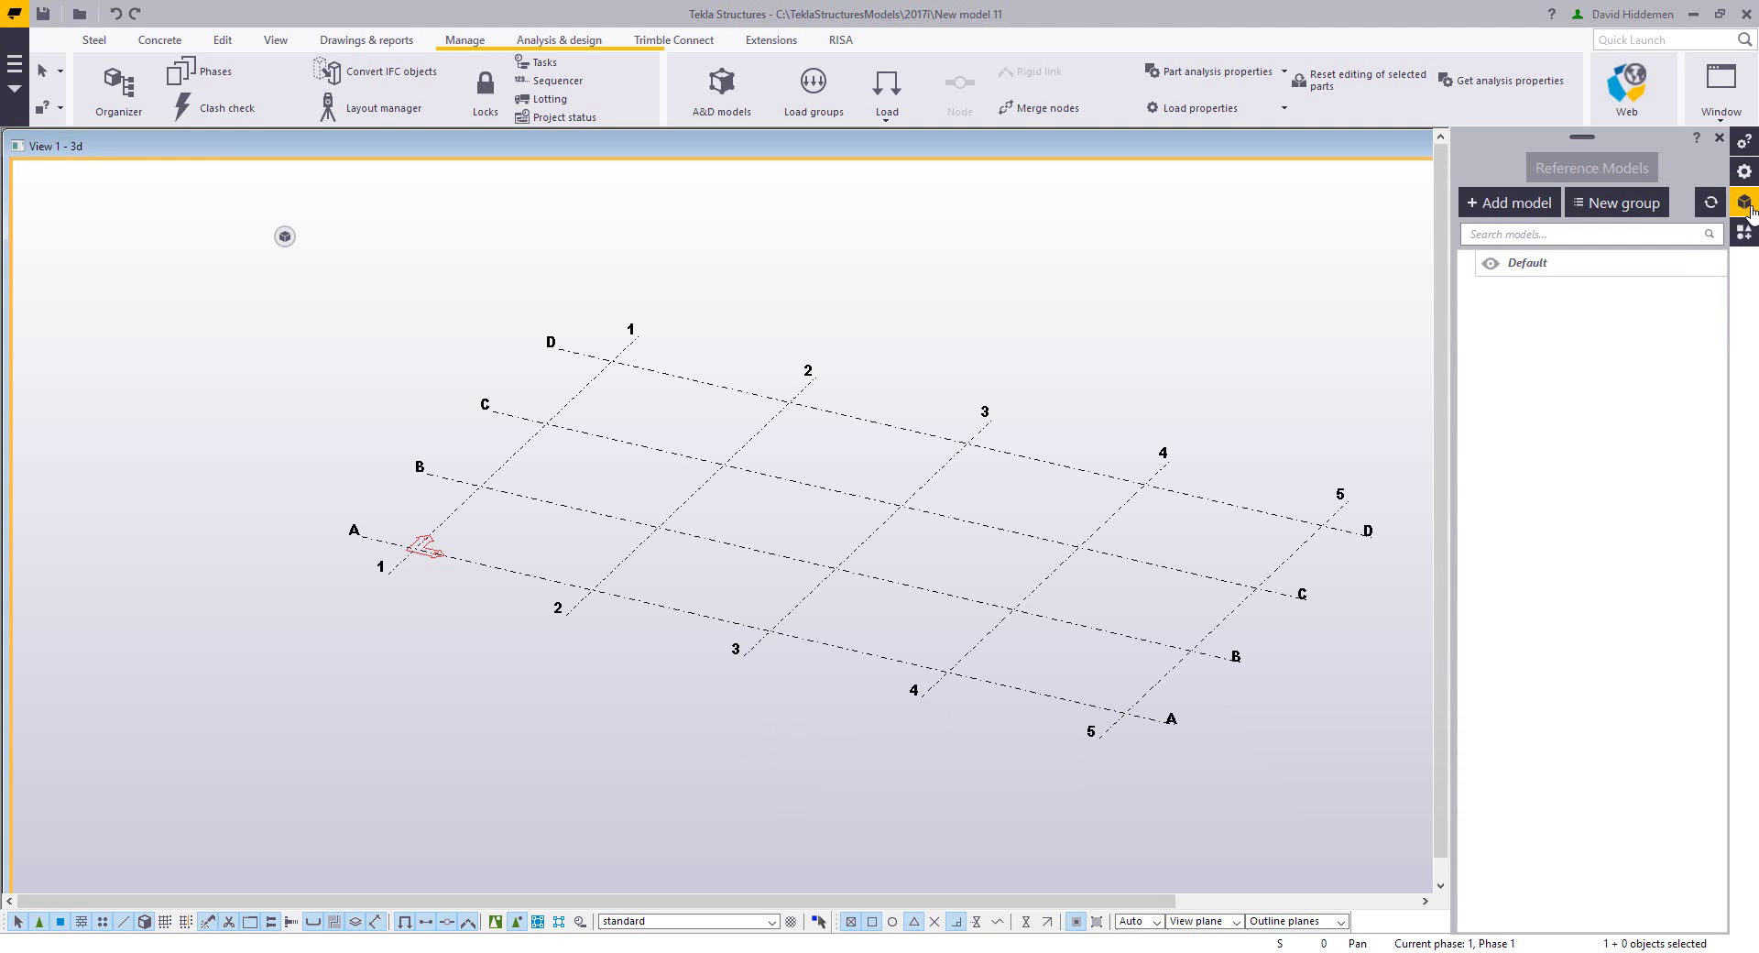
click(1508, 203)
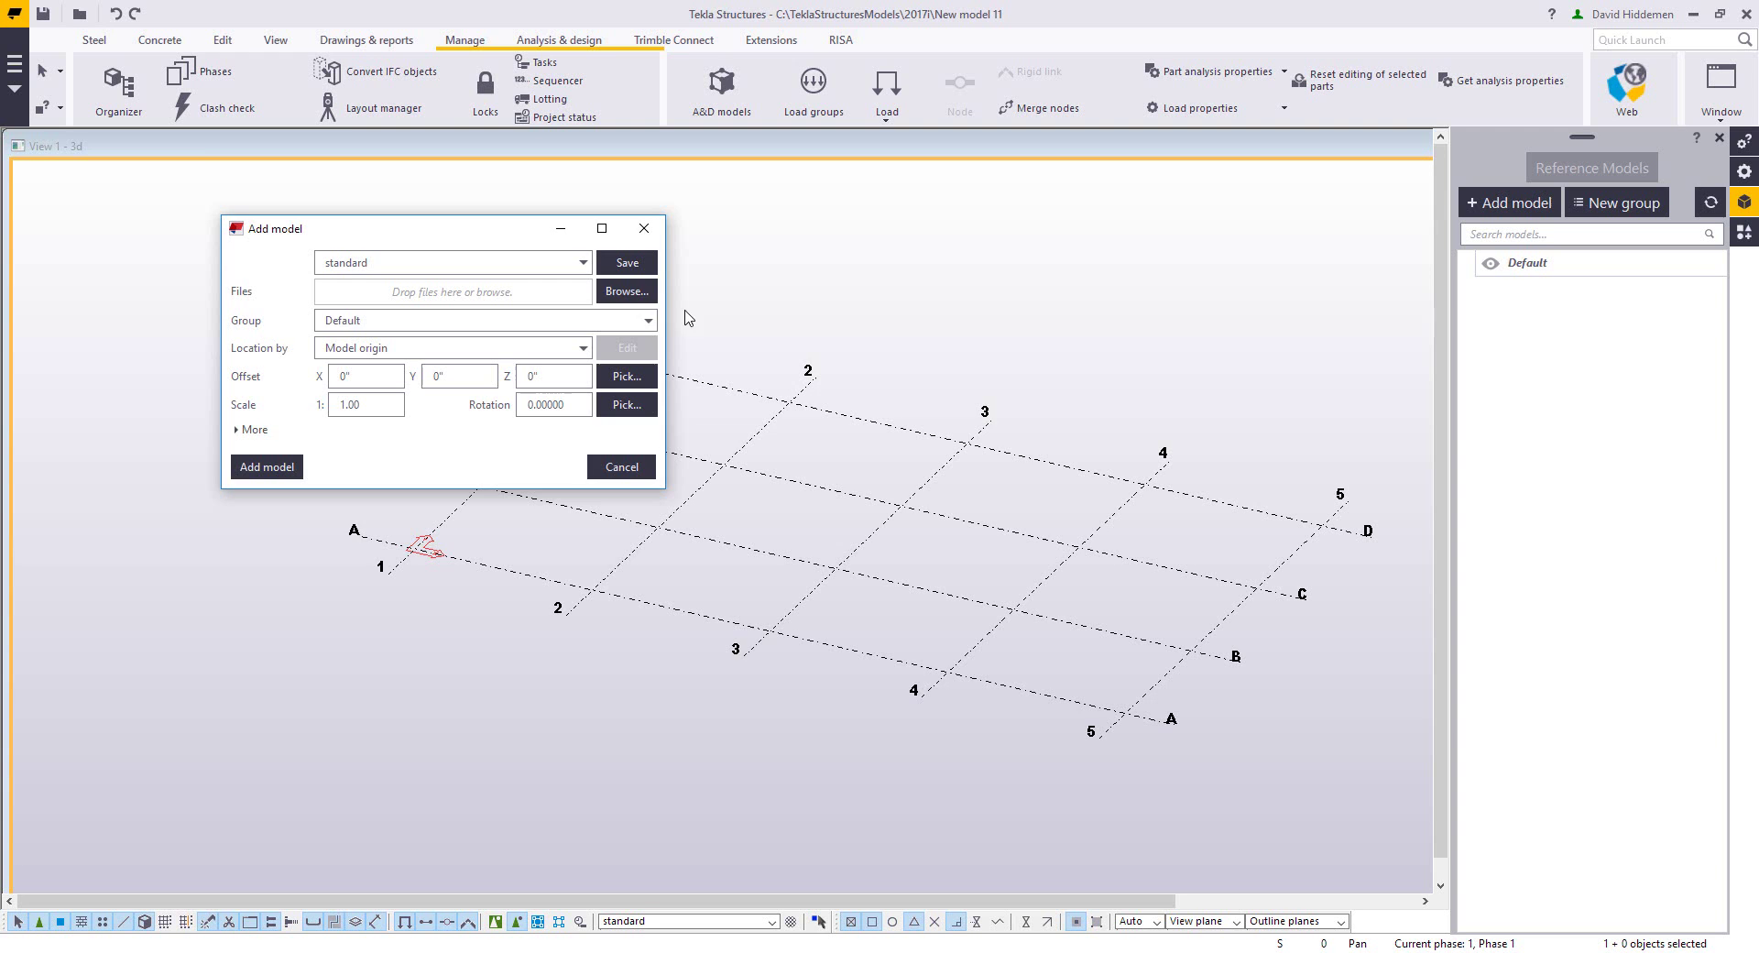
click(626, 291)
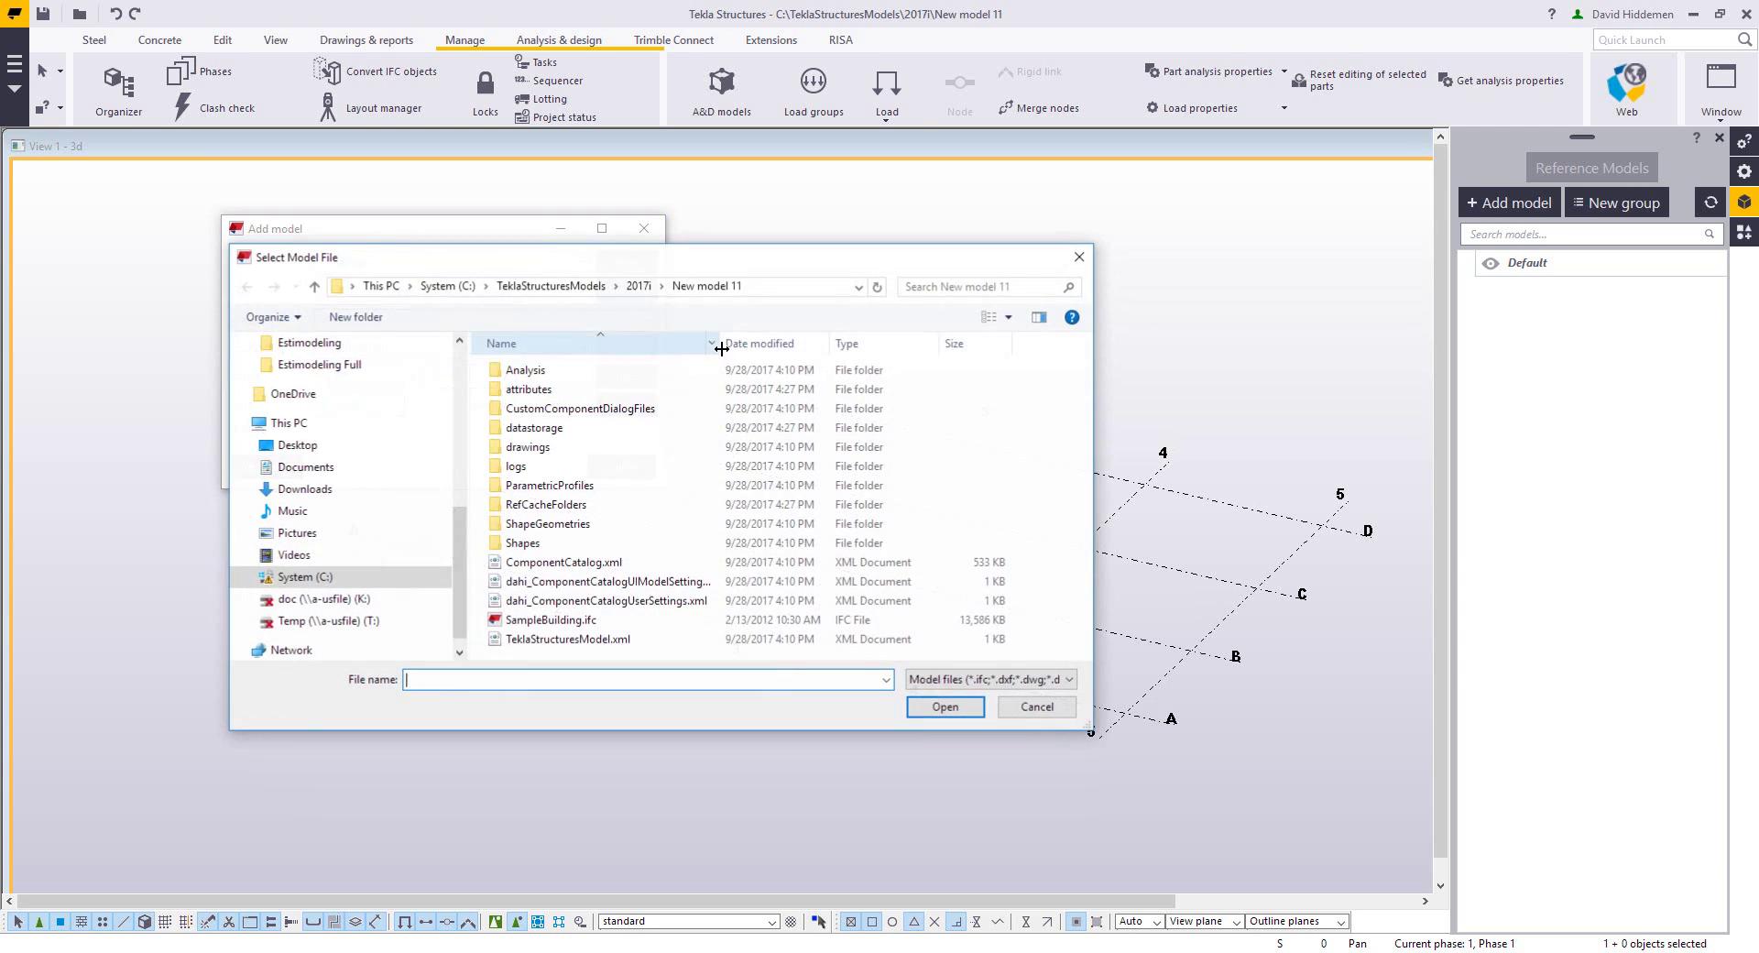
click(563, 621)
click(946, 706)
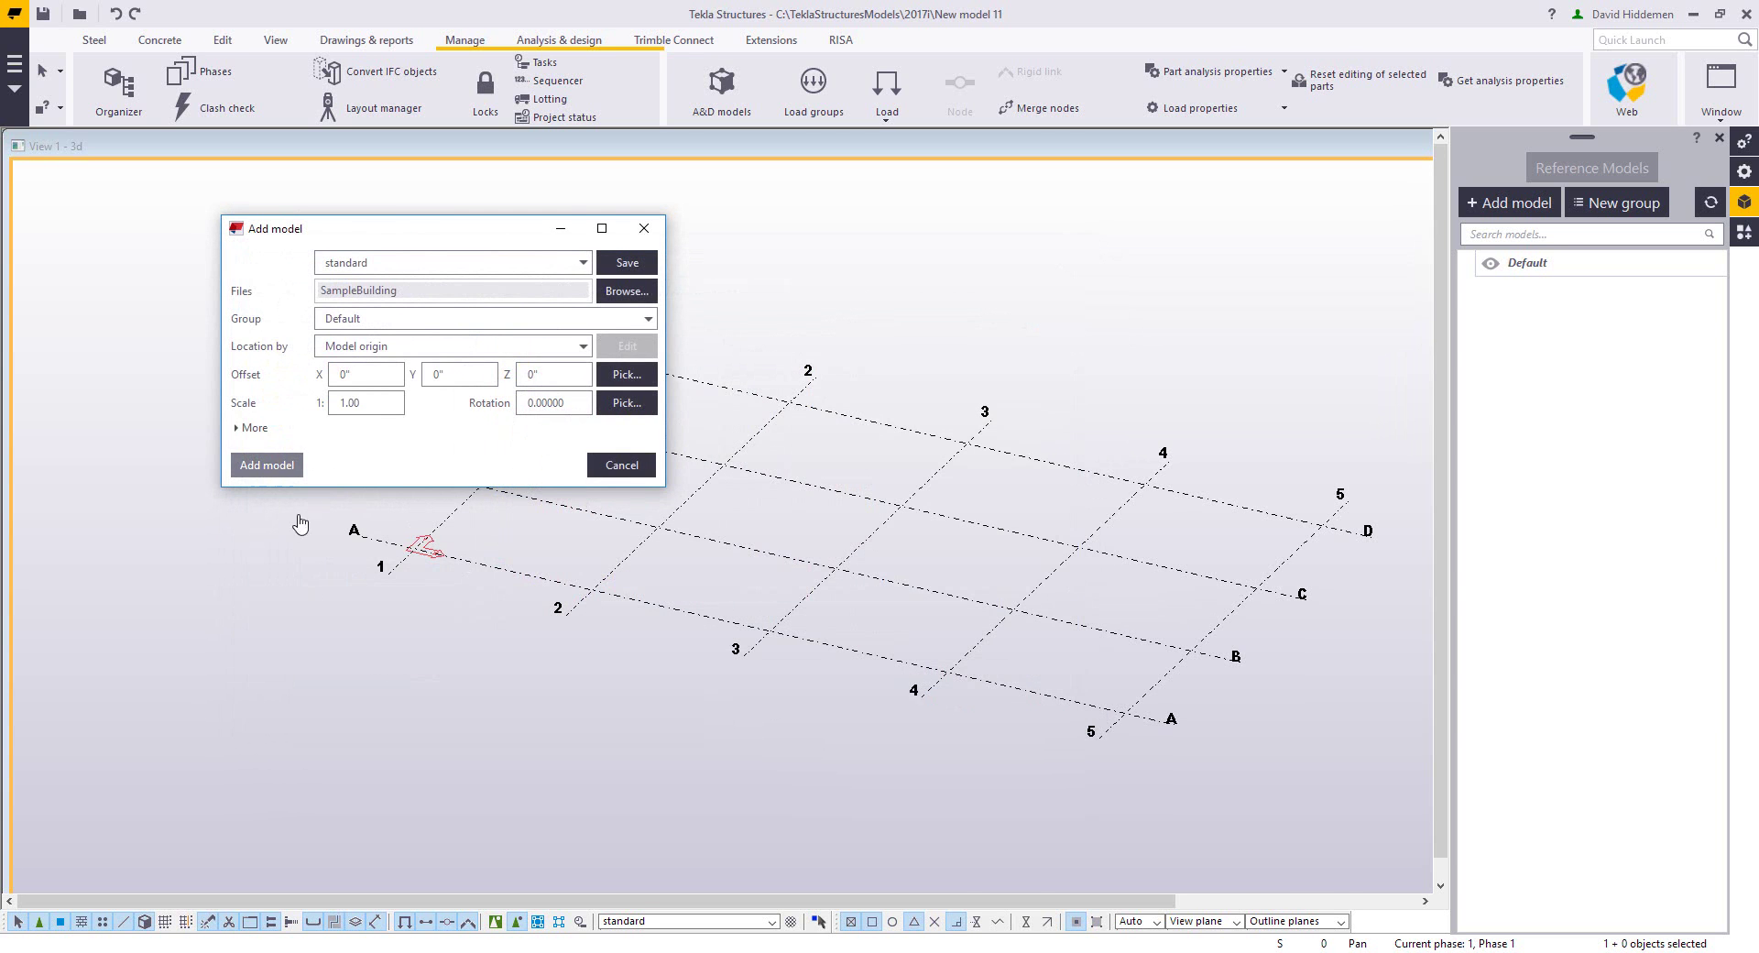
key(Return)
scroll(678, 682, down, 5)
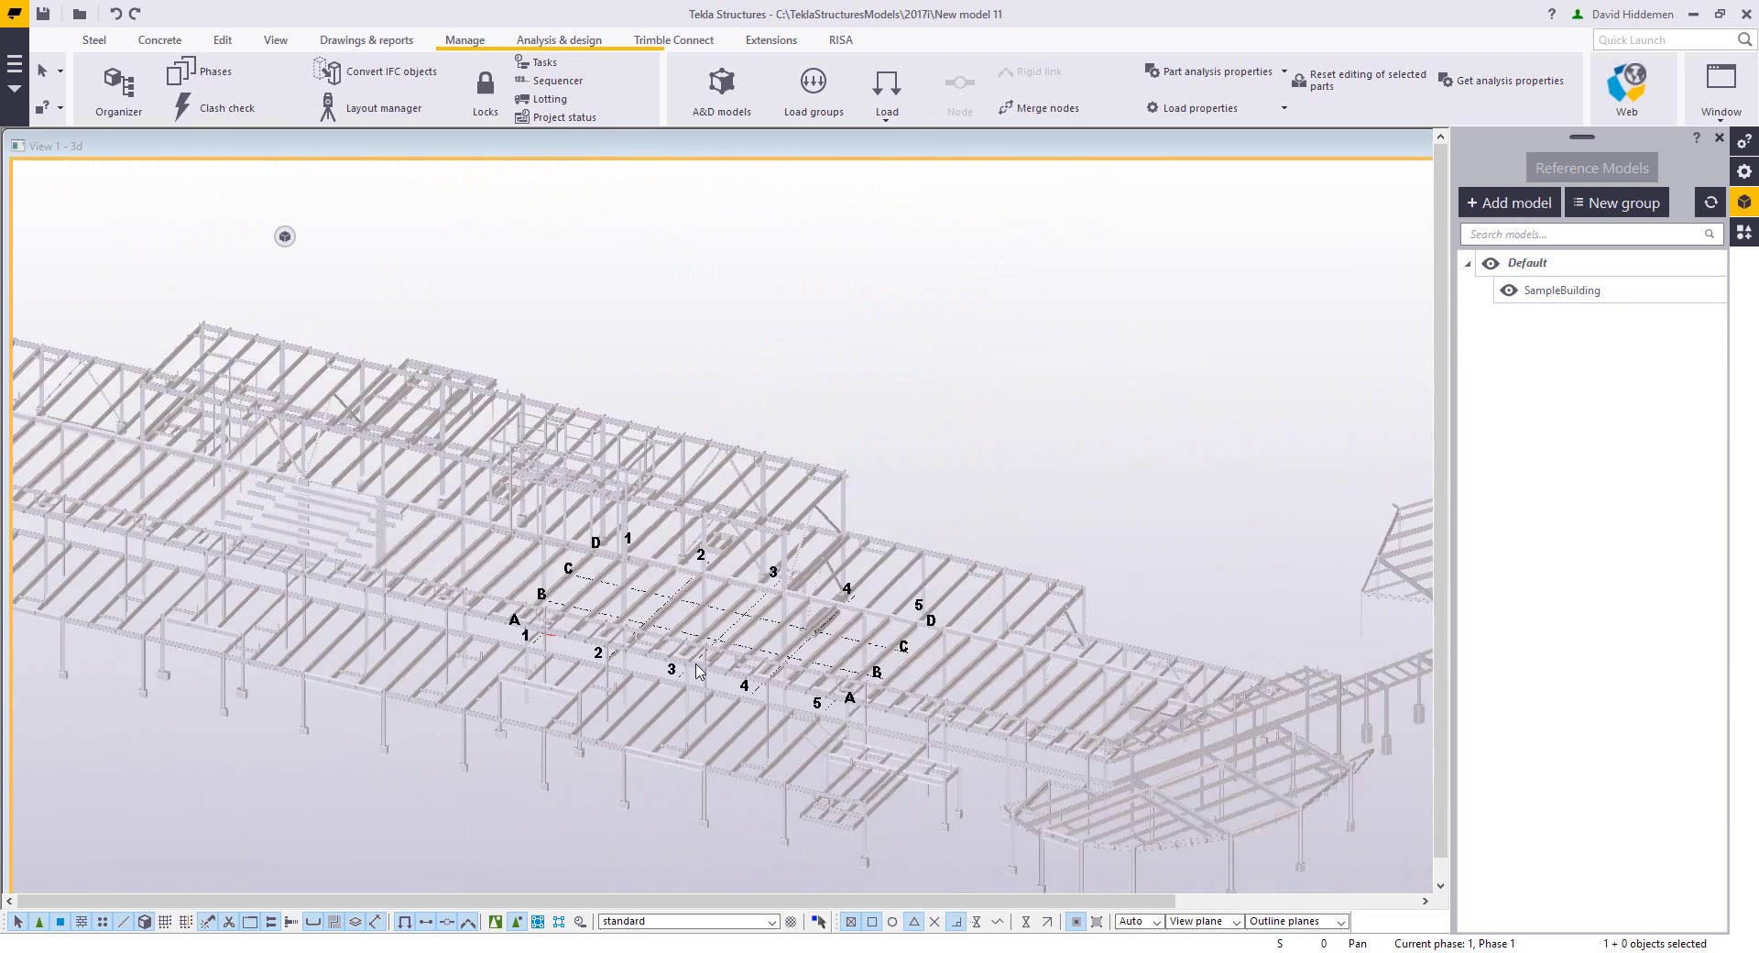
scroll(969, 502, down, 5)
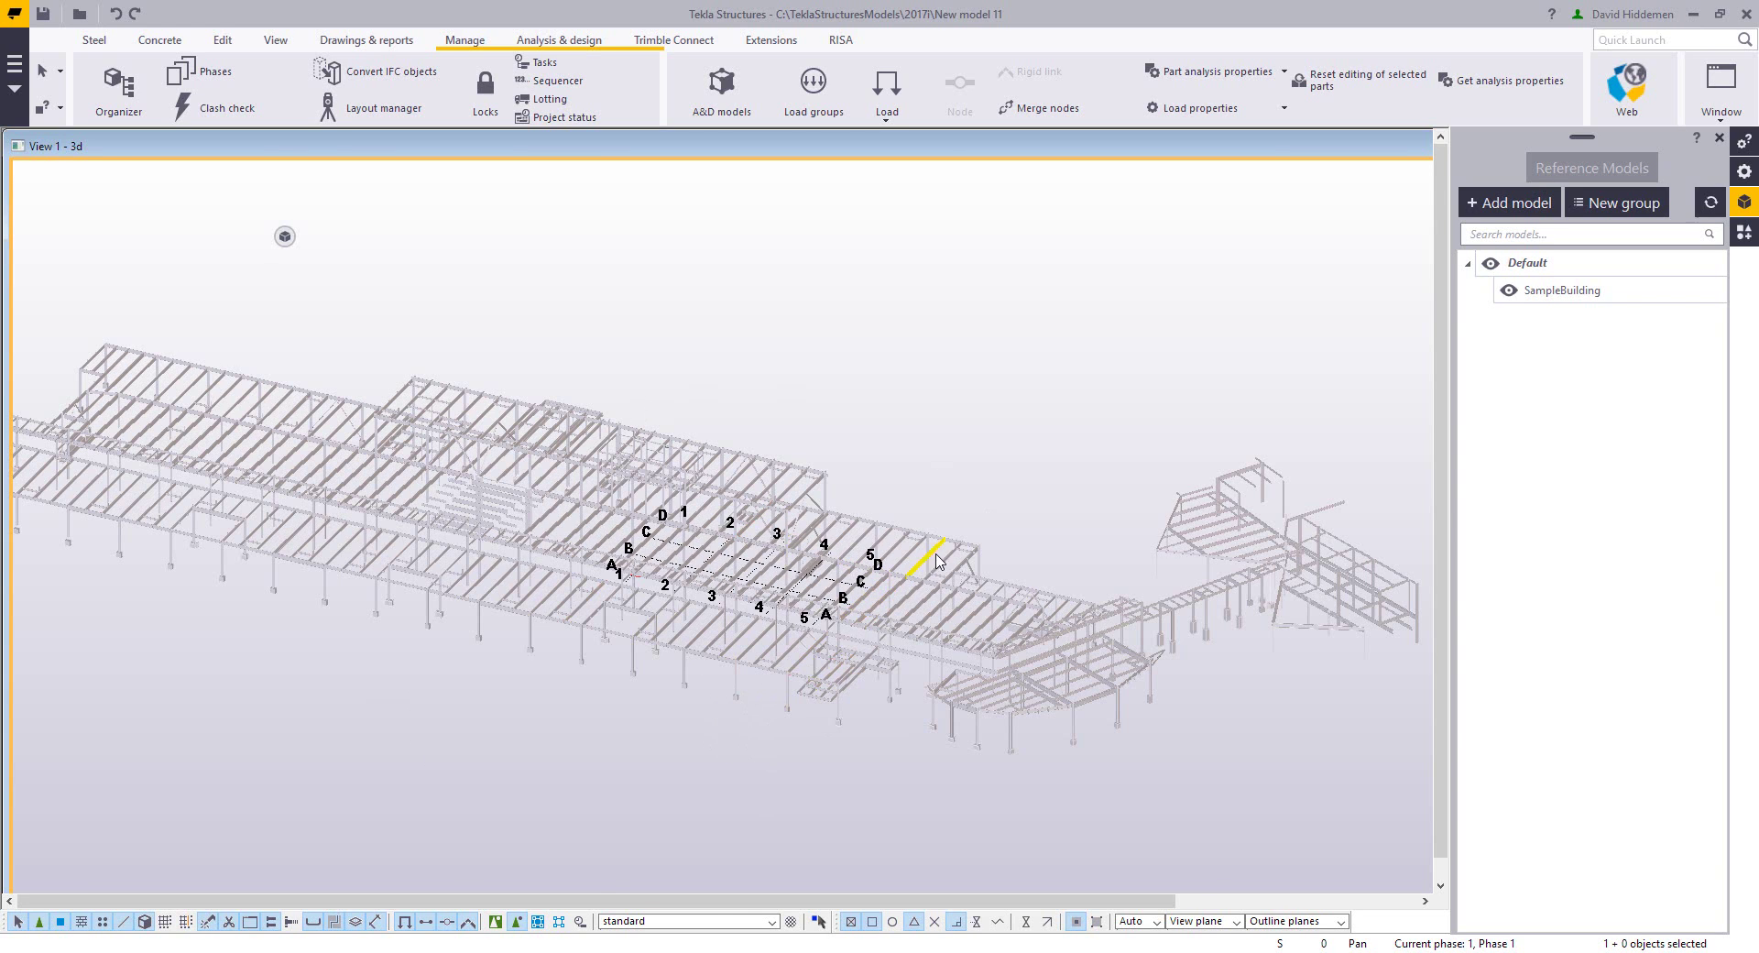
- Convert the IFC beams and columns in the roof's end bays to native objects, and hide the Default reference model group
scroll(938, 561, up, 6)
scroll(1008, 486, up, 1)
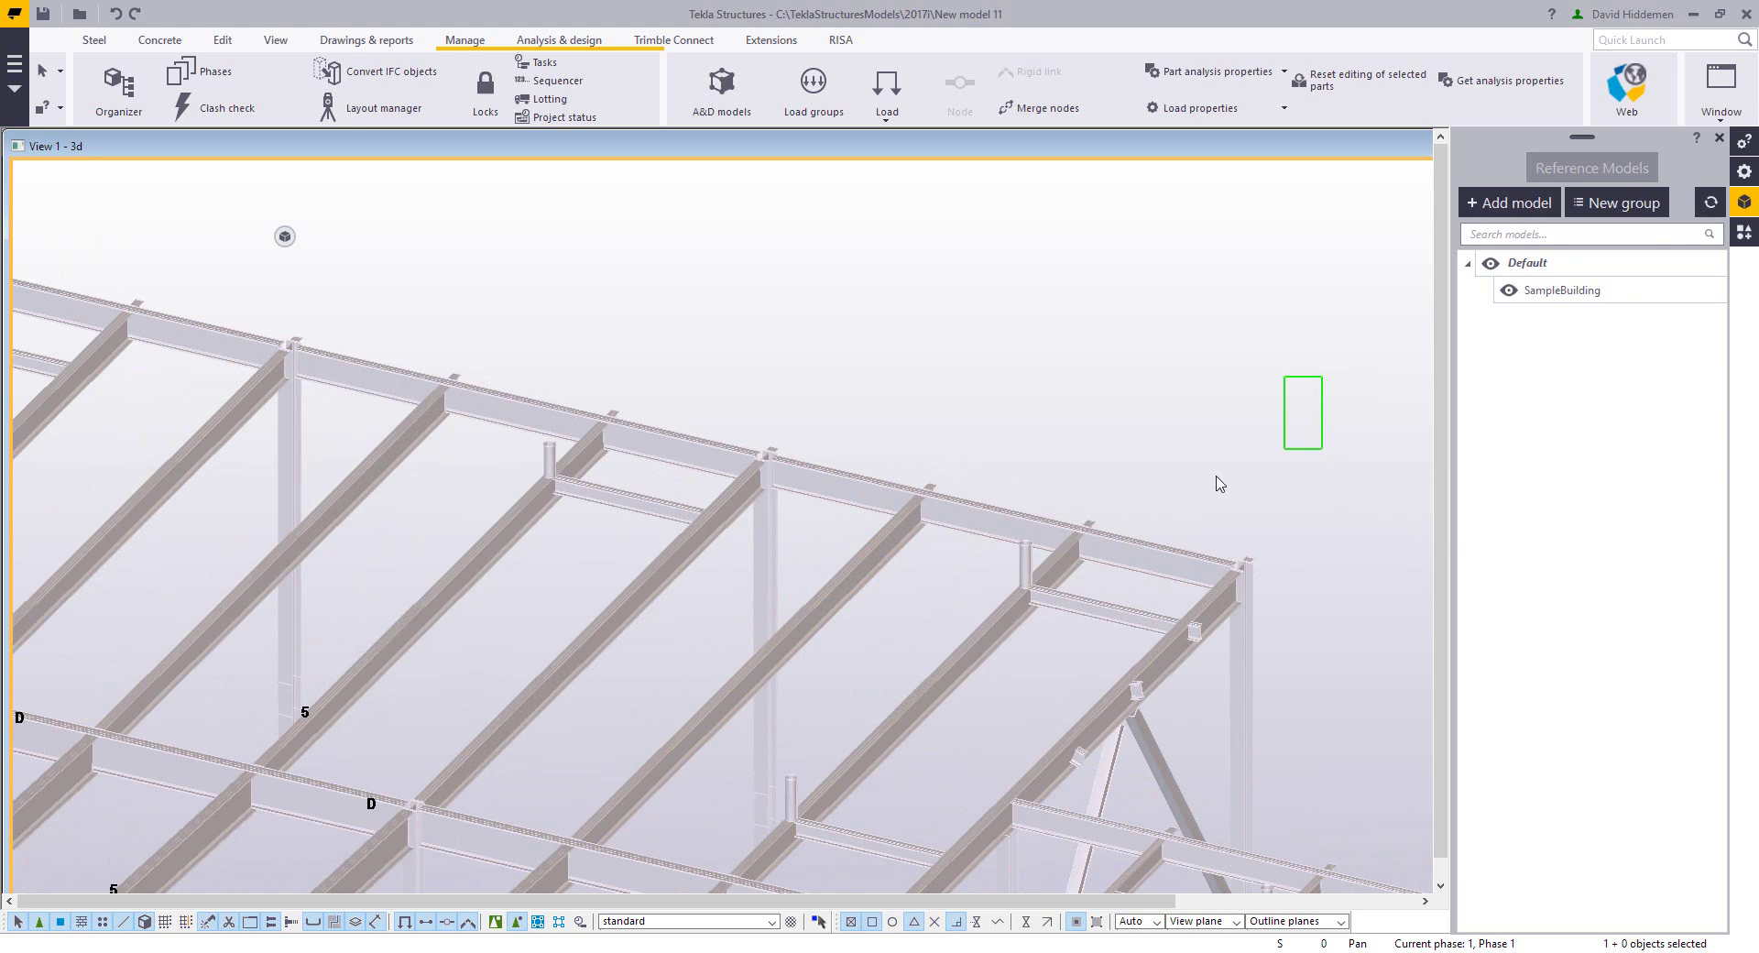
drag(1219, 484, 250, 656)
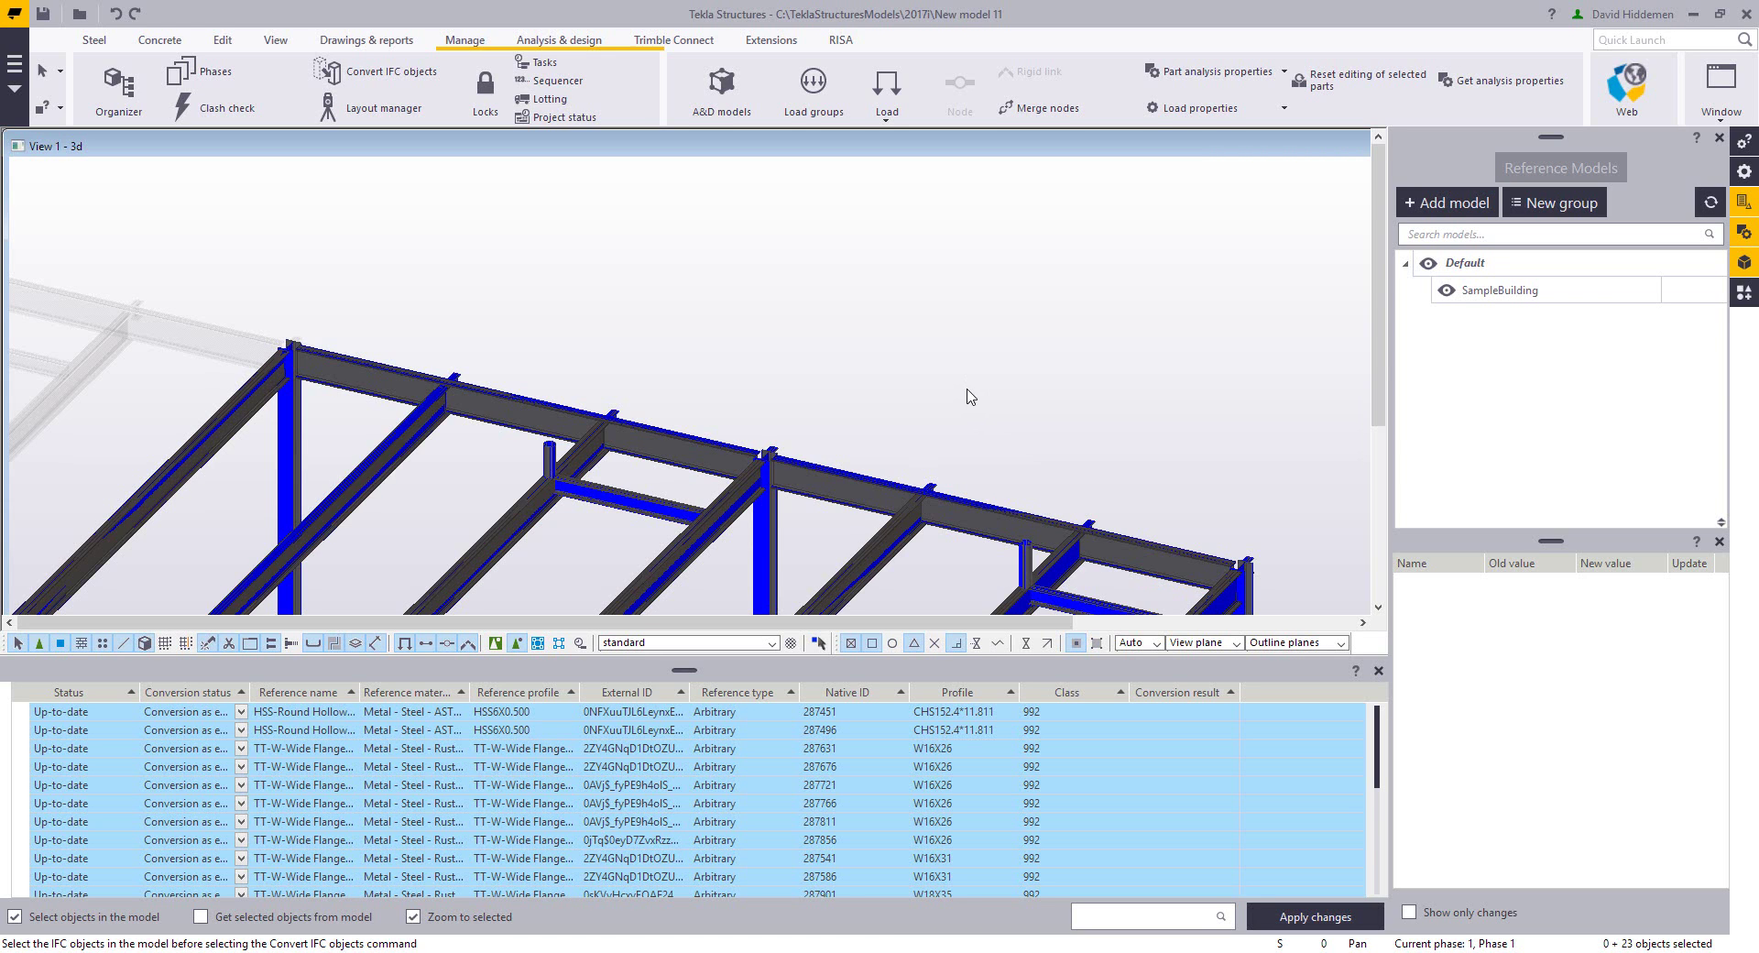
click(1379, 673)
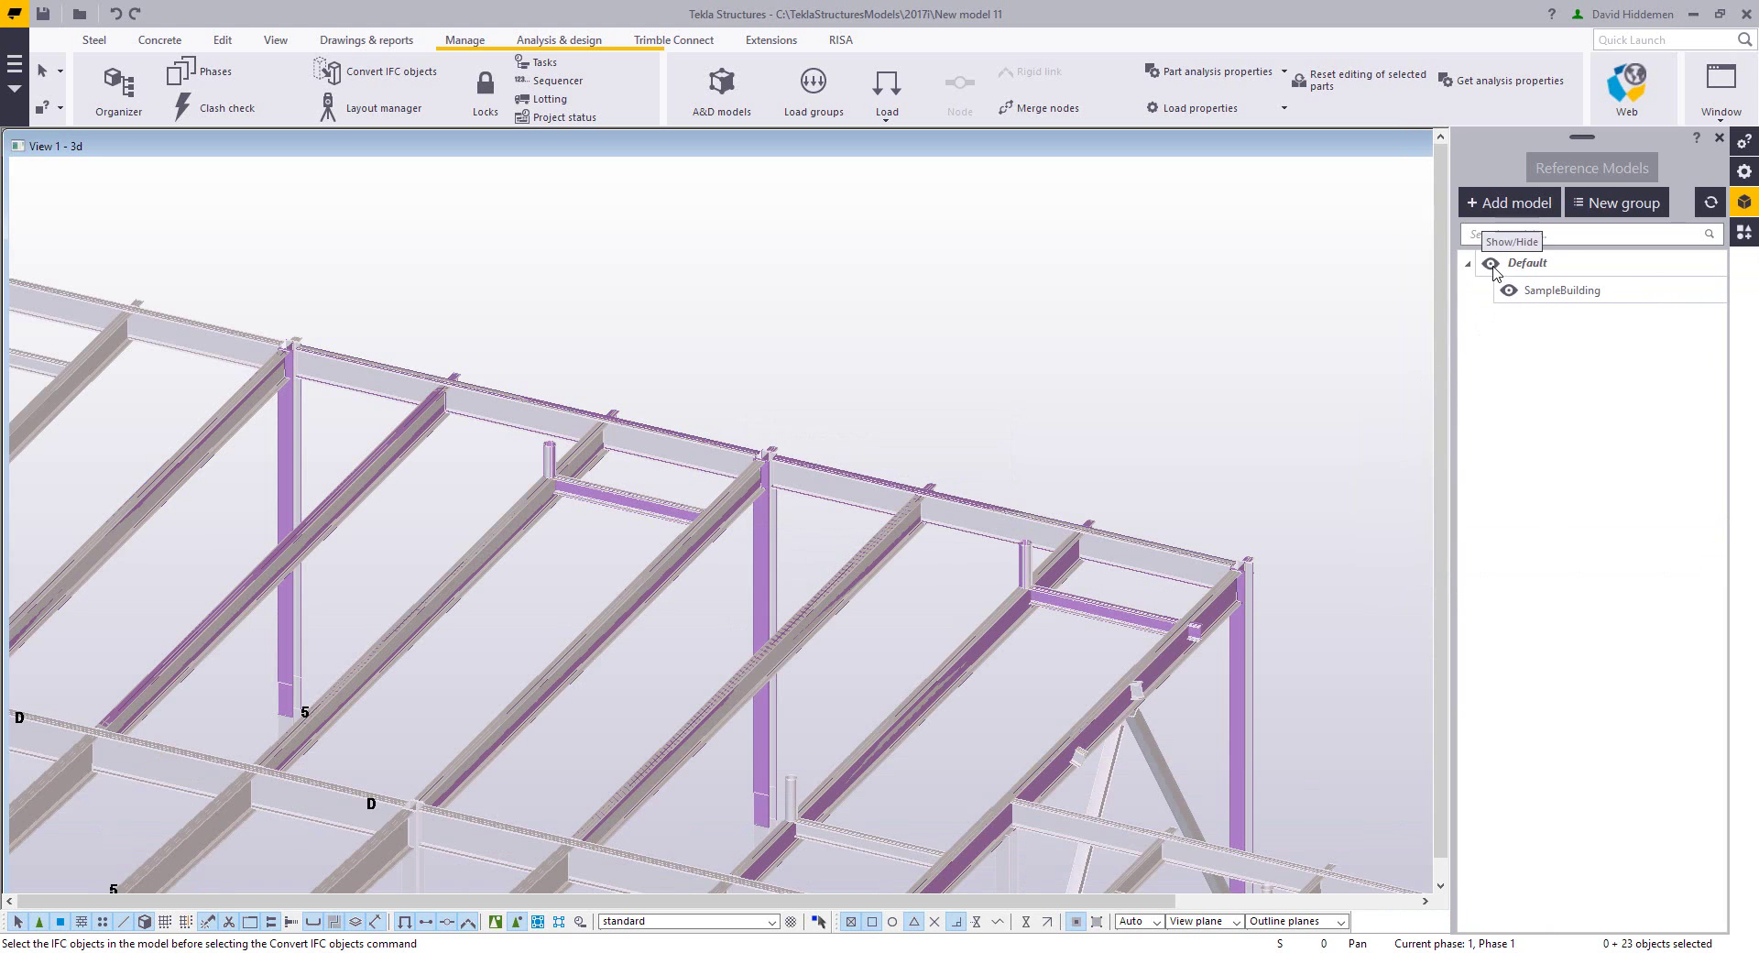
click(1491, 264)
double_click(846, 491)
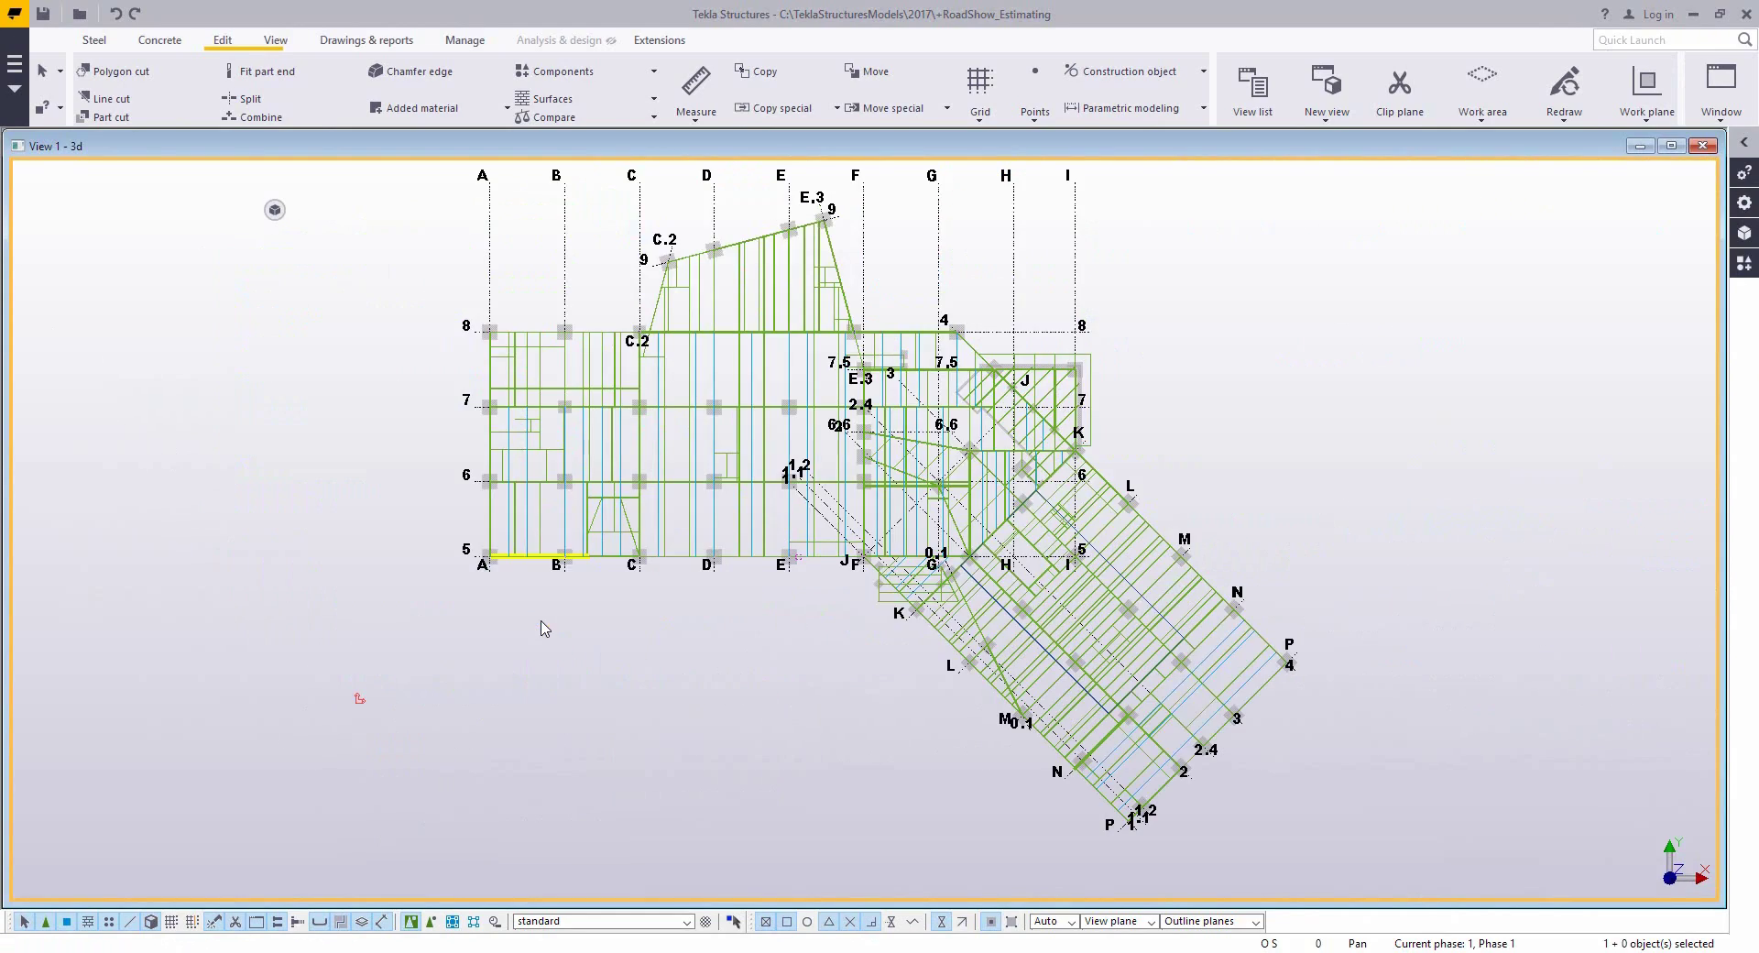
- Create AutoConnections for the framing between grid lines A and C, using the Shear Tabs rule group and the Shear_Tabs parameters
scroll(577, 452, up, 7)
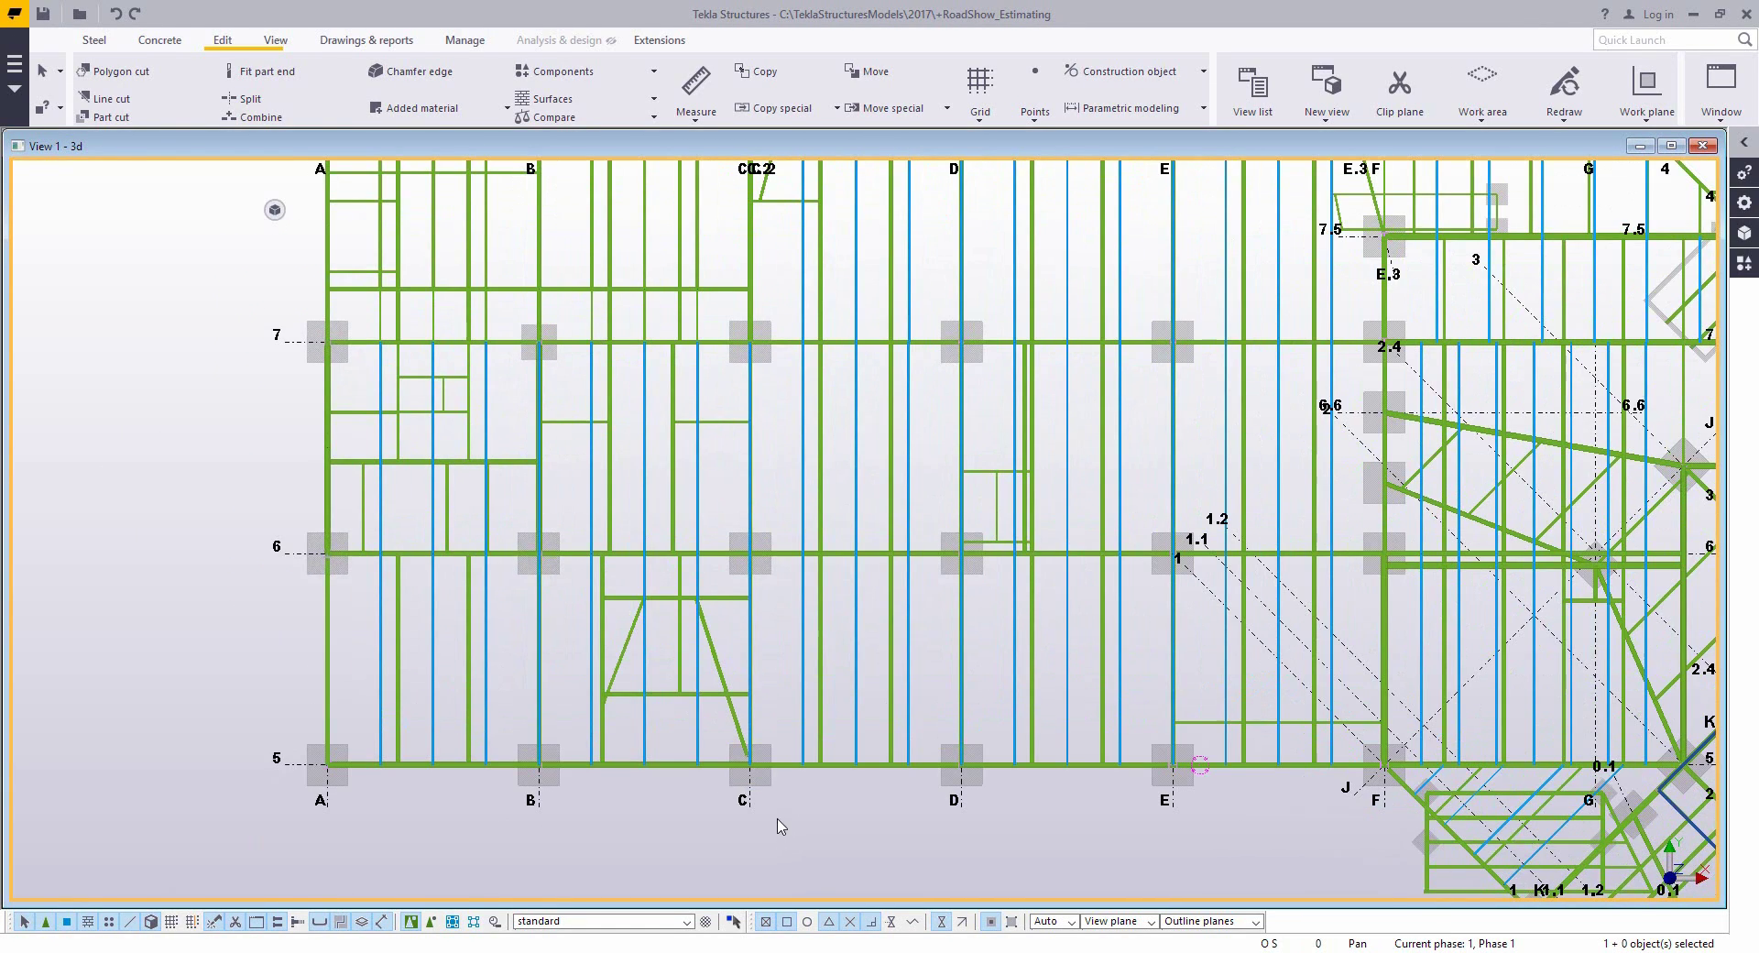
drag(779, 826, 270, 255)
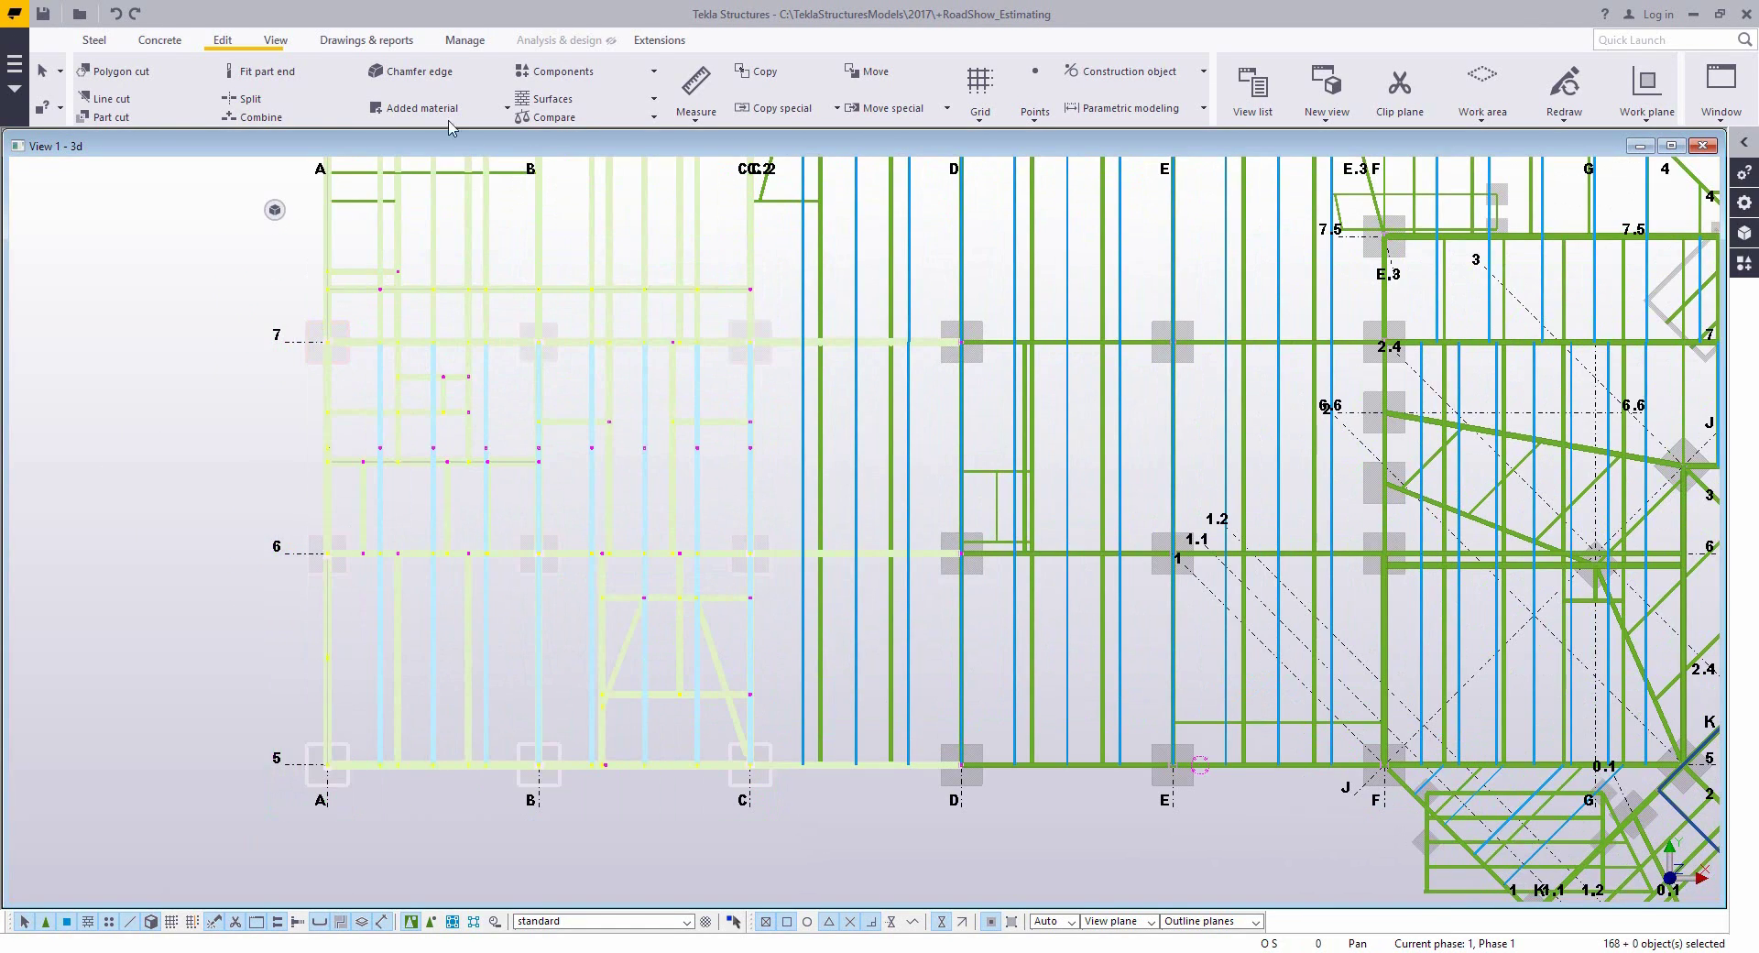
click(560, 71)
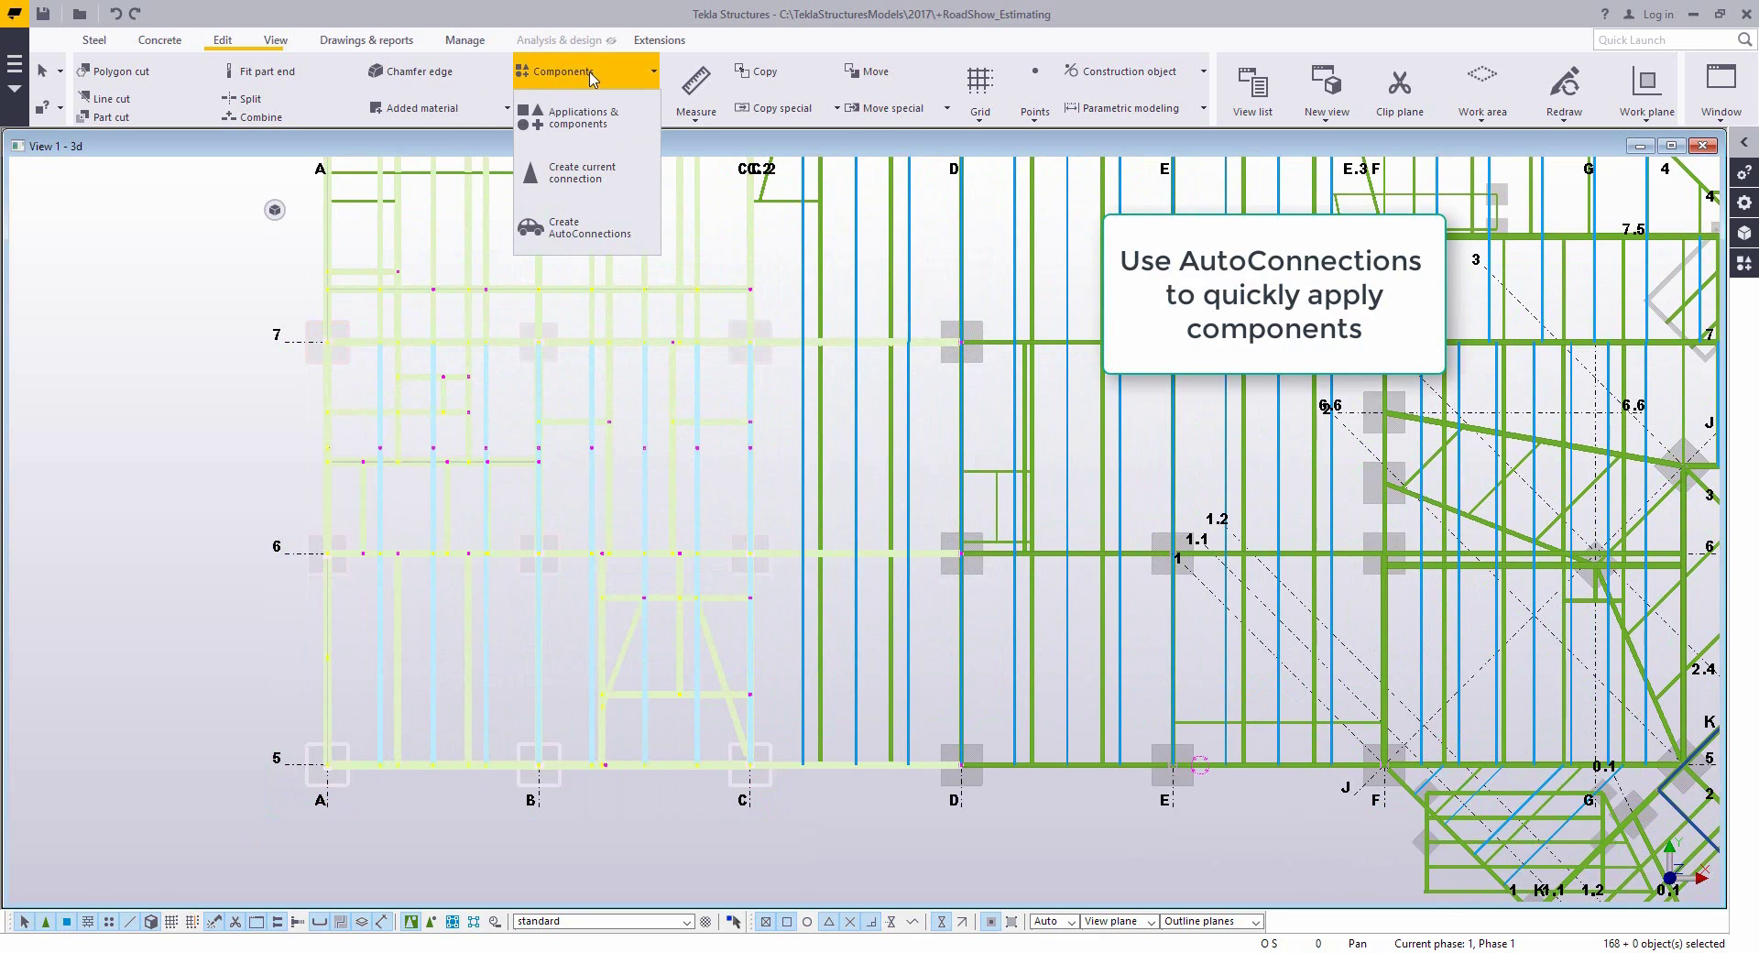
click(565, 230)
click(160, 317)
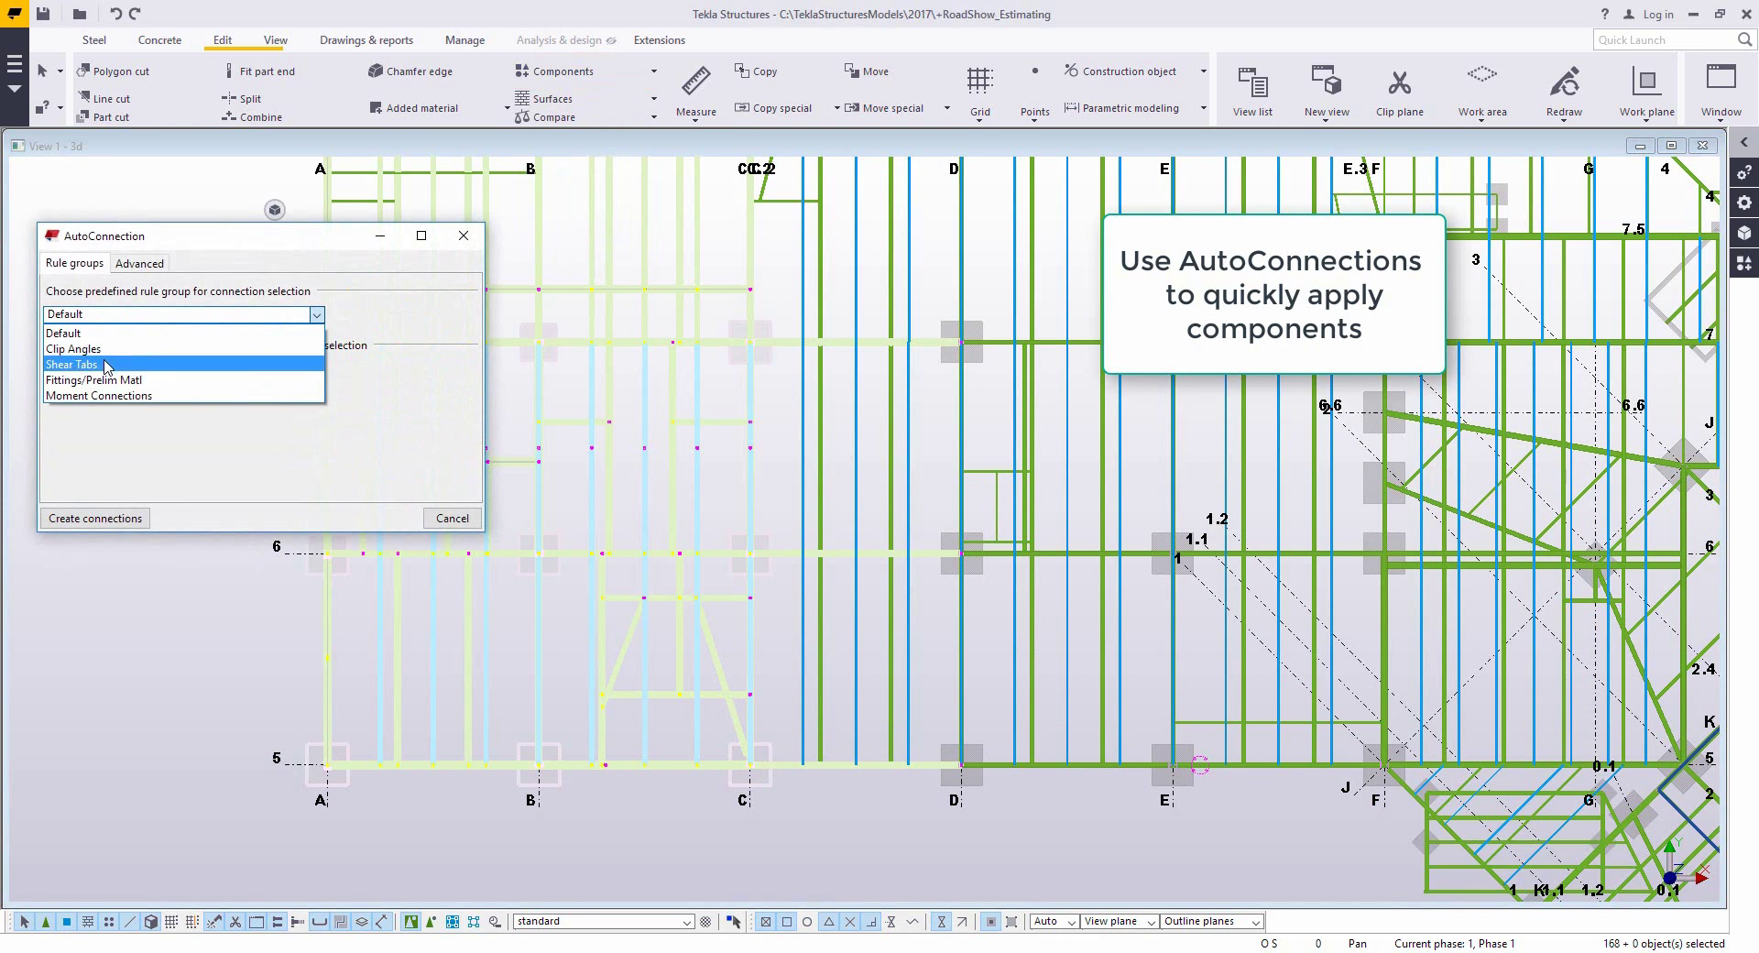
click(107, 365)
click(101, 368)
click(88, 414)
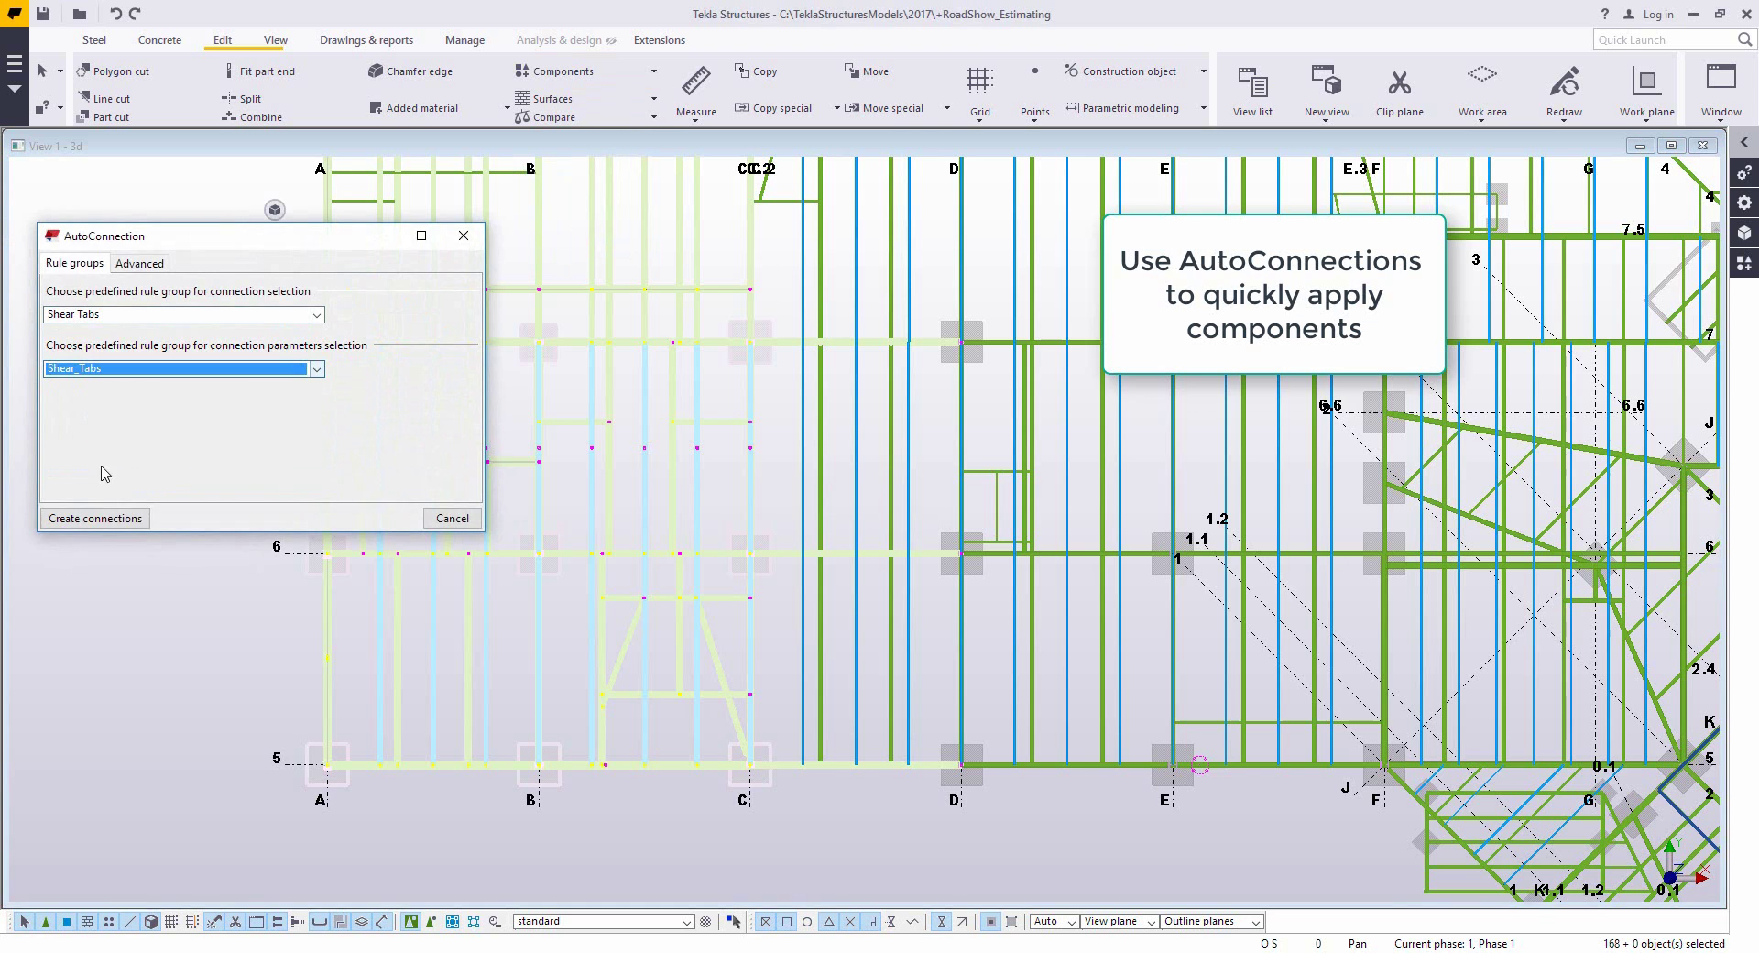
click(96, 518)
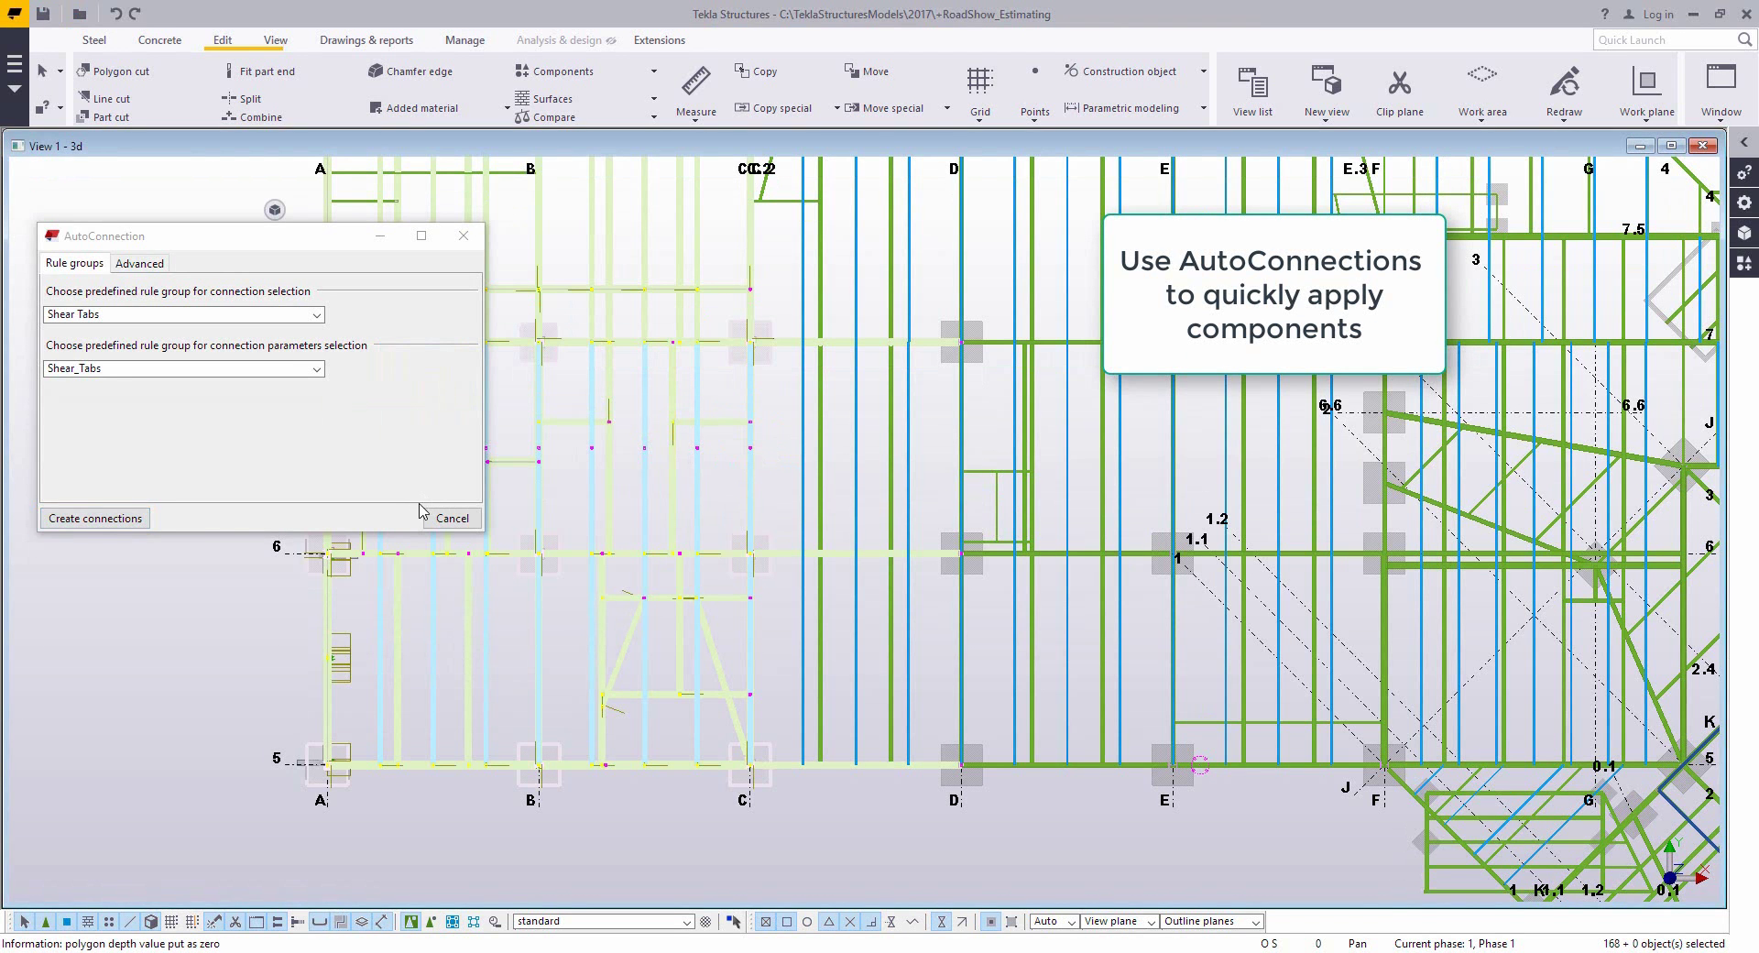
click(434, 517)
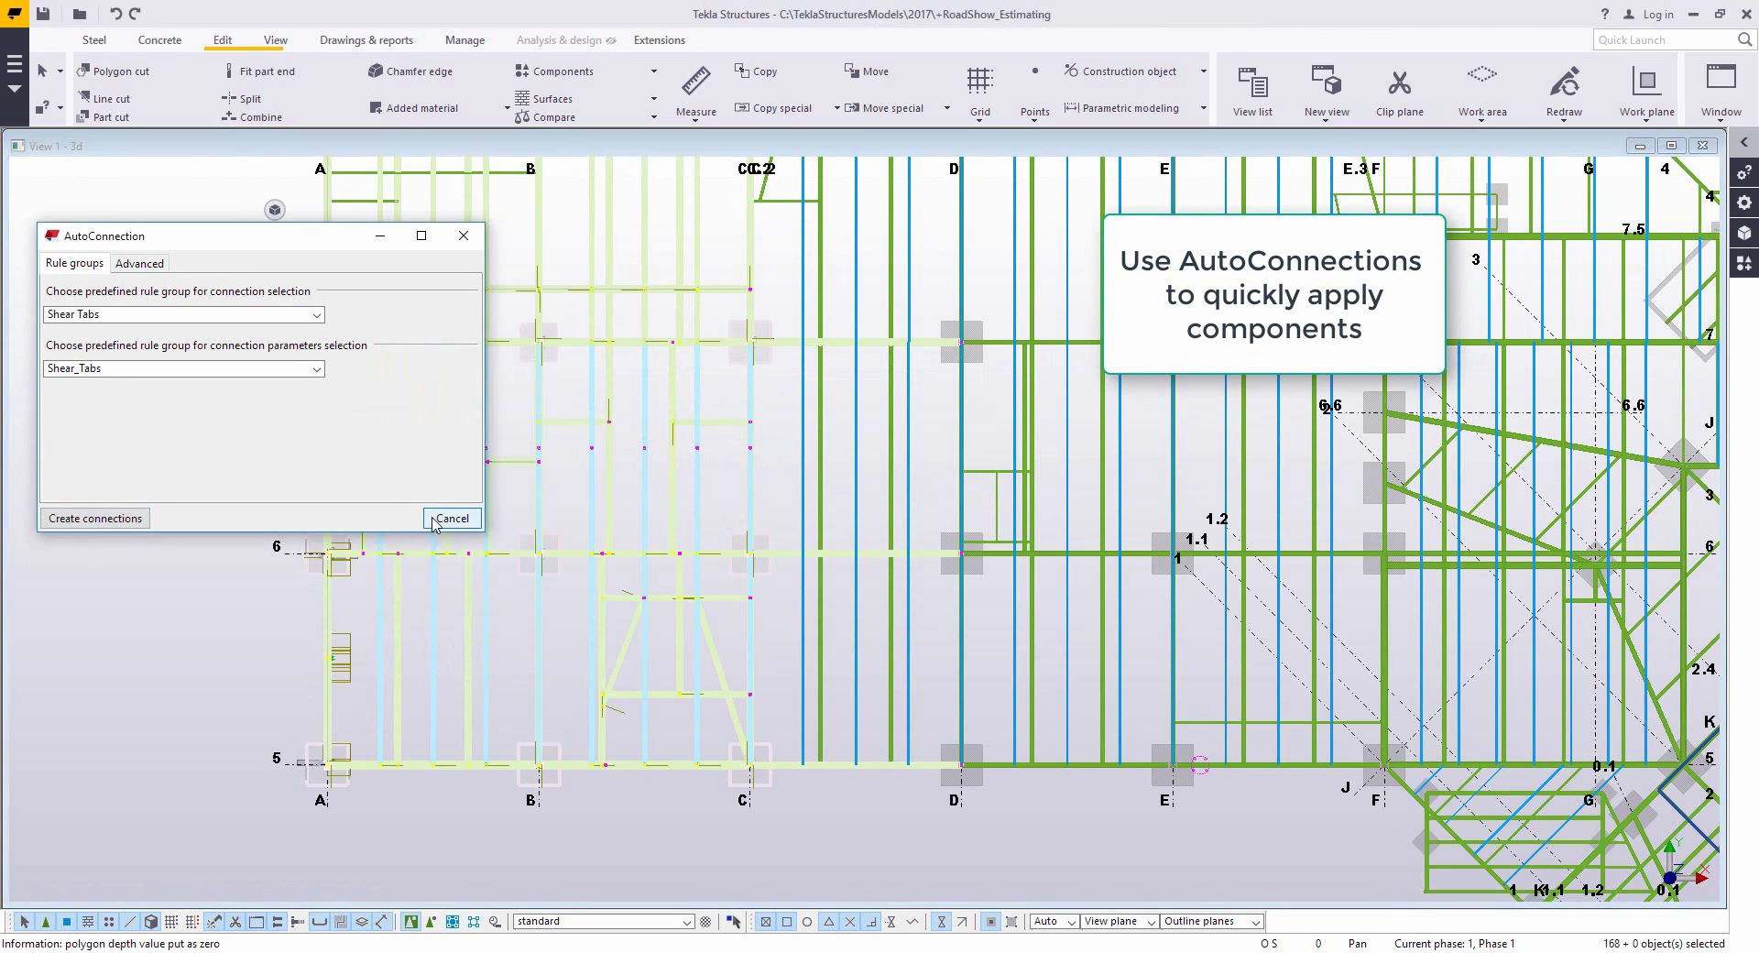
click(174, 541)
- Examine the new shear tab connections at the beam ends and columns in the 3D view
ctrl+middle_drag(602, 567, 760, 348)
scroll(544, 735, up, 3)
scroll(542, 737, up, 3)
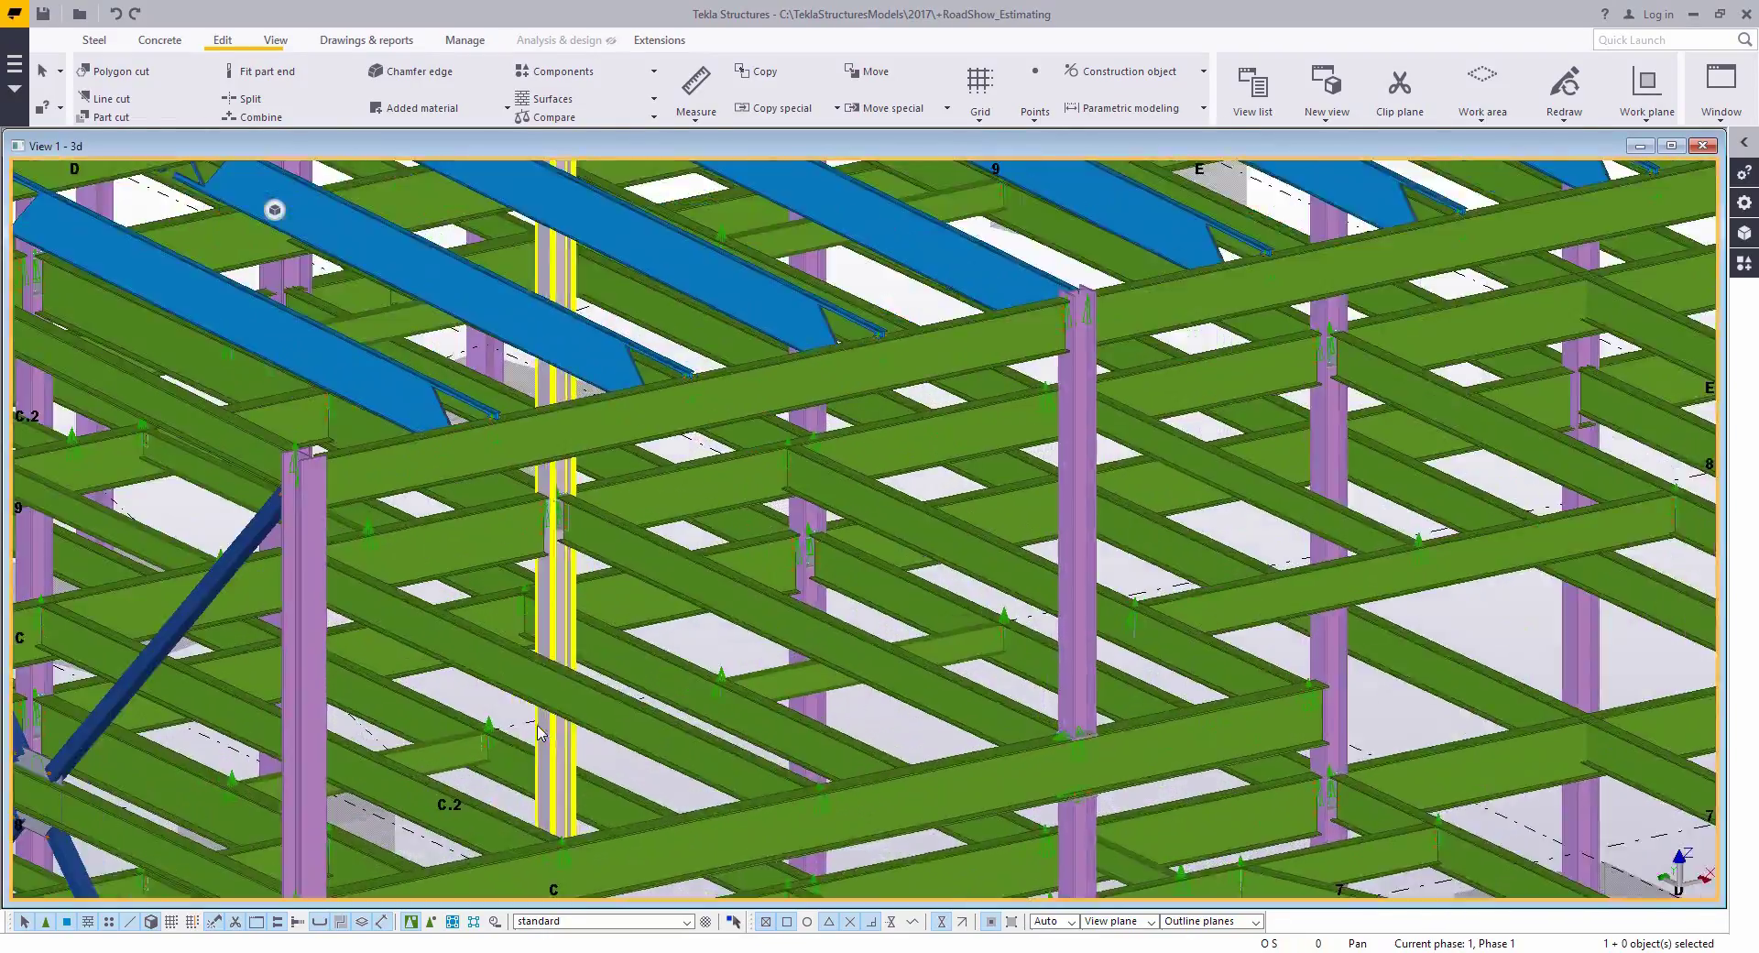
middle_drag(543, 724, 559, 494)
scroll(583, 513, up, 1)
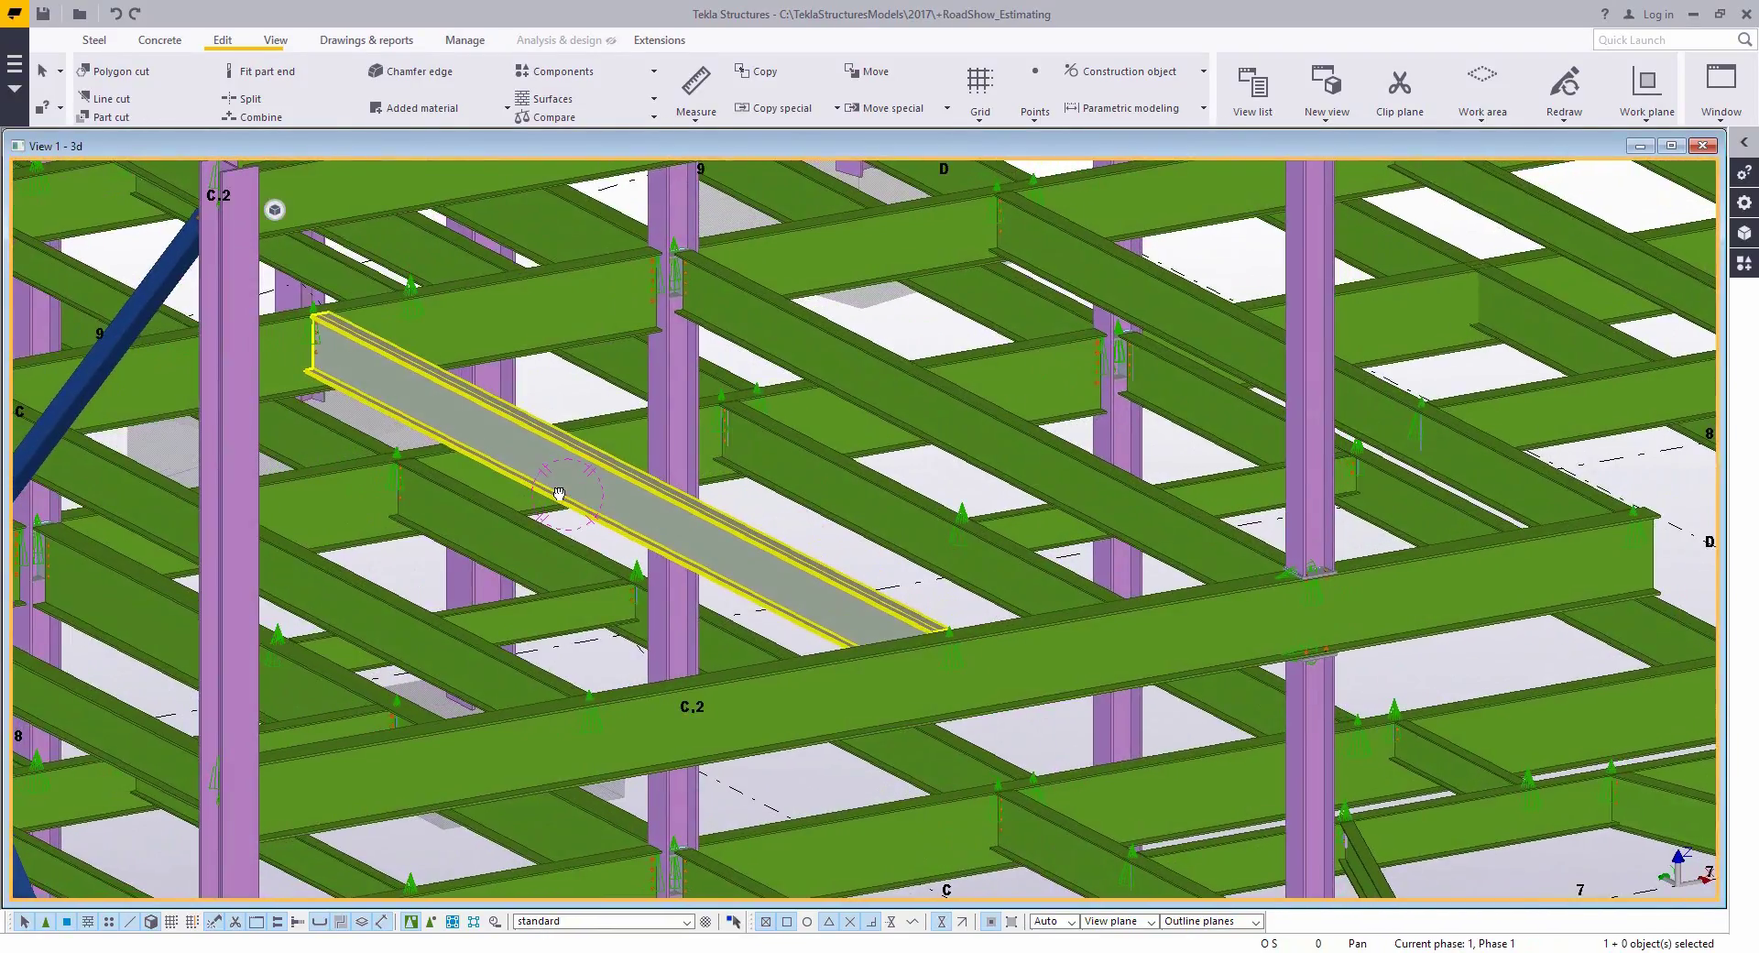
scroll(581, 502, down, 3)
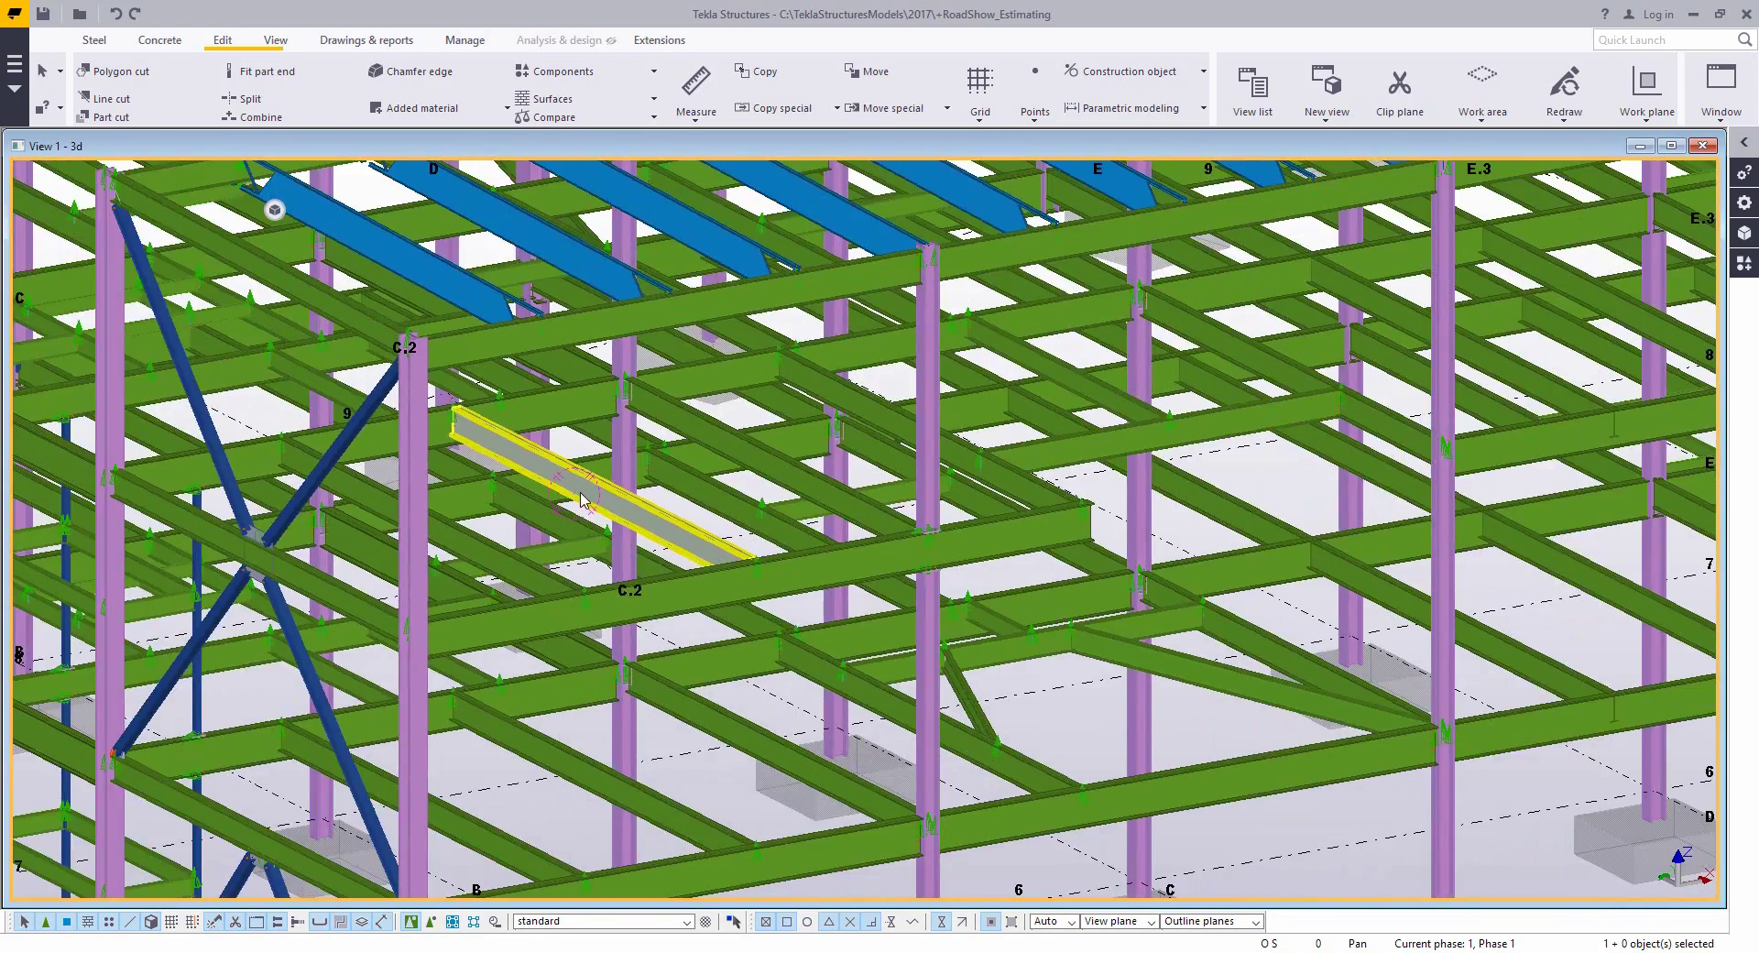
- Switch the model to plan view, start QnectExport and sign in to QuickQnect with the remembered account
key(ctrl+p)
scroll(725, 485, up, 5)
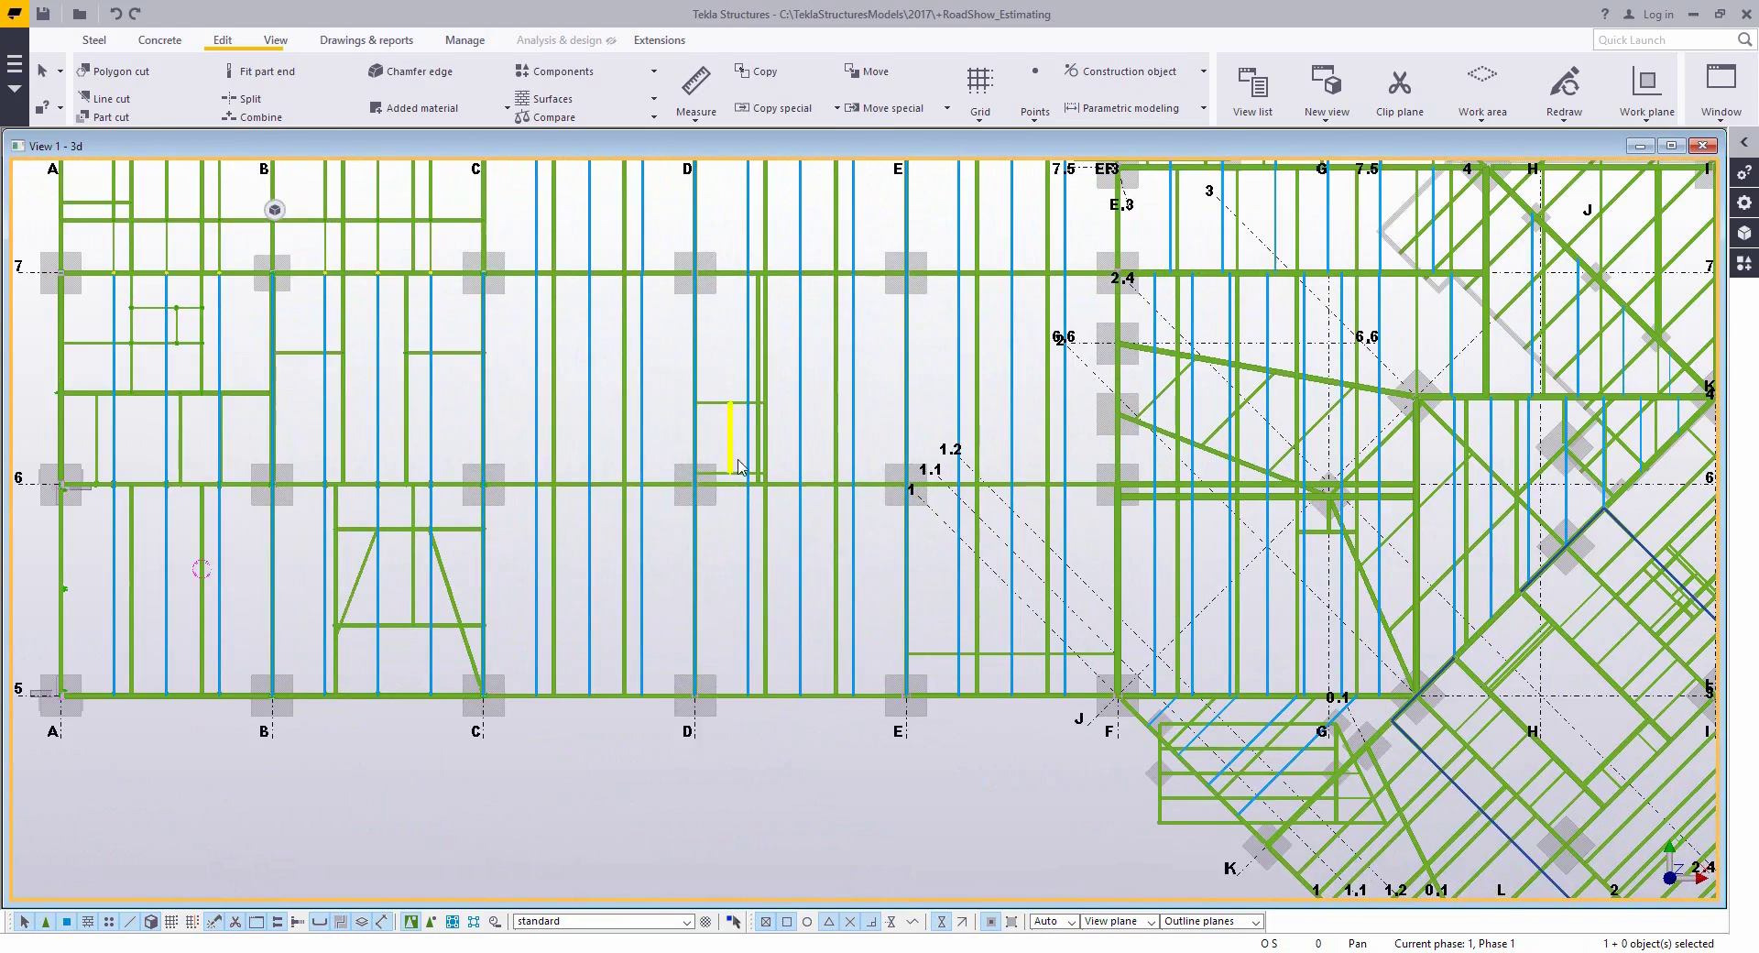
middle_drag(751, 449, 745, 498)
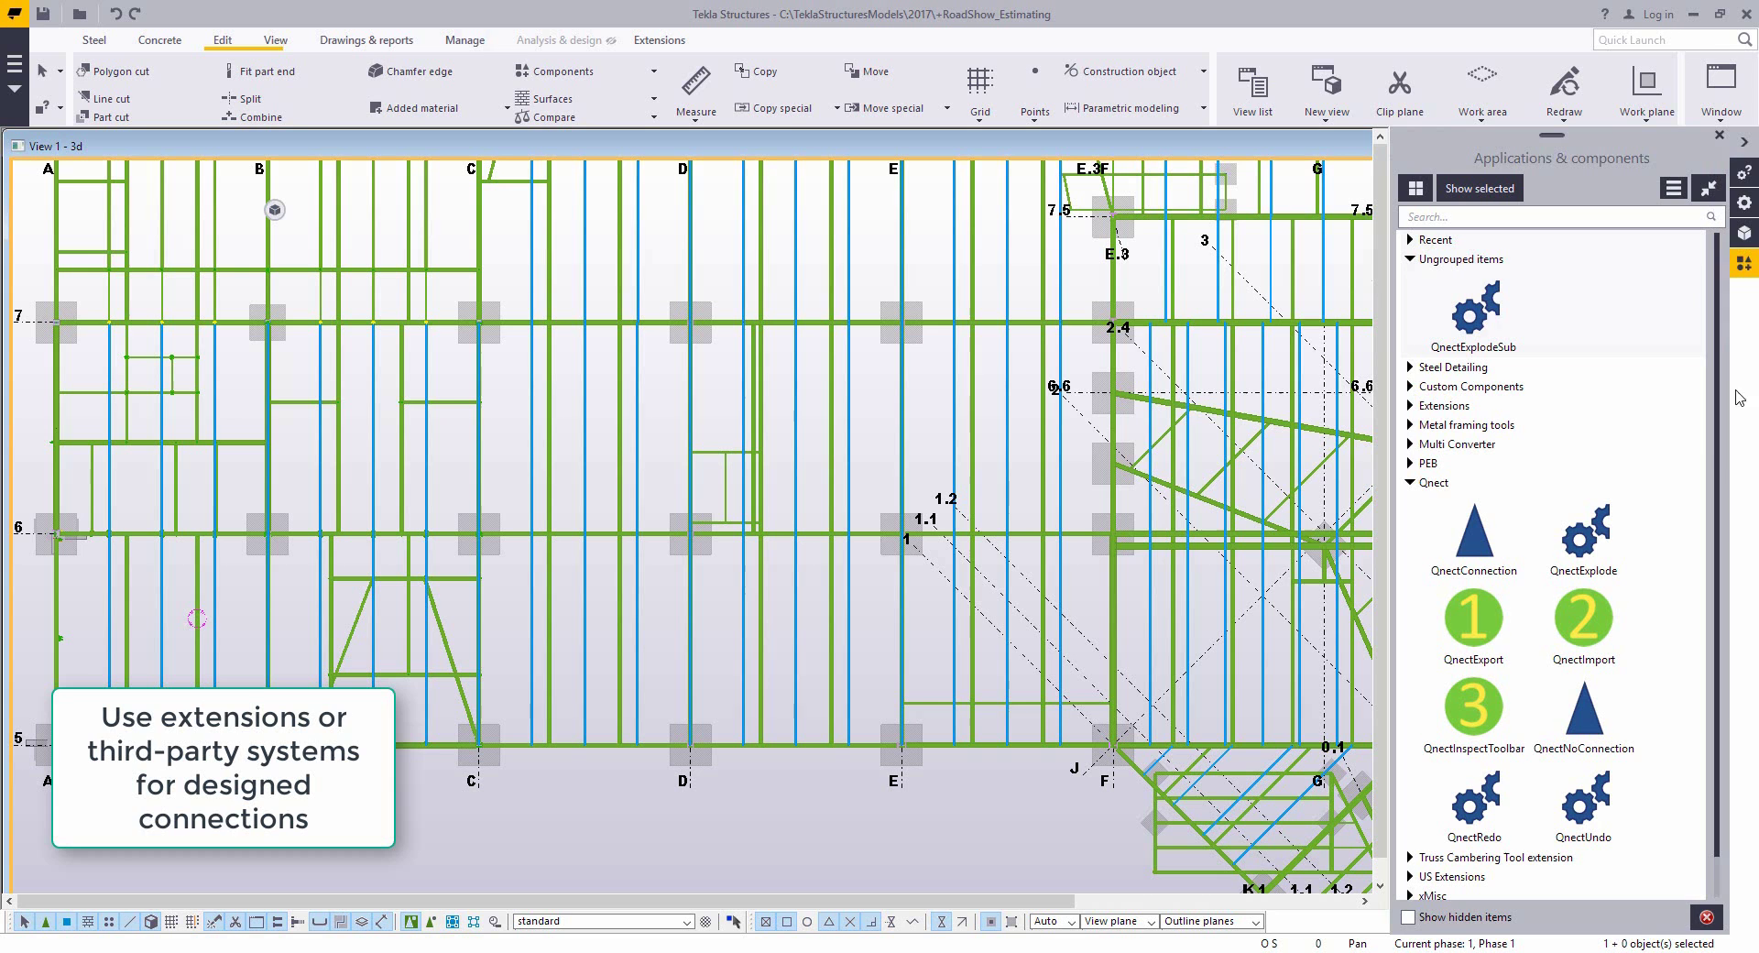
double_click(1475, 623)
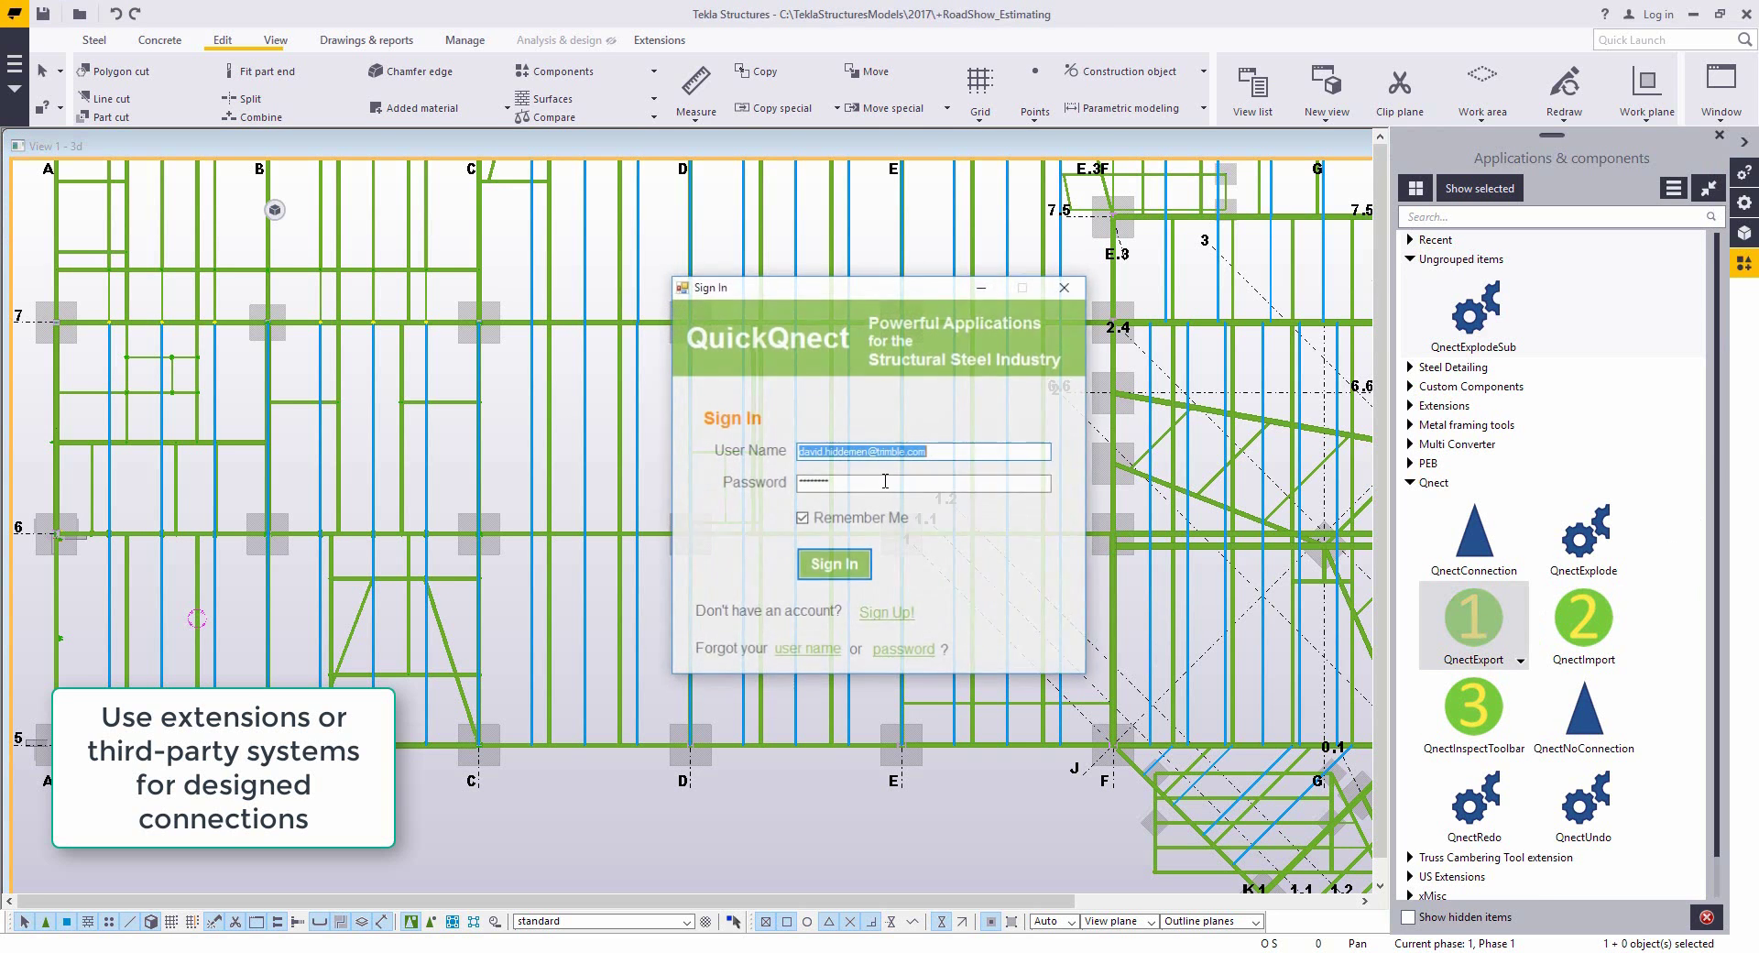
click(836, 563)
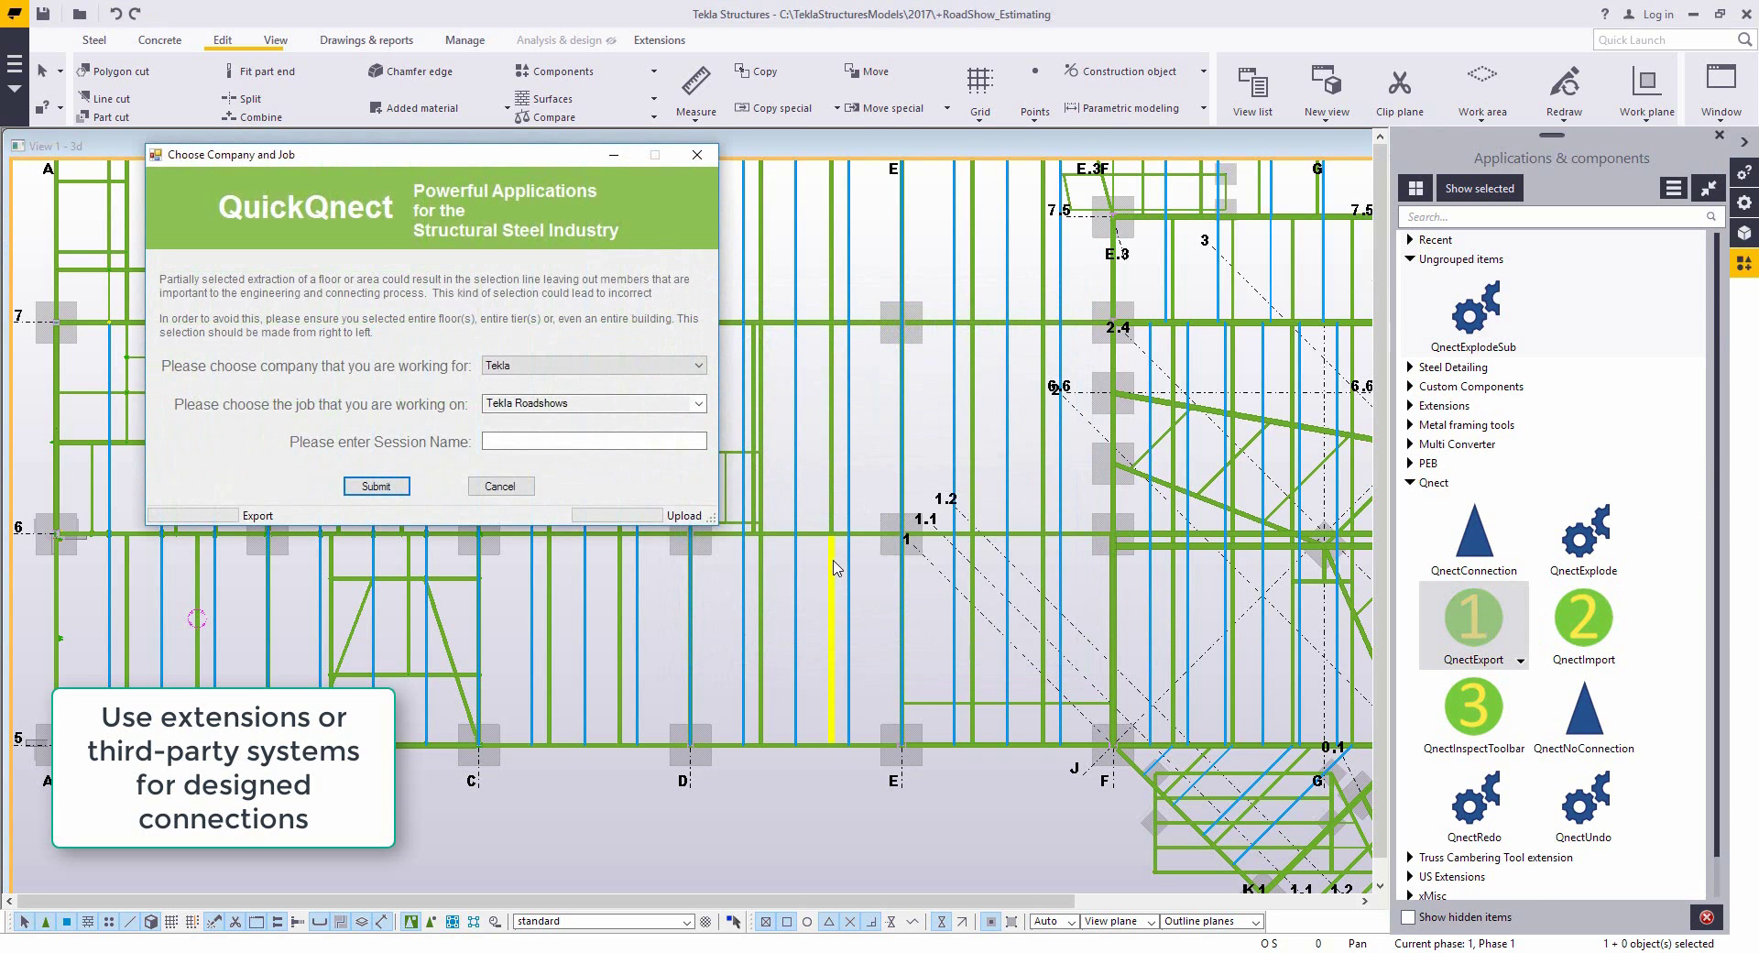
- Select the framing from beyond grid line C to just past E, and submit it for export under session name Campus 1
middle_drag(822, 566, 1097, 591)
drag(1207, 818, 796, 309)
click(532, 441)
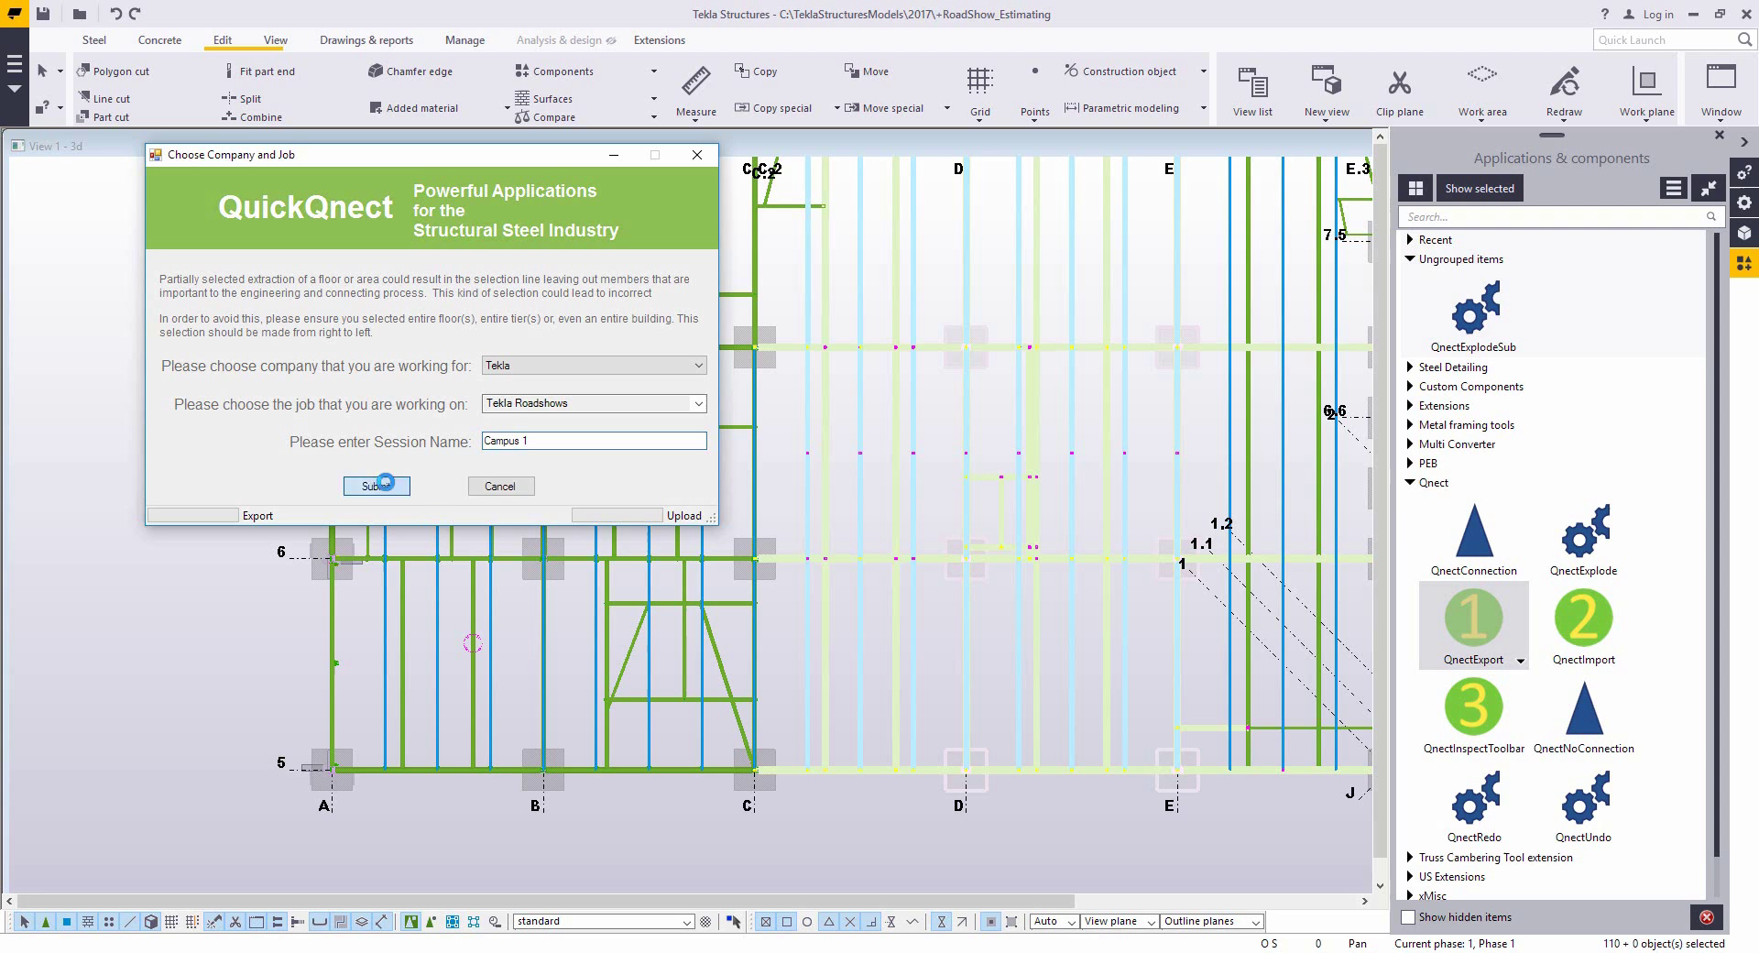
- Submit the Campus 1 export, import that session for the Tekla Roadshows job with QnectImport, and inspect the imported connections
click(375, 486)
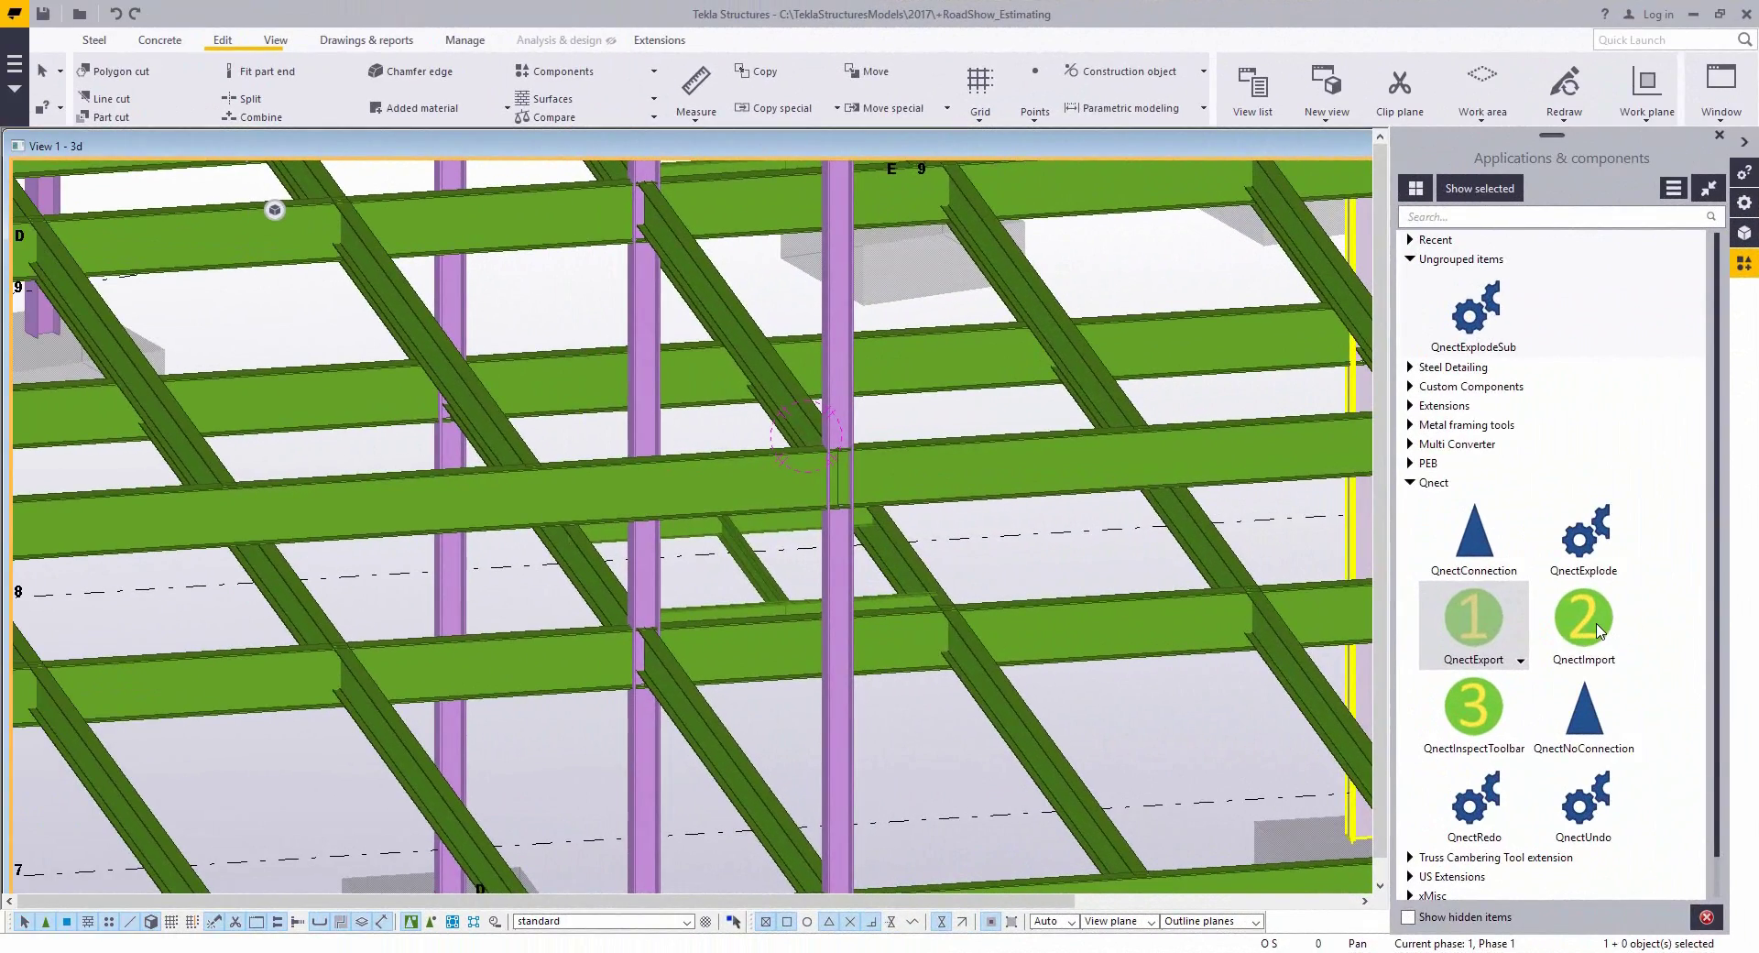
click(1599, 630)
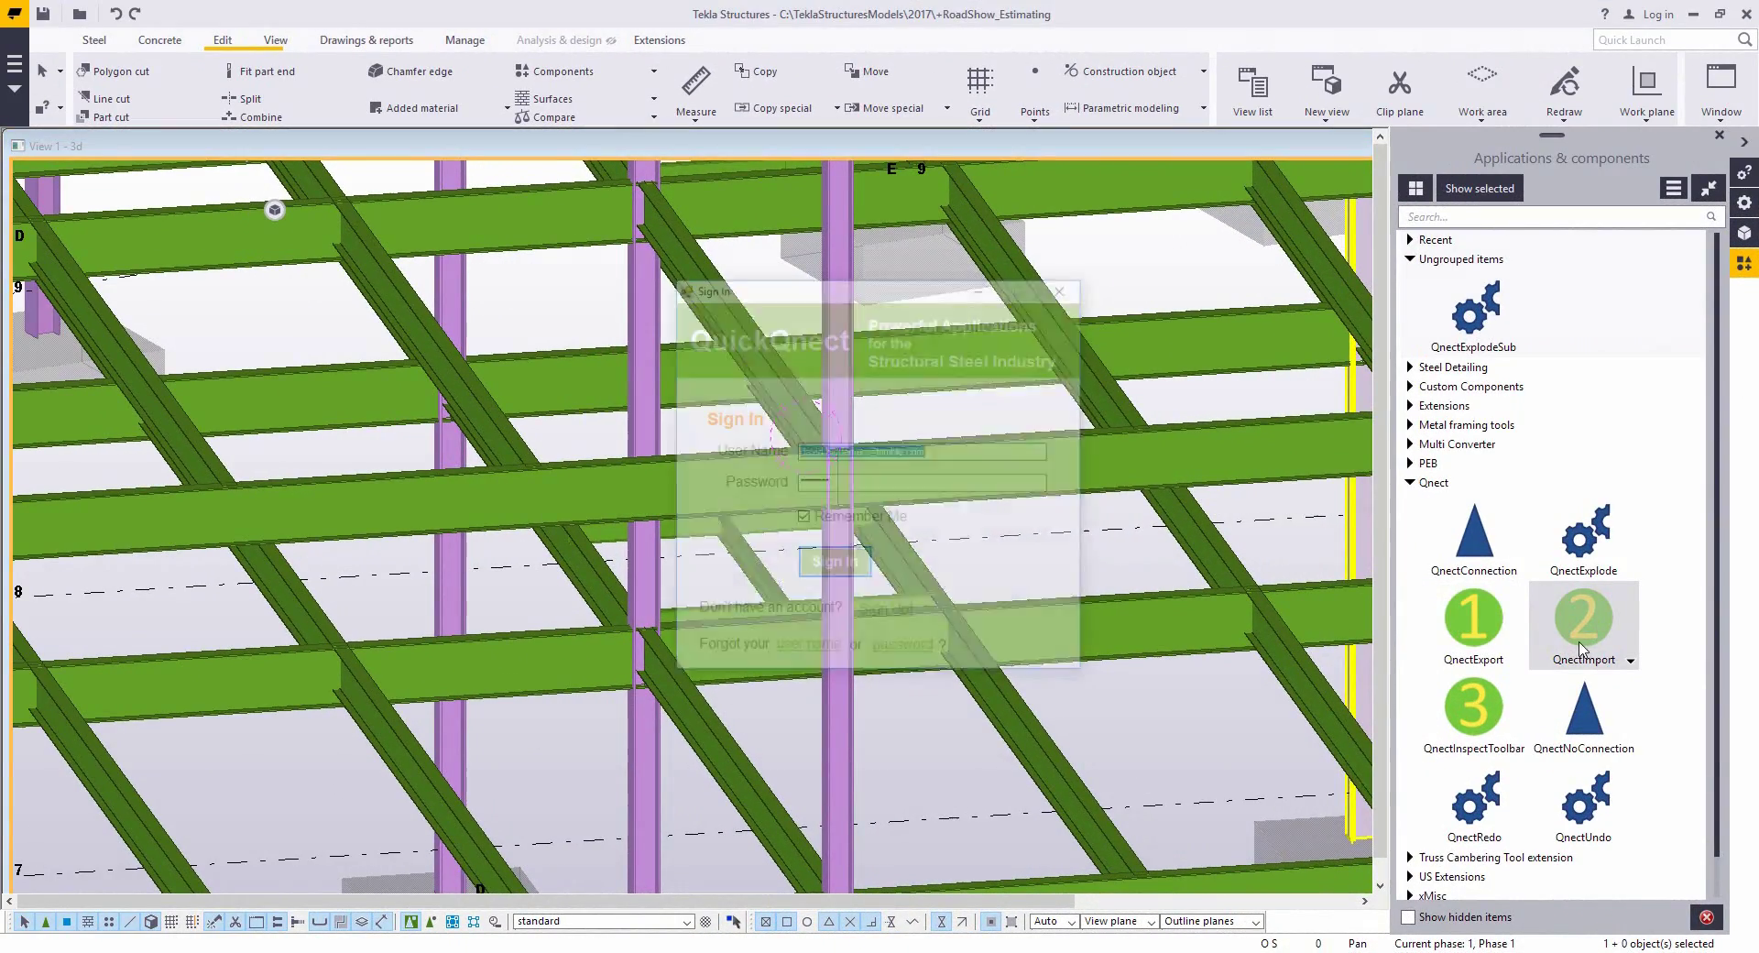
click(848, 566)
click(600, 453)
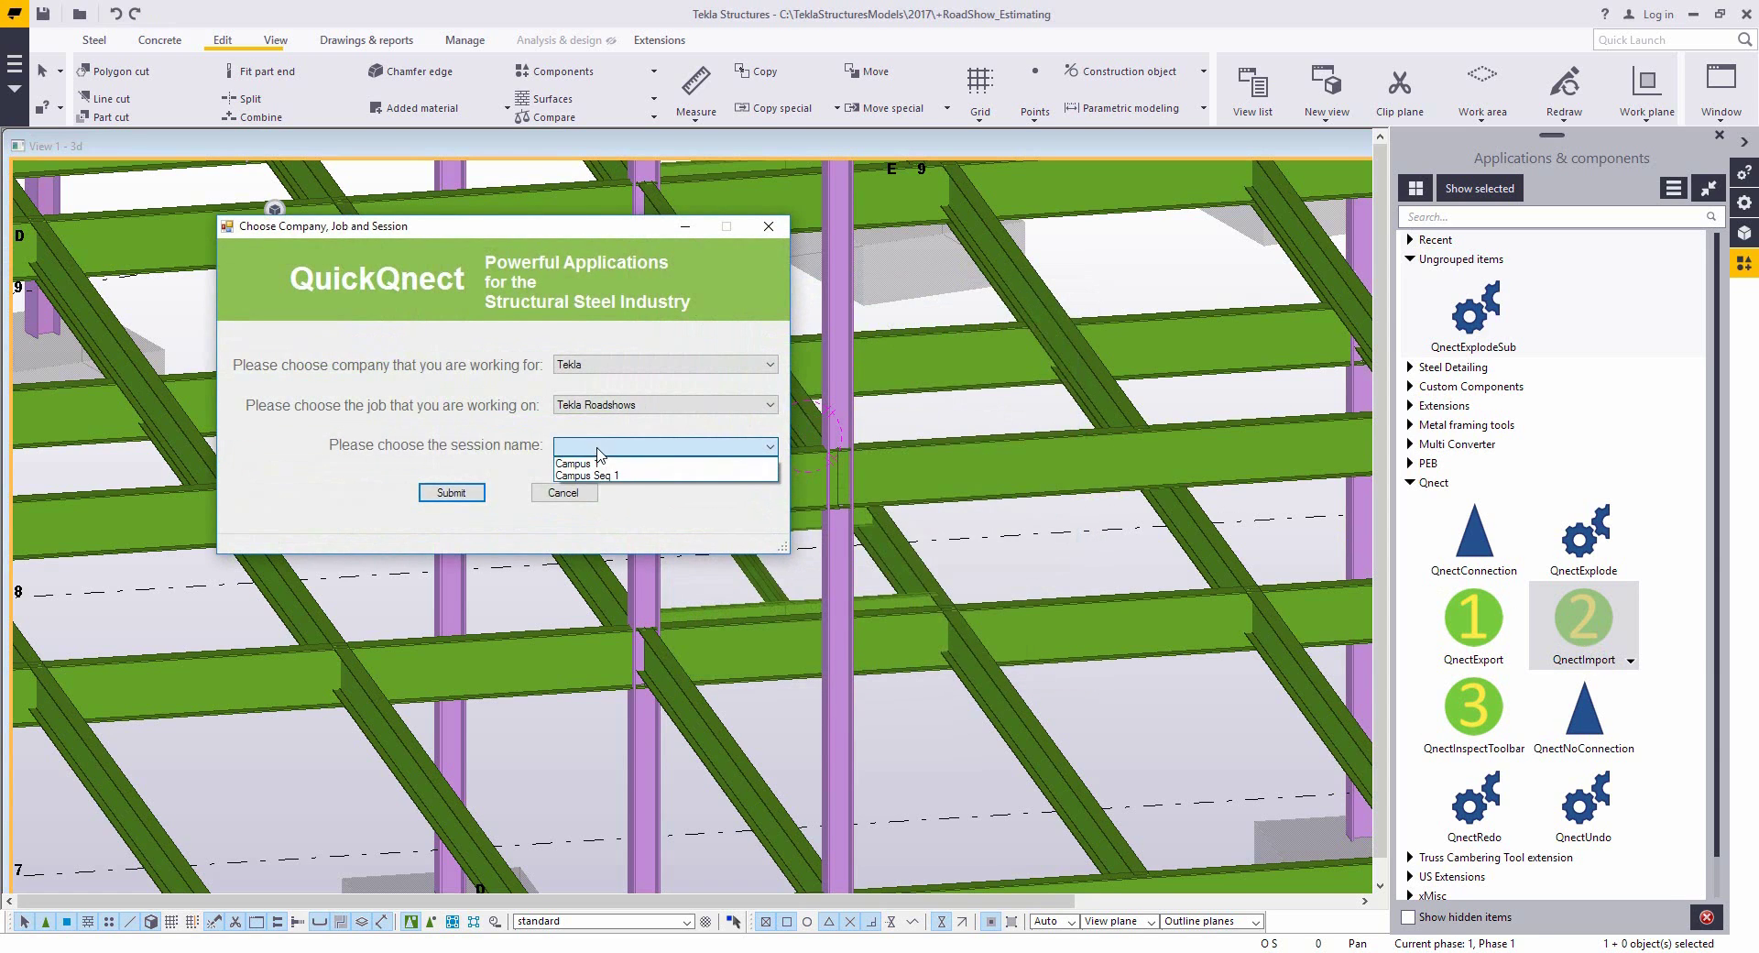
click(600, 461)
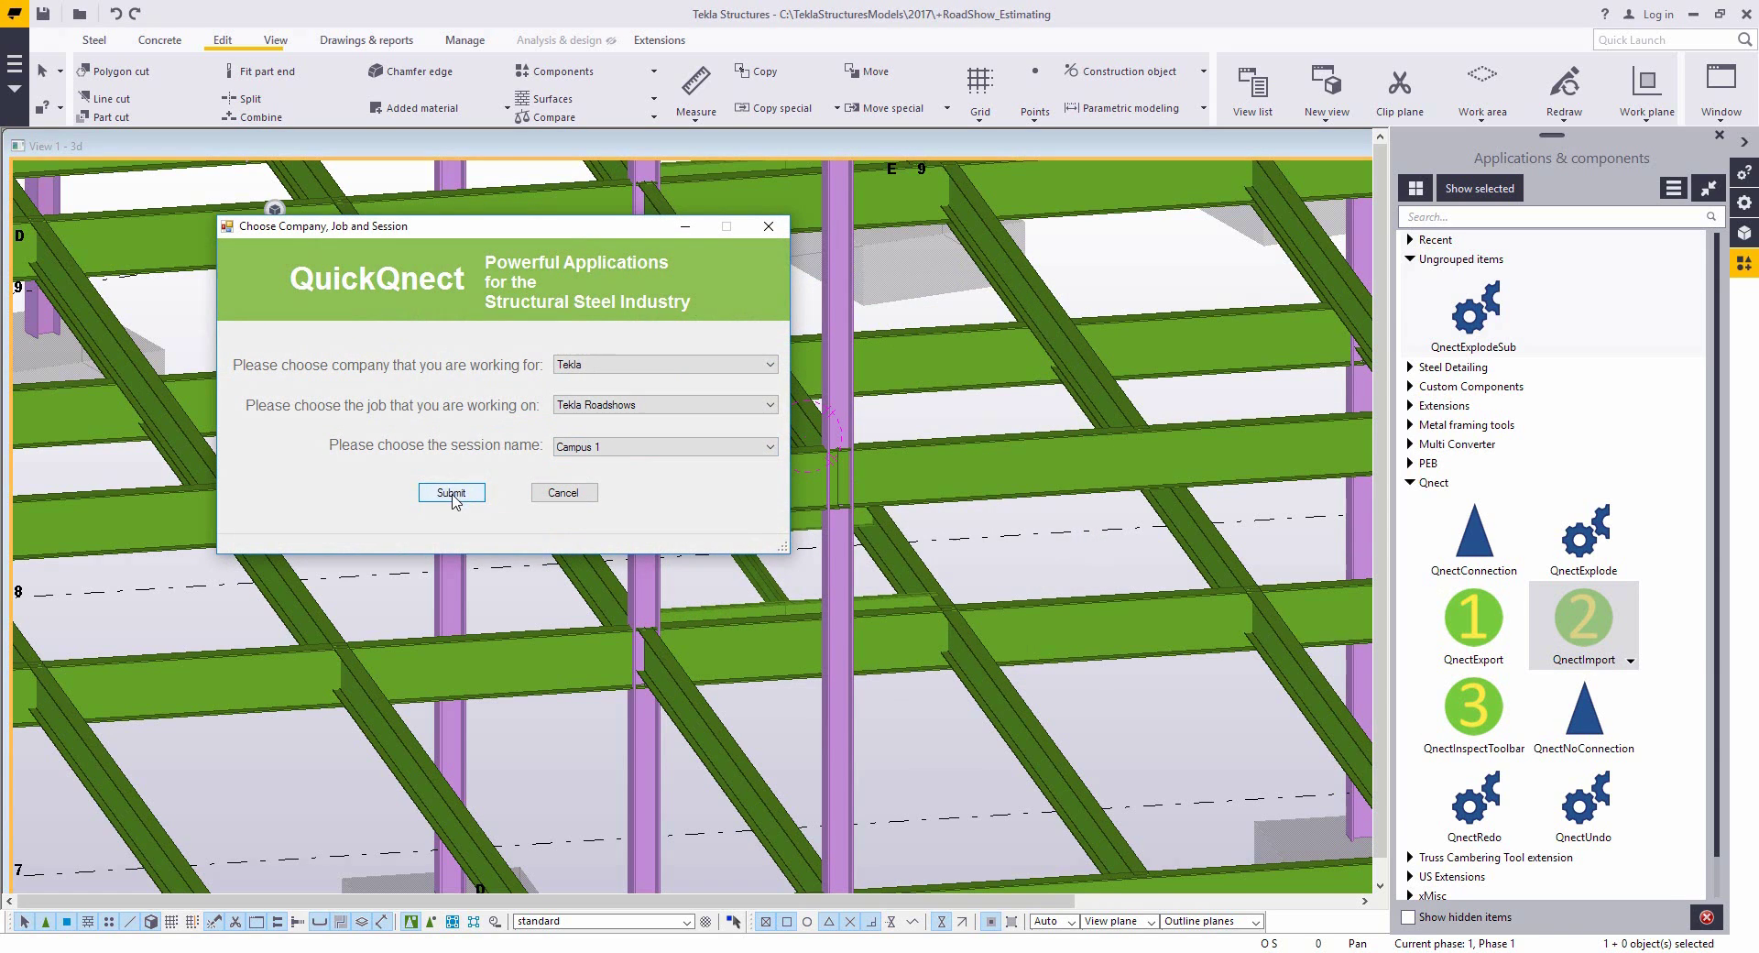
click(451, 492)
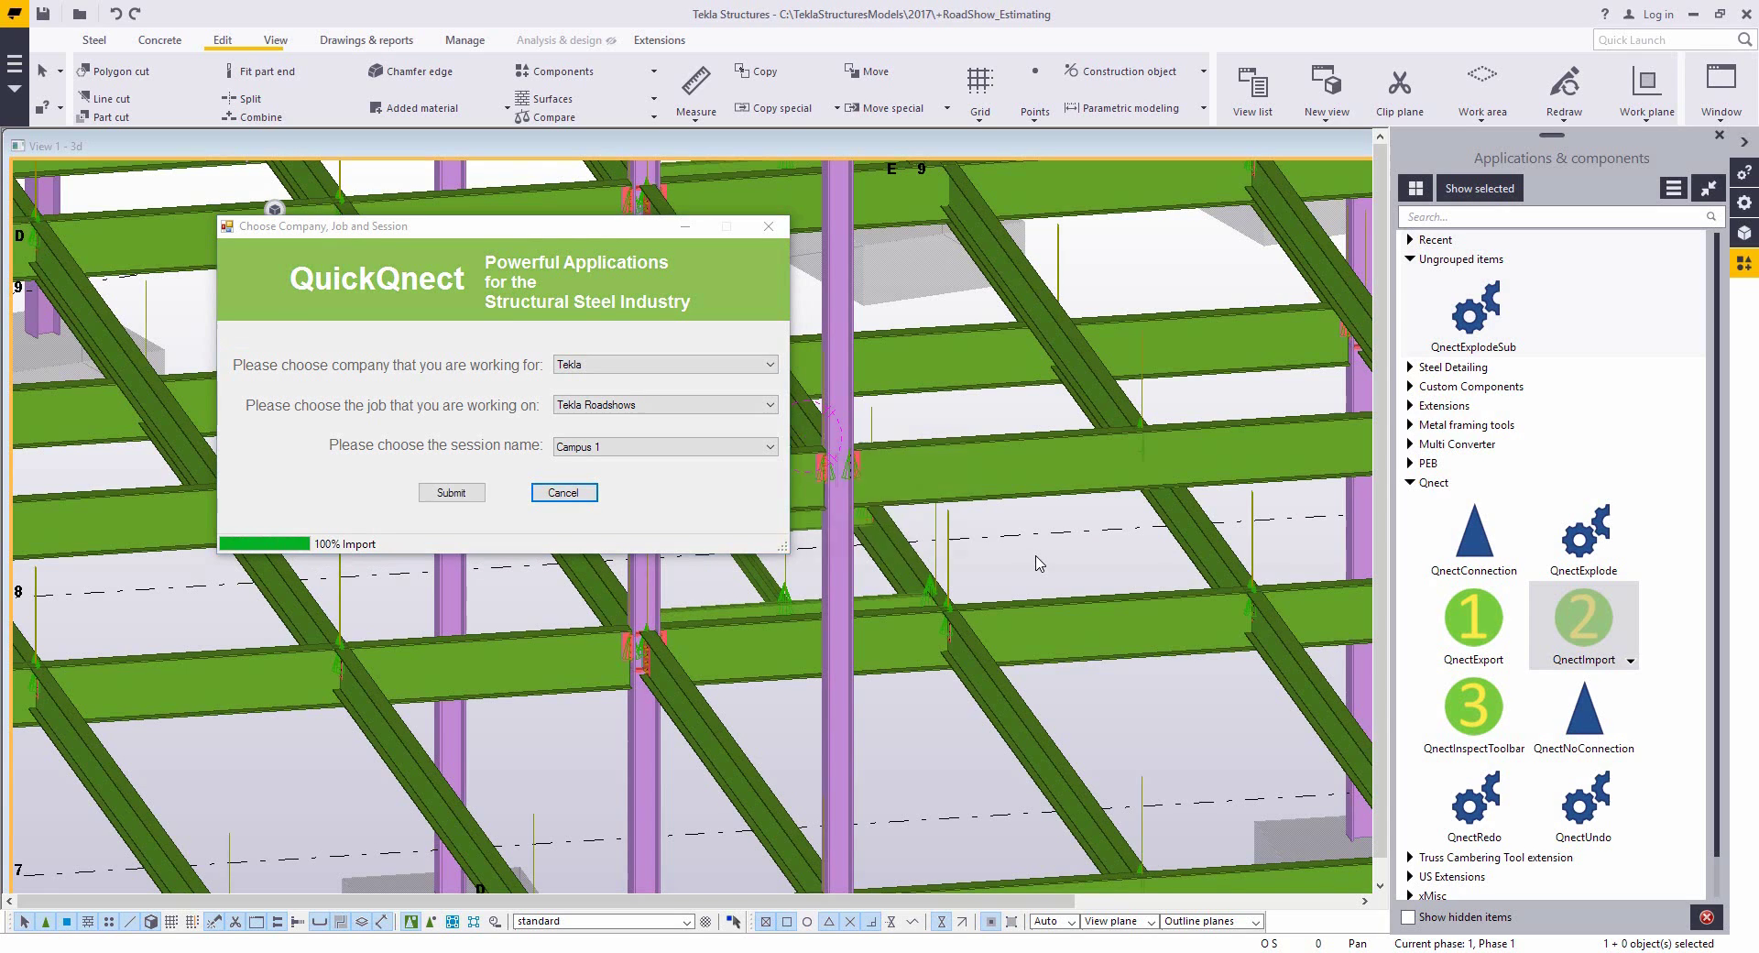
click(941, 544)
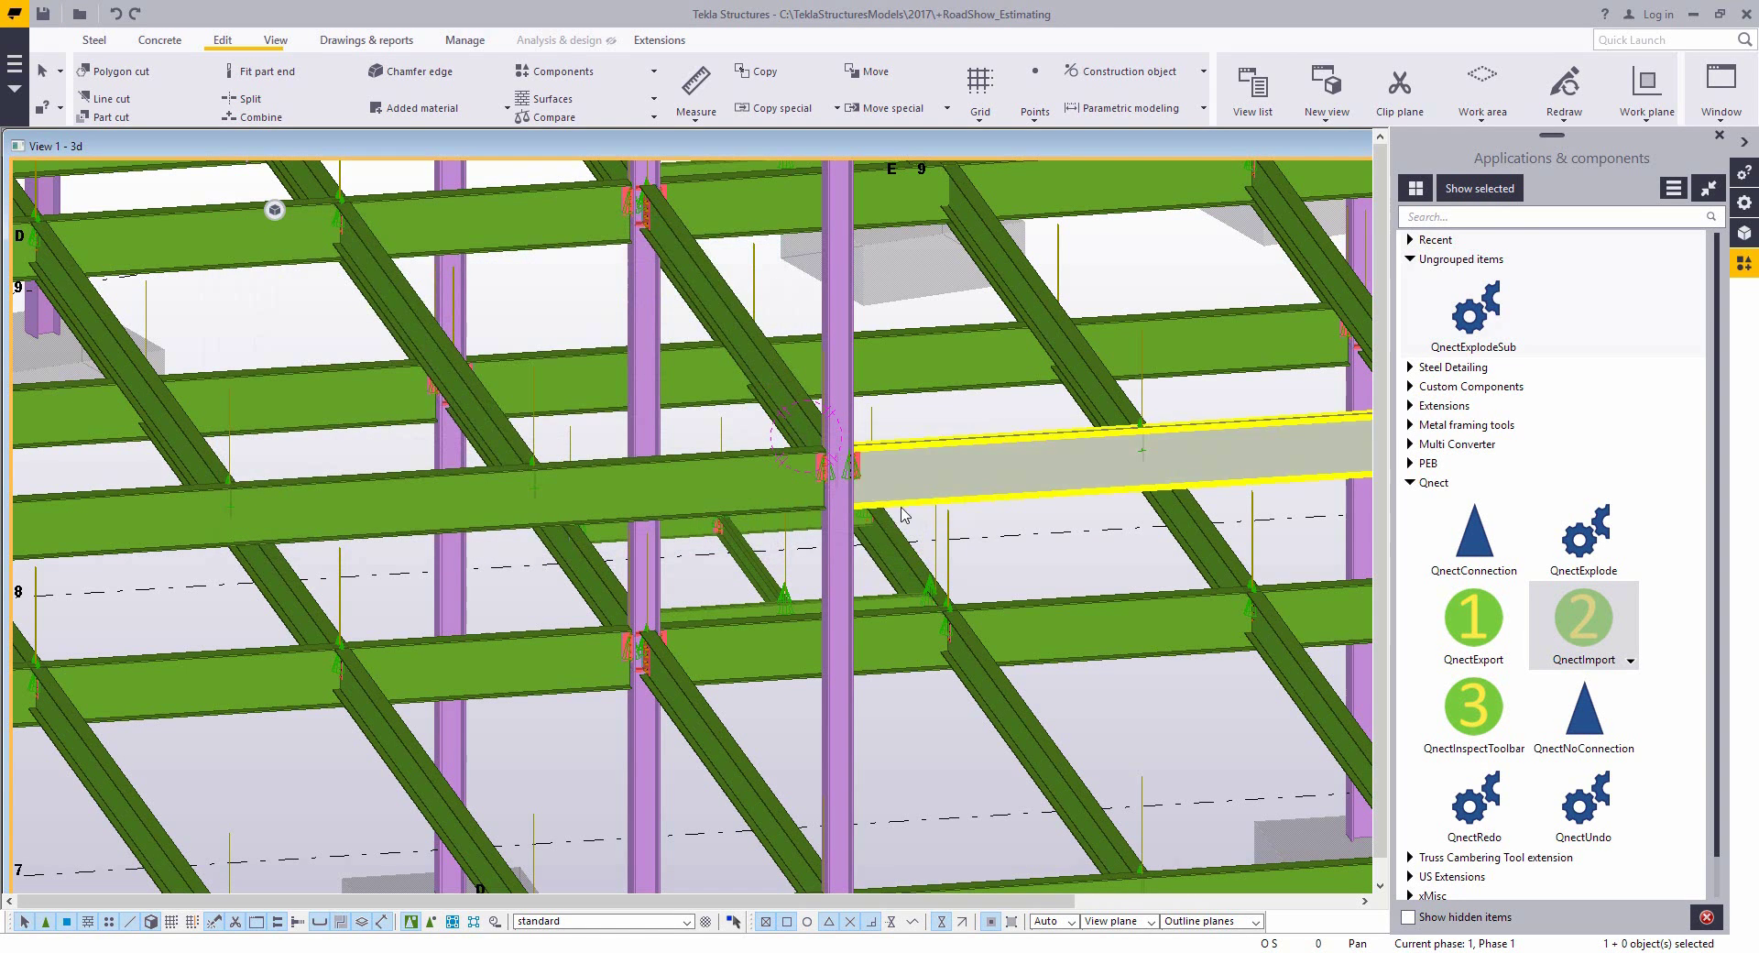
scroll(929, 563, up, 2)
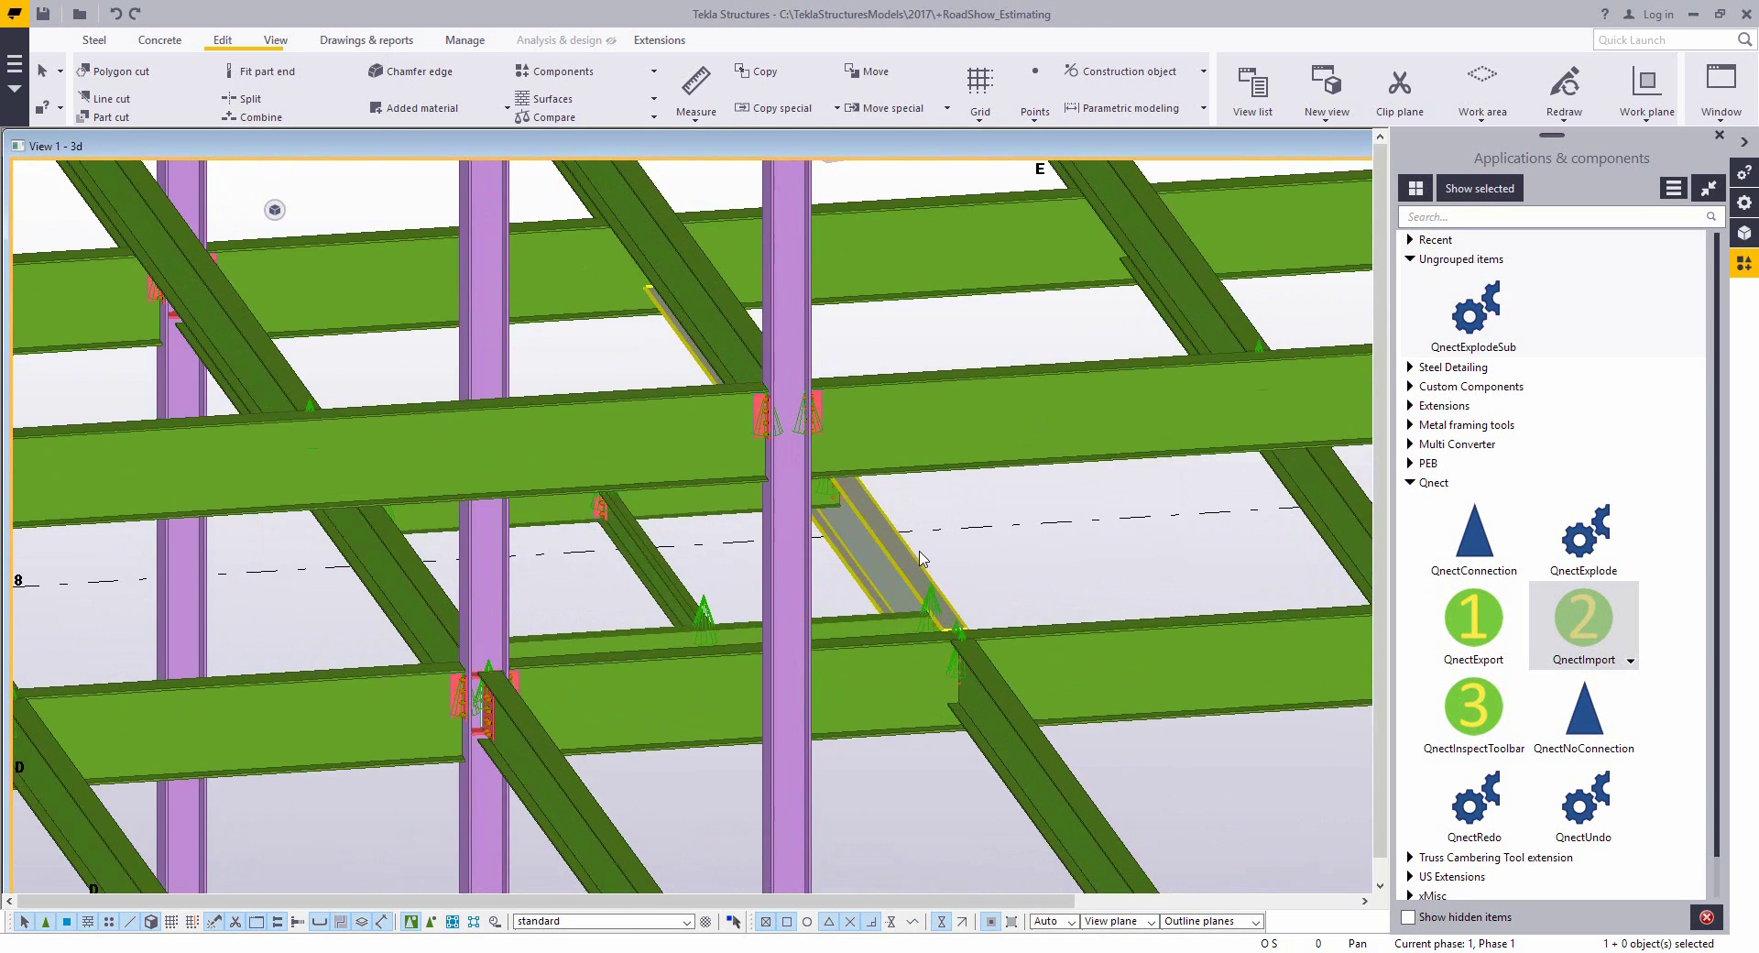
mouse_move(882, 526)
ctrl+middle_down()
mouse_move(880, 498)
mouse_move(902, 504)
ctrl+middle_up()
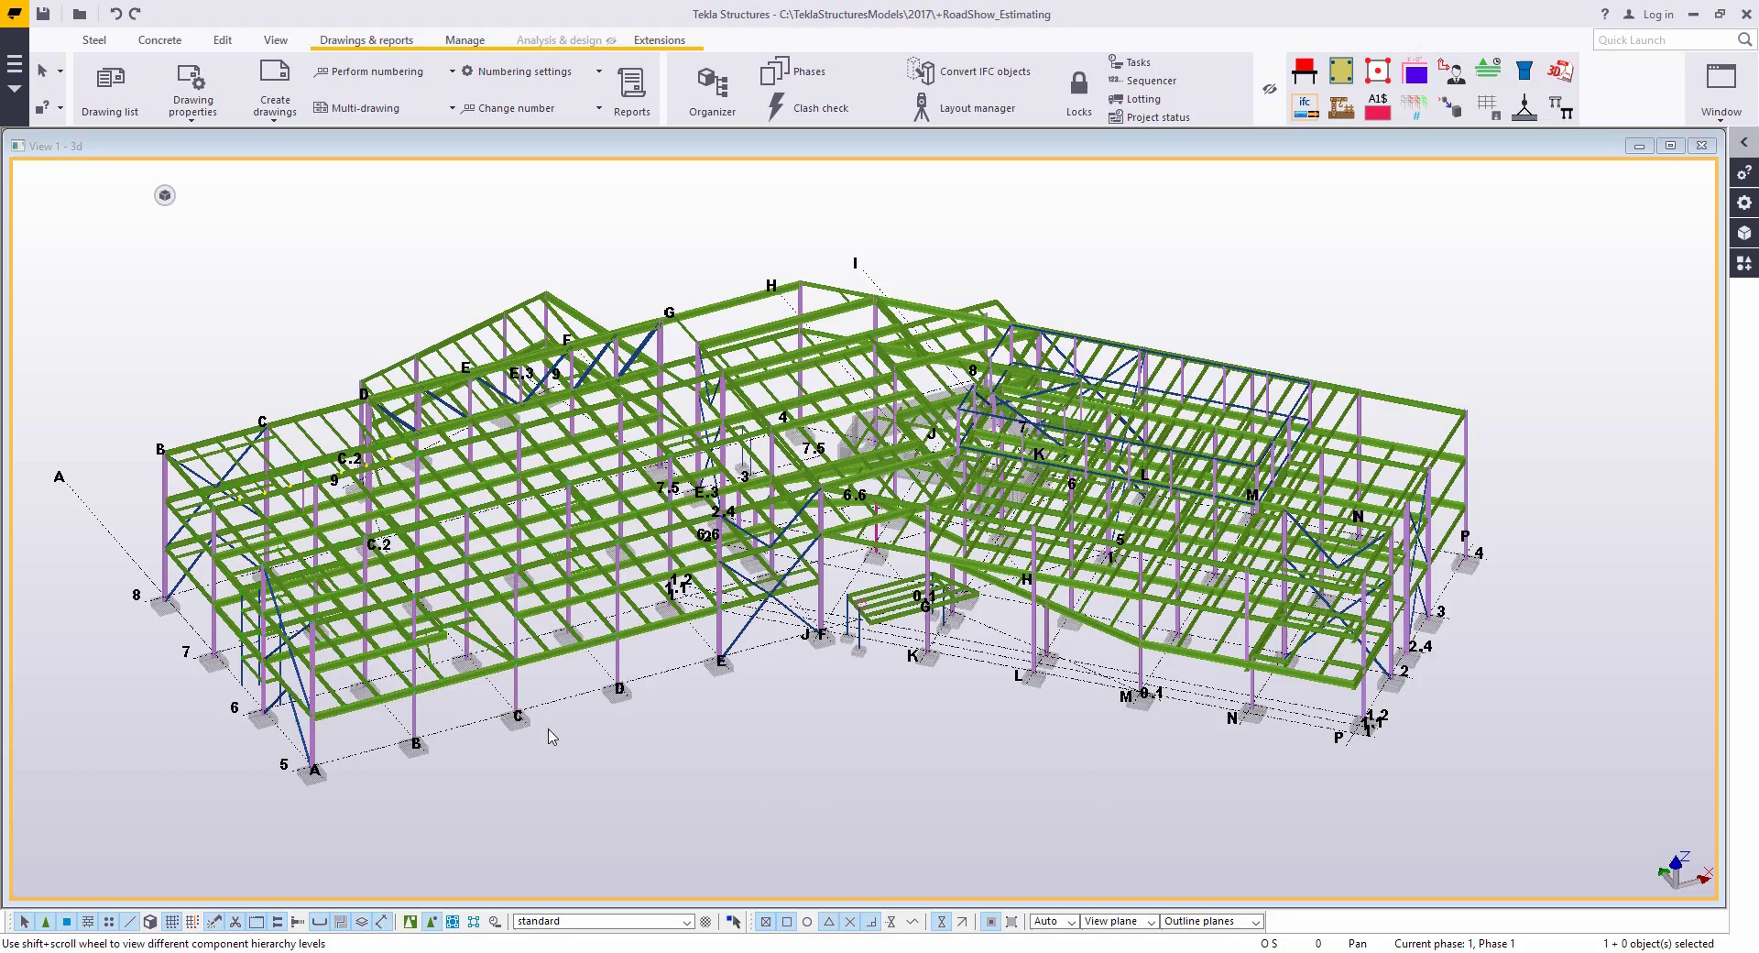
- Create a new selection filter and add one row with the category Template
middle_drag(460, 691, 789, 712)
scroll(783, 715, up, 1)
scroll(784, 721, up, 2)
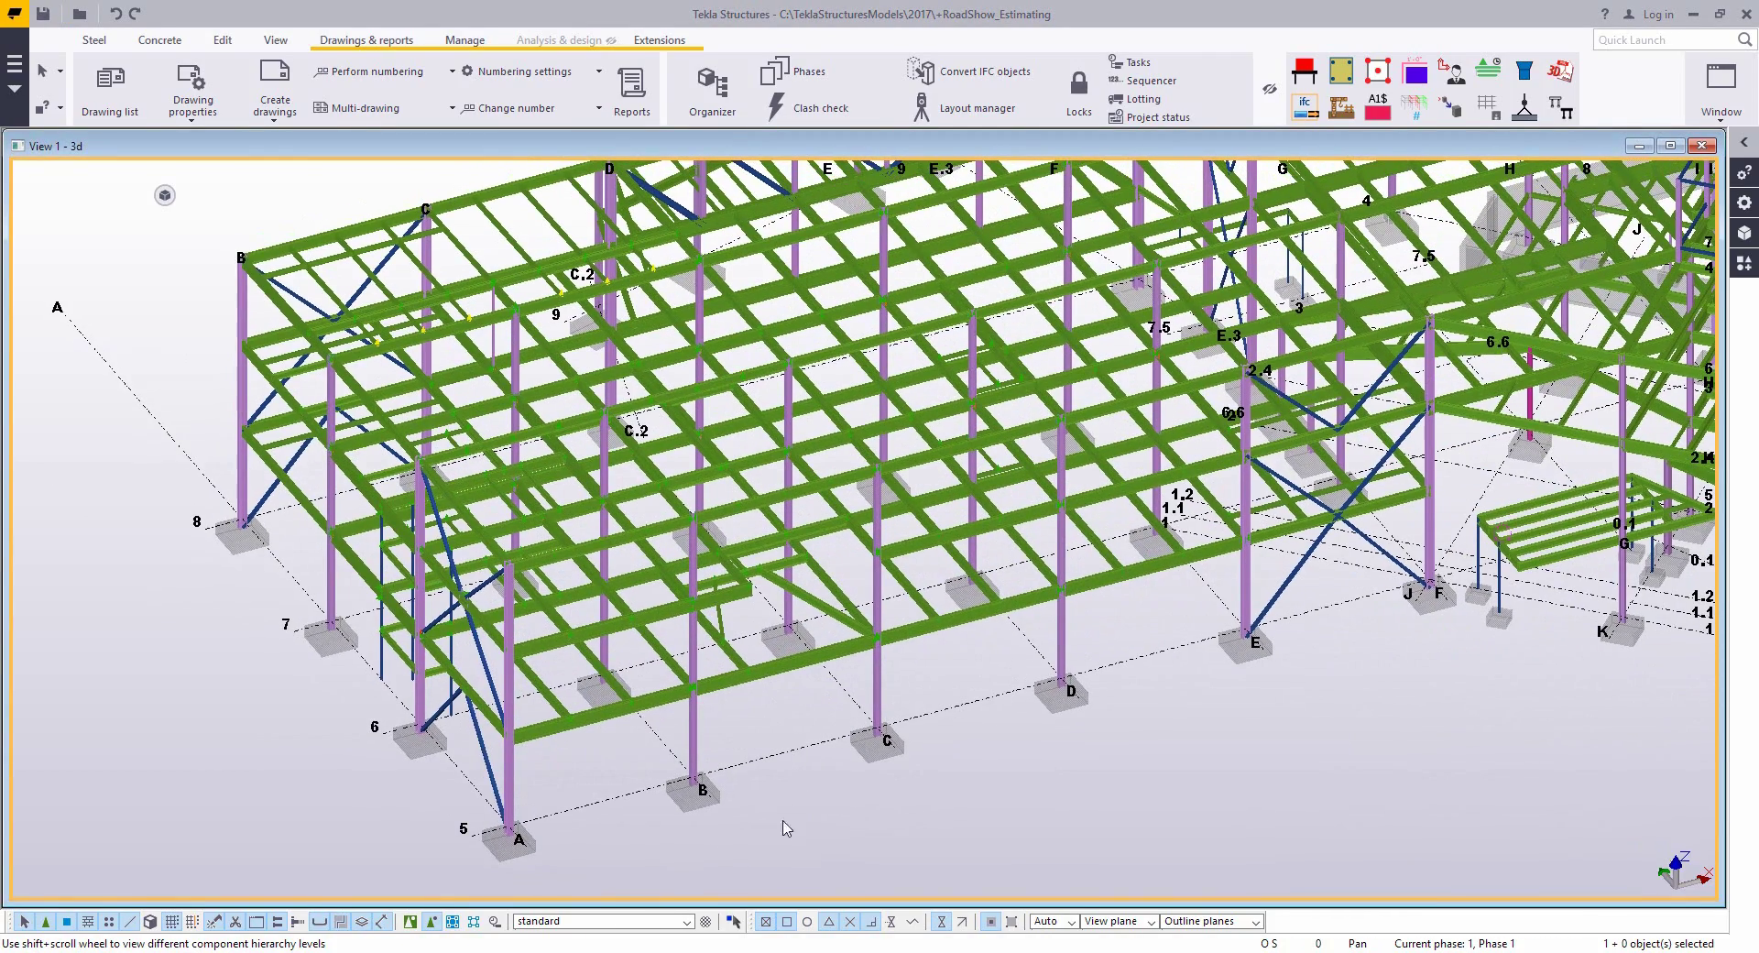
click(707, 922)
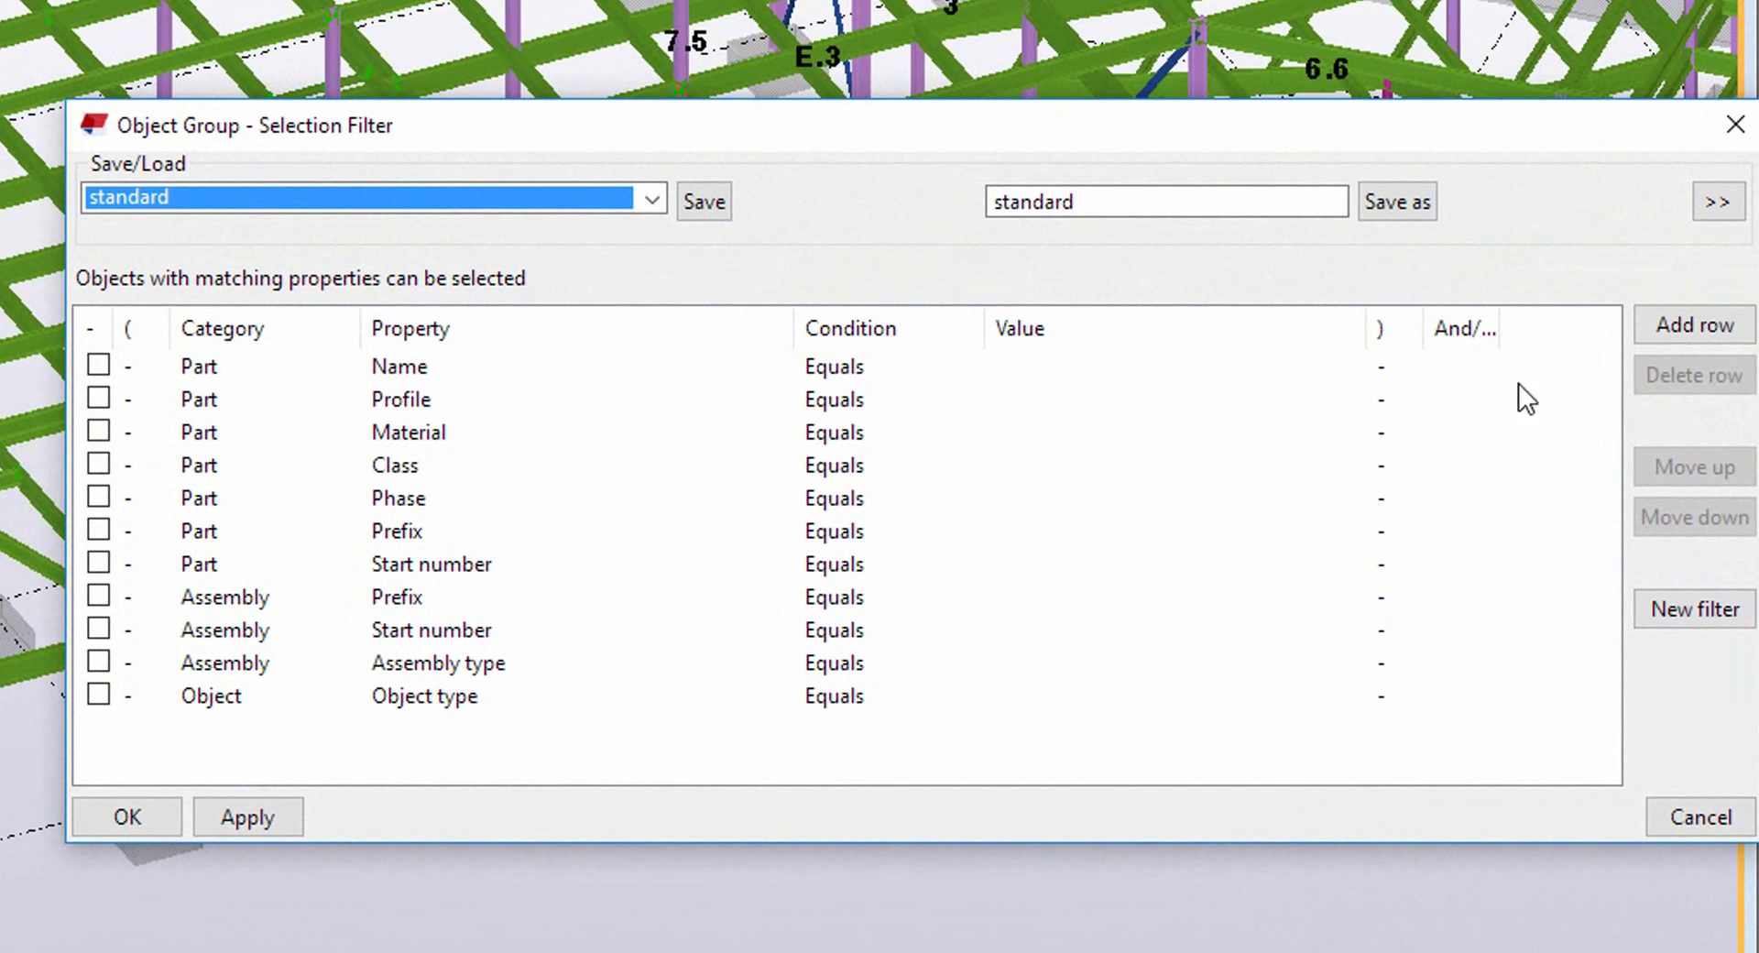
click(1700, 610)
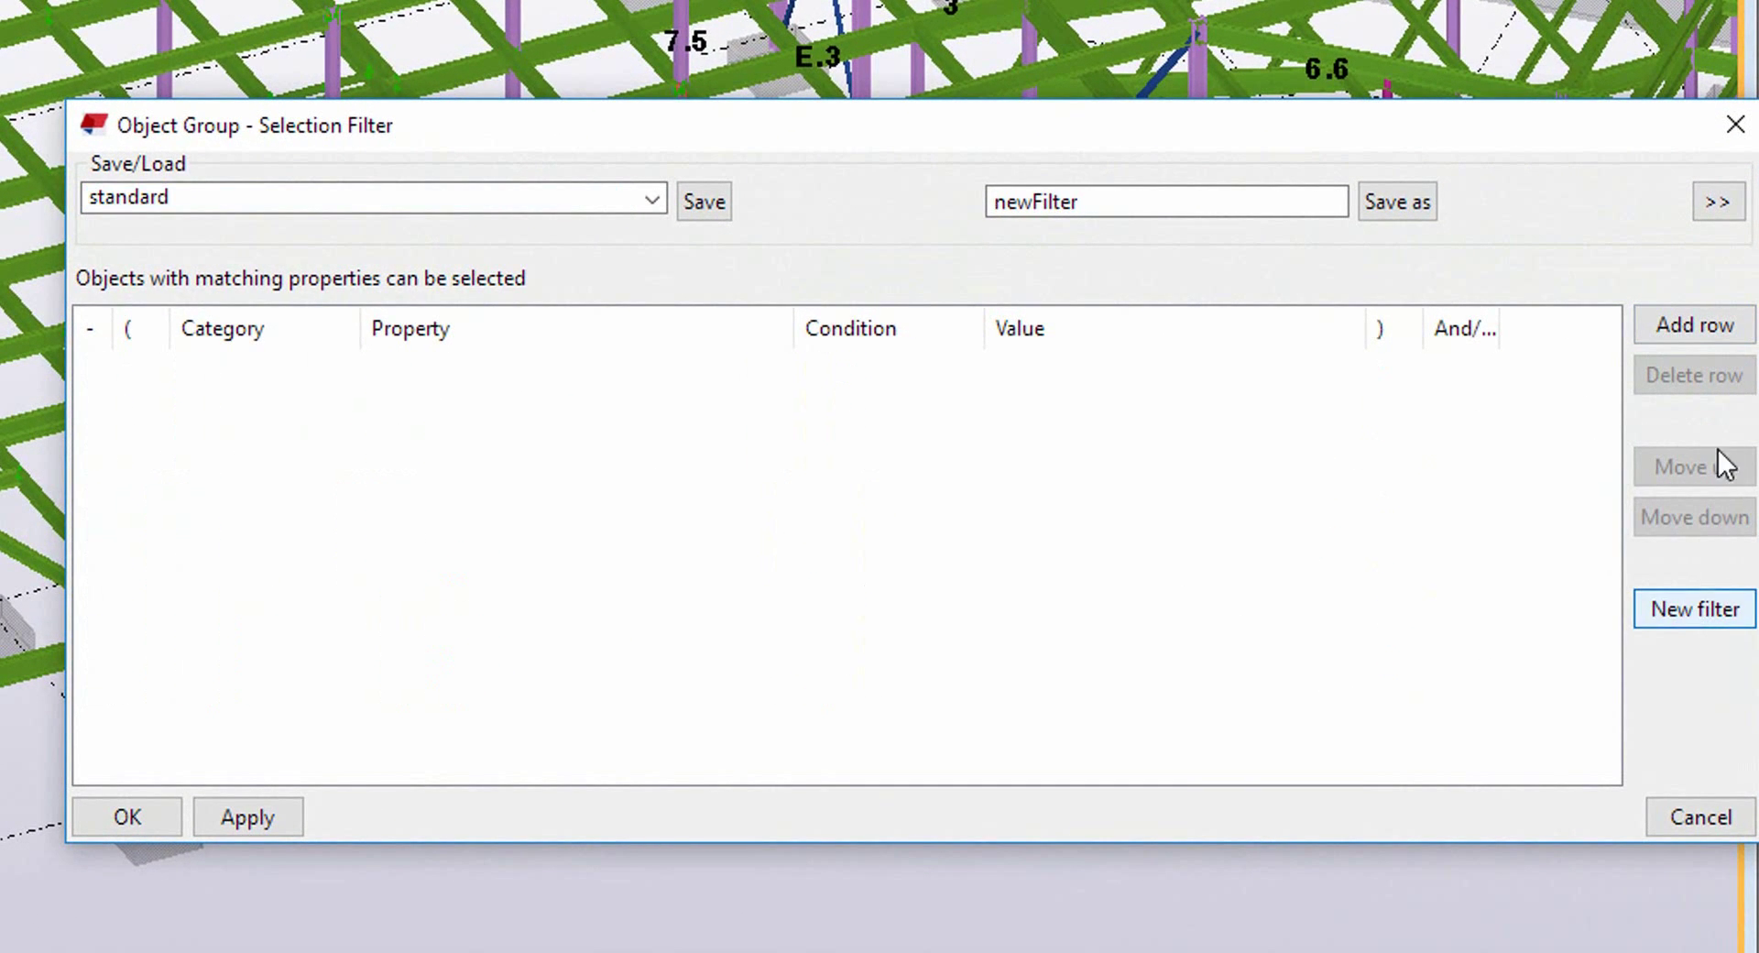
click(1685, 330)
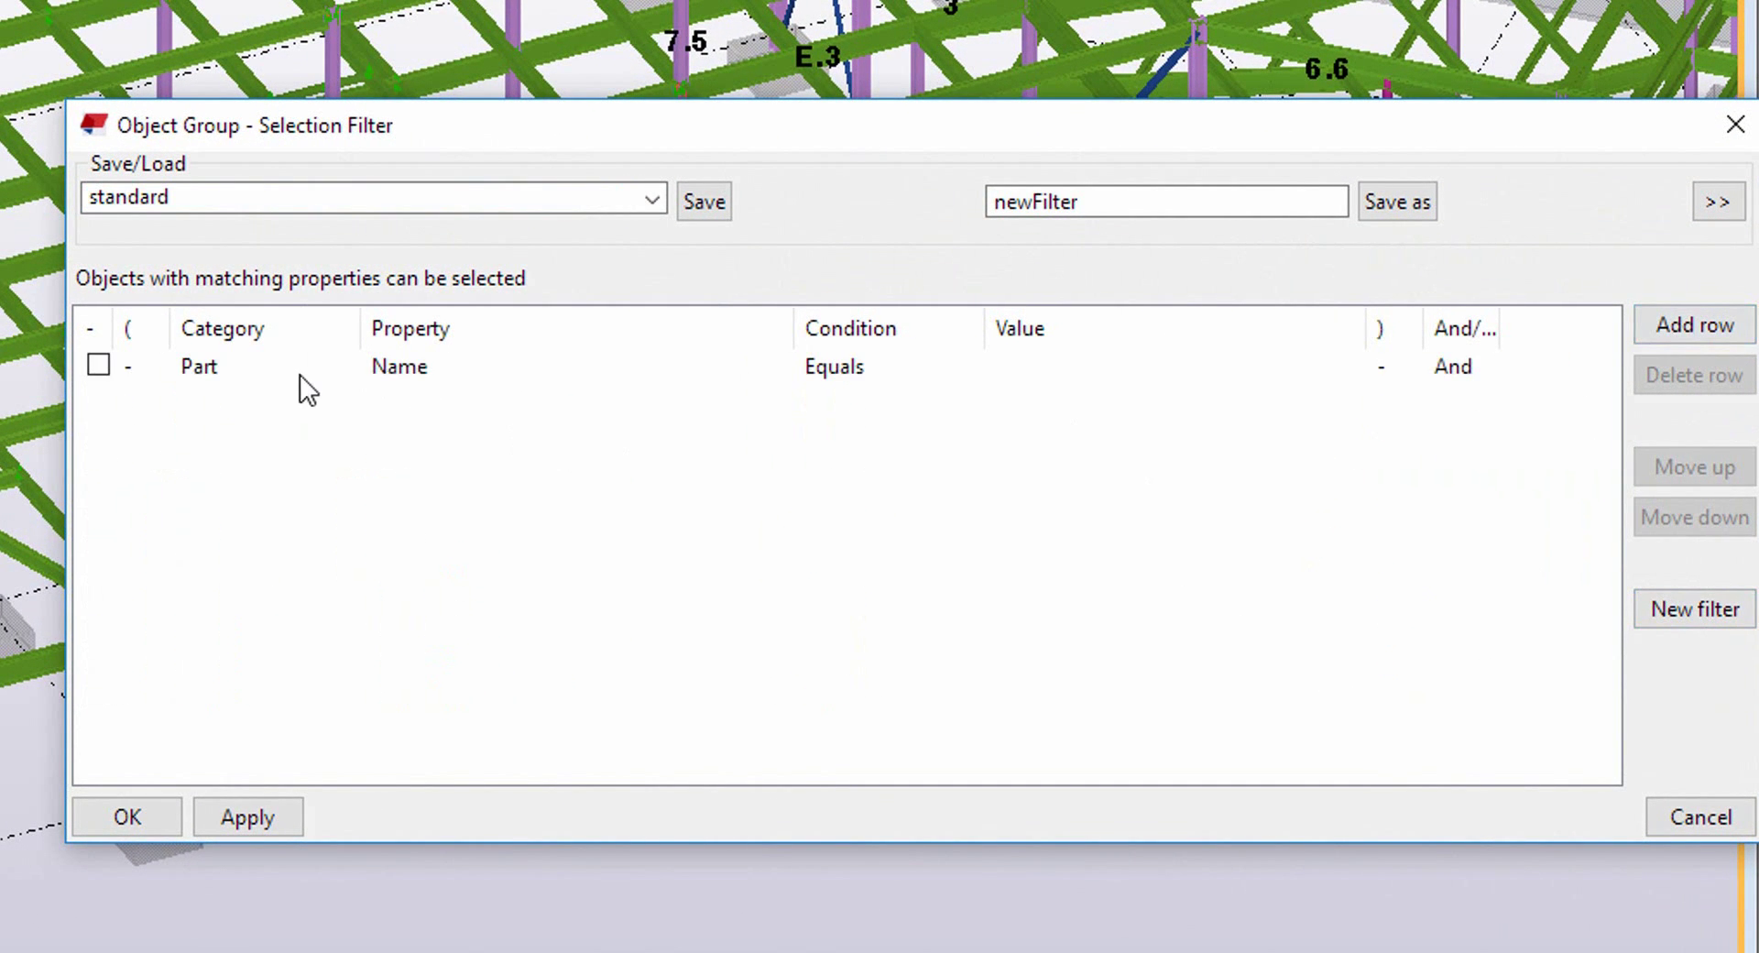
click(334, 371)
click(345, 367)
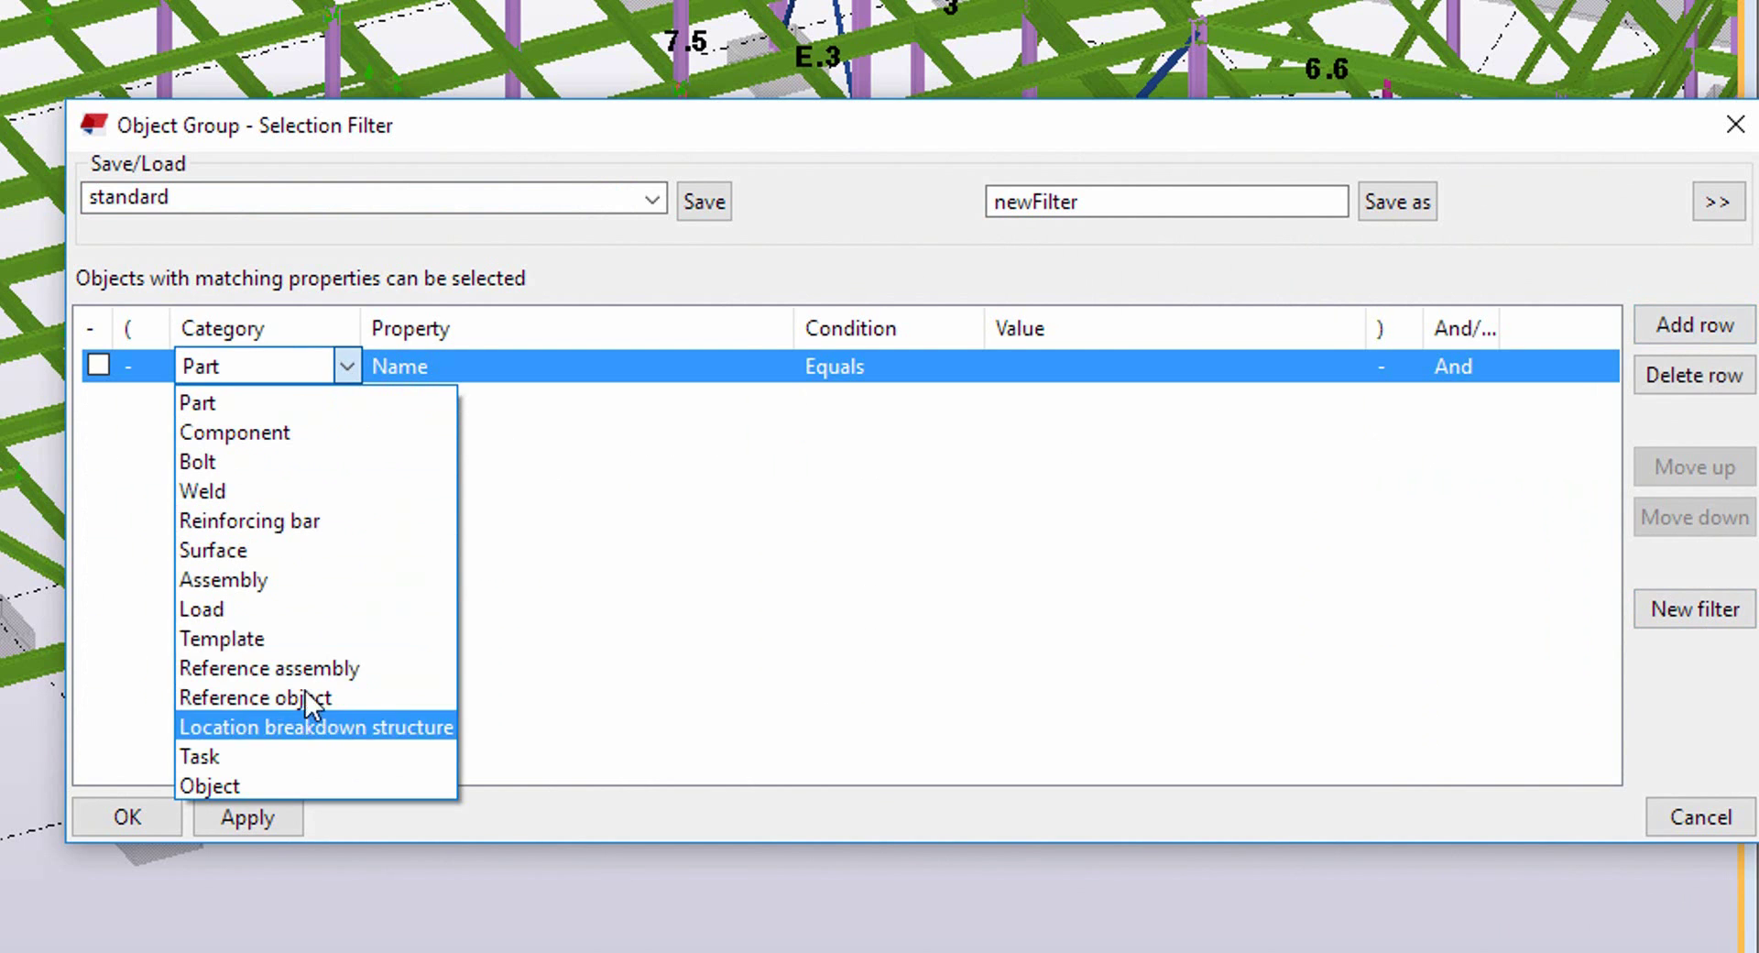
click(308, 638)
- Set the filter row's property to CUSTOM.HAS_PARTCUTS and its value to 1
click(458, 371)
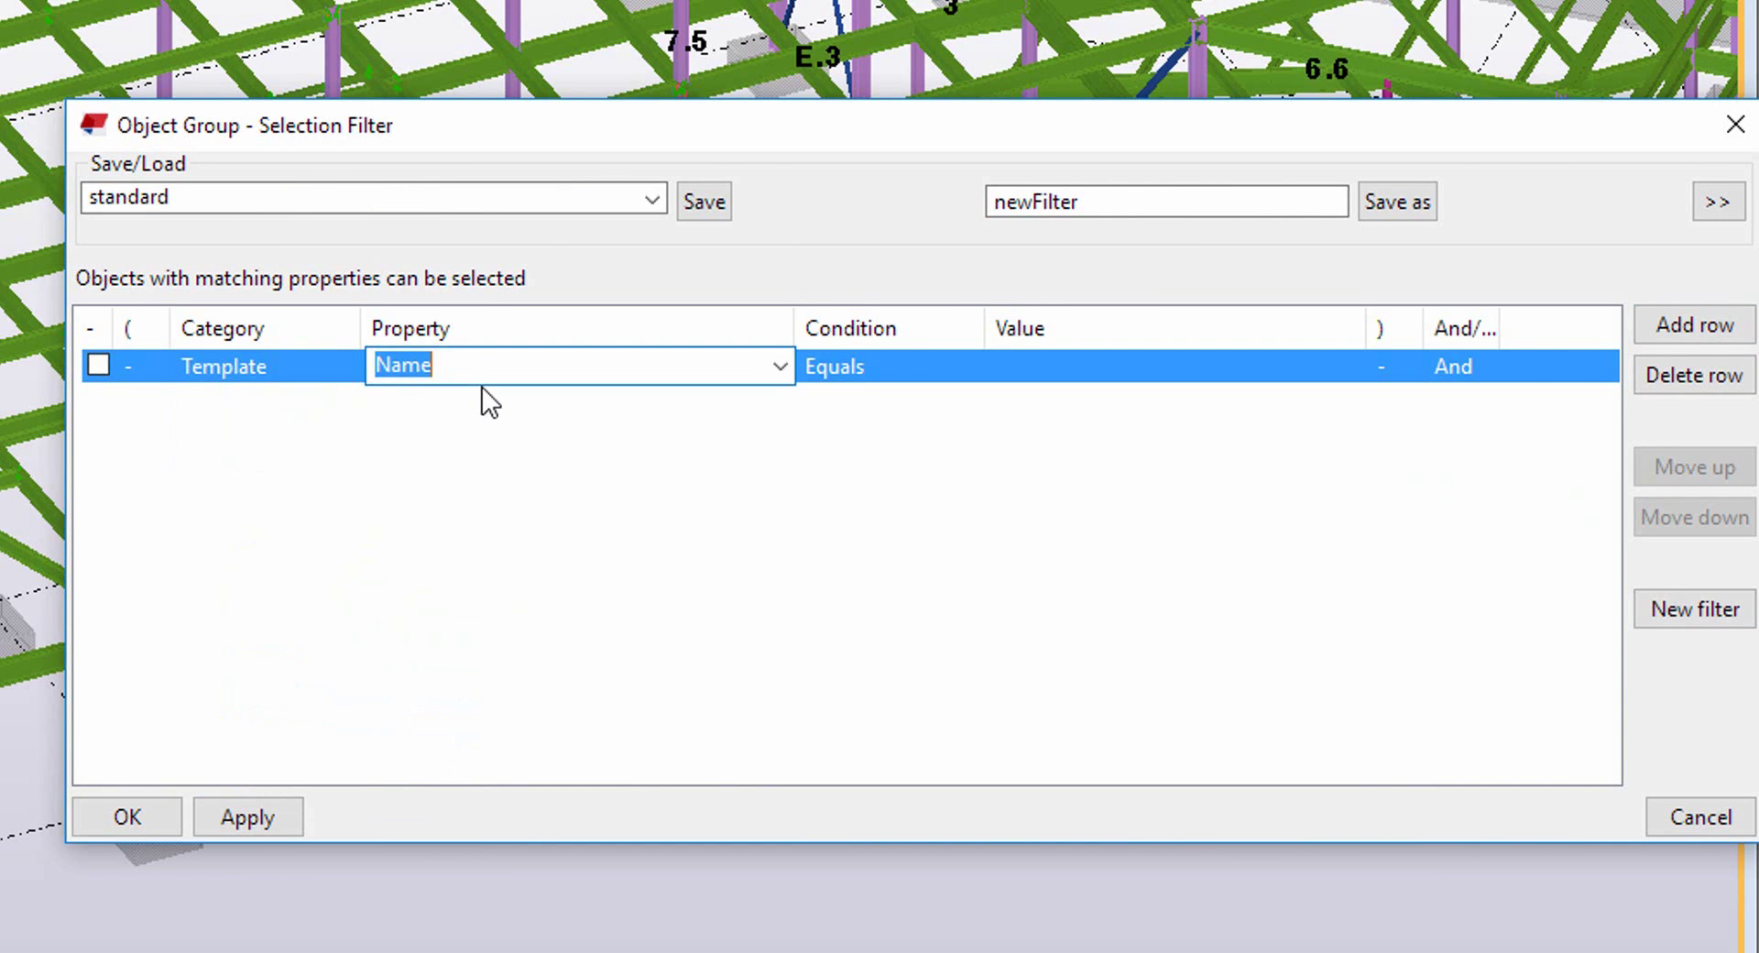
text(CUSTOM.HAS)
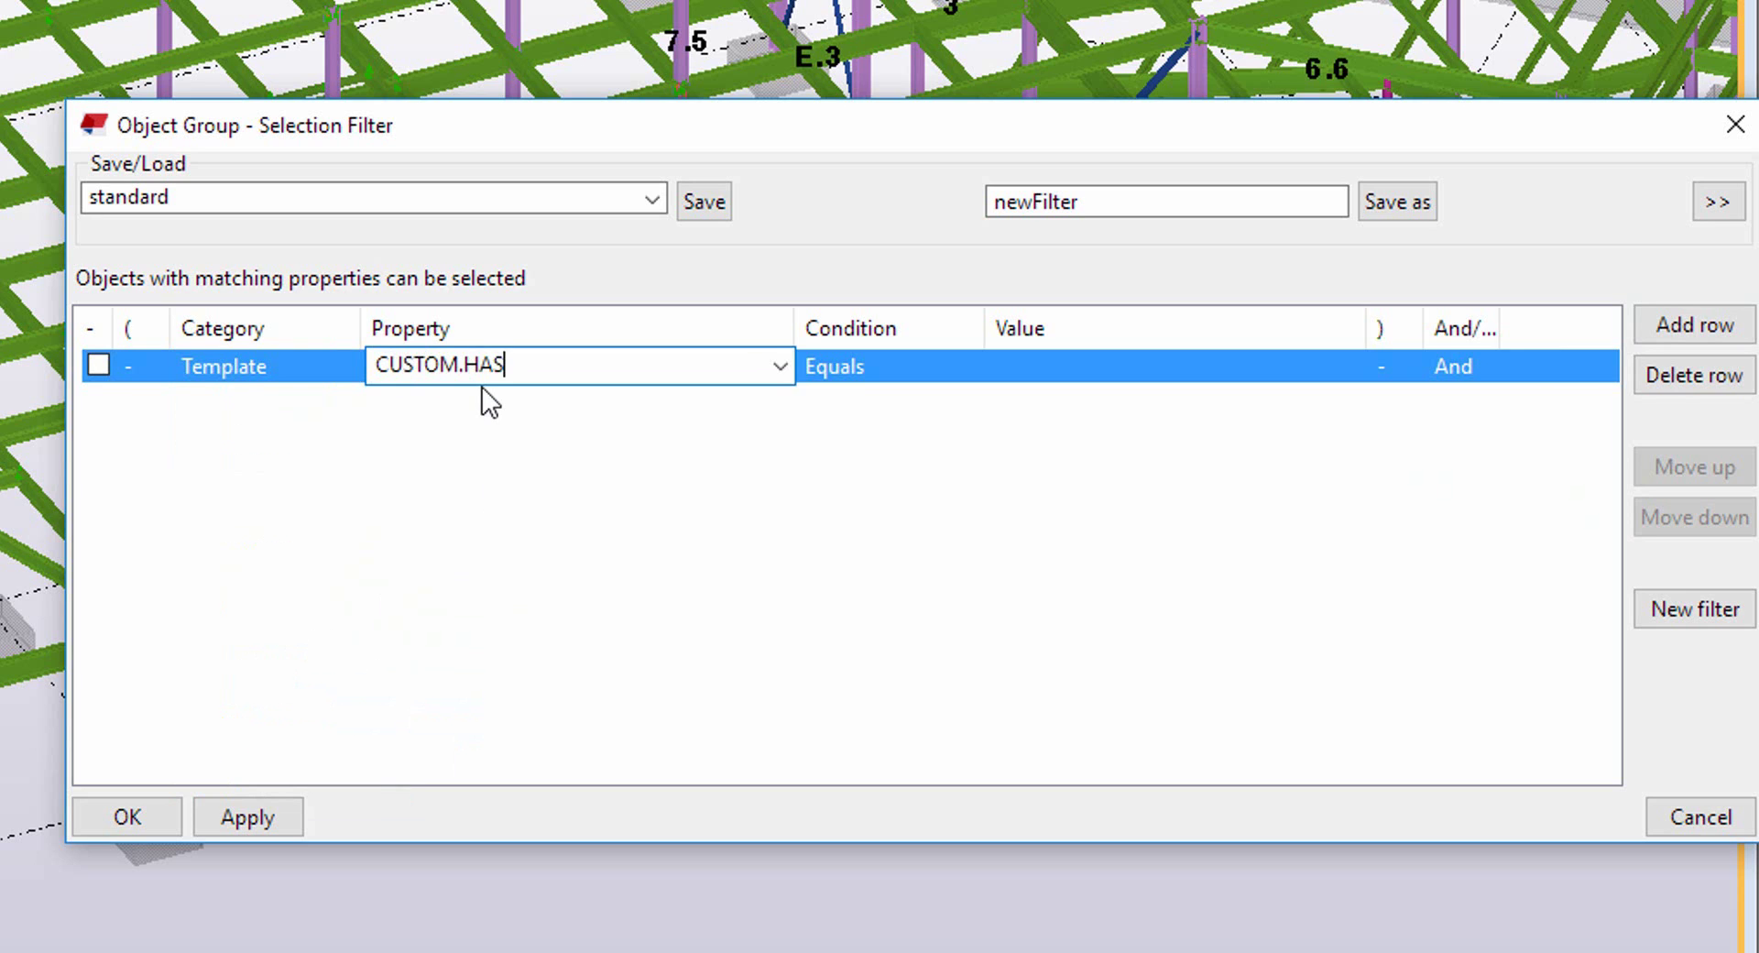
text(_PARTCUTS)
click(1090, 365)
text(1)
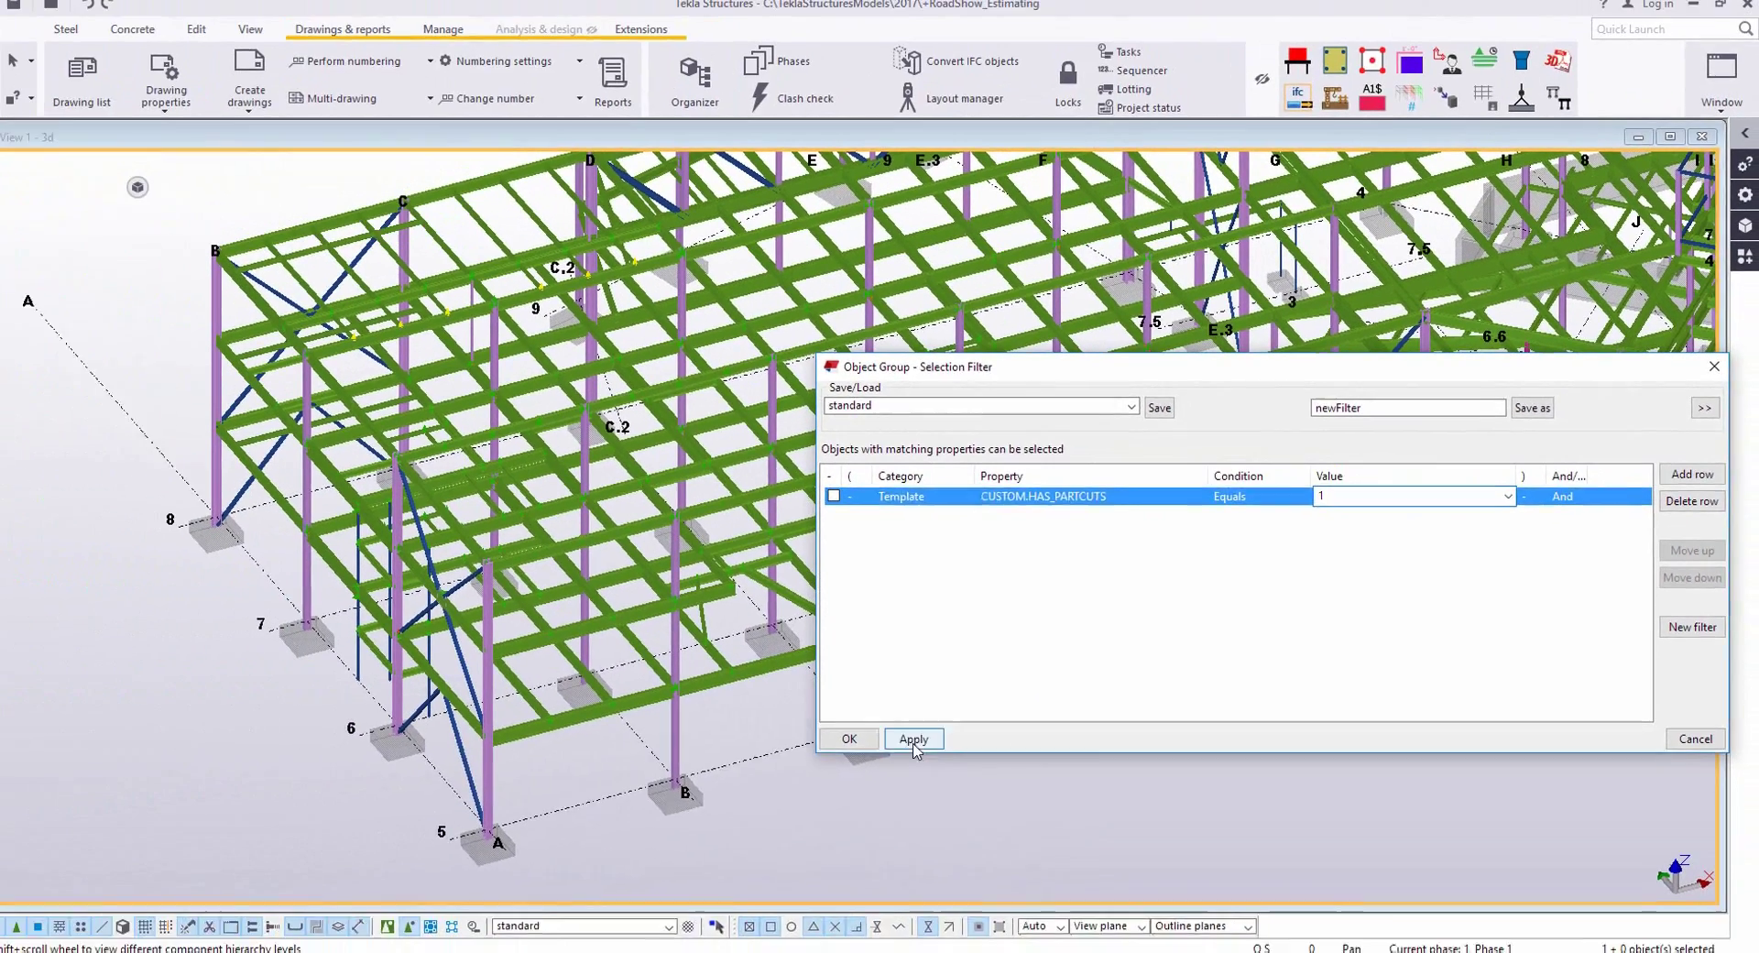
- Apply the part-cuts filter and window-select the framing around grid lines A to C
click(247, 816)
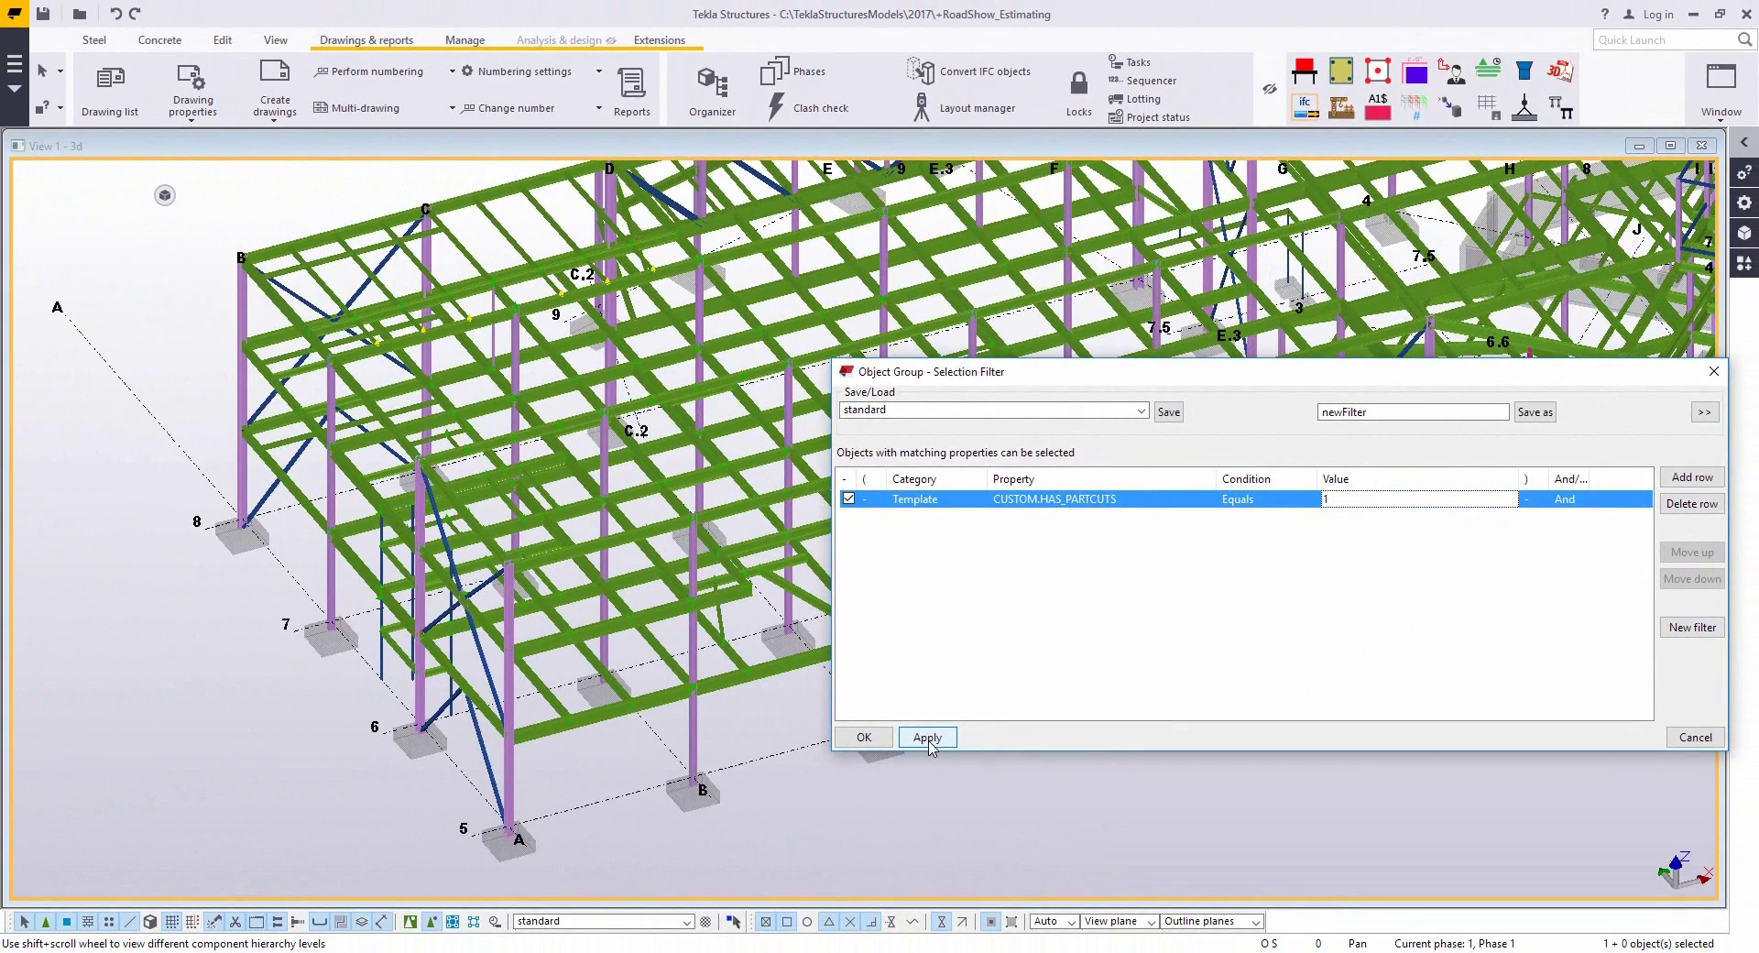
click(926, 737)
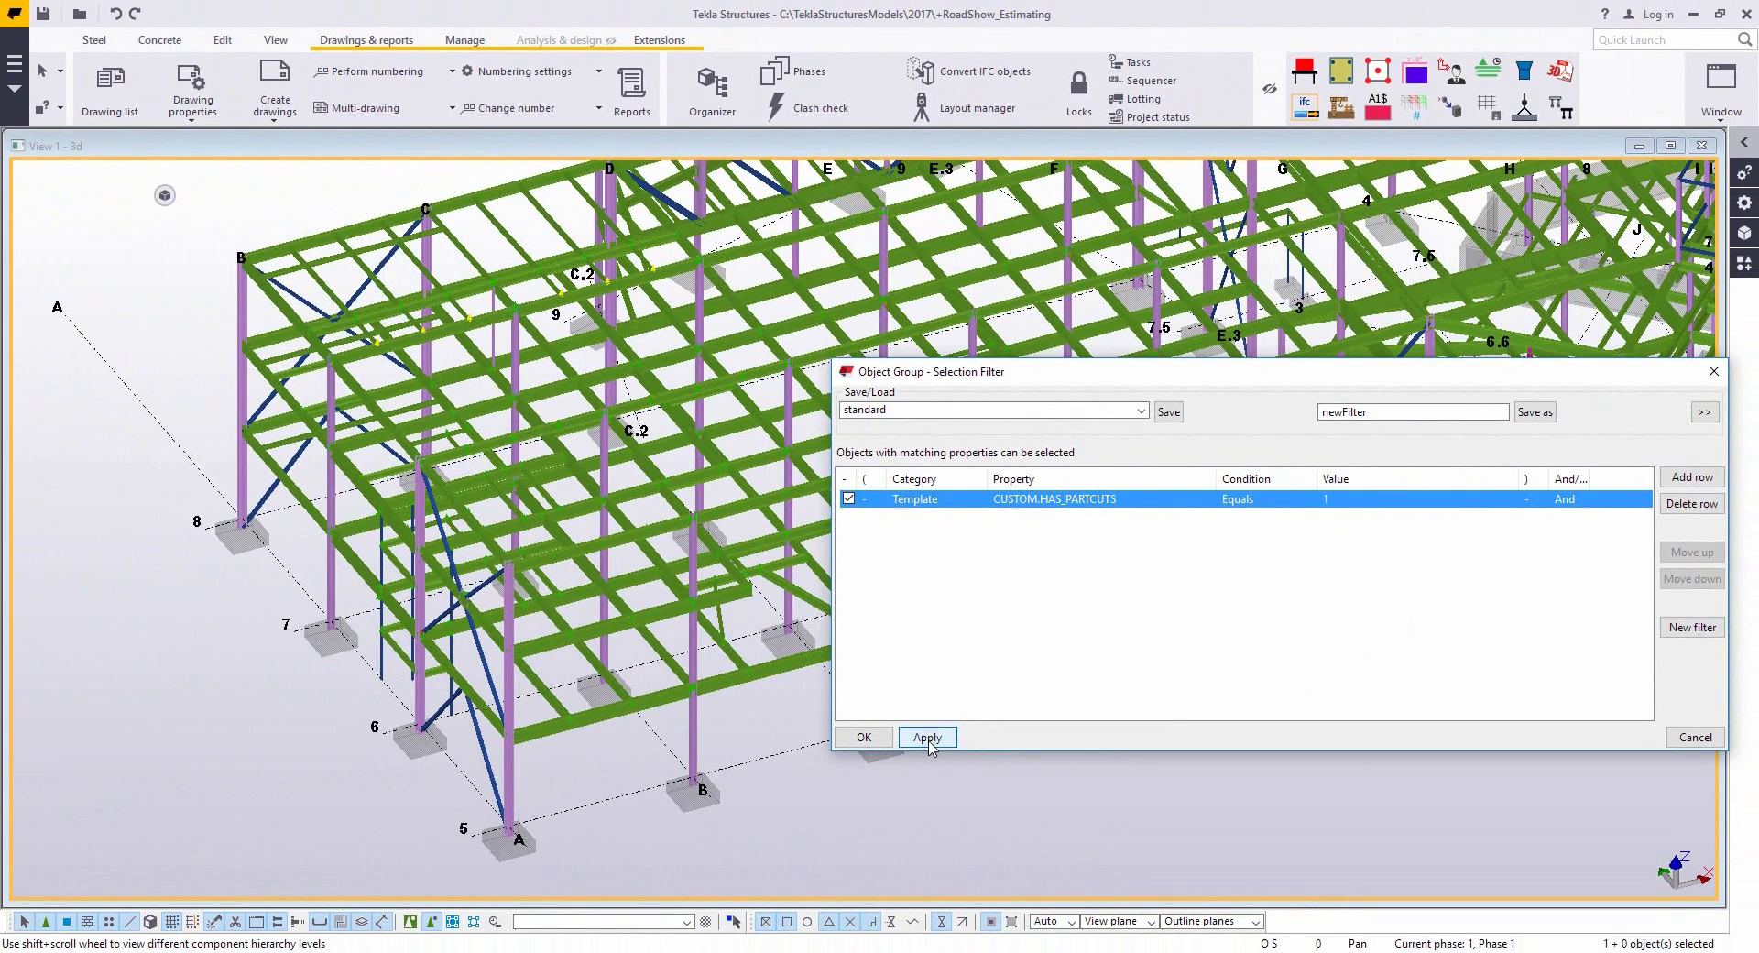
click(862, 737)
drag(919, 817, 487, 447)
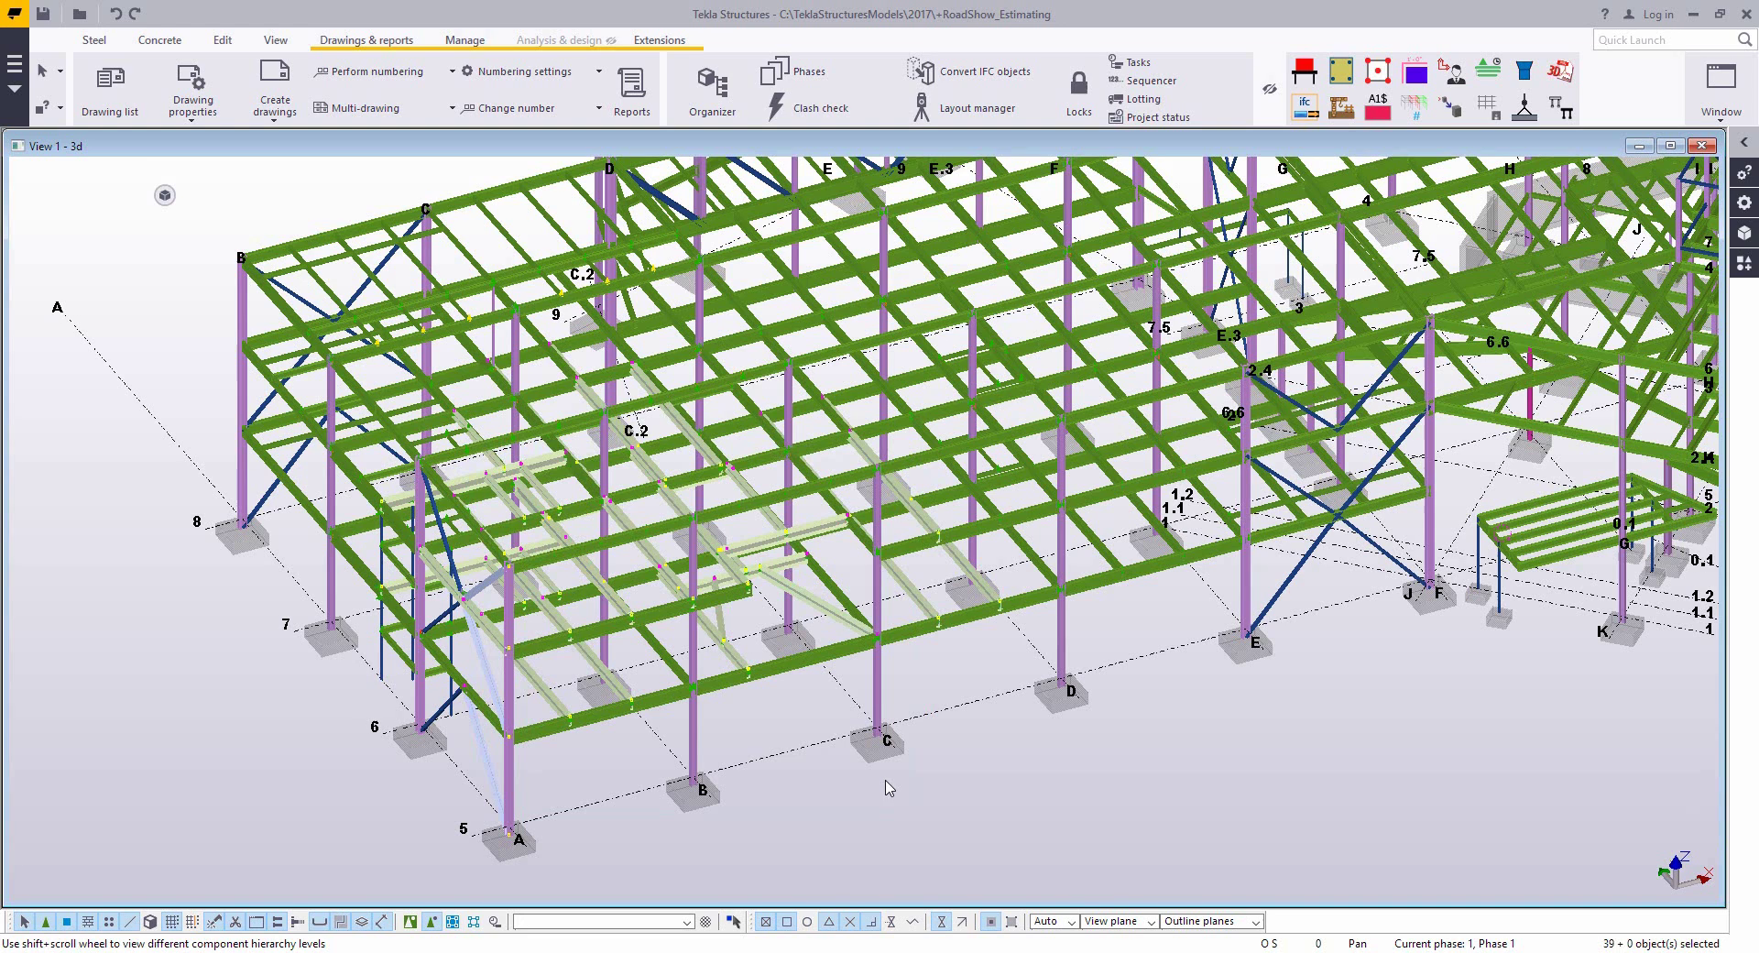
- Load the +ShopProcess object representation settings from the 3D view's properties
double_click(1167, 629)
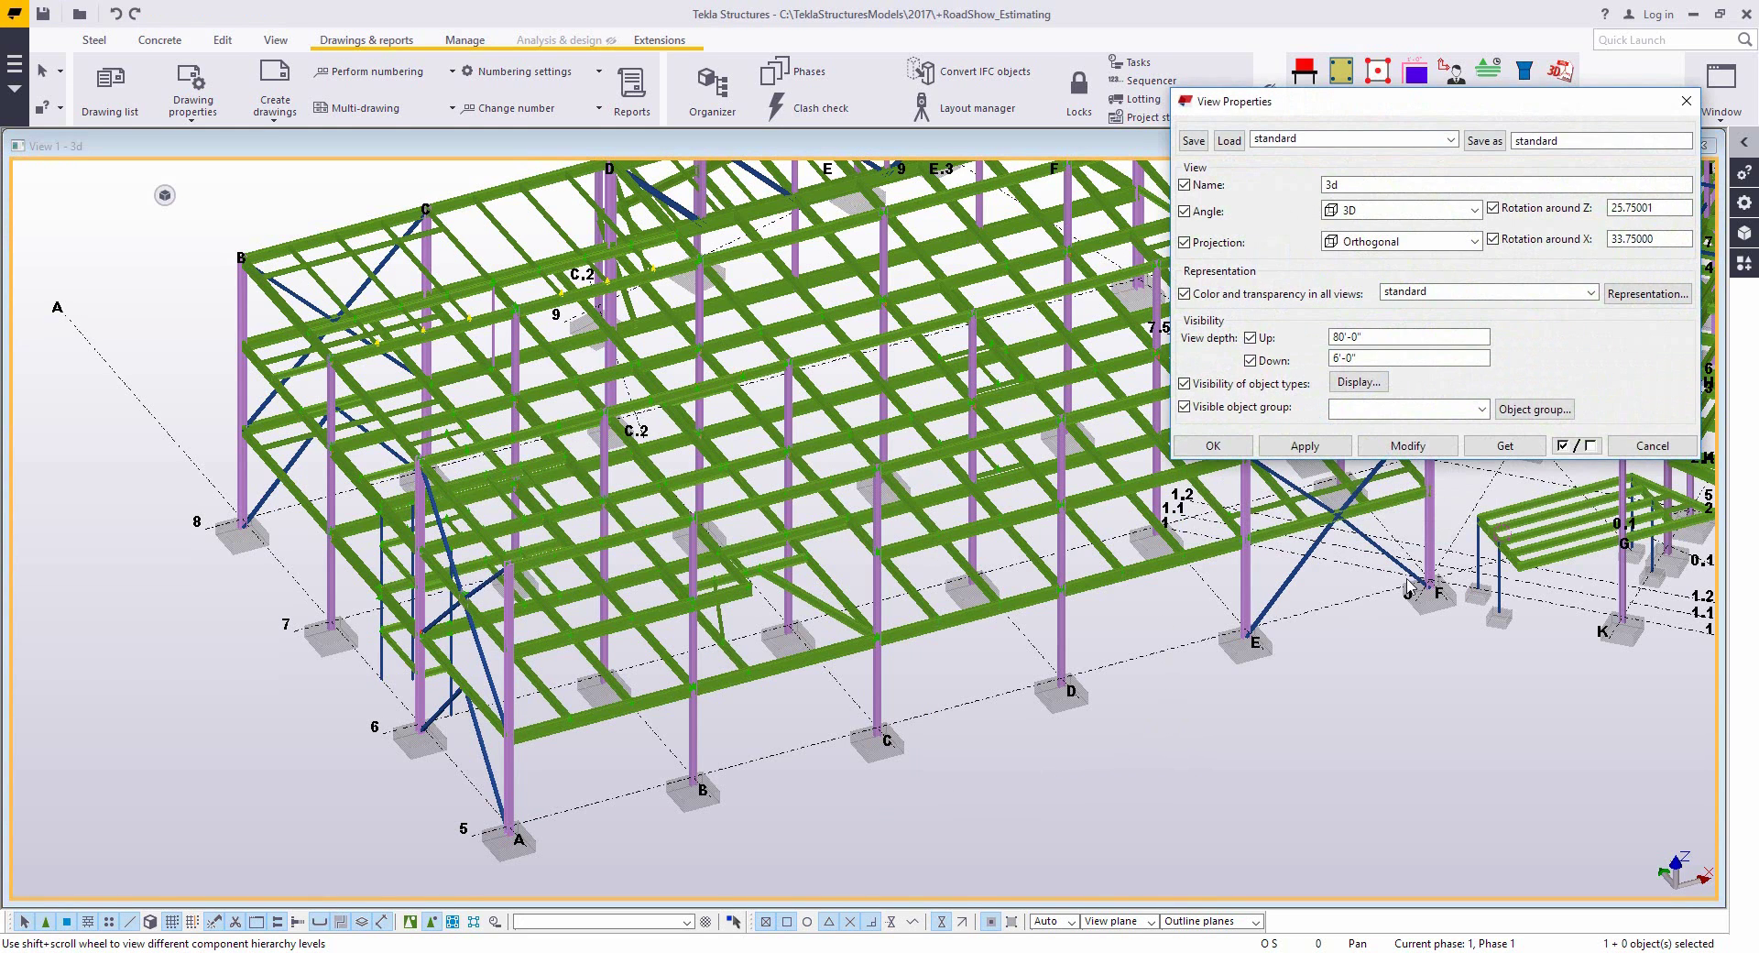
click(1644, 294)
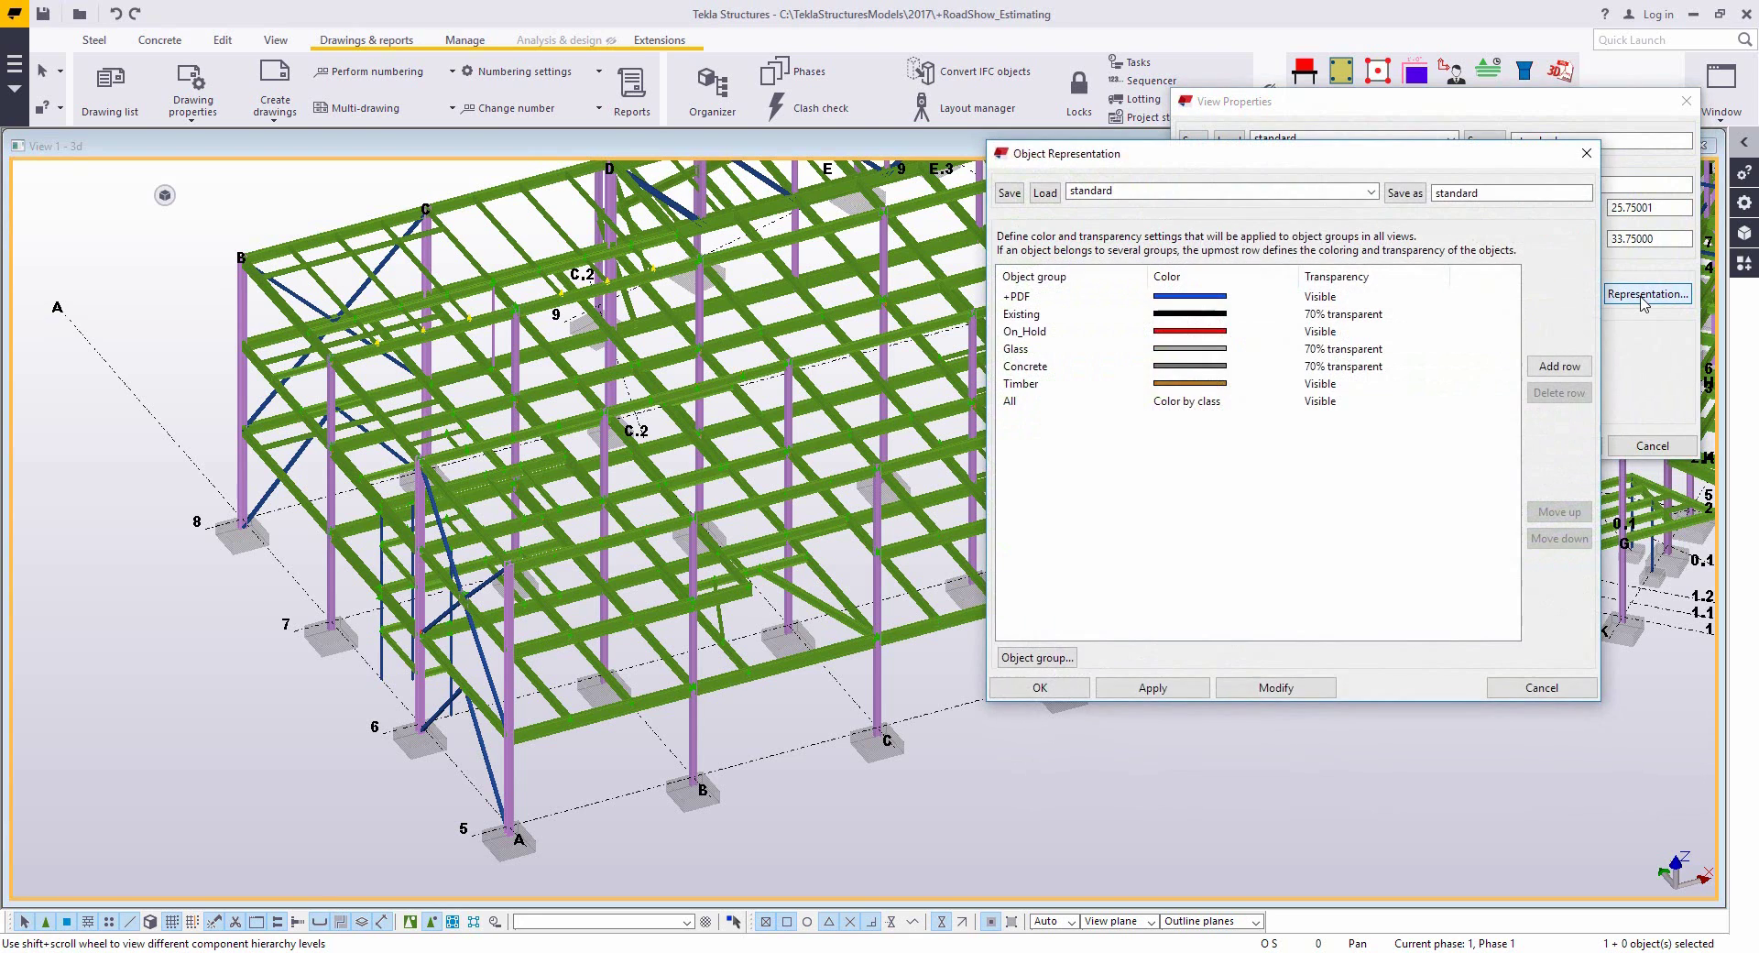
click(1371, 192)
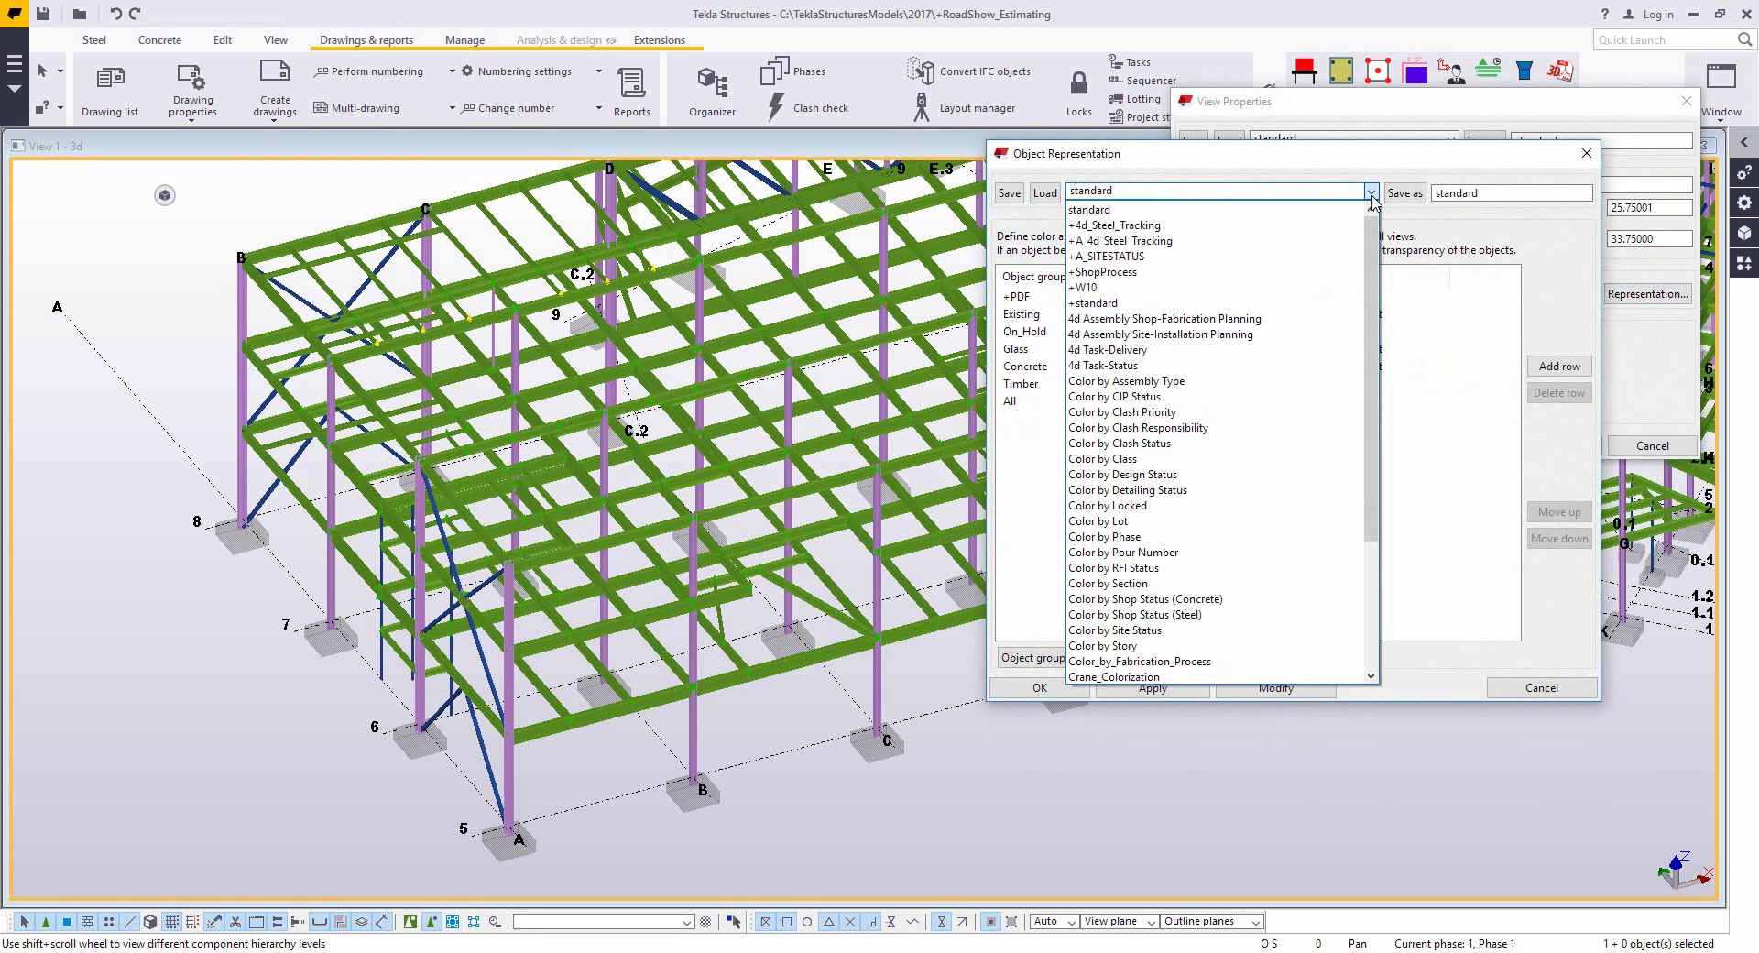
click(1201, 273)
click(1046, 193)
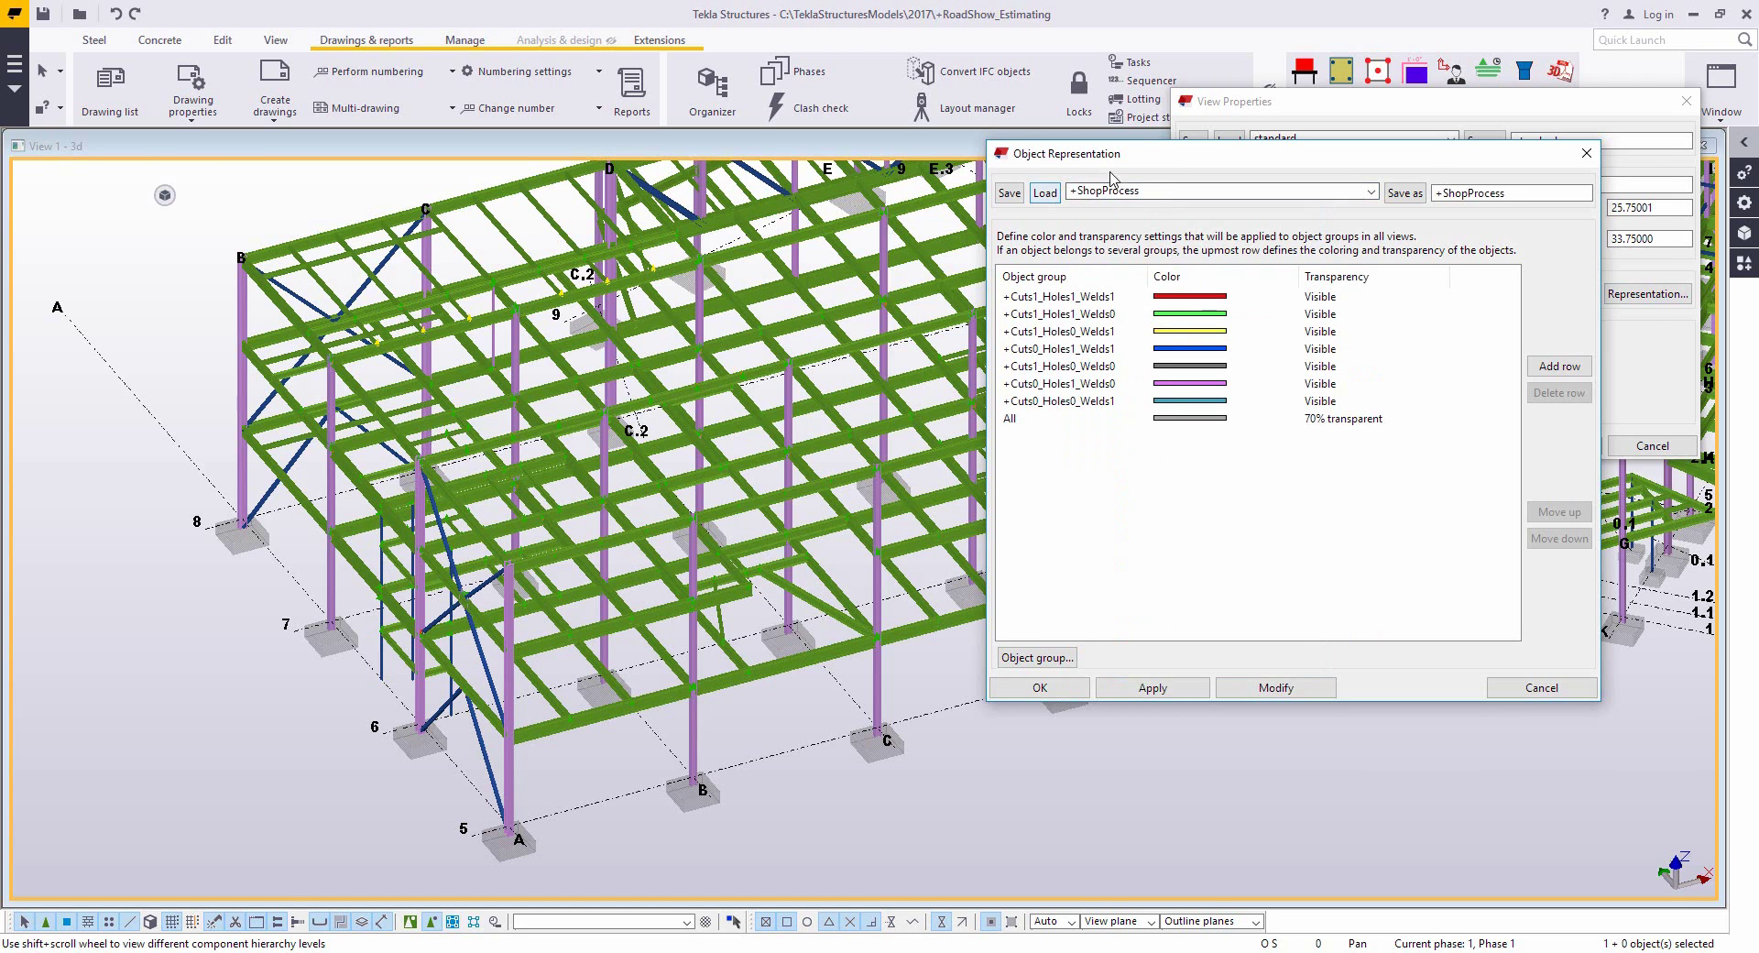
- Review the object group conditions of the +Cuts0_Holes0_Welds1 and +Cuts1_Holes1_Welds0 filters
drag(1134, 162, 1214, 297)
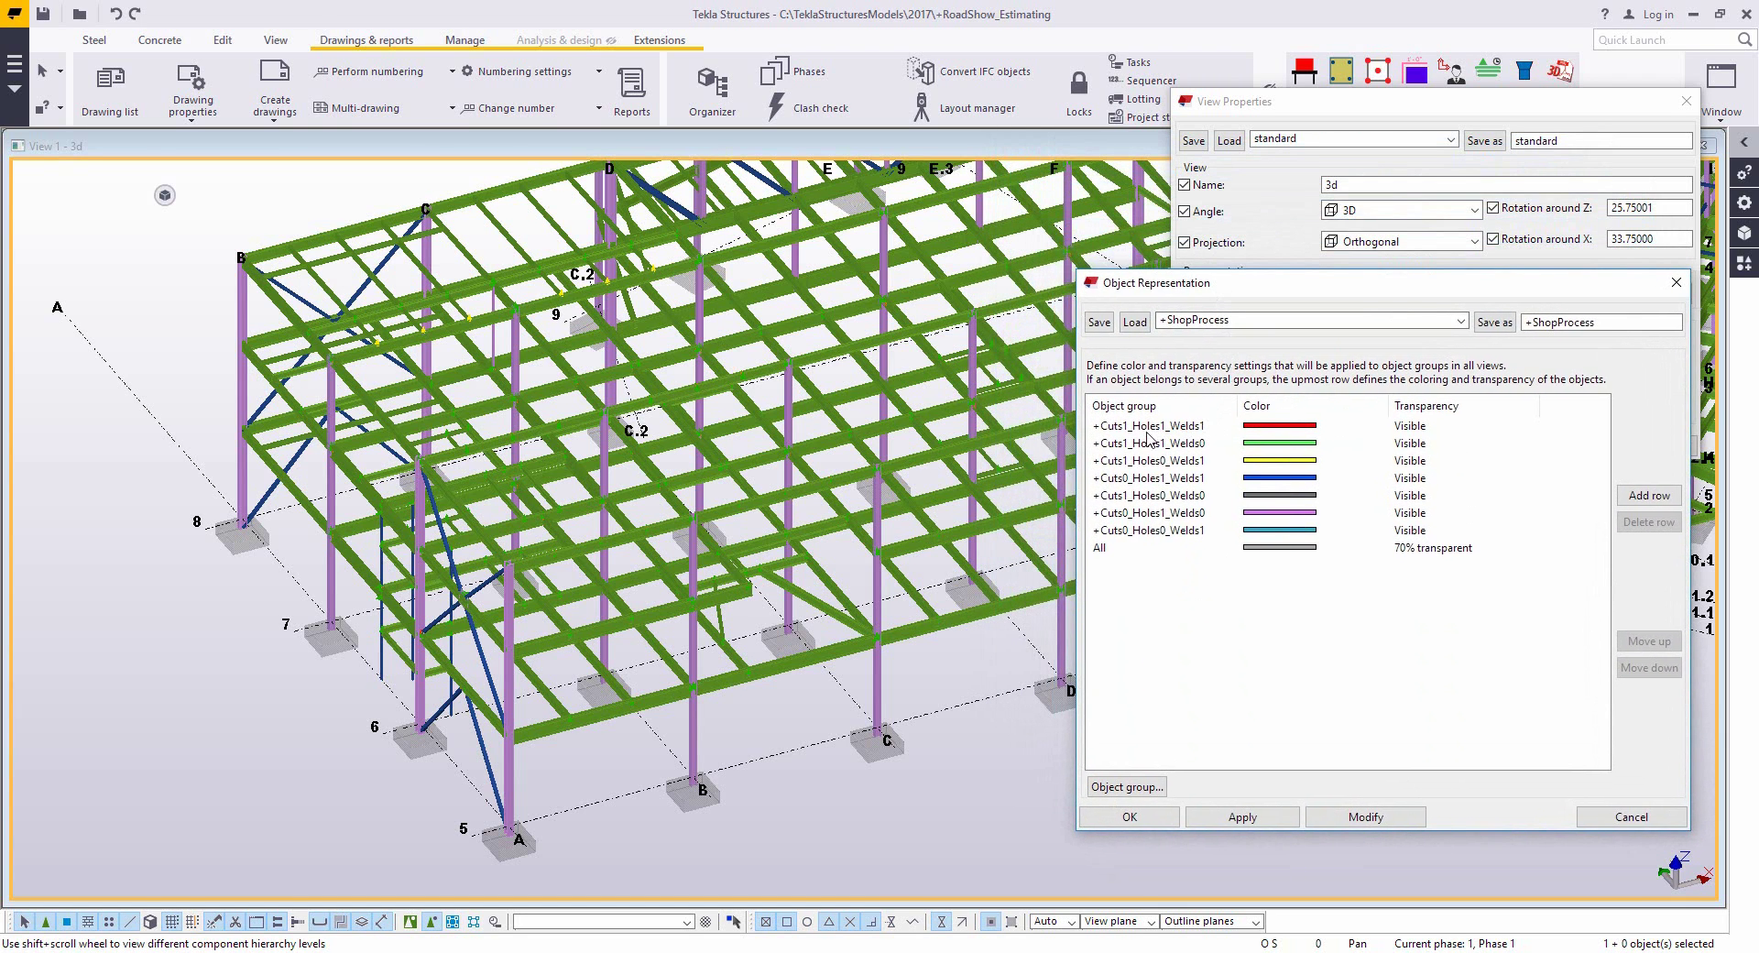
click(1126, 787)
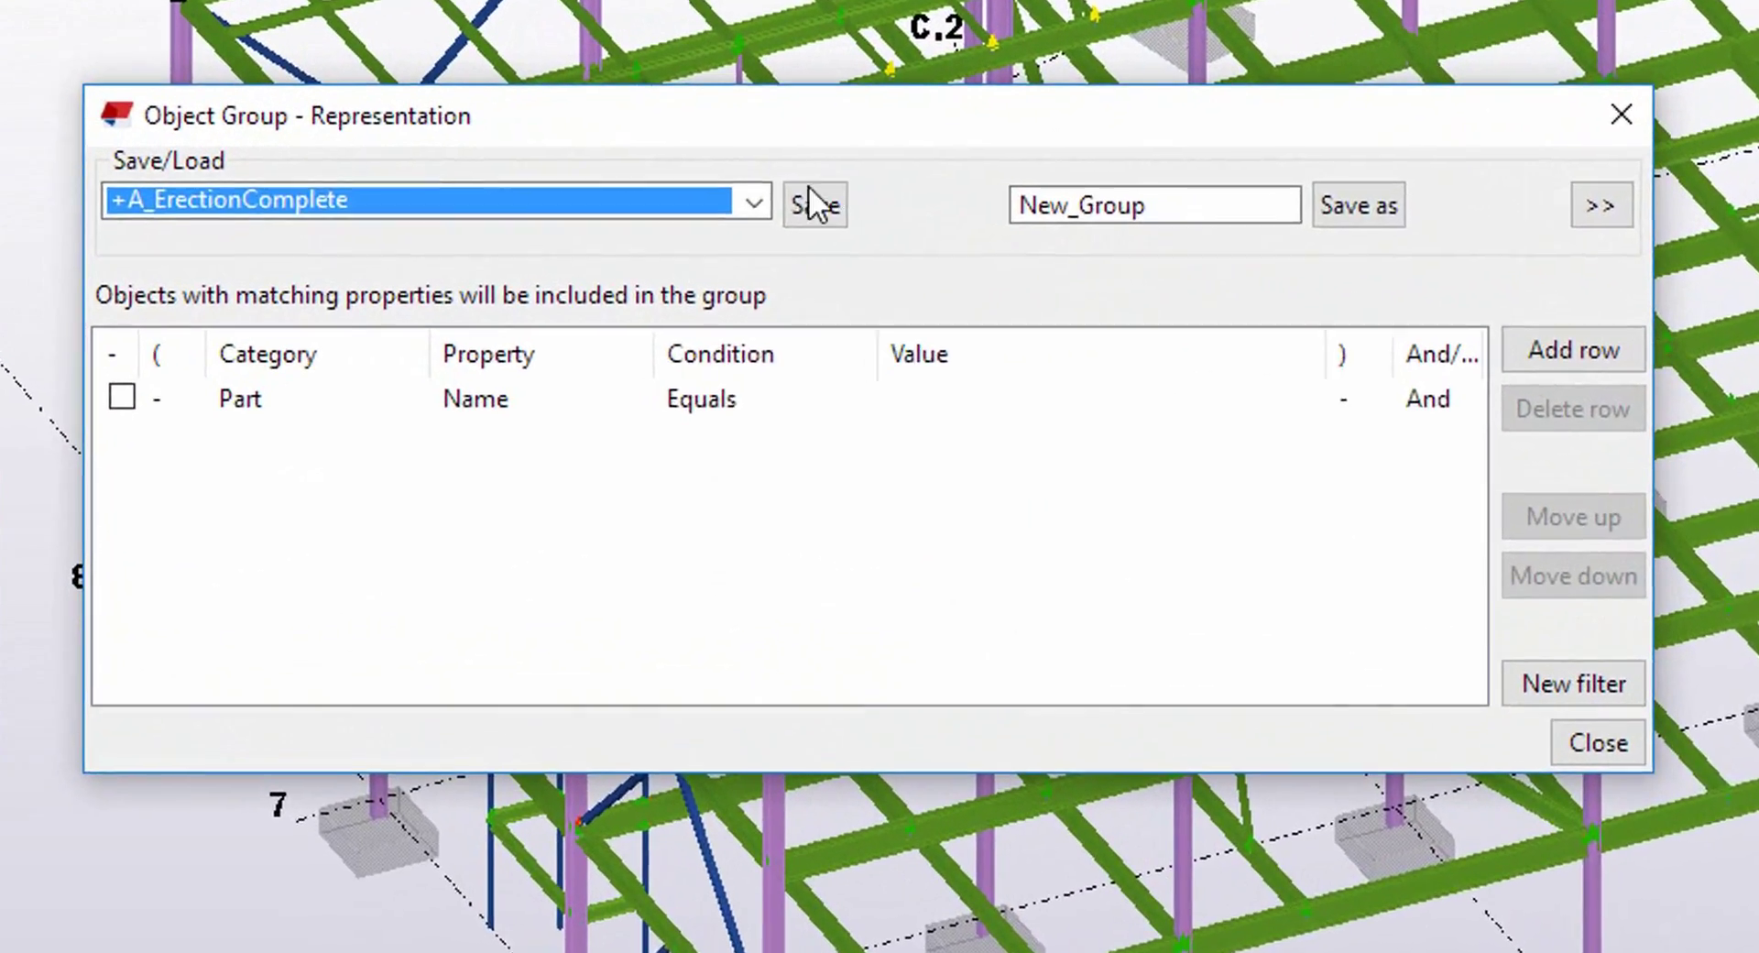
click(754, 201)
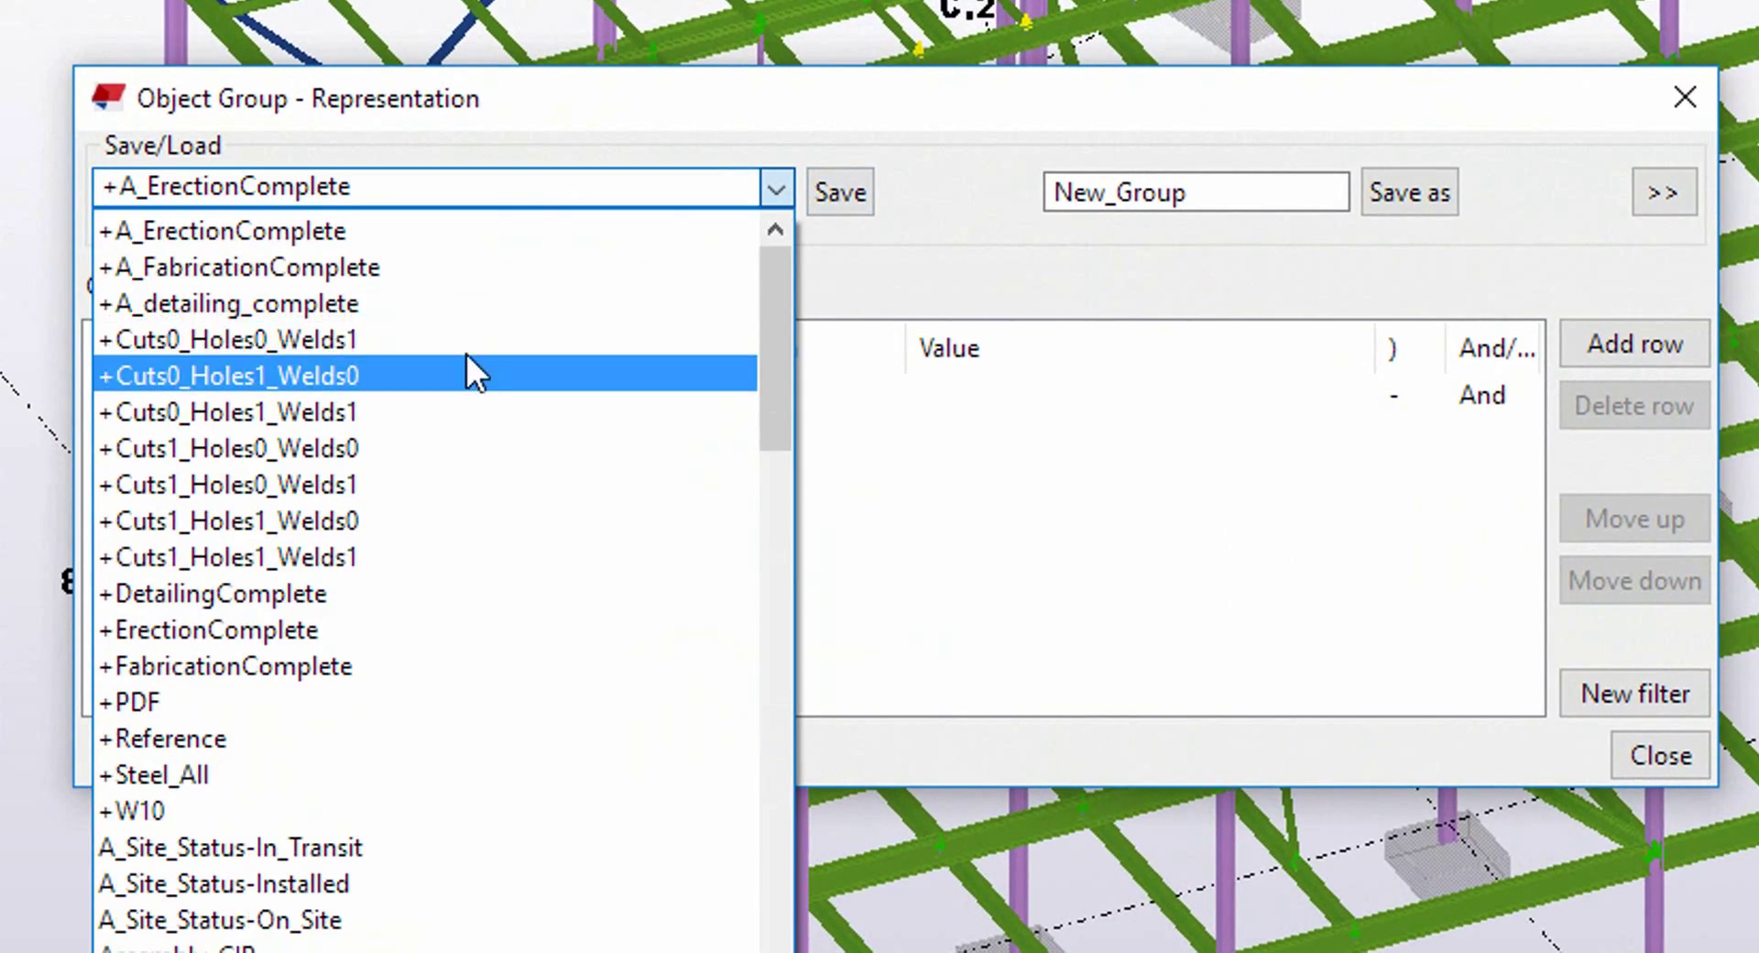
scroll(469, 376, down, 1)
click(466, 352)
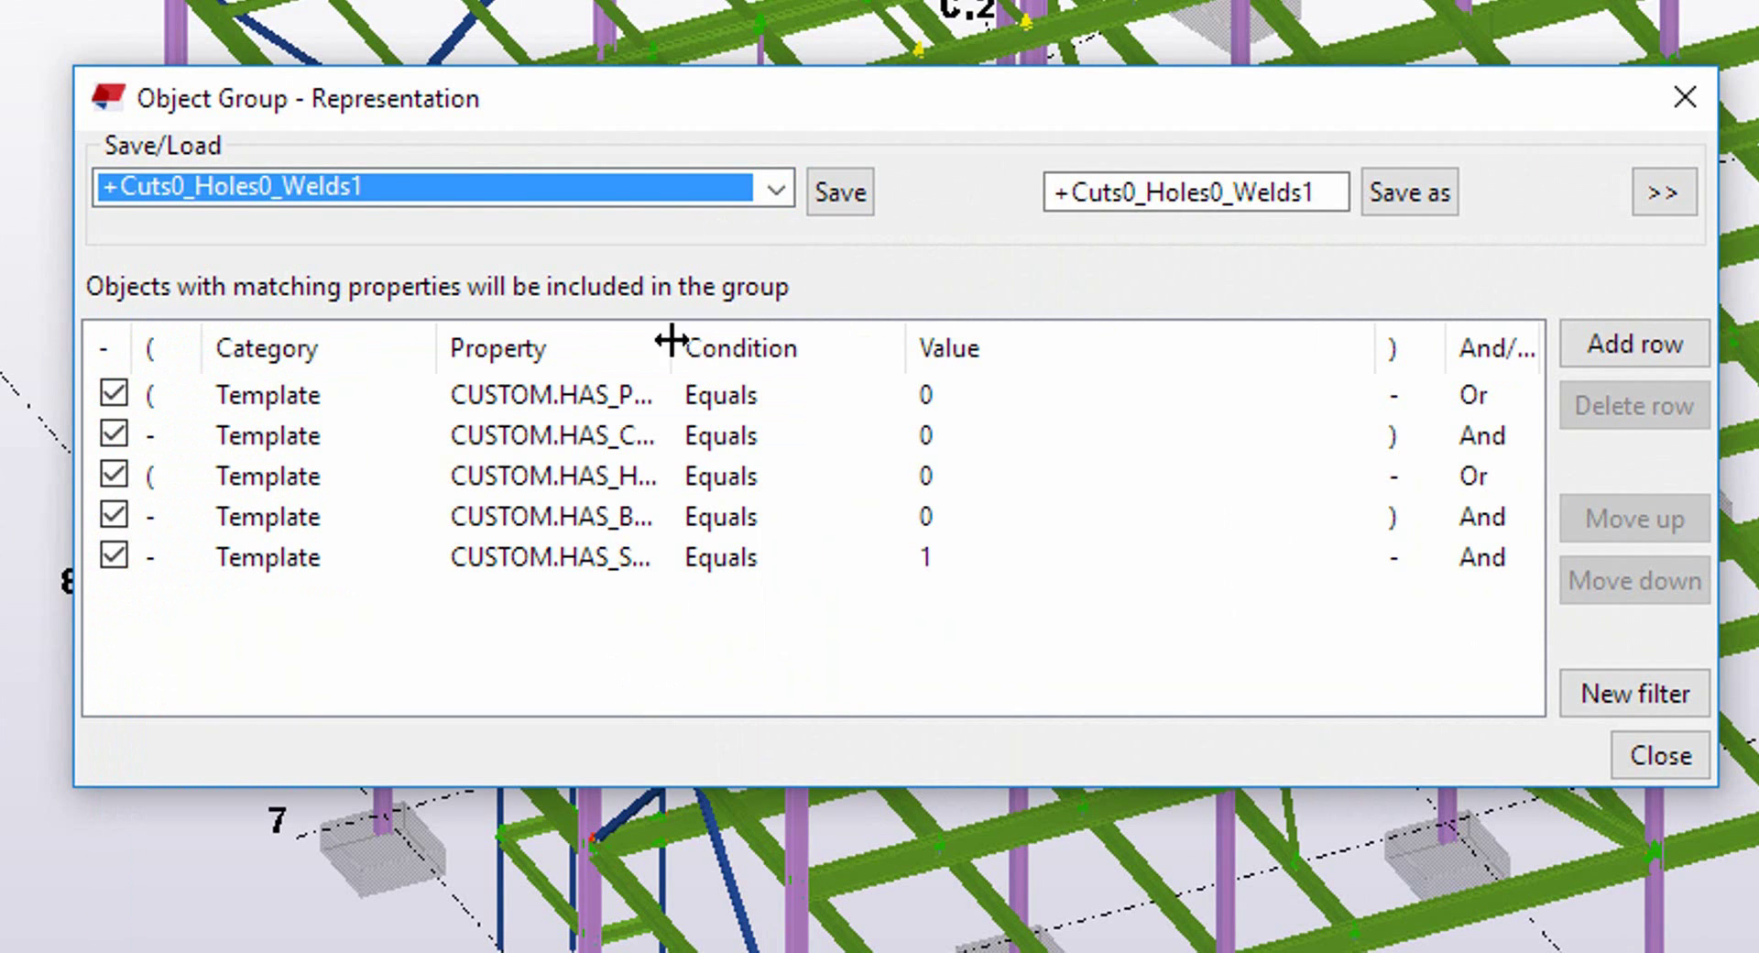
drag(671, 342, 782, 339)
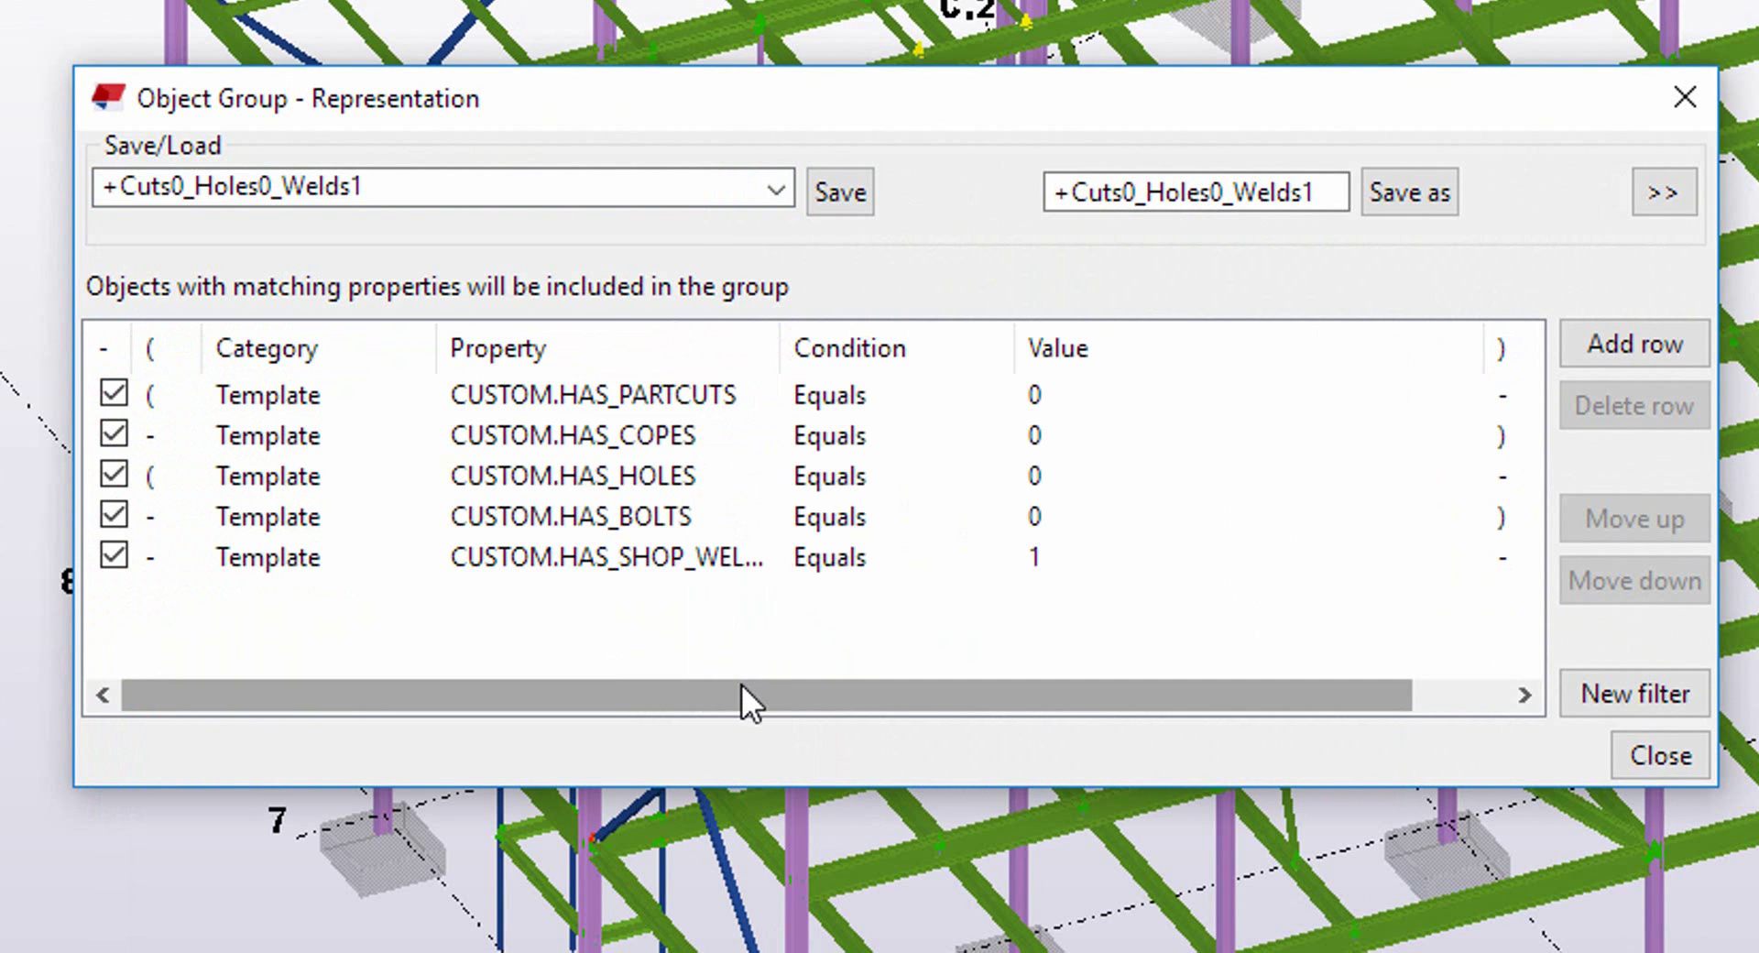
click(776, 192)
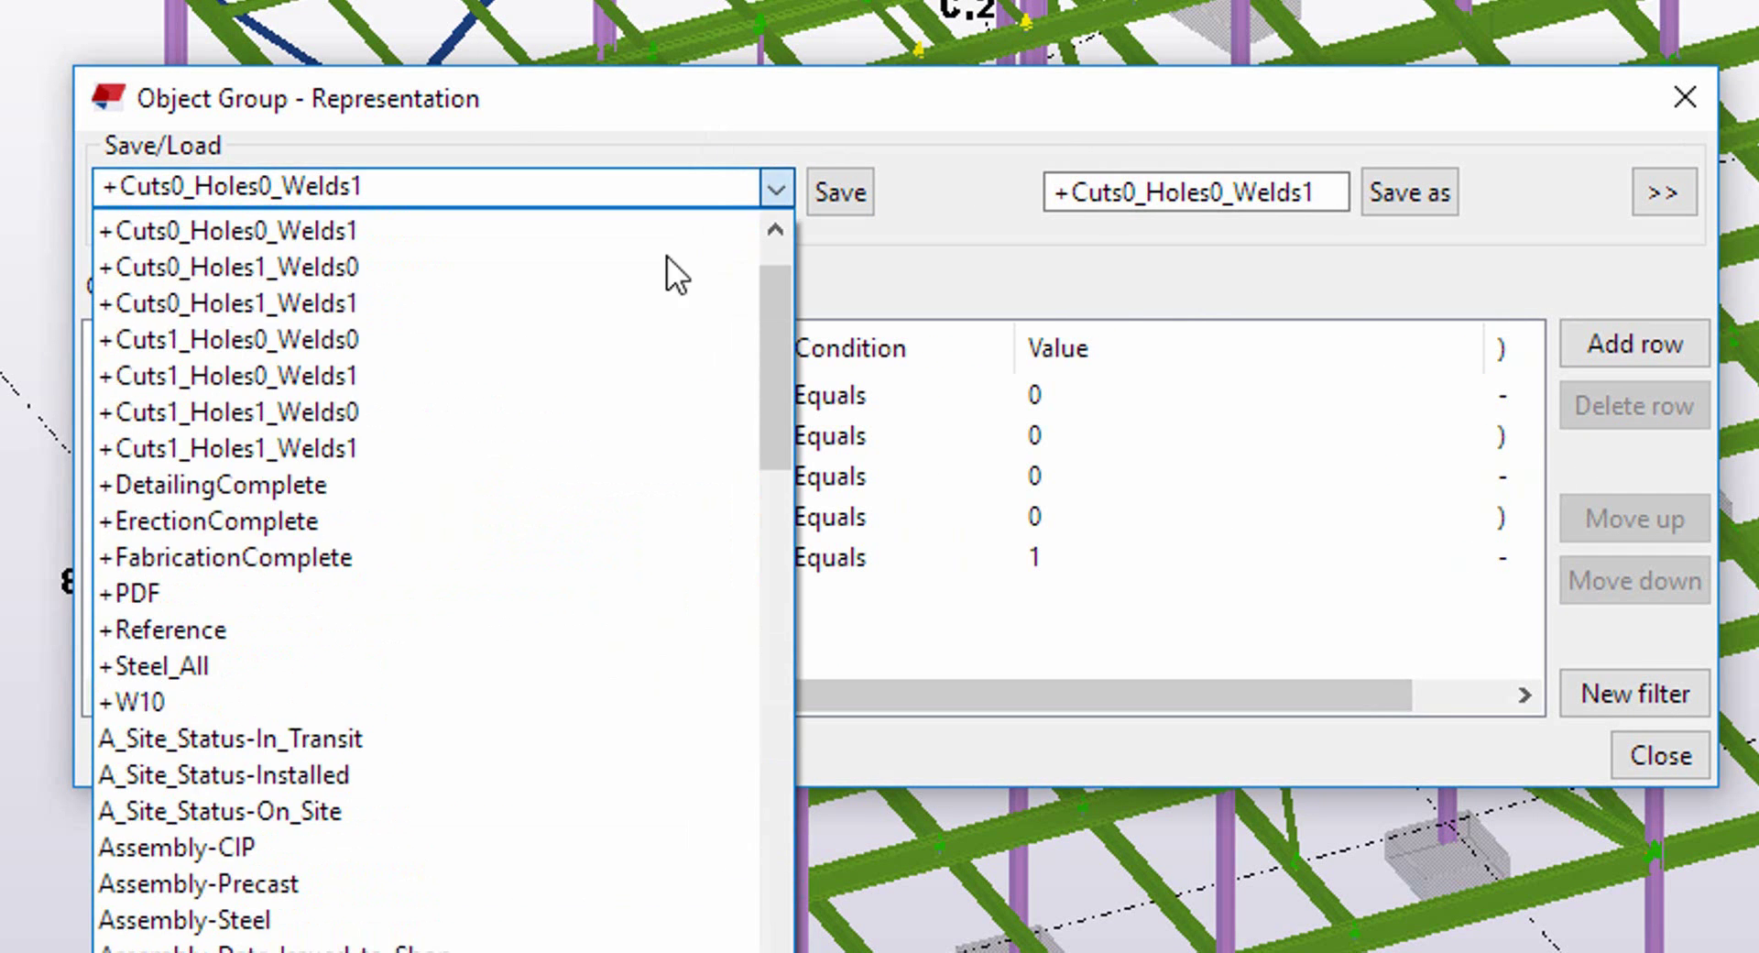
click(515, 412)
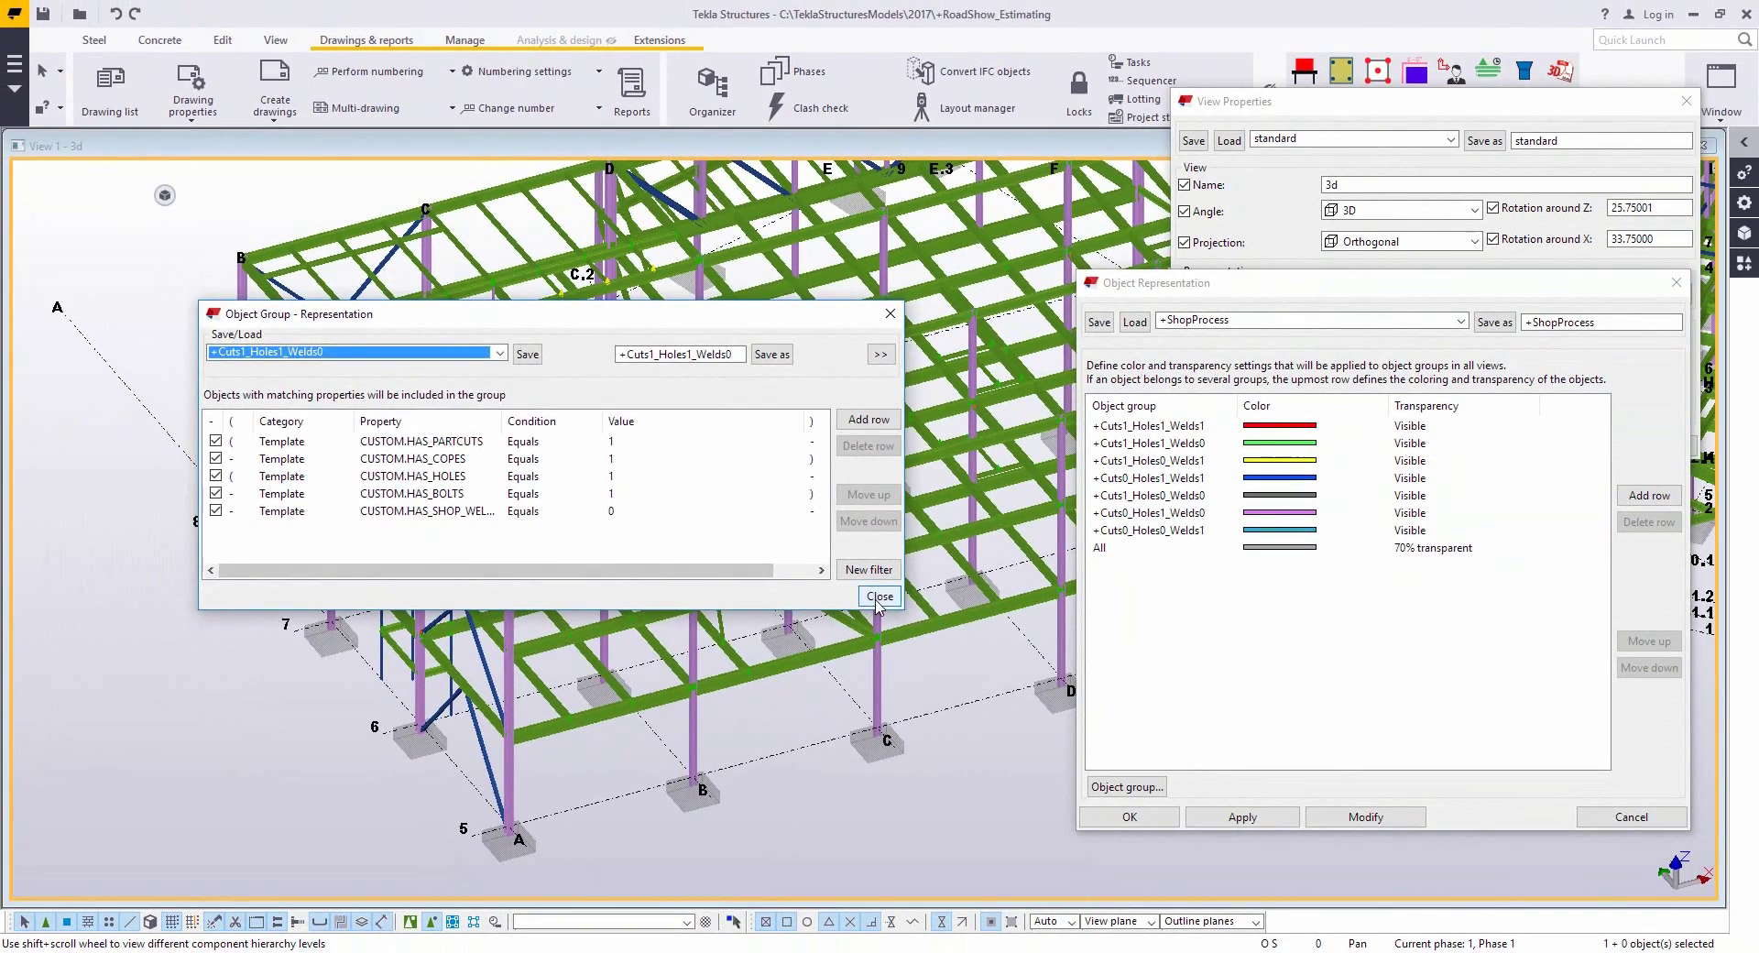
click(878, 596)
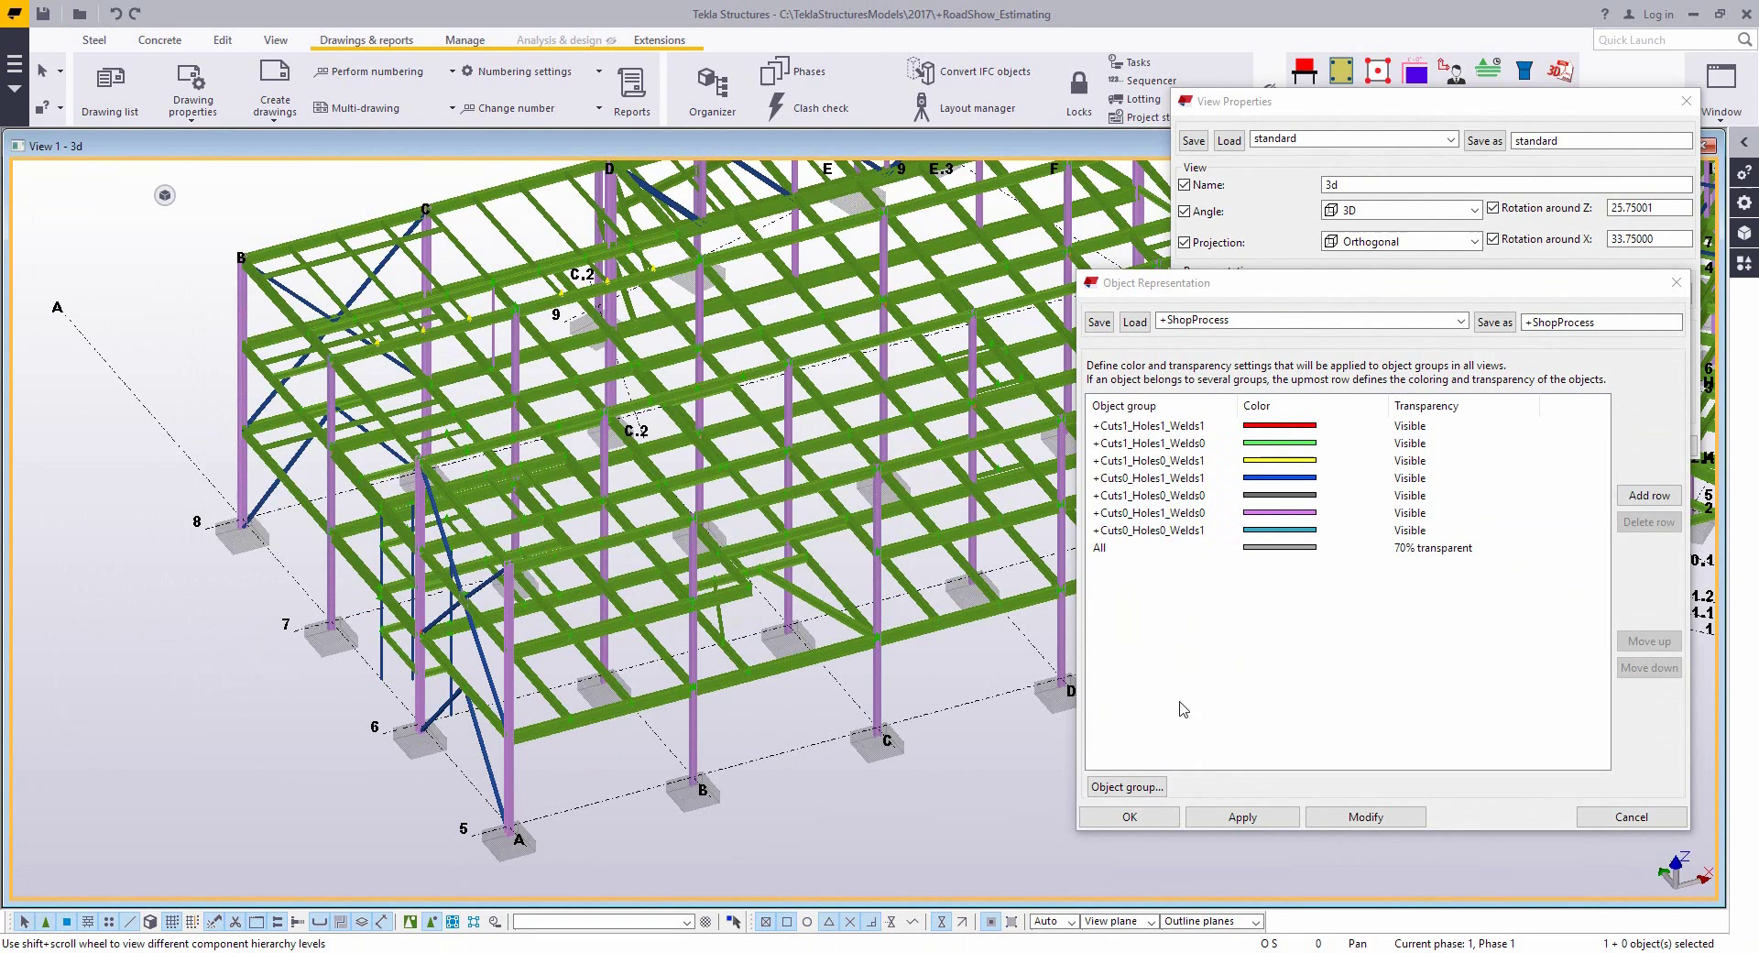
- Apply the +ShopProcess representation to the model view and reopen the representation settings to compare the member colors
click(1360, 823)
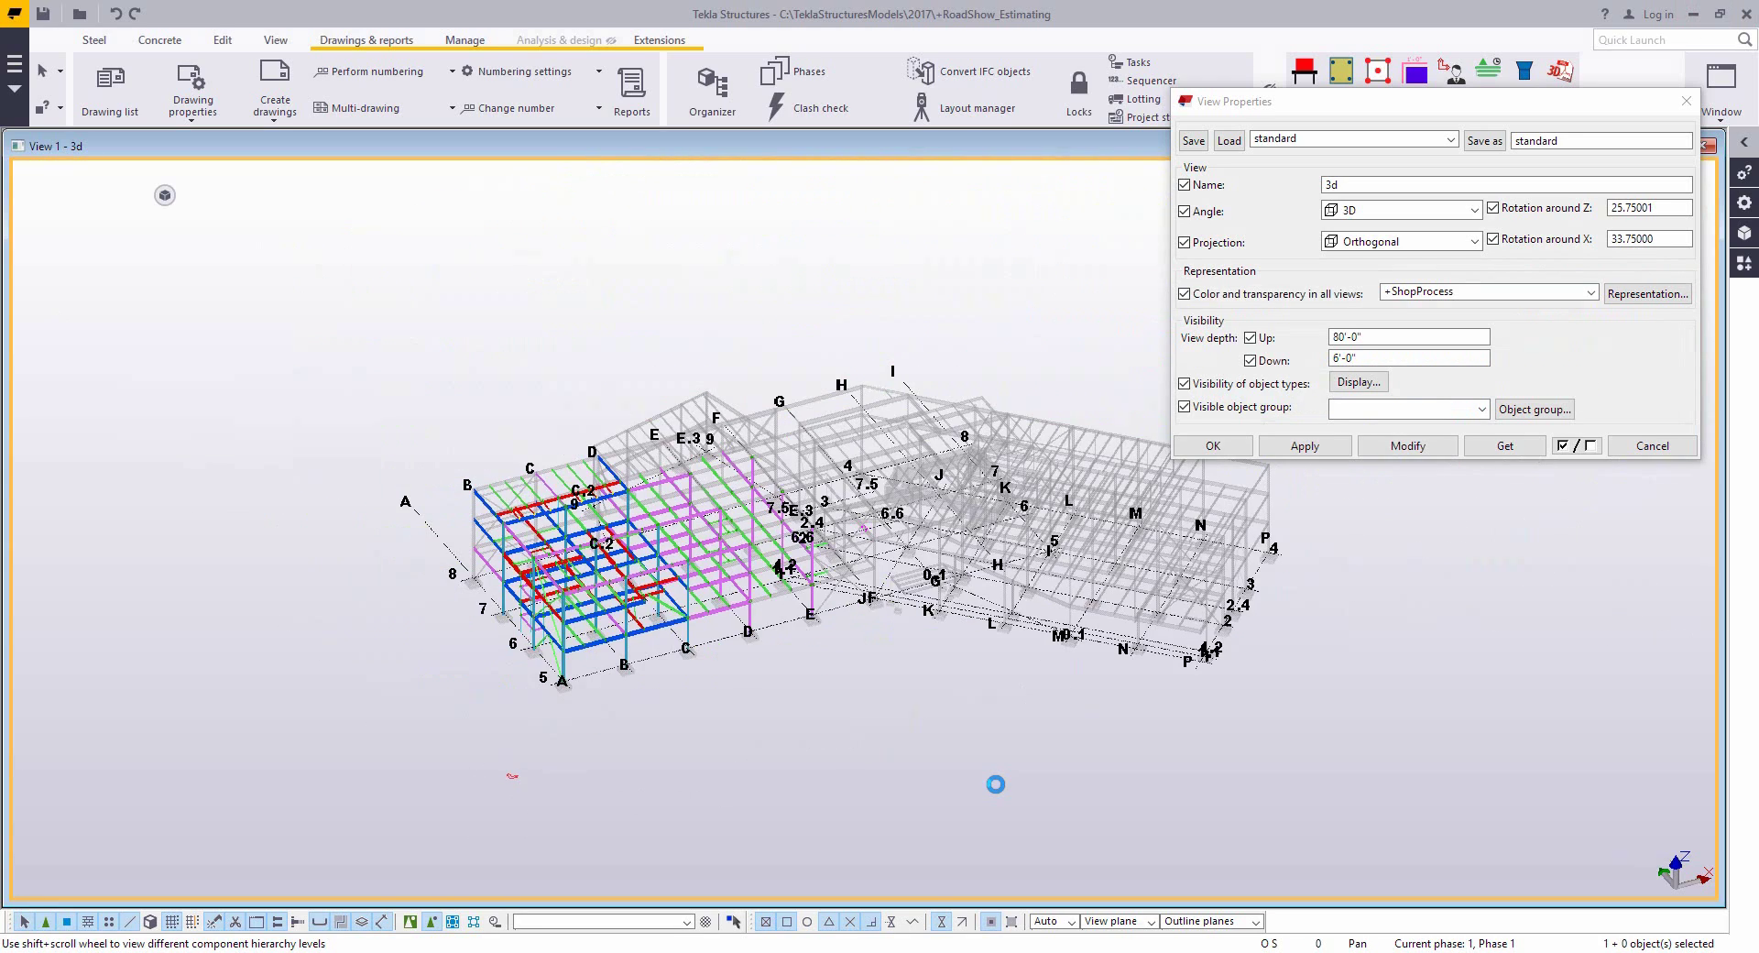
scroll(608, 544, up, 4)
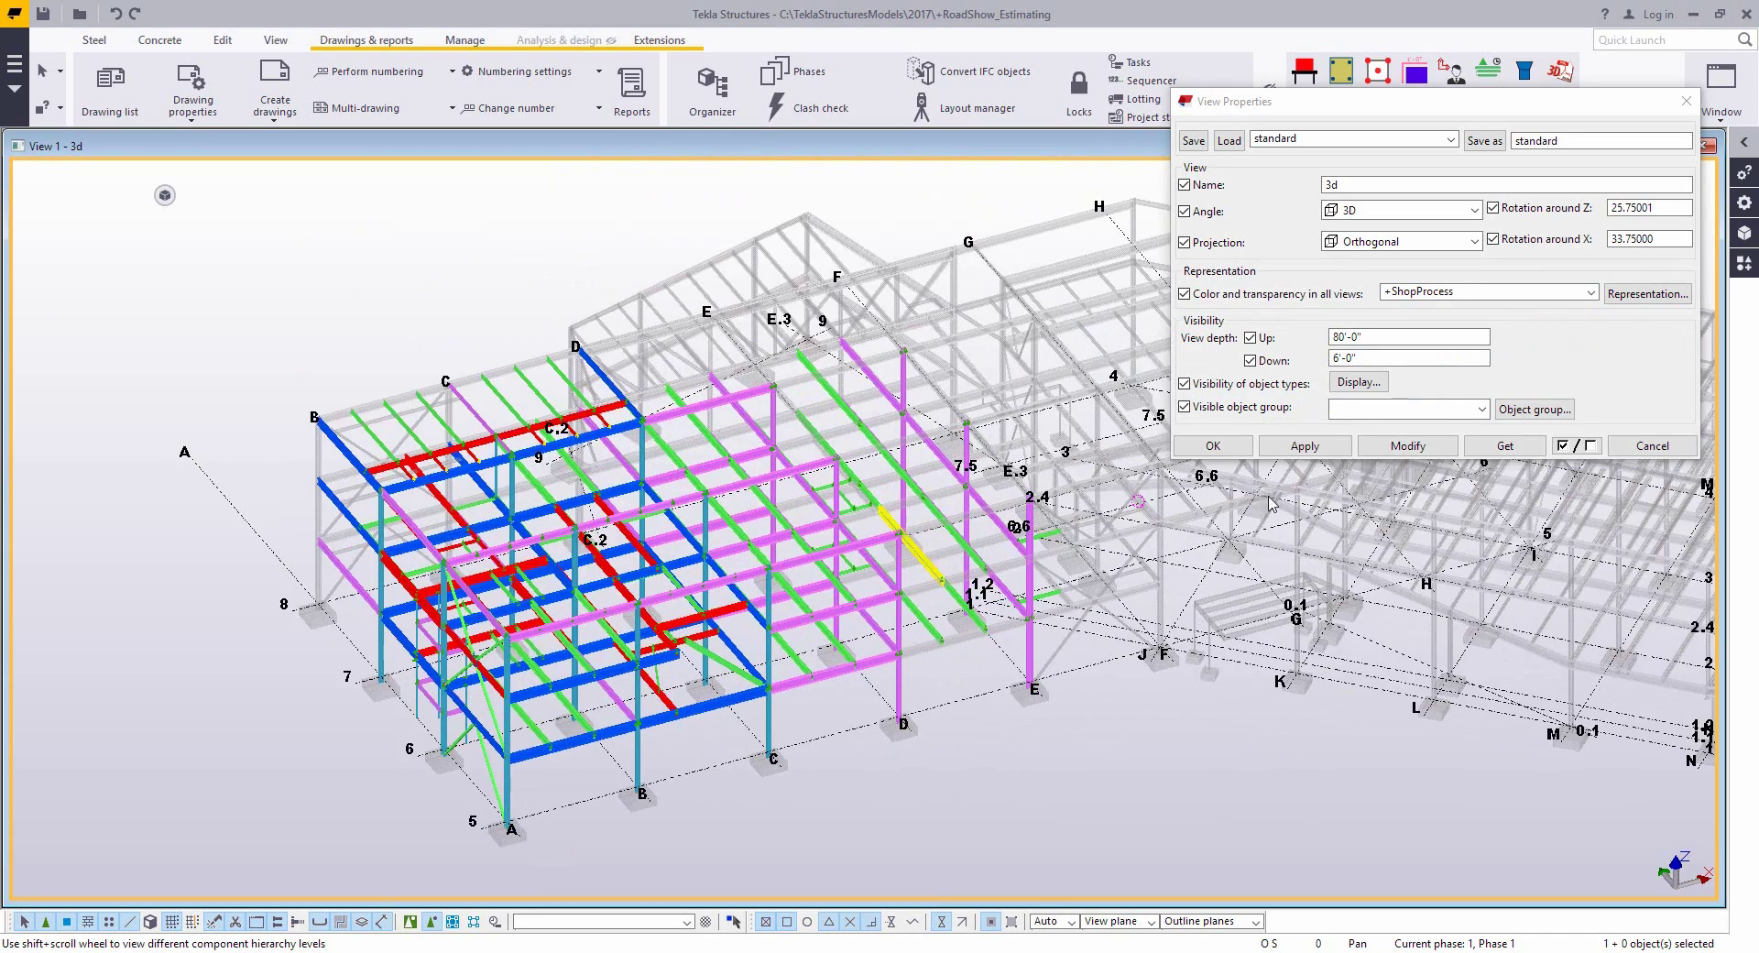
click(1645, 294)
drag(1317, 286, 1332, 252)
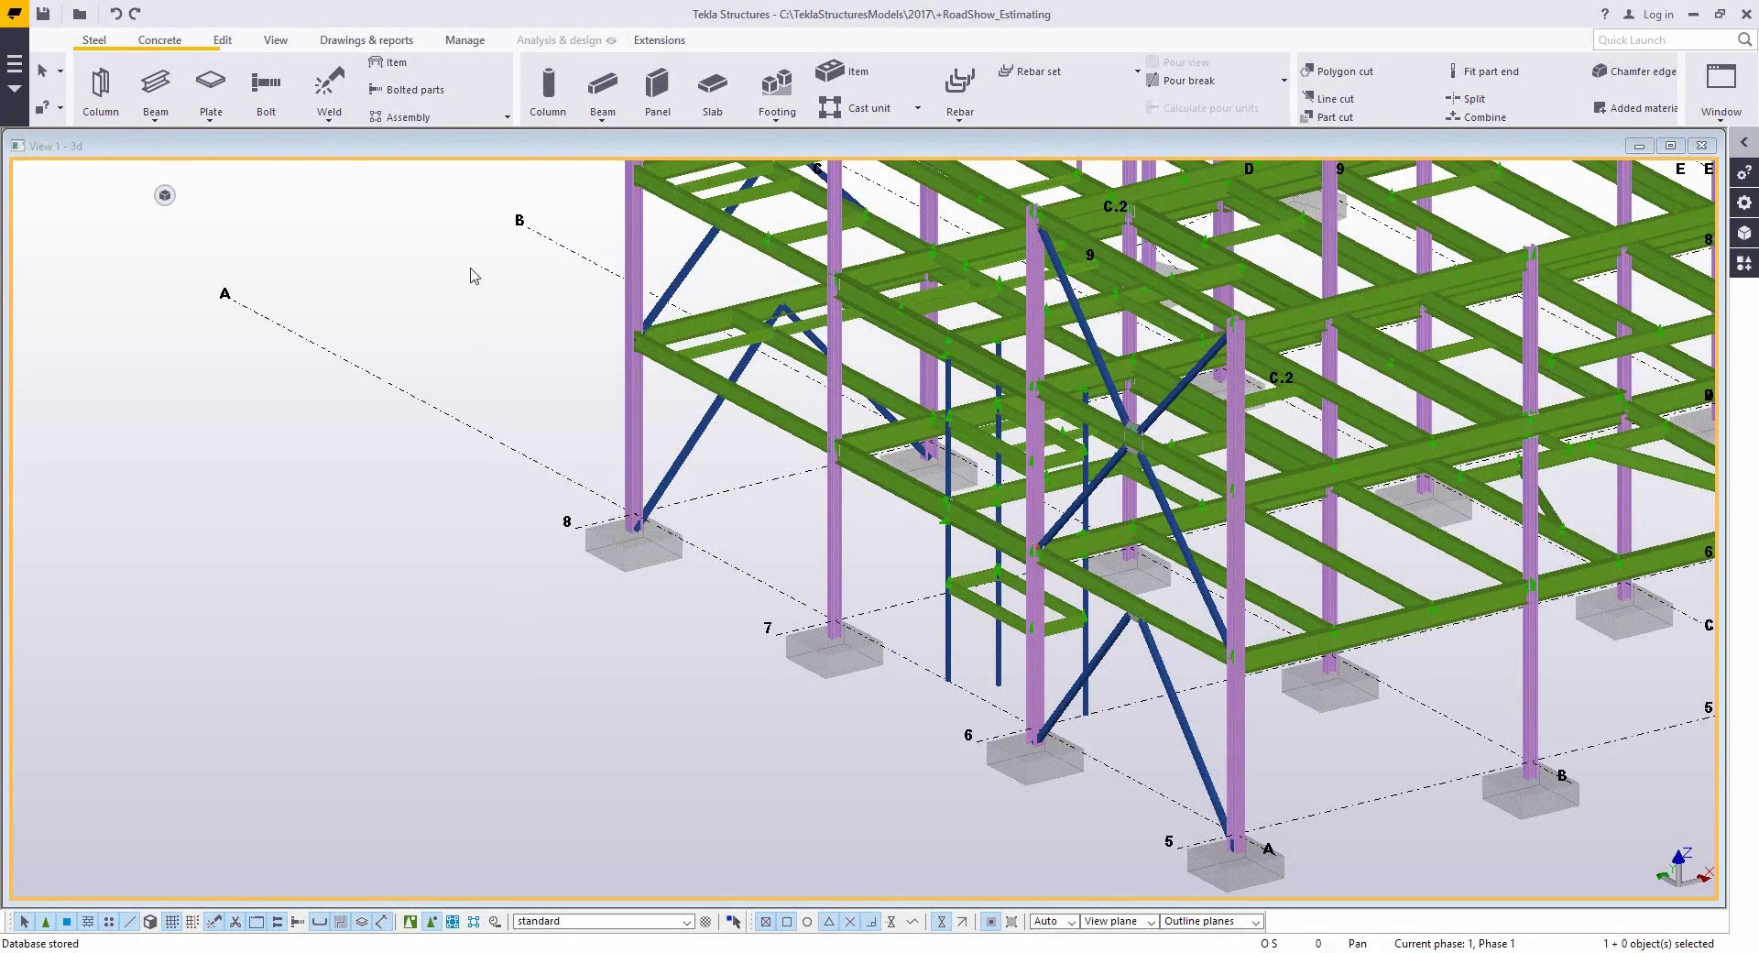
- Open the Organizer synchronized with the model and list the Steel Assemblies category
click(463, 42)
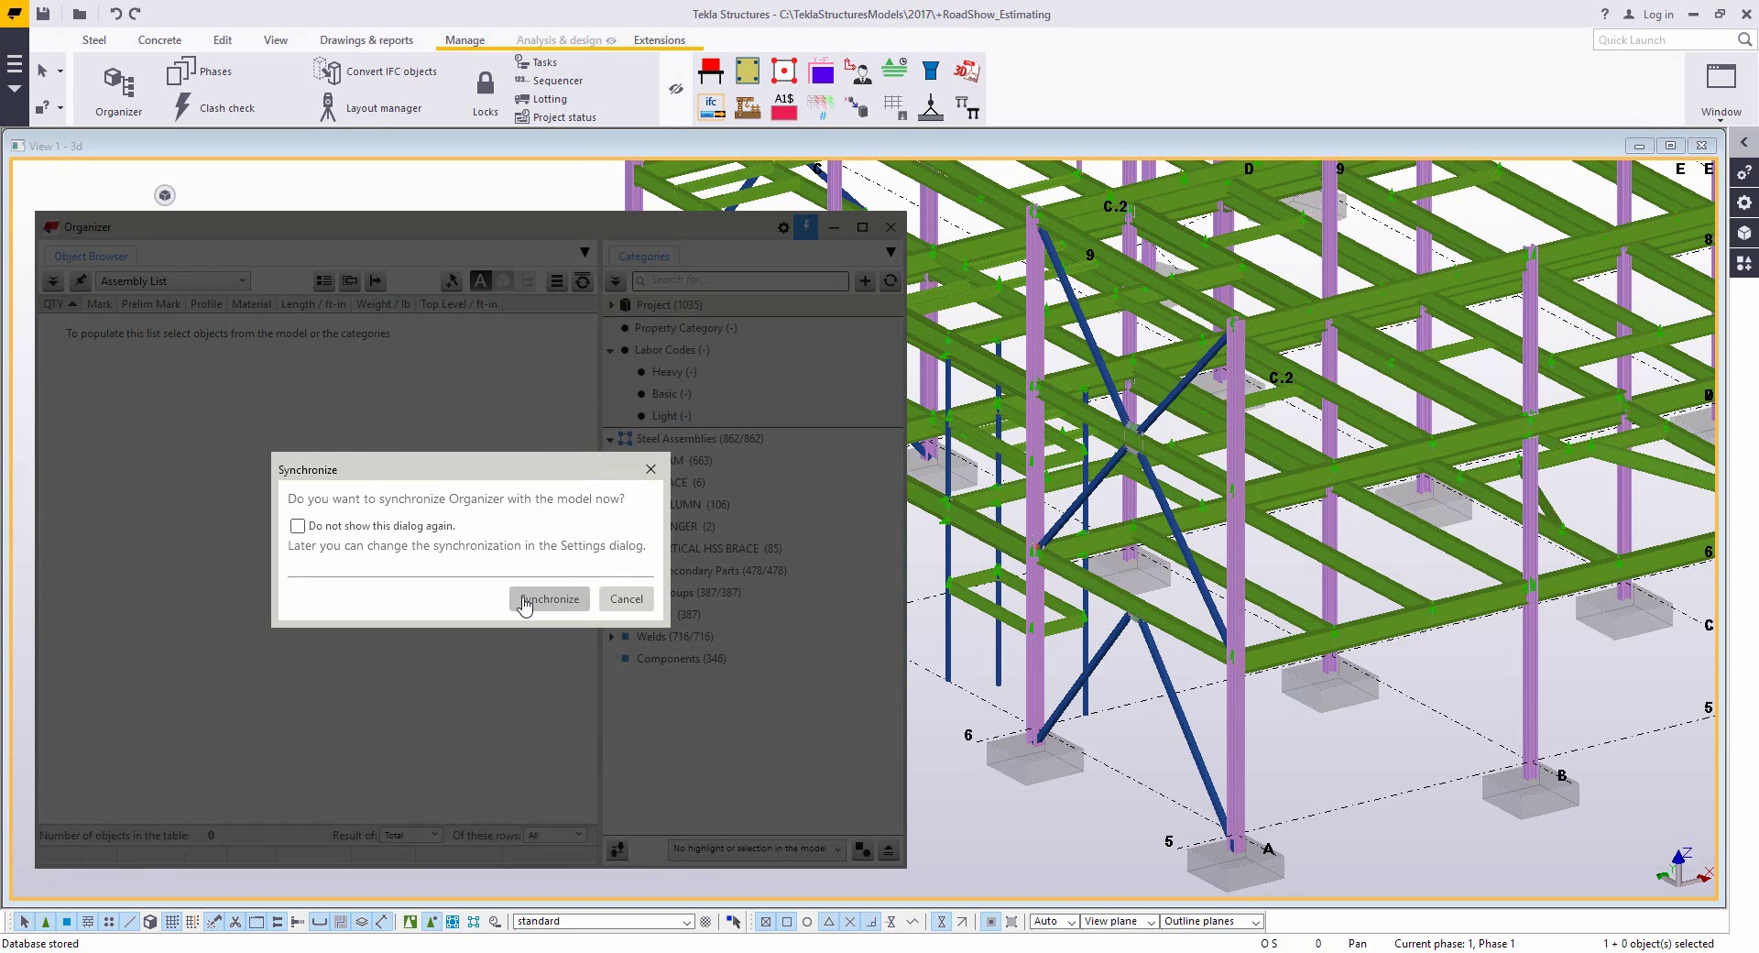
click(525, 604)
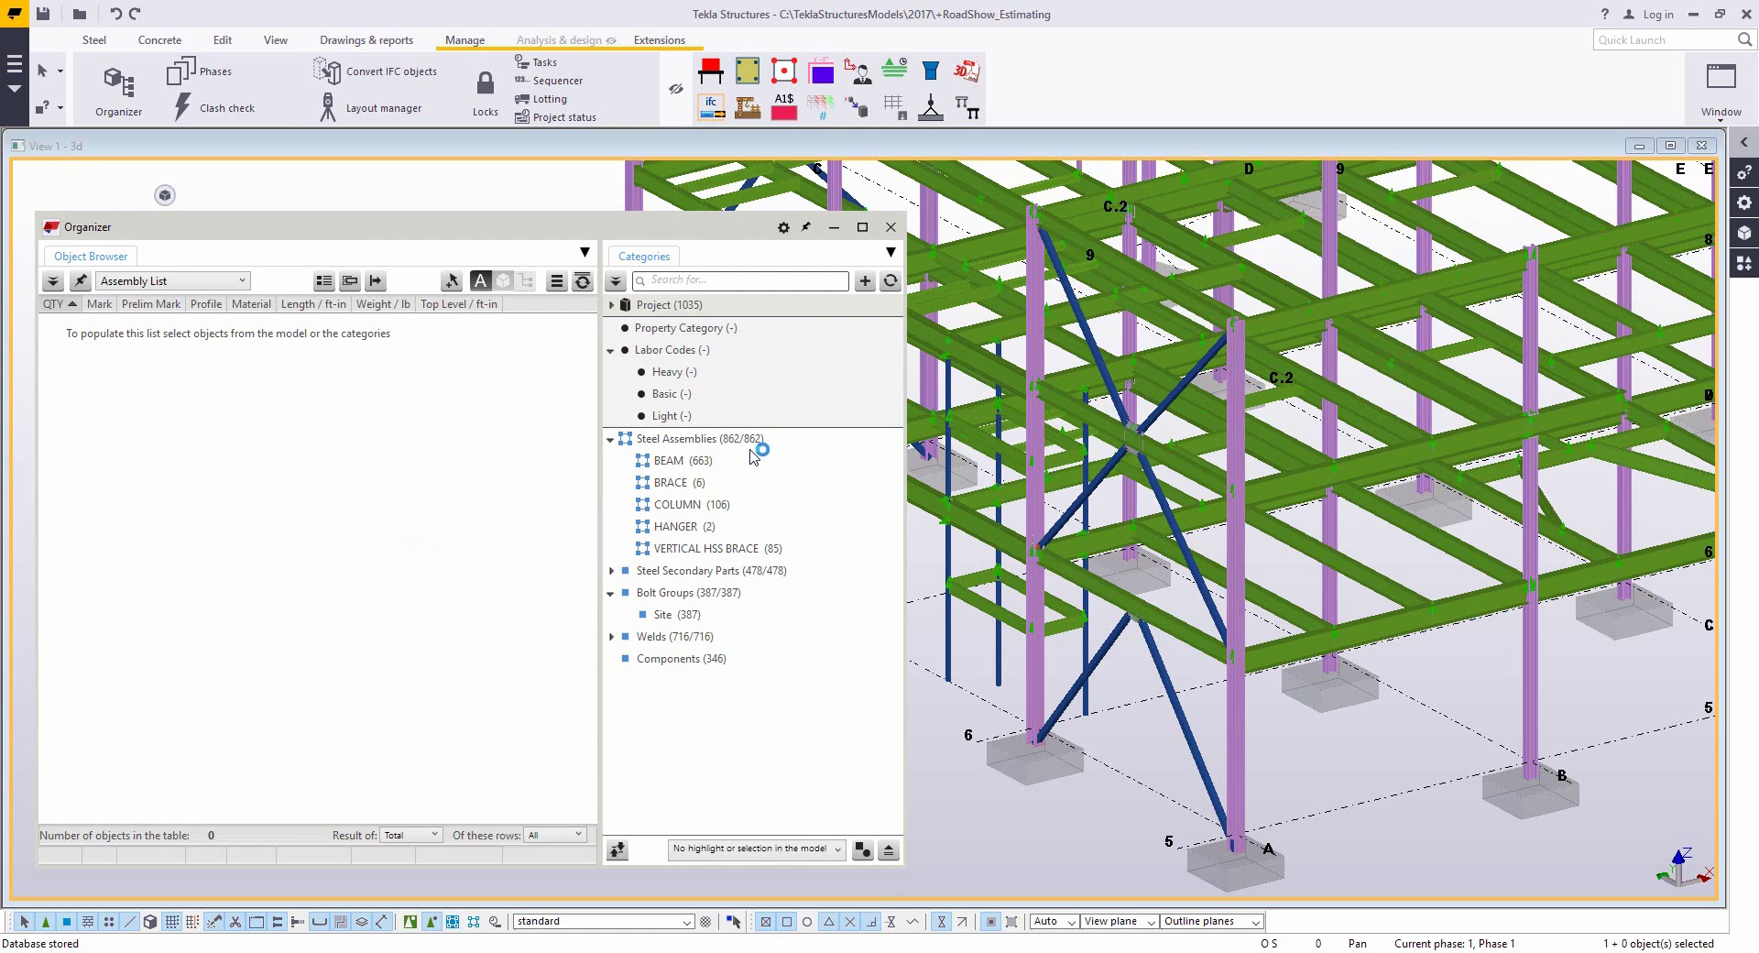
click(708, 440)
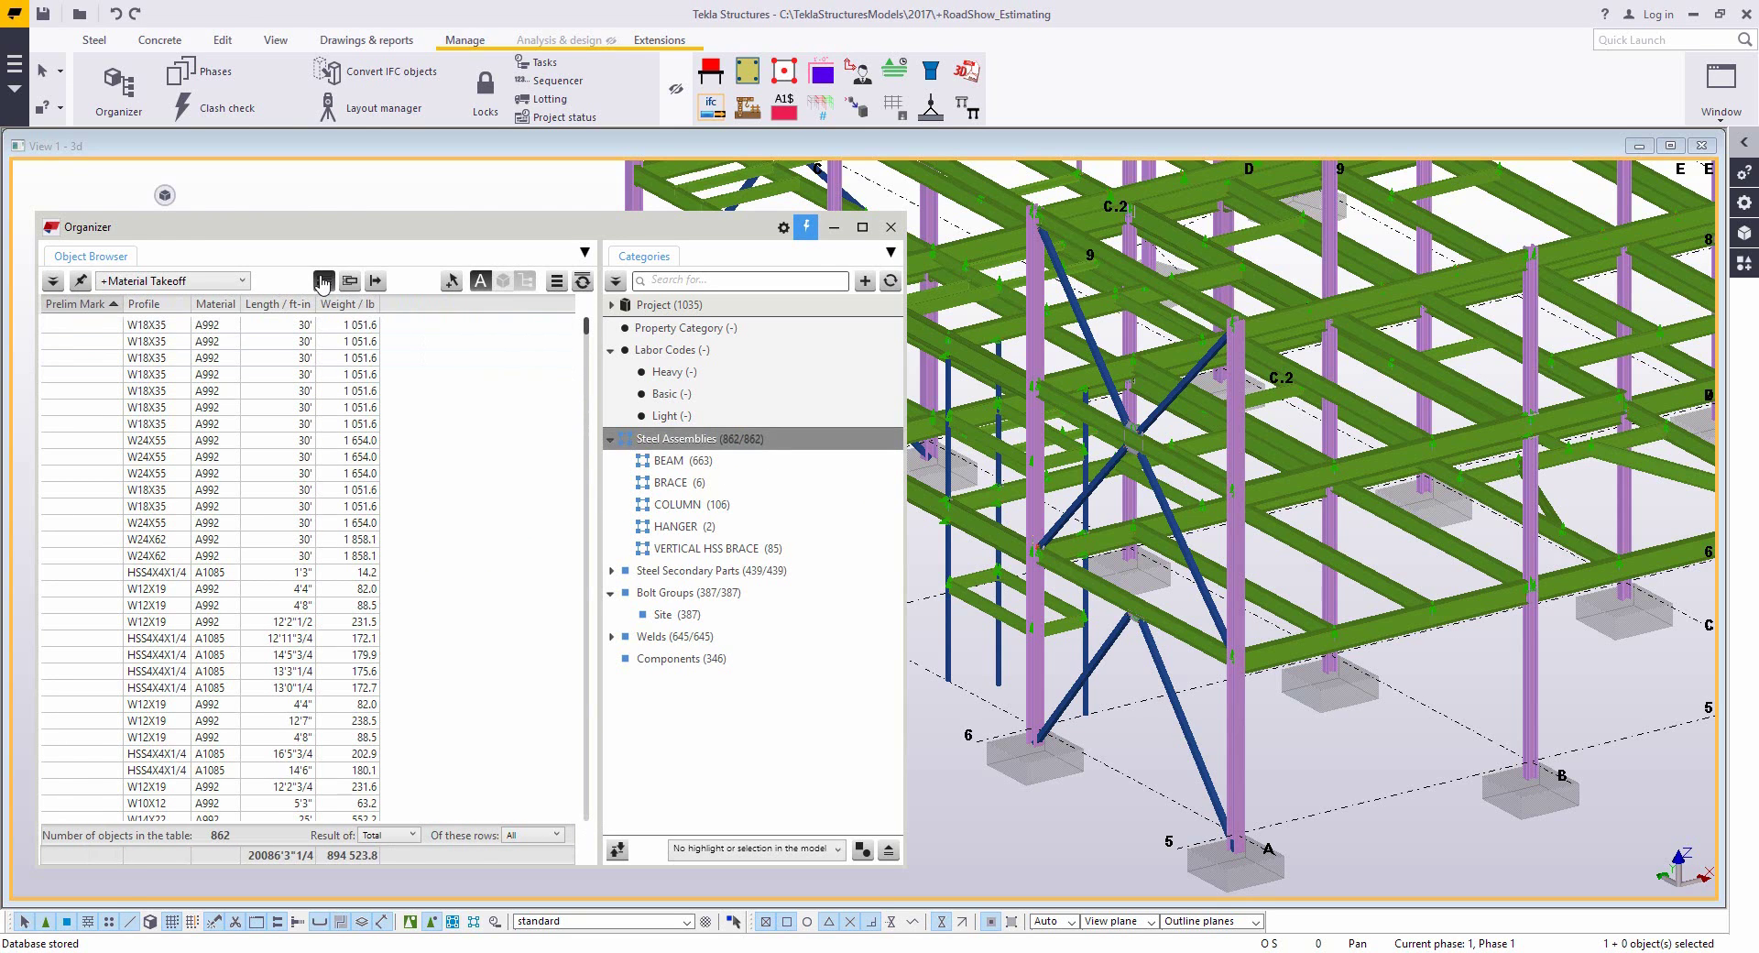
- Combine identical rows in the +Material Takeoff list and group them by Profile
click(349, 282)
click(349, 282)
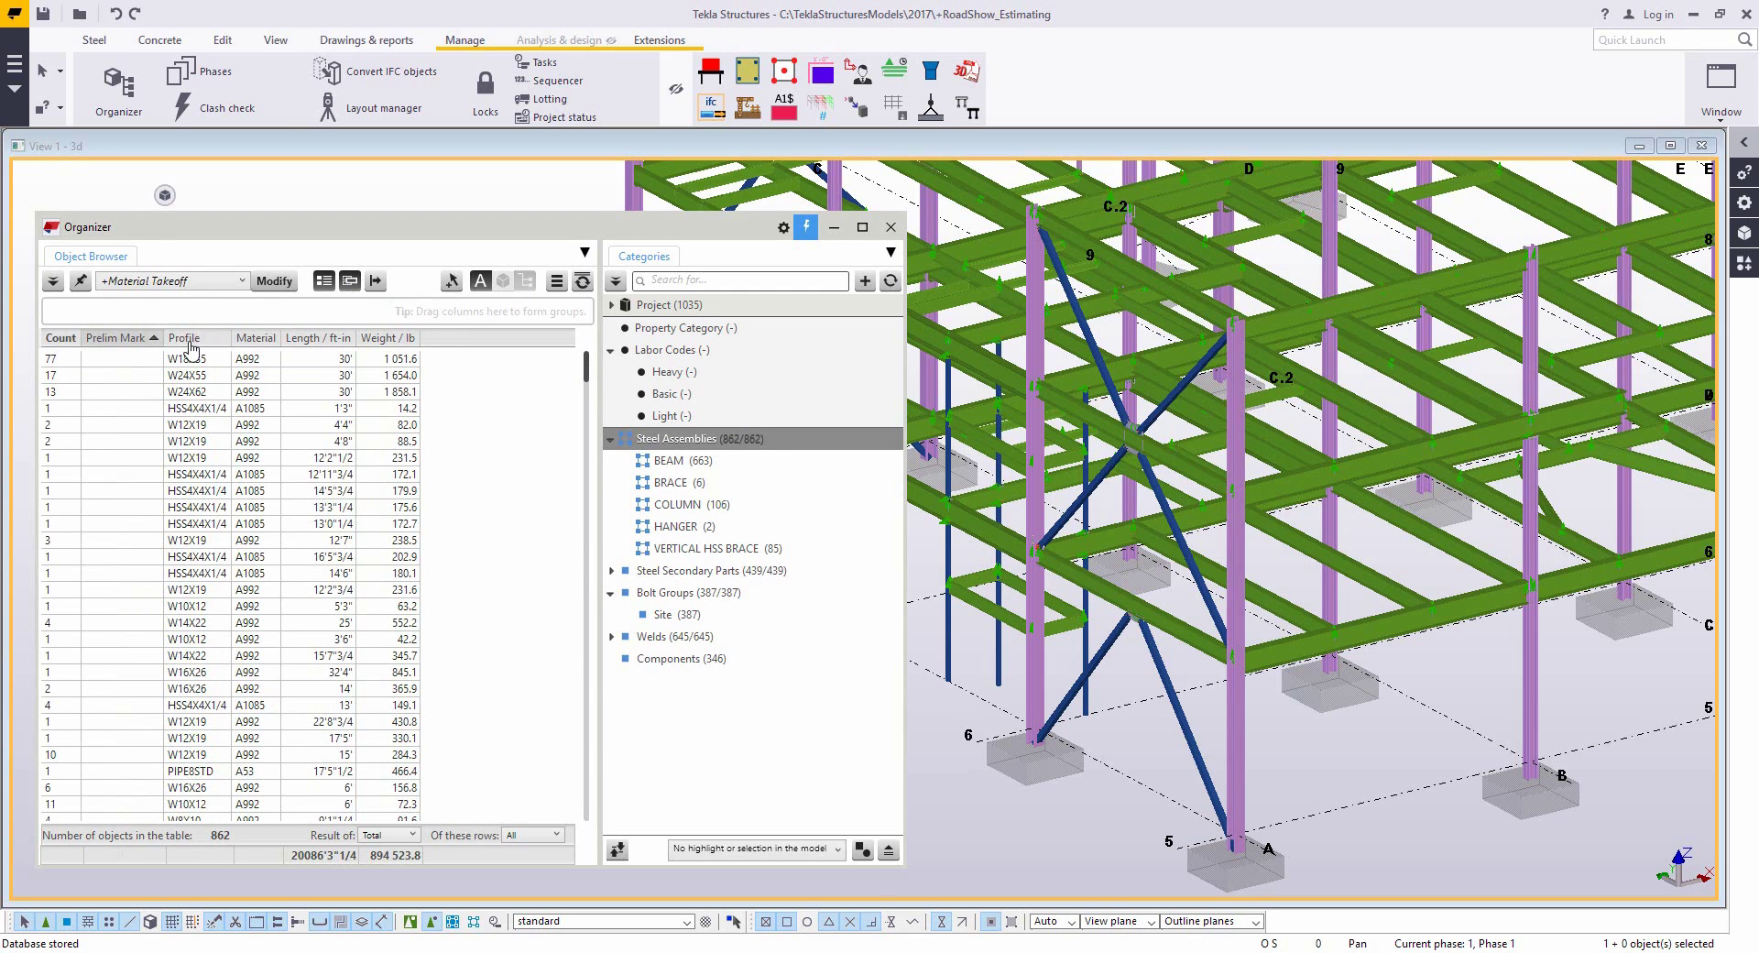
drag(187, 338, 126, 318)
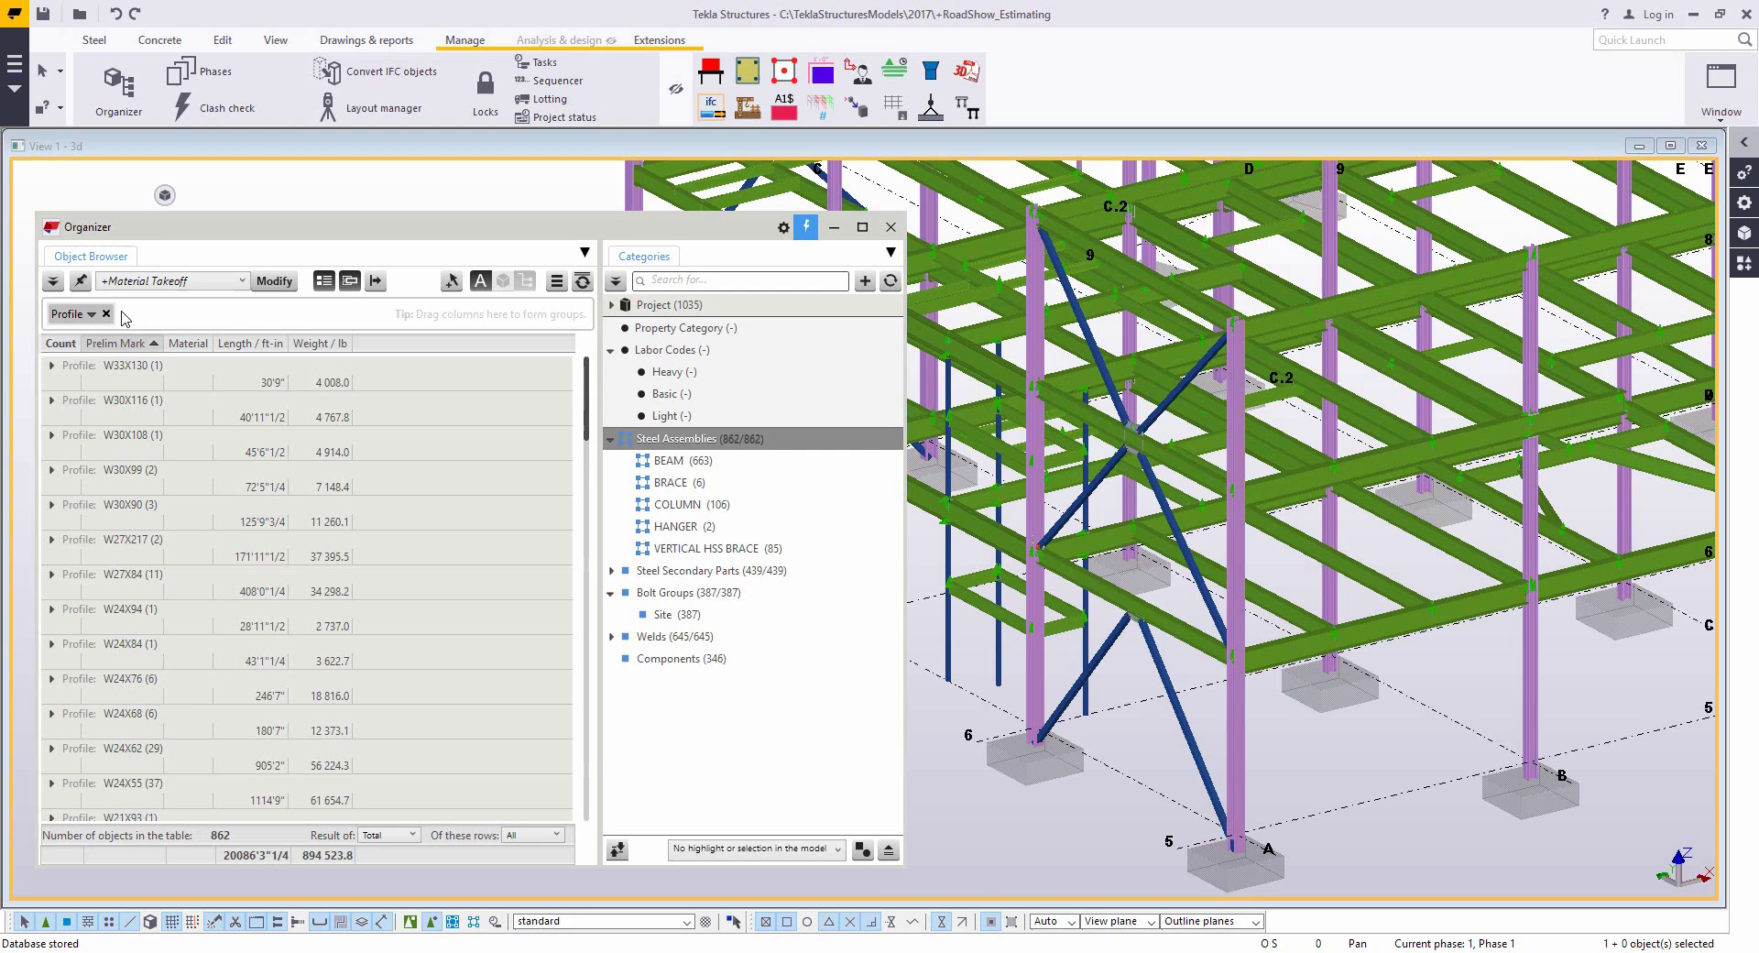
- Export the grouped material takeoff to Excel with updated object properties and only the summary rows
click(376, 281)
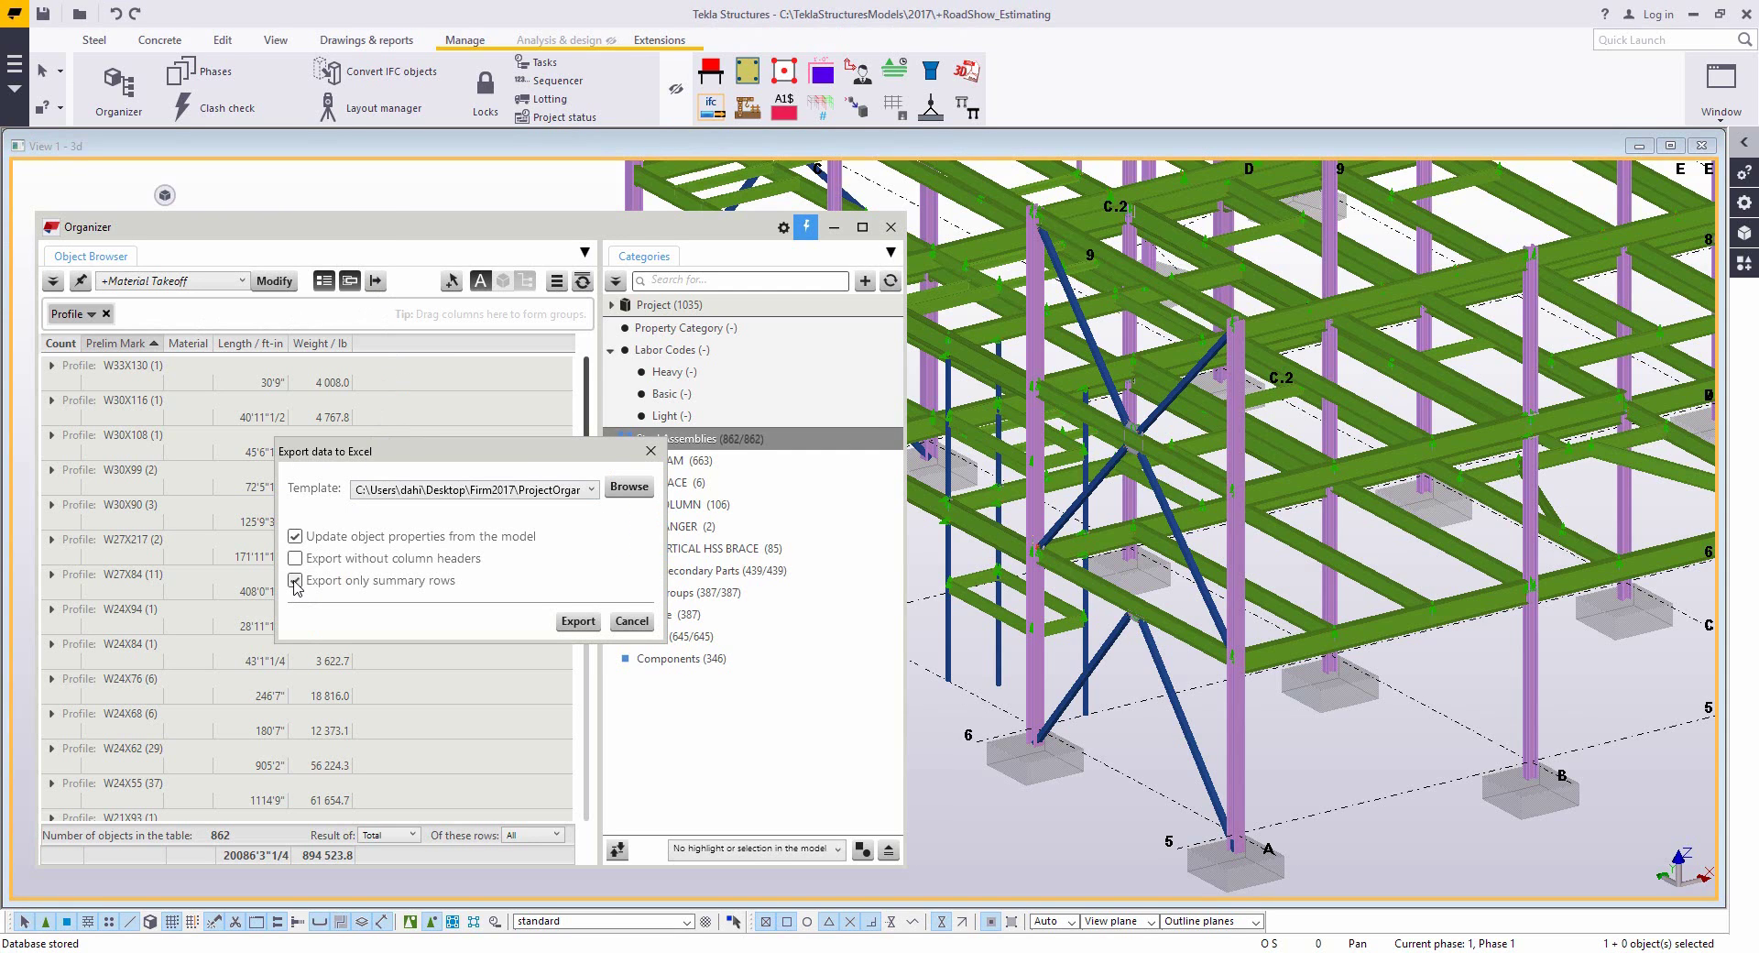
click(577, 623)
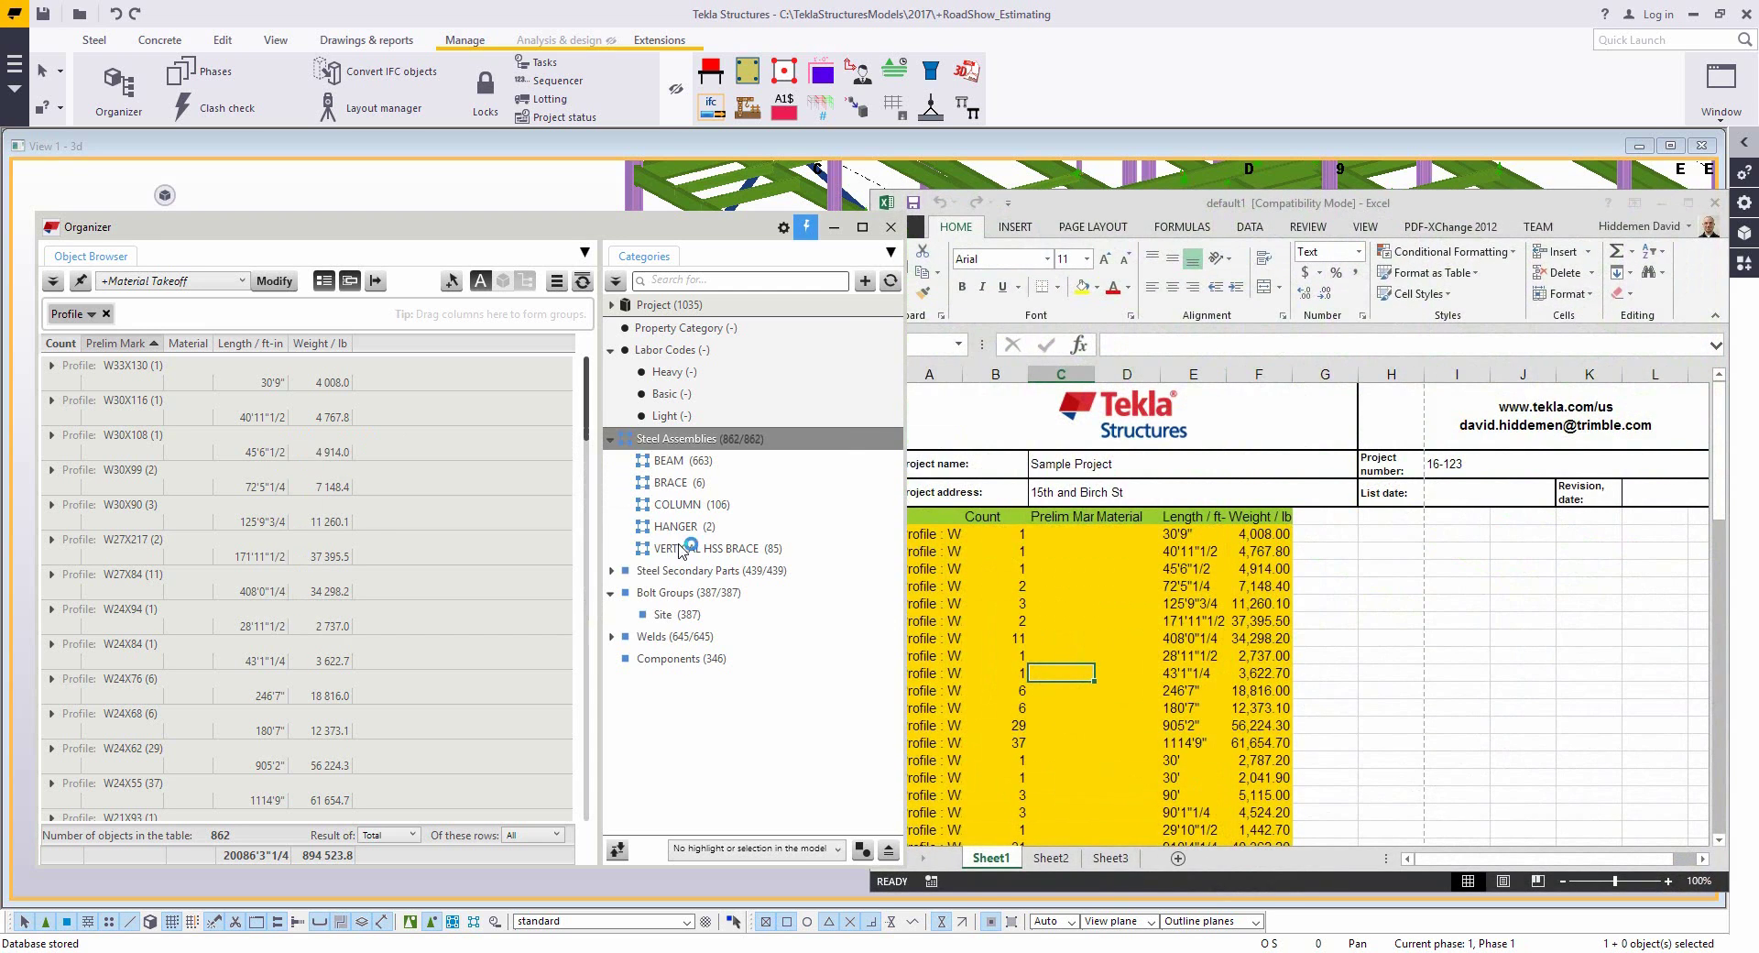
- Auto-fit the column widths of the exported Excel sheet to read the profile summary, and close the workbook
drag(1102, 208, 1201, 156)
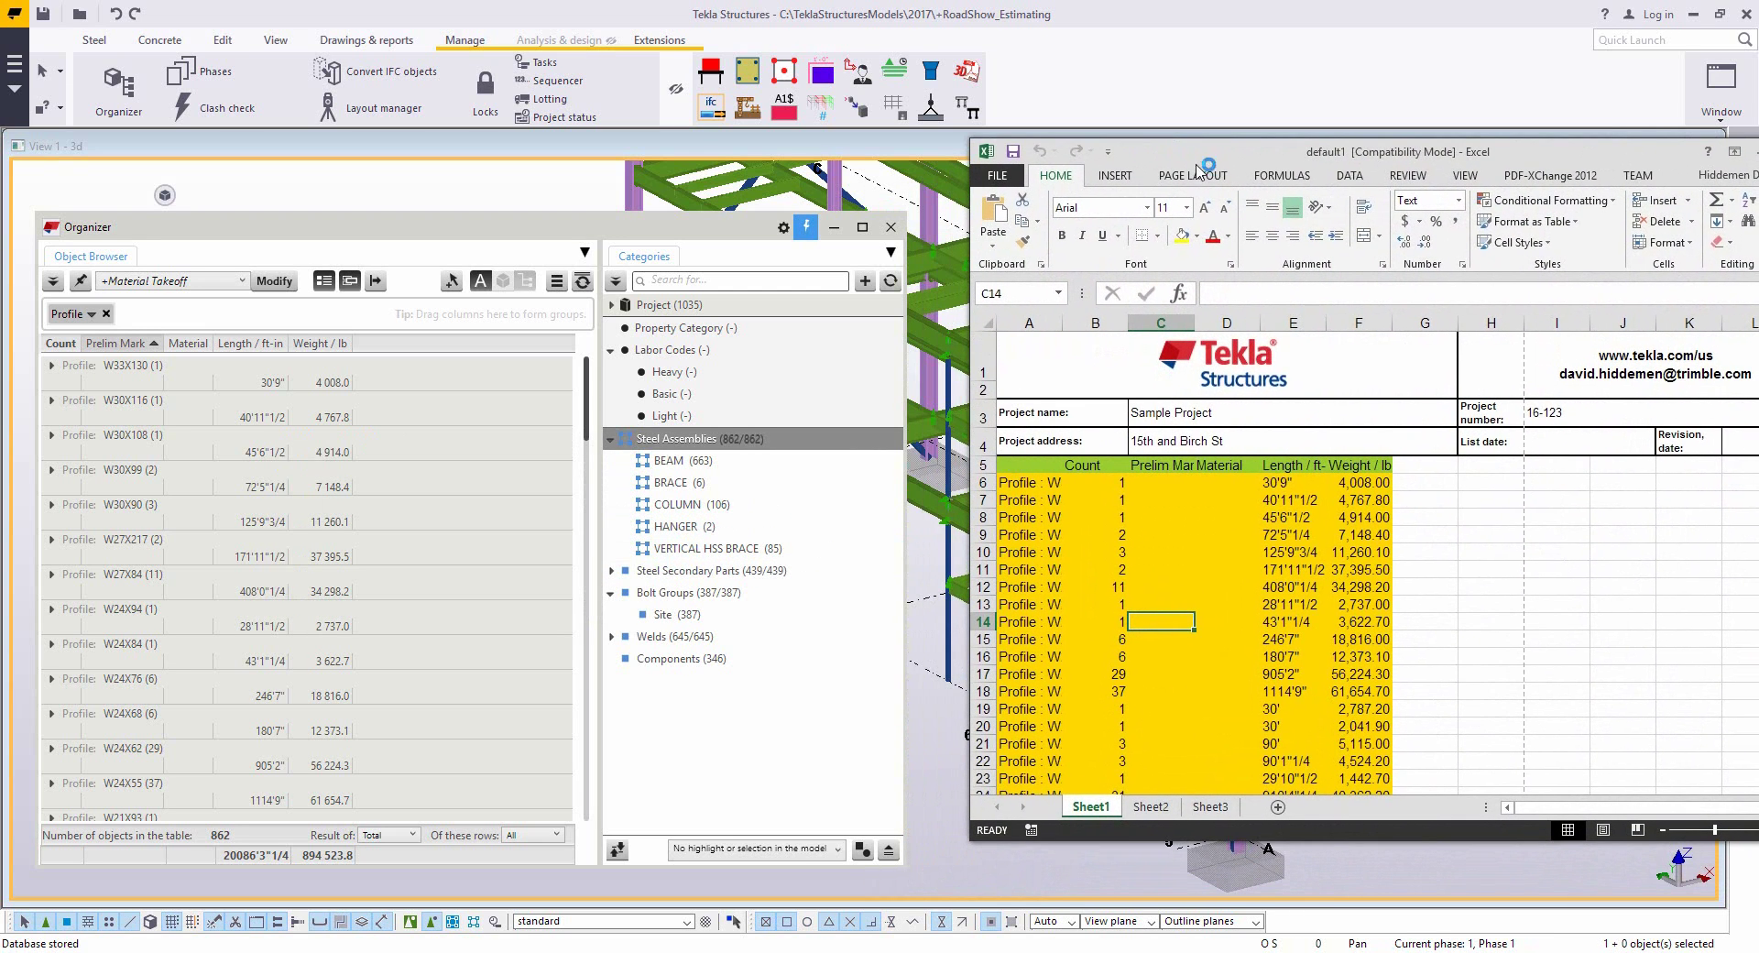
click(988, 318)
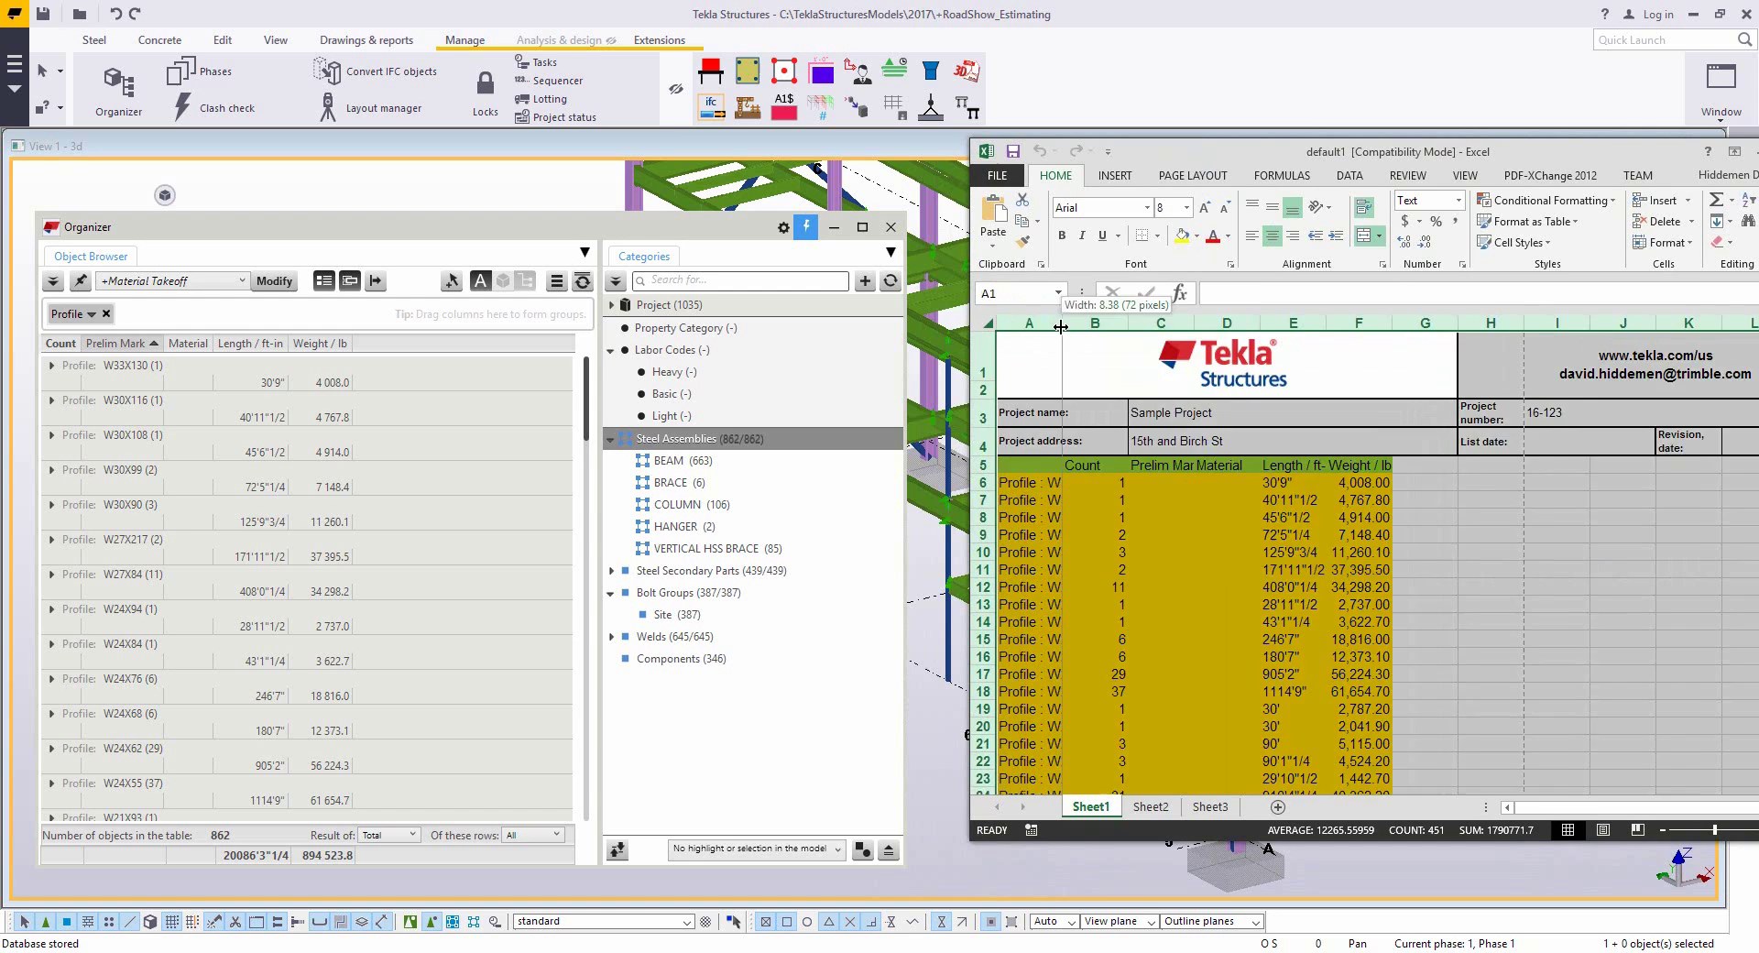
double_click(1062, 322)
click(1336, 621)
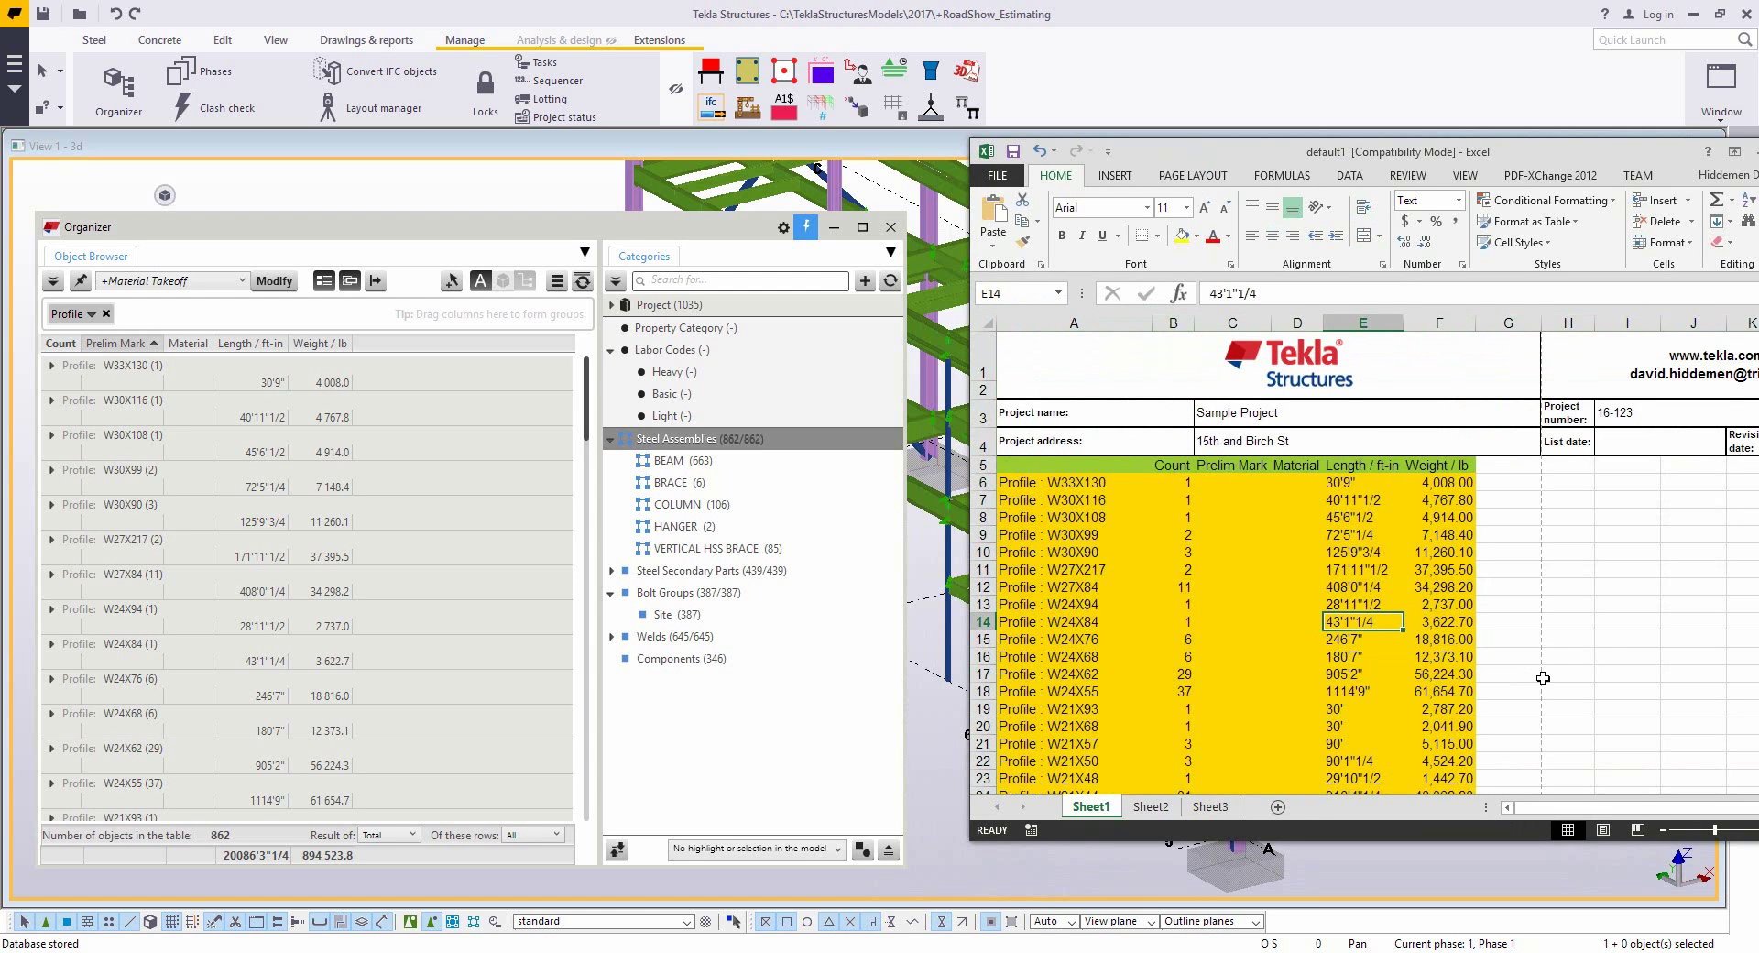
drag(1646, 155, 1499, 163)
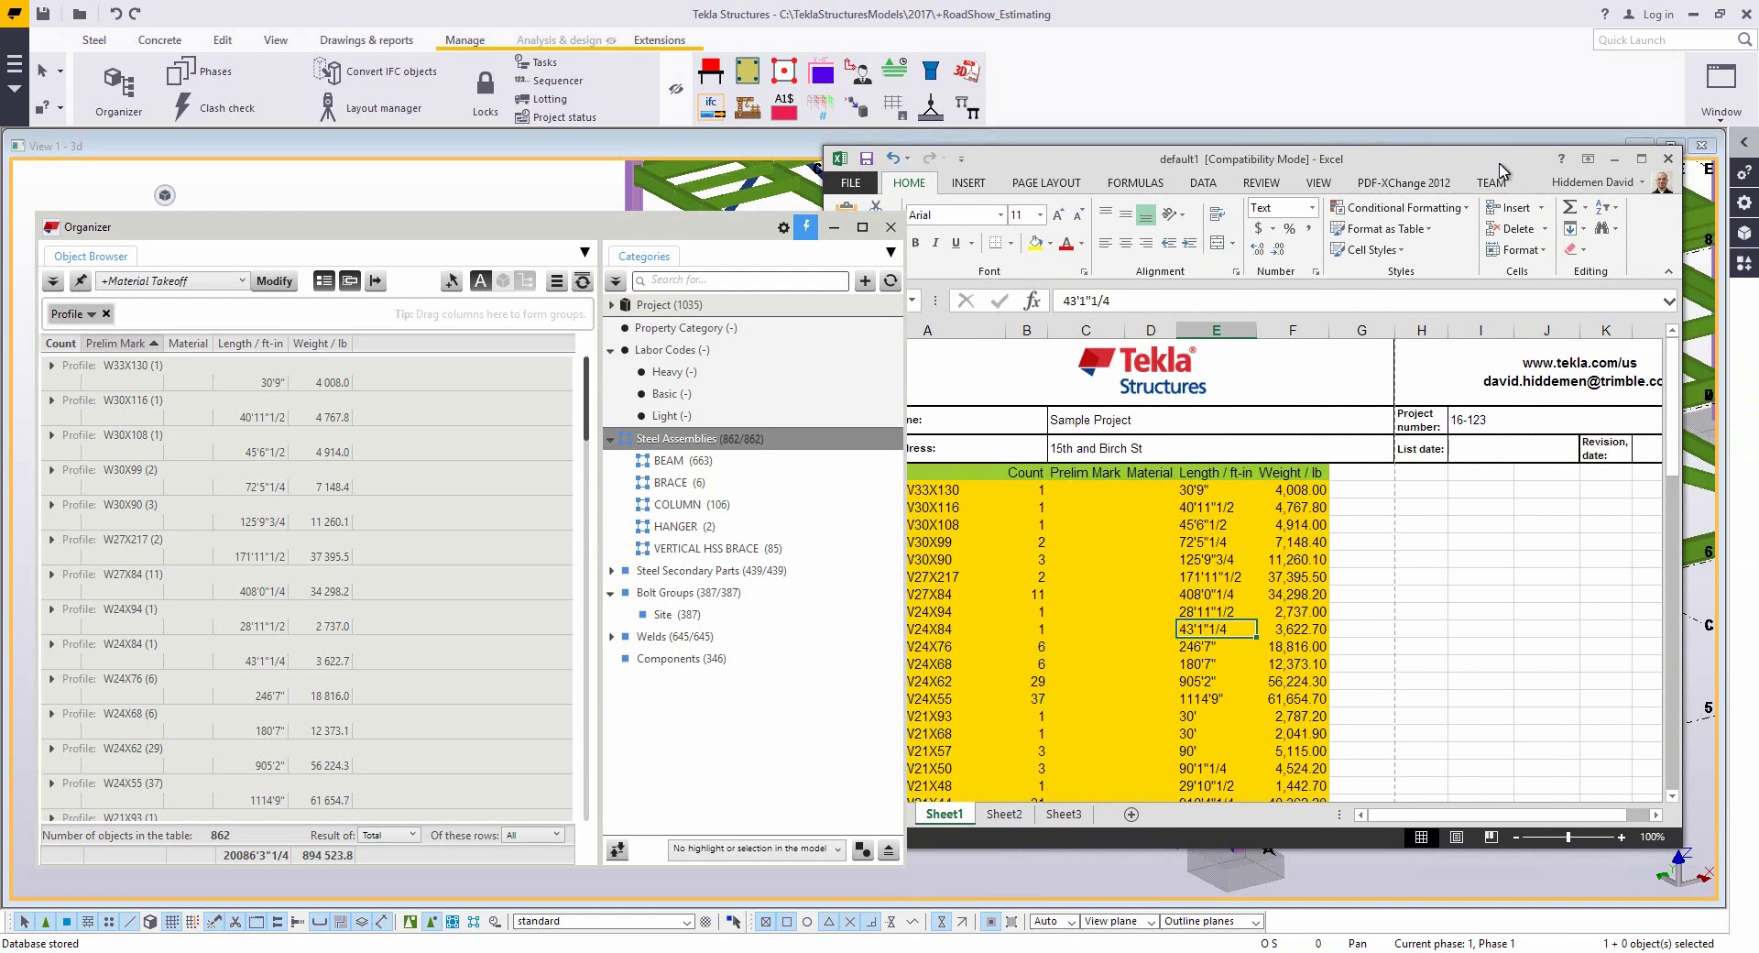
click(1666, 162)
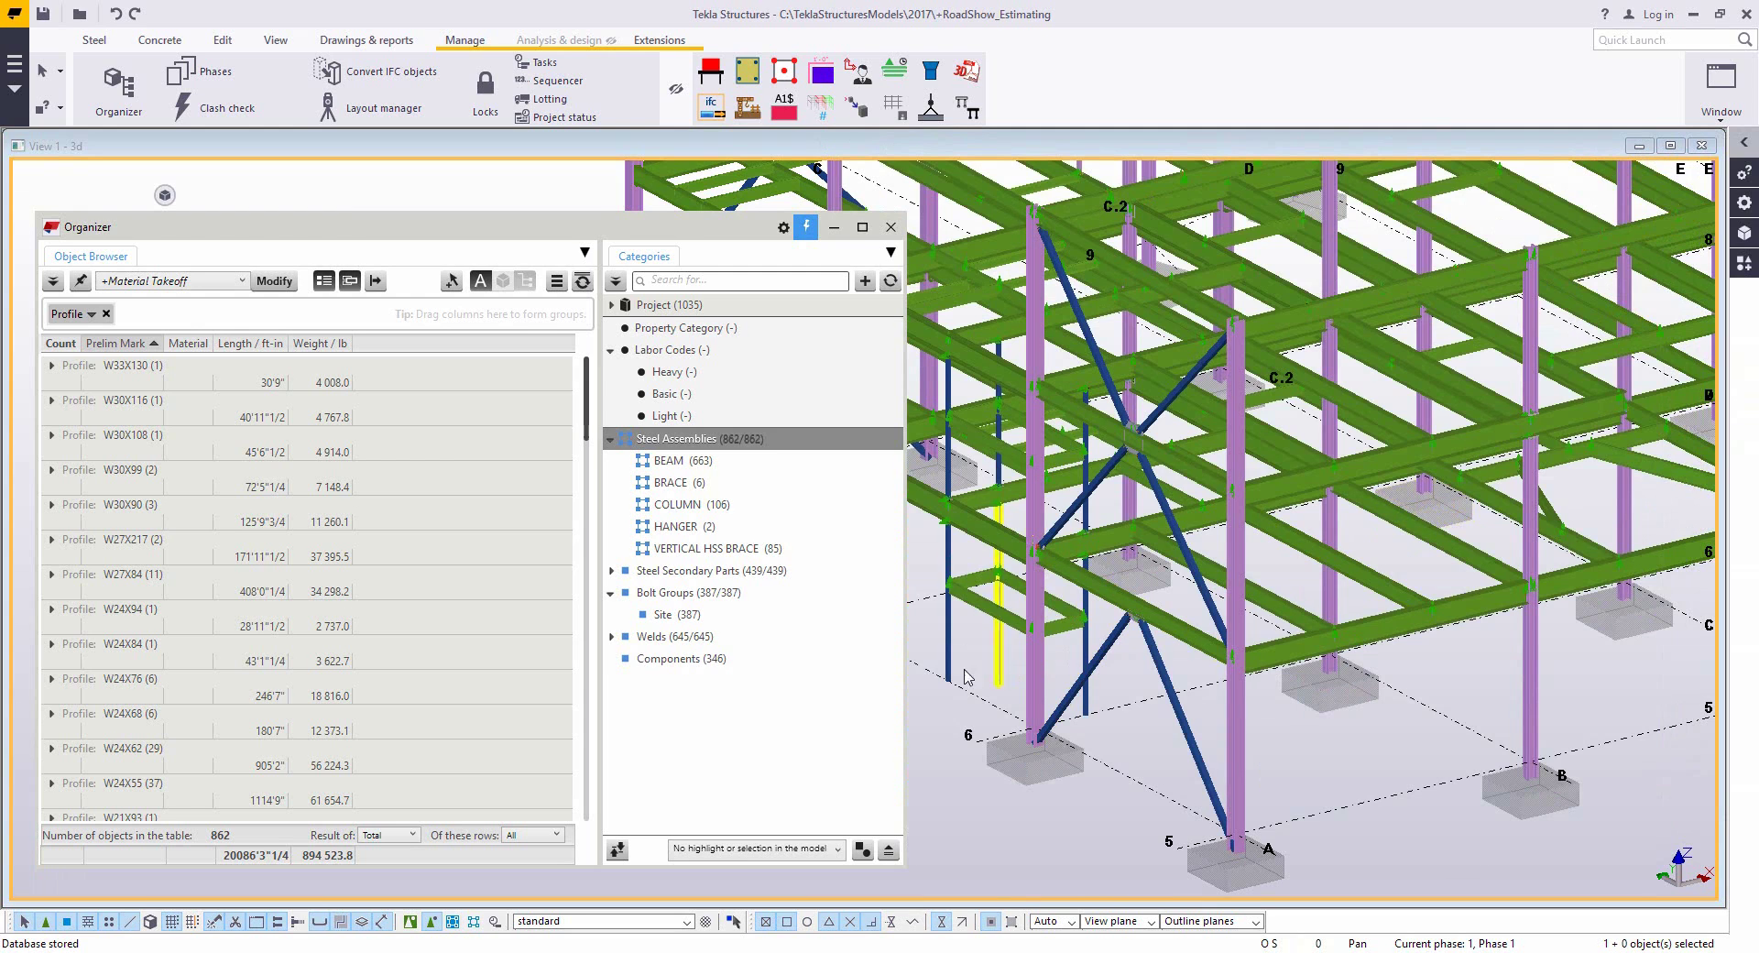
- Review the Organizer's Bolt Groups list by grade and length, and its Welds list
click(705, 594)
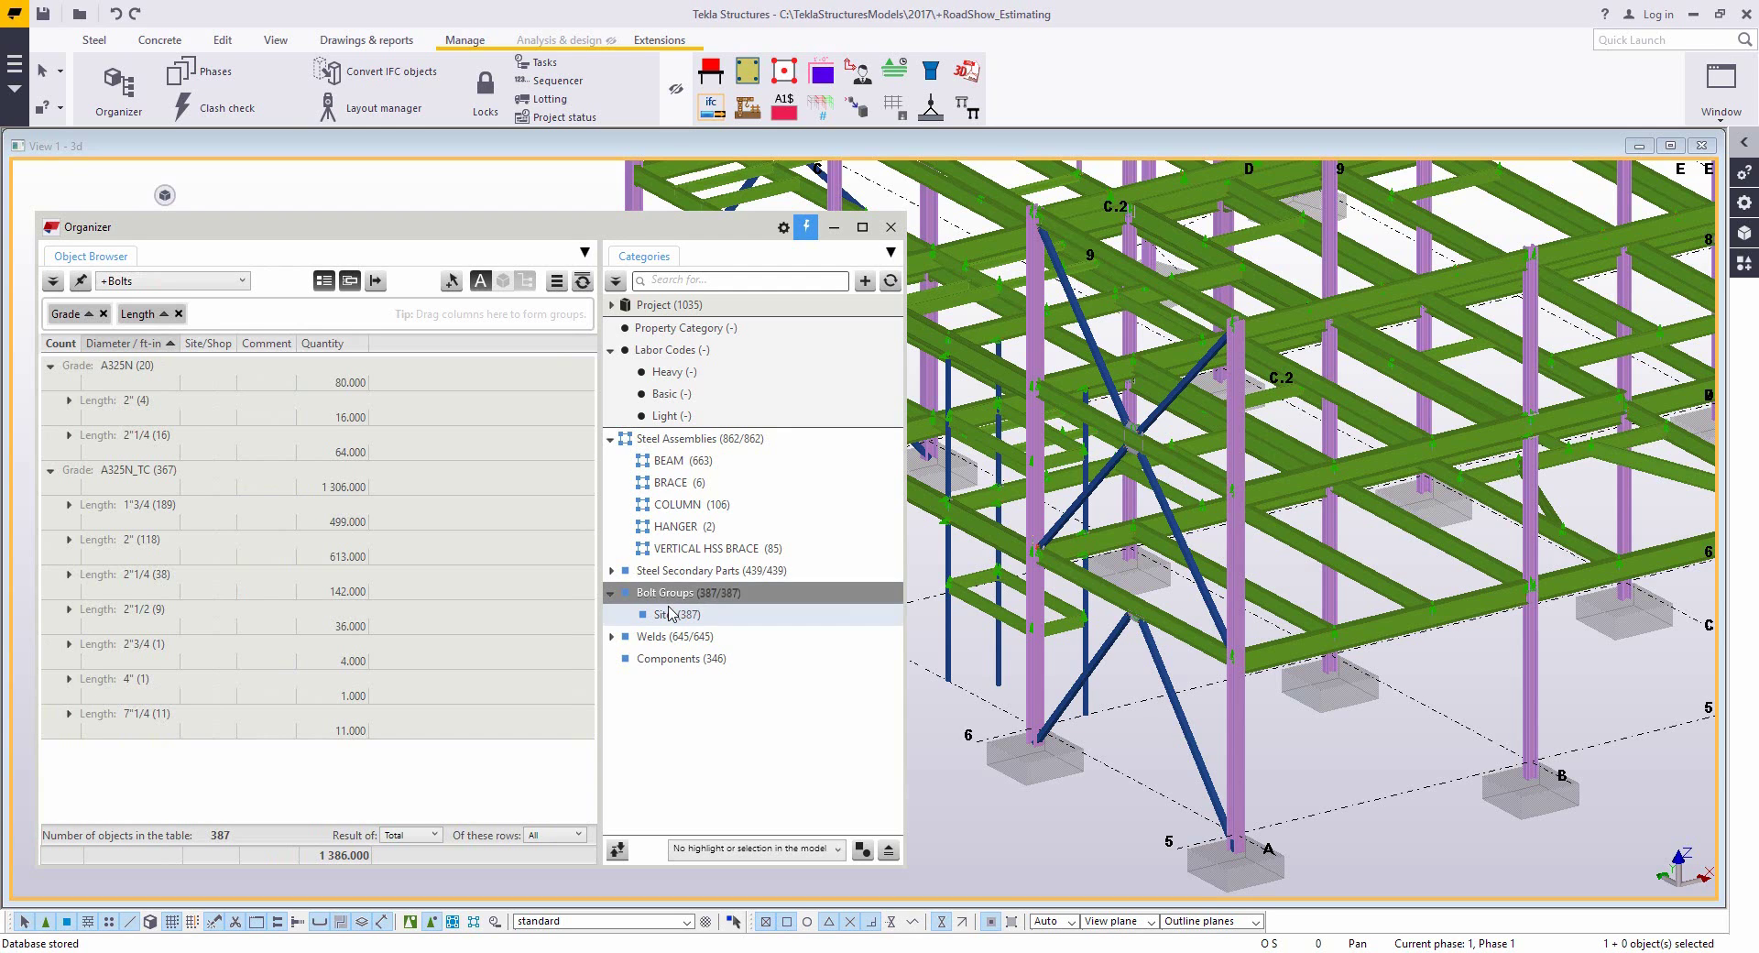
click(673, 636)
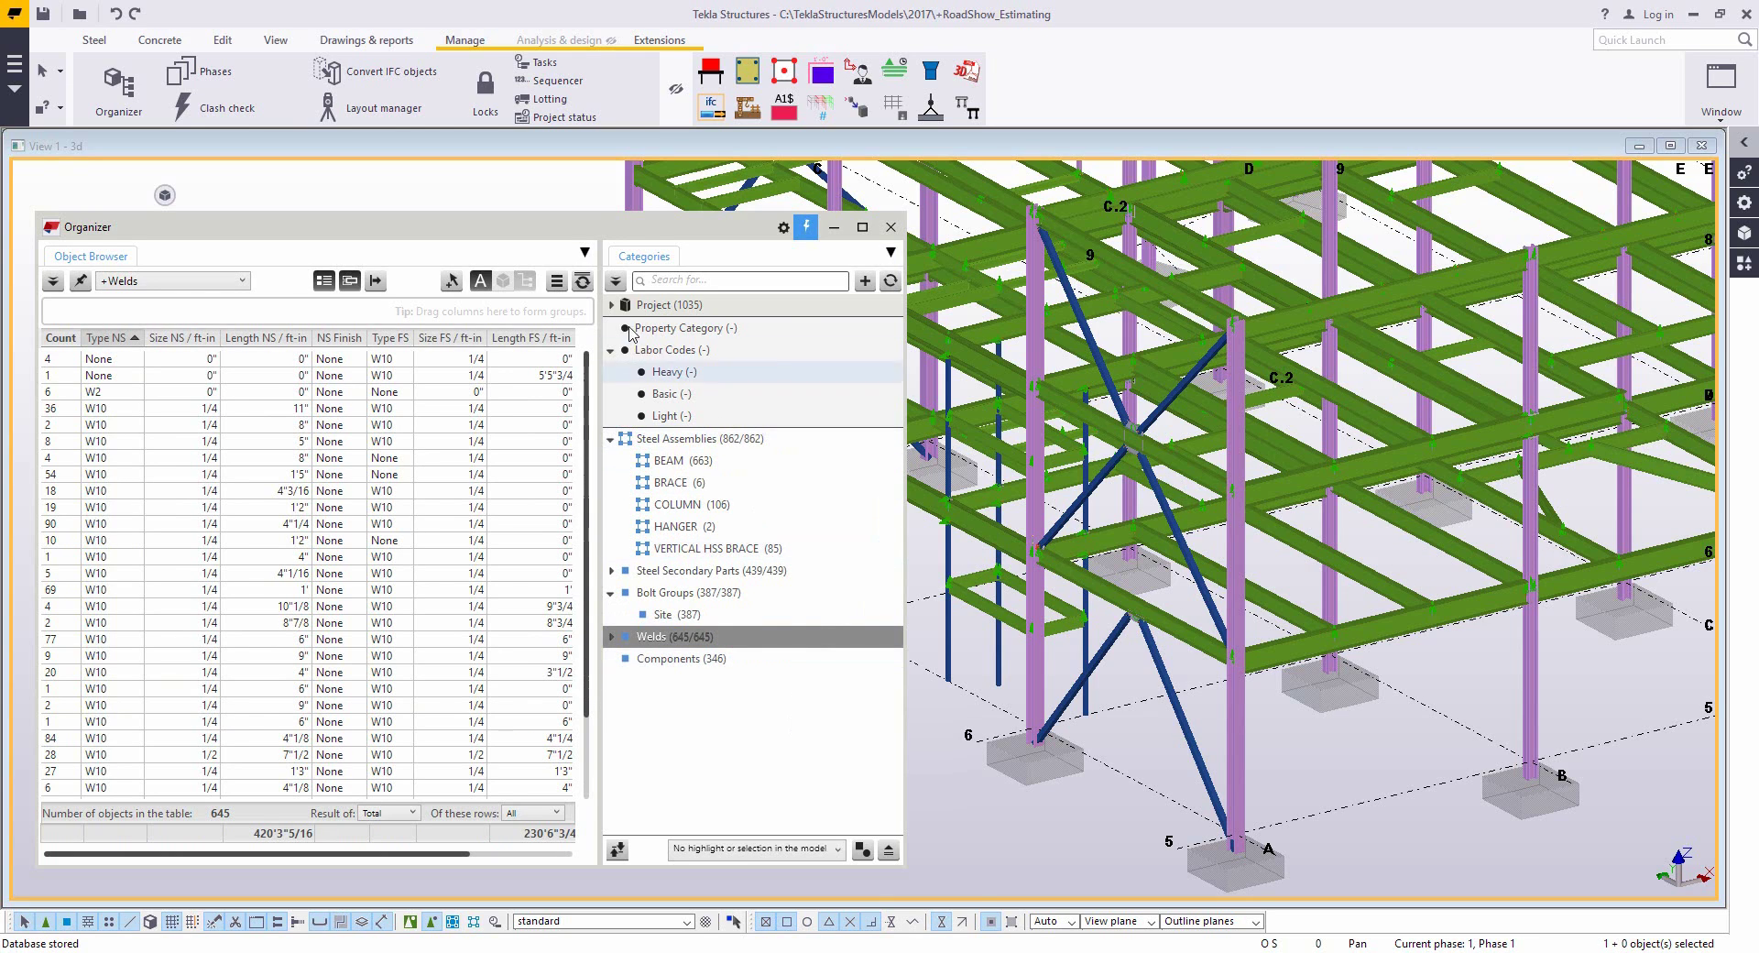
- Switch the Organizer's Object Browser from assembly-level to individual object-level display
click(502, 281)
click(501, 282)
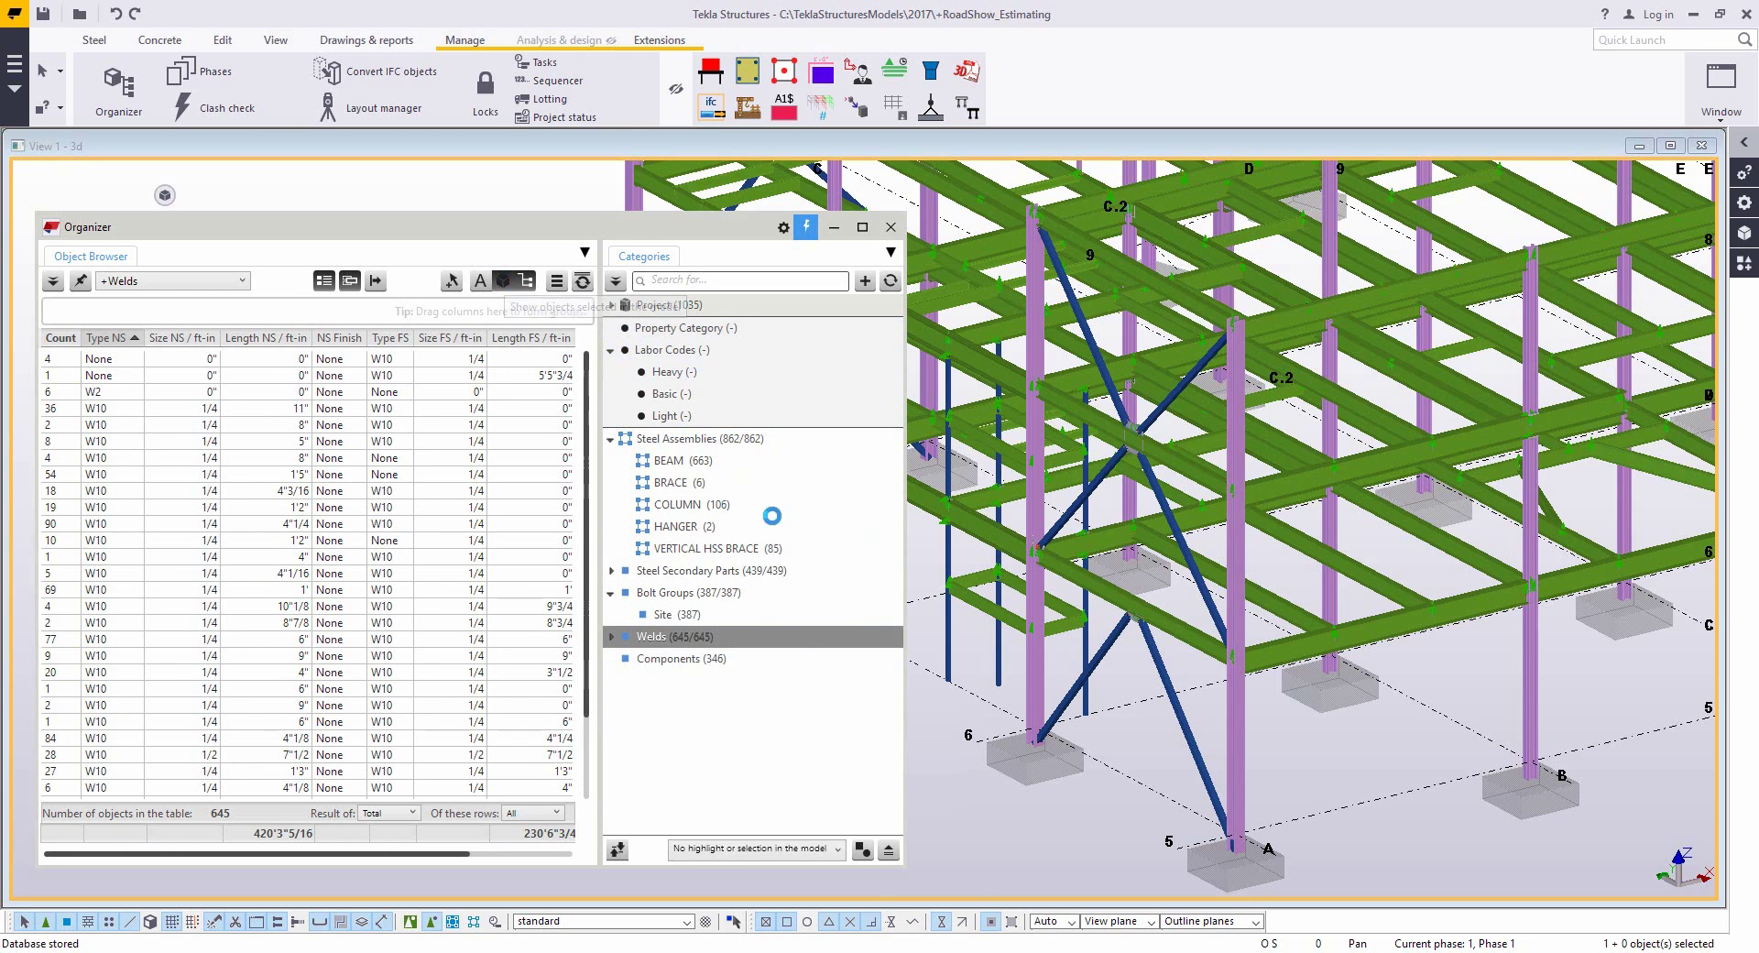
click(1038, 859)
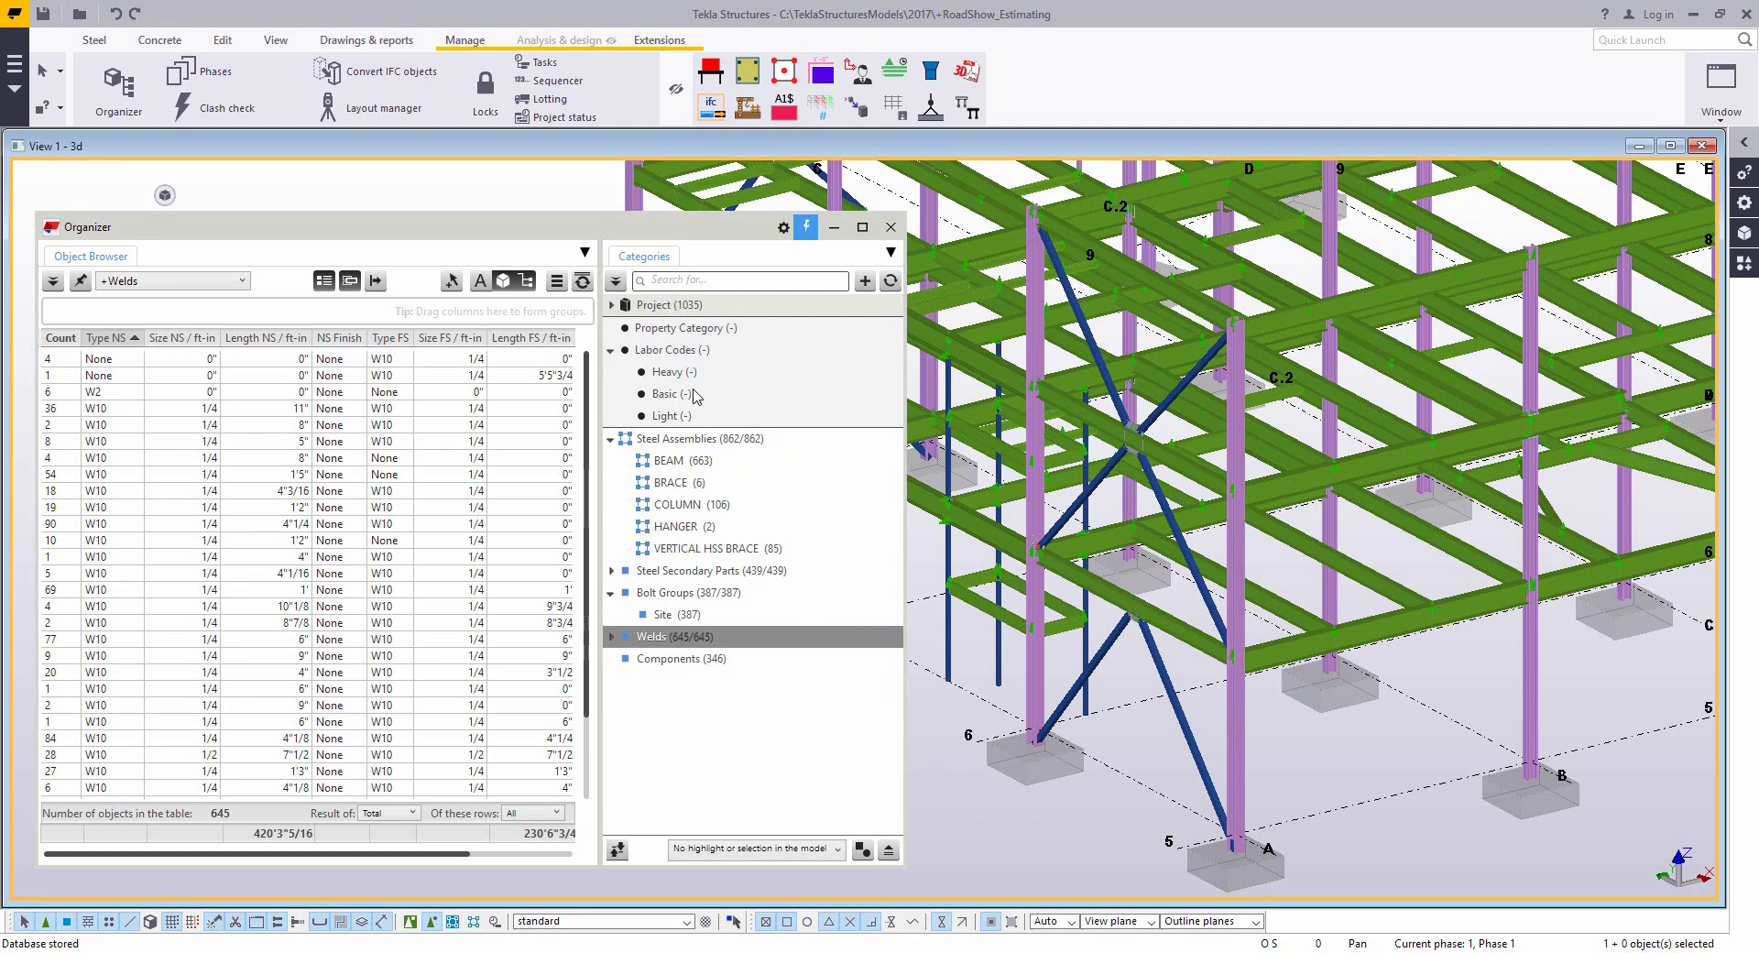
- Inspect the properties of the Heavy category under Labor Codes, including its user field object property, and close them
click(660, 352)
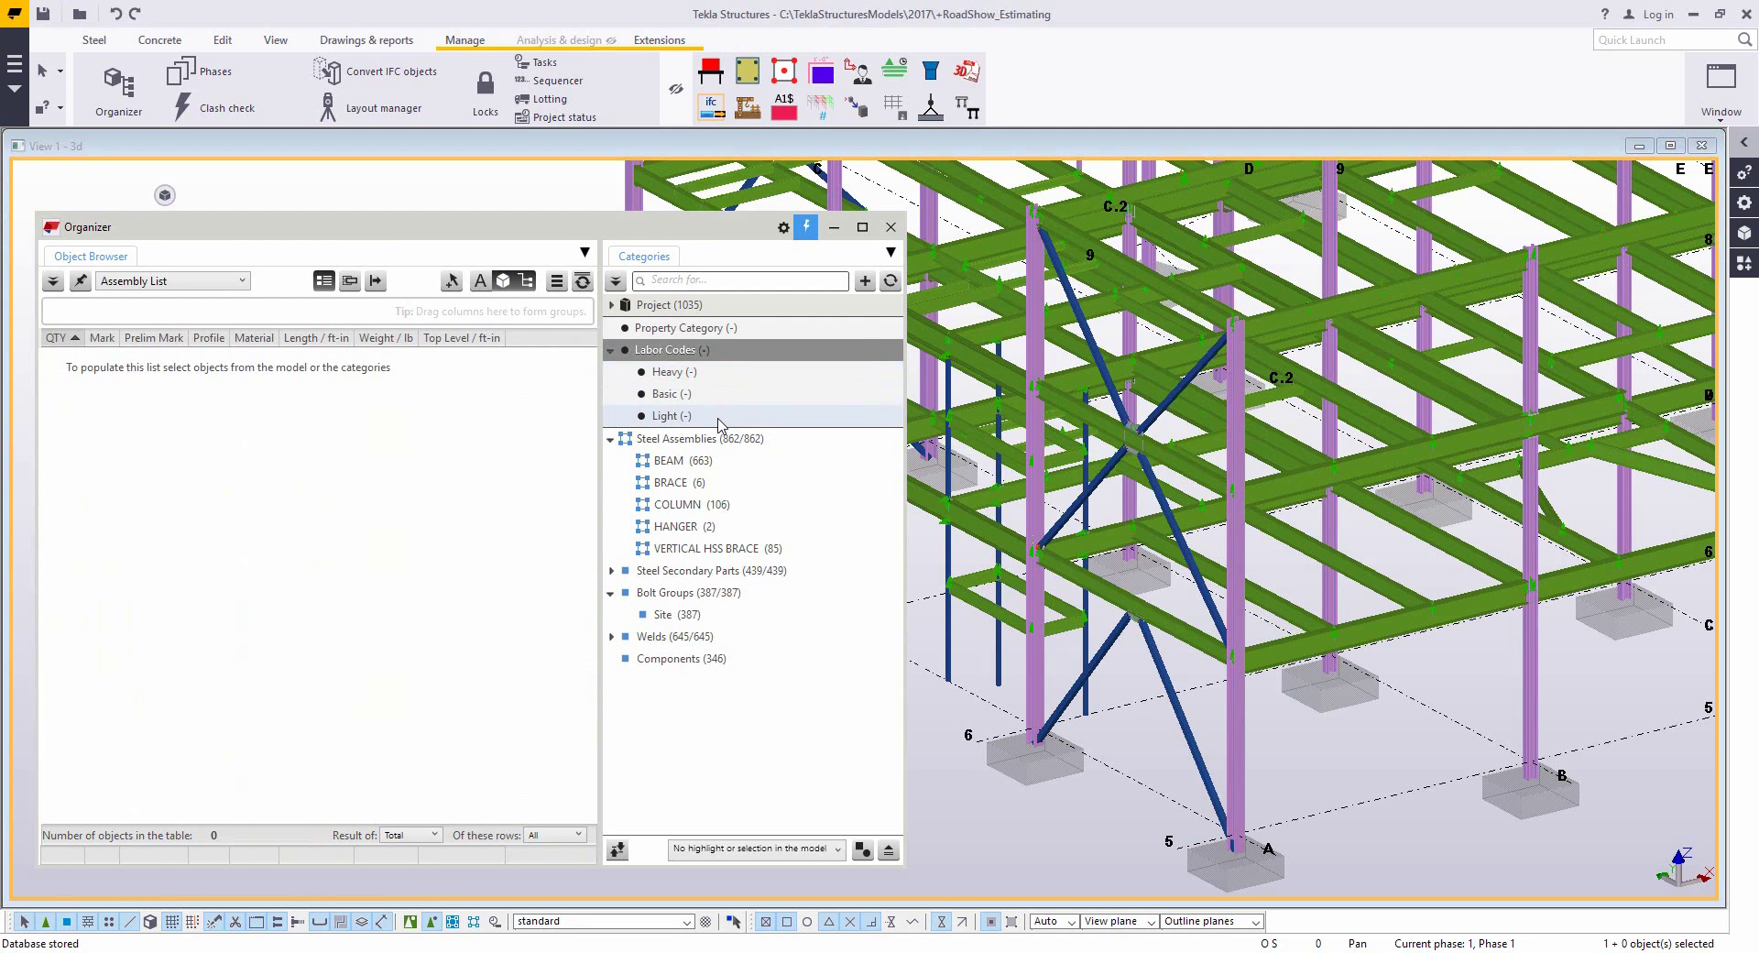
click(727, 373)
right_click(728, 374)
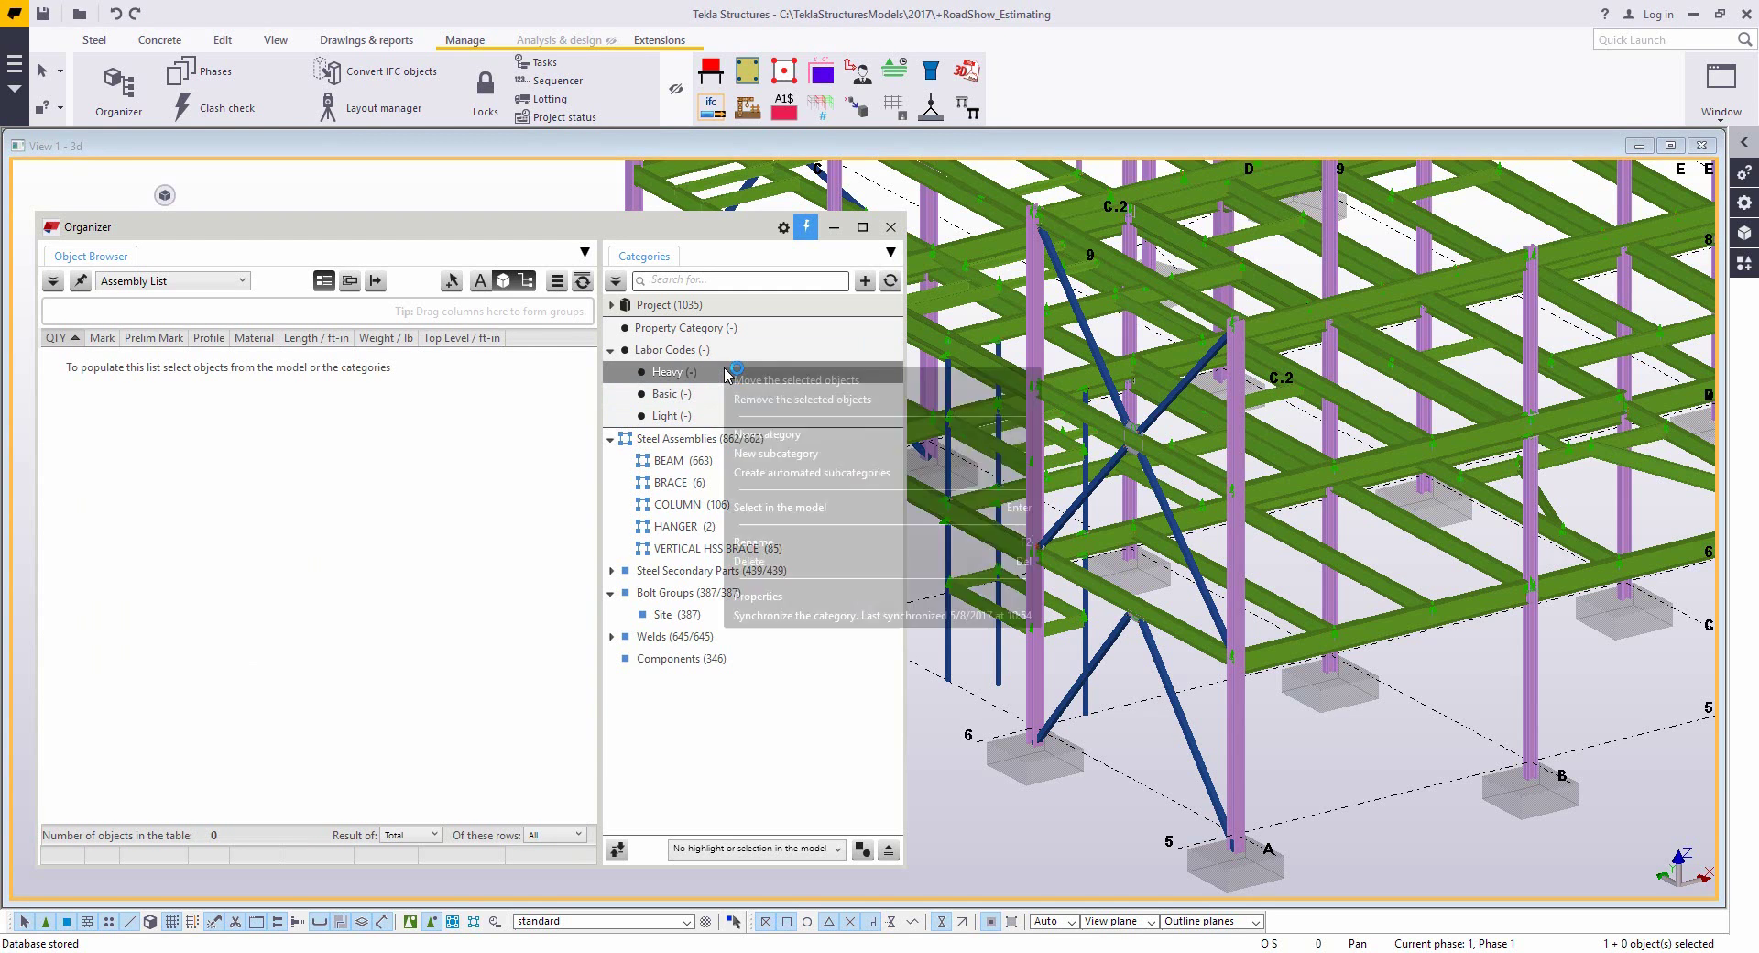
click(760, 597)
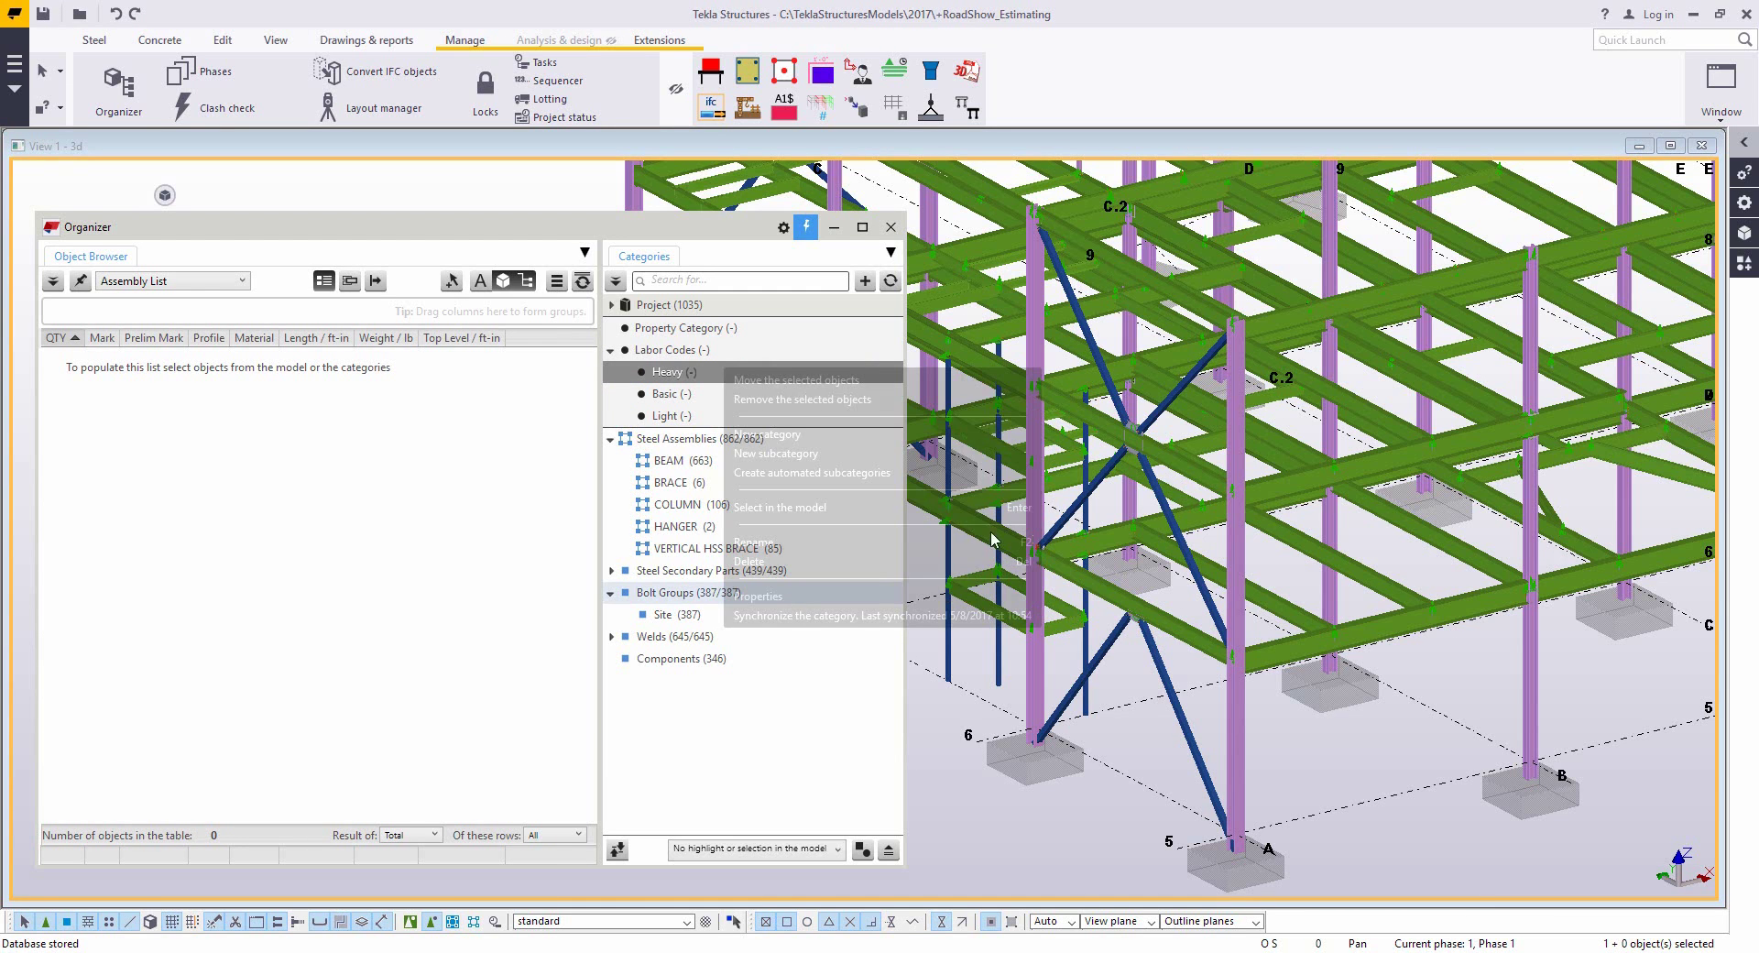
drag(1160, 222, 1230, 53)
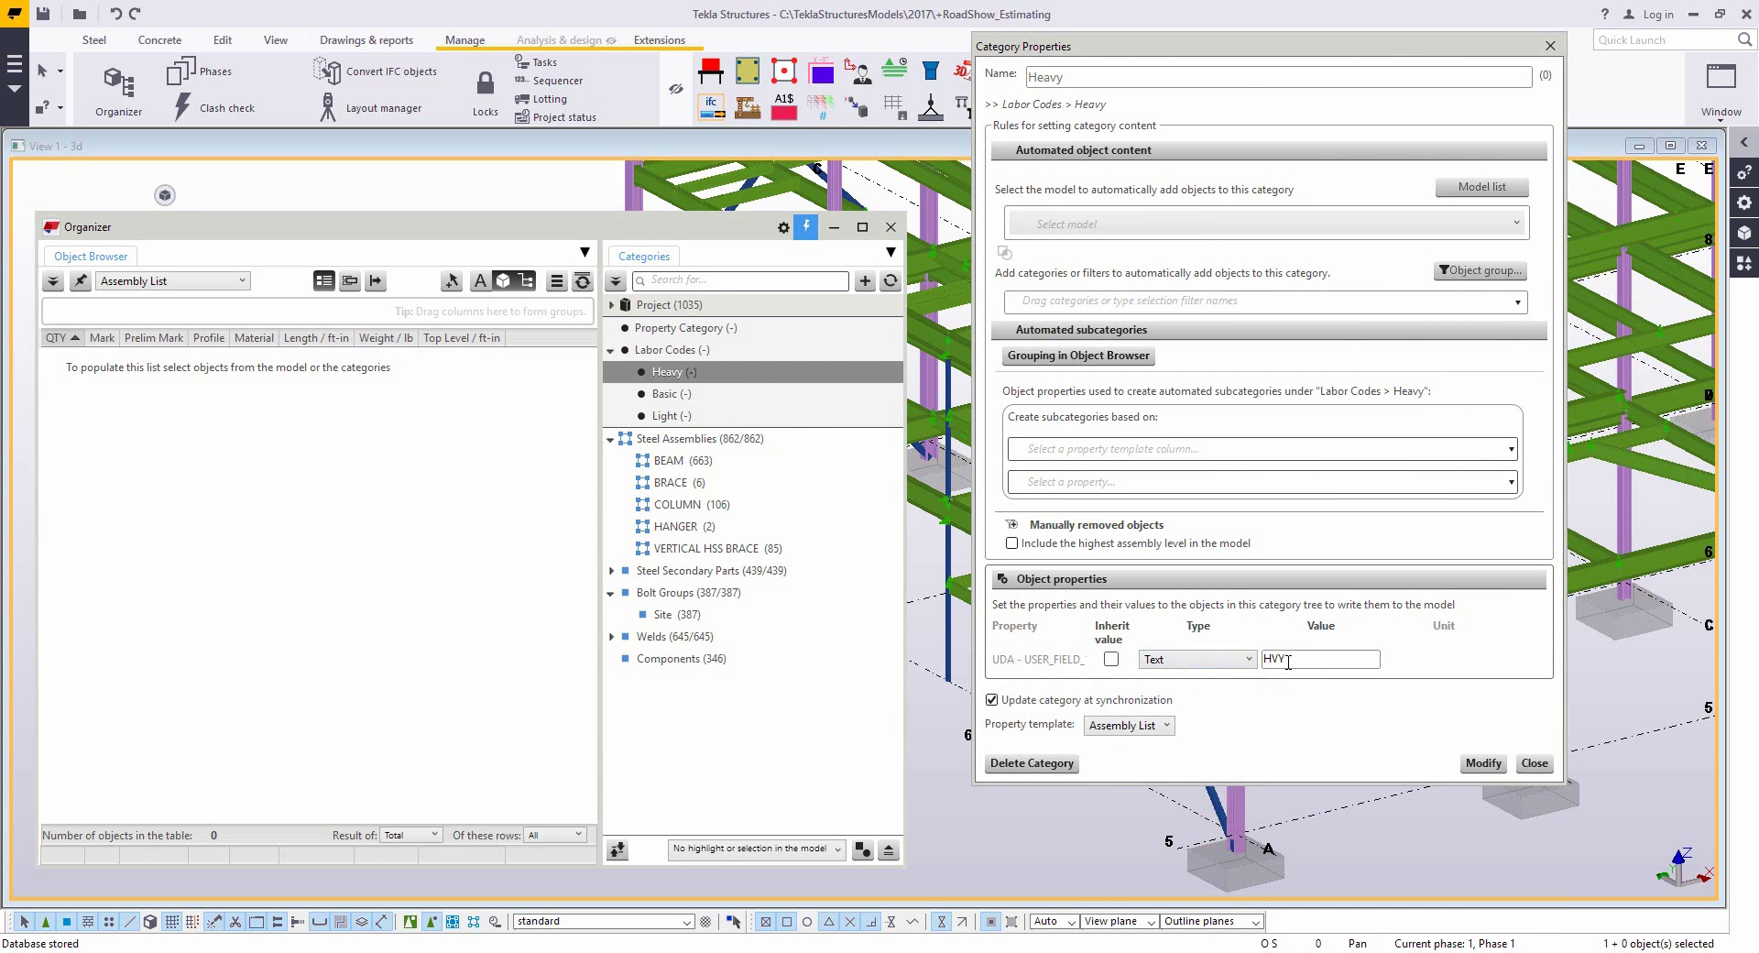
click(1535, 764)
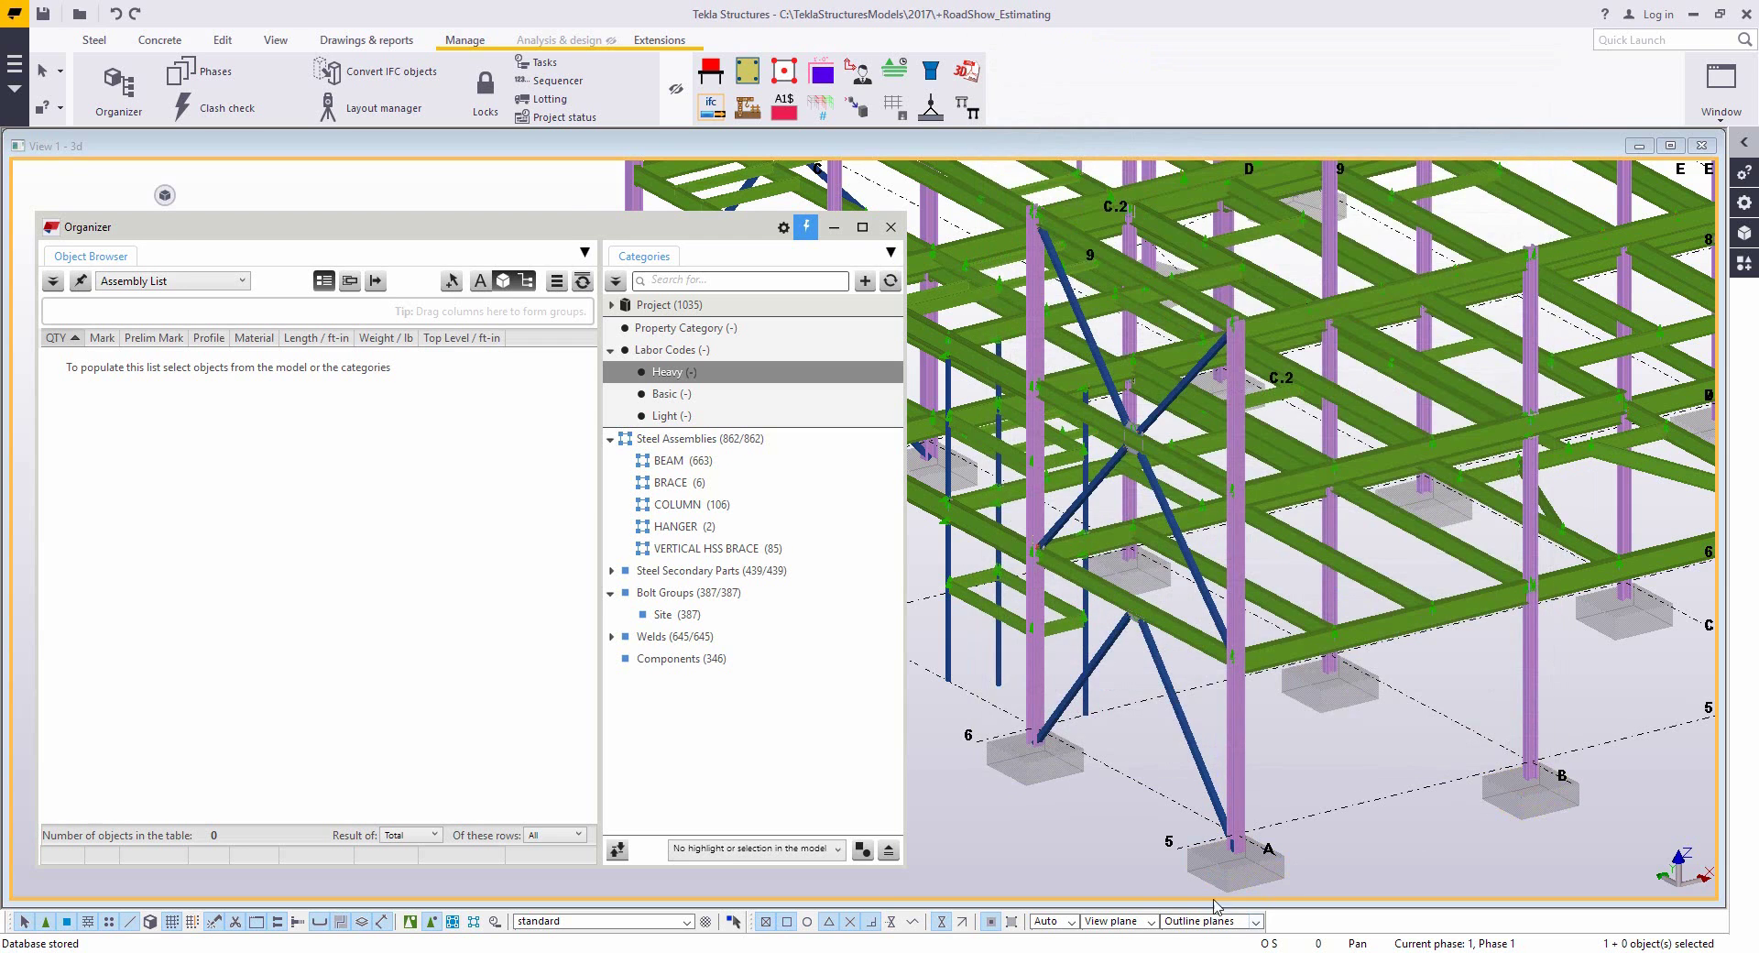
- Move the two columns and three beams of the braced bay between grids 5 and 6 into the Heavy labor category
middle_drag(1107, 836, 1178, 707)
scroll(1178, 707, up, 2)
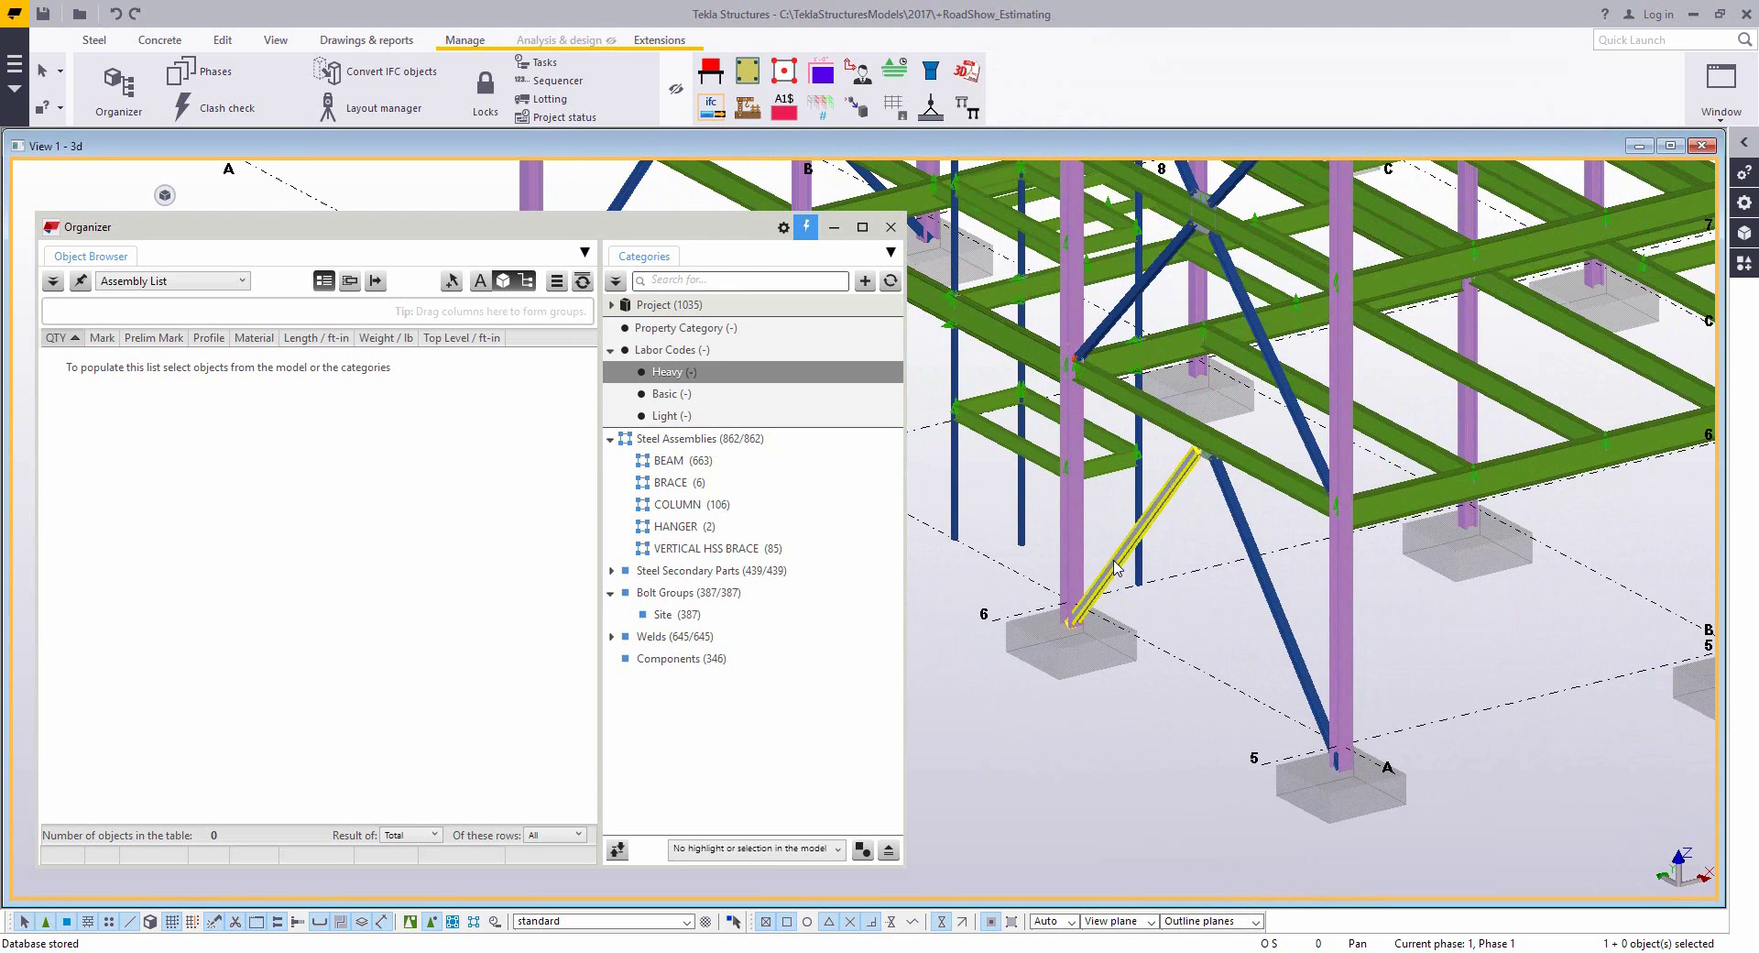
click(1072, 544)
click(1075, 543)
shift+click(1352, 626)
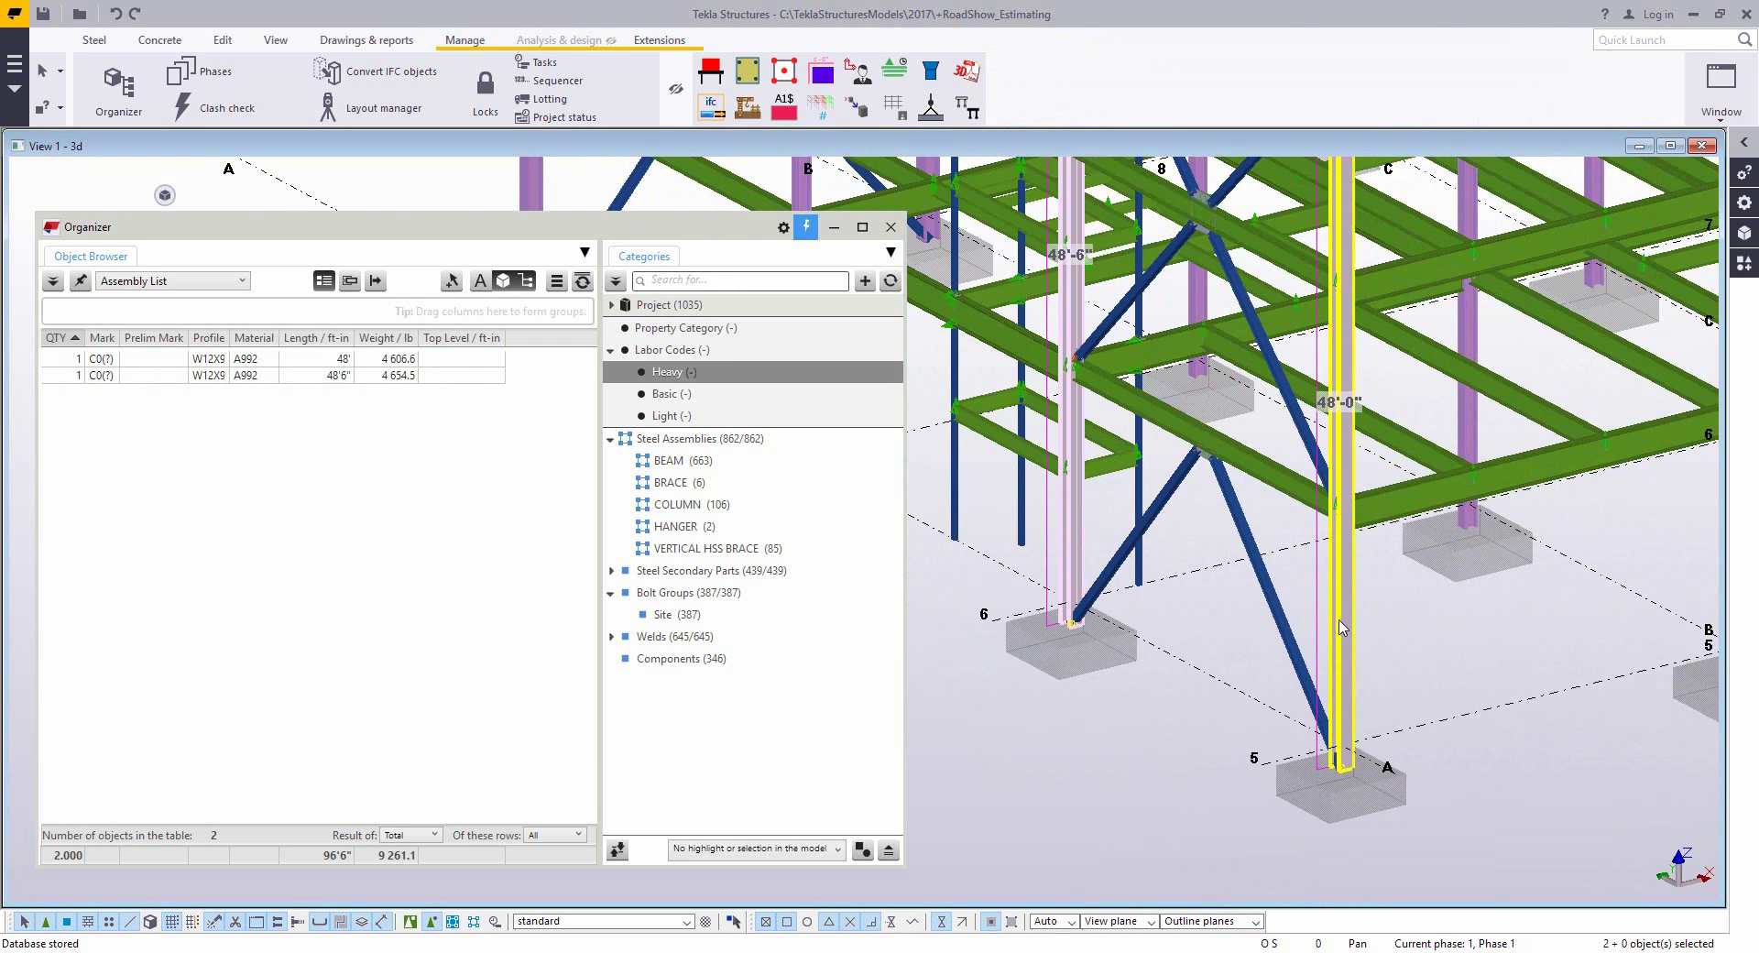
scroll(1352, 626, down, 2)
shift+click(1302, 453)
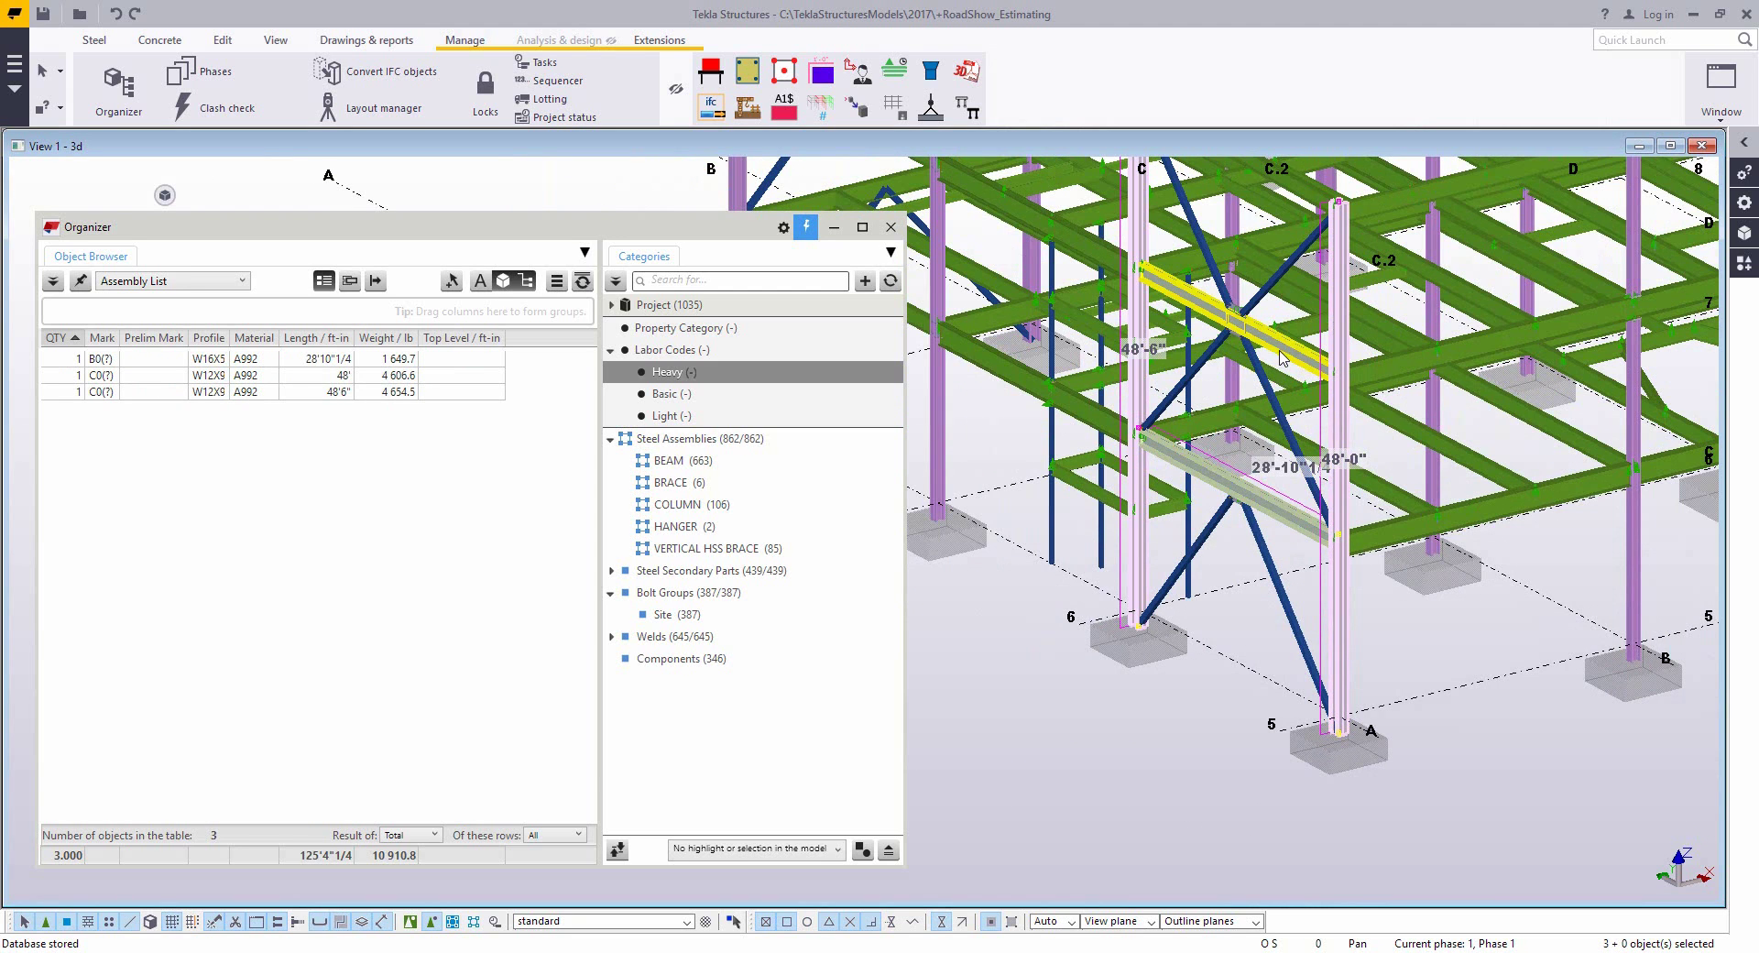
shift+click(1283, 350)
middle_drag(1278, 184, 1287, 275)
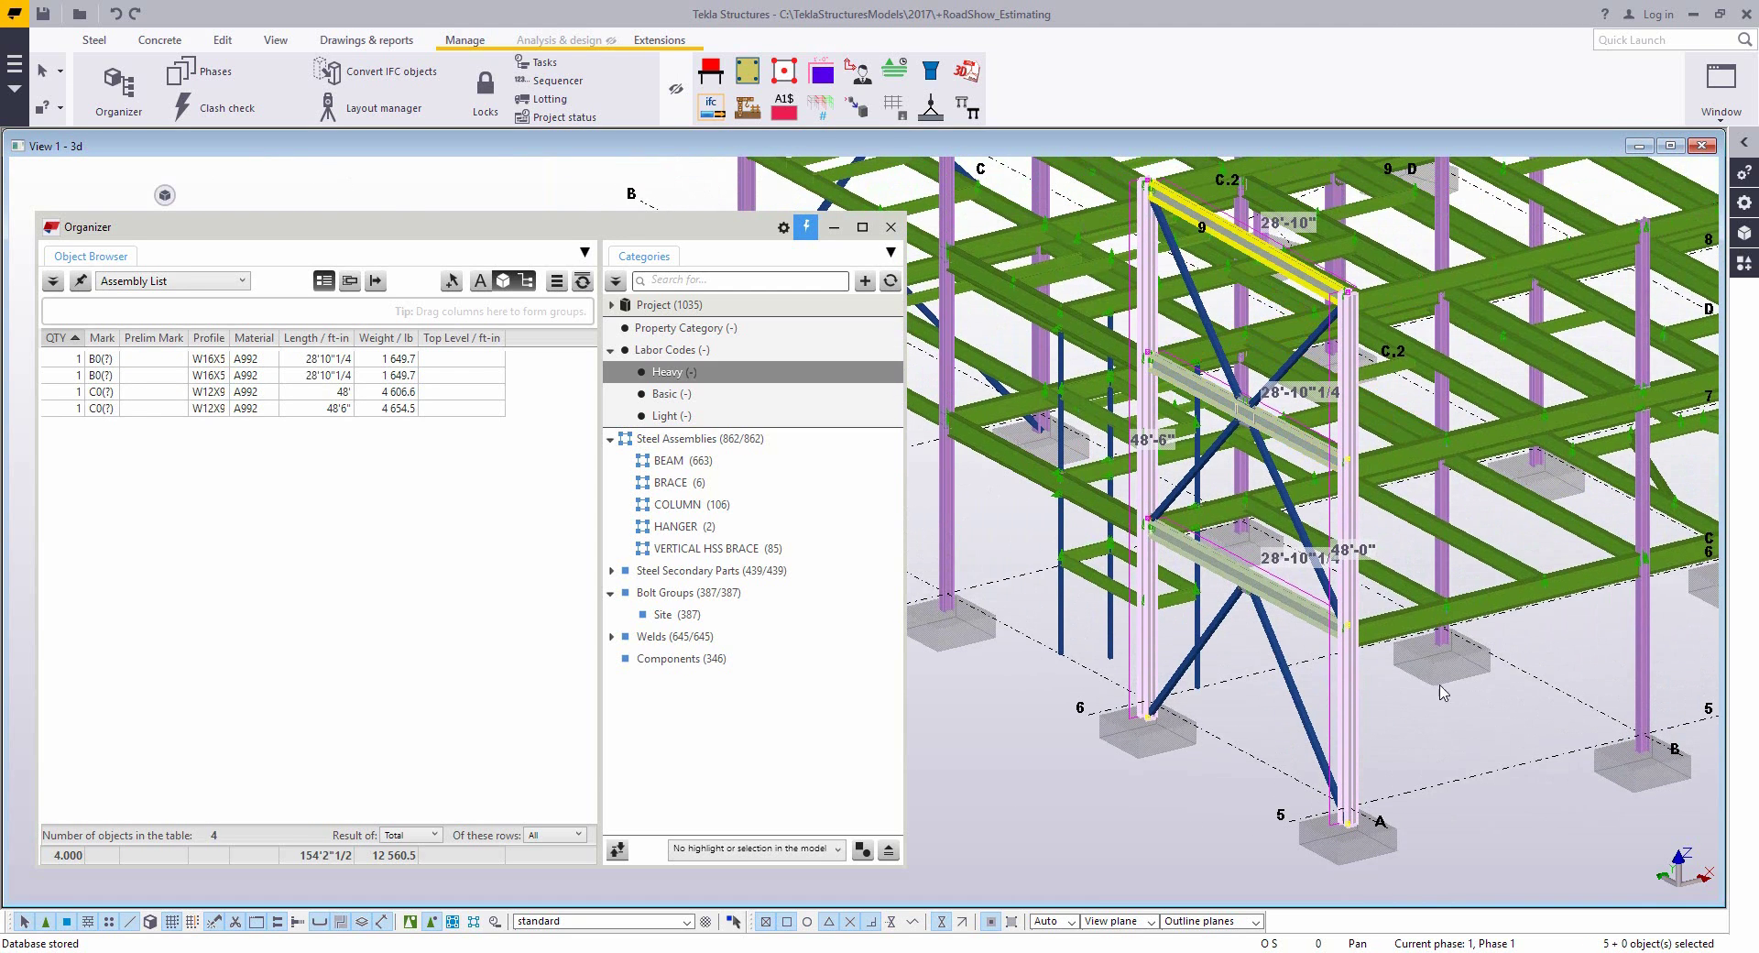
shift+click(1287, 275)
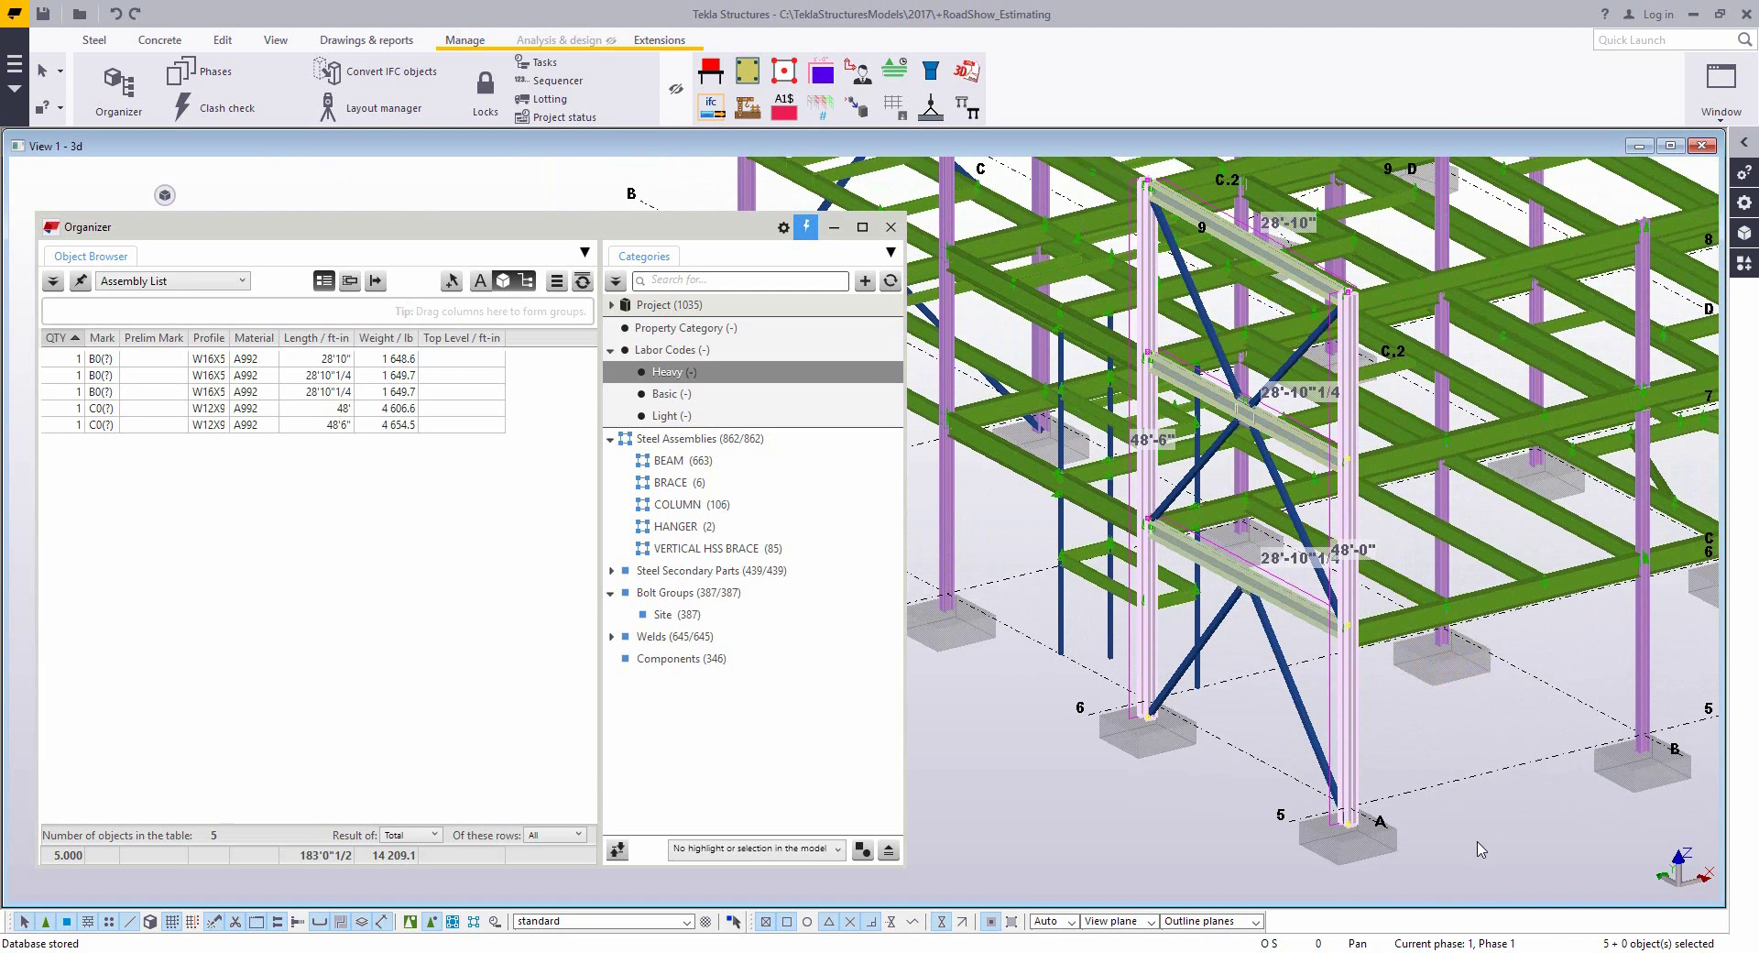
right_click(683, 375)
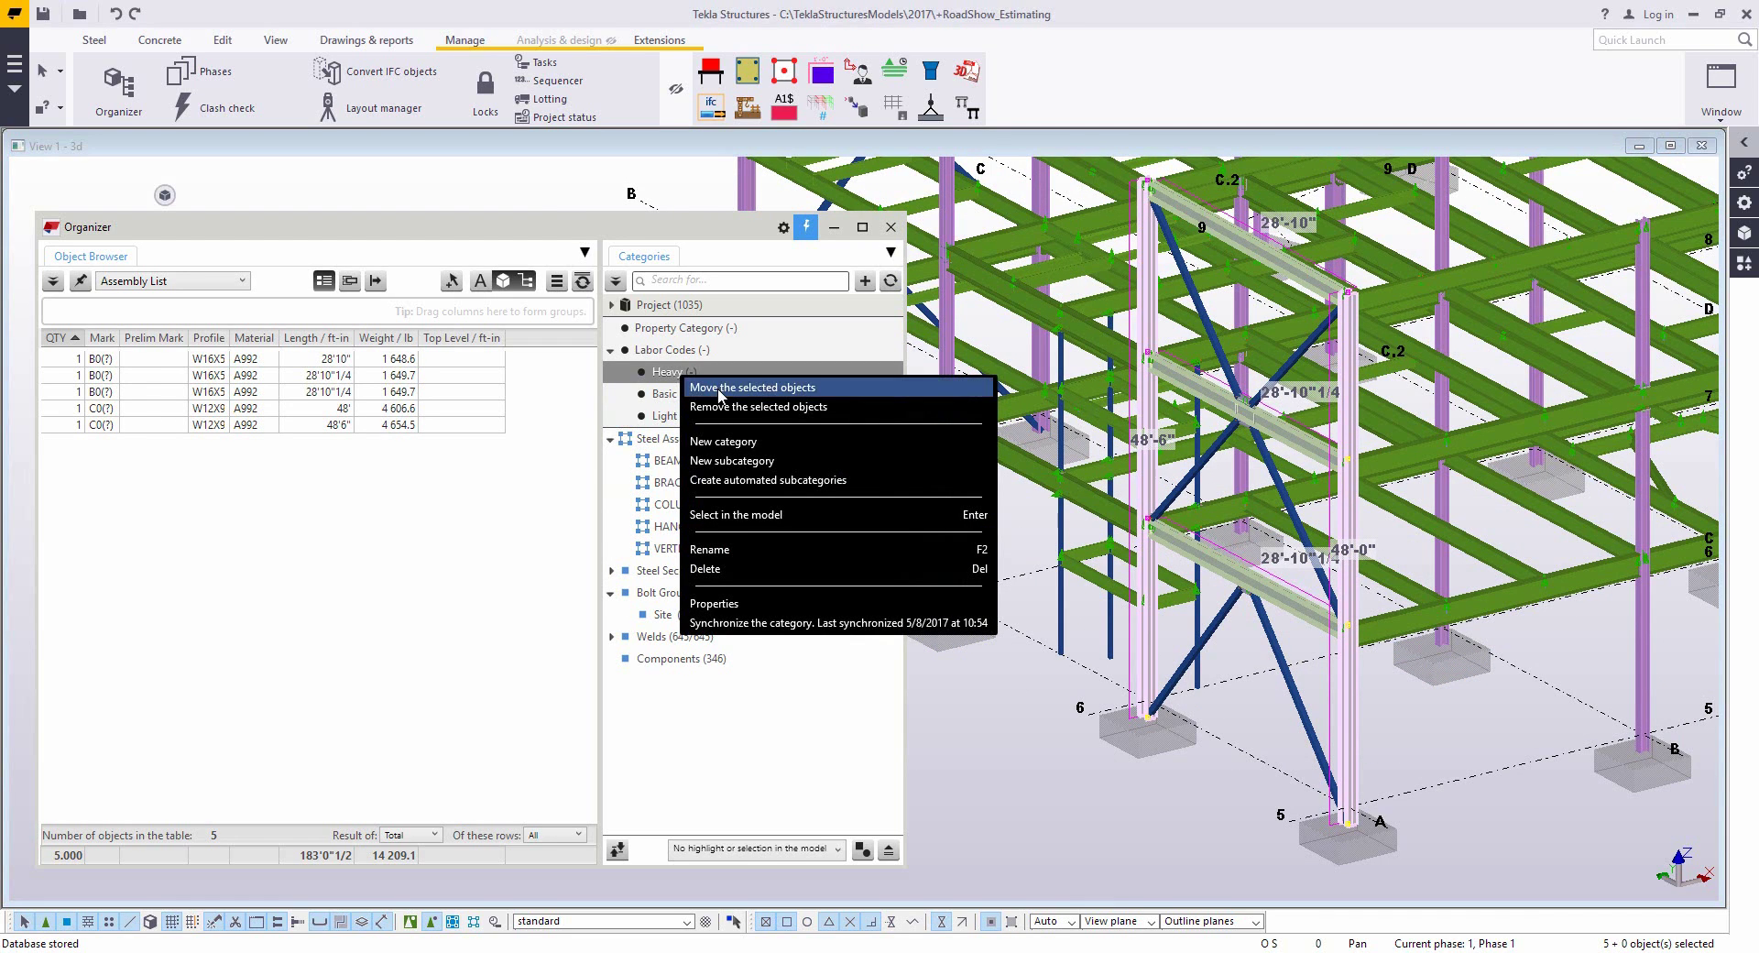
click(720, 391)
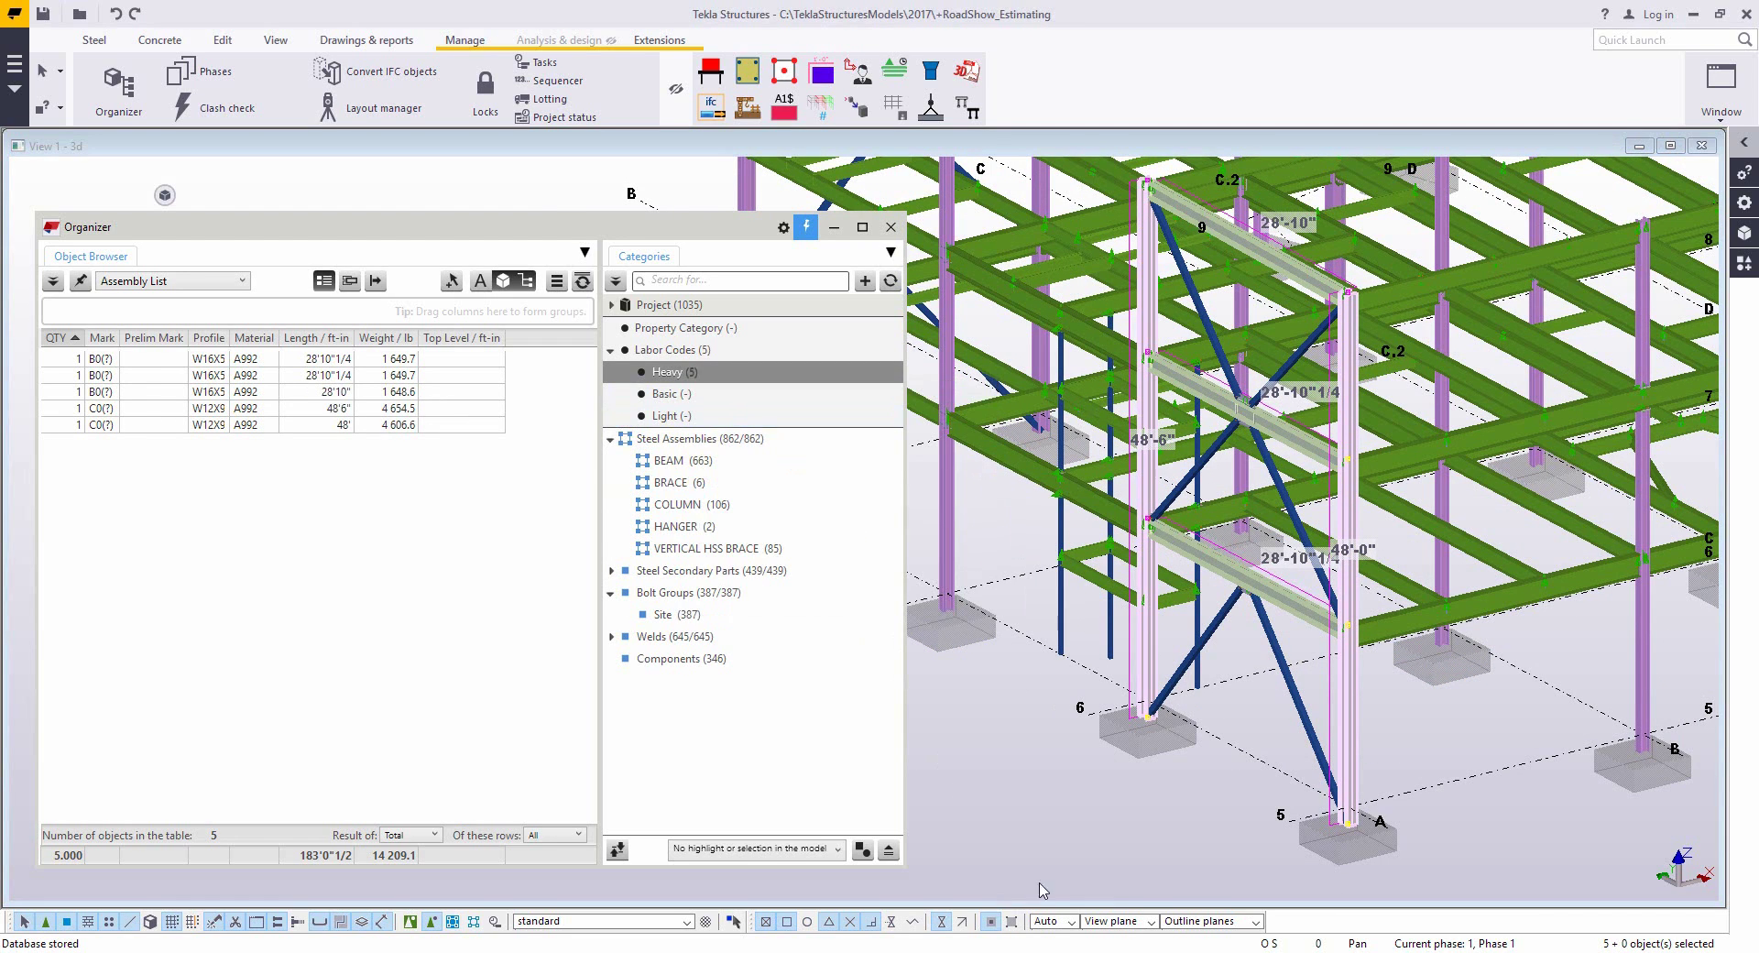
- Move the six HSS braces of the braced bay between grids 5 and 6 into the Basic labor category
click(1306, 781)
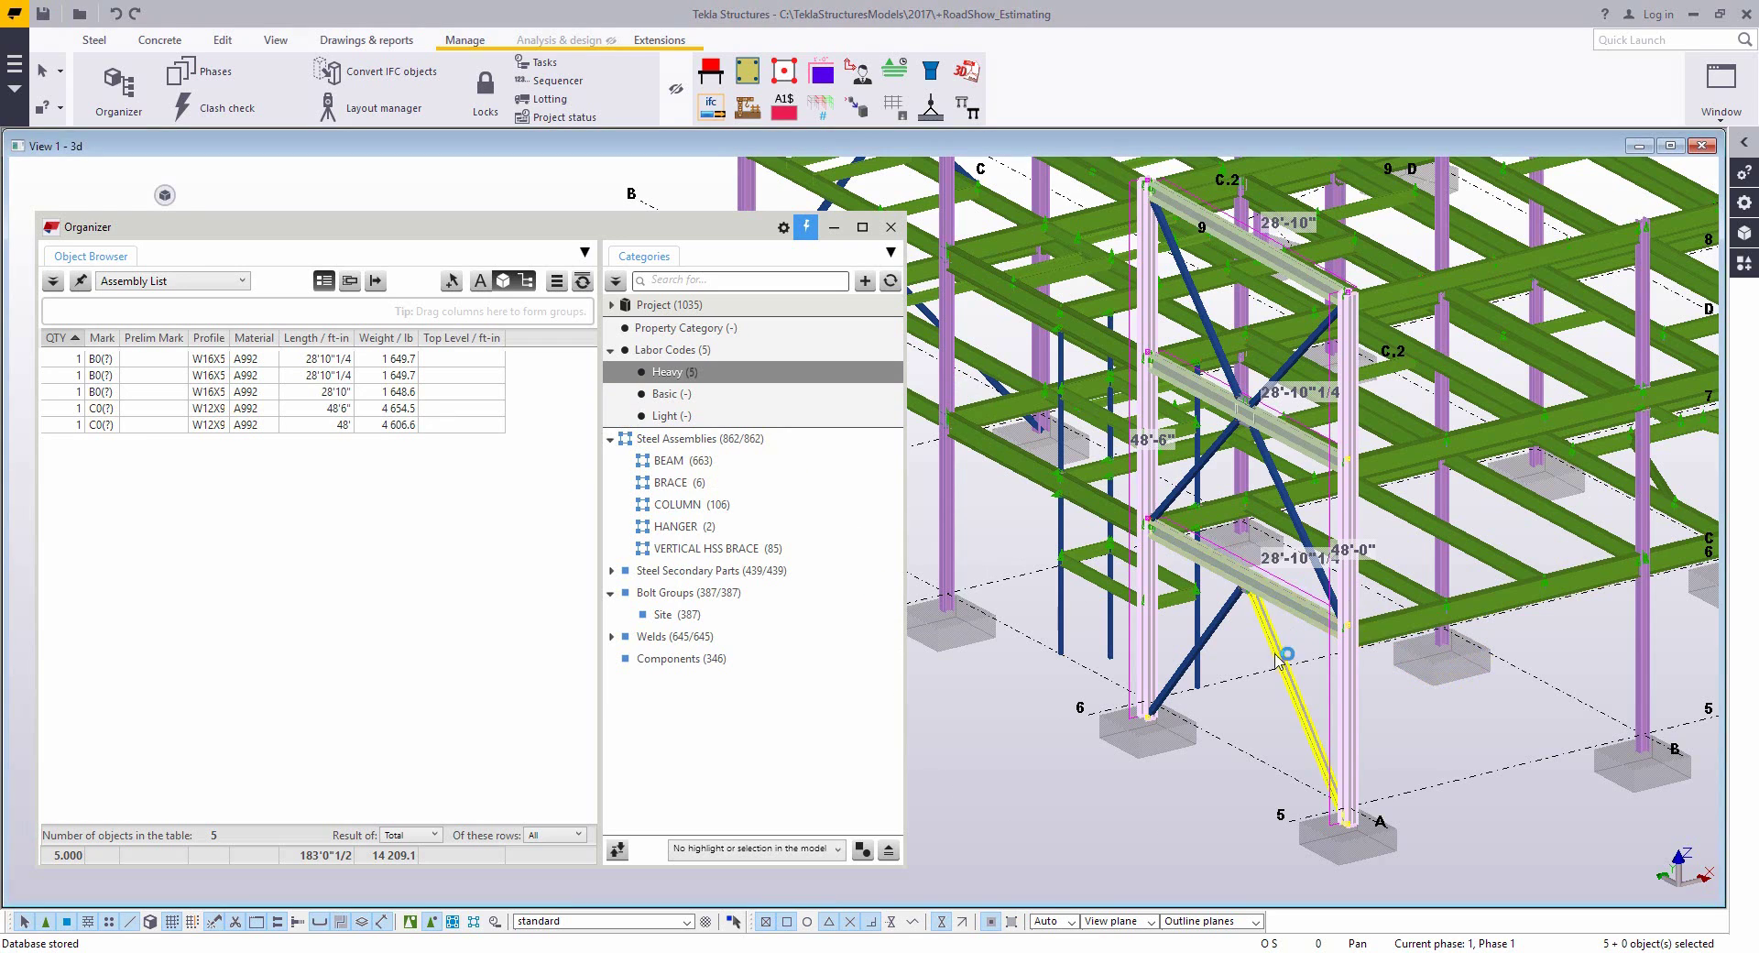
ctrl+click(1267, 524)
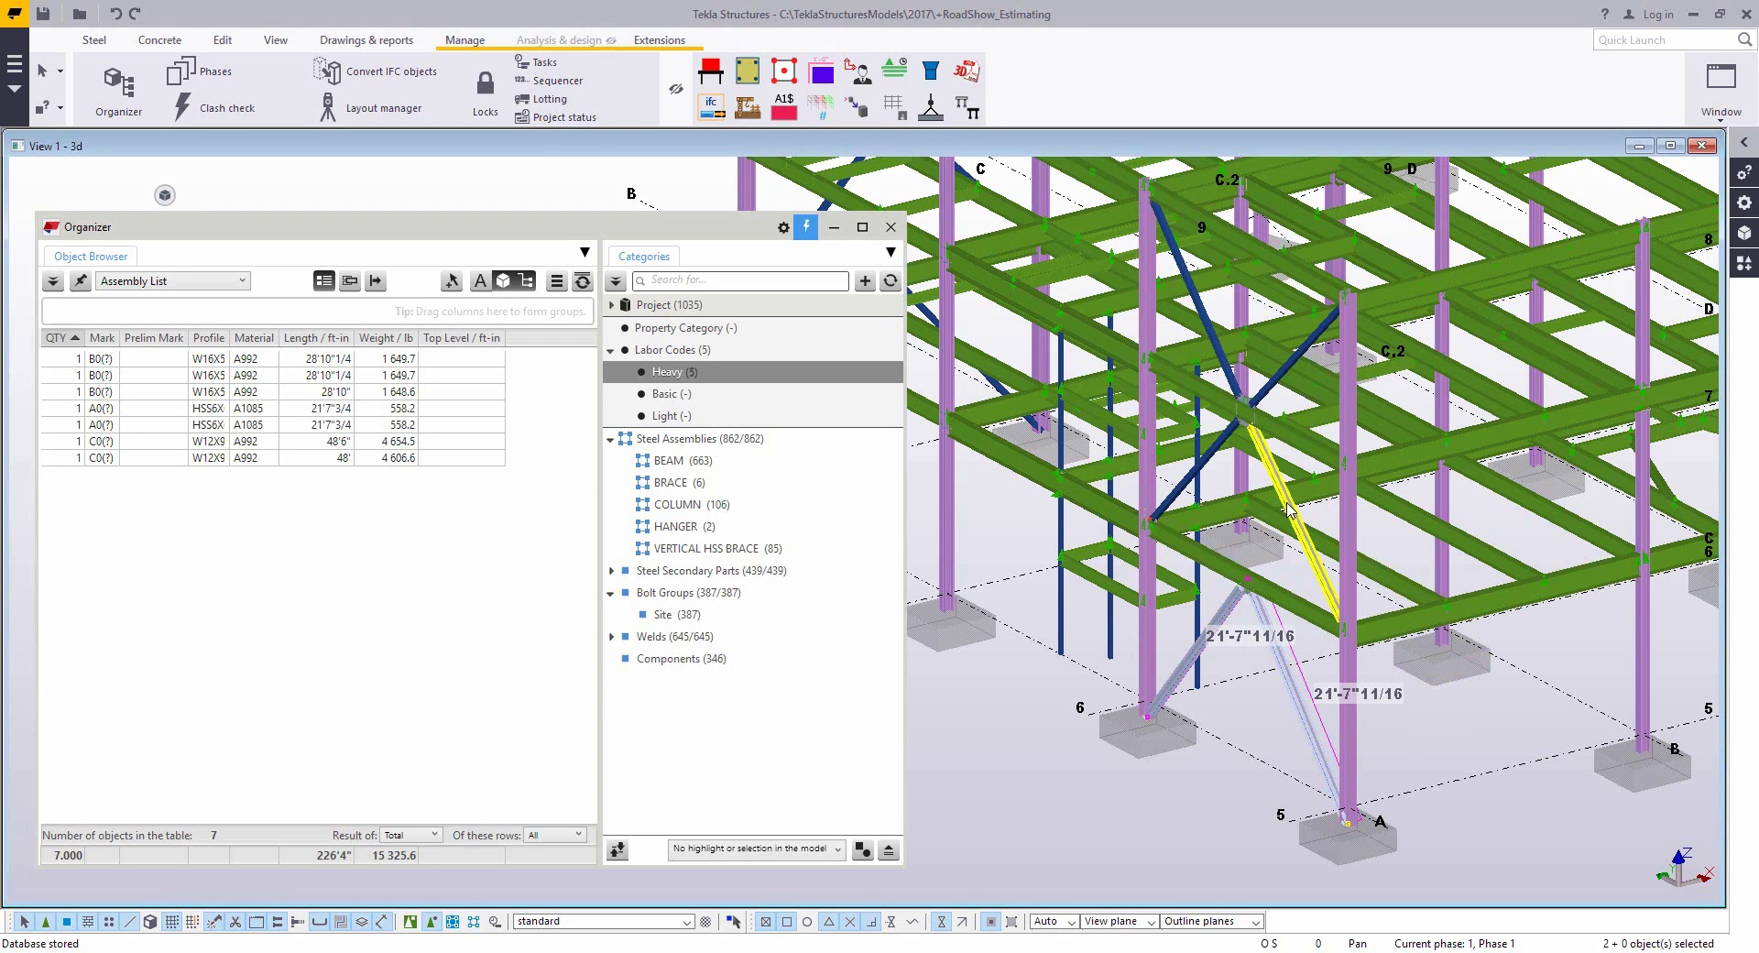
ctrl+click(1205, 458)
ctrl+click(1306, 362)
ctrl+click(1305, 362)
ctrl+click(1196, 302)
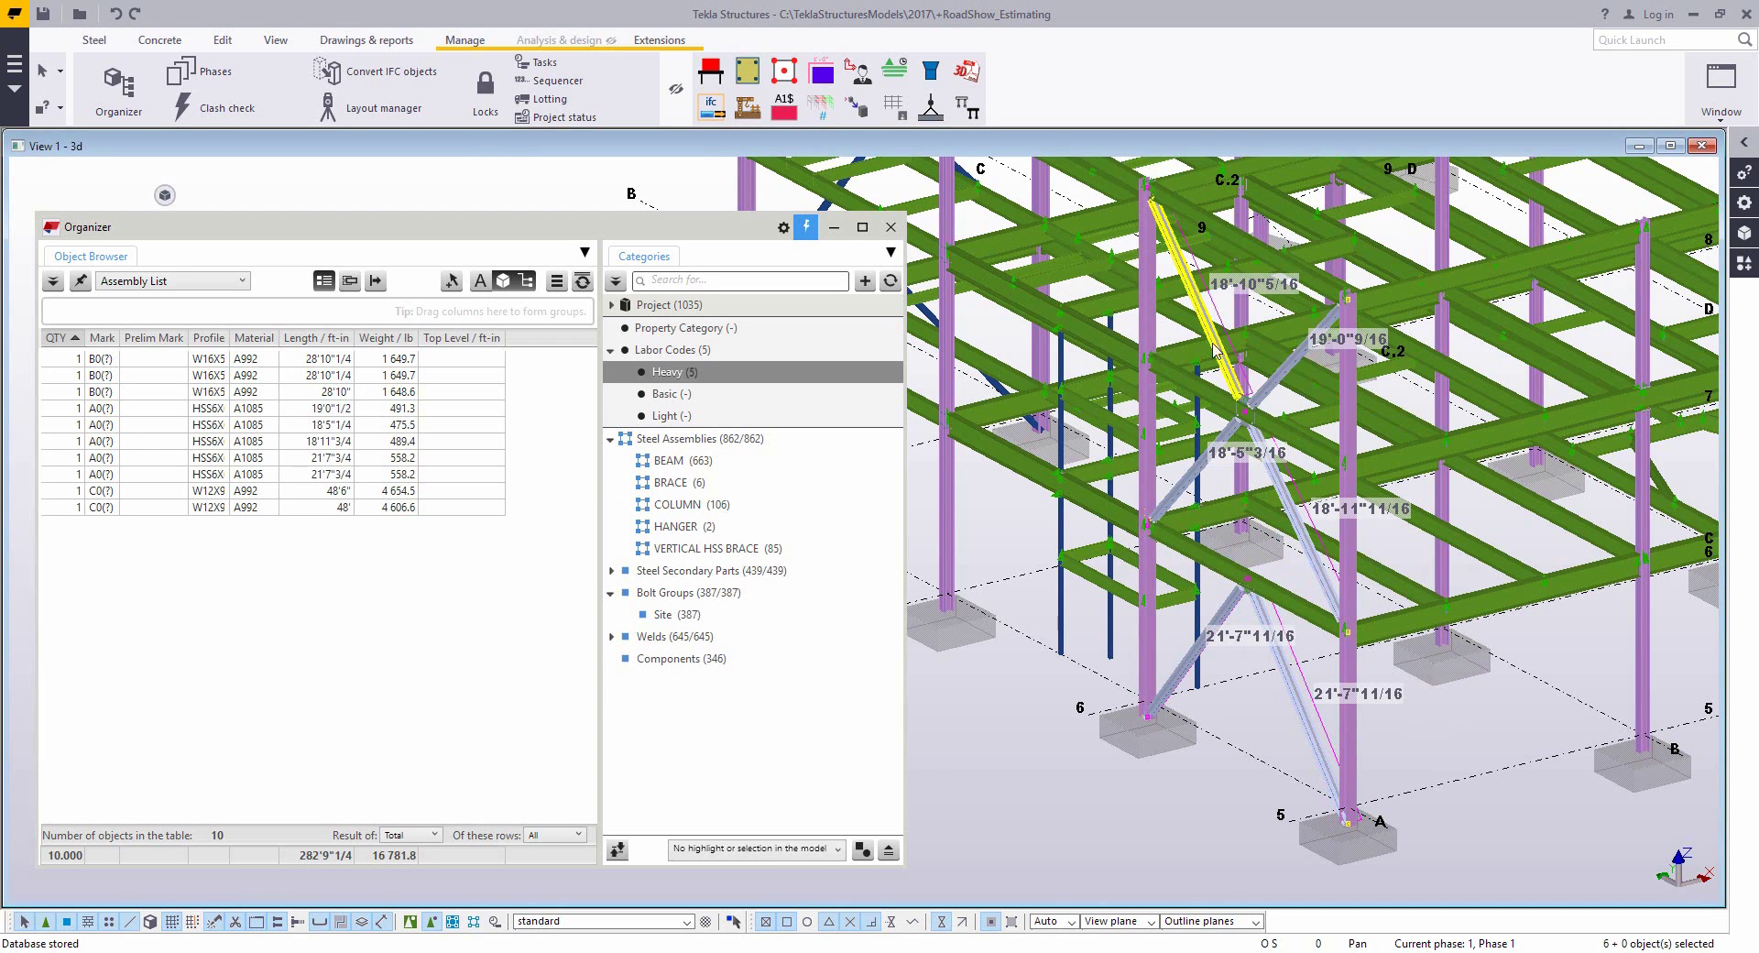
click(678, 394)
right_click(677, 399)
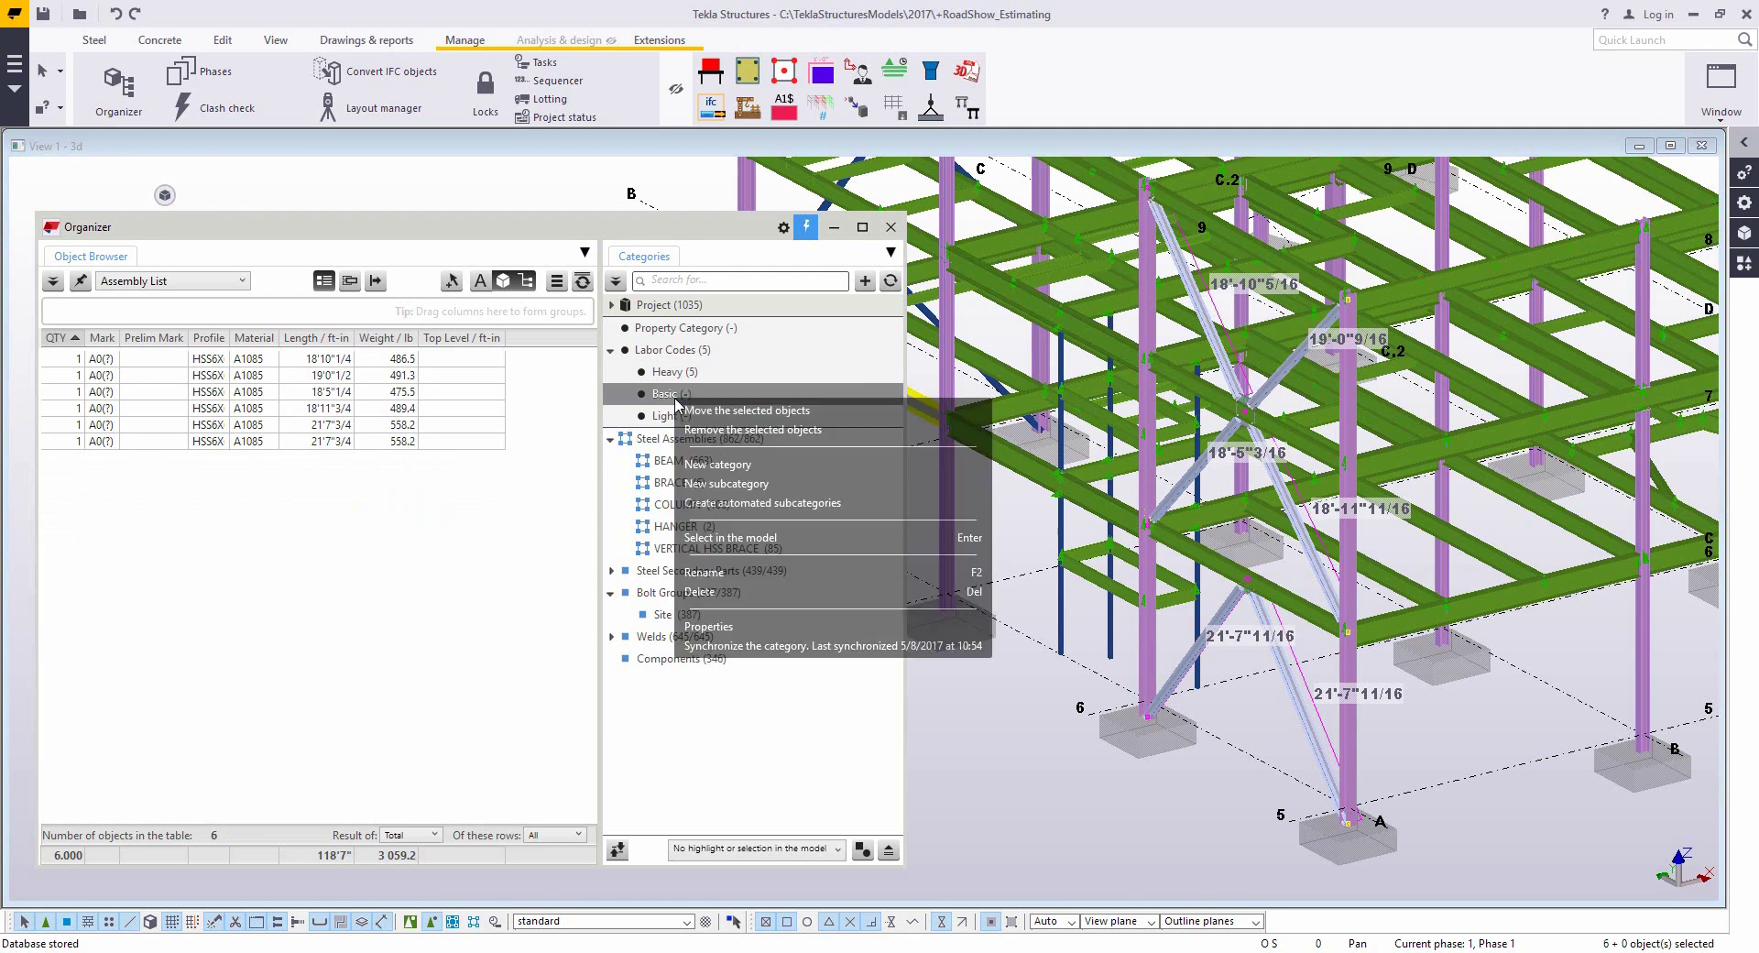
click(747, 409)
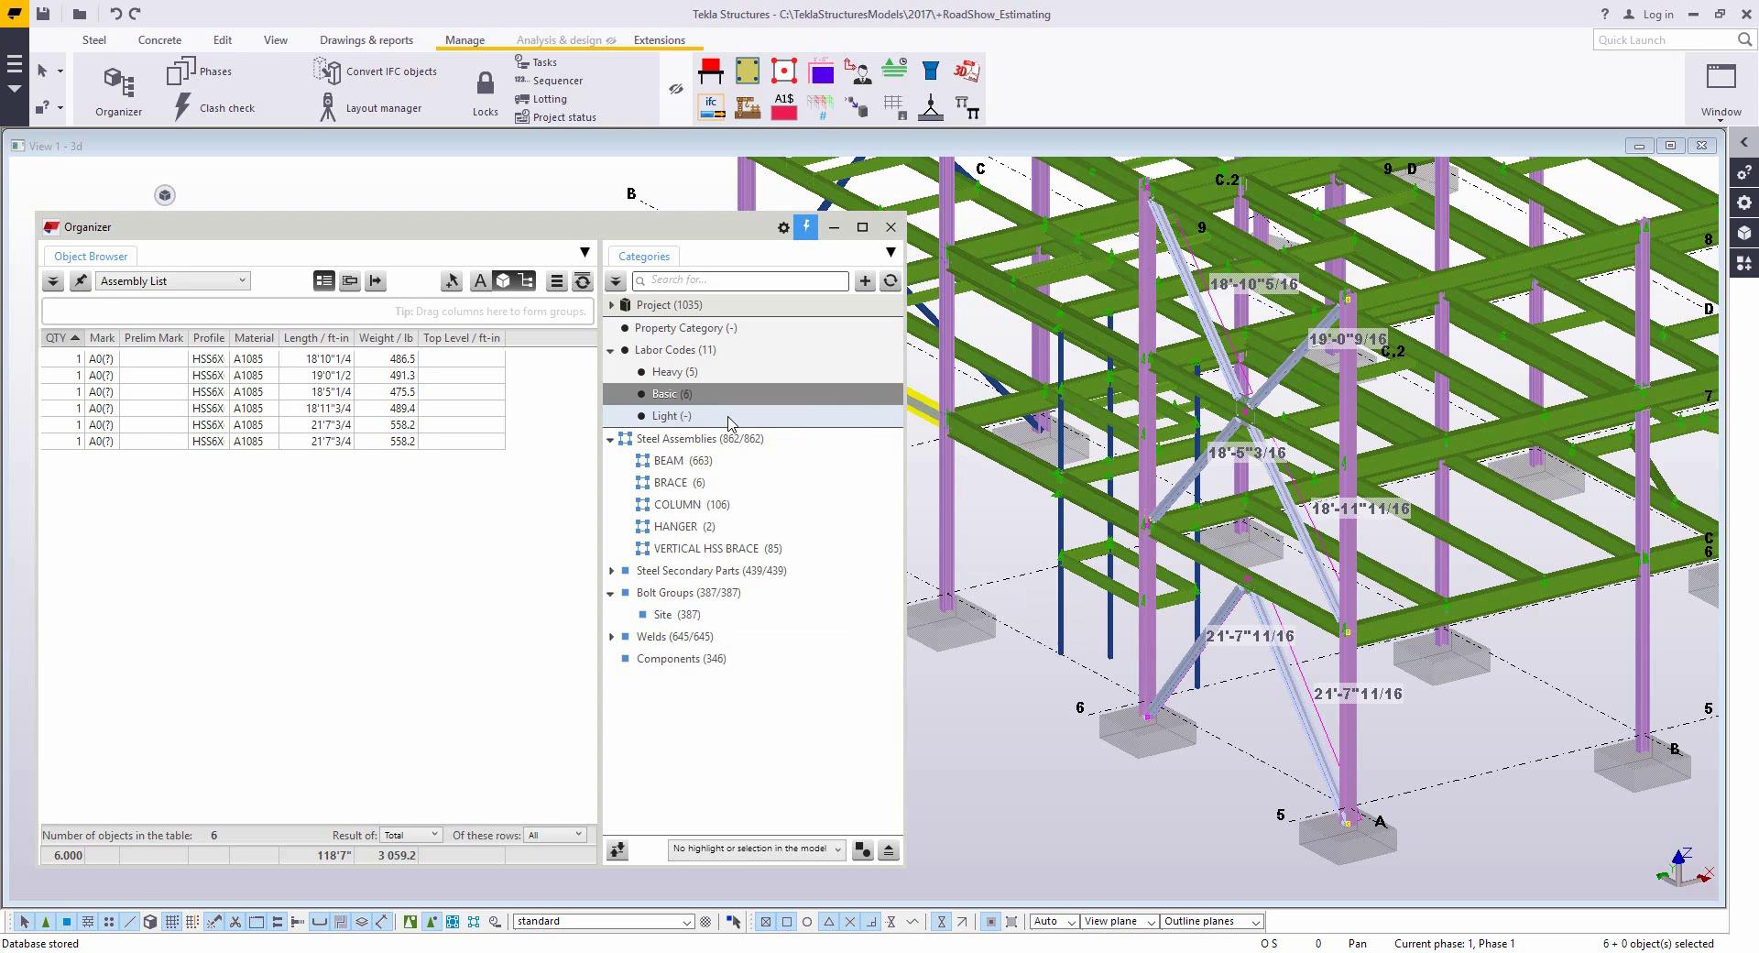
- Move the three W18X35 infill beams beside the braced bay between grids 5 and 6 into the Light labor category
click(1402, 579)
ctrl+click(1477, 546)
ctrl+click(1545, 514)
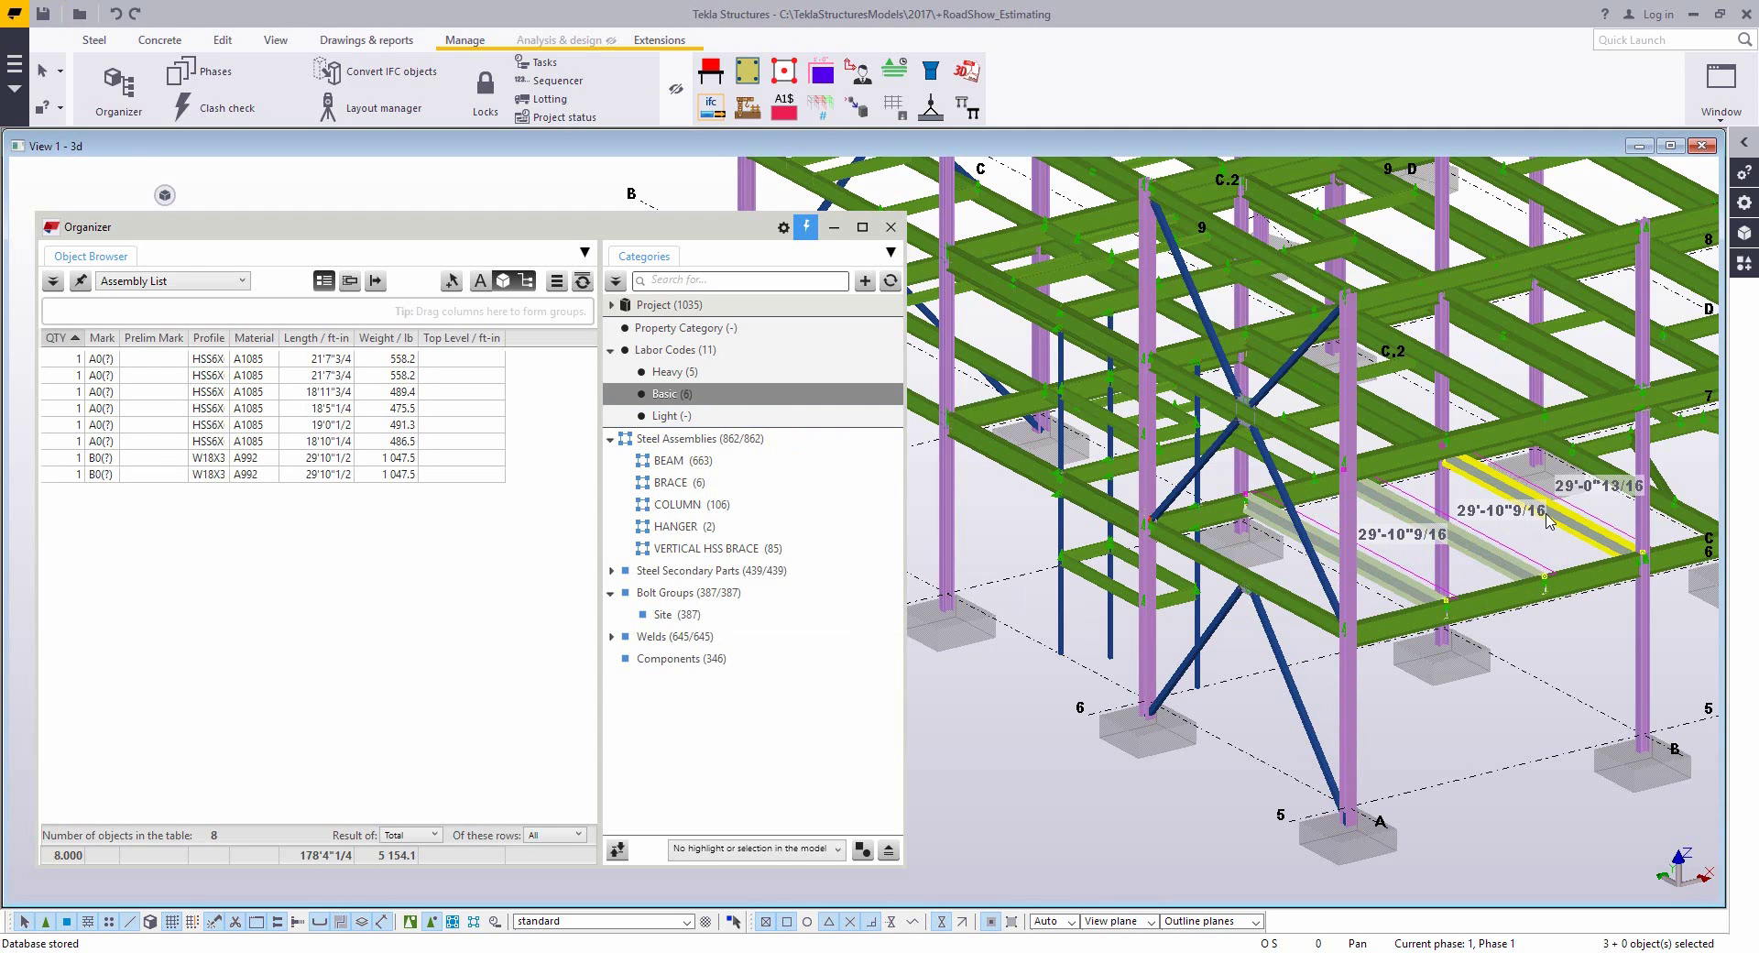
click(674, 415)
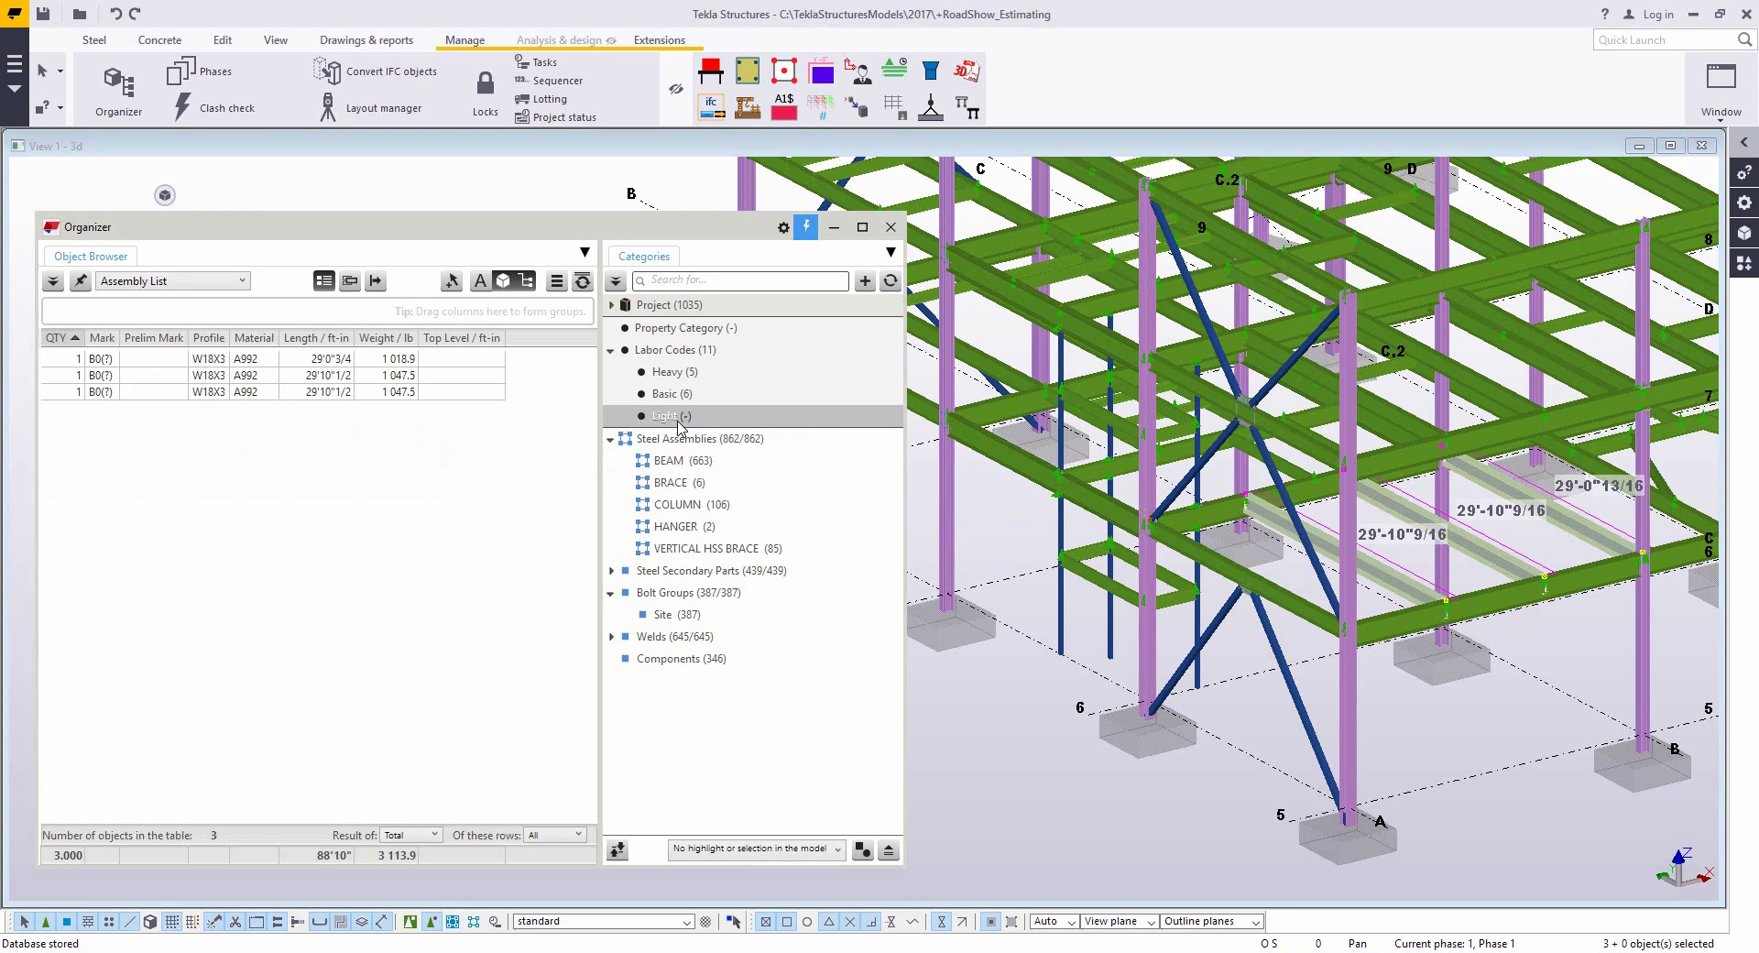
right_click(678, 418)
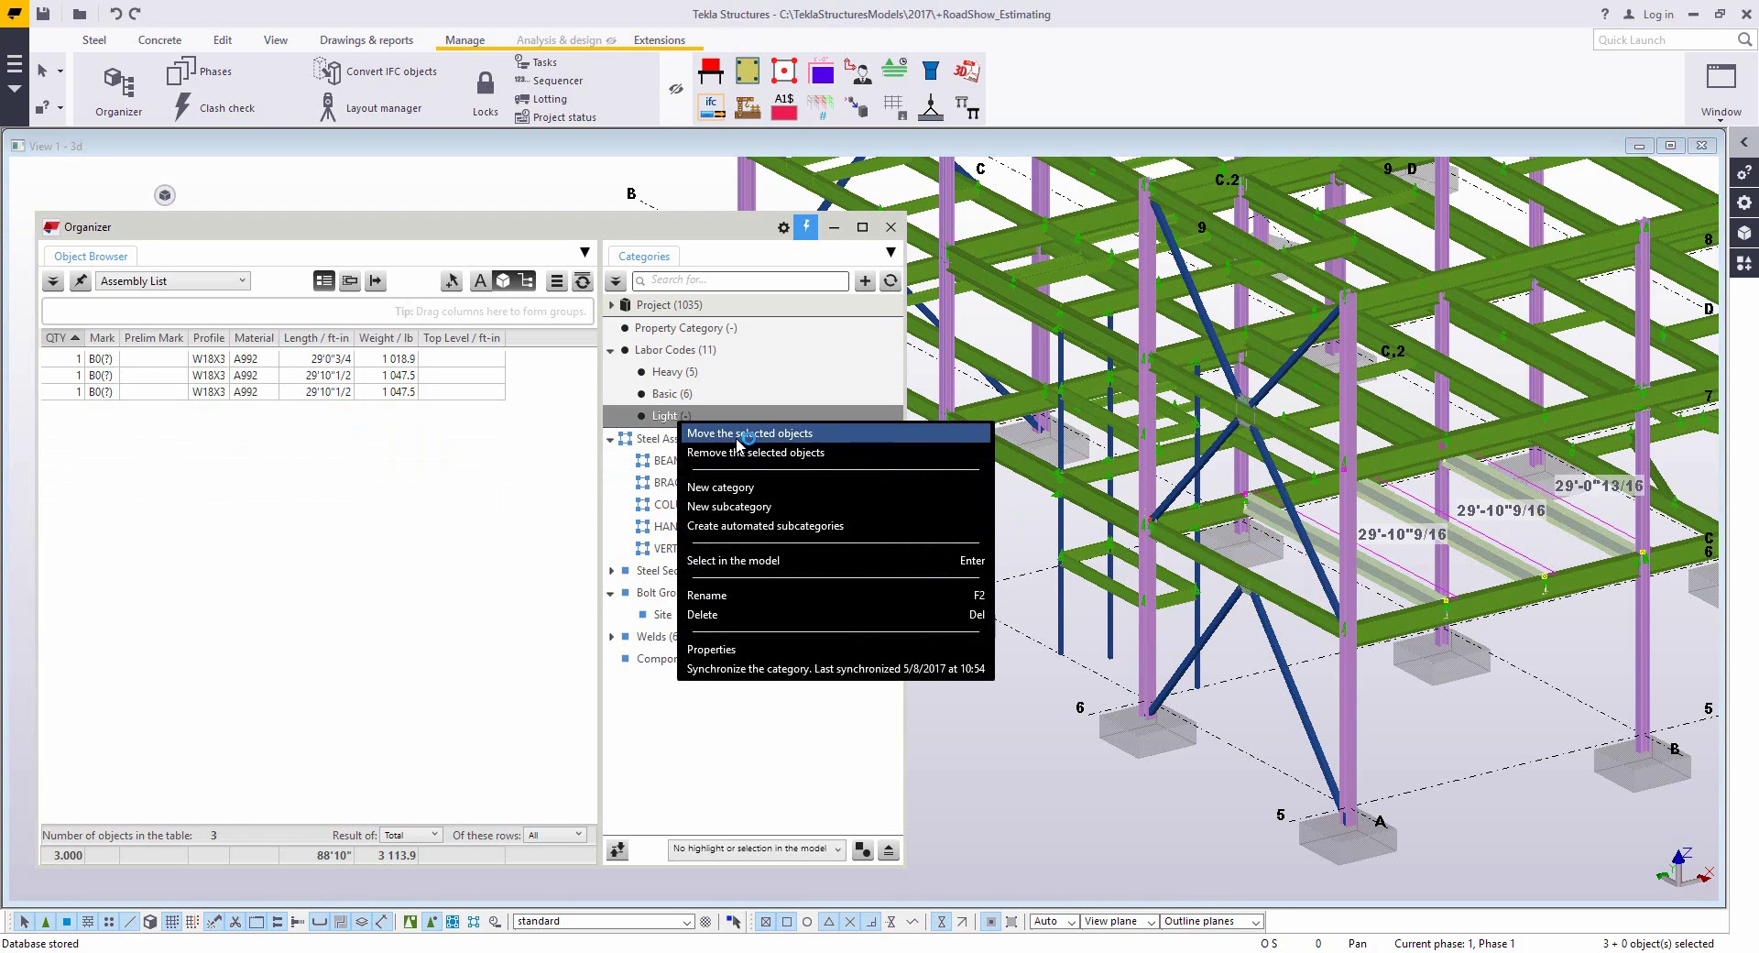
click(738, 439)
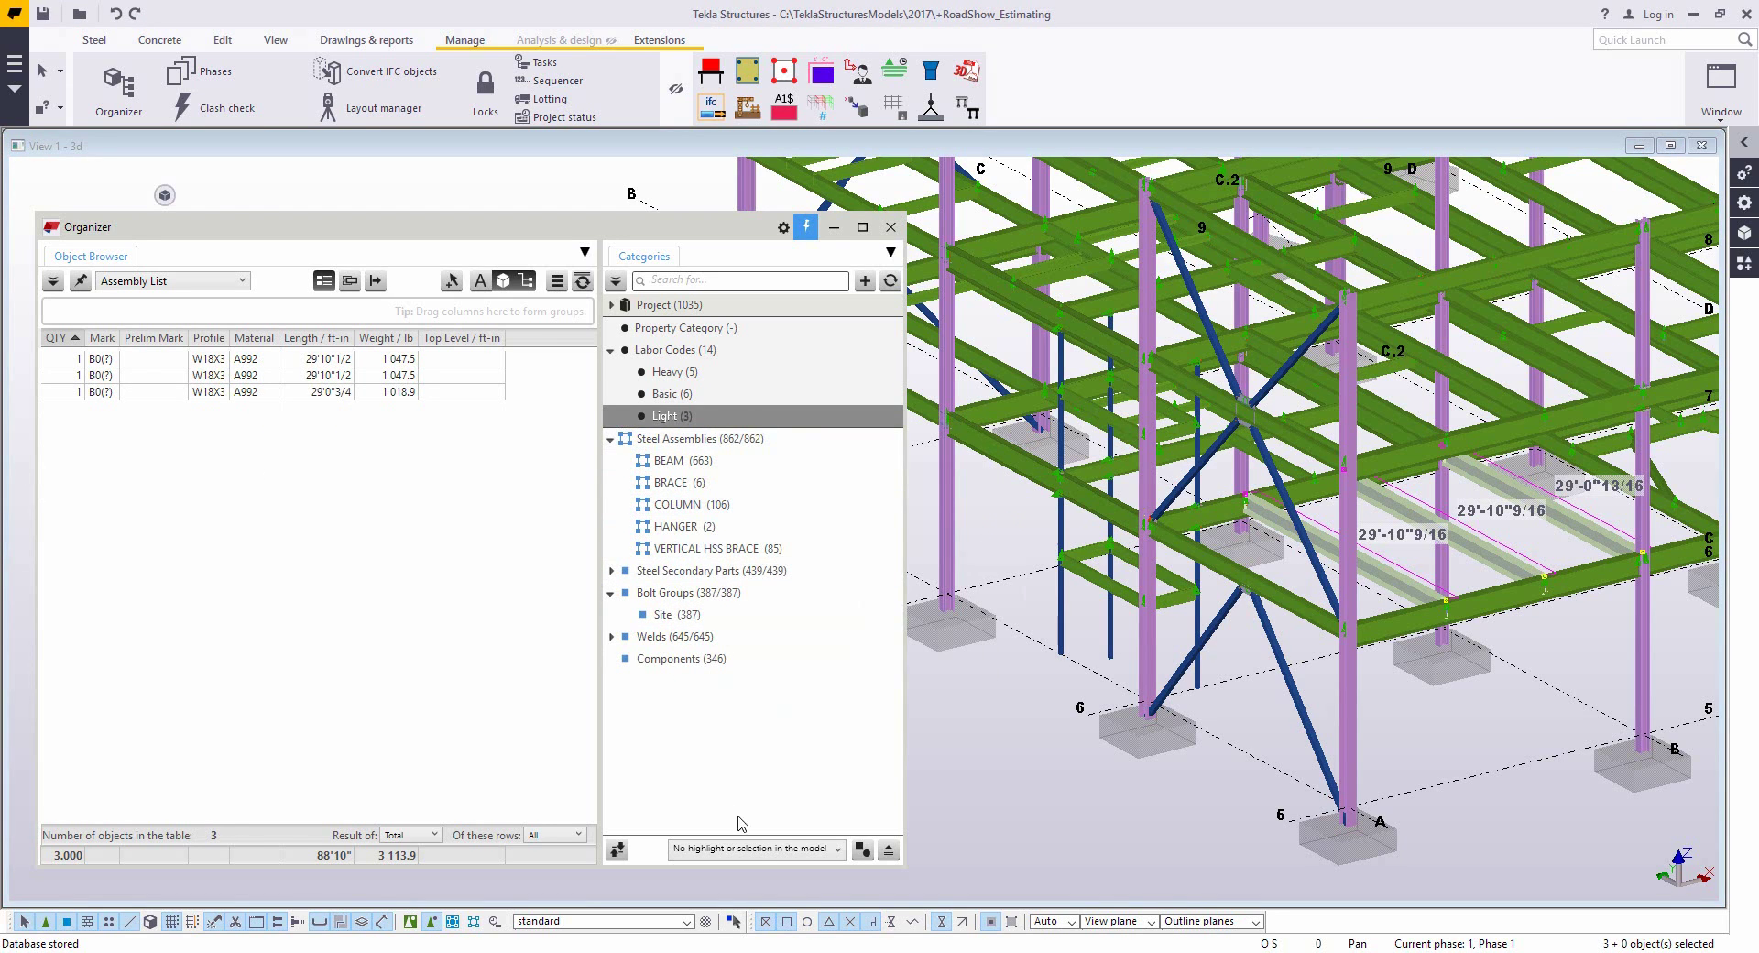
- Turn on automatic updating of the Object Browser and review the member lists of the Basic, Light and Heavy labor categories
click(689, 376)
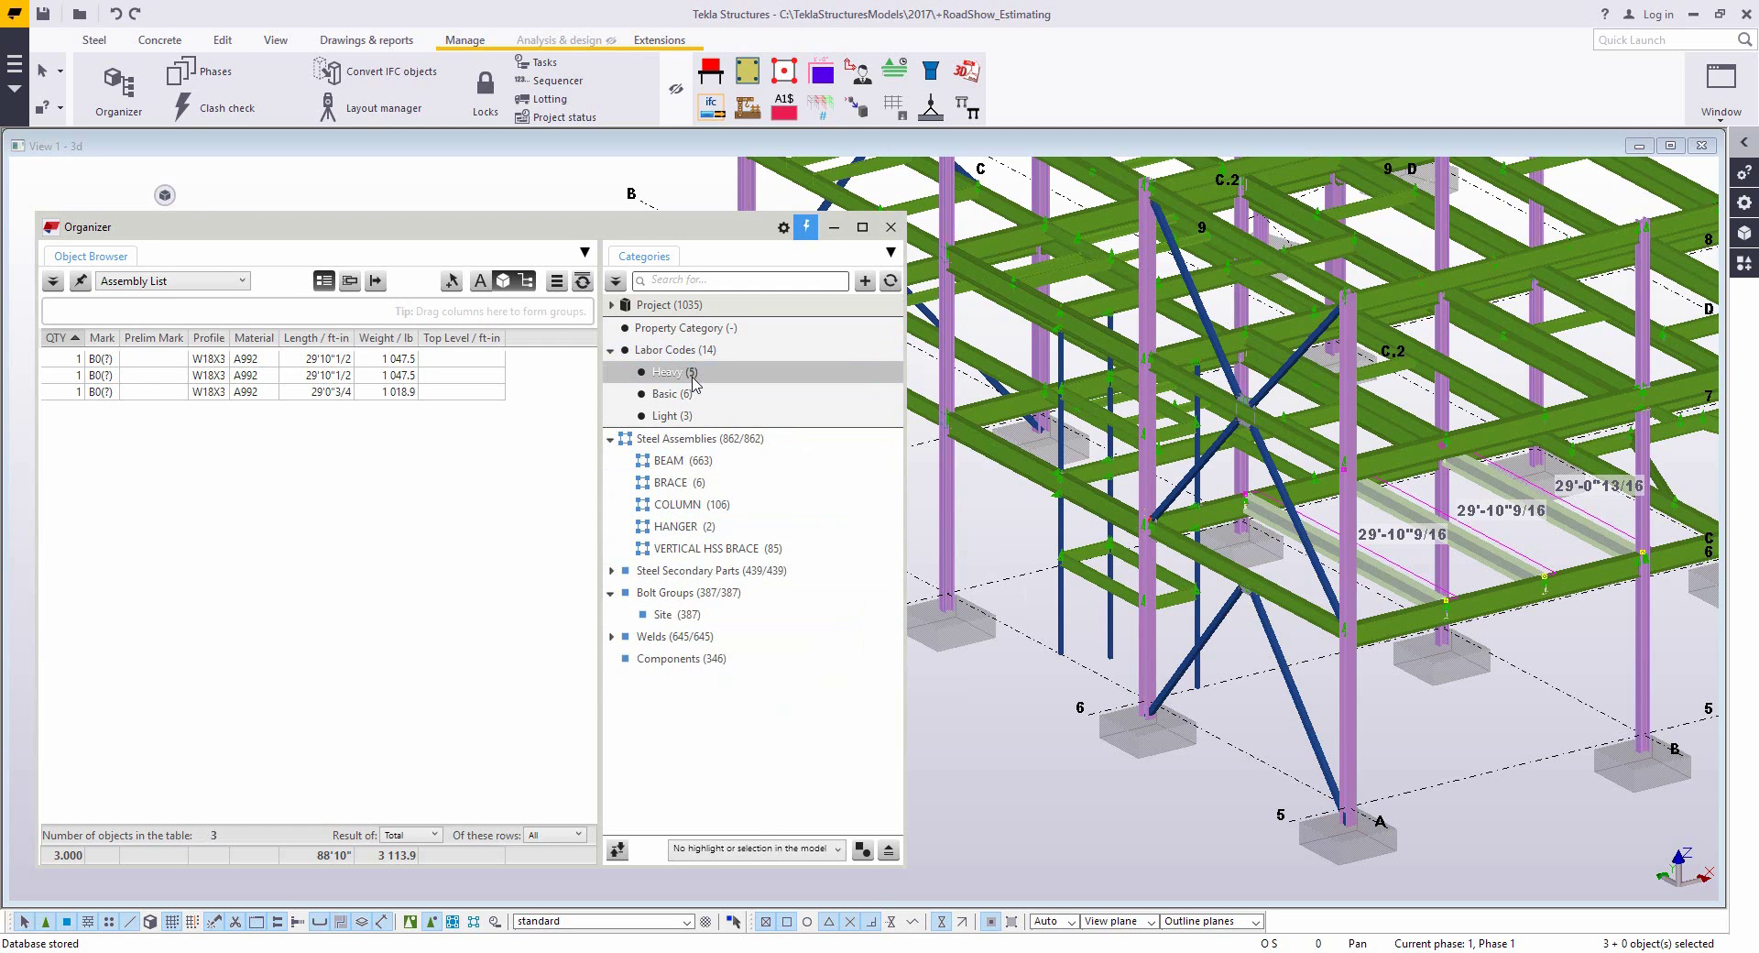
click(479, 286)
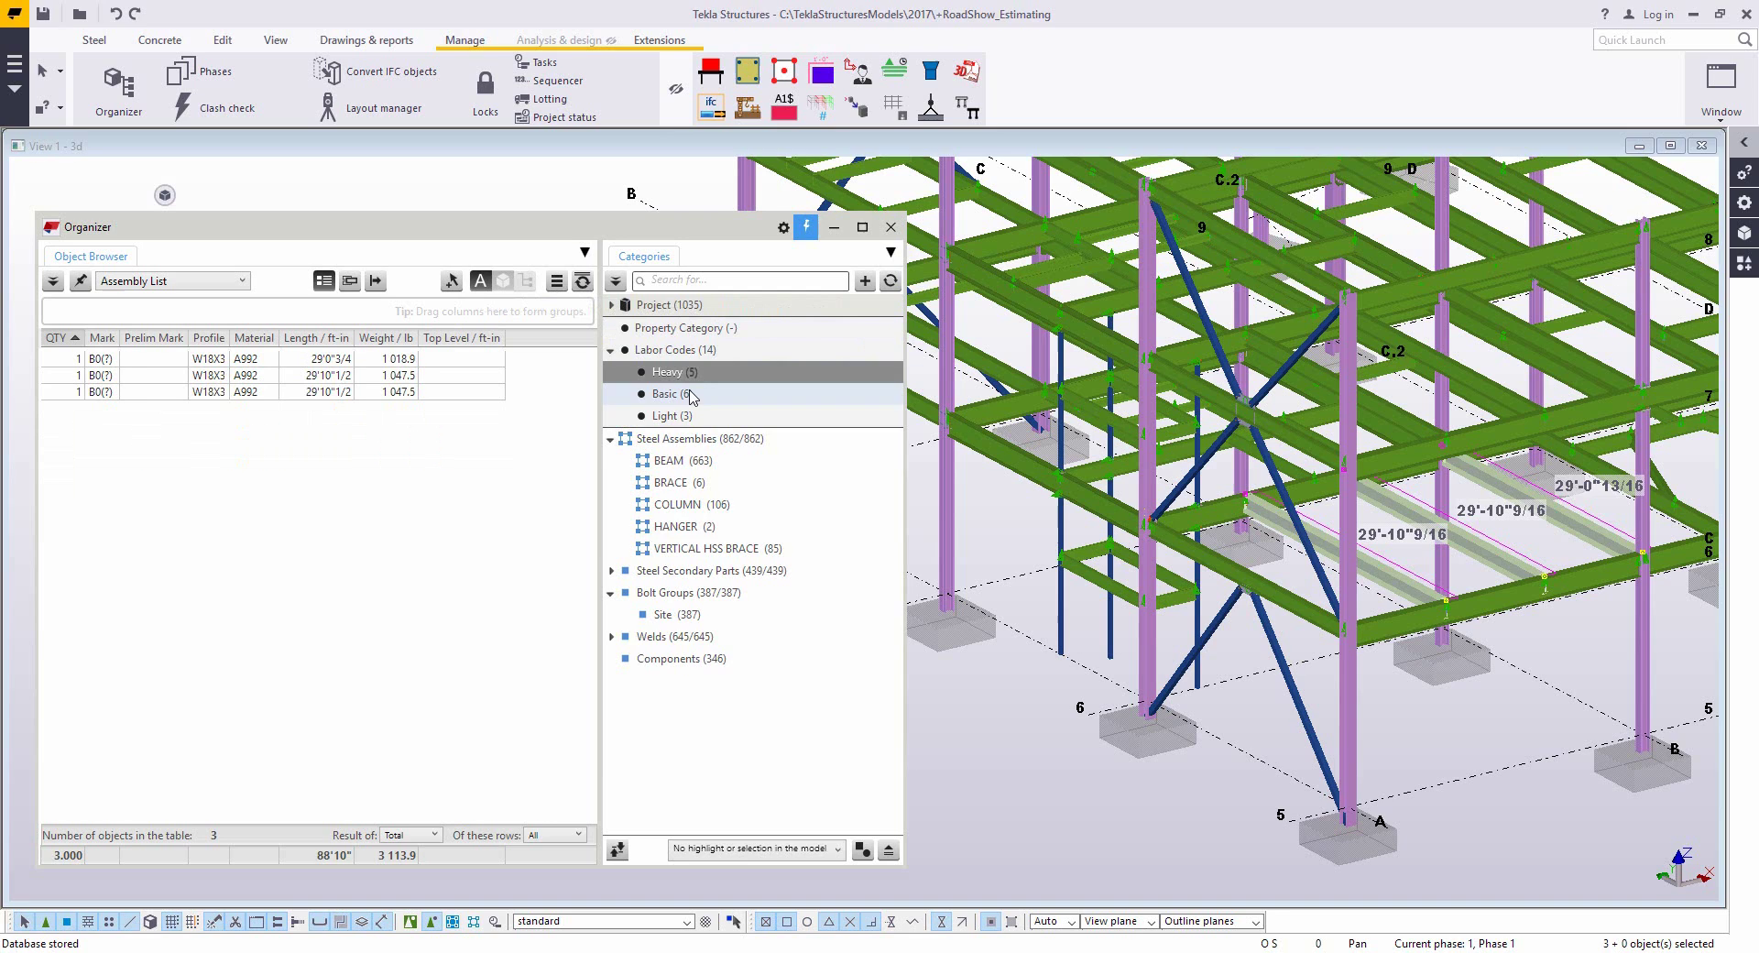
click(997, 785)
click(678, 394)
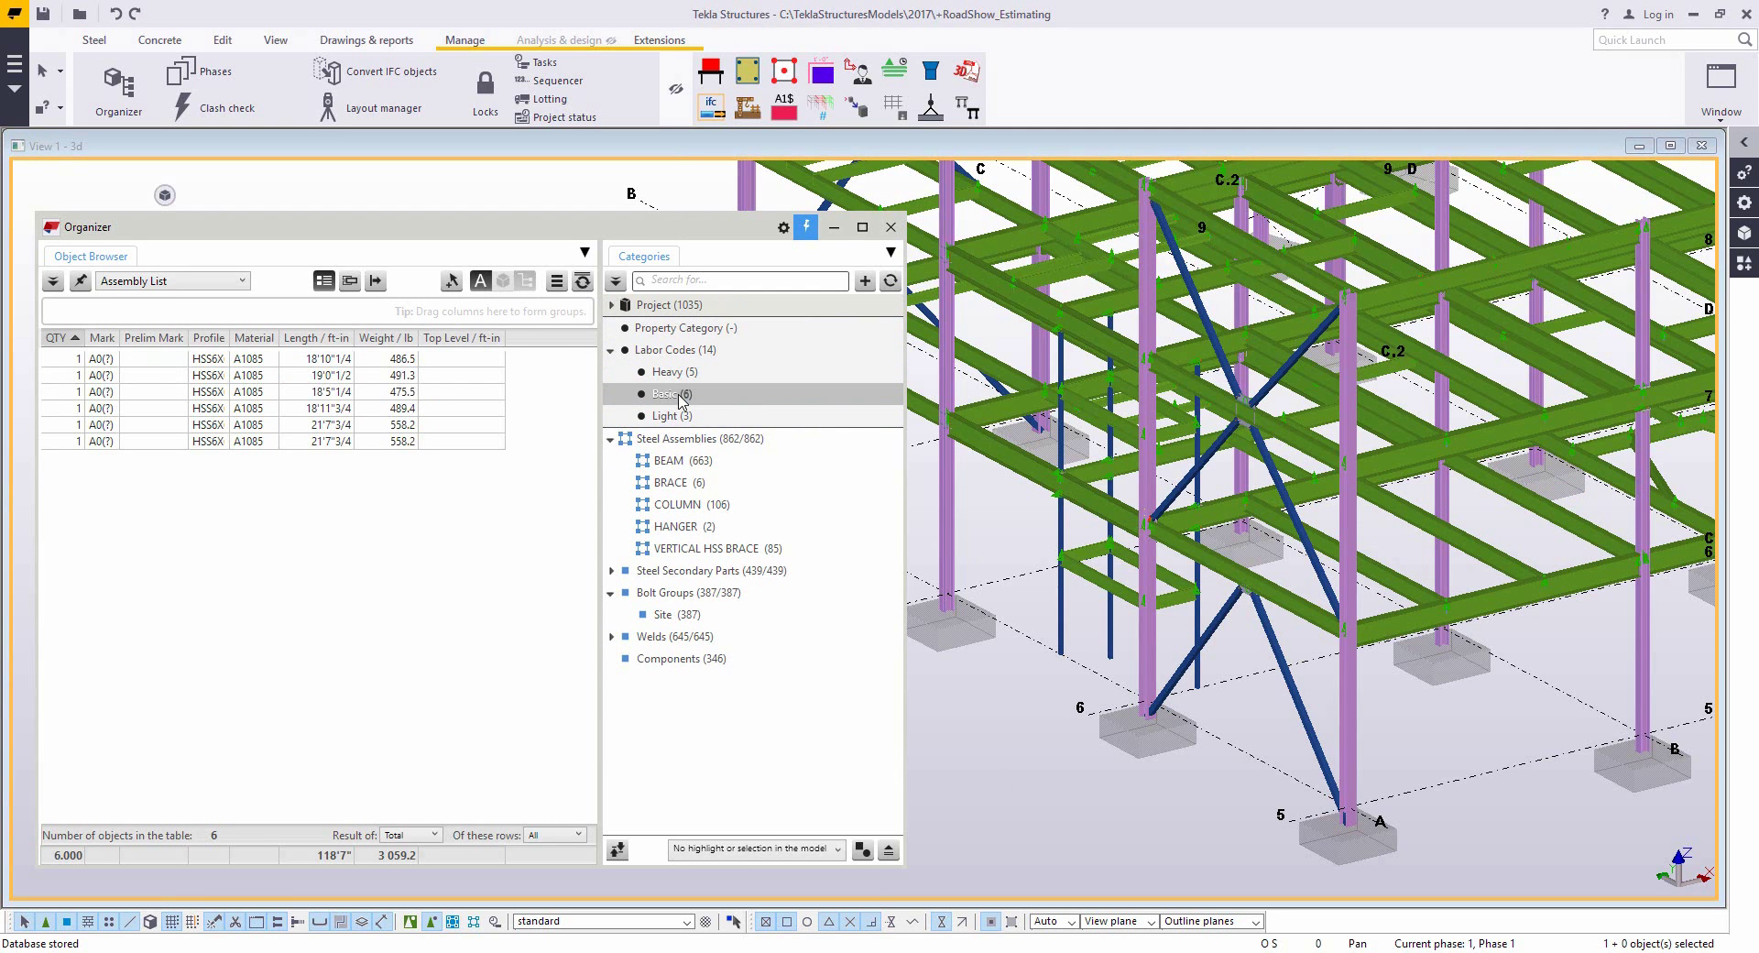
key(Down)
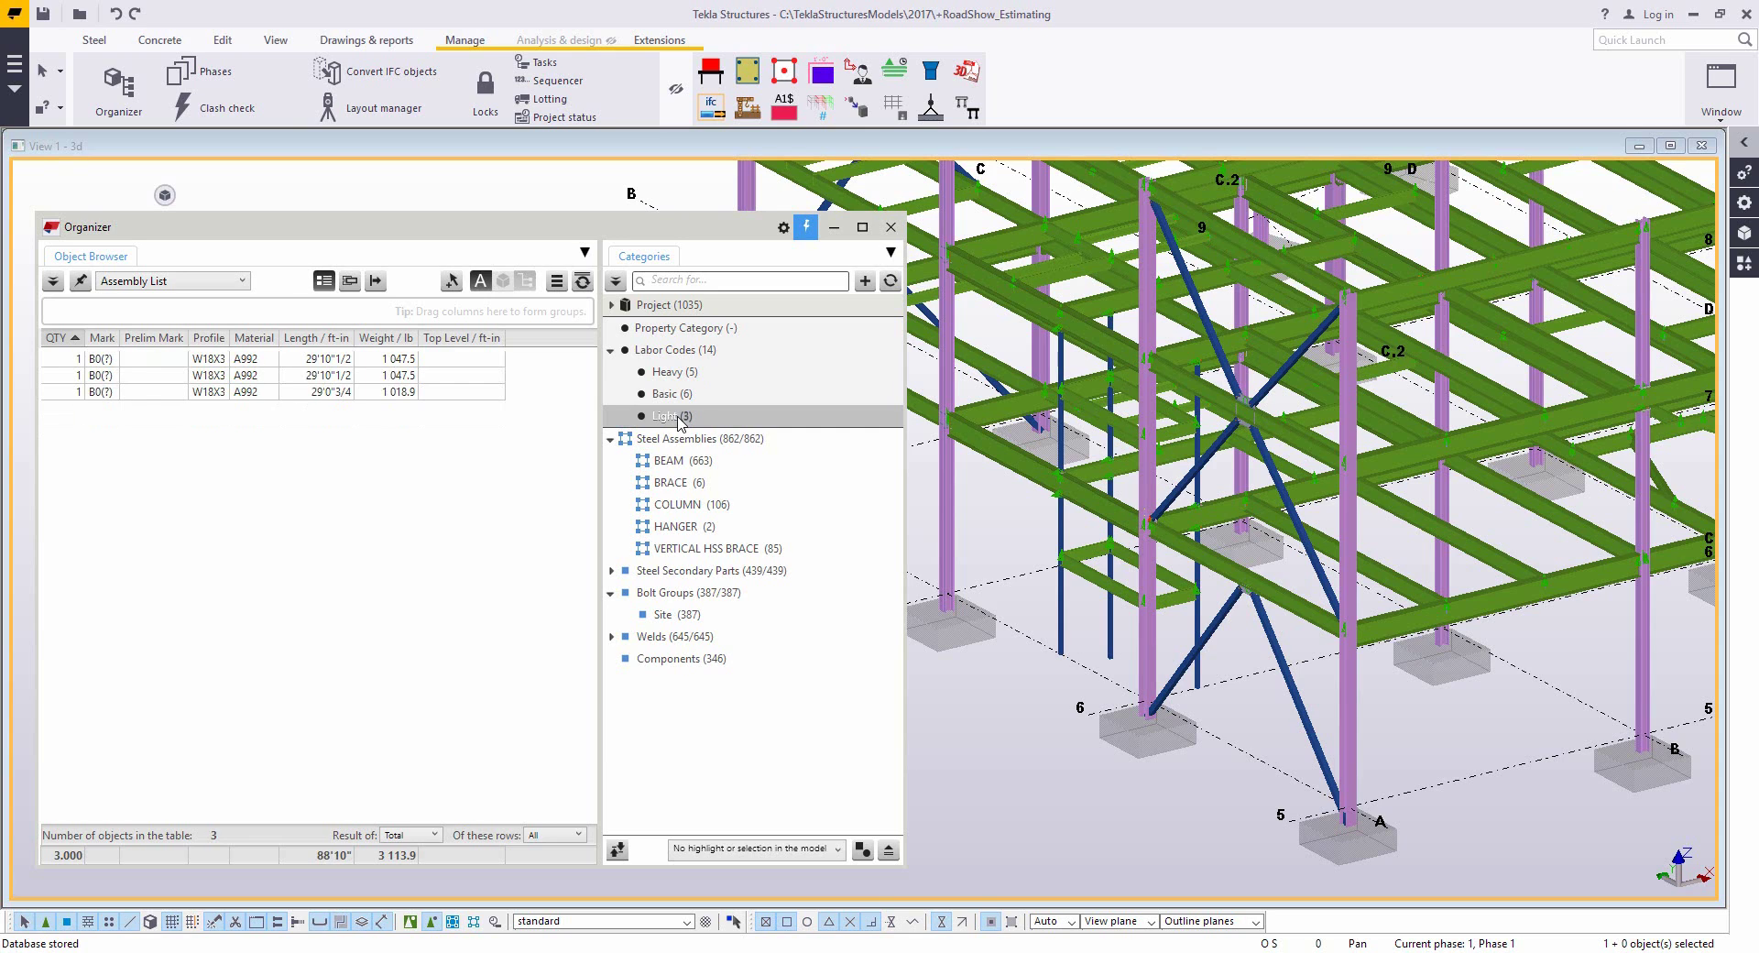
click(683, 374)
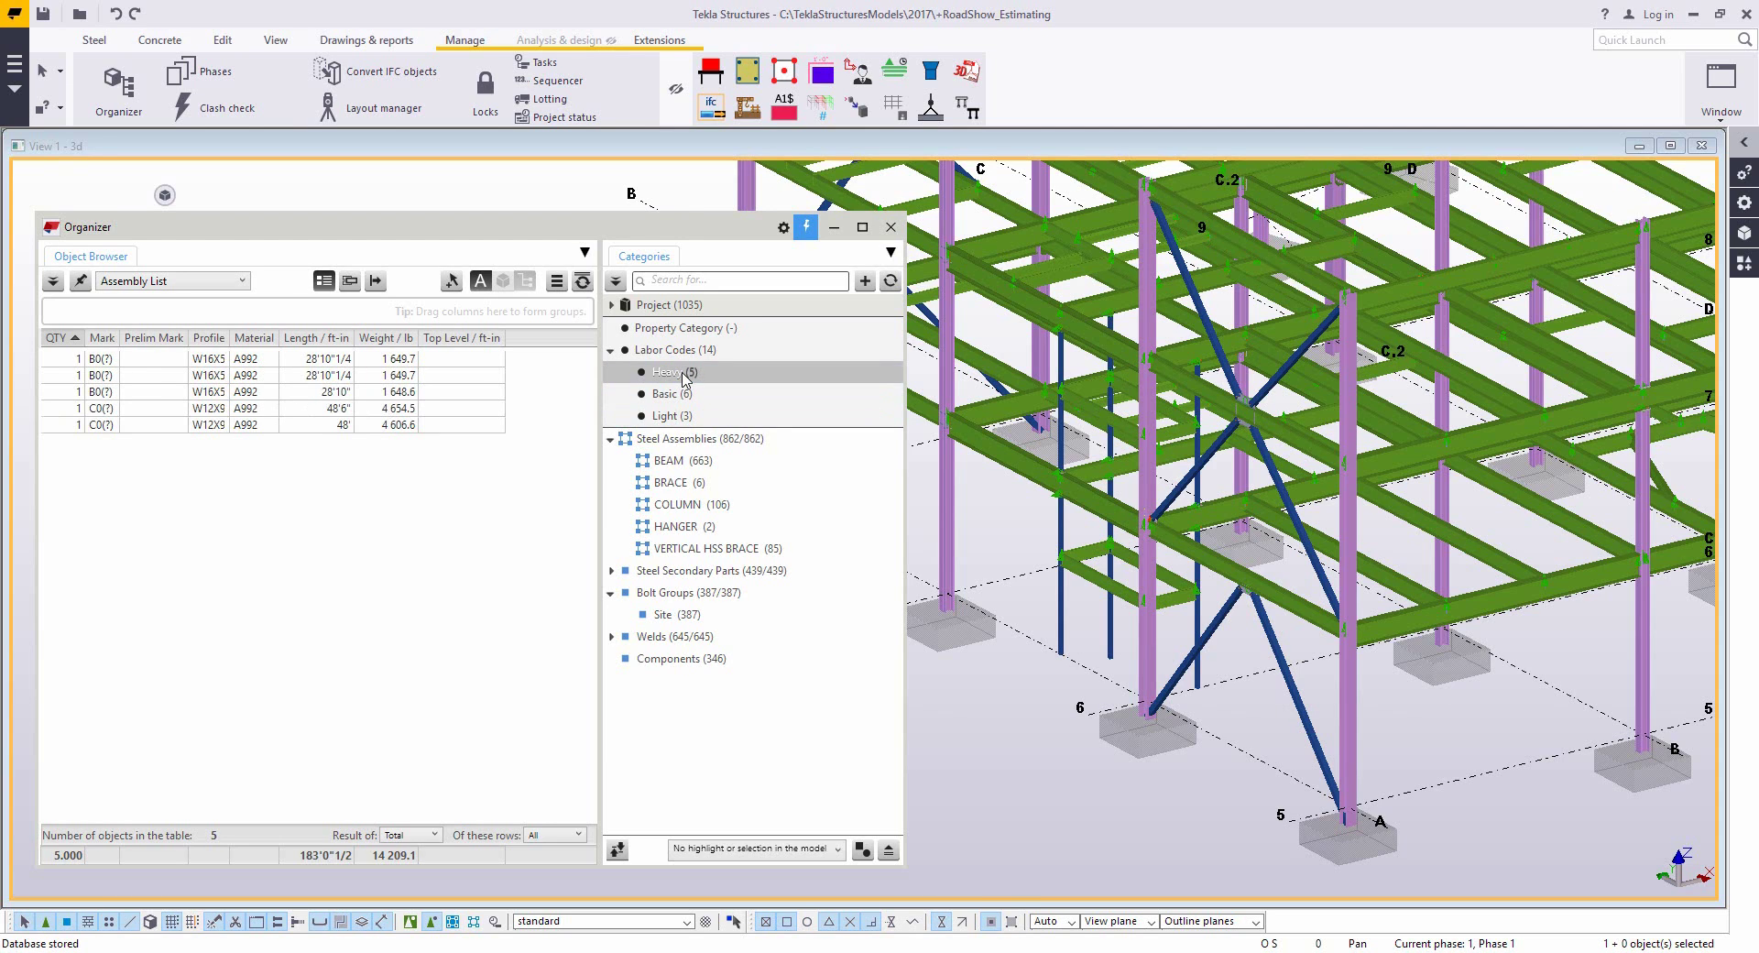
- Set category selection to highlight objects in the model and highlight the Heavy, Basic and Light members in turn
click(814, 851)
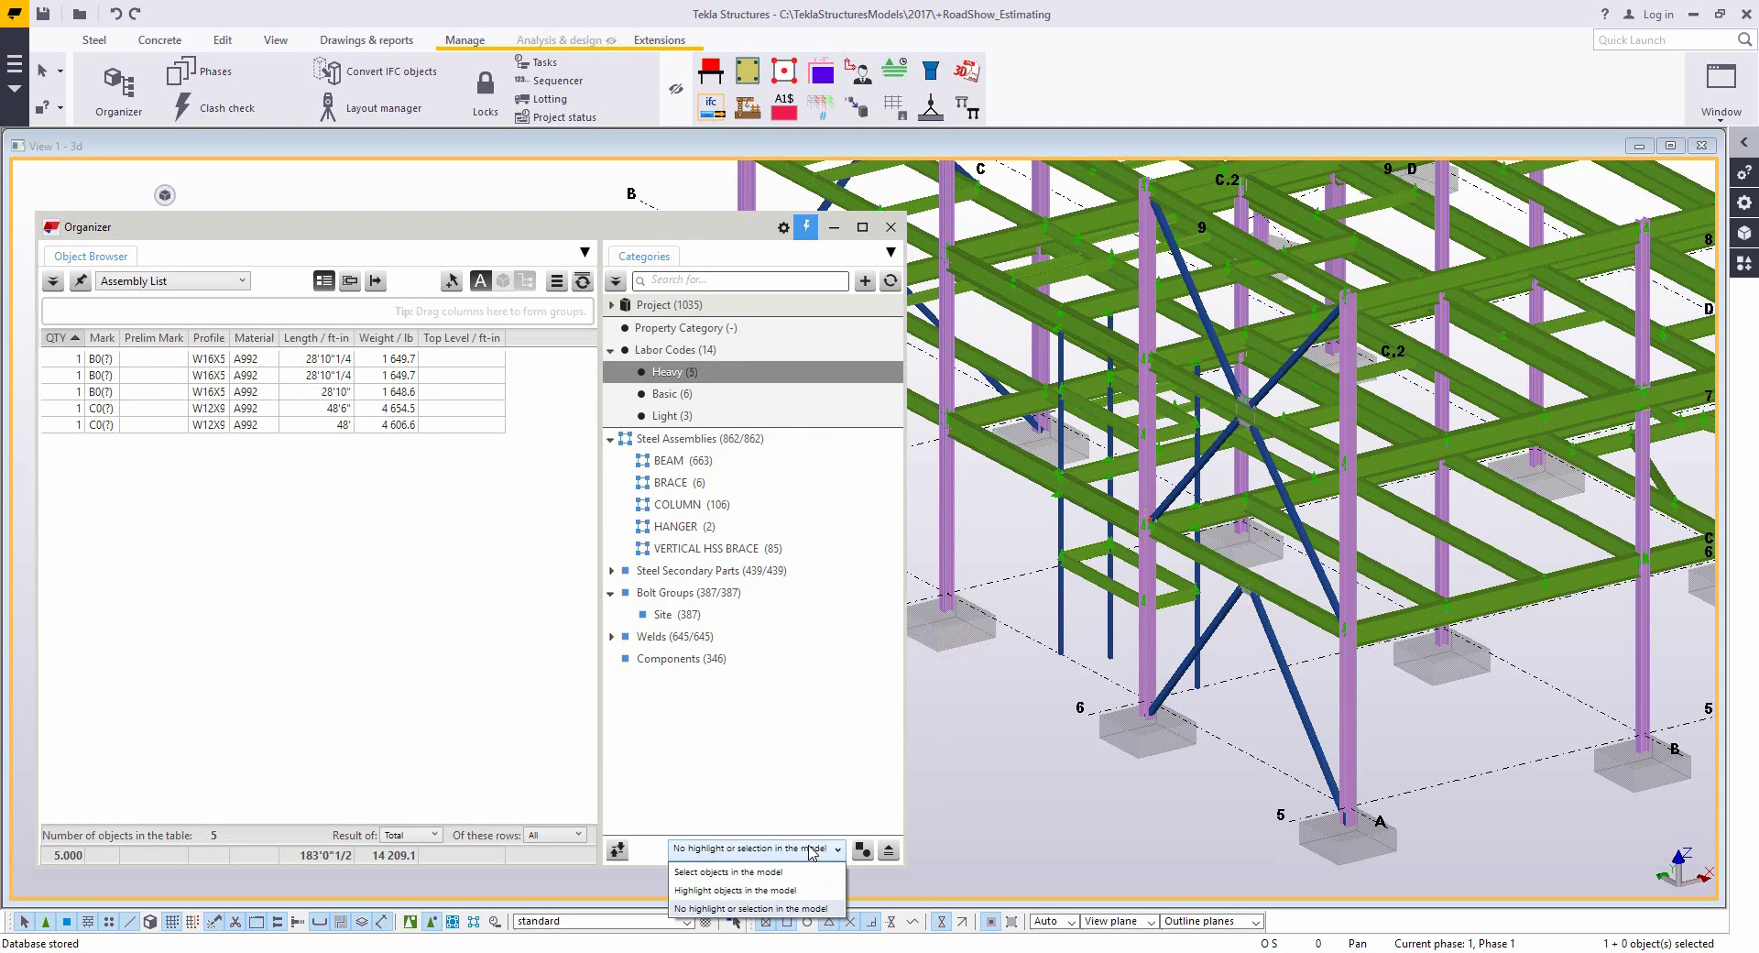
click(744, 891)
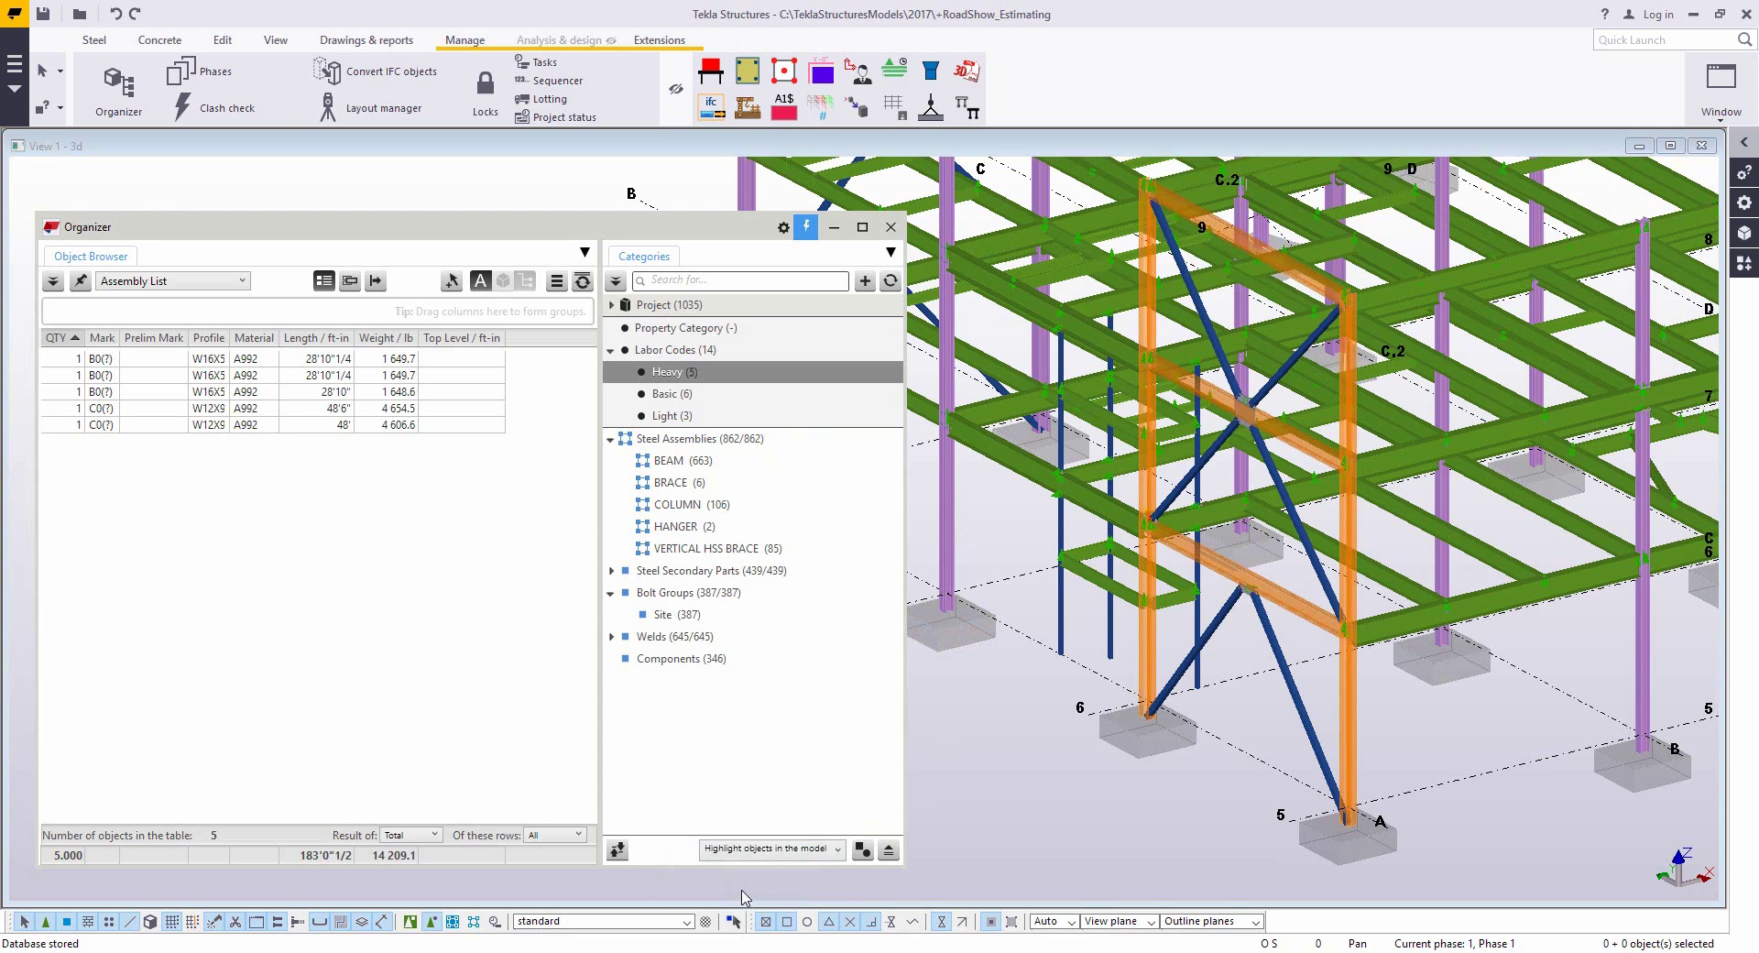
click(683, 394)
click(689, 416)
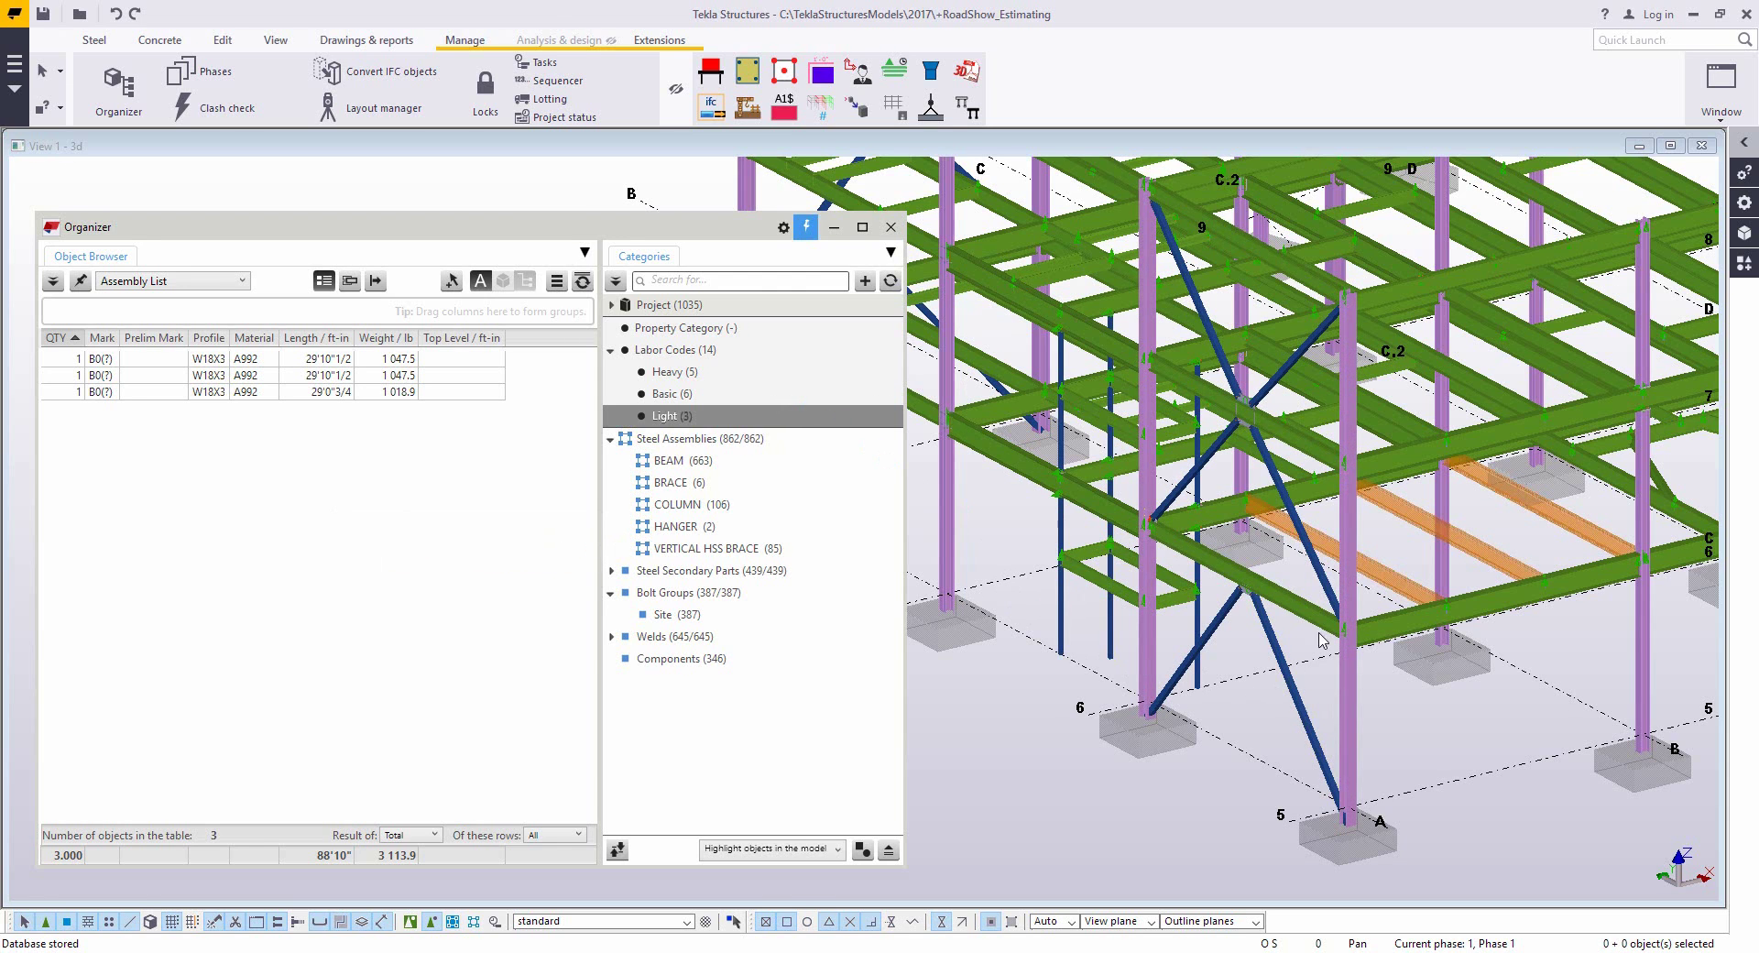
- Inspect User Field 1 in the user-defined attributes of the column at grid A-5, and close its properties
double_click(1356, 536)
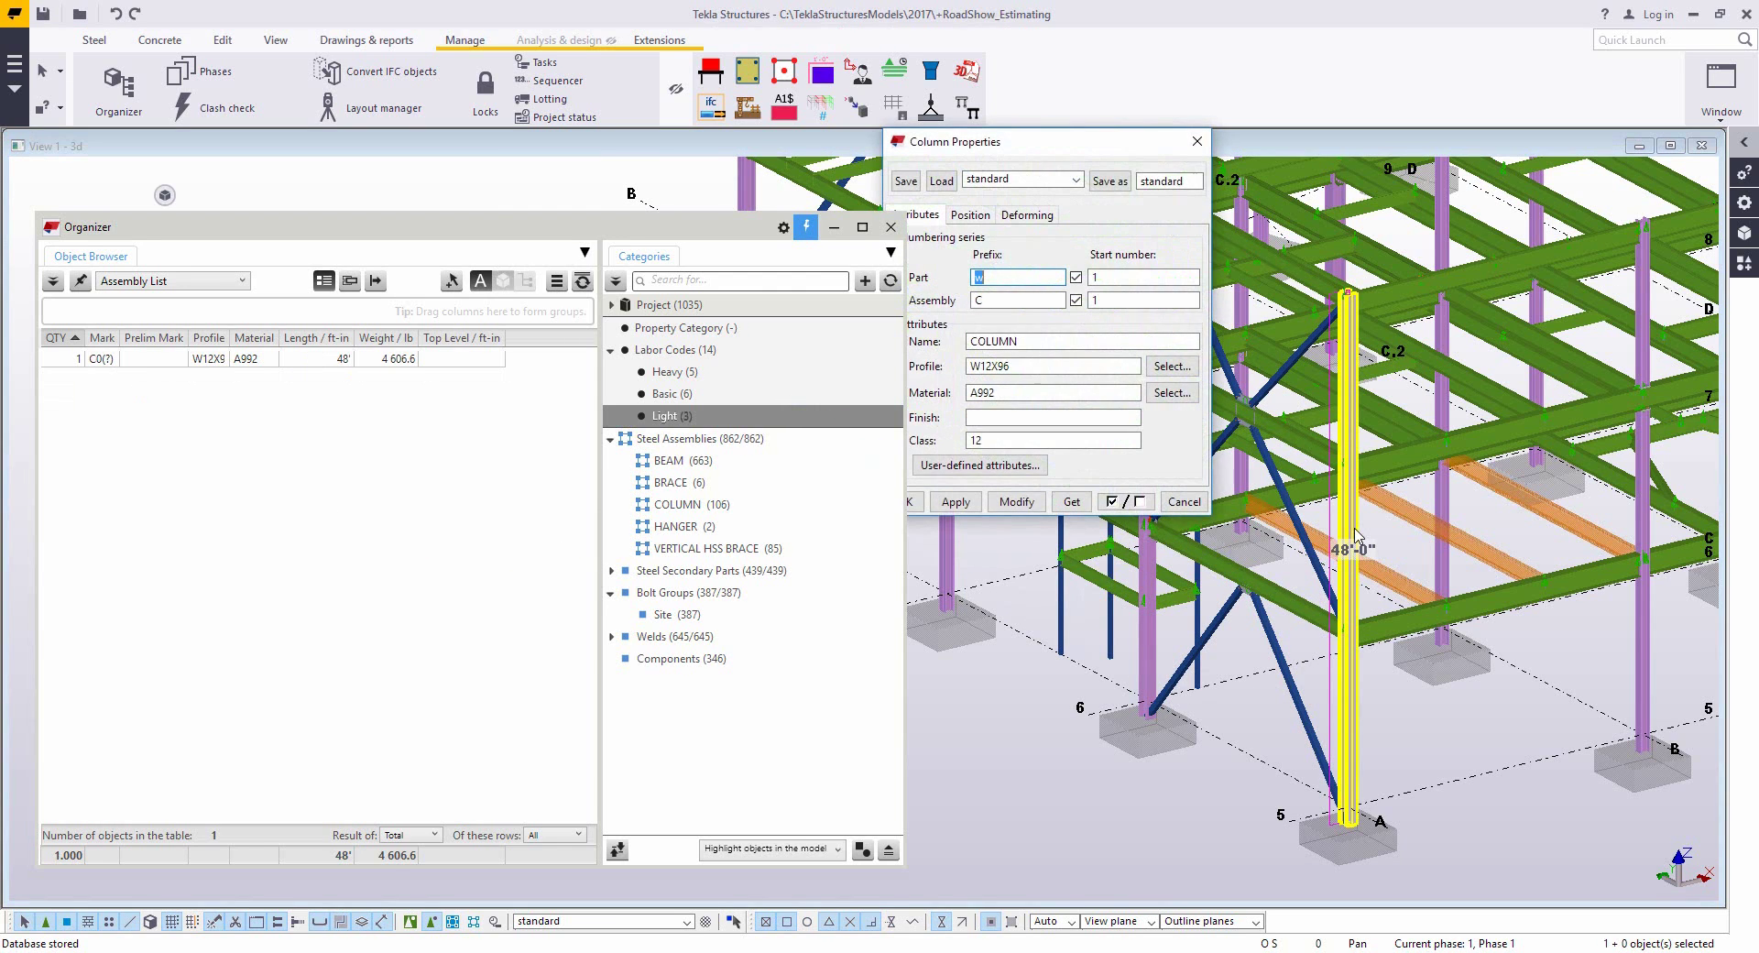
click(1003, 465)
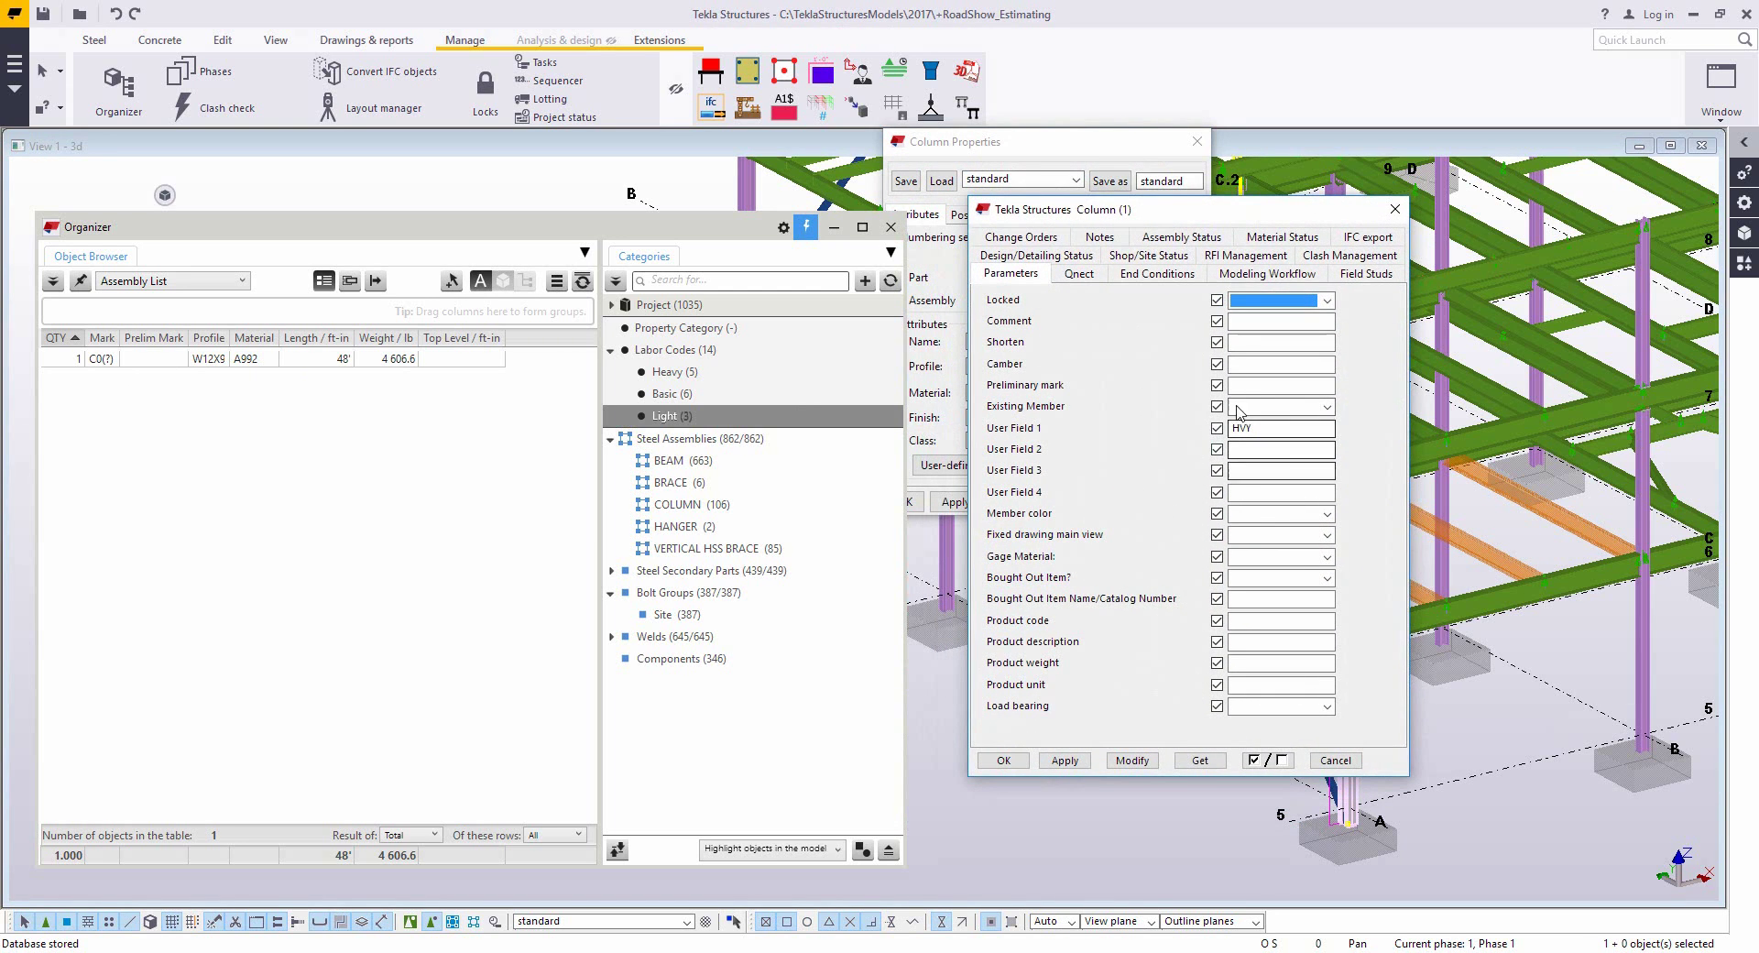
click(1393, 209)
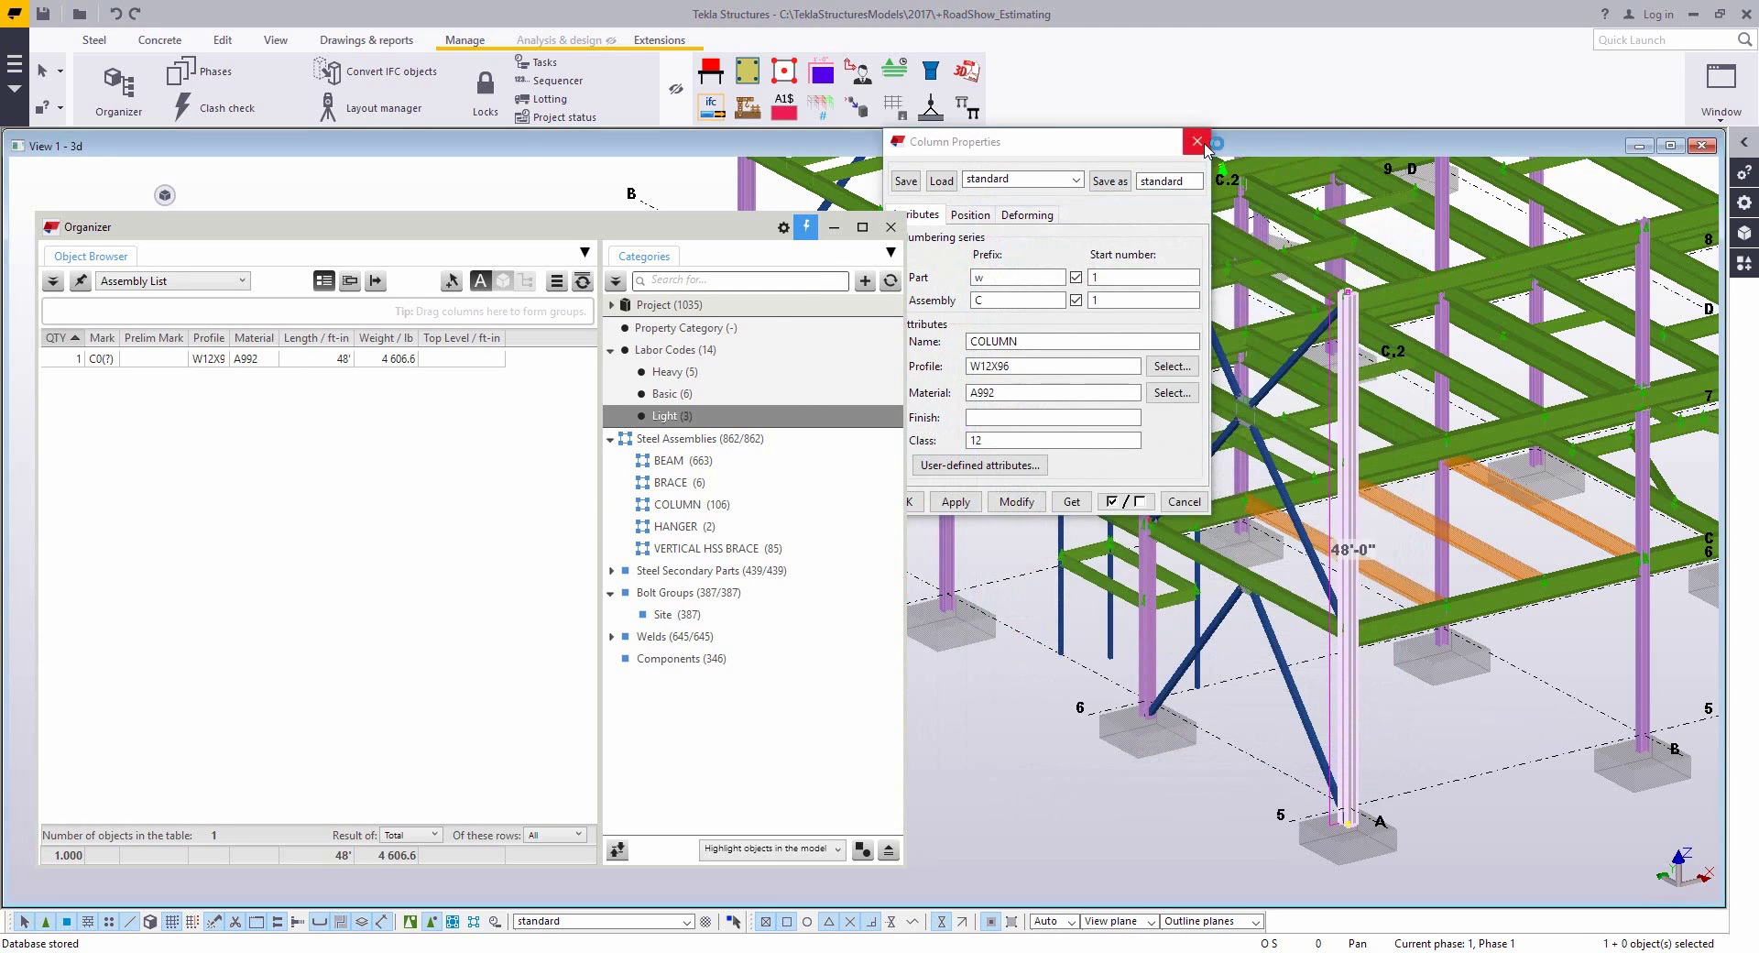
click(1197, 141)
- Deselect the column and redraw the view to clear the category highlighting
click(1026, 836)
right_click(1027, 835)
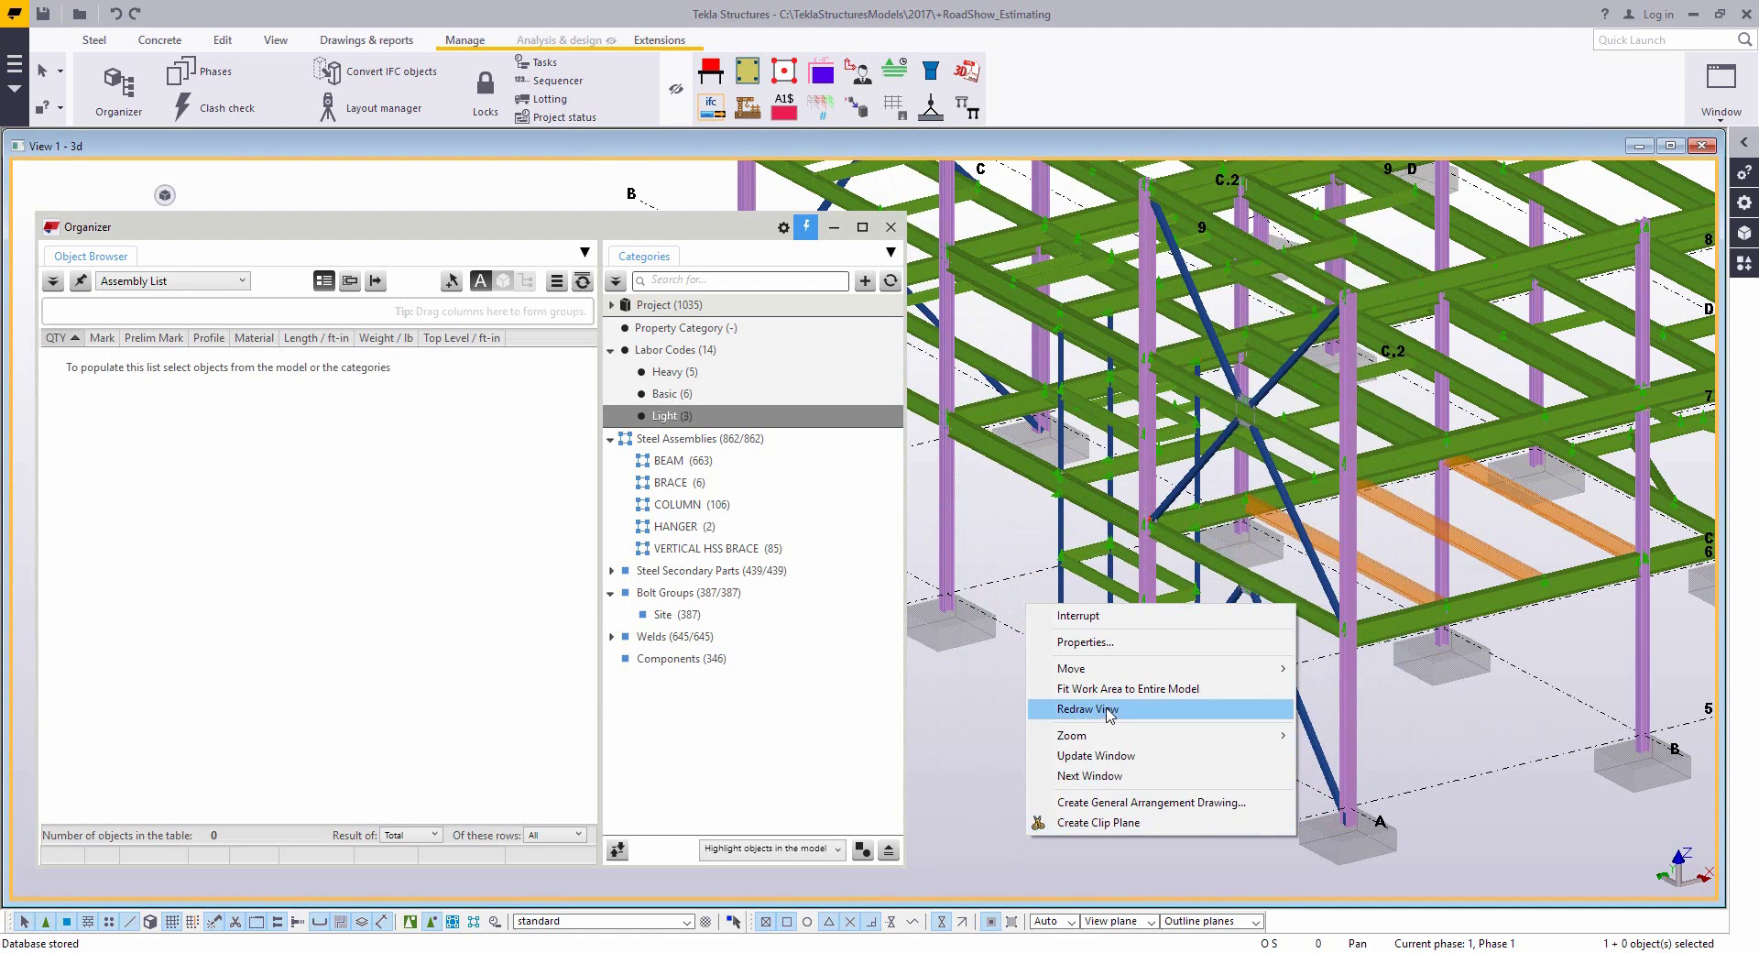
click(1110, 715)
- Check User Field 1 in the user-defined attributes of the Light infill beam nearest the braced bay, and cancel its properties
double_click(1400, 580)
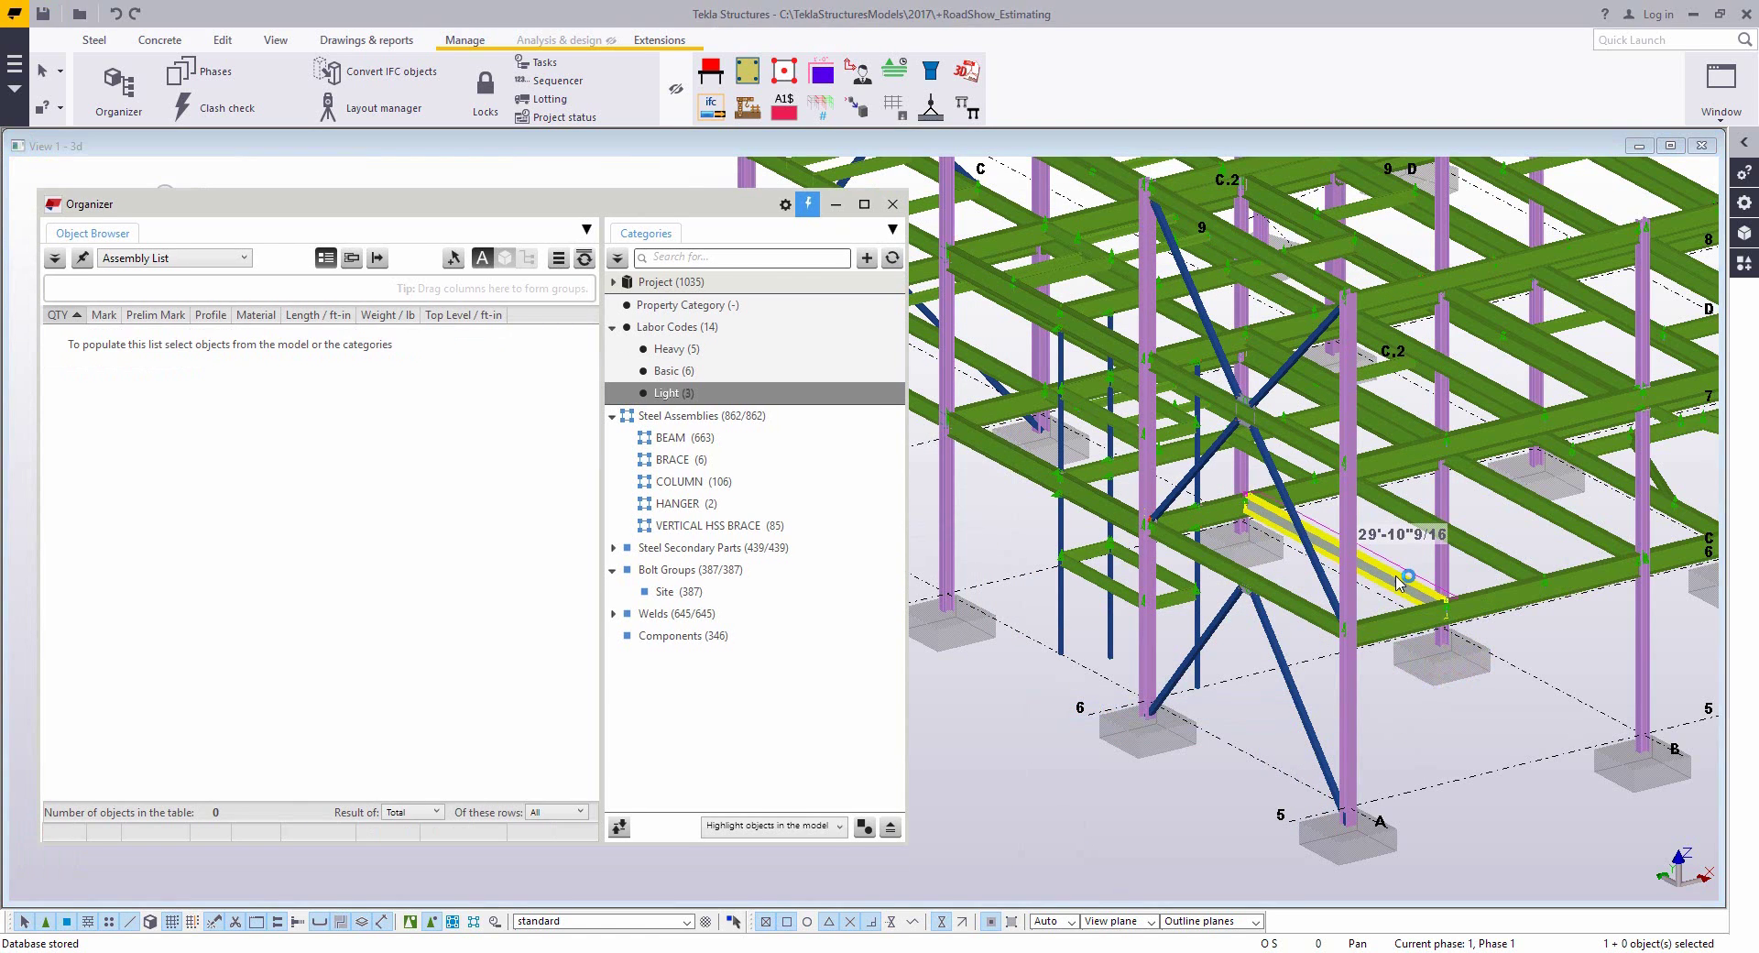
text(w)
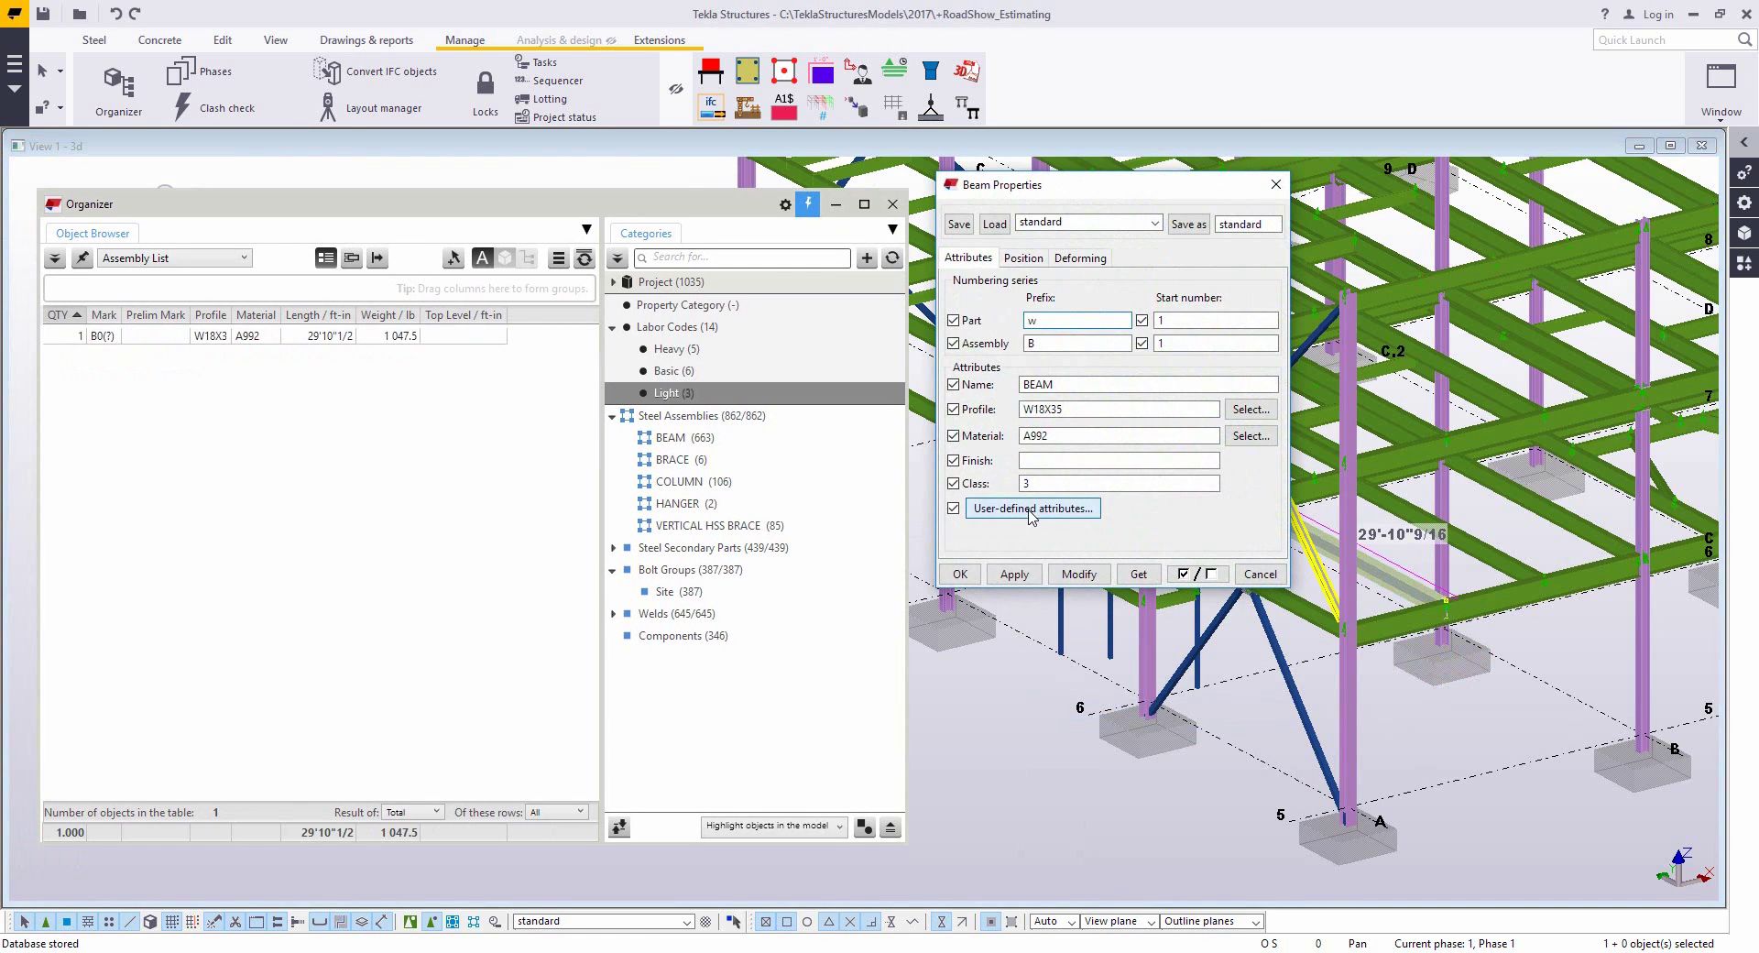
click(1032, 508)
click(1557, 423)
text(LGHT)
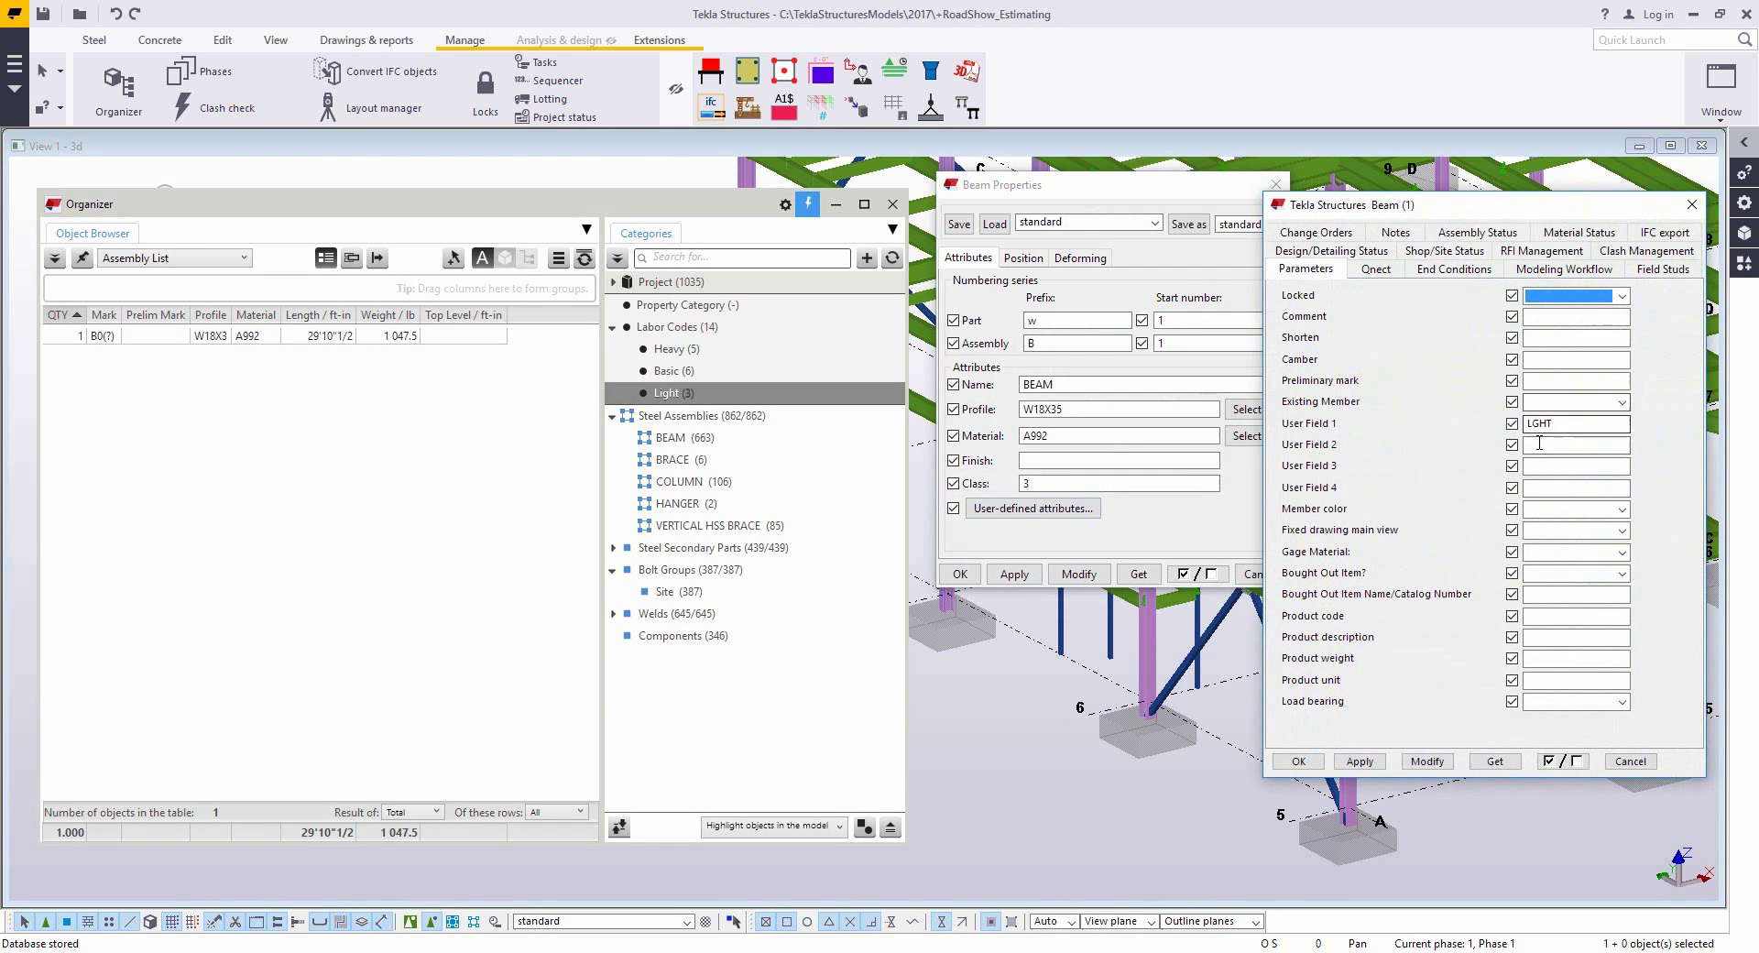
click(1629, 761)
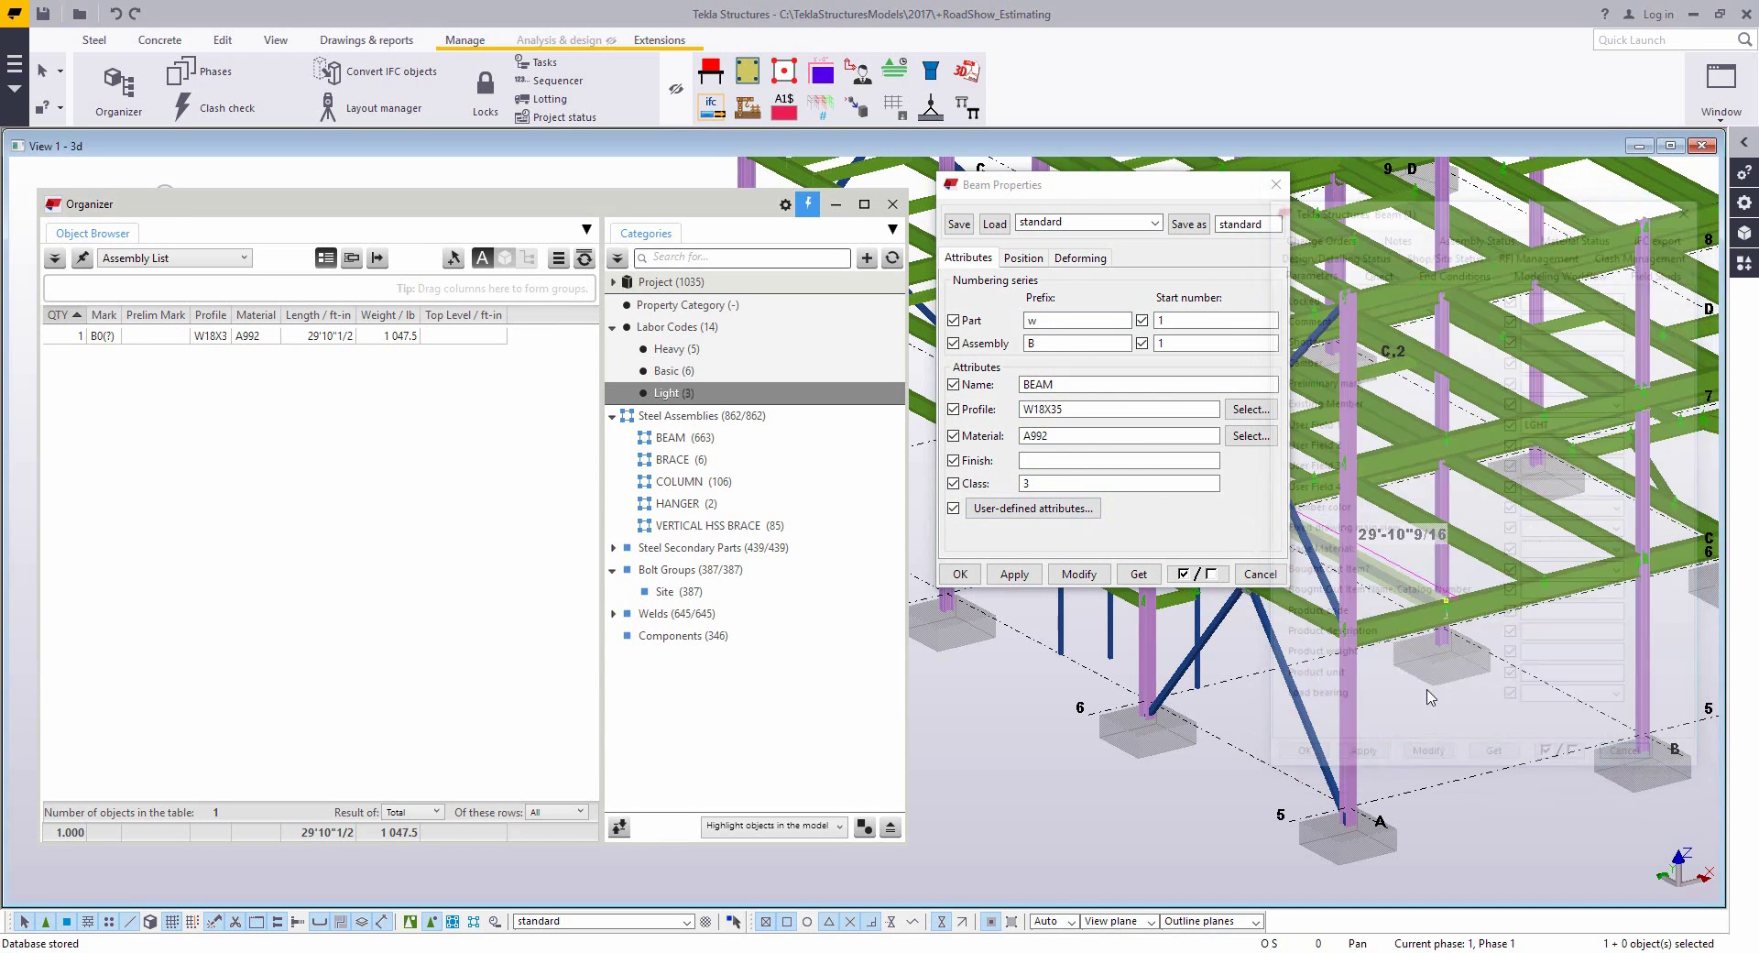
click(1261, 574)
click(1033, 766)
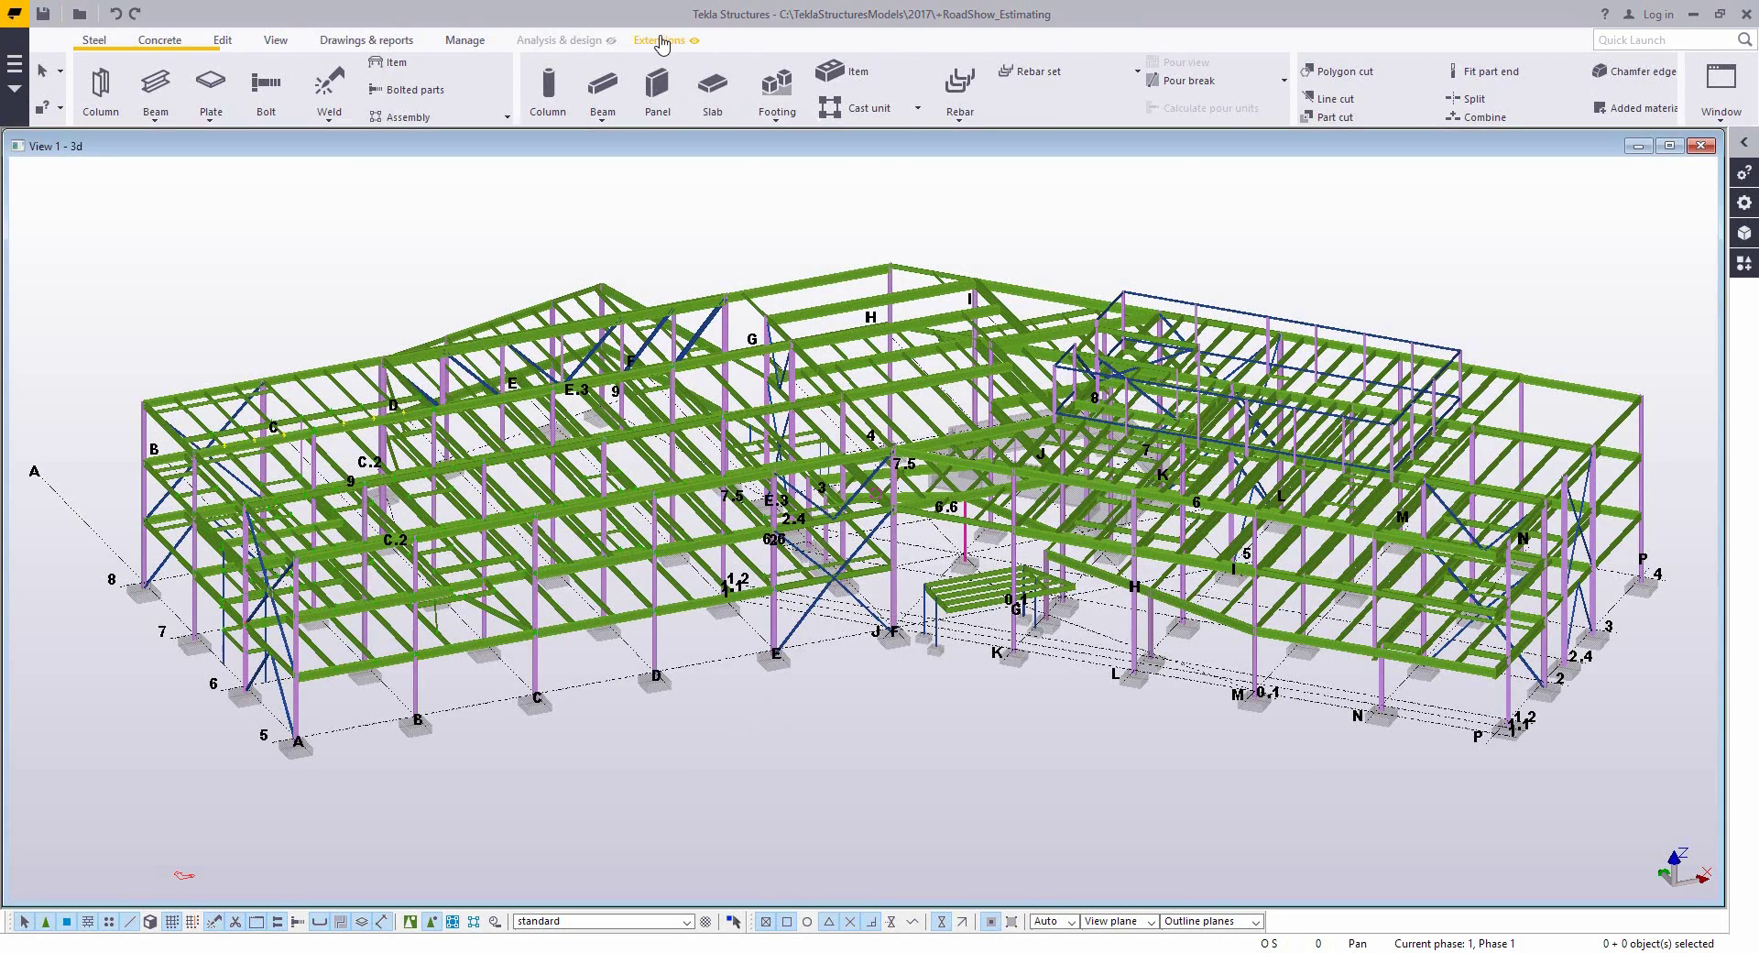
- Review the 3D-PDF export settings and publish all objects as 3D-PDF-Model to the .\PDF folder, with the file opened after publishing
click(660, 42)
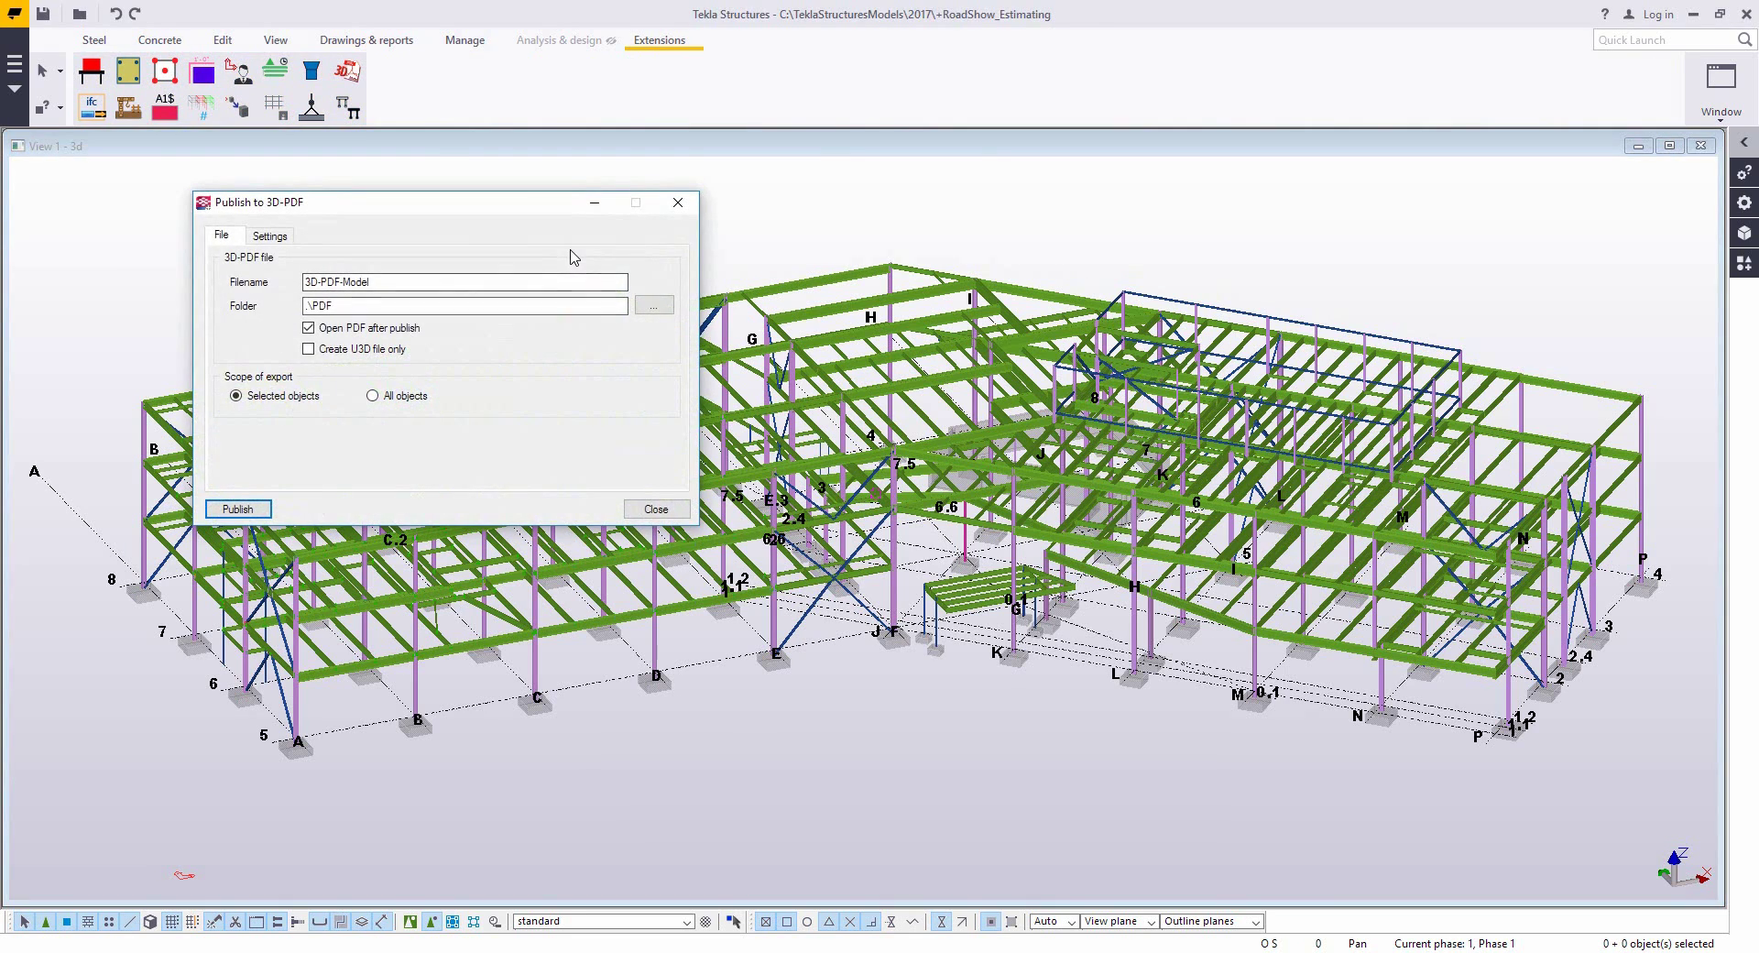
drag(443, 206, 386, 181)
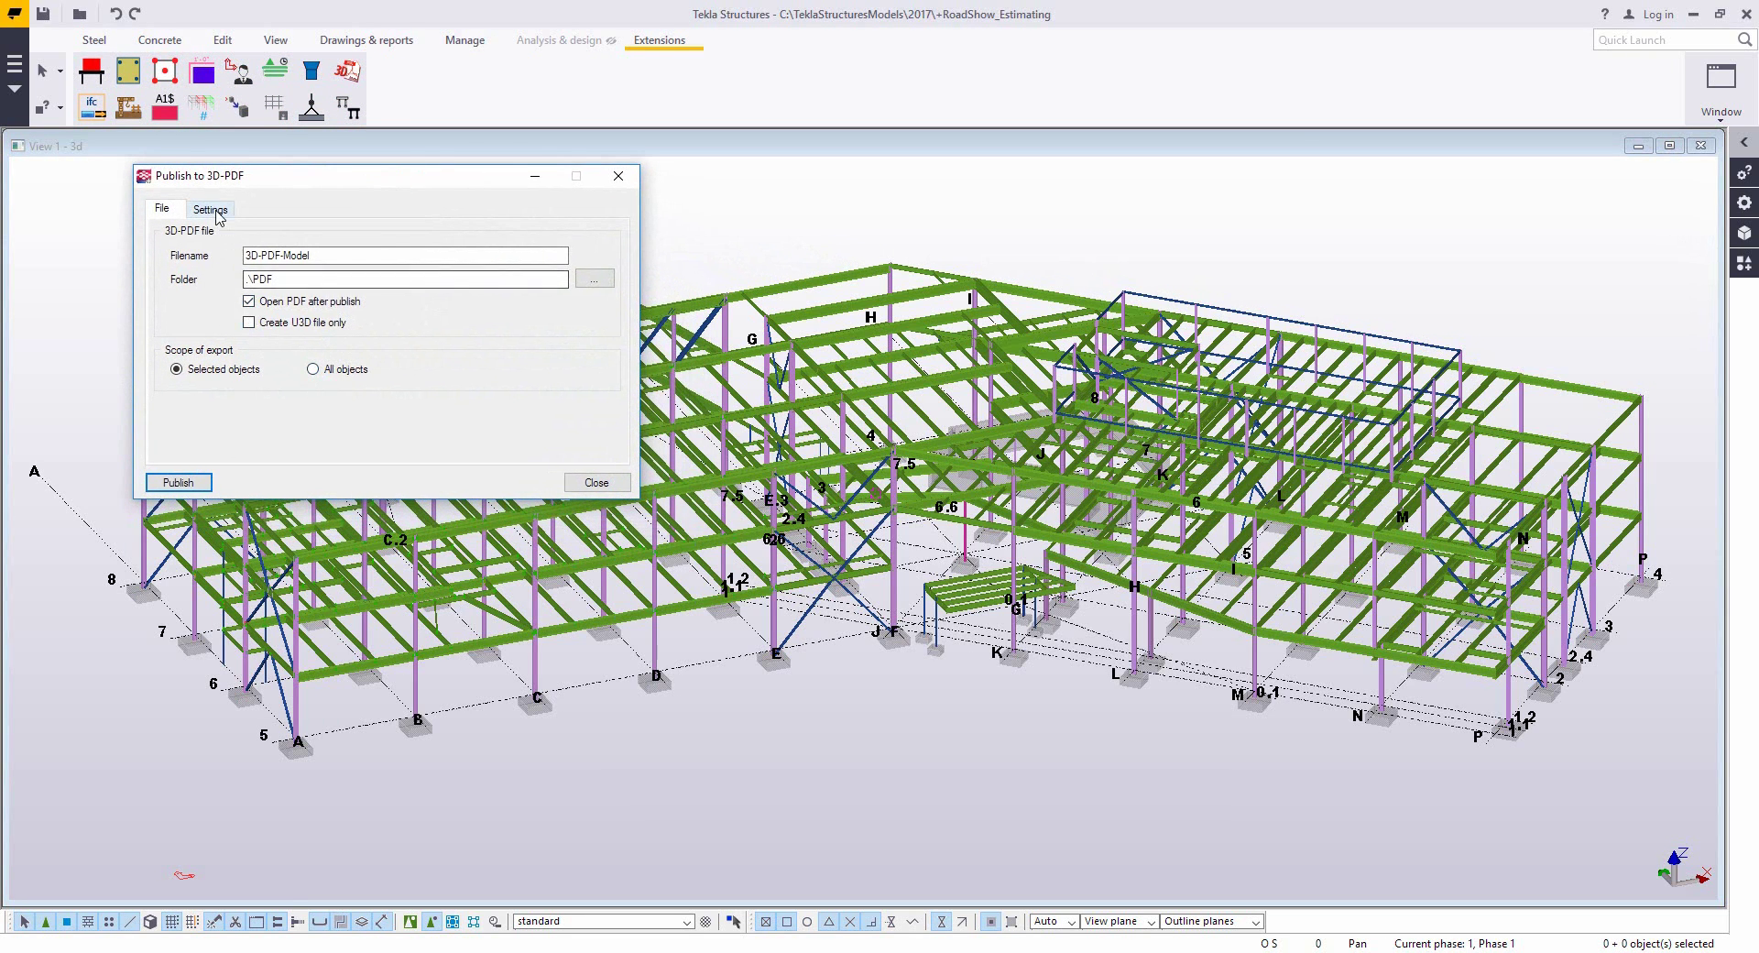
click(220, 210)
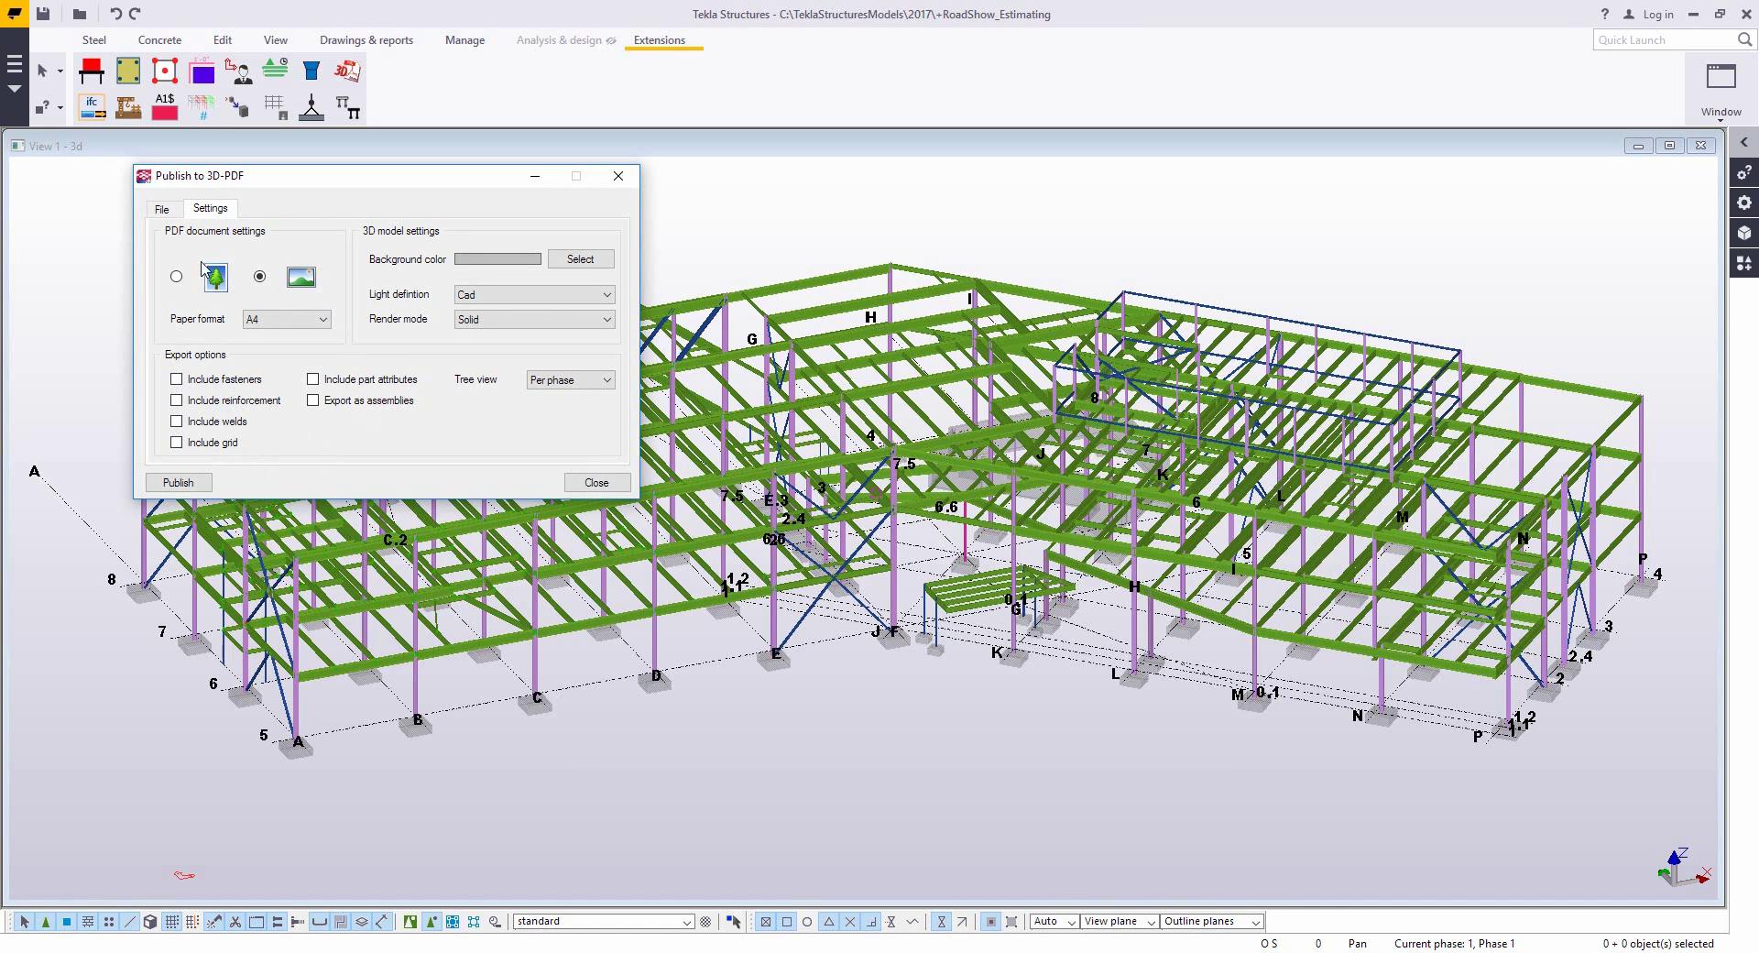
click(167, 214)
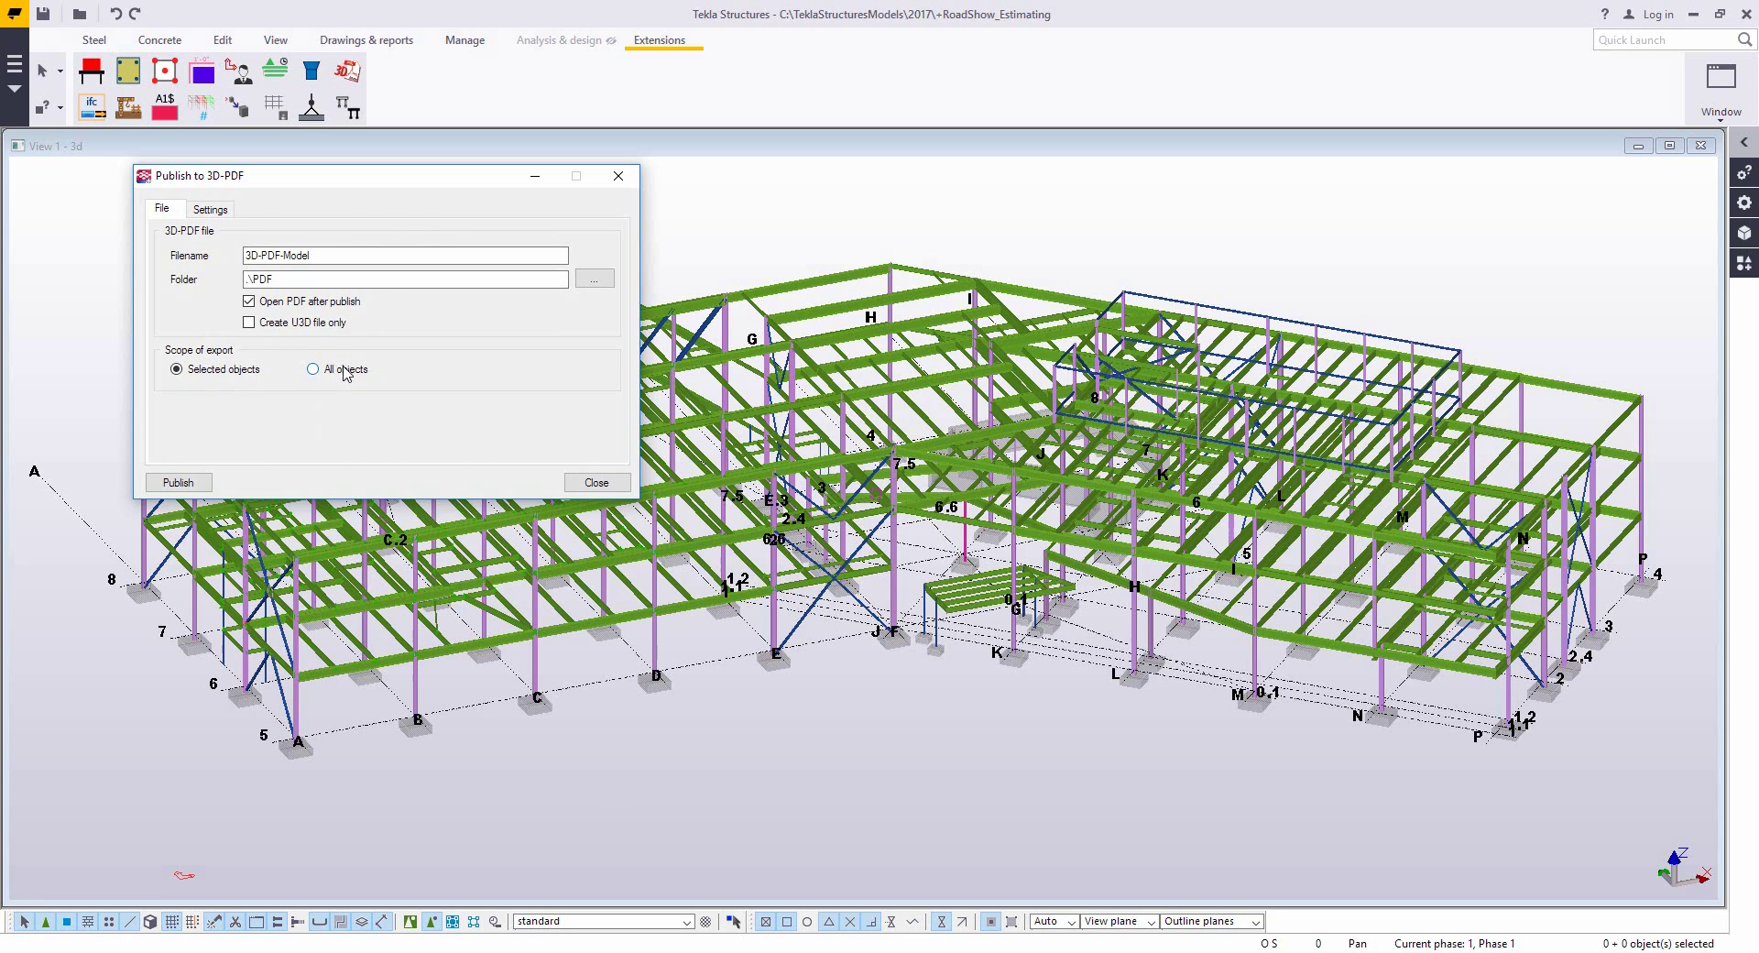
click(178, 482)
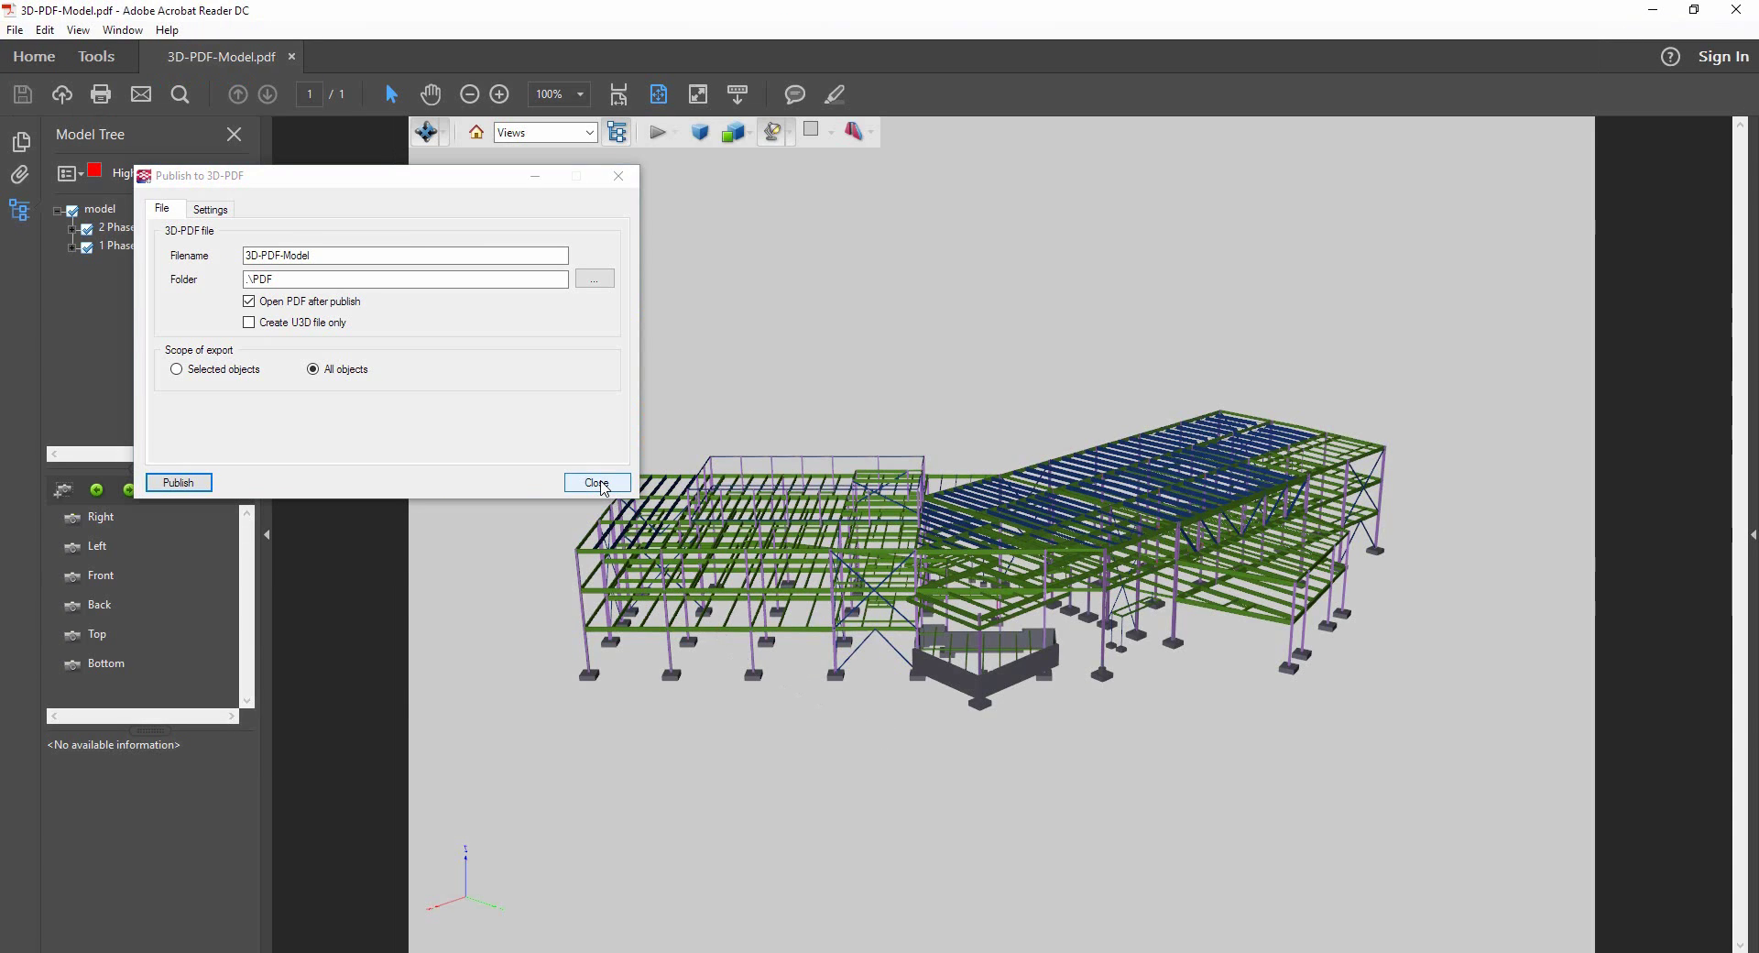
- Close the 3D-PDF publishing dialog and resize the Adobe Acrobat Reader window so it floats beside the Tekla model
click(603, 488)
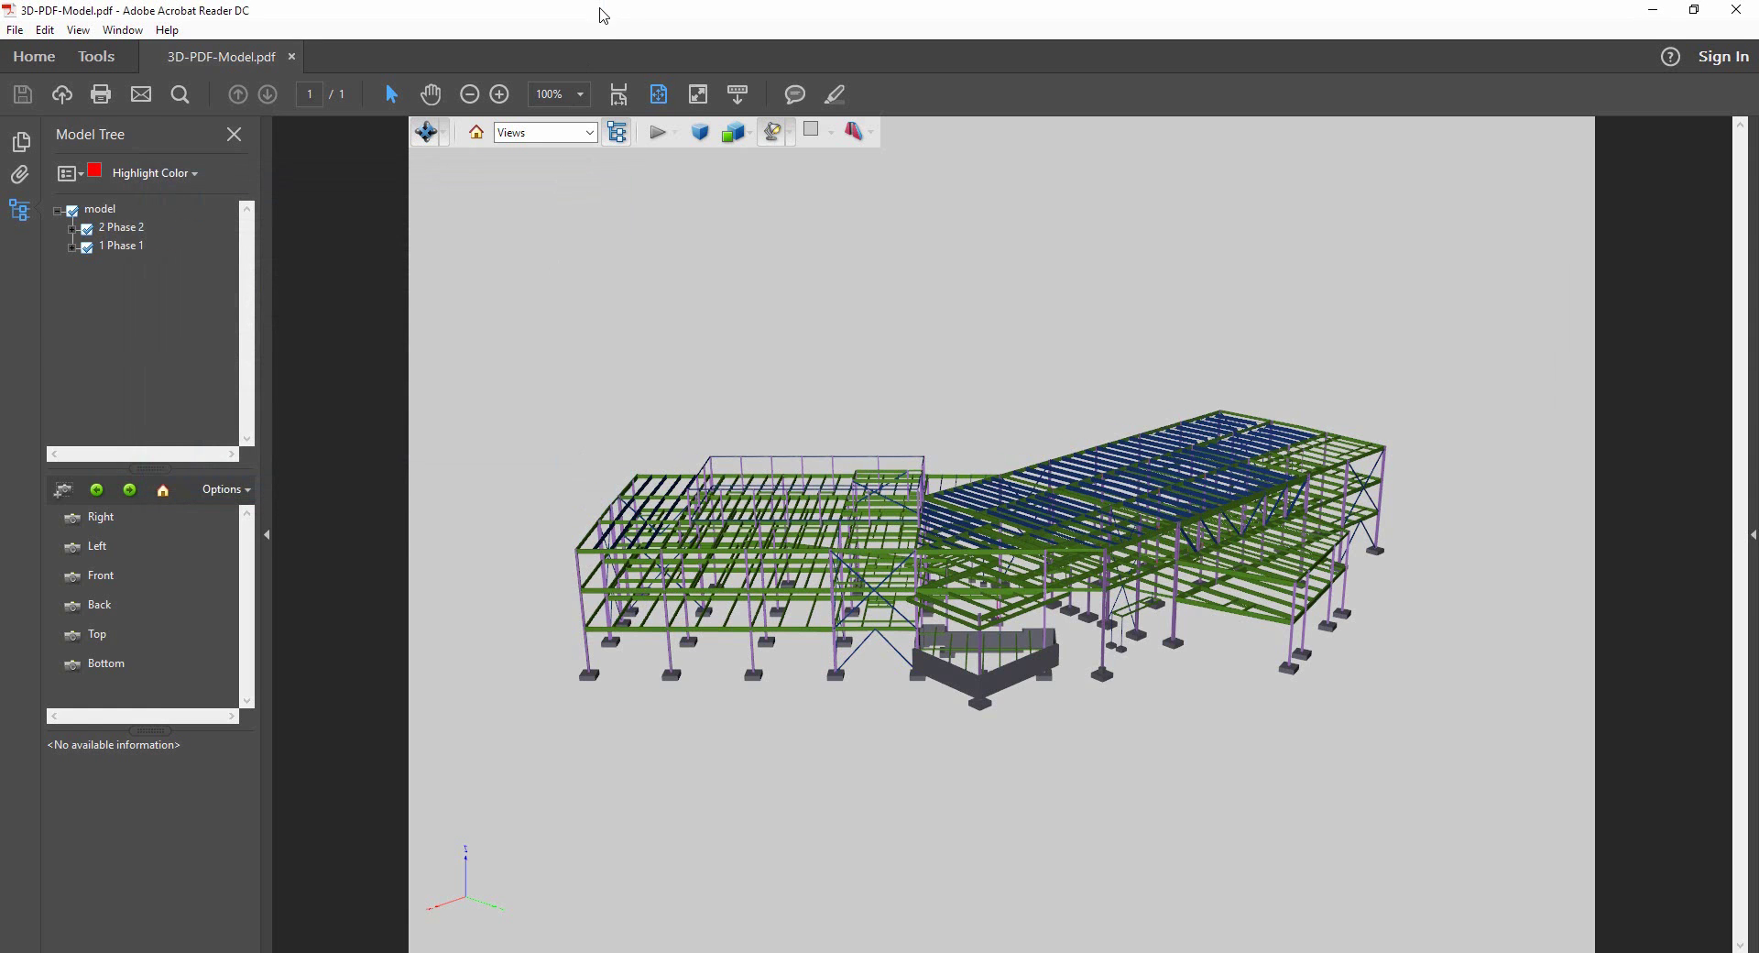
drag(604, 15, 1287, 96)
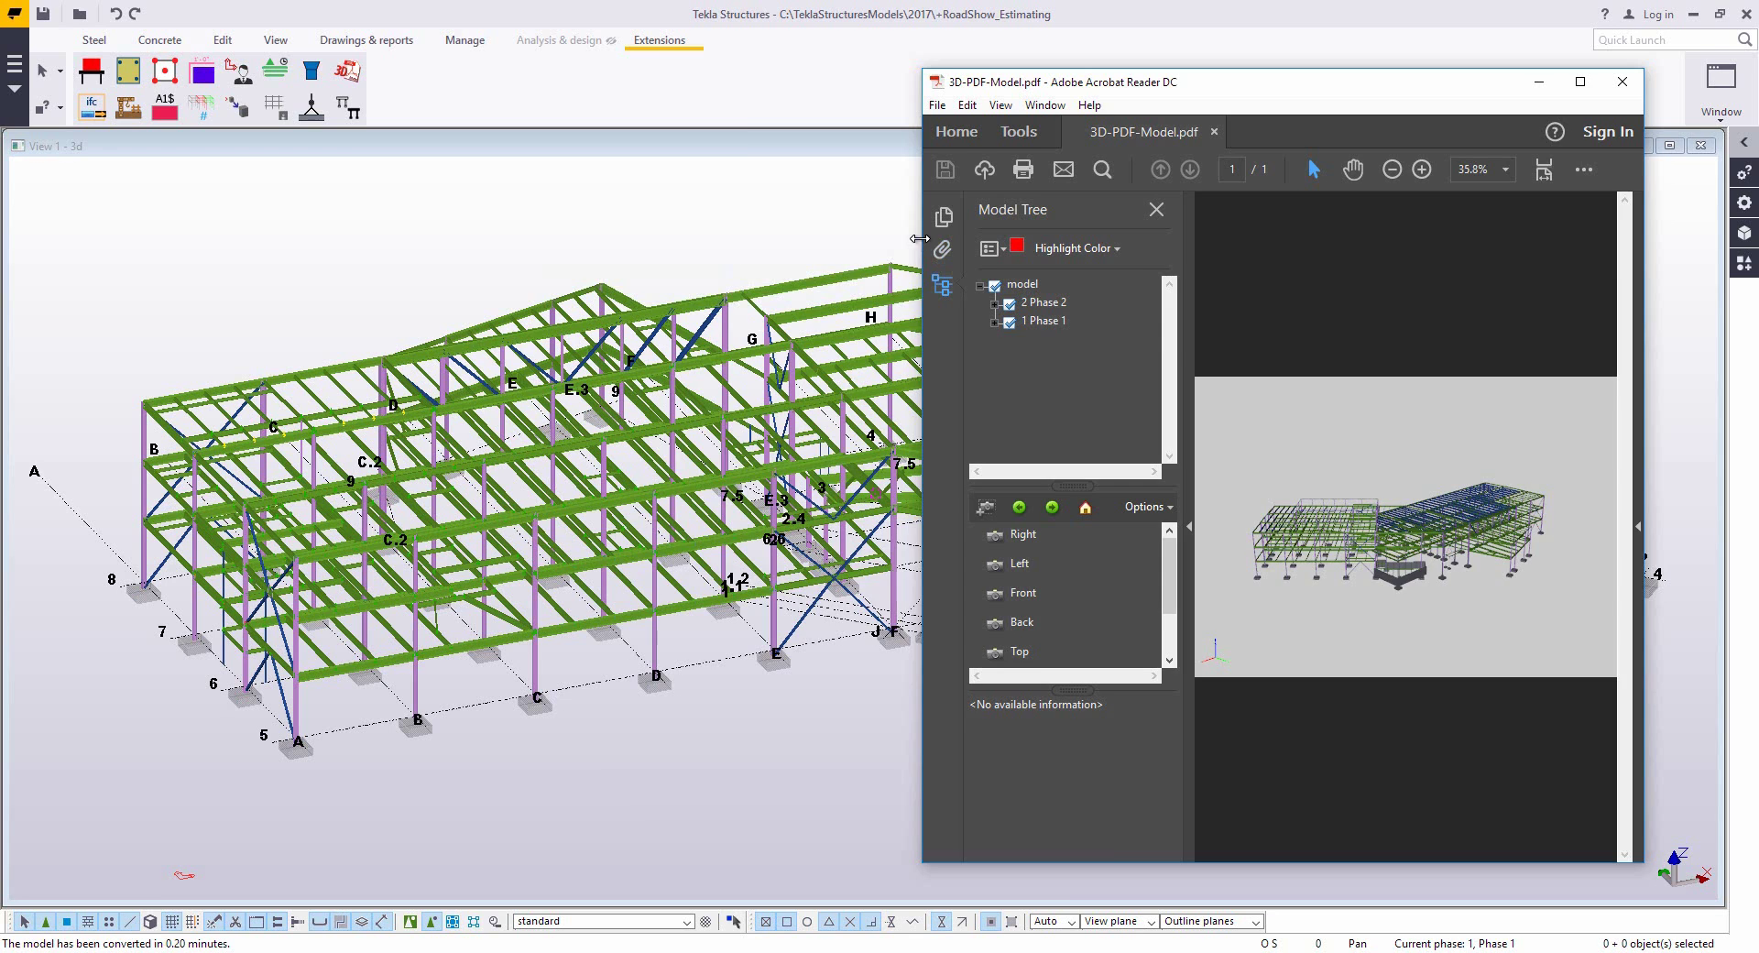
drag(919, 239, 592, 240)
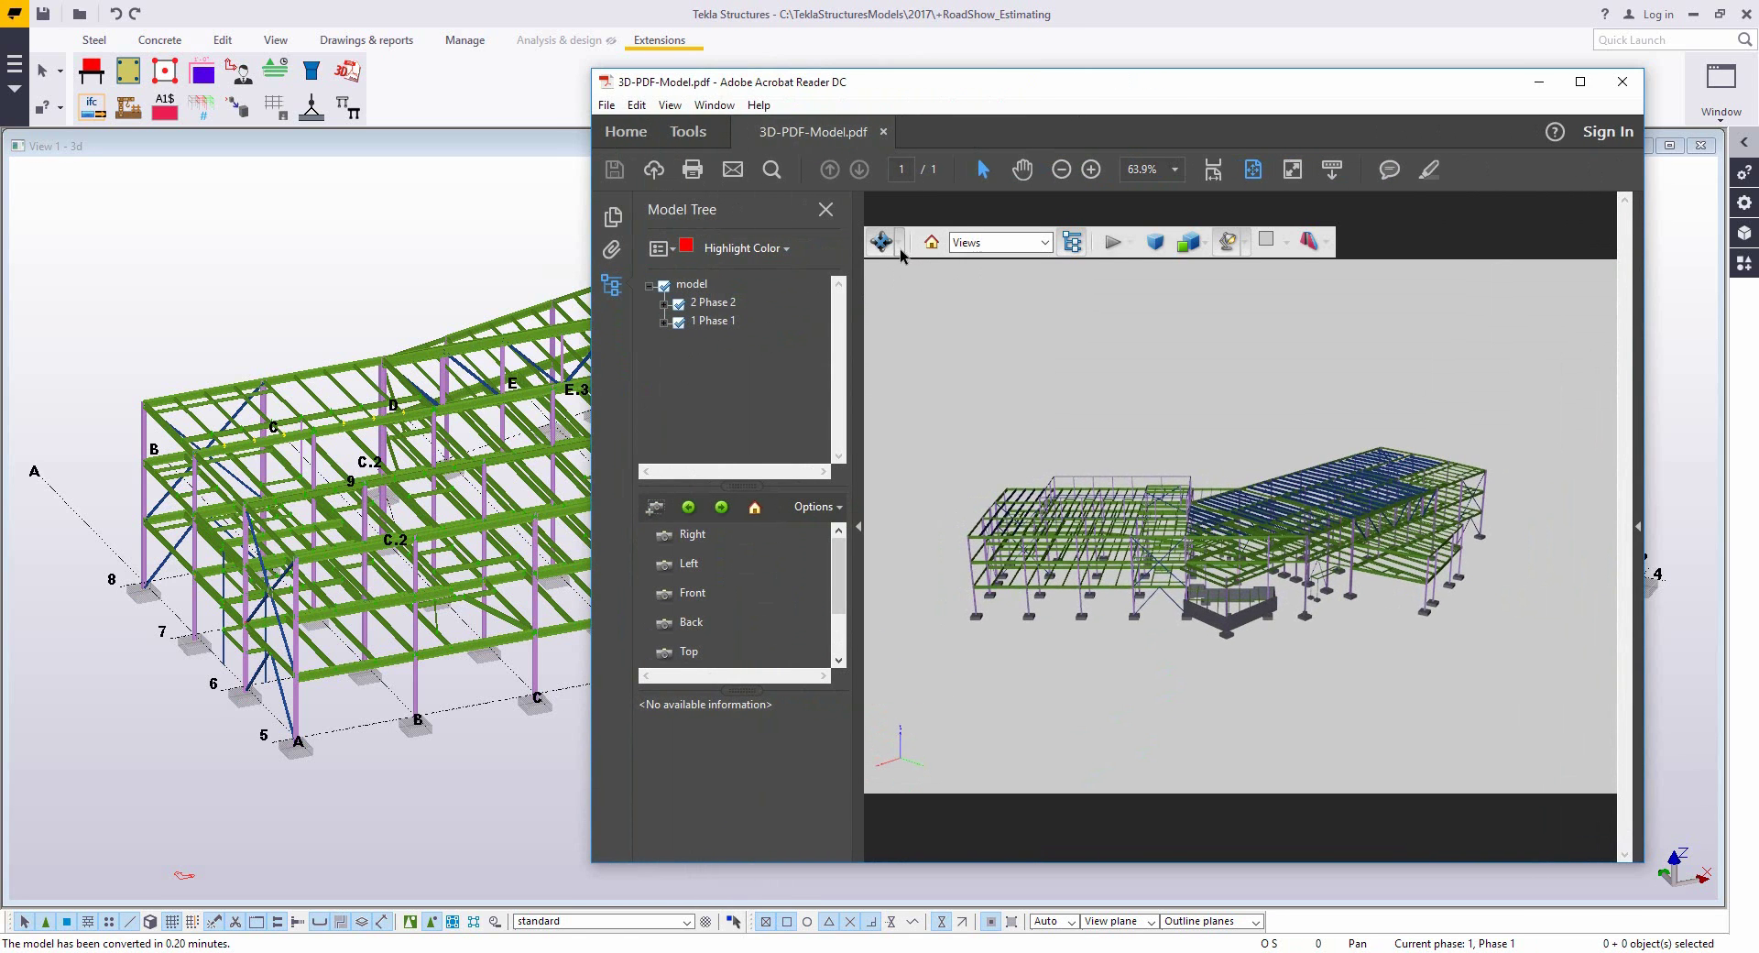
- Orbit the published model in the 3D PDF and examine it in the Top, Front and Left preset views, ending on Top
click(902, 255)
click(930, 303)
drag(1254, 556, 1267, 524)
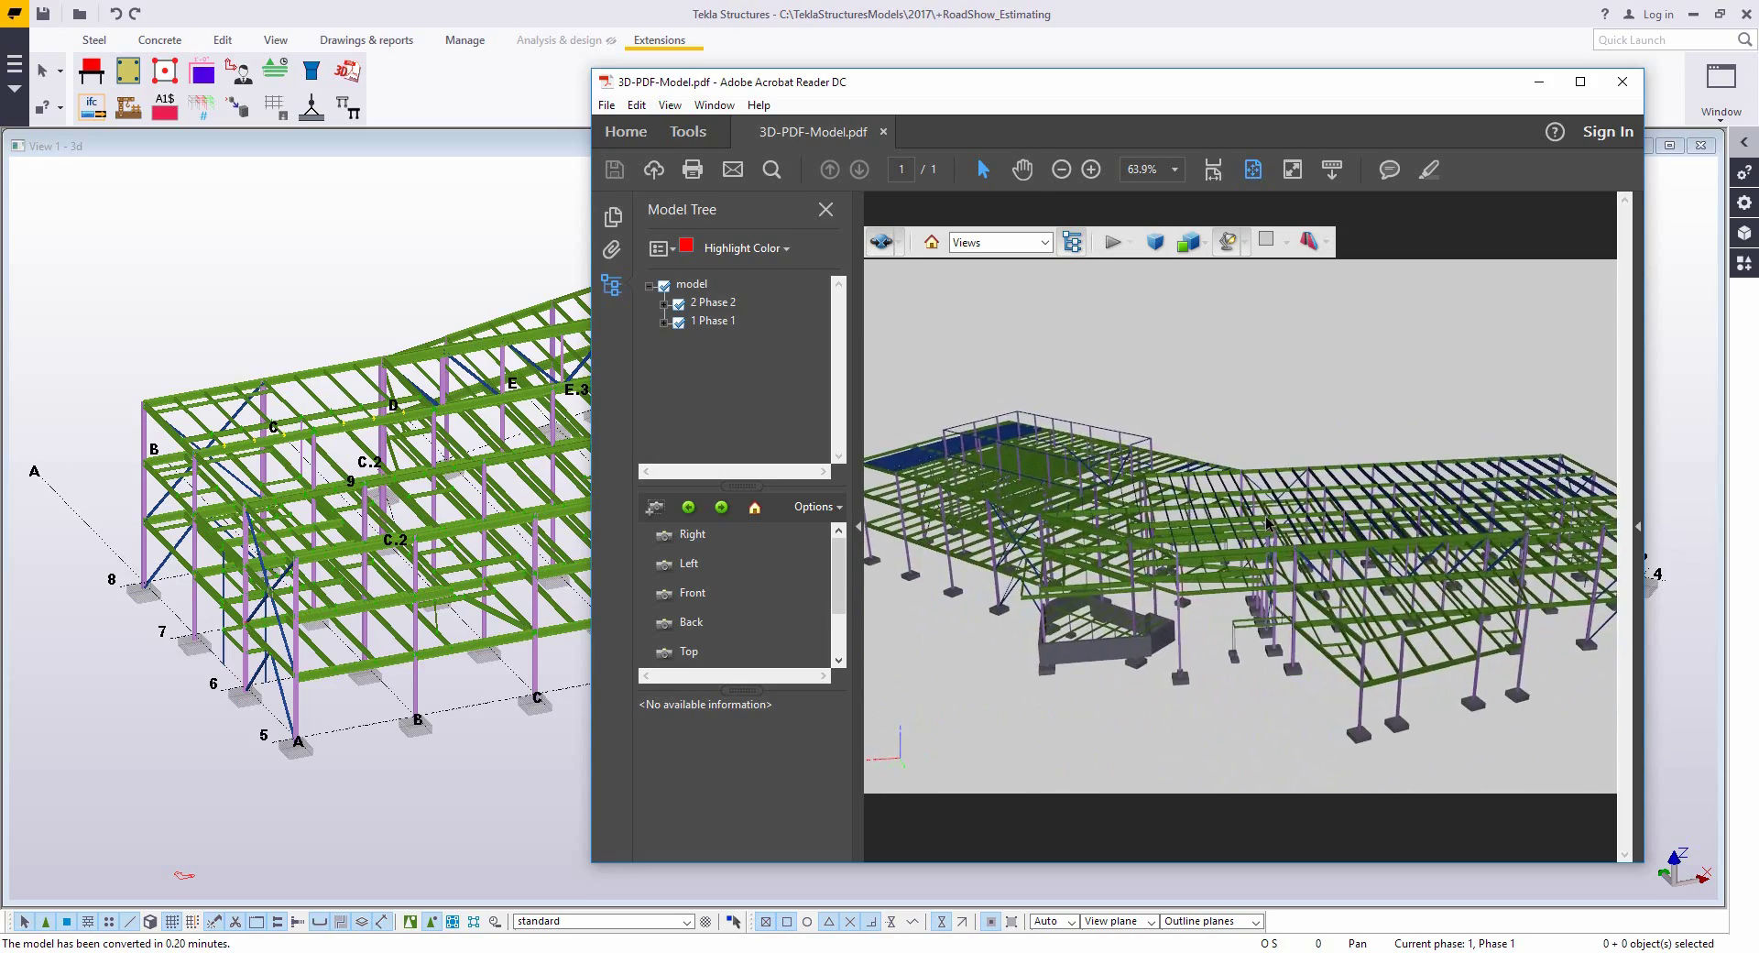
click(689, 652)
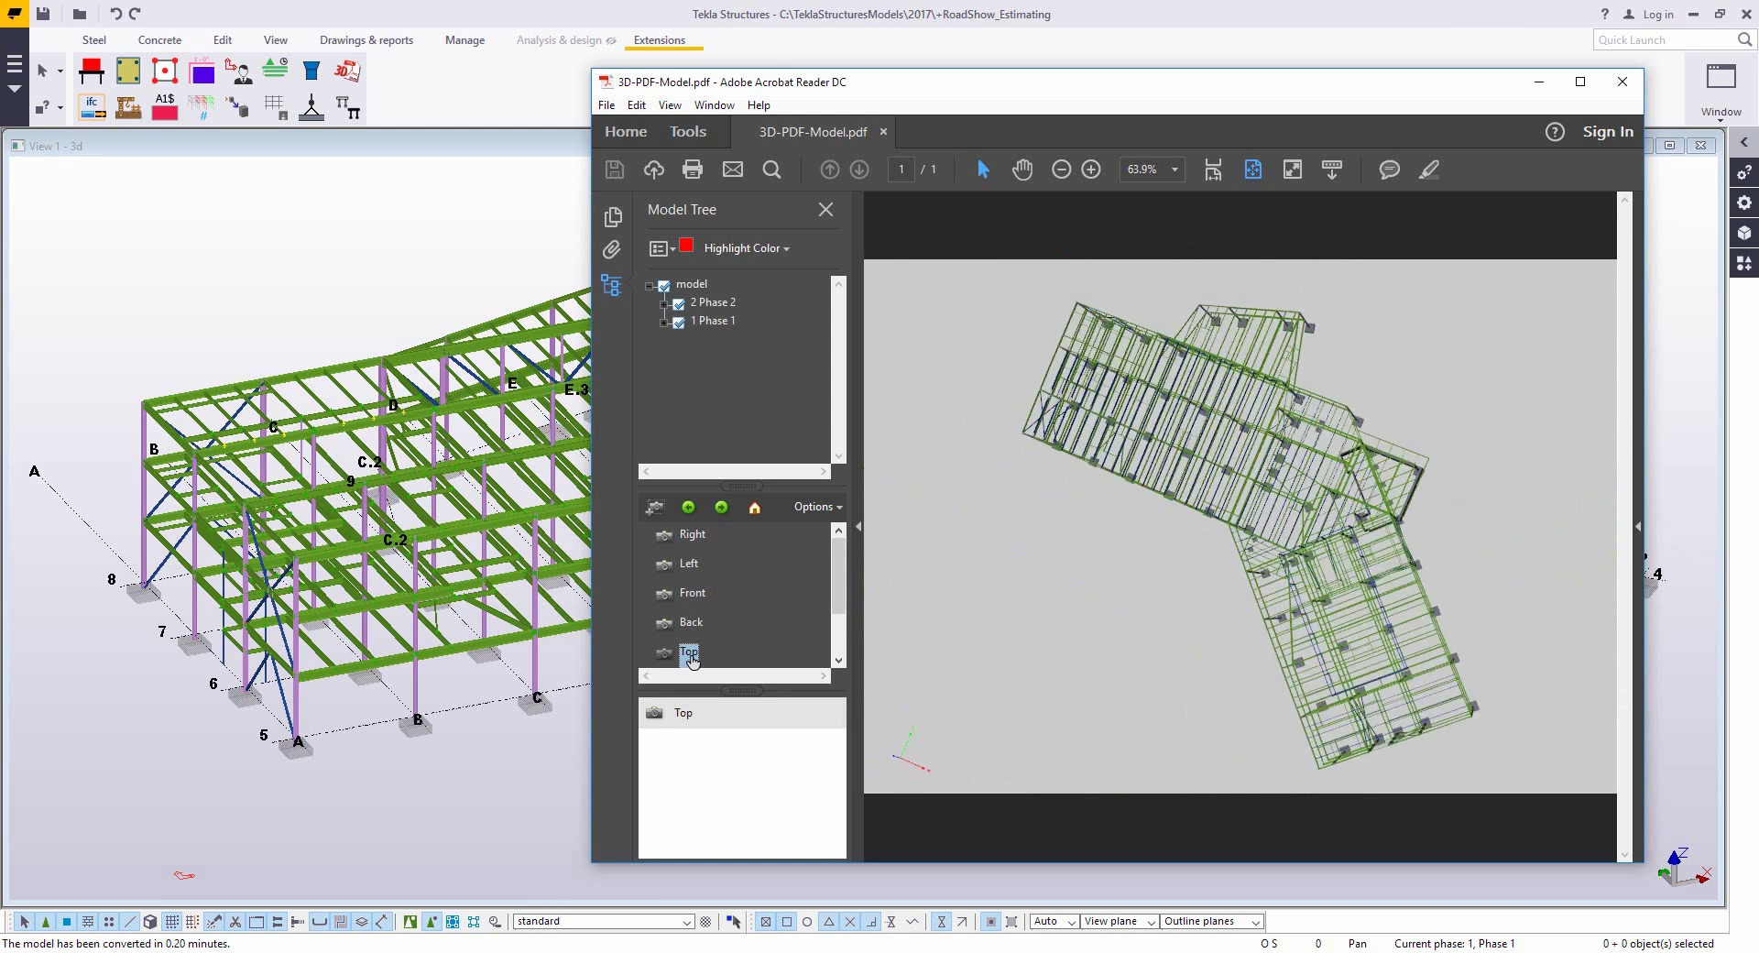
click(691, 595)
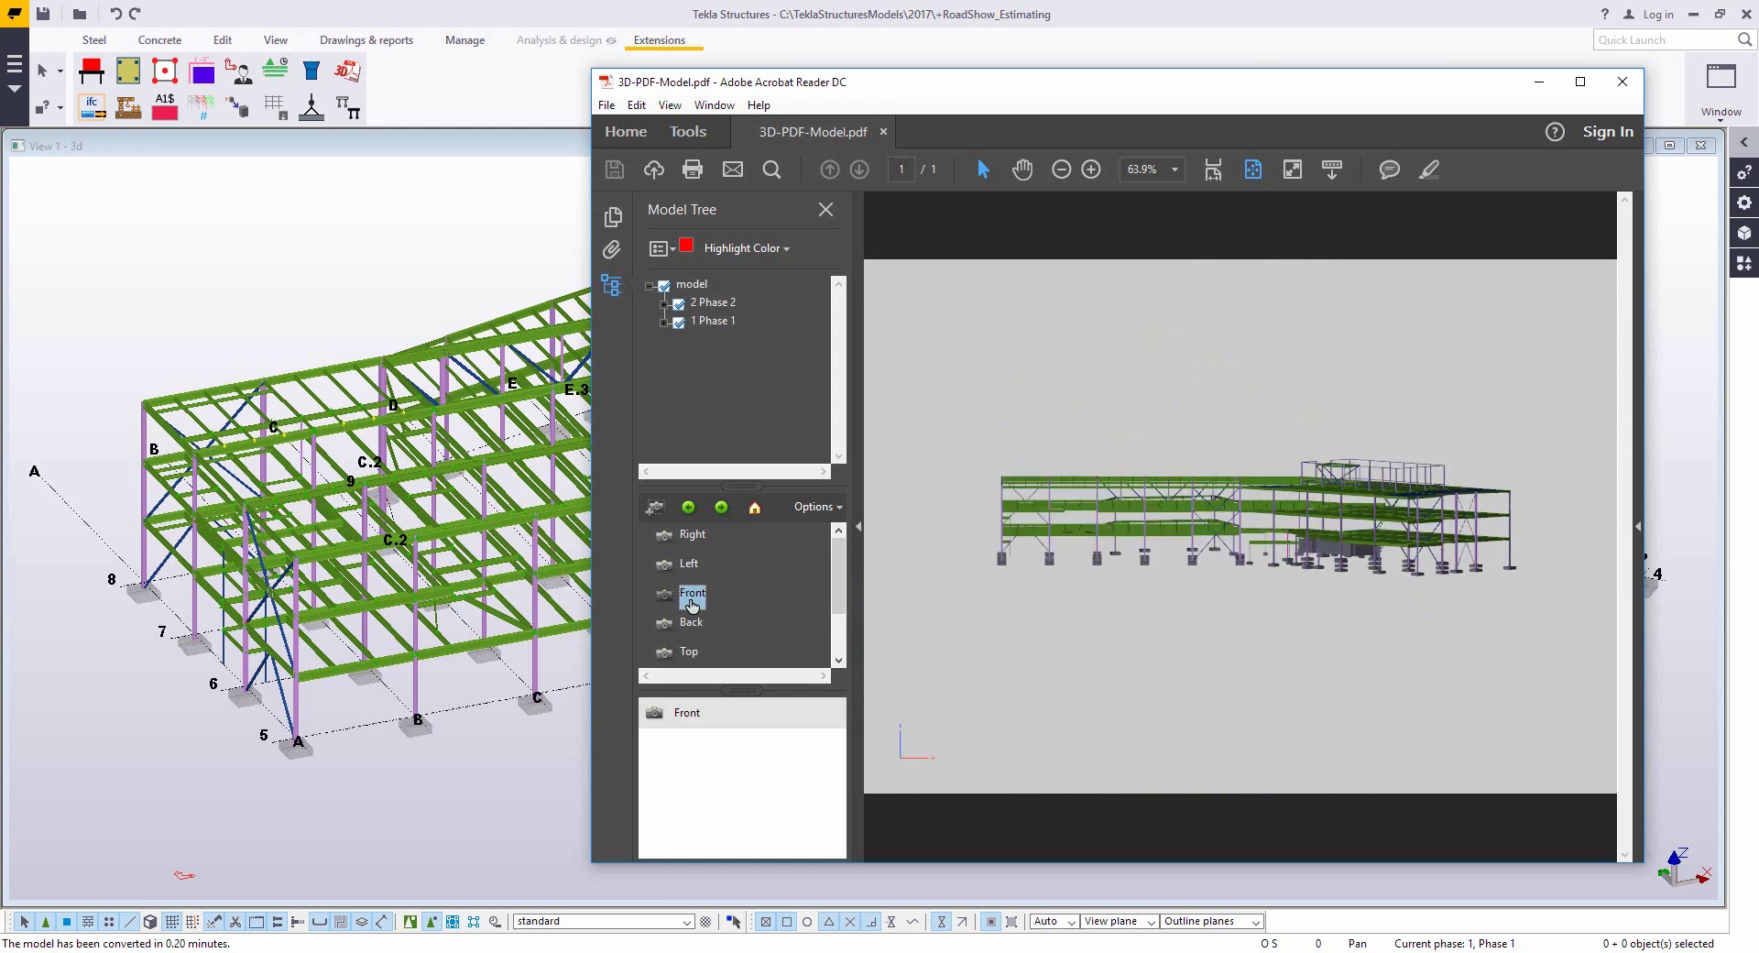
click(689, 564)
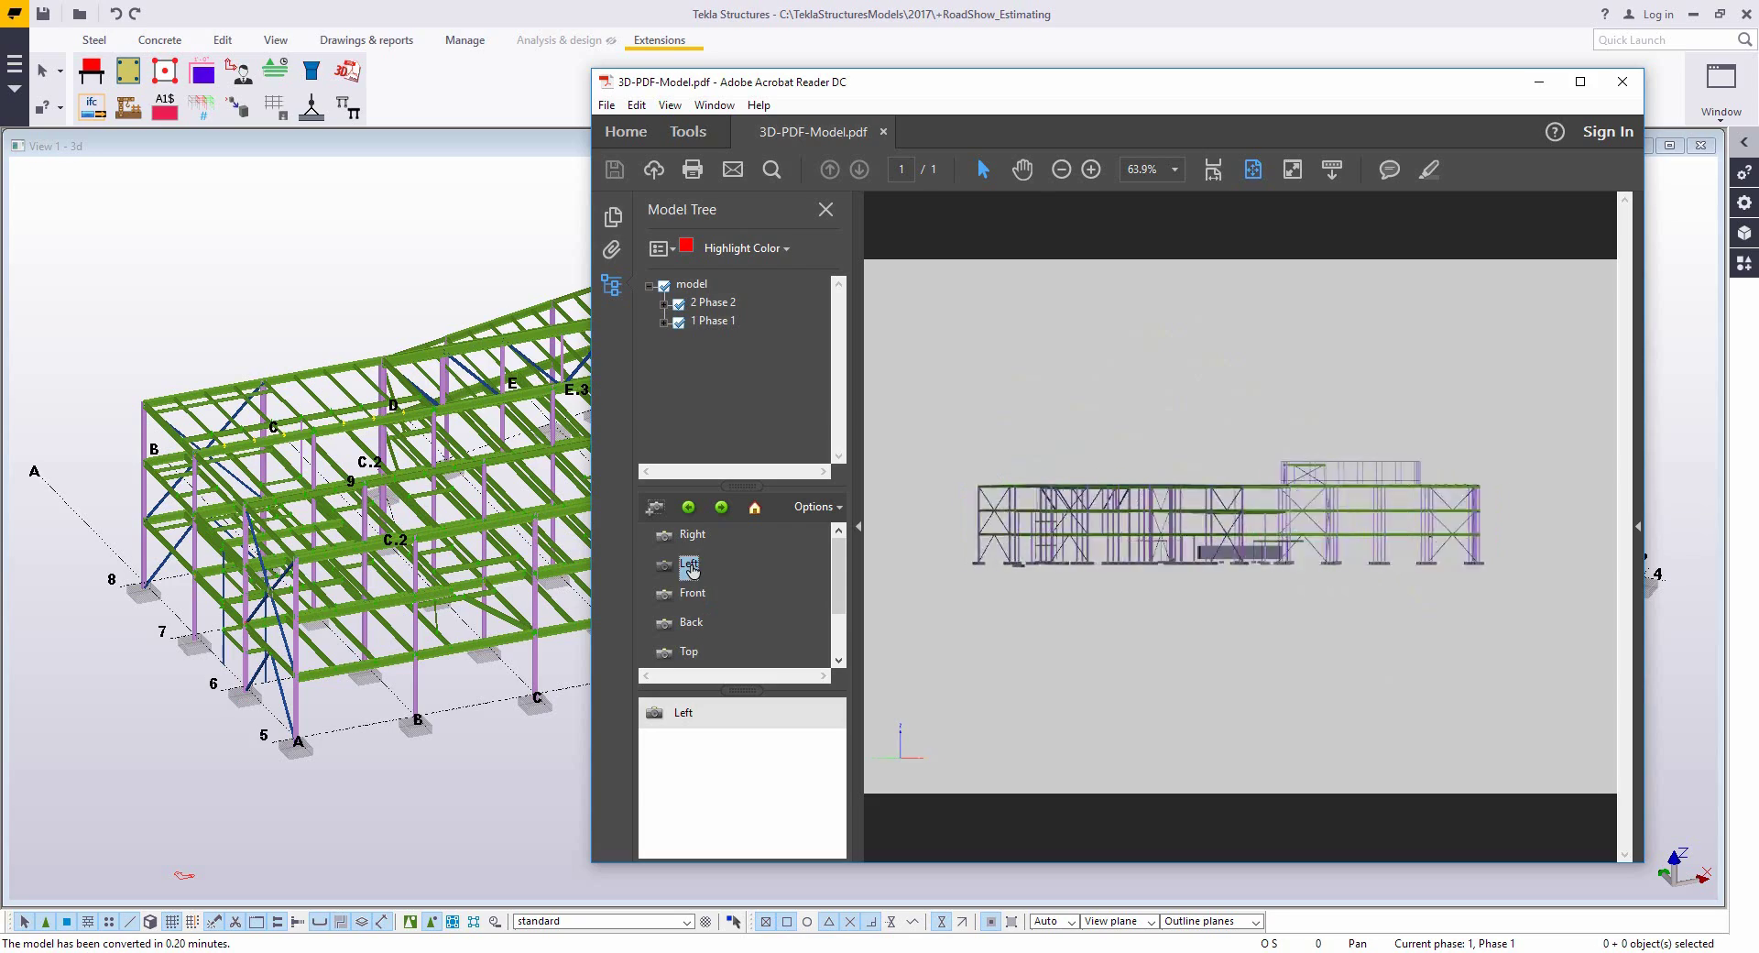
click(690, 652)
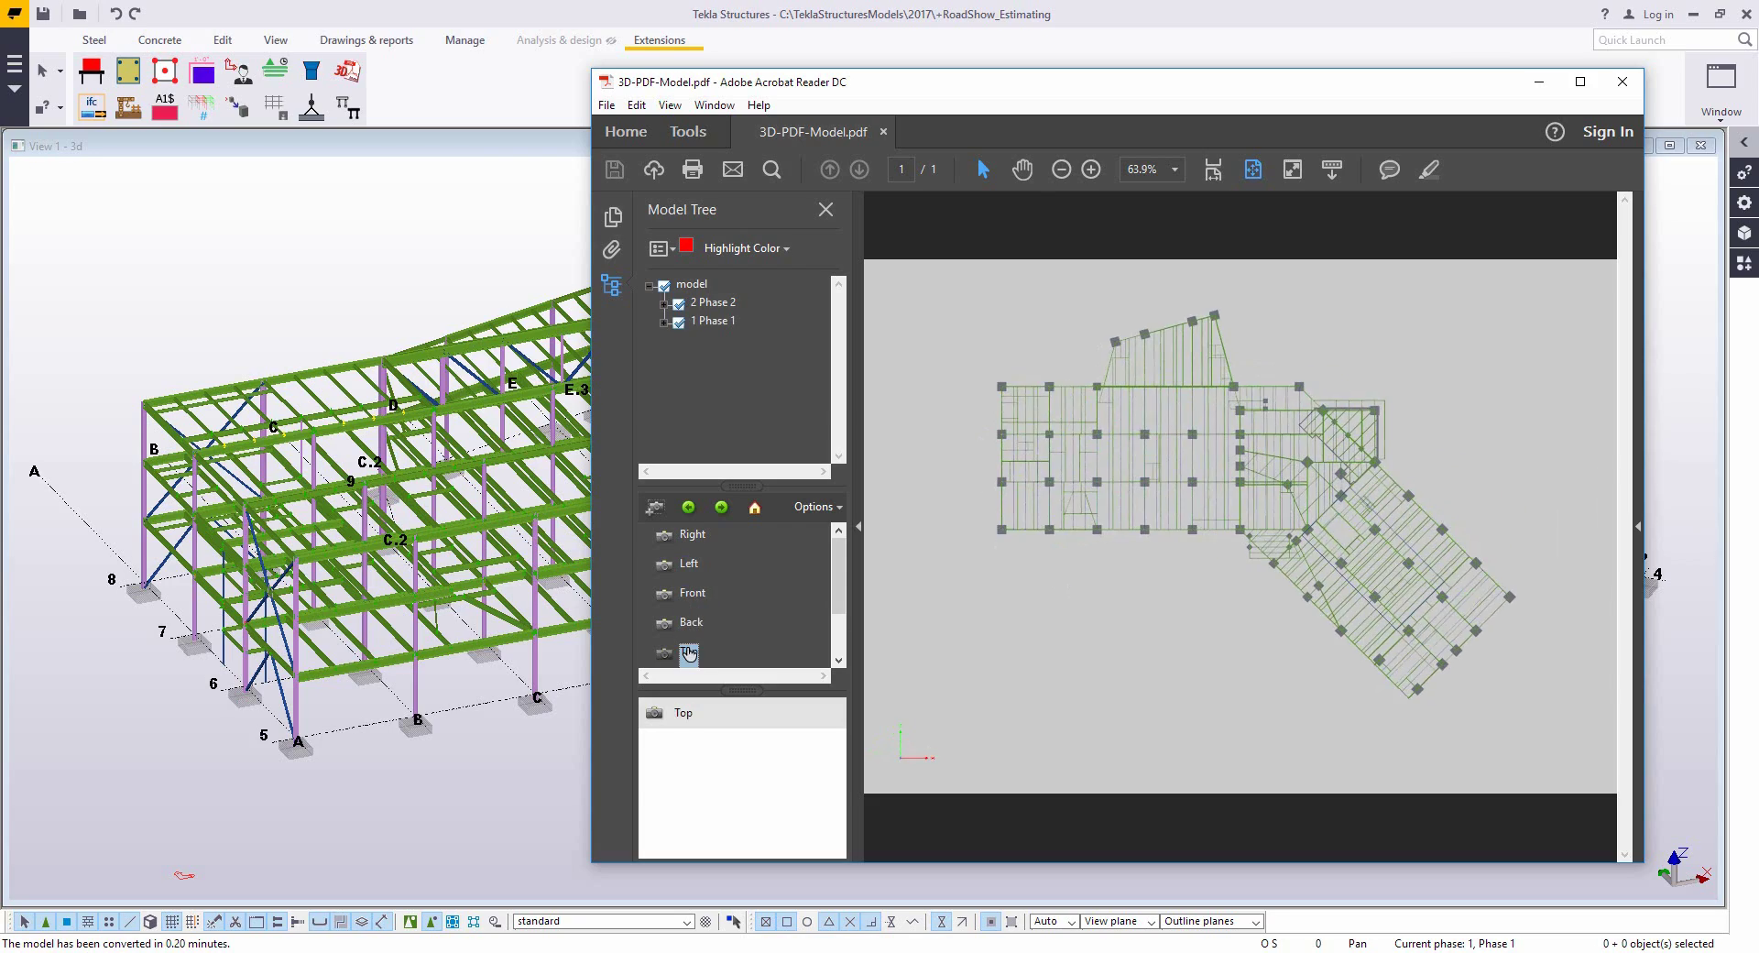